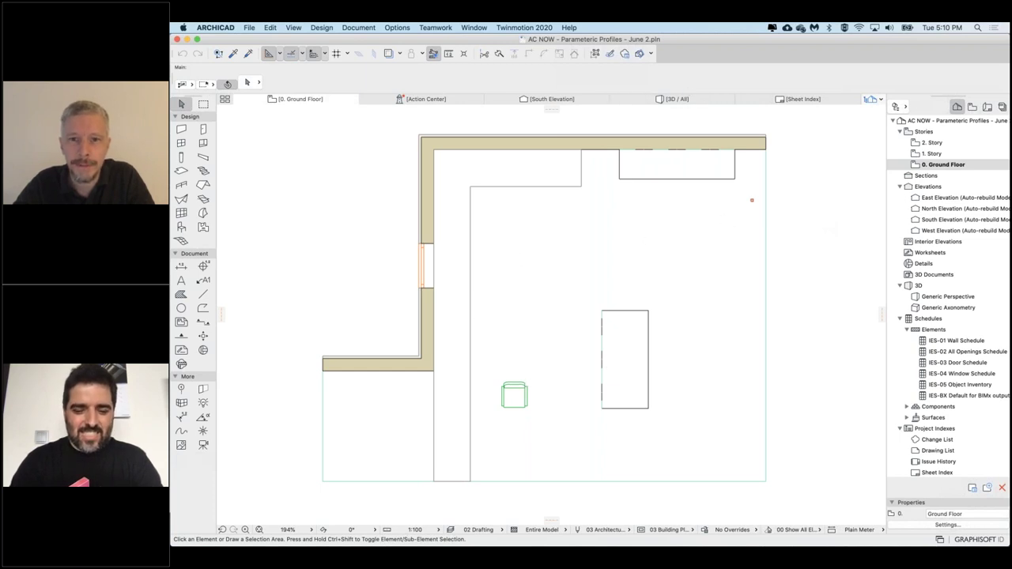
- Show the model in 3D and delete the green chair standing in front of the kitchen counter
{"action": "mouse_move", "coordinate": [691, 99]}
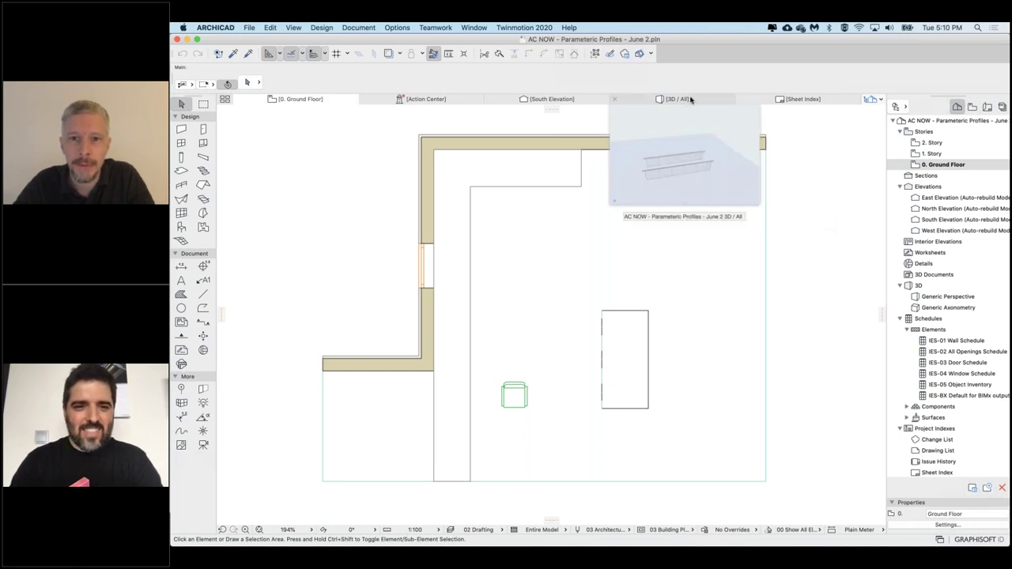
{"action": "left_click", "coordinate": [690, 99]}
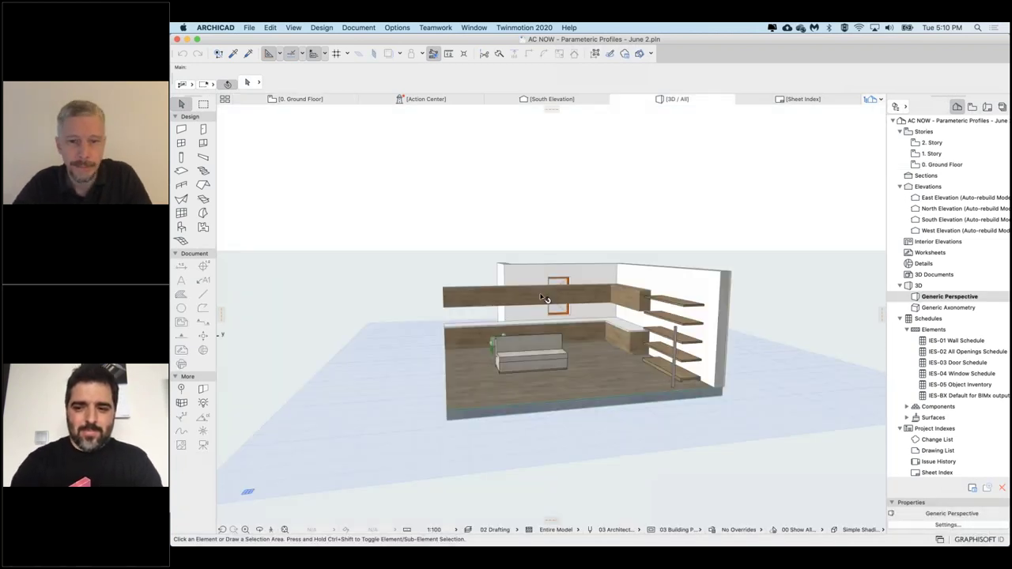
{"action": "middle_click_drag", "start_coordinate": [548, 332], "coordinate": [643, 397], "text": "shift"}
{"action": "scroll", "coordinate": [556, 301], "scroll_direction": "up", "scroll_amount": 6}
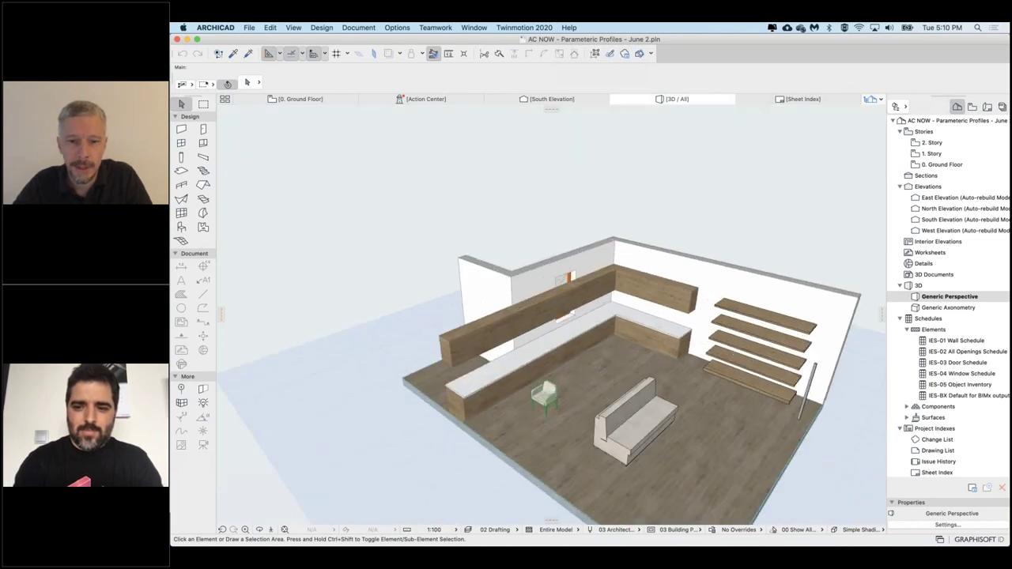
{"action": "middle_click_drag", "start_coordinate": [546, 431], "coordinate": [529, 410]}
{"action": "left_click", "coordinate": [529, 410]}
{"action": "key", "text": "Delete"}
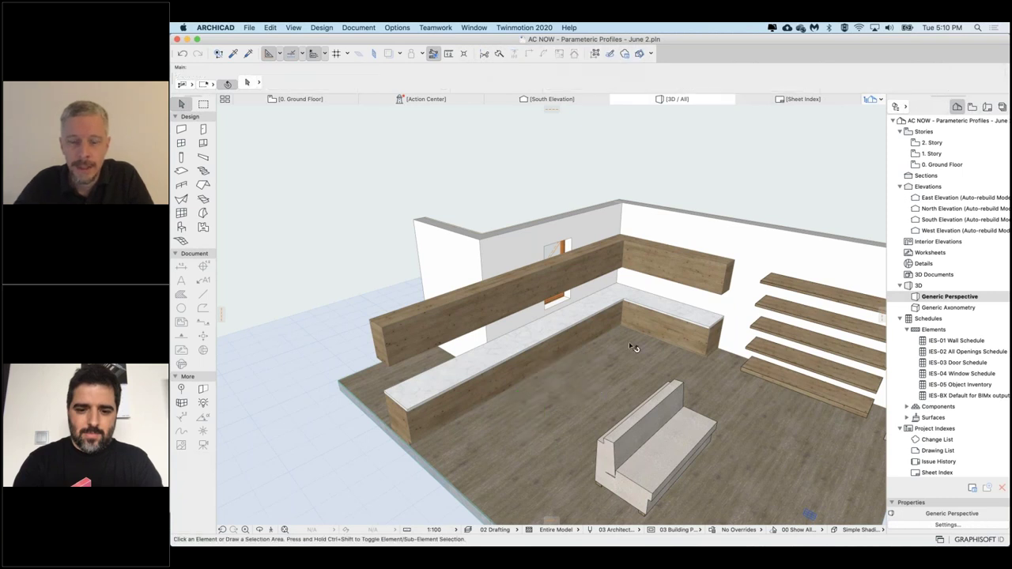
- Select the long kitchen wall element and examine its countertop, base cabinet, toe-kick and upper cabinet up close in 3D
{"action": "scroll", "coordinate": [635, 346], "scroll_direction": "up", "scroll_amount": 3}
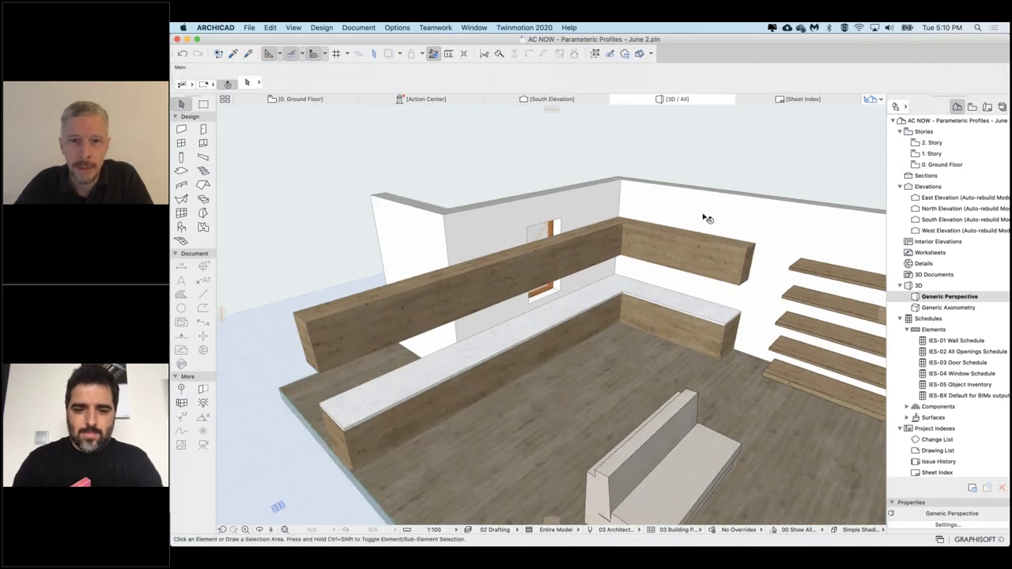
{"action": "left_click", "coordinate": [531, 352]}
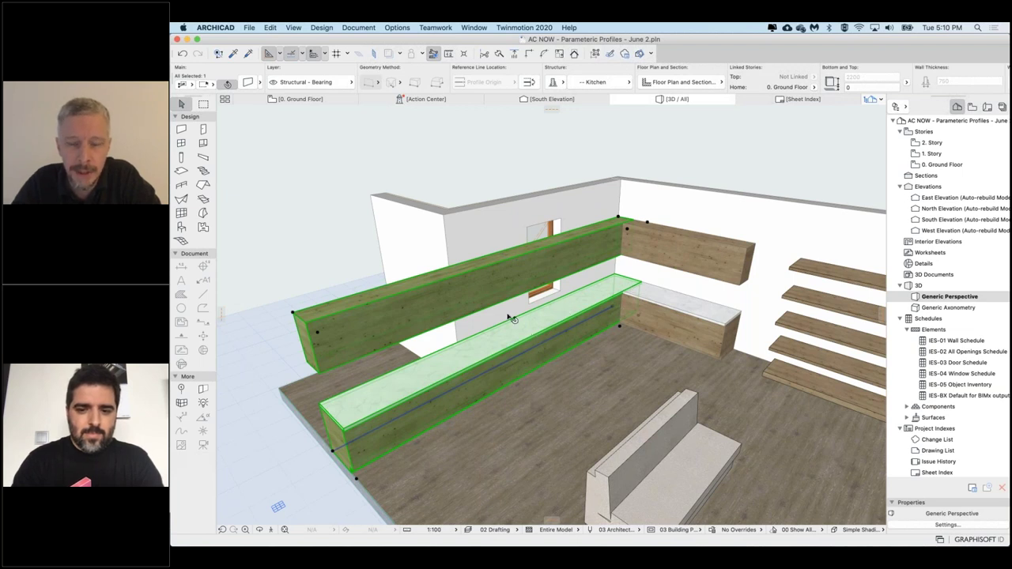
{"action": "middle_click_drag", "start_coordinate": [536, 337], "coordinate": [541, 328]}
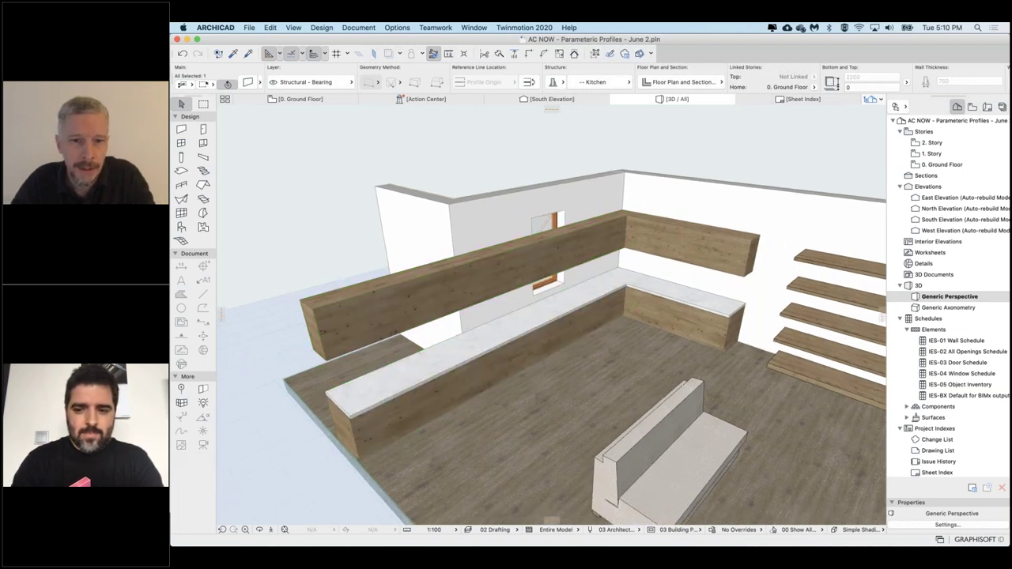
{"action": "middle_click_drag", "start_coordinate": [409, 390], "coordinate": [419, 391]}
{"action": "scroll", "coordinate": [422, 393], "scroll_direction": "up", "scroll_amount": 5}
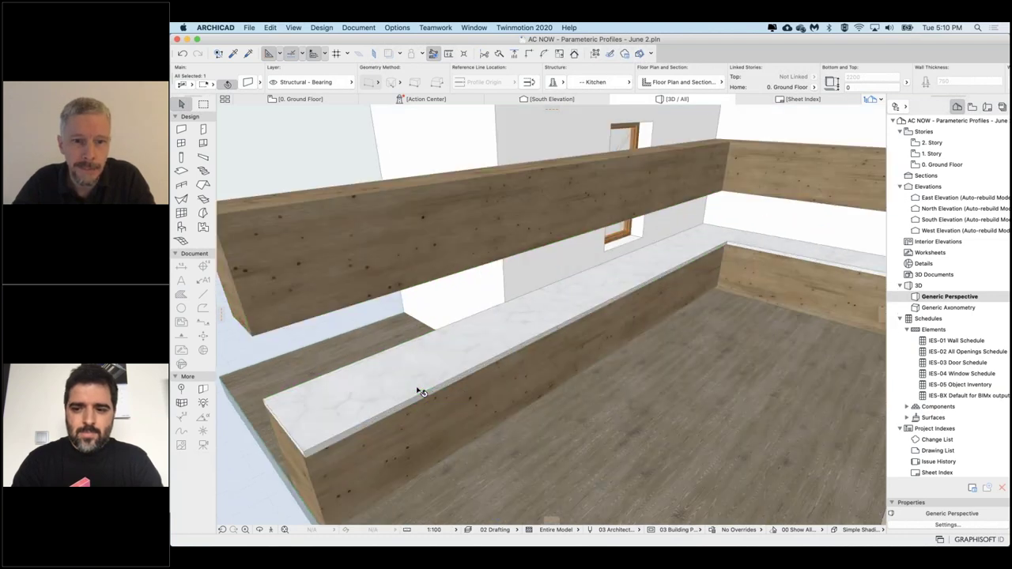
{"action": "middle_click_drag", "start_coordinate": [422, 393], "coordinate": [475, 352], "text": "shift"}
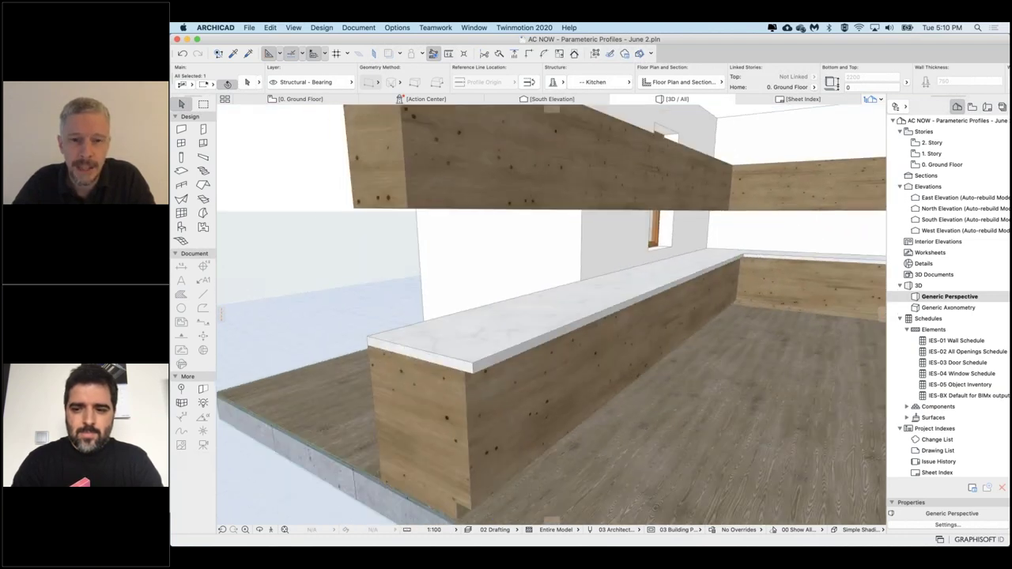
{"action": "middle_click_drag", "start_coordinate": [368, 339], "coordinate": [376, 343], "text": "shift"}
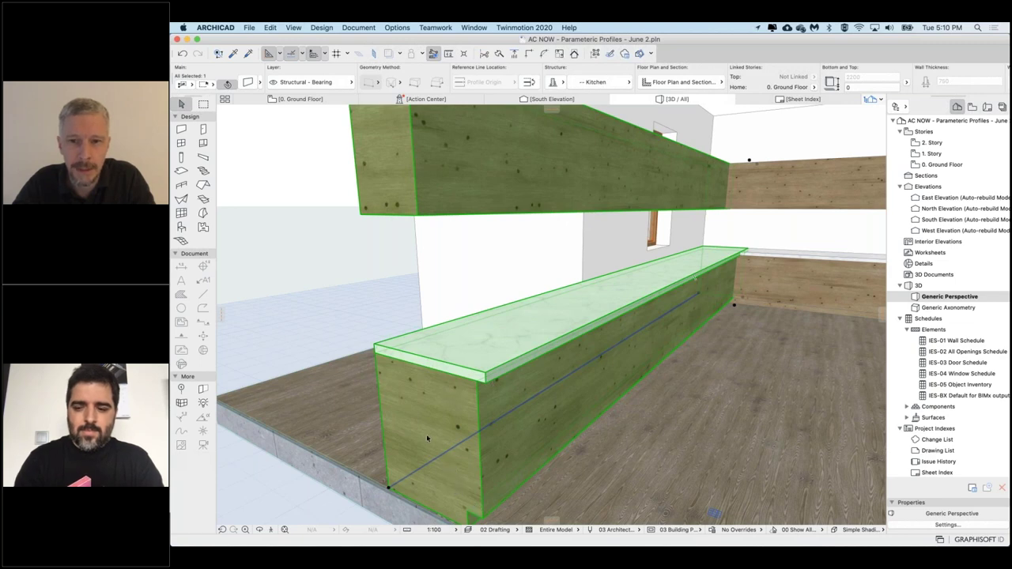
{"action": "middle_click_drag", "start_coordinate": [439, 447], "coordinate": [427, 439], "text": "shift"}
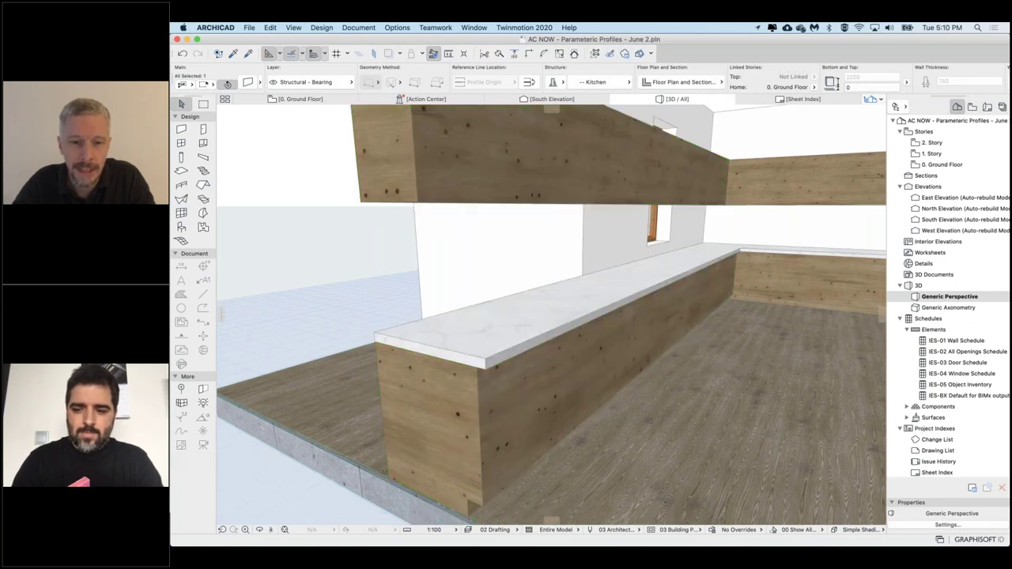
{"action": "middle_click_drag", "start_coordinate": [459, 494], "coordinate": [459, 482], "text": "shift"}
{"action": "middle_click_drag", "start_coordinate": [490, 192], "coordinate": [471, 199], "text": "shift"}
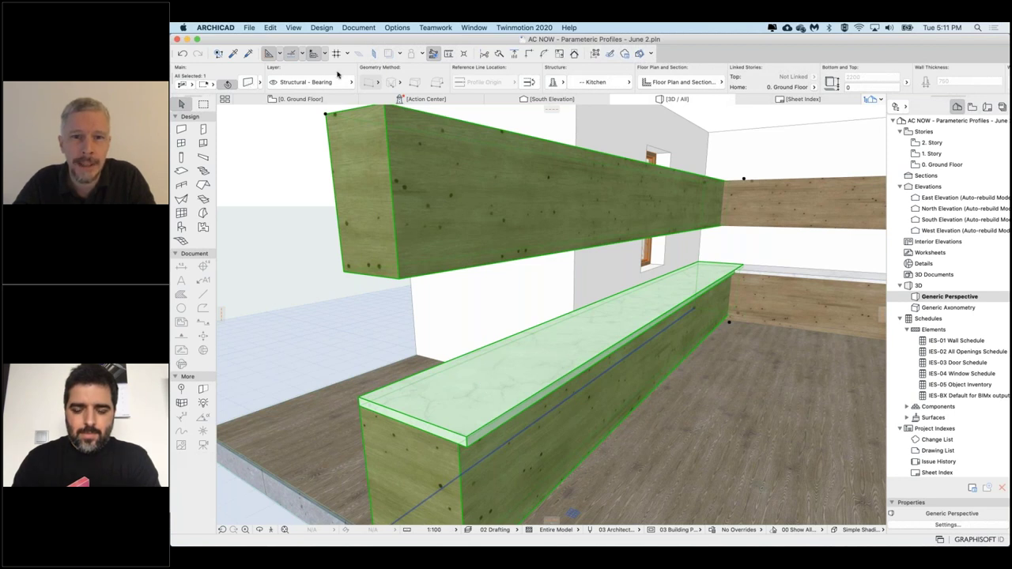
- Check the profile assigned to the selected kitchen wall and open that Kitchen profile for editing
{"action": "left_click", "coordinate": [608, 83]}
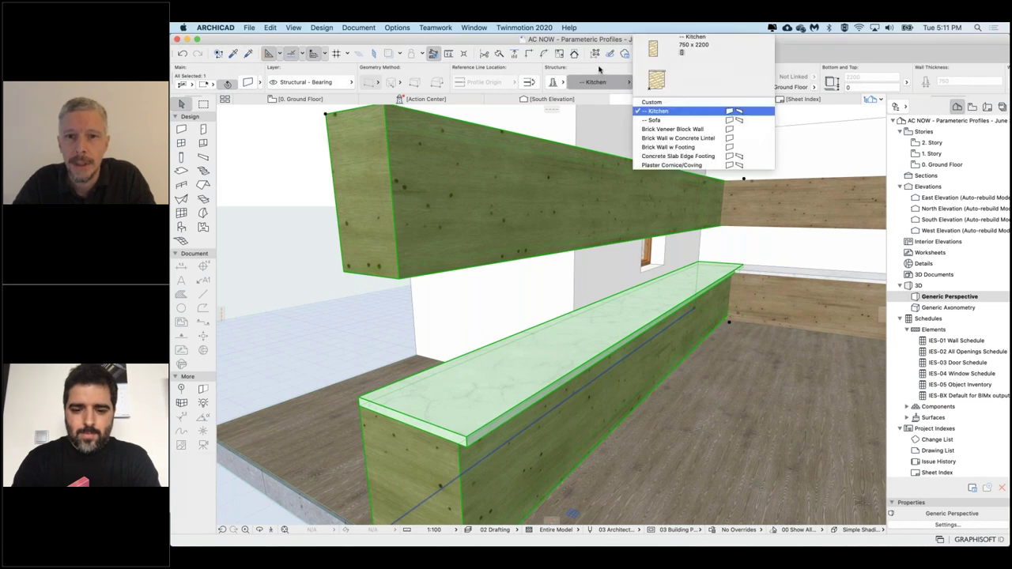
{"action": "left_click", "coordinate": [599, 71]}
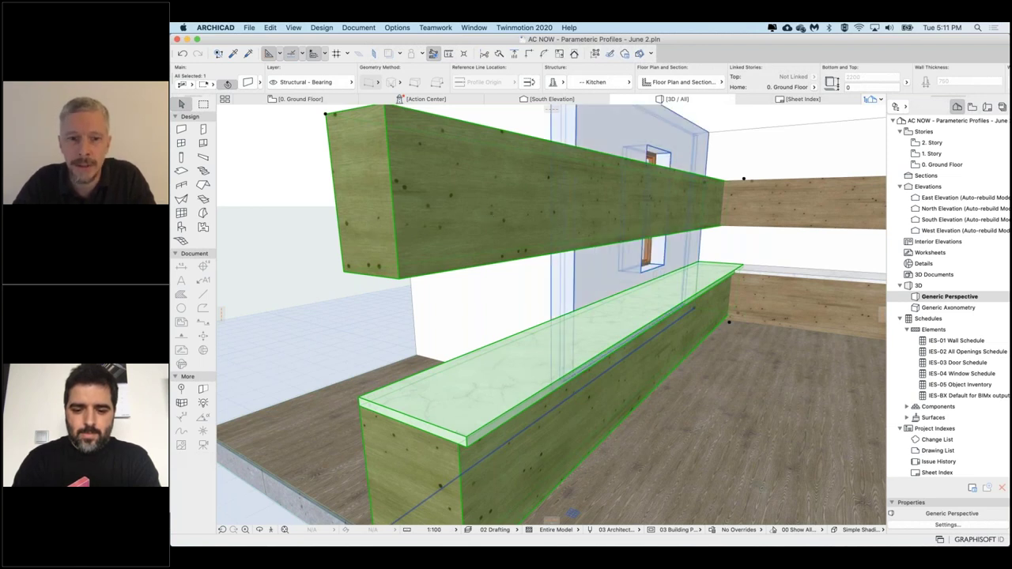
{"action": "middle_click_drag", "start_coordinate": [553, 356], "coordinate": [490, 395], "text": "shift"}
{"action": "left_click", "coordinate": [627, 232]}
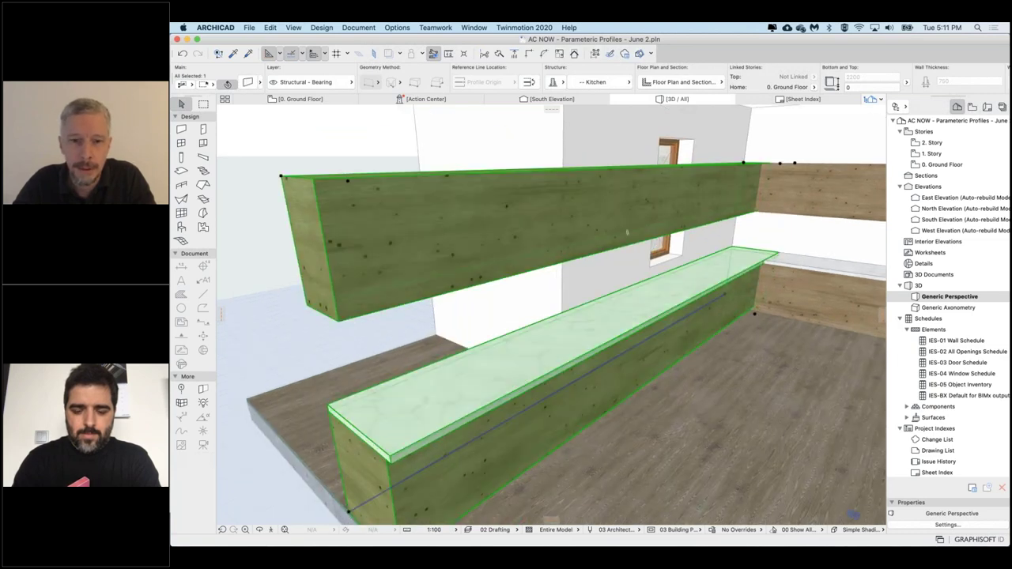
{"action": "right_click", "coordinate": [534, 362]}
{"action": "left_click", "coordinate": [635, 468]}
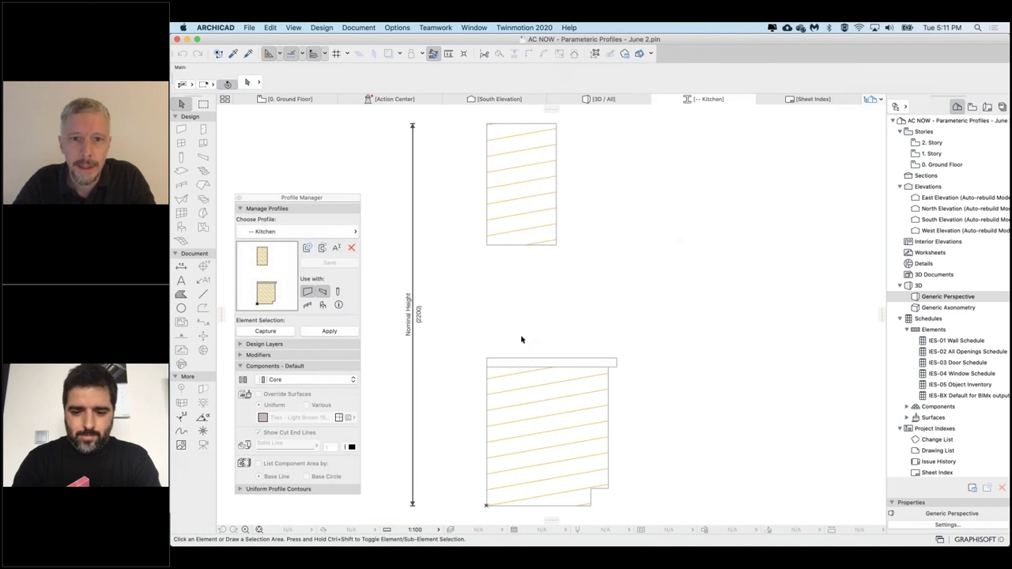
- Examine the building materials assigned to the upper cabinet, base cabinet and countertop fills of the Kitchen profile
{"action": "left_click", "coordinate": [515, 190]}
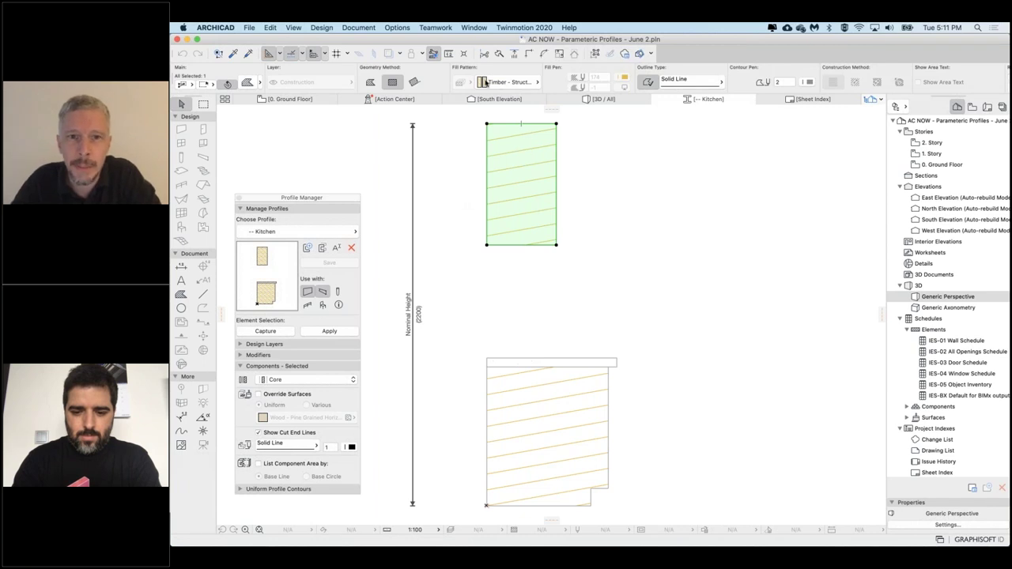
{"action": "left_click", "coordinate": [561, 283]}
{"action": "scroll", "coordinate": [562, 332], "scroll_direction": "down", "scroll_amount": 2}
{"action": "left_click", "coordinate": [563, 385]}
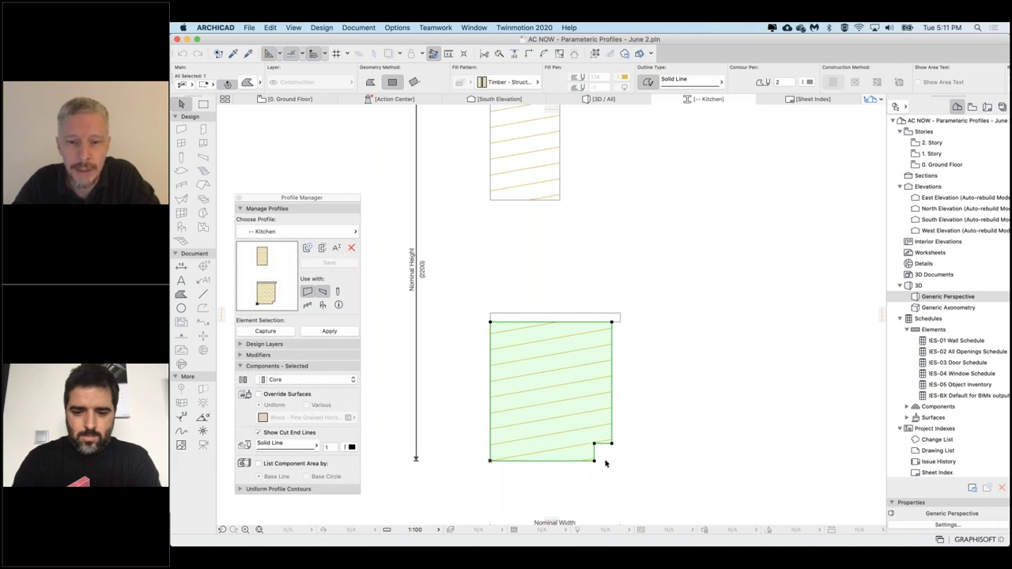
{"action": "left_click", "coordinate": [575, 316]}
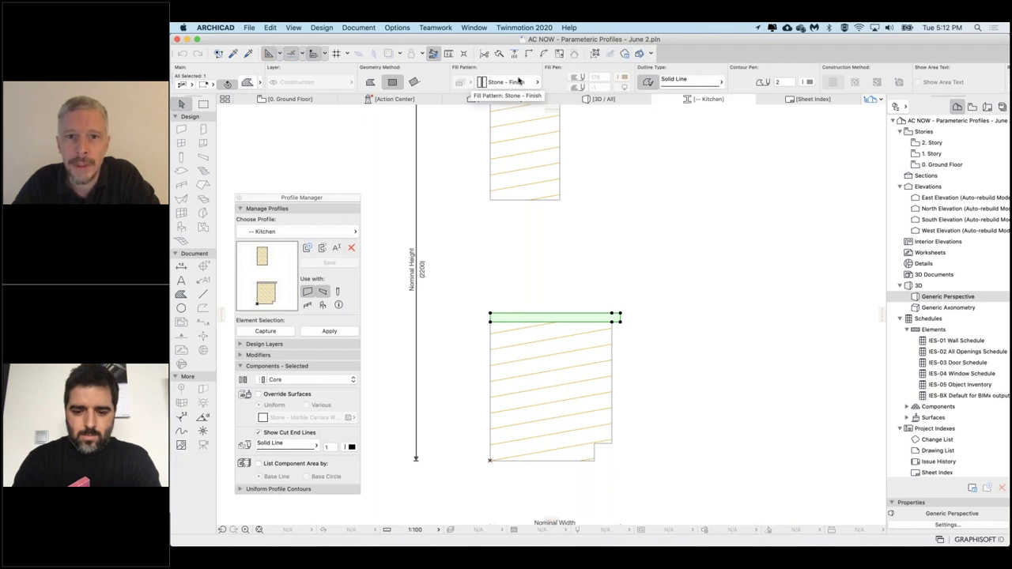
{"action": "left_click", "coordinate": [519, 81]}
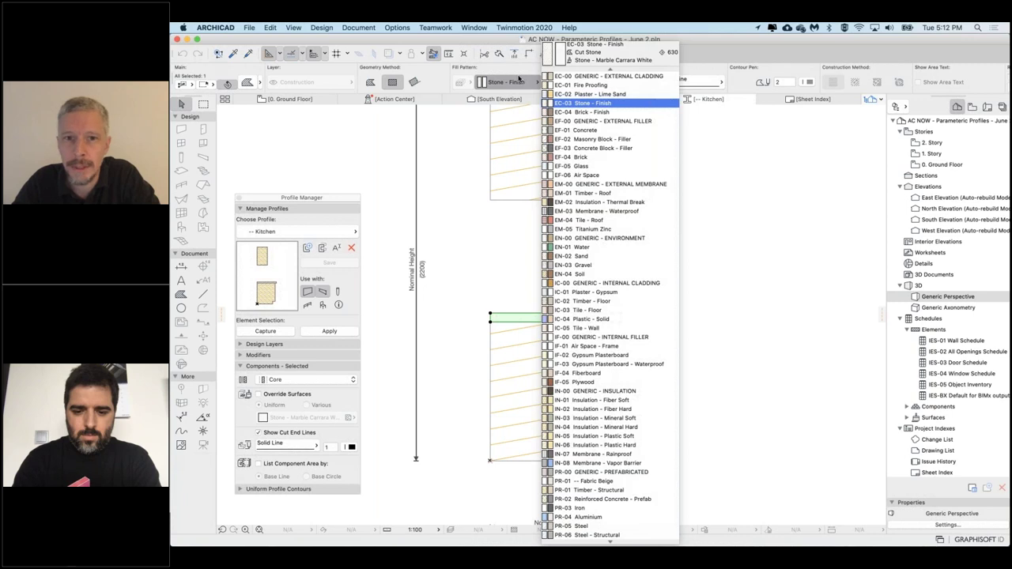
{"action": "left_click", "coordinate": [505, 70]}
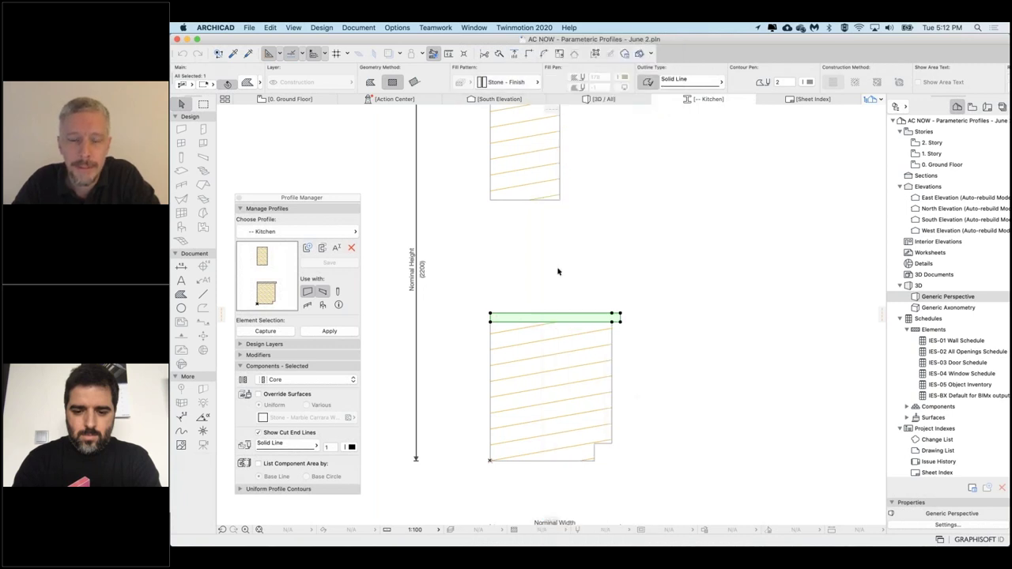
{"action": "left_click", "coordinate": [555, 370]}
{"action": "left_click", "coordinate": [524, 158]}
{"action": "left_click", "coordinate": [556, 294]}
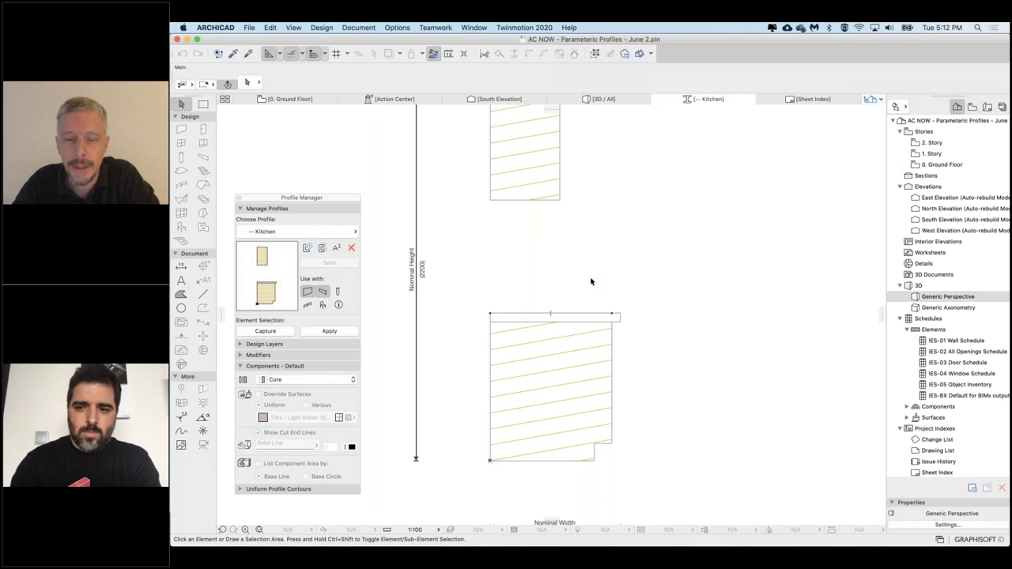
{"action": "scroll", "coordinate": [590, 282], "scroll_direction": "up", "scroll_amount": 2}
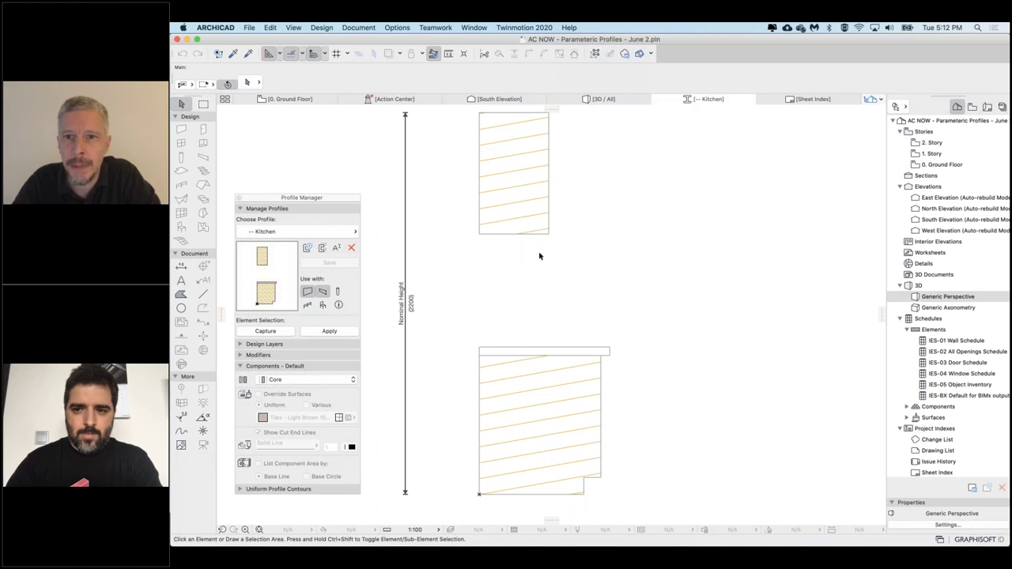
- Compare the selected kitchen wall in 3D with the Kitchen profile drawing, focusing on the upper cabinet
{"action": "left_click", "coordinate": [601, 99]}
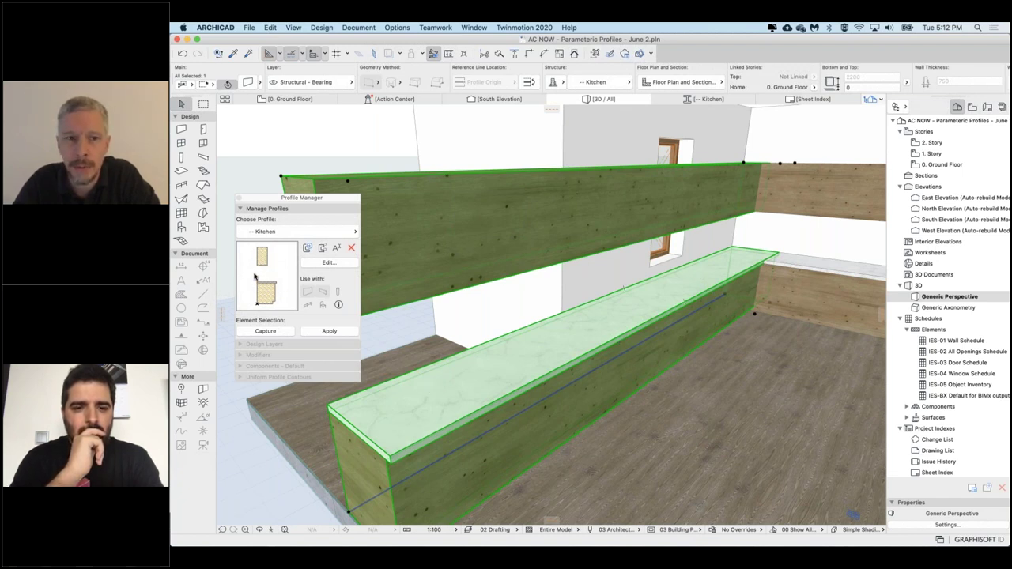
{"action": "left_click", "coordinate": [706, 98]}
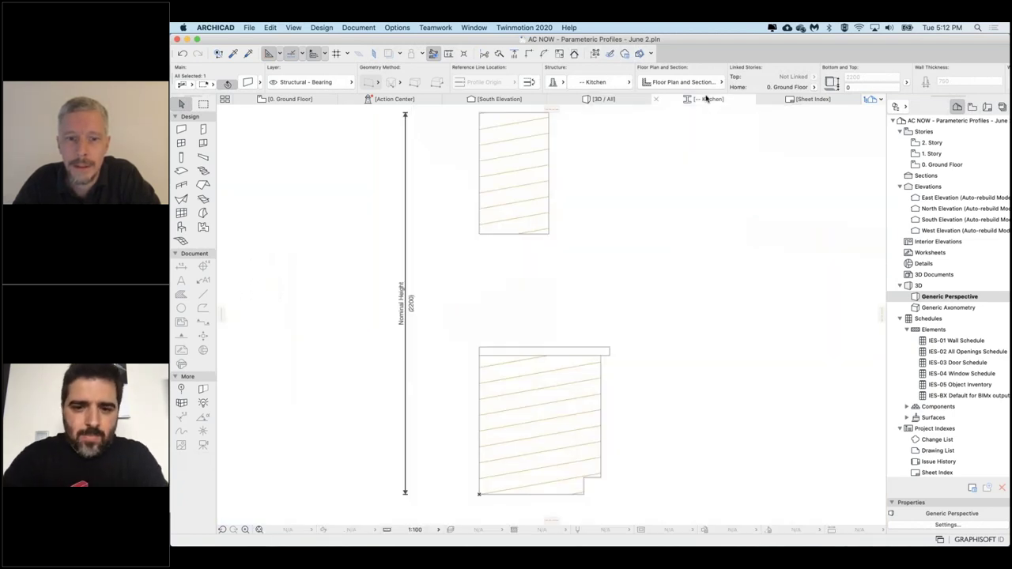
{"action": "scroll", "coordinate": [532, 259], "scroll_direction": "down", "scroll_amount": 3}
{"action": "middle_click_drag", "start_coordinate": [532, 259], "coordinate": [539, 267]}
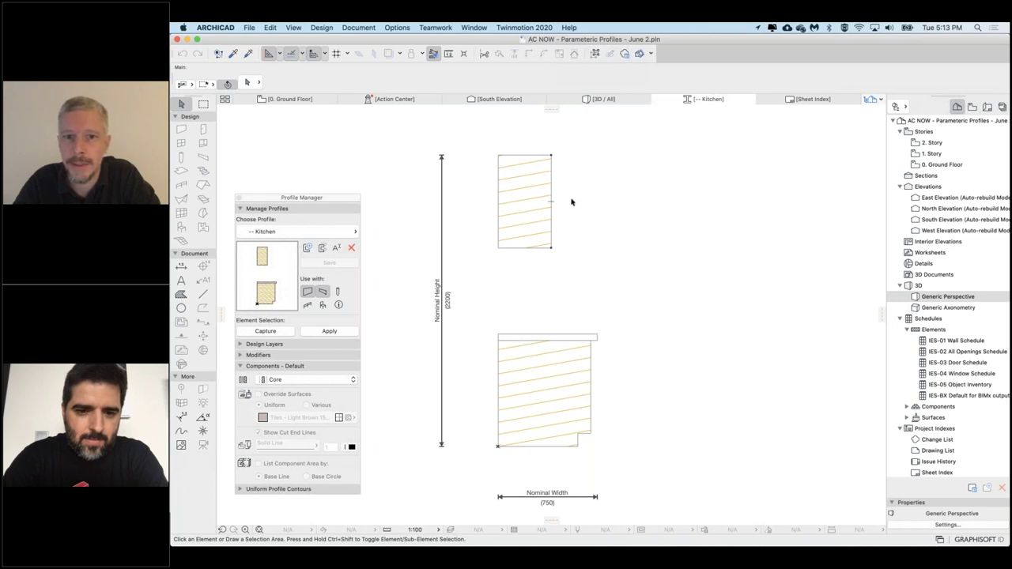
{"action": "scroll", "coordinate": [573, 201], "scroll_direction": "up", "scroll_amount": 2}
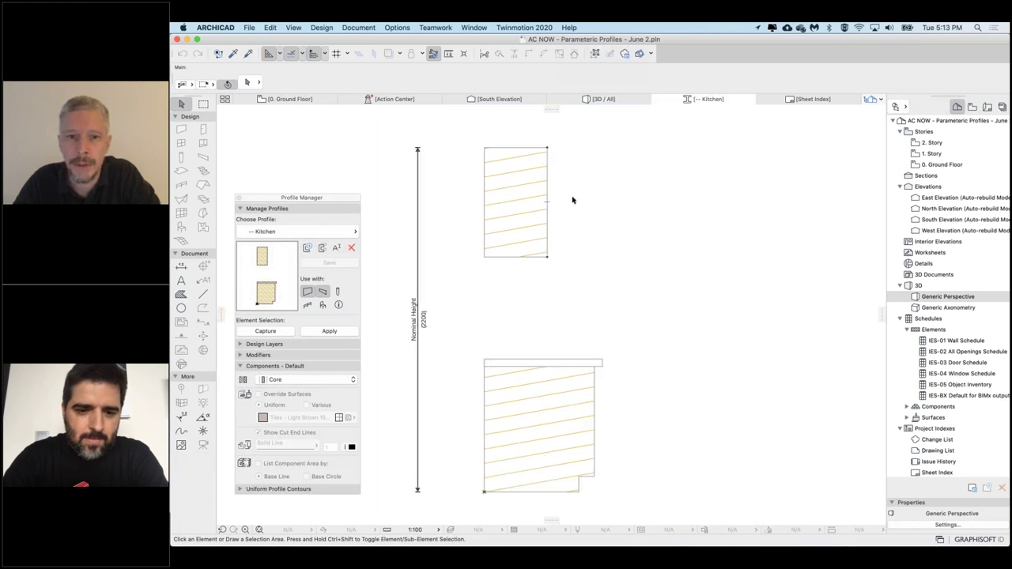
{"action": "scroll", "coordinate": [572, 200], "scroll_direction": "up", "scroll_amount": 2}
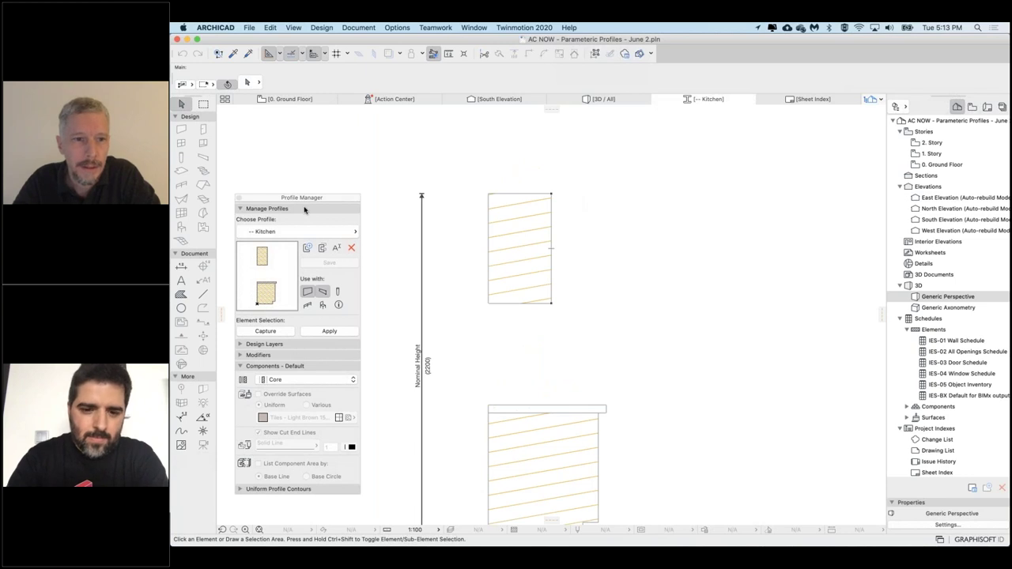
- Add a new offset modifier named Upper Cabinet Depth to the Kitchen profile
{"action": "left_click_drag", "start_coordinate": [326, 197], "coordinate": [319, 118]}
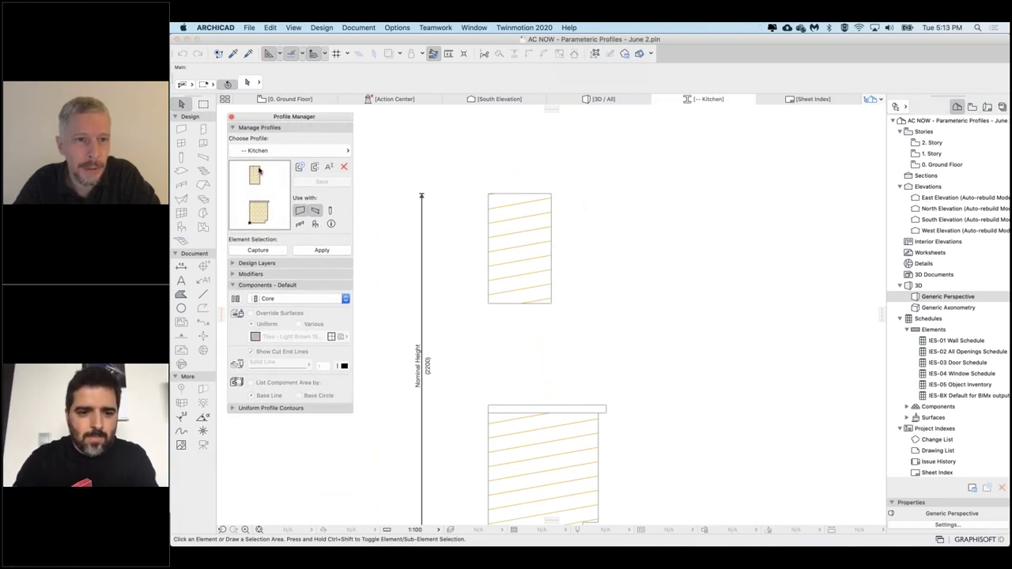
{"action": "left_click", "coordinate": [234, 275]}
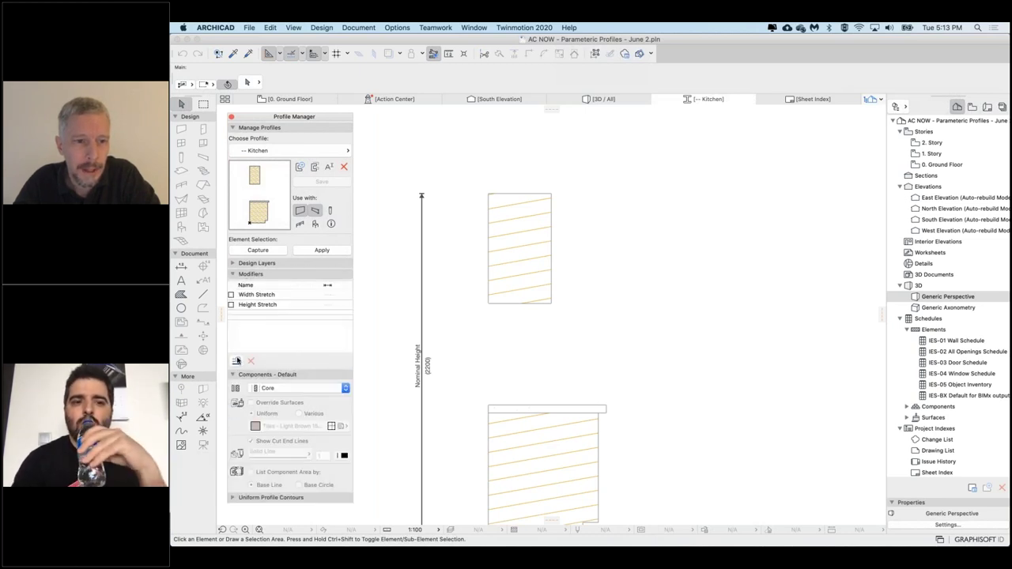
{"action": "left_click", "coordinate": [236, 361]}
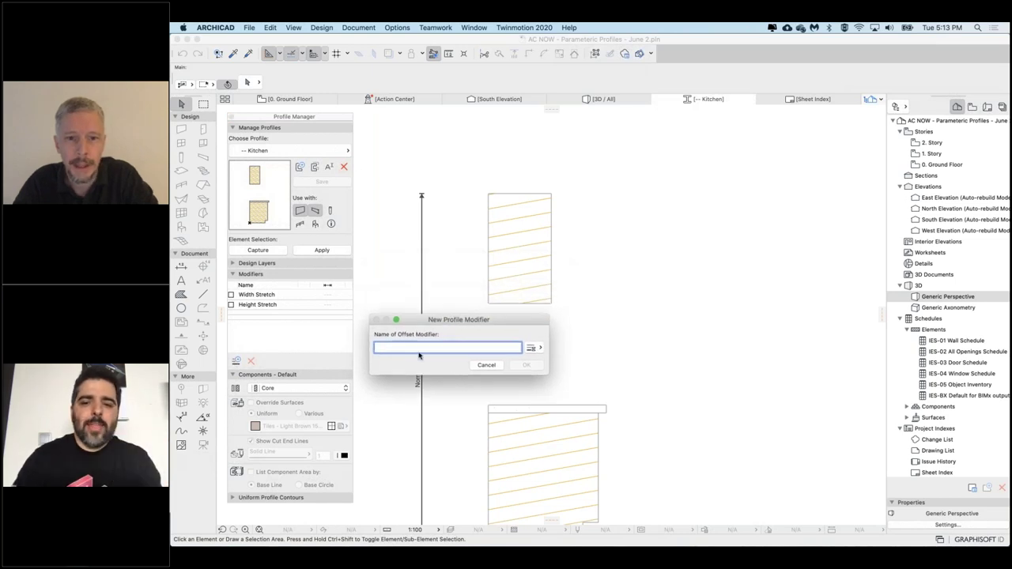
{"action": "type", "text": "Upper Cabinet Depth"}
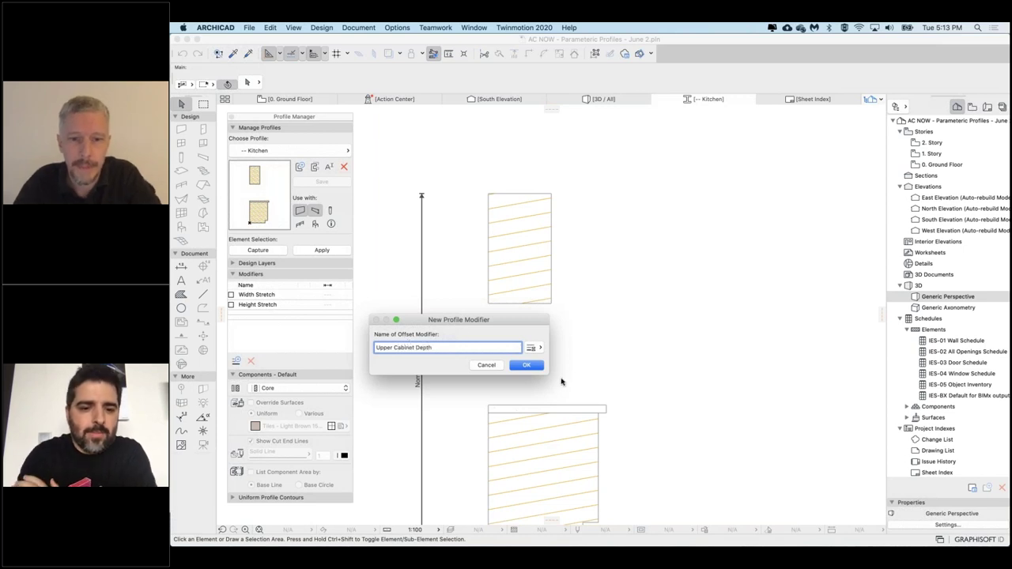
{"action": "left_click", "coordinate": [538, 348]}
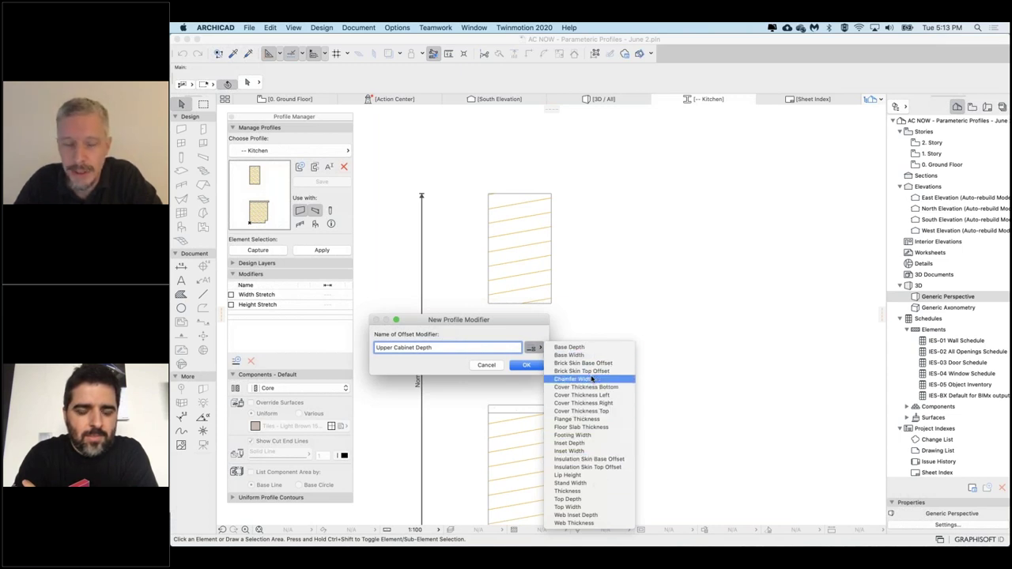
{"action": "left_click", "coordinate": [437, 348]}
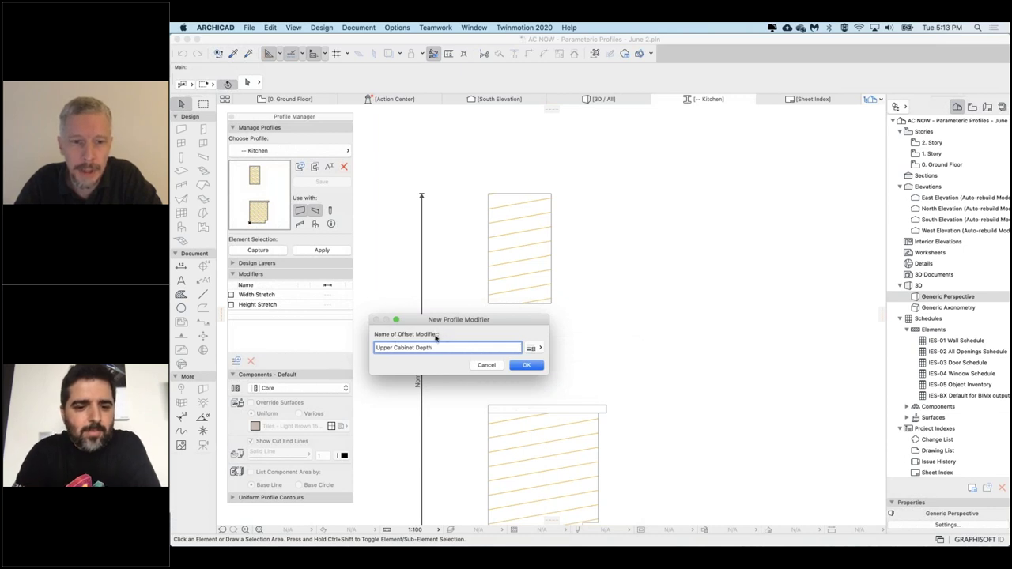
{"action": "left_click", "coordinate": [537, 365]}
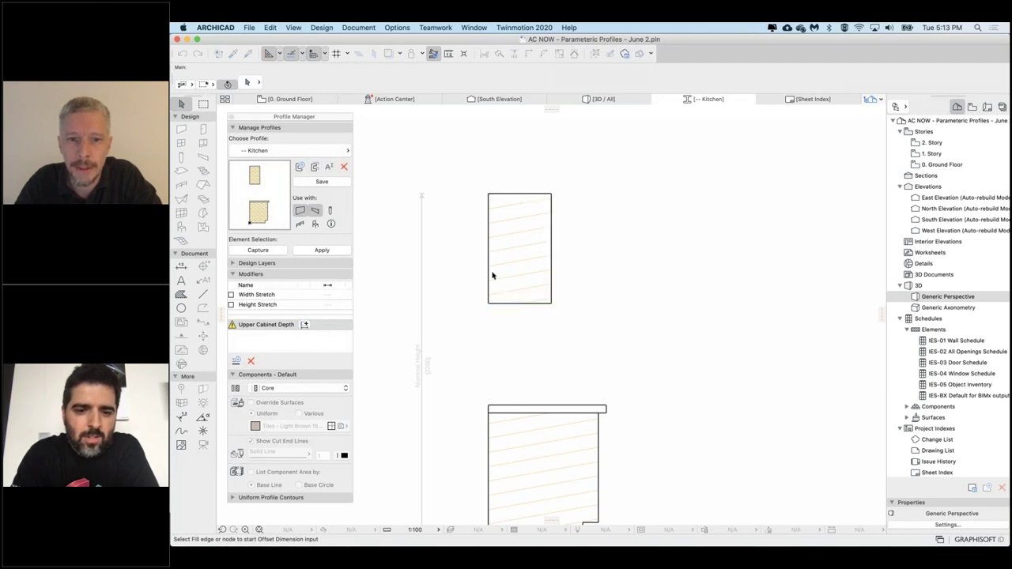
- Define the Upper Cabinet Depth offset from the upper cabinet's front edge, anchored to its lower back corner and placed below the cabinet
{"action": "left_click", "coordinate": [553, 237]}
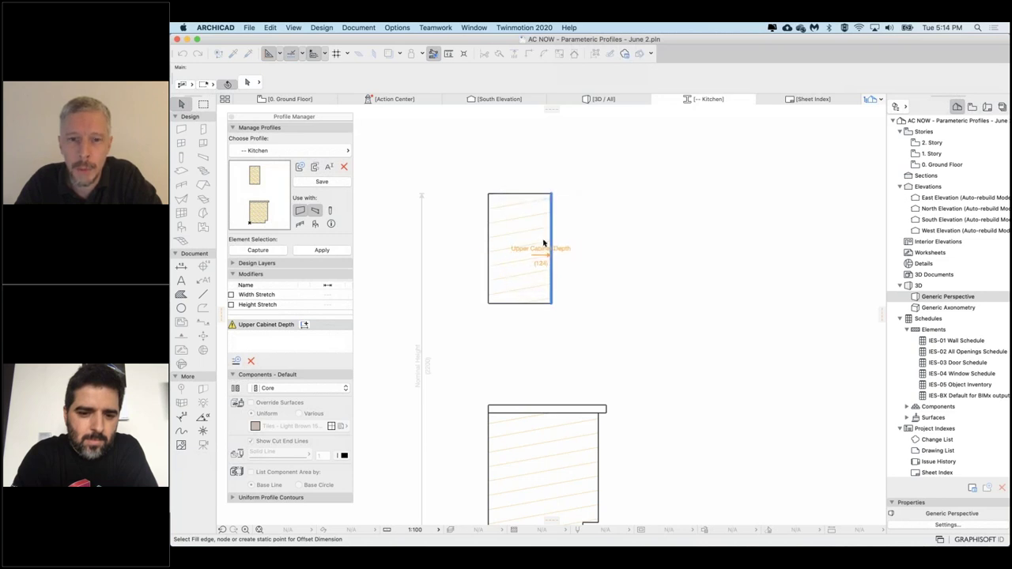
{"action": "left_click", "coordinate": [489, 304]}
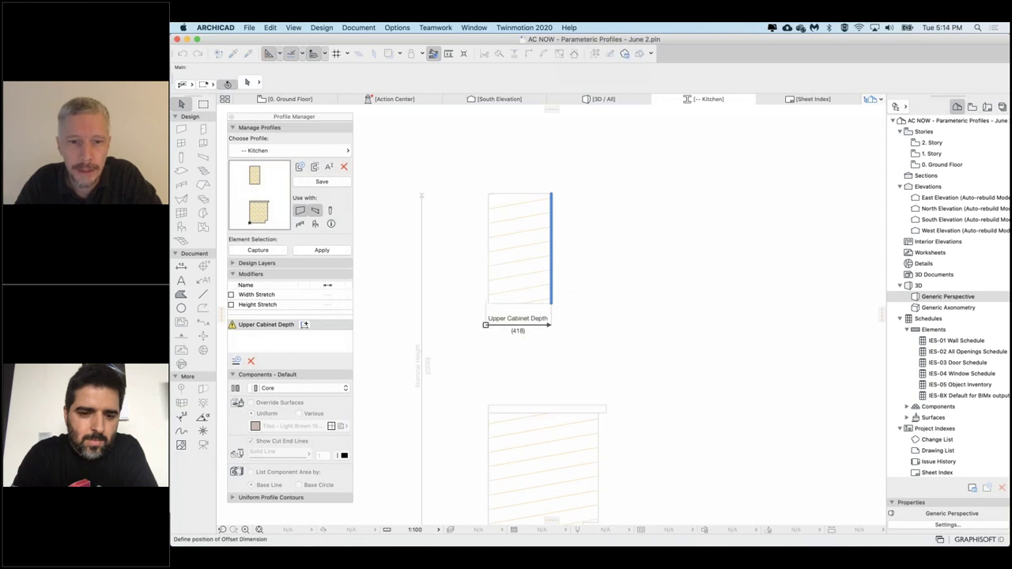
{"action": "left_click", "coordinate": [485, 325]}
{"action": "left_click", "coordinate": [486, 326]}
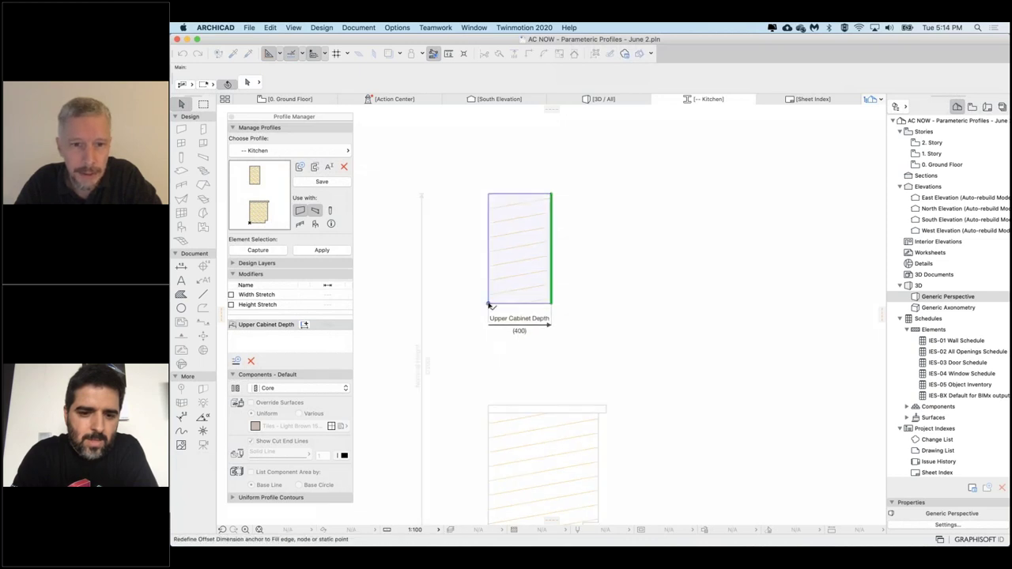
{"action": "left_click", "coordinate": [489, 304]}
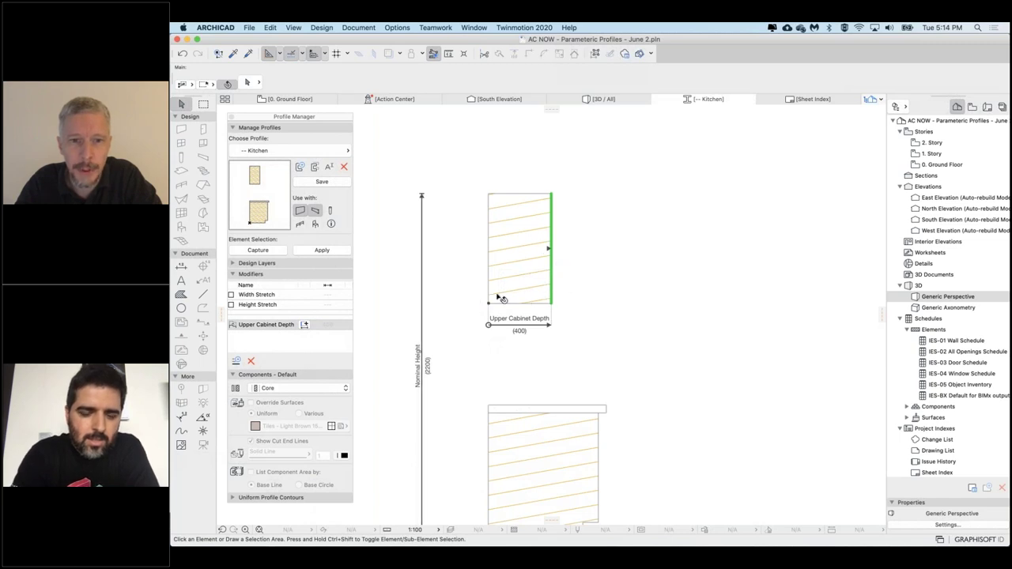
- Move the Upper Cabinet Depth dimension closer to the cabinet's underside and save the Kitchen profile
{"action": "scroll", "coordinate": [516, 304], "scroll_direction": "up", "scroll_amount": 5}
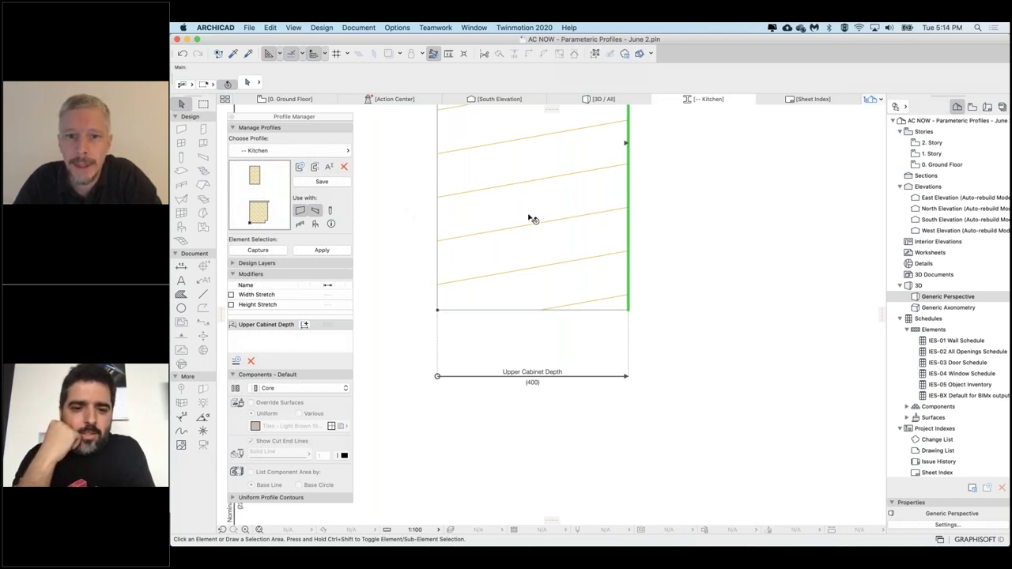
{"action": "scroll", "coordinate": [531, 218], "scroll_direction": "up", "scroll_amount": 2}
{"action": "scroll", "coordinate": [529, 219], "scroll_direction": "up", "scroll_amount": 1}
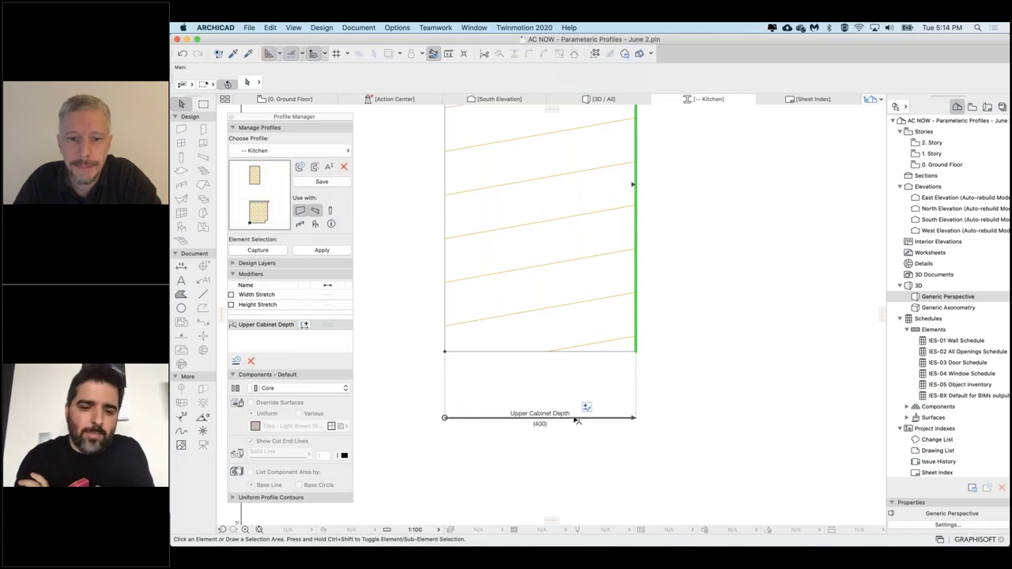
{"action": "left_click_drag", "start_coordinate": [578, 421], "coordinate": [571, 401]}
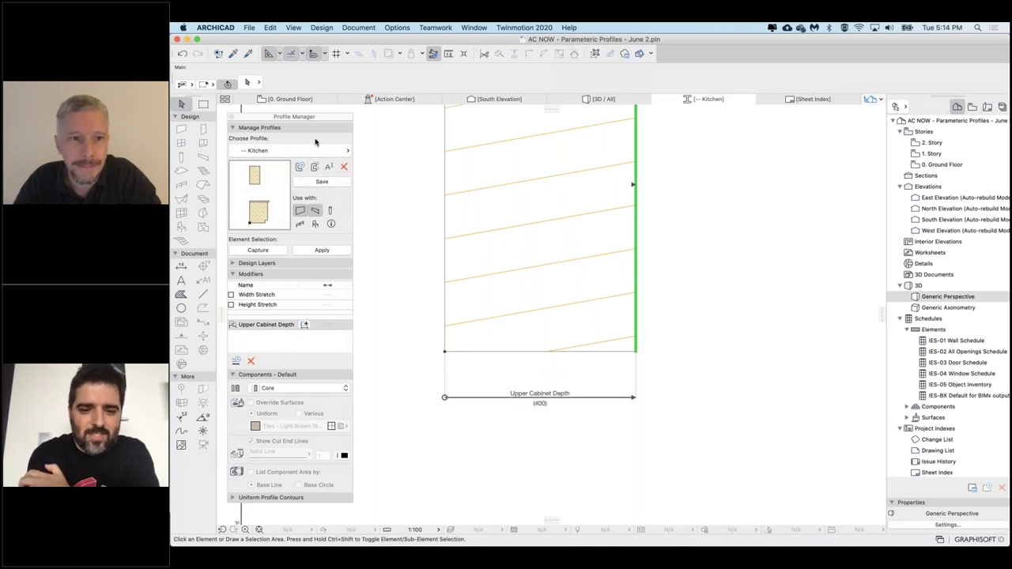
{"action": "left_click", "coordinate": [322, 182]}
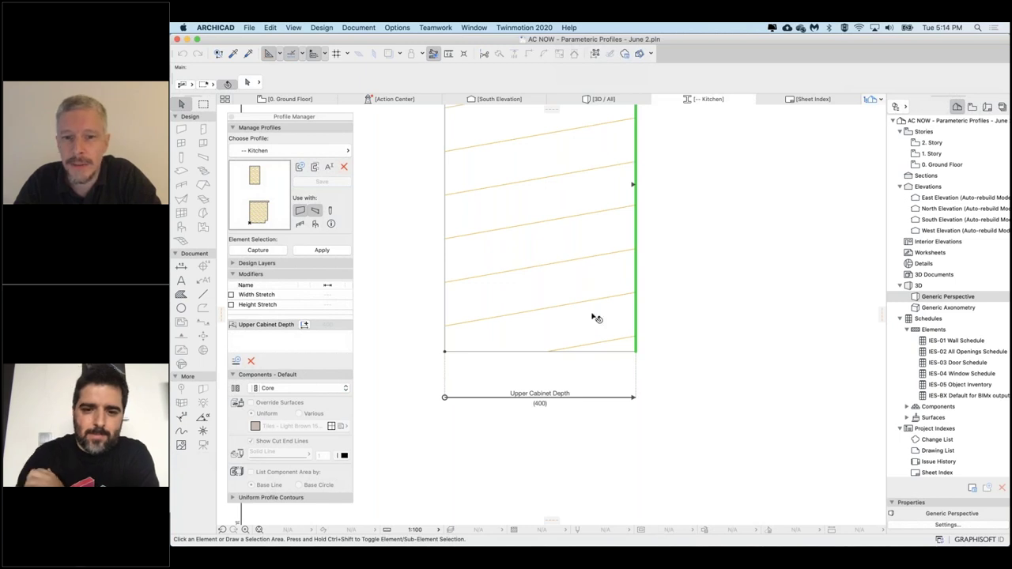
- Return to the 3D view and move the Profile Manager clear of the selected kitchen wall
{"action": "scroll", "coordinate": [594, 317], "scroll_direction": "down", "scroll_amount": 3}
{"action": "scroll", "coordinate": [597, 318], "scroll_direction": "down", "scroll_amount": 3}
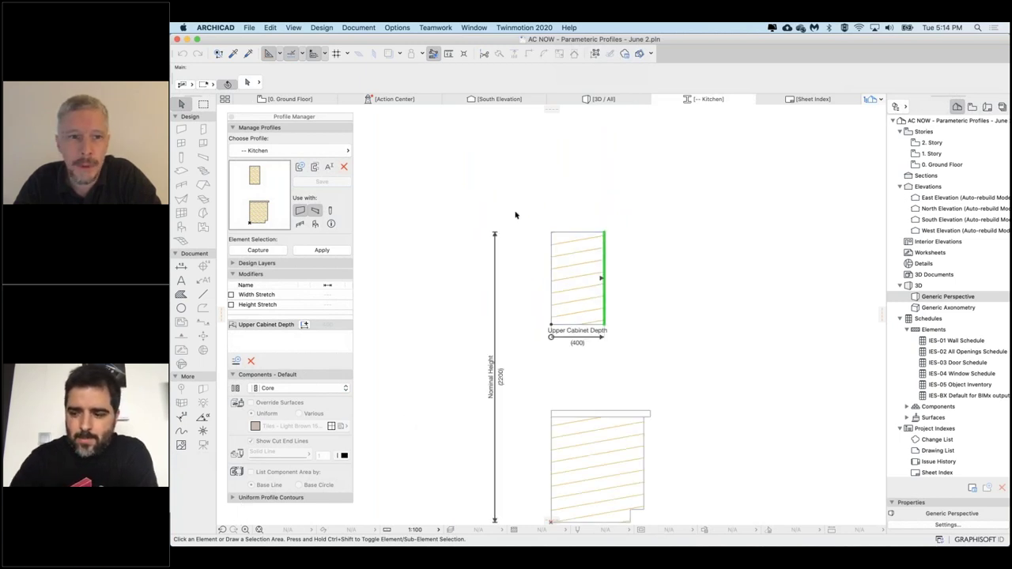
{"action": "left_click", "coordinate": [601, 99]}
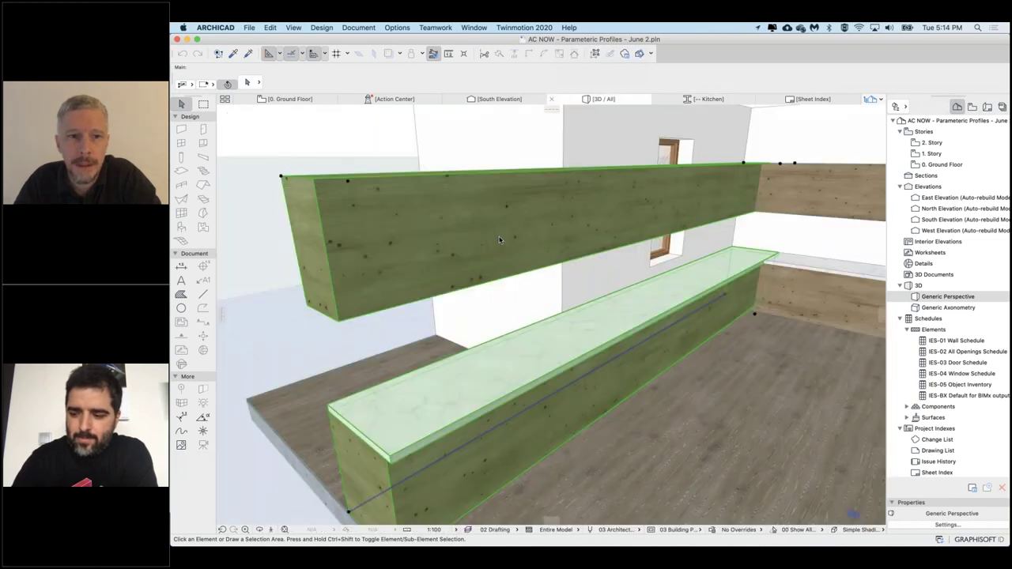
{"action": "left_click_drag", "start_coordinate": [304, 117], "coordinate": [828, 124]}
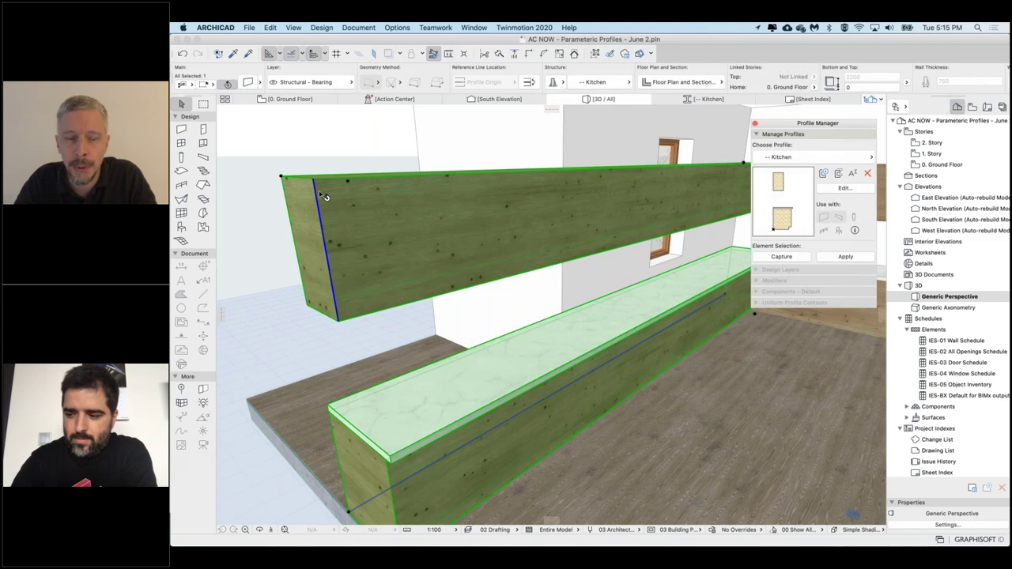
- Stretch the upper cabinet's front edge in 3D with the Upper Cabinet Depth modifier to about 896 mm
{"action": "left_click", "coordinate": [321, 260]}
{"action": "middle_click_drag", "start_coordinate": [321, 260], "coordinate": [400, 214], "text": "shift"}
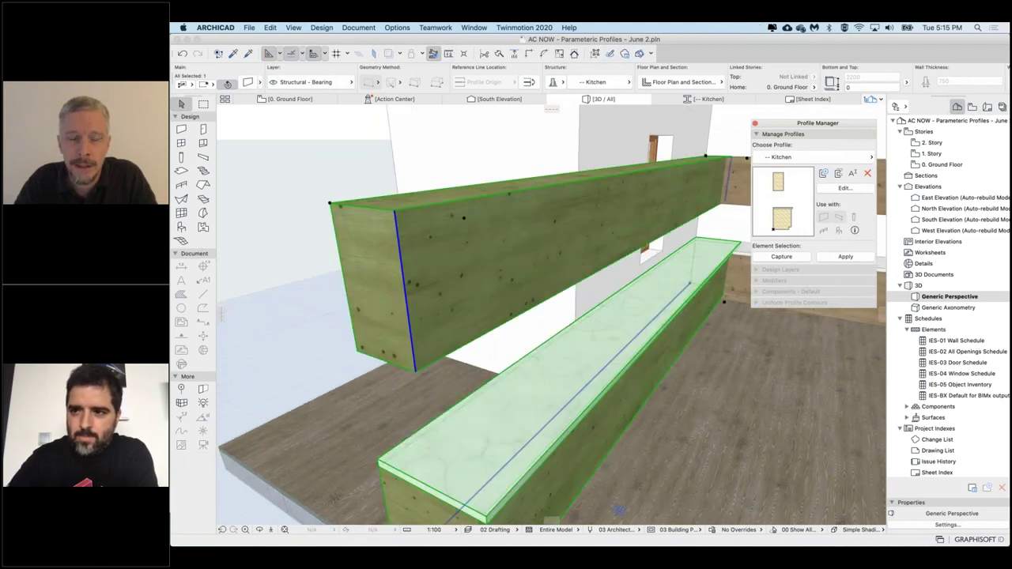
{"action": "middle_click_drag", "start_coordinate": [406, 297], "coordinate": [403, 269], "text": "shift"}
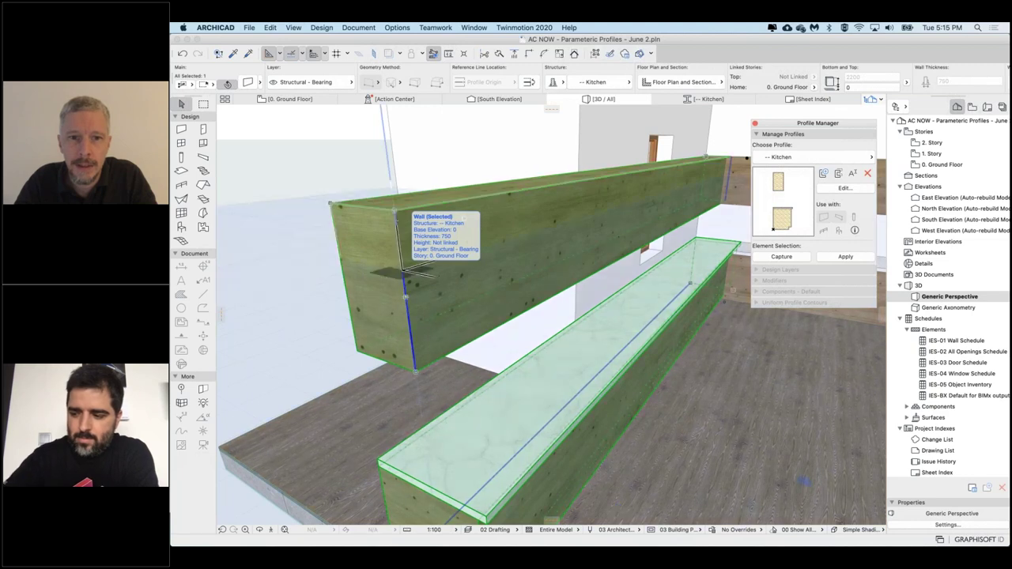
{"action": "left_click", "coordinate": [403, 269]}
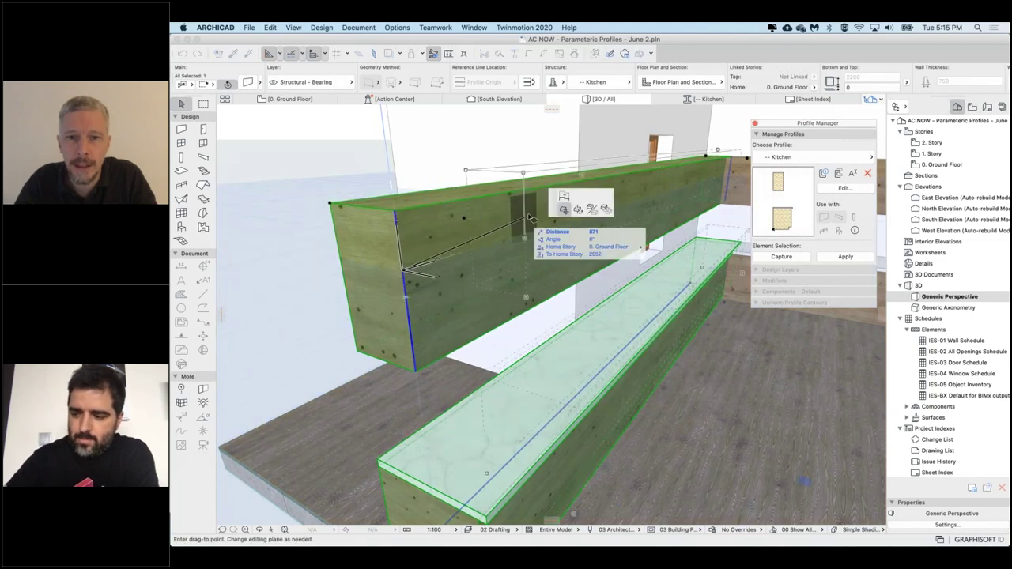
{"action": "left_click", "coordinate": [563, 196]}
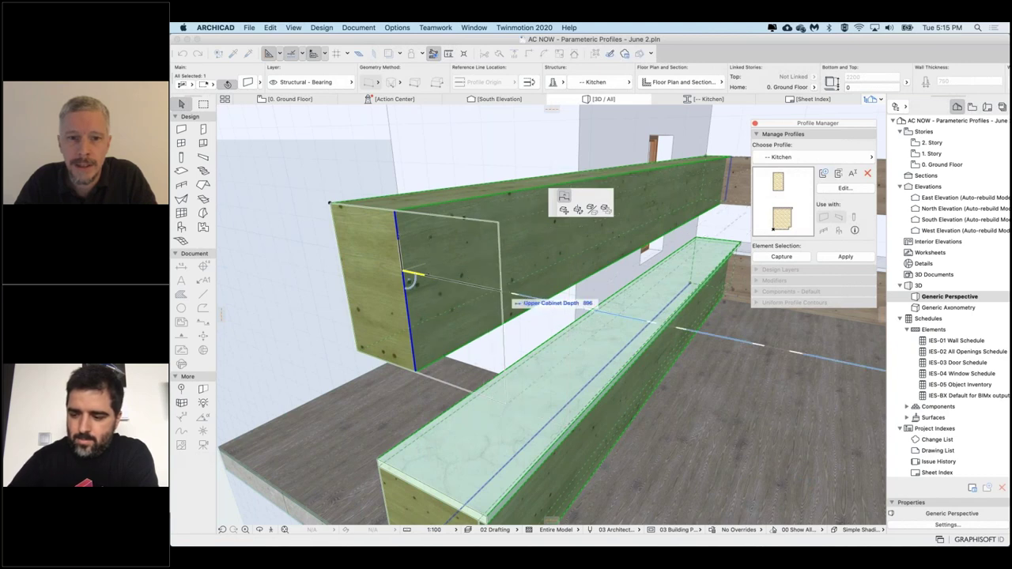
{"action": "left_click", "coordinate": [503, 293]}
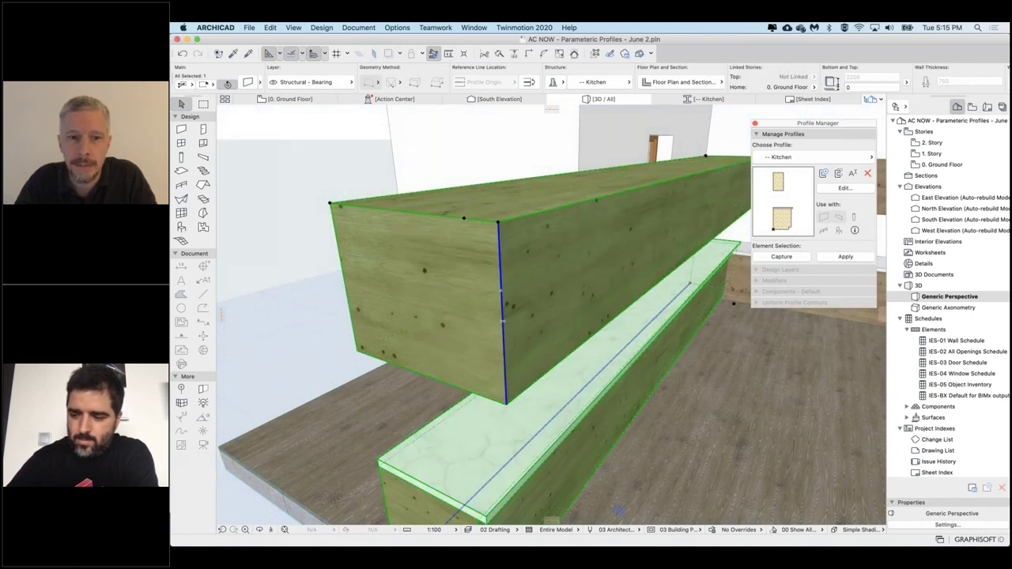
- Try several shallower and deeper positions of the upper cabinet's front face by stretching its depth modifier graphically
{"action": "left_click", "coordinate": [502, 290]}
{"action": "left_click", "coordinate": [393, 269]}
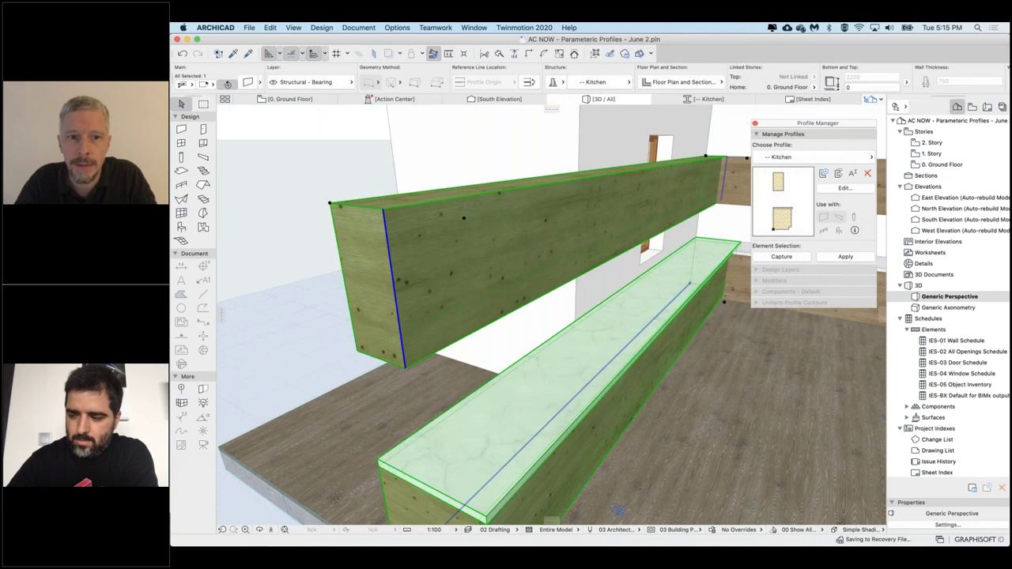
{"action": "left_click", "coordinate": [397, 269]}
{"action": "left_click", "coordinate": [397, 269]}
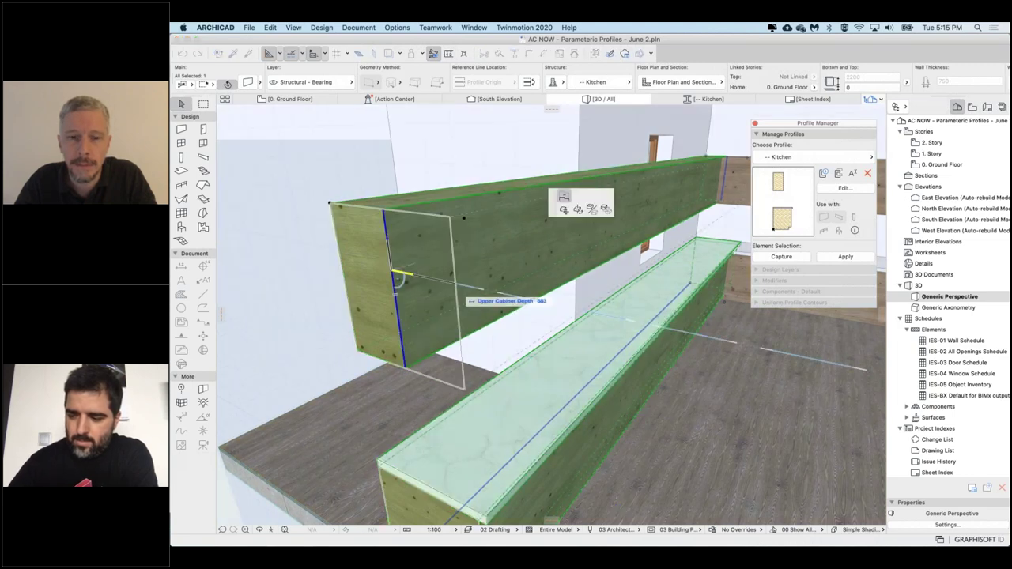
{"action": "left_click", "coordinate": [398, 277]}
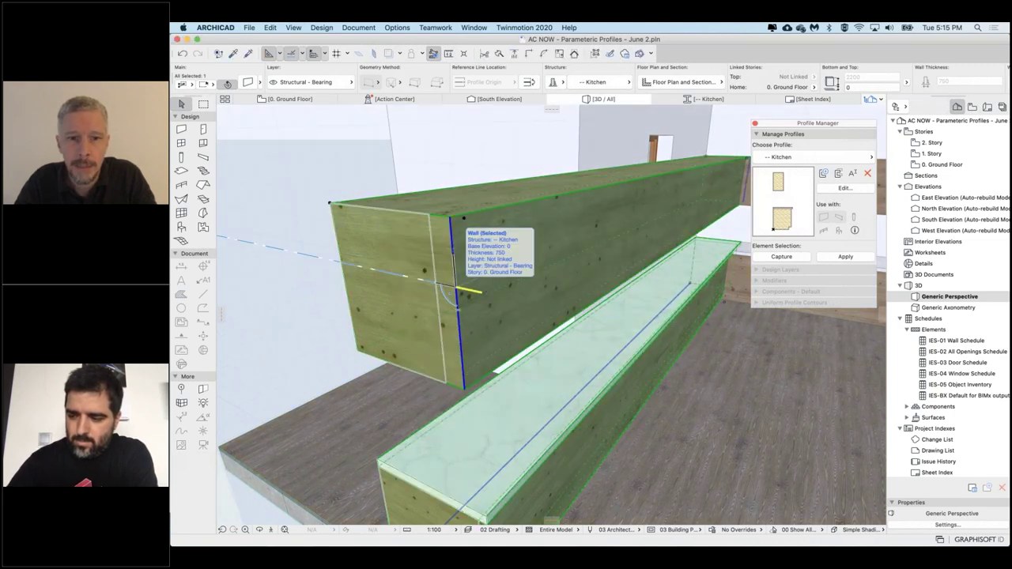
{"action": "left_click", "coordinate": [452, 286]}
{"action": "left_click", "coordinate": [433, 278]}
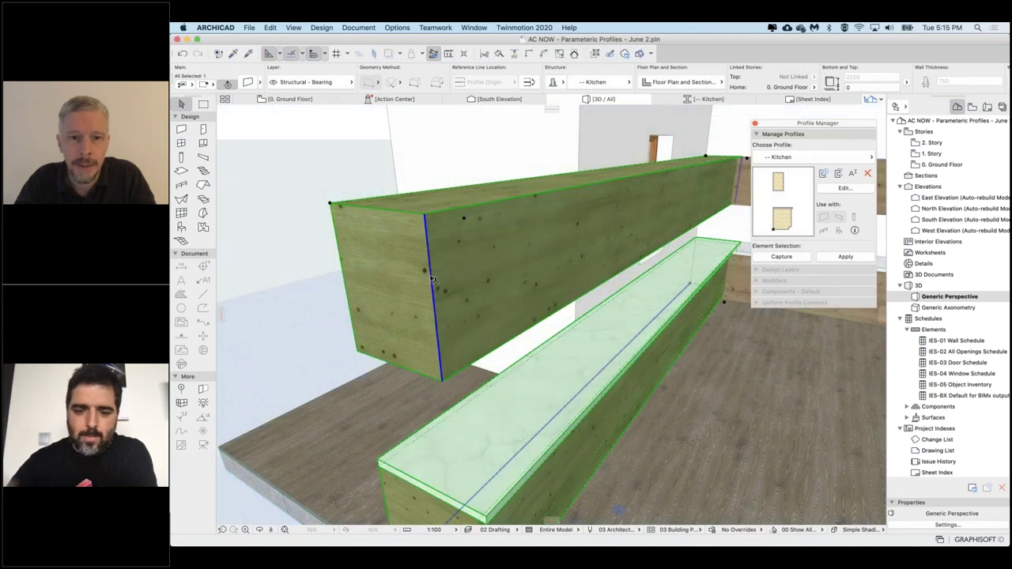
- Set the selected kitchen wall's Upper Cabinet Depth to exactly 400 mm through its front edge
{"action": "left_click", "coordinate": [433, 278]}
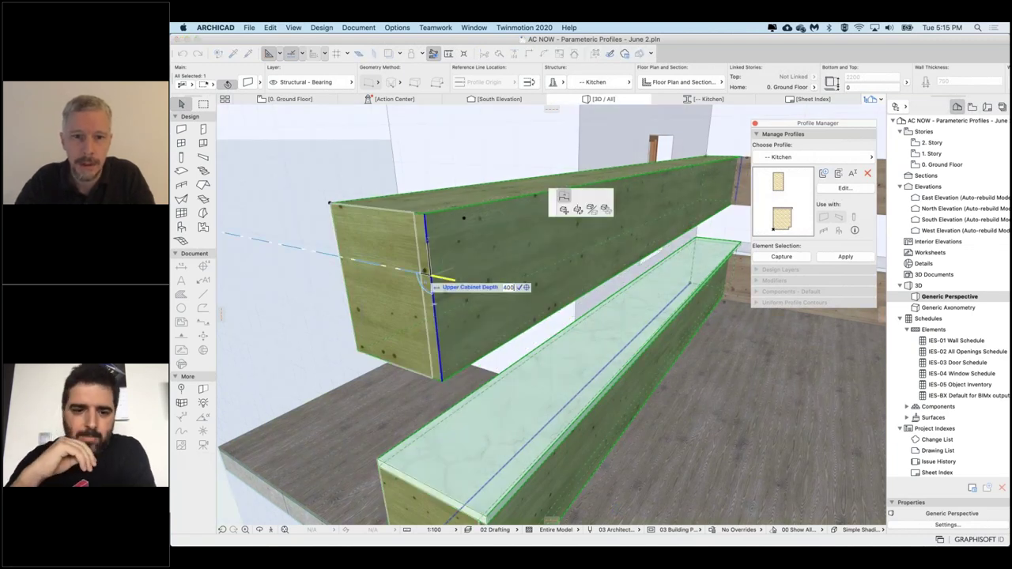
{"action": "type", "text": "400"}
{"action": "key", "text": "Return"}
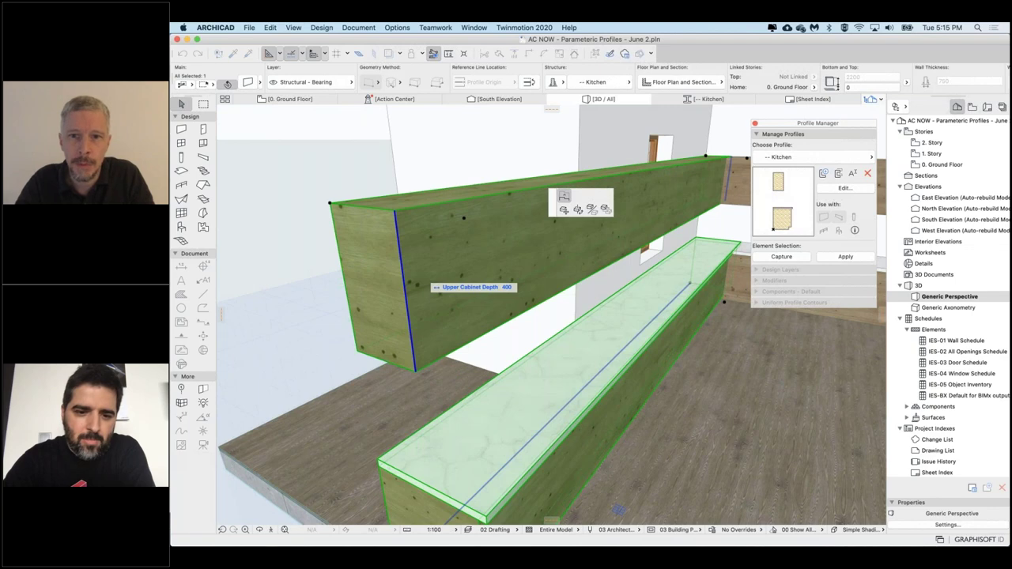
- Split the kitchen wall into two segments near the middle of its length and deselect them
{"action": "middle_click_drag", "start_coordinate": [625, 411], "coordinate": [546, 395], "text": "shift"}
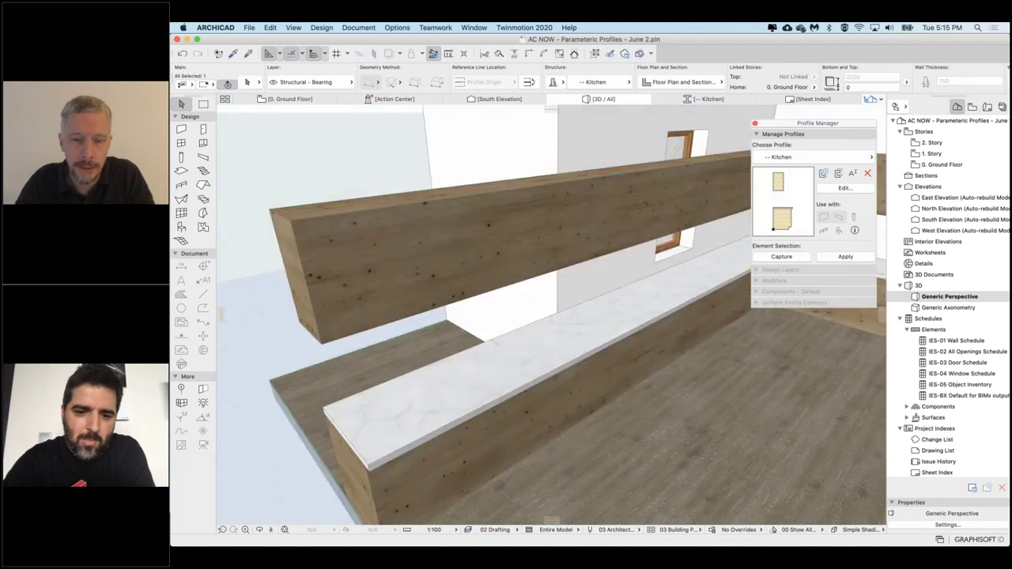
{"action": "left_click", "coordinate": [545, 394]}
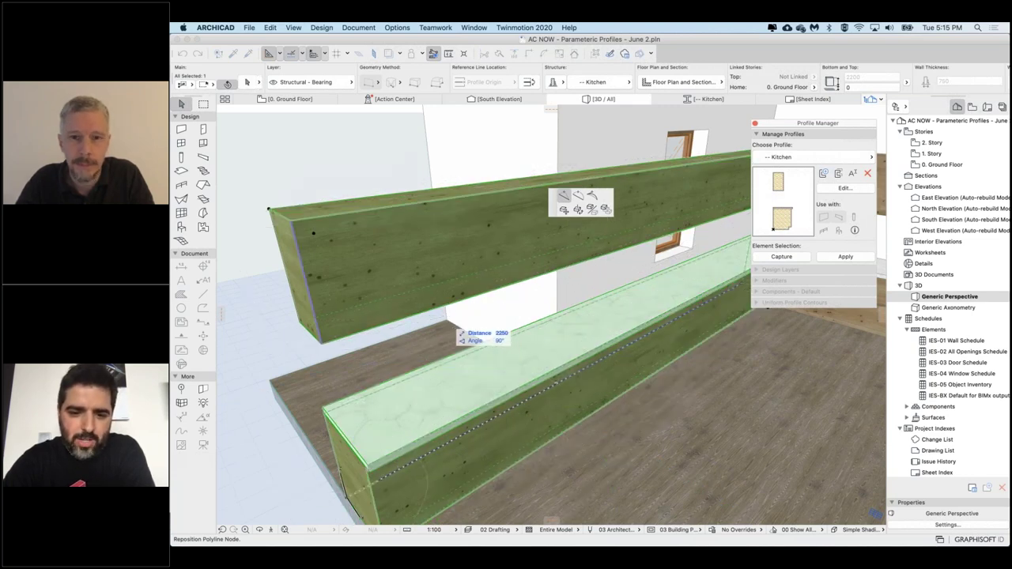
{"action": "left_click", "coordinate": [555, 384]}
{"action": "middle_click_drag", "start_coordinate": [555, 384], "coordinate": [529, 396], "text": "shift"}
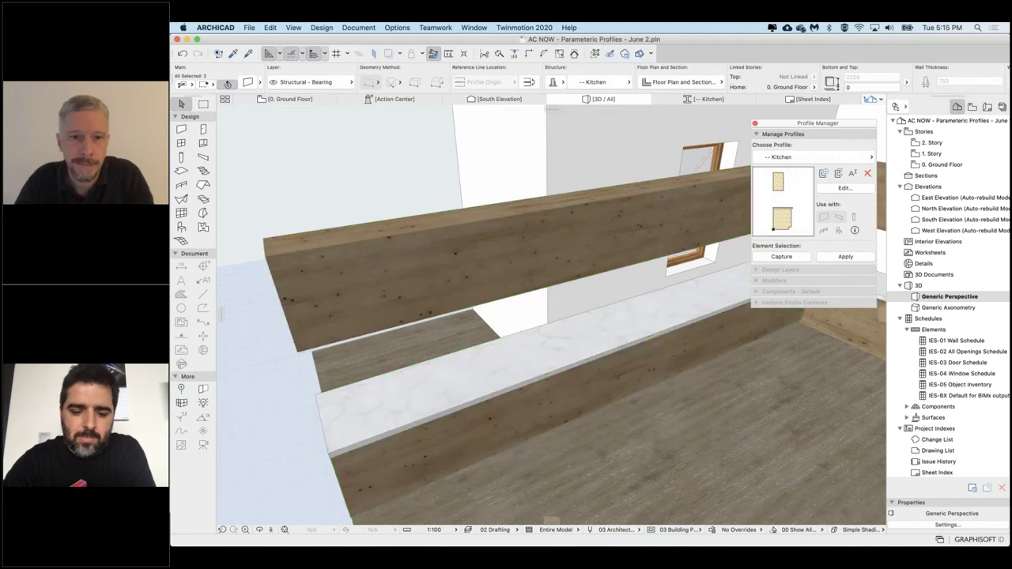
{"action": "middle_click_drag", "start_coordinate": [458, 271], "coordinate": [488, 289], "text": "shift"}
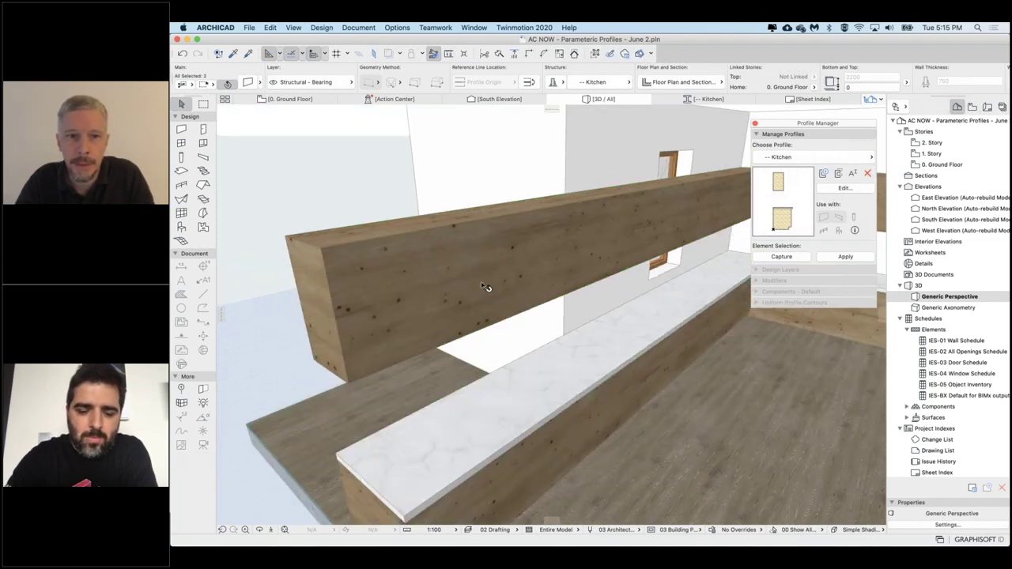
{"action": "left_click", "coordinate": [387, 214]}
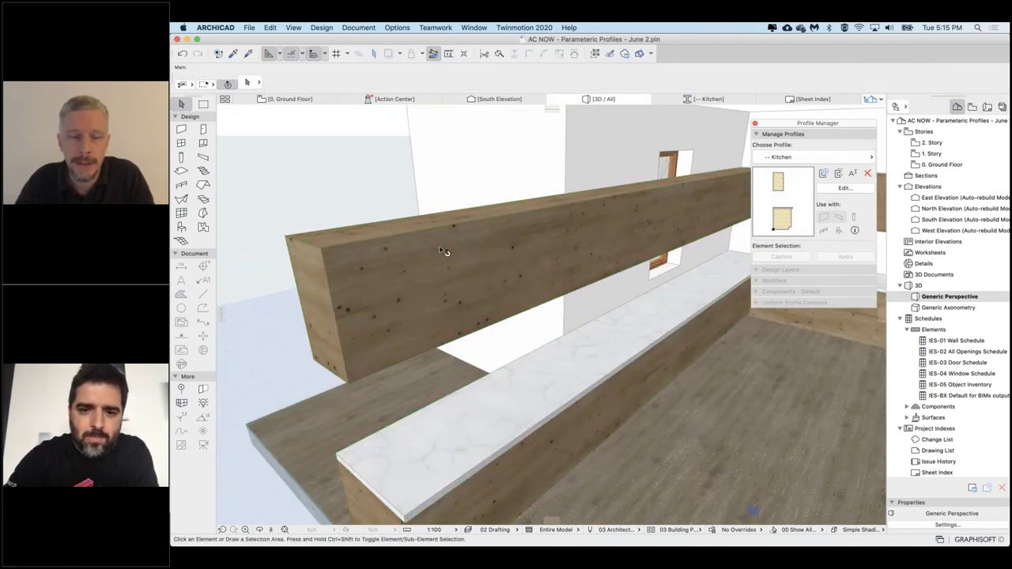
- Remove the upper cabinet from the nearer wall segment by snapping its Upper Cabinet Depth back to the rear edge
{"action": "left_click", "coordinate": [445, 251]}
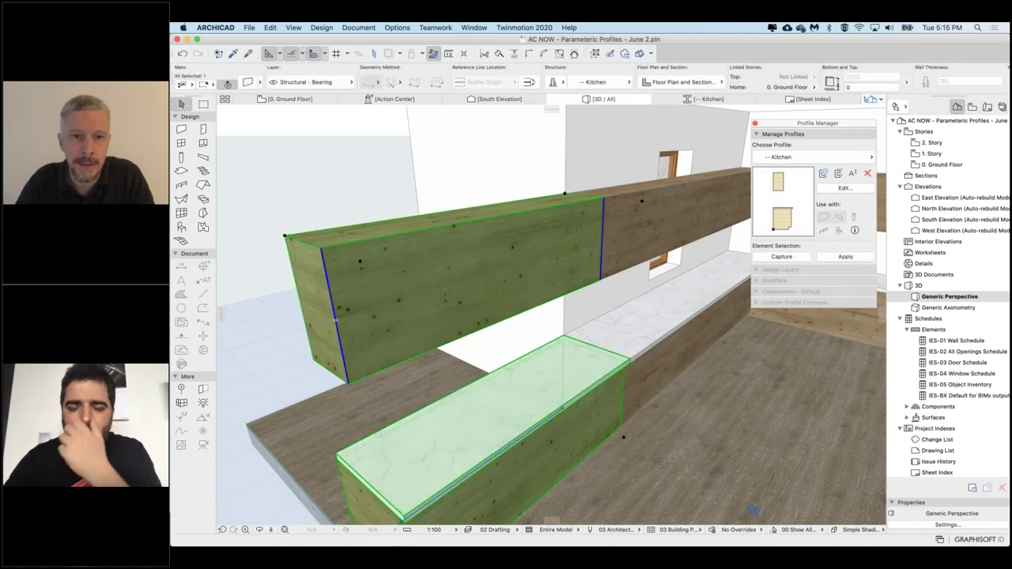
{"action": "left_click", "coordinate": [336, 320]}
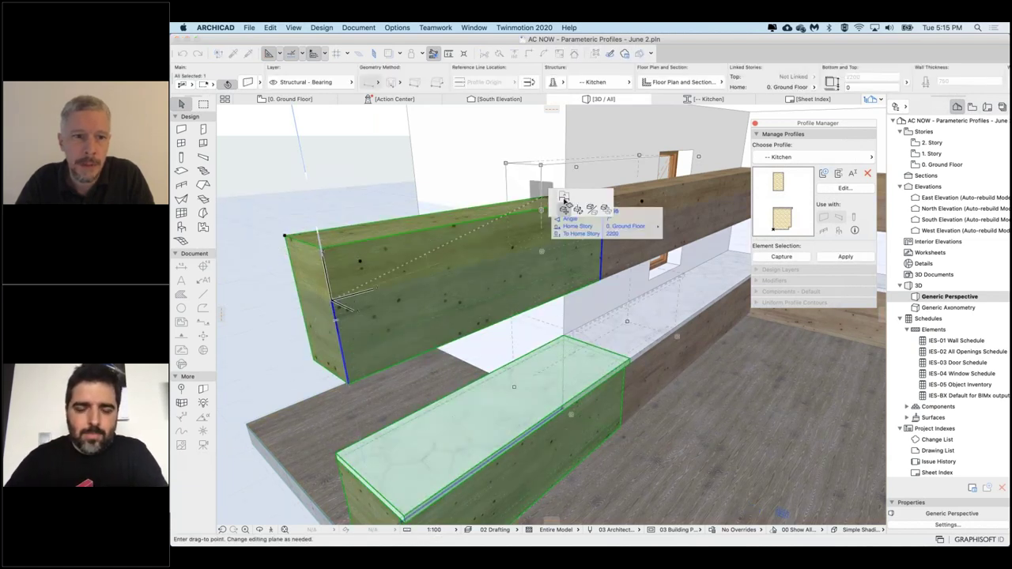
{"action": "left_click", "coordinate": [564, 195]}
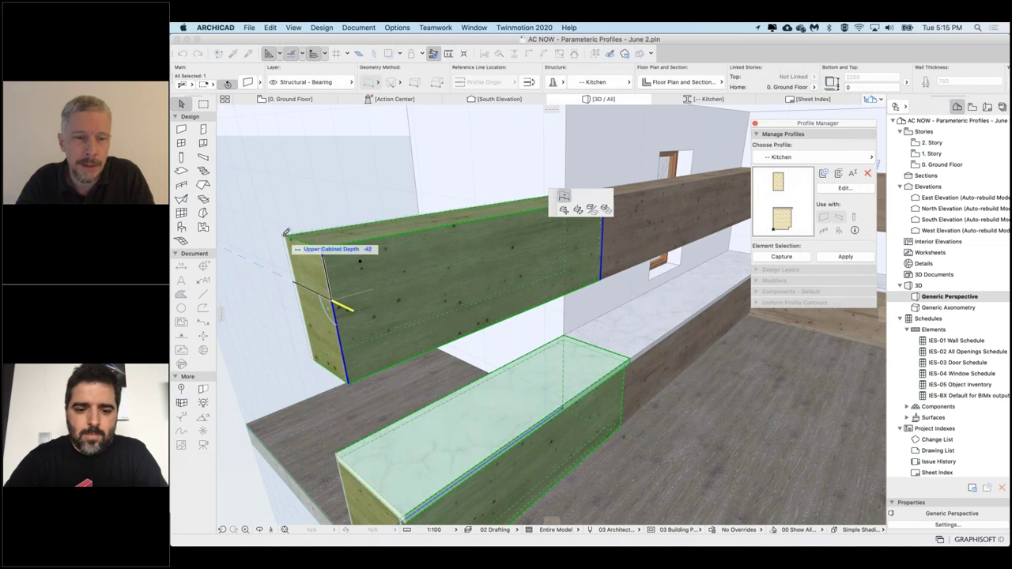
{"action": "left_click", "coordinate": [293, 252]}
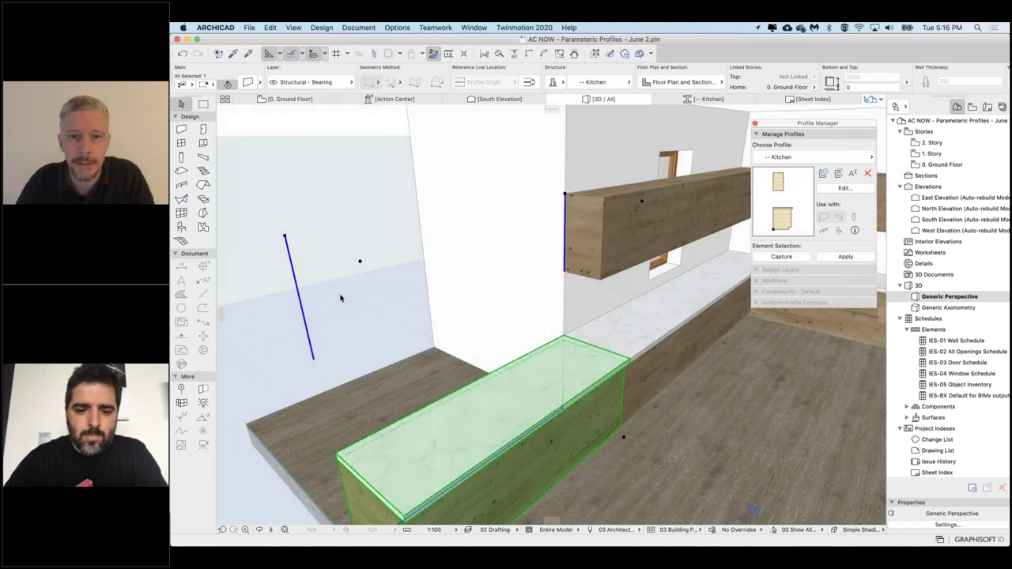
{"action": "left_click", "coordinate": [338, 208]}
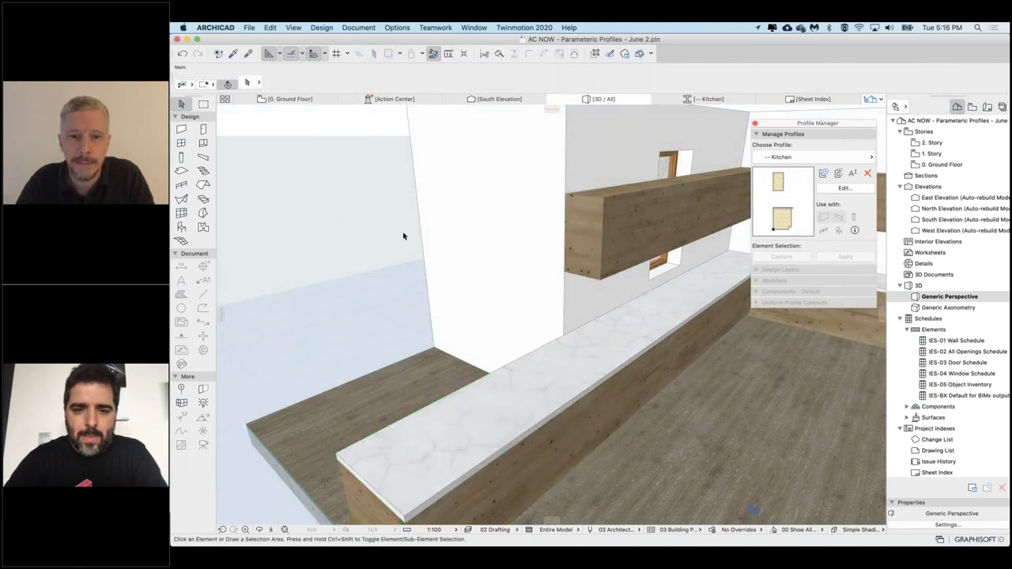
- Inspect the two kitchen wall segments by selecting the one without an upper cabinet and its full-profile neighbour
{"action": "middle_click_drag", "start_coordinate": [403, 235], "coordinate": [329, 235], "text": "shift"}
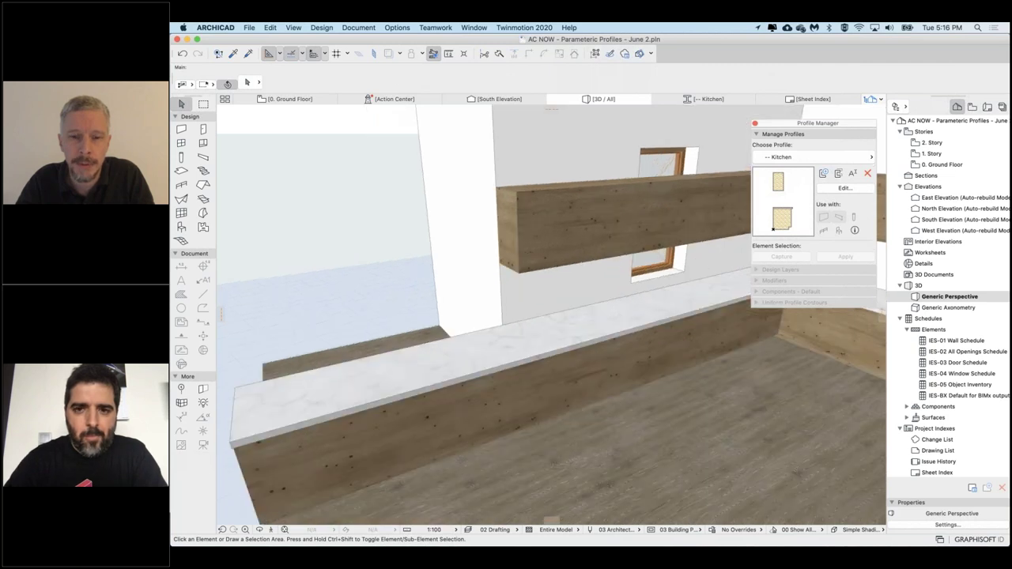
{"action": "middle_click_drag", "start_coordinate": [467, 366], "coordinate": [480, 371], "text": "shift"}
{"action": "left_click", "coordinate": [481, 371]}
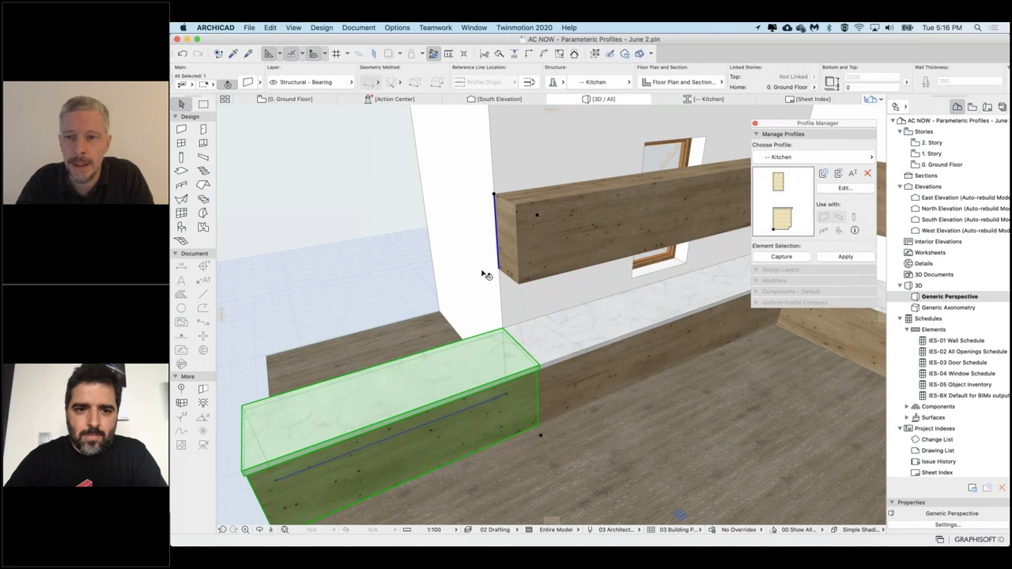
{"action": "left_click", "coordinate": [629, 314]}
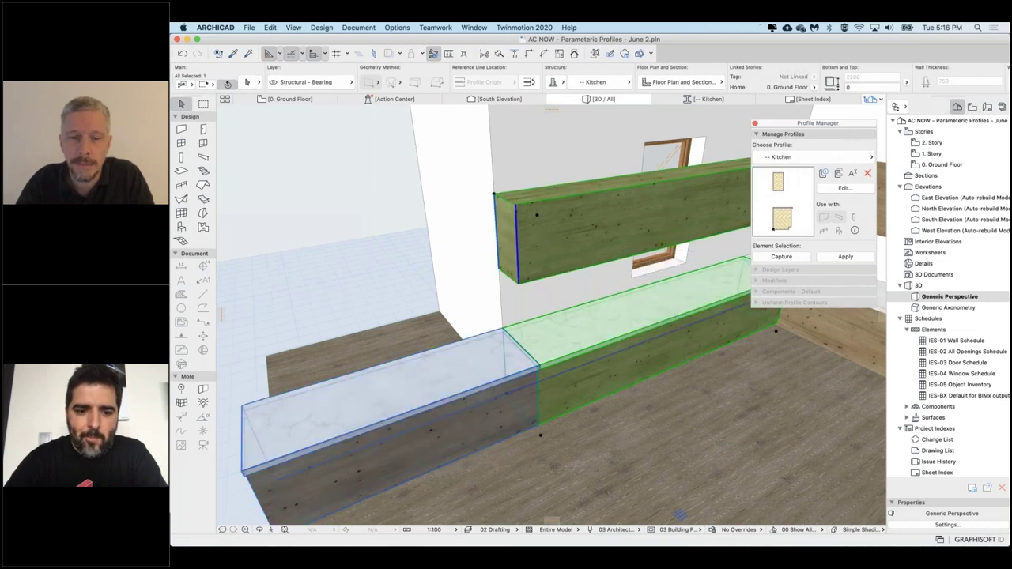
- Split the kitchen wall with the upper cabinet into three segments, cutting it at both sides of the window, and deselect them
{"action": "mouse_move", "coordinate": [442, 396]}
{"action": "middle_mouse_down", "text": "shift"}
{"action": "mouse_move", "coordinate": [502, 364]}
{"action": "mouse_move", "coordinate": [451, 399]}
{"action": "middle_mouse_up", "text": "shift"}
{"action": "middle_click_drag", "start_coordinate": [649, 334], "coordinate": [575, 371]}
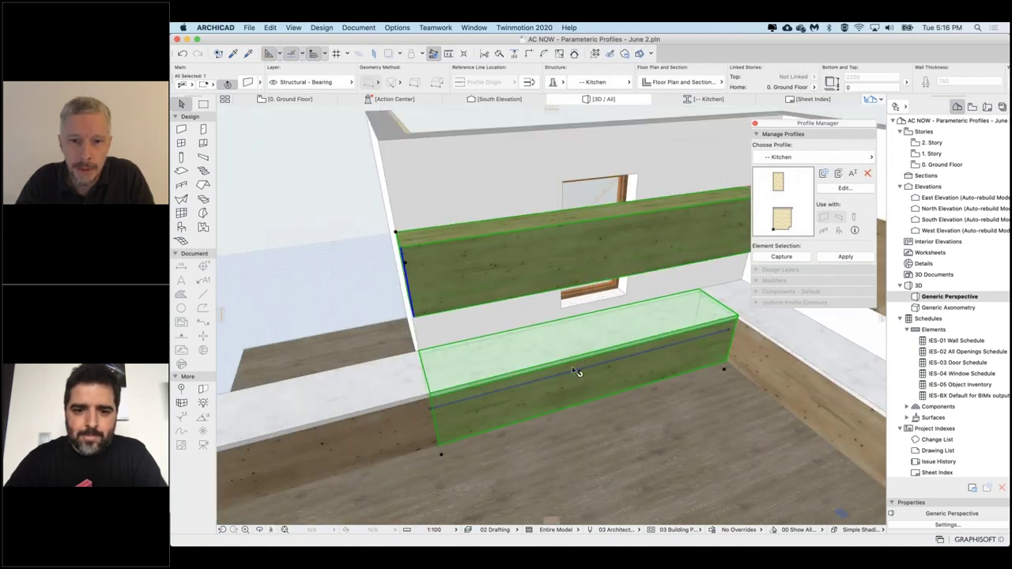
{"action": "left_click", "coordinate": [574, 371]}
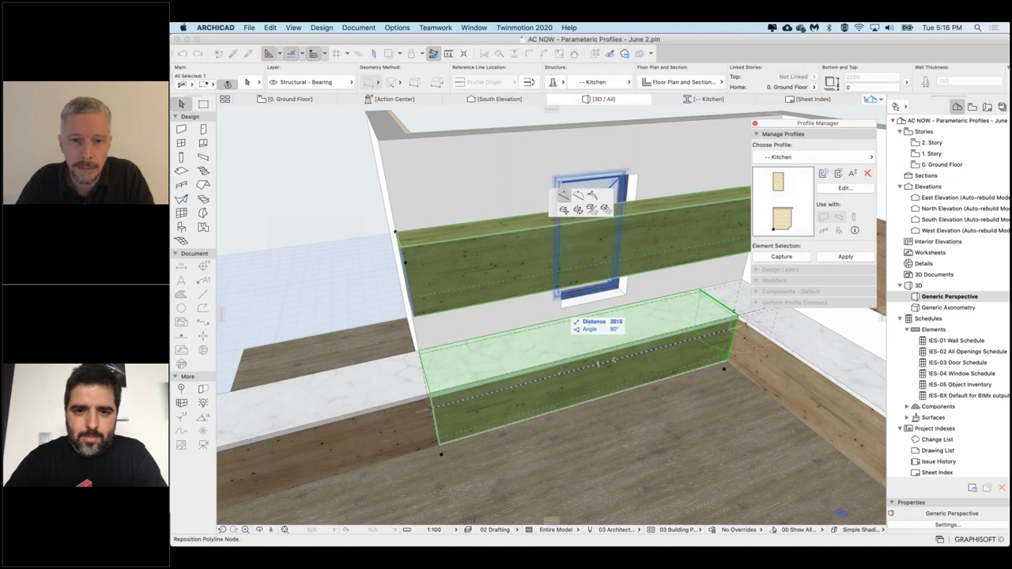
{"action": "key", "text": "Escape"}
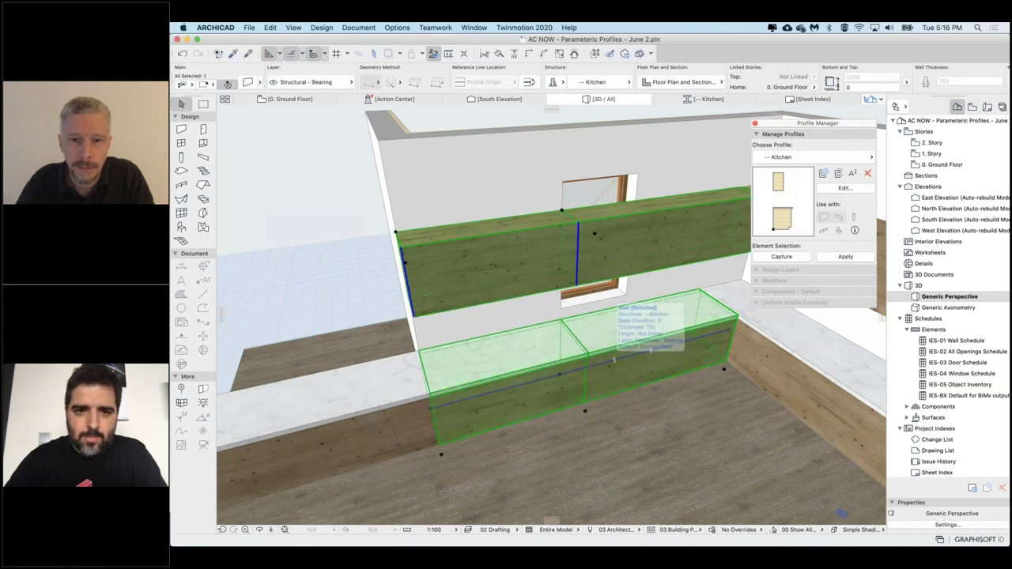
{"action": "left_click", "coordinate": [615, 360]}
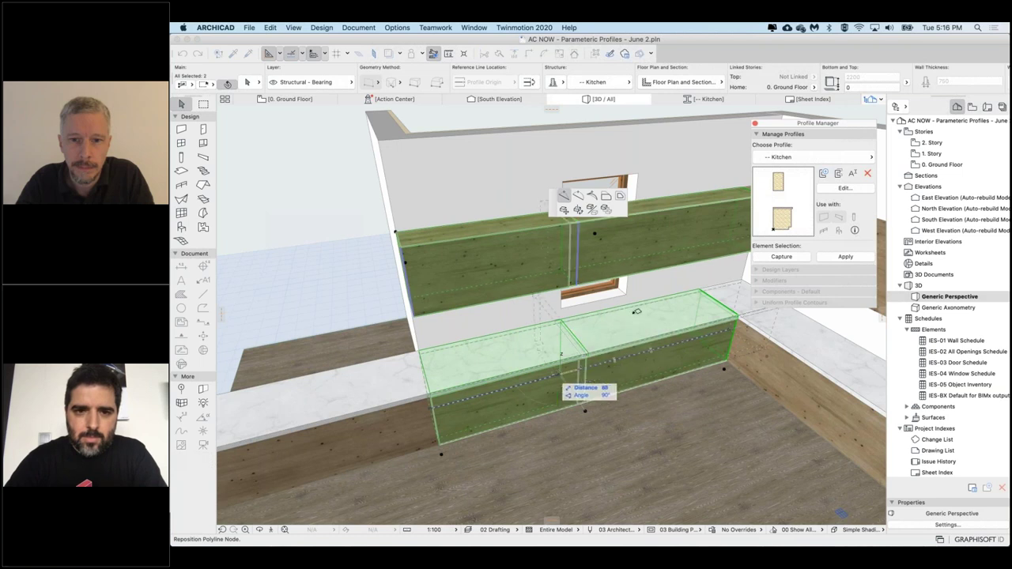
{"action": "left_click", "coordinate": [561, 355]}
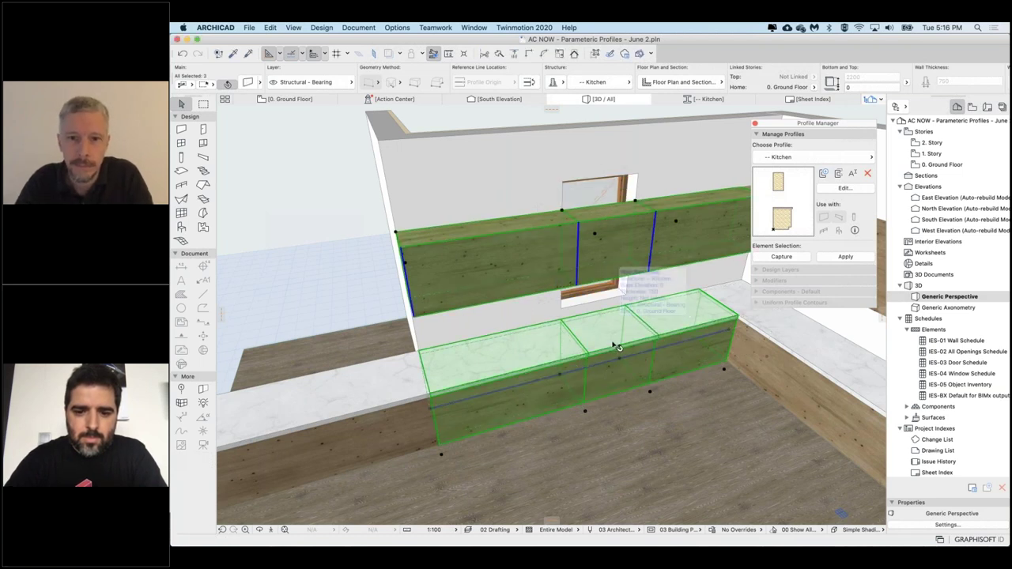
{"action": "key", "text": "Escape"}
- Remove the upper cabinet from the segment in front of the window by stretching its Upper Cabinet Depth back to 0
{"action": "left_click", "coordinate": [652, 243]}
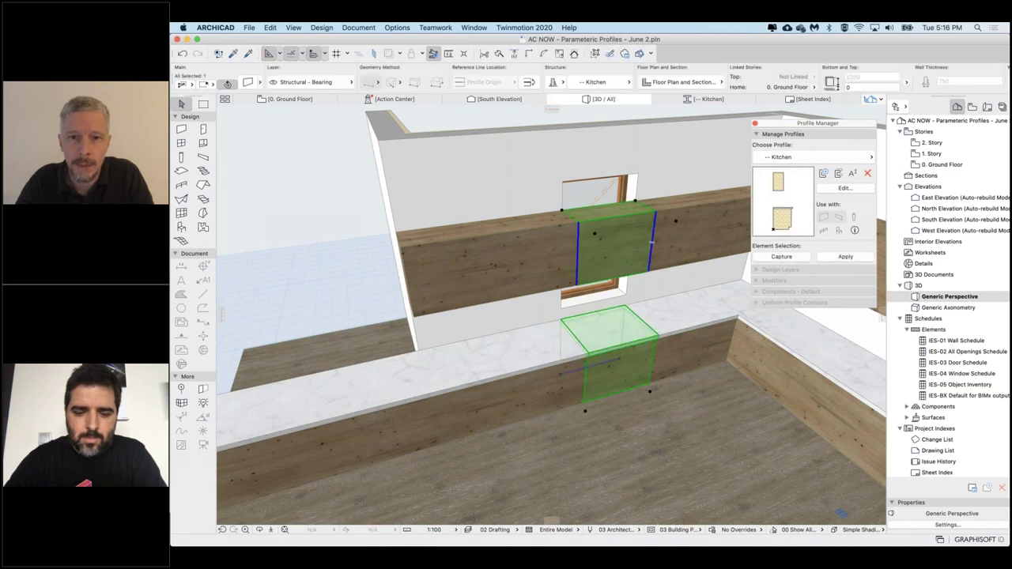
{"action": "left_click", "coordinate": [652, 242]}
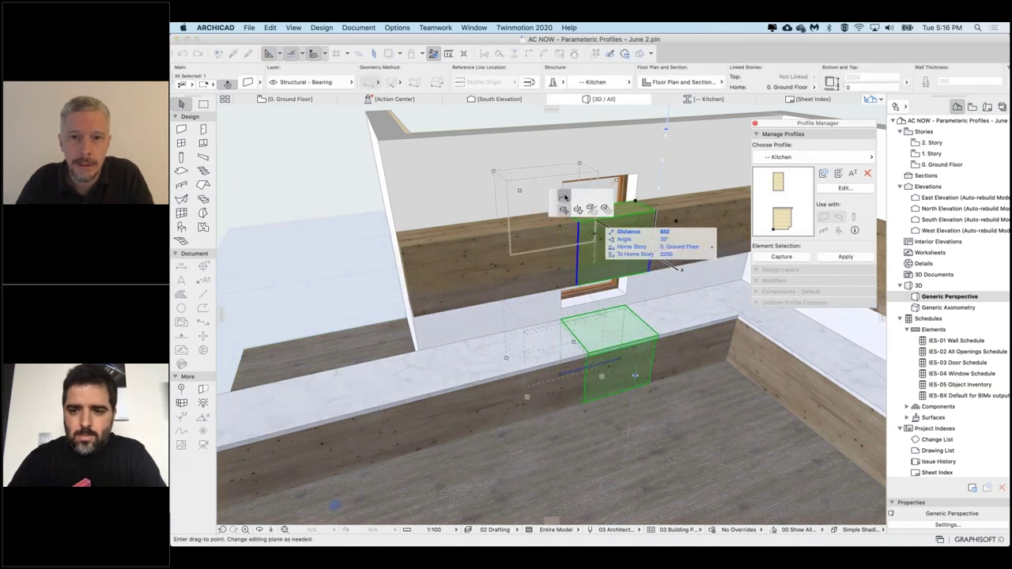
{"action": "left_click", "coordinate": [564, 196]}
{"action": "left_click", "coordinate": [635, 199]}
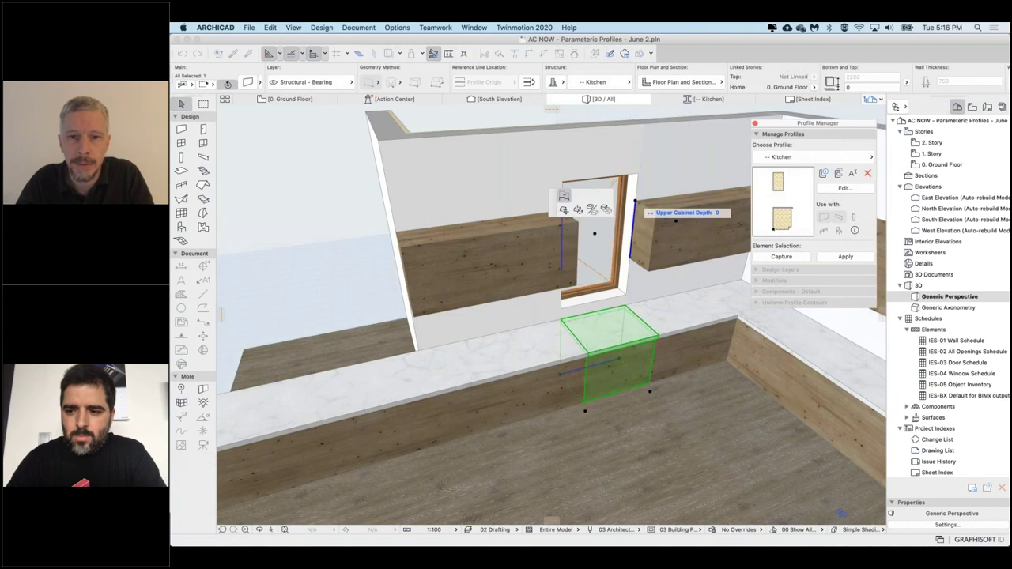
- Inspect the kitchen wall segments around the window and the rear side of the segment without an upper cabinet
{"action": "middle_click_drag", "start_coordinate": [635, 317], "coordinate": [566, 261], "text": "shift"}
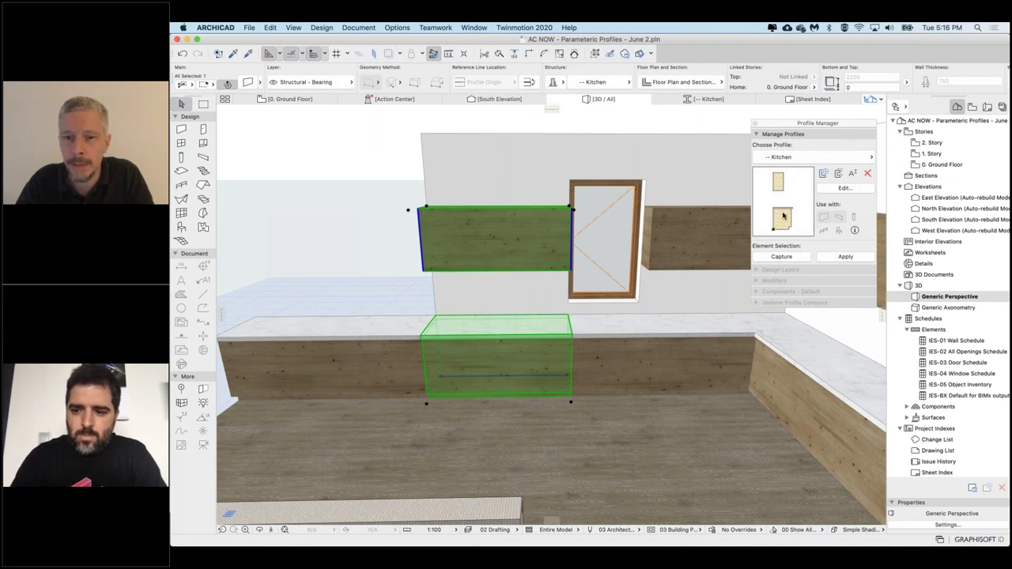
{"action": "left_click", "coordinate": [348, 355]}
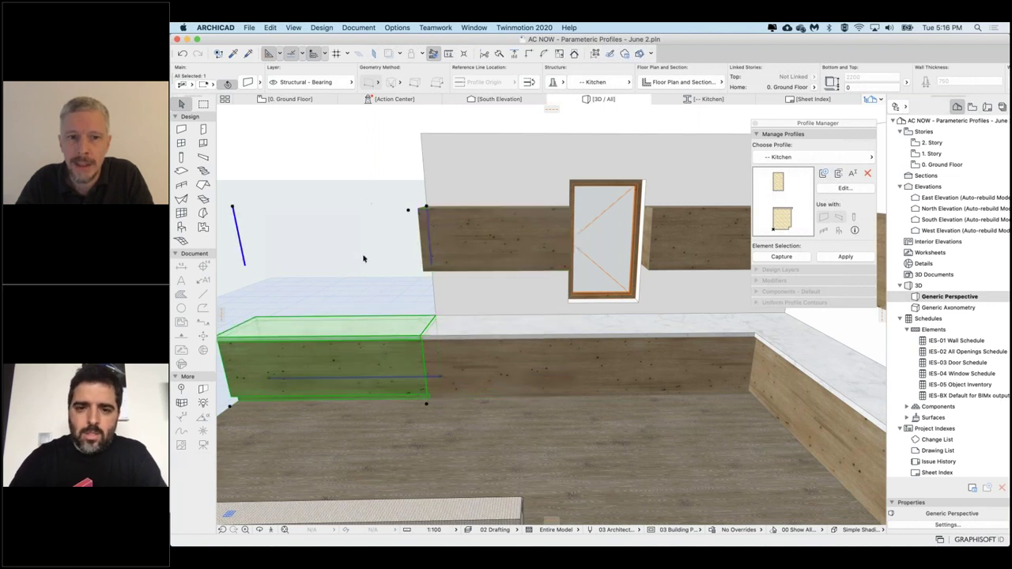
{"action": "left_click", "coordinate": [608, 355]}
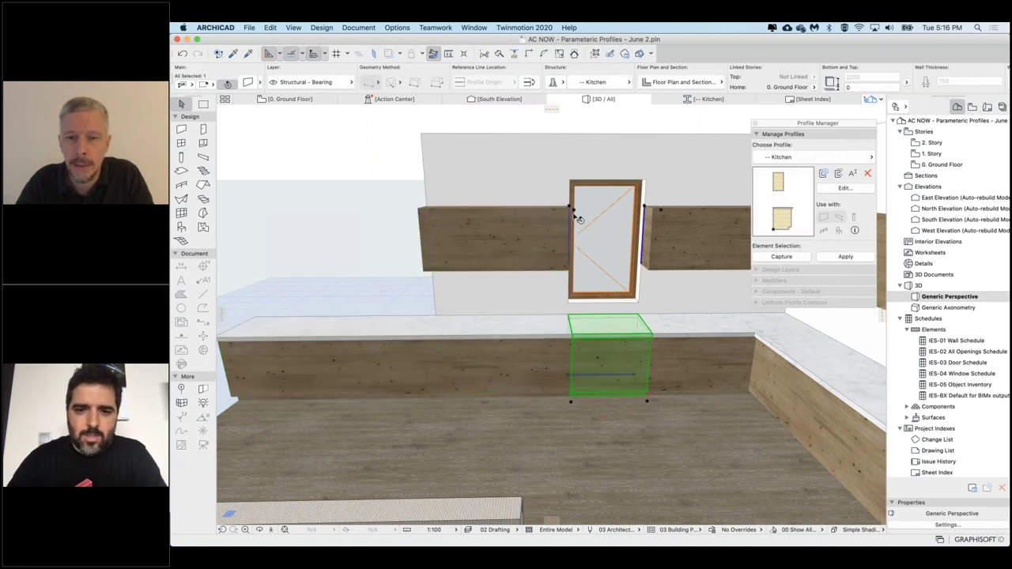
{"action": "middle_click_drag", "start_coordinate": [500, 250], "coordinate": [696, 241], "text": "shift"}
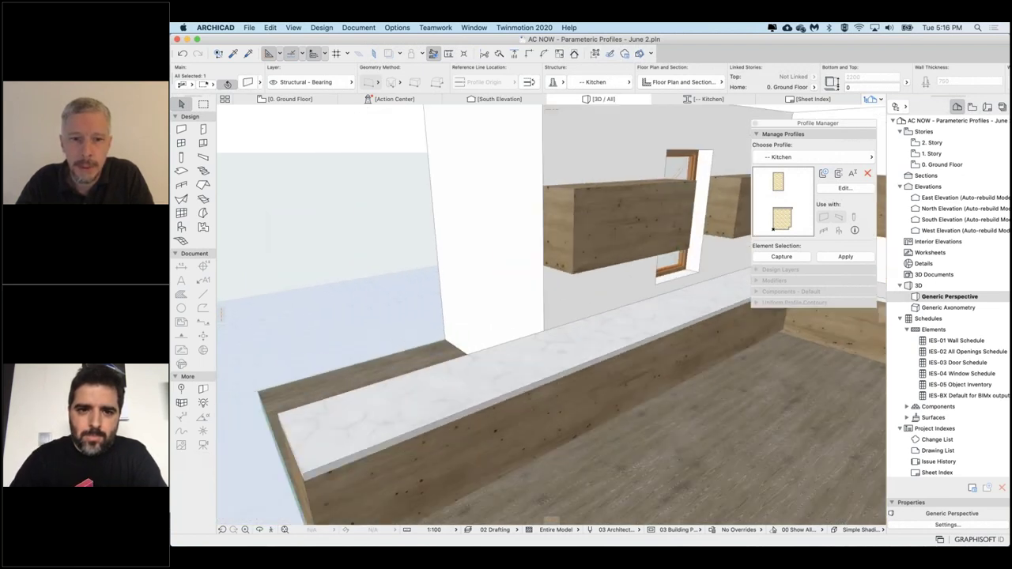
{"action": "middle_click_drag", "start_coordinate": [475, 427], "coordinate": [503, 510], "text": "shift"}
{"action": "middle_click_drag", "start_coordinate": [507, 343], "coordinate": [665, 329], "text": "shift"}
{"action": "left_click", "coordinate": [559, 414]}
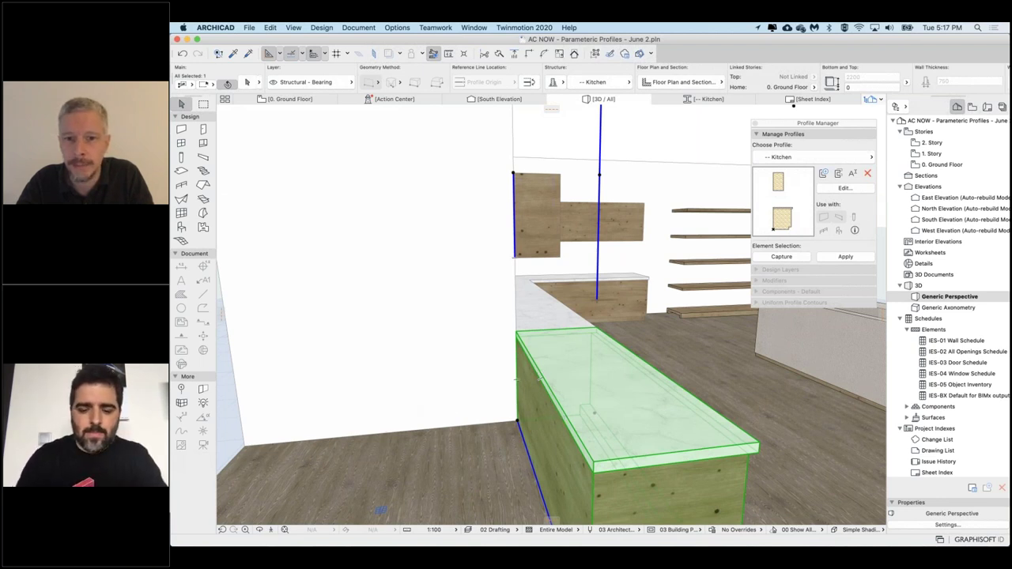
{"action": "middle_click_drag", "start_coordinate": [382, 511], "coordinate": [257, 498], "text": "shift"}
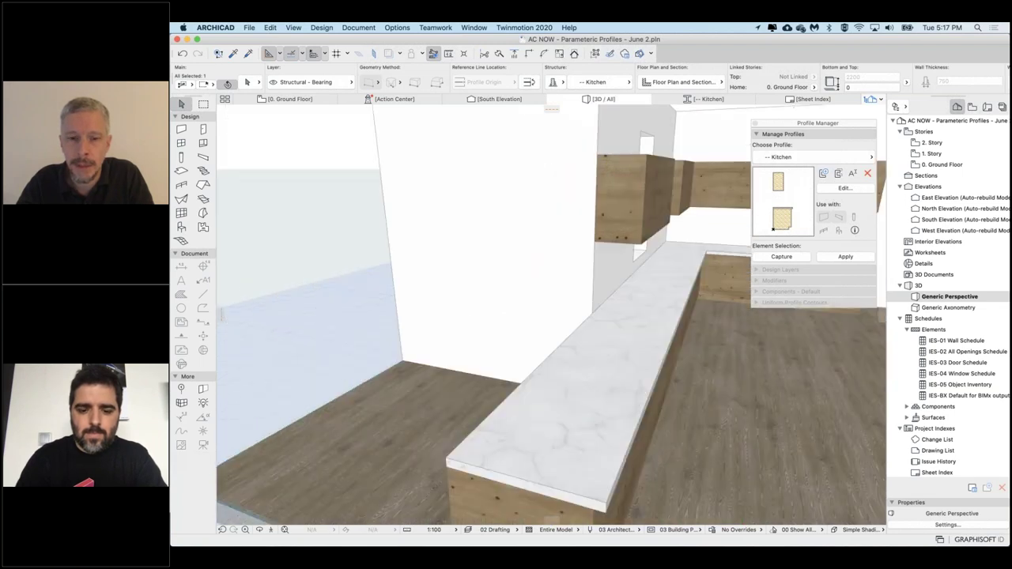
{"action": "middle_click_drag", "start_coordinate": [434, 485], "coordinate": [348, 479], "text": "shift"}
{"action": "middle_click_drag", "start_coordinate": [468, 396], "coordinate": [449, 365]}
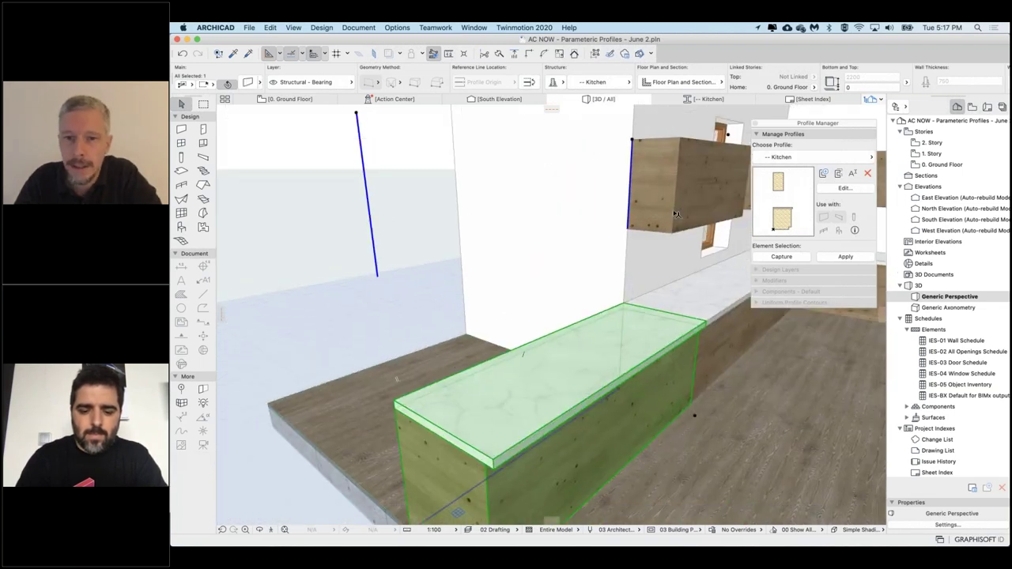
- Open the Kitchen profile for editing and add a new offset modifier named Counter Top Offset
{"action": "left_click", "coordinate": [847, 188]}
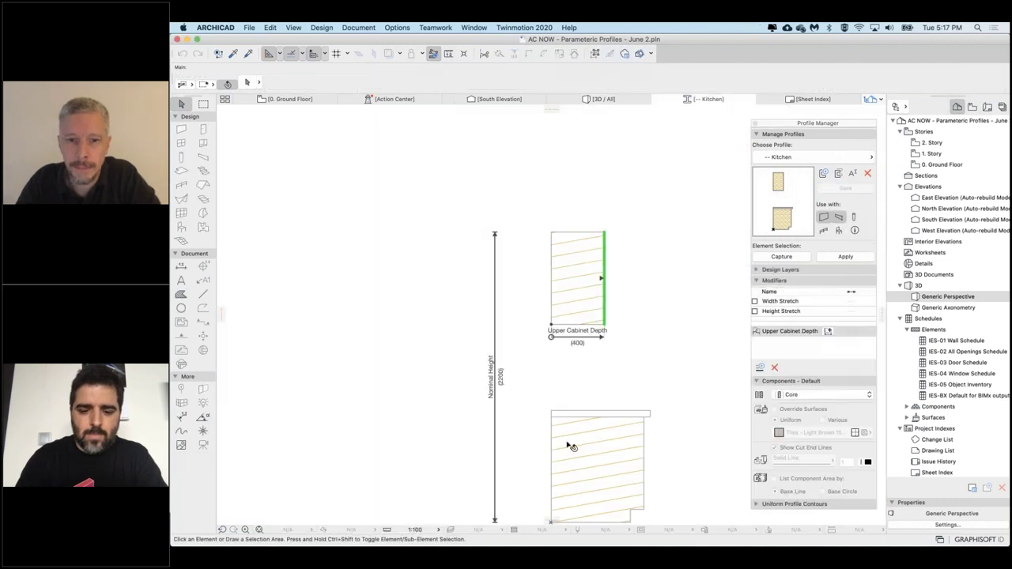
{"action": "scroll", "coordinate": [571, 446], "scroll_direction": "up", "scroll_amount": 10}
{"action": "middle_click_drag", "start_coordinate": [568, 444], "coordinate": [555, 385]}
{"action": "left_click", "coordinate": [760, 369]}
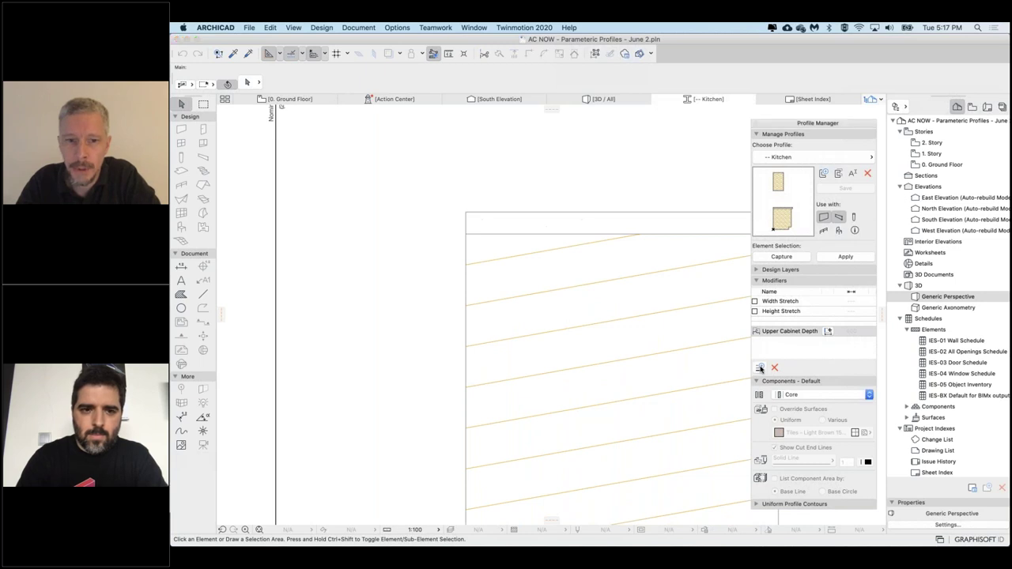
{"action": "left_click", "coordinate": [760, 368]}
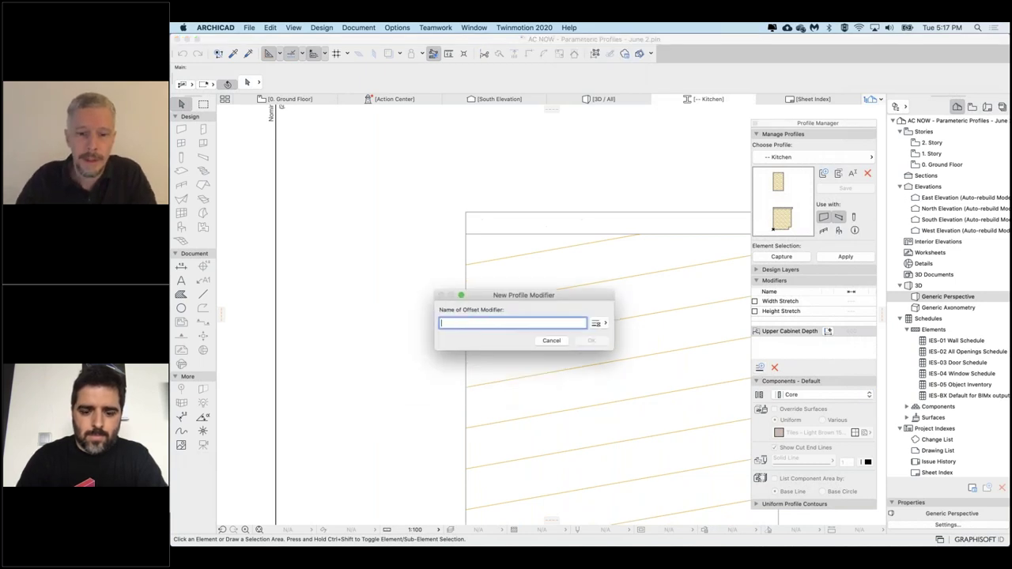
{"action": "type", "text": "Counter Top O"}
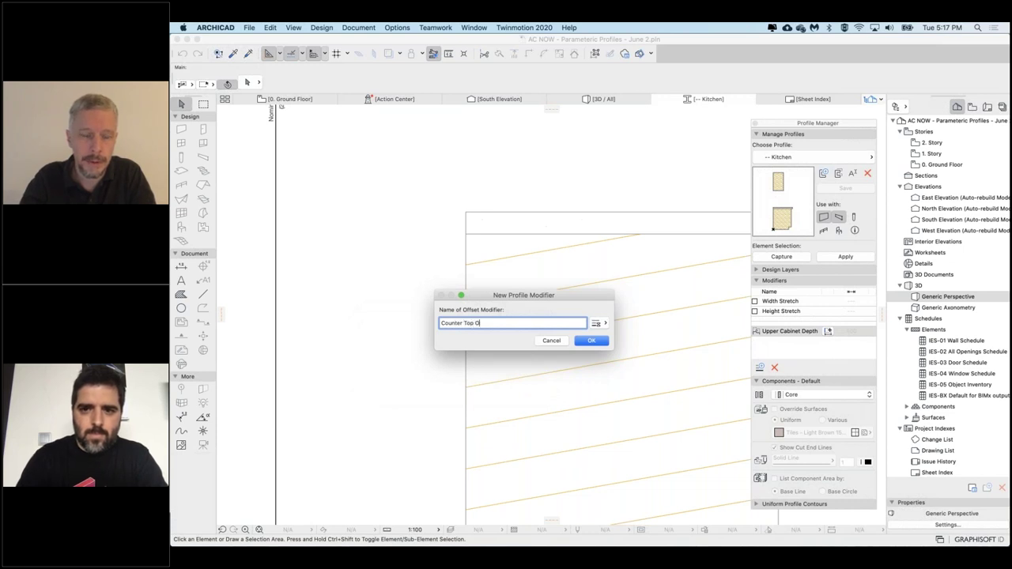
{"action": "type", "text": "ffset"}
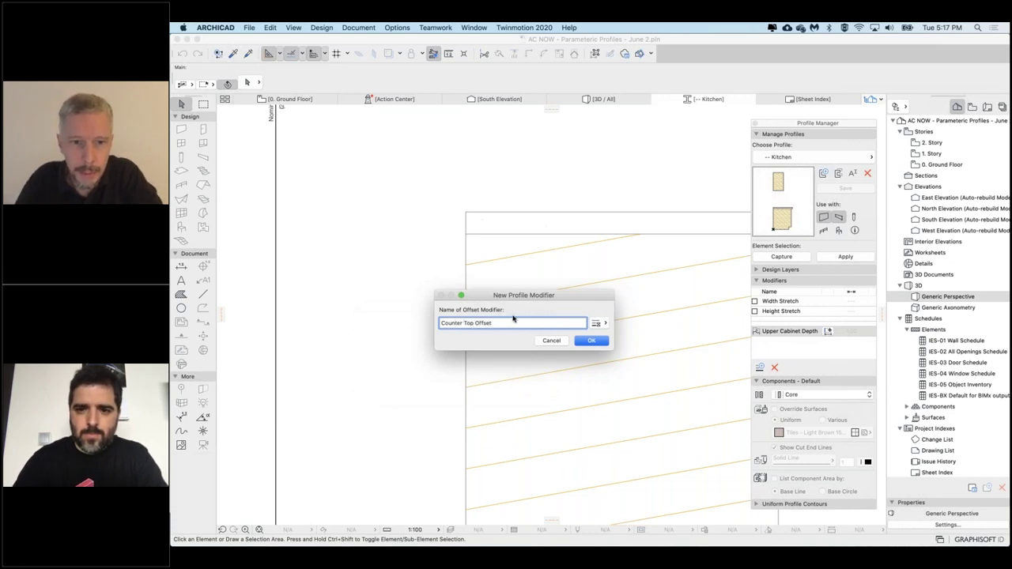
{"action": "left_click", "coordinate": [591, 341]}
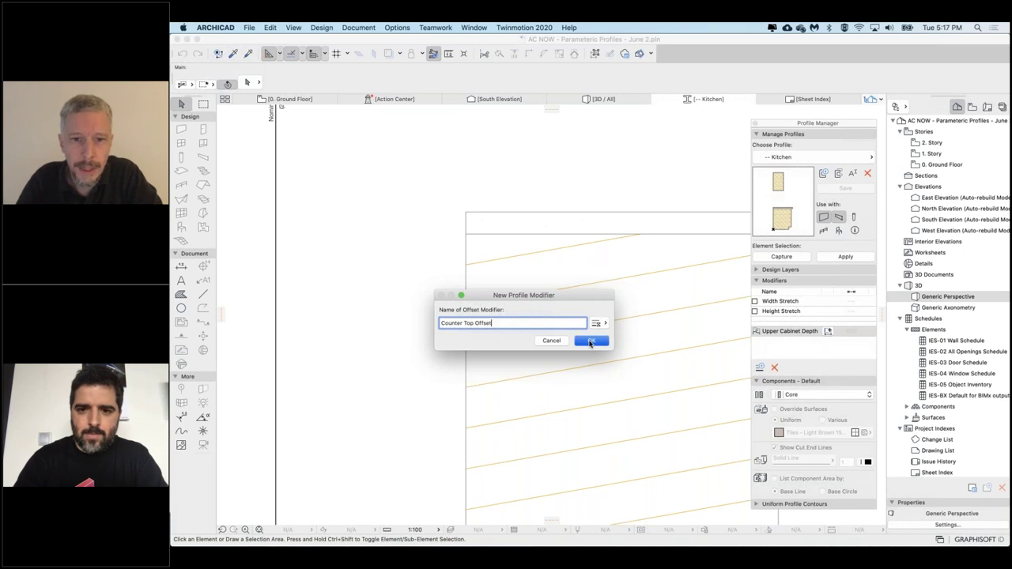
{"action": "left_click", "coordinate": [466, 222]}
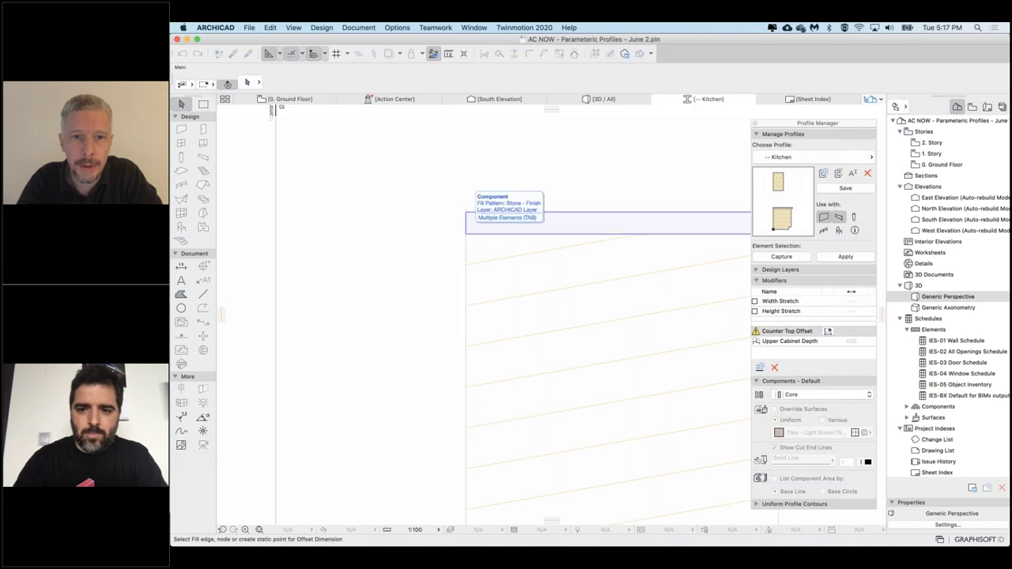
{"action": "left_click", "coordinate": [468, 235]}
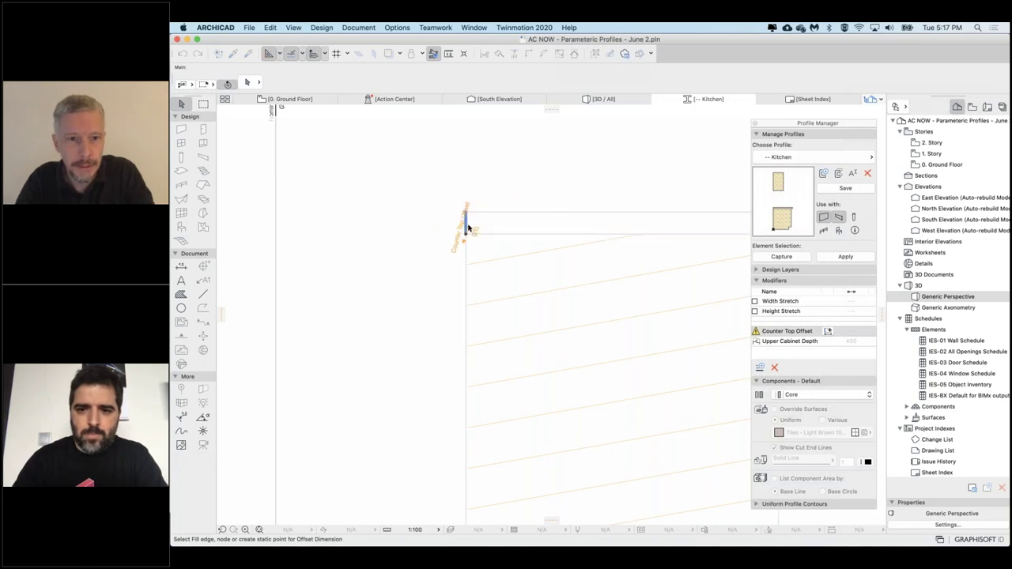
{"action": "left_click", "coordinate": [467, 225]}
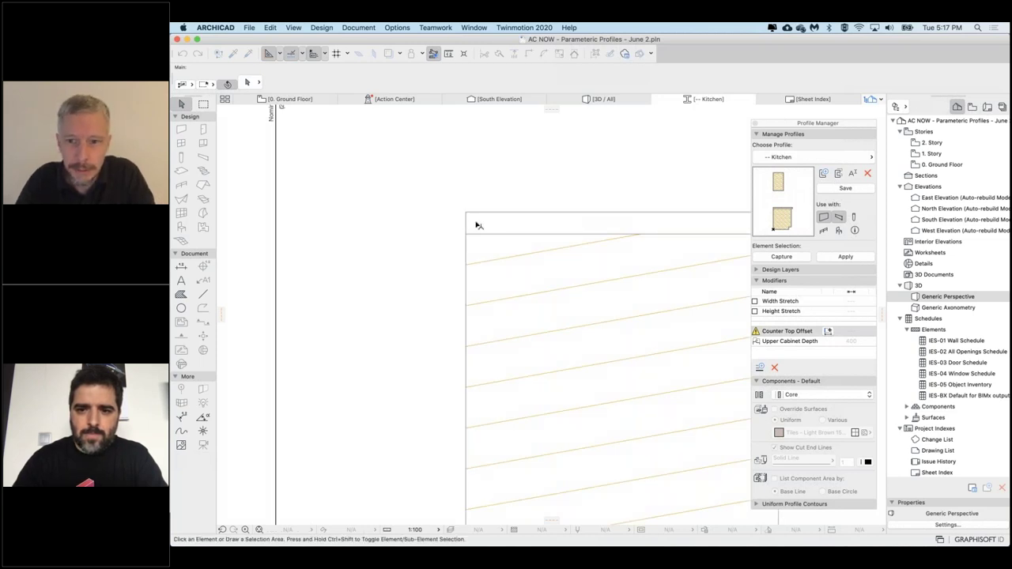
- Define Counter Top Offset between the countertop's rear edge and its lower rear corner, placing the dimension above the countertop
{"action": "left_click", "coordinate": [829, 332]}
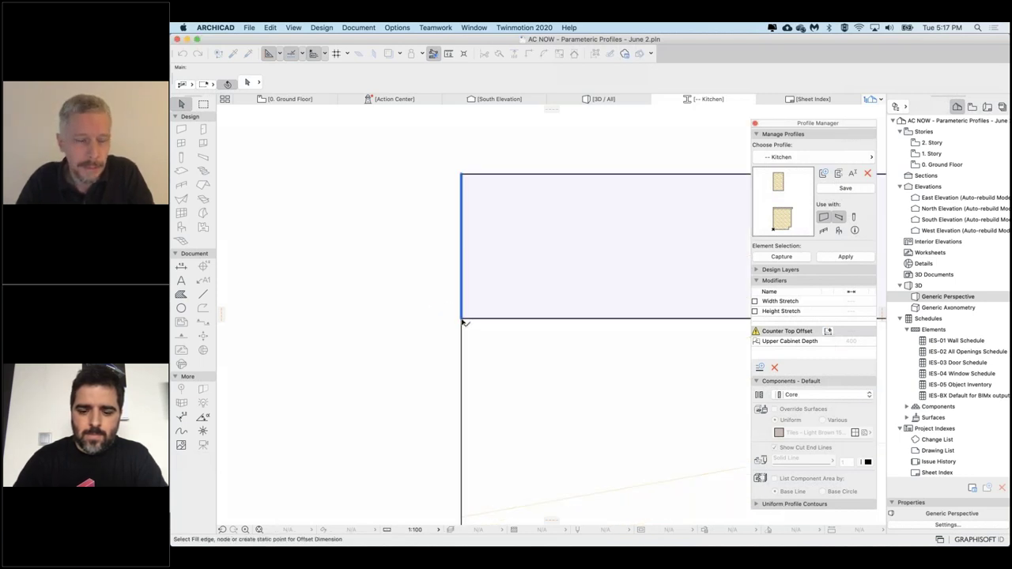
{"action": "left_click", "coordinate": [462, 284]}
{"action": "left_click", "coordinate": [460, 318]}
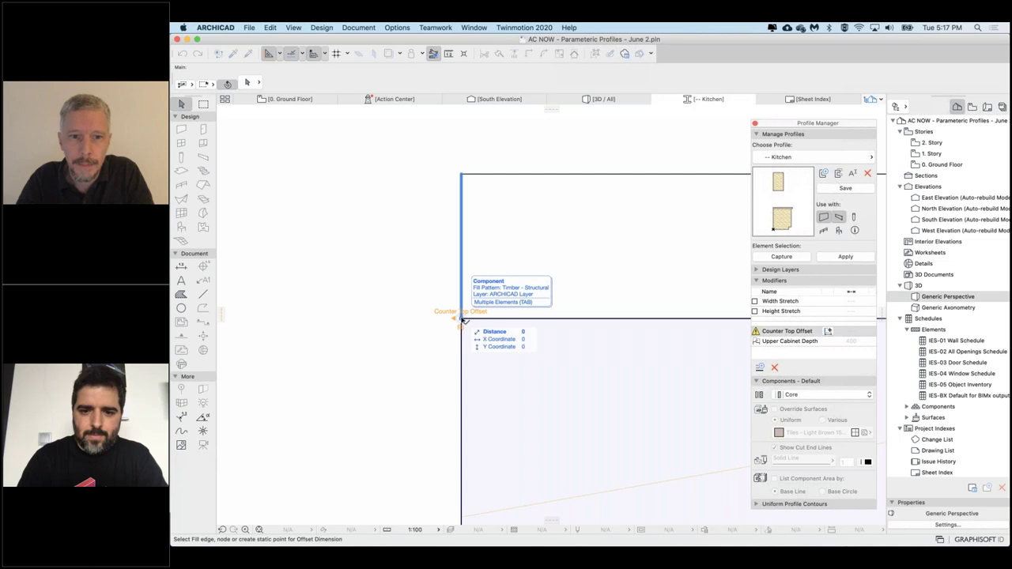
{"action": "left_click", "coordinate": [462, 319]}
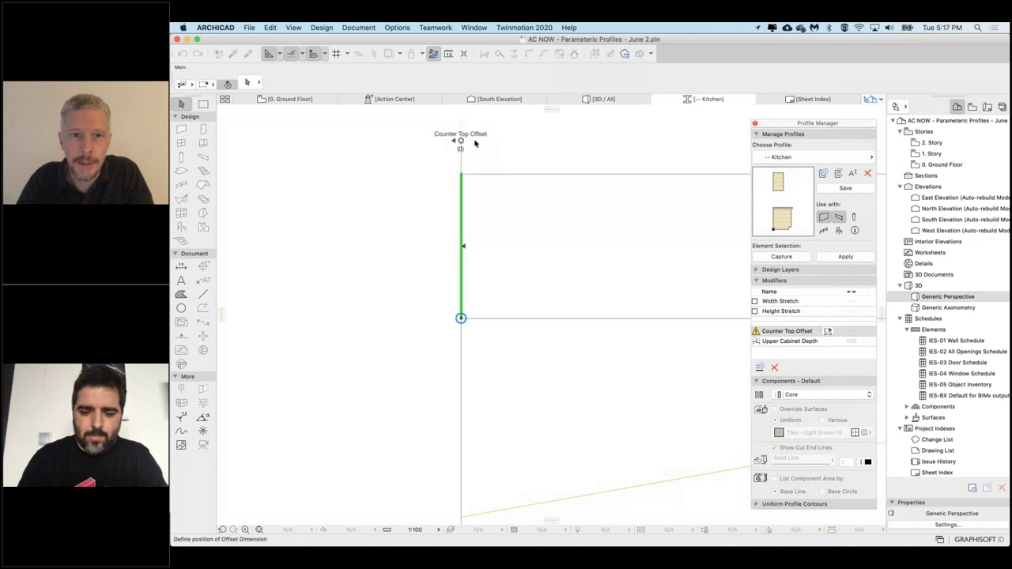
{"action": "left_click", "coordinate": [475, 143]}
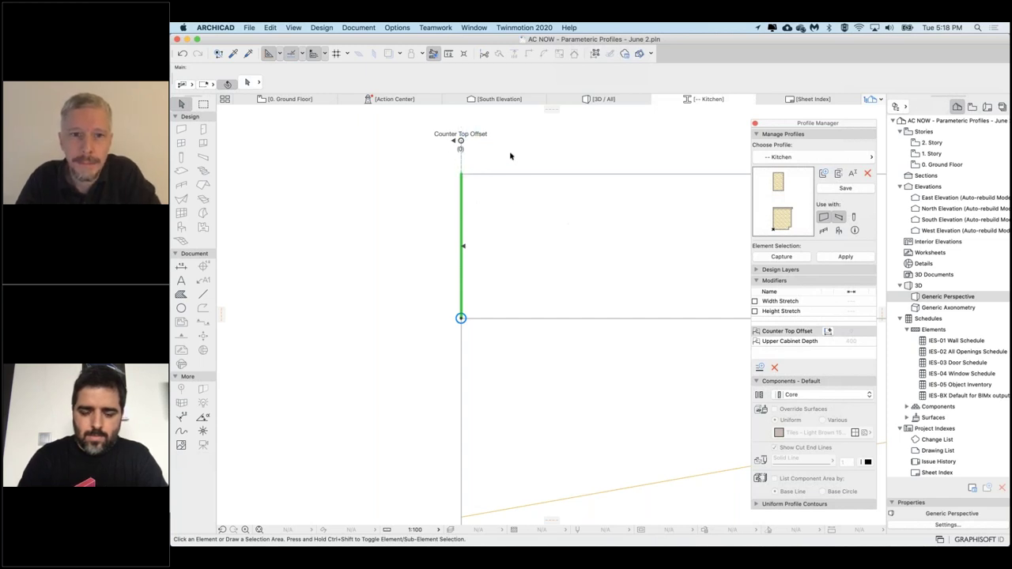
- Check the Counter Top Offset dimension, save the Kitchen profile and return to the 3D view
{"action": "scroll", "coordinate": [510, 156], "scroll_direction": "down", "scroll_amount": 5}
{"action": "scroll", "coordinate": [511, 156], "scroll_direction": "up", "scroll_amount": 5}
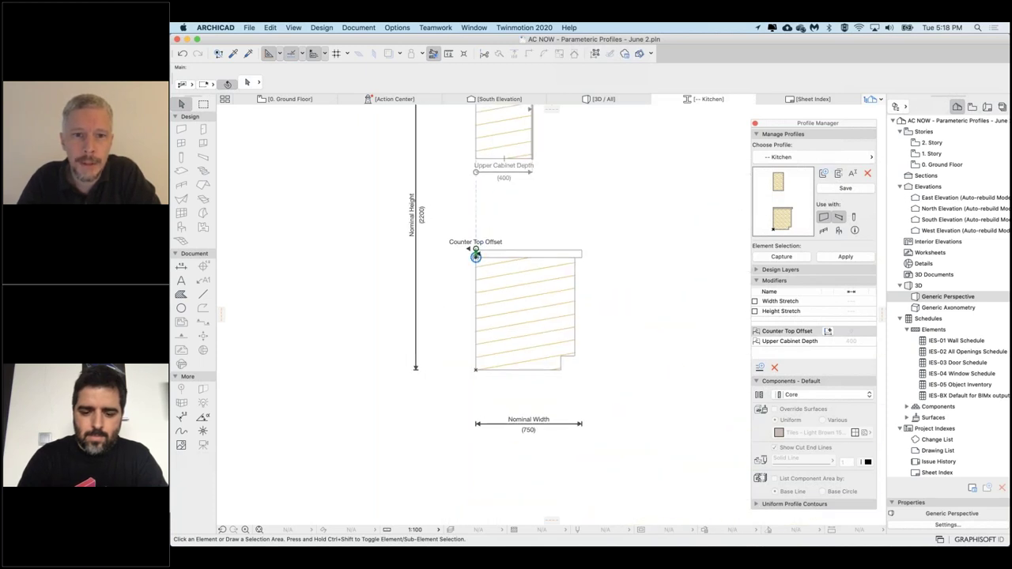
{"action": "left_click", "coordinate": [475, 256]}
{"action": "key", "text": "Escape"}
{"action": "scroll", "coordinate": [475, 257], "scroll_direction": "up", "scroll_amount": 5}
{"action": "scroll", "coordinate": [473, 224], "scroll_direction": "down", "scroll_amount": 3}
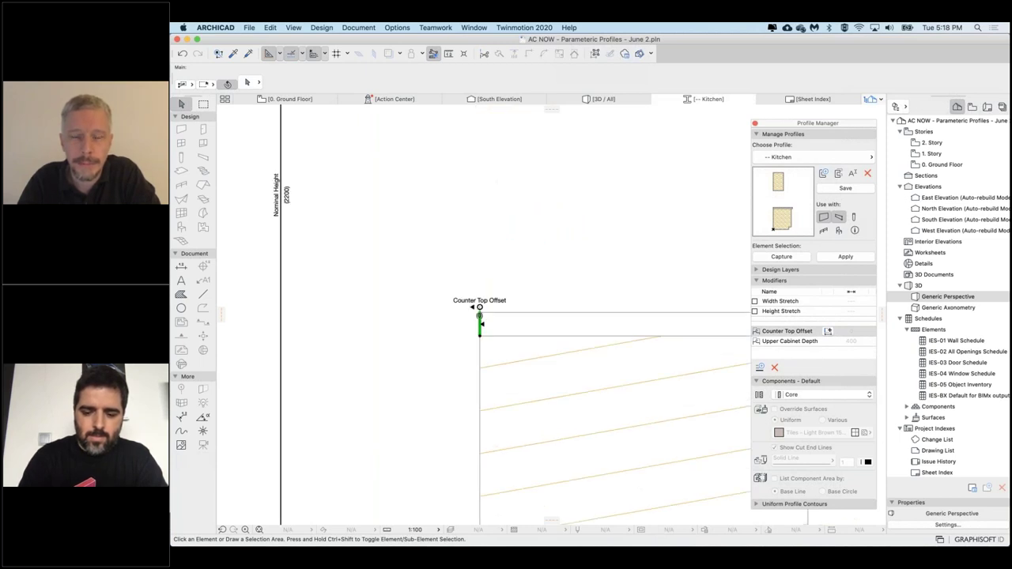
{"action": "left_click", "coordinate": [844, 188]}
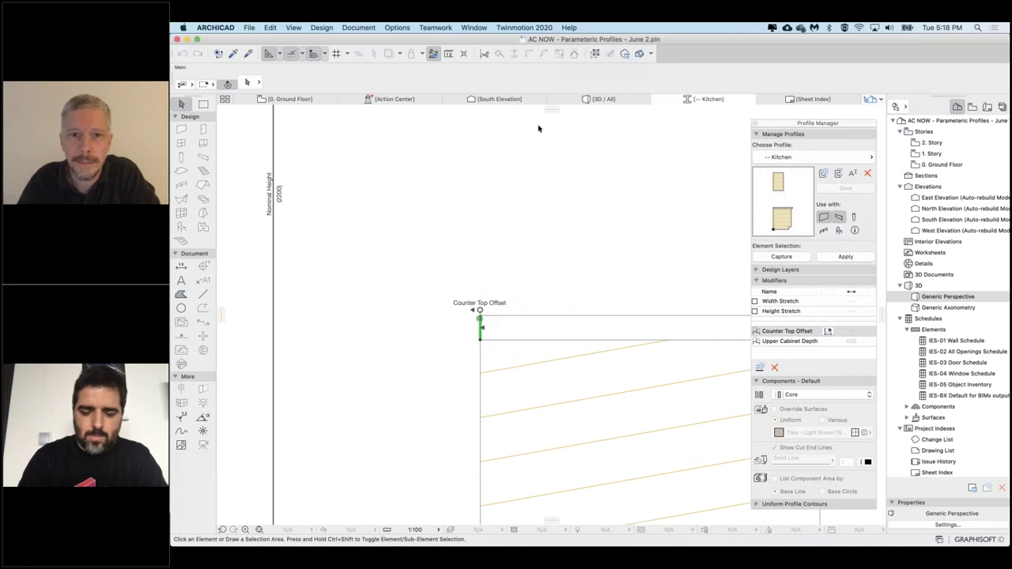
{"action": "left_click", "coordinate": [600, 99]}
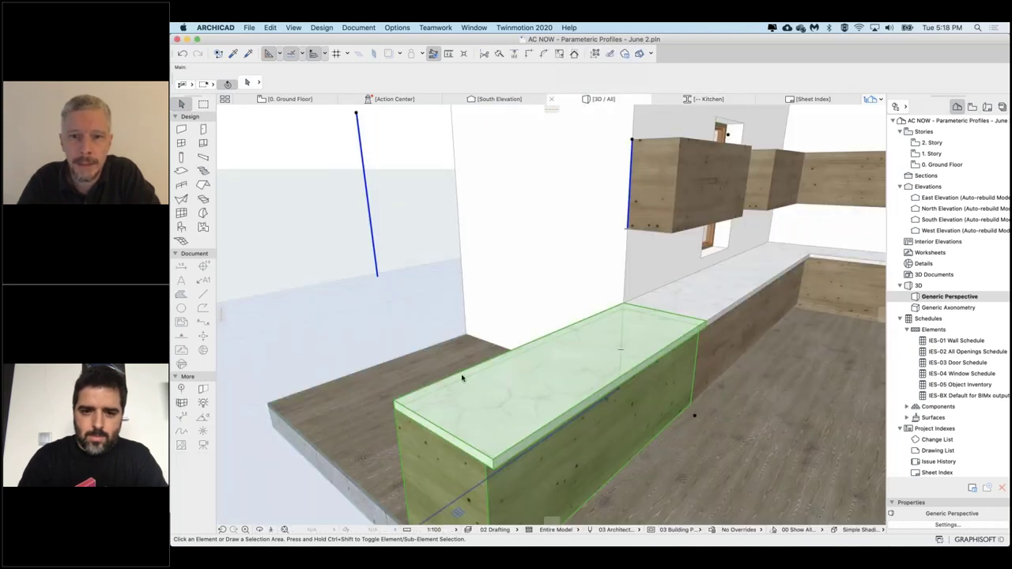
- Extend the countertop's rear edge past the base cabinet using Counter Top Offset on the segment without an upper cabinet, and check the overhang
{"action": "left_click", "coordinate": [463, 377]}
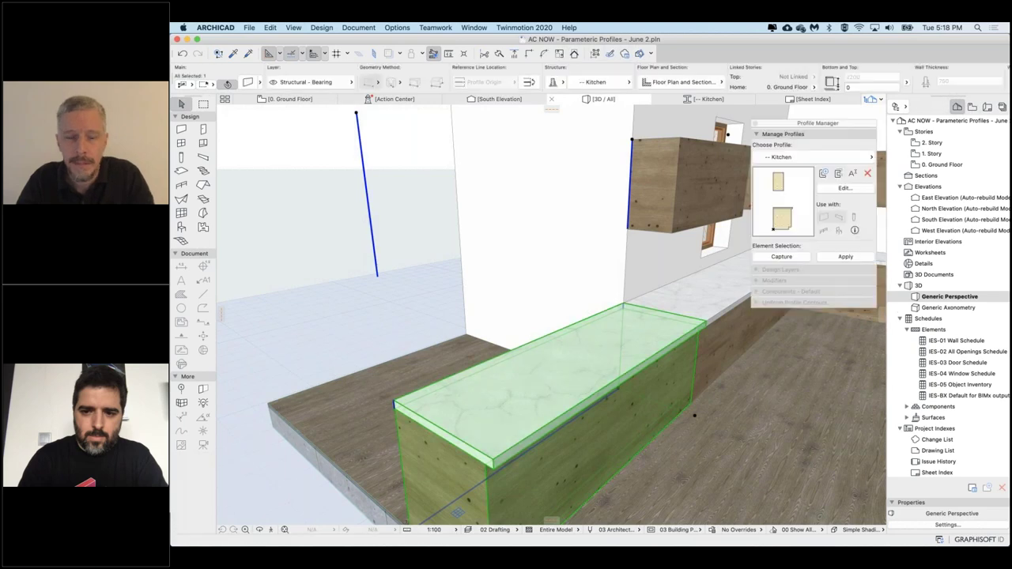
{"action": "middle_click_drag", "start_coordinate": [463, 377], "coordinate": [342, 431], "text": "shift"}
{"action": "scroll", "coordinate": [418, 389], "scroll_direction": "up", "scroll_amount": 10}
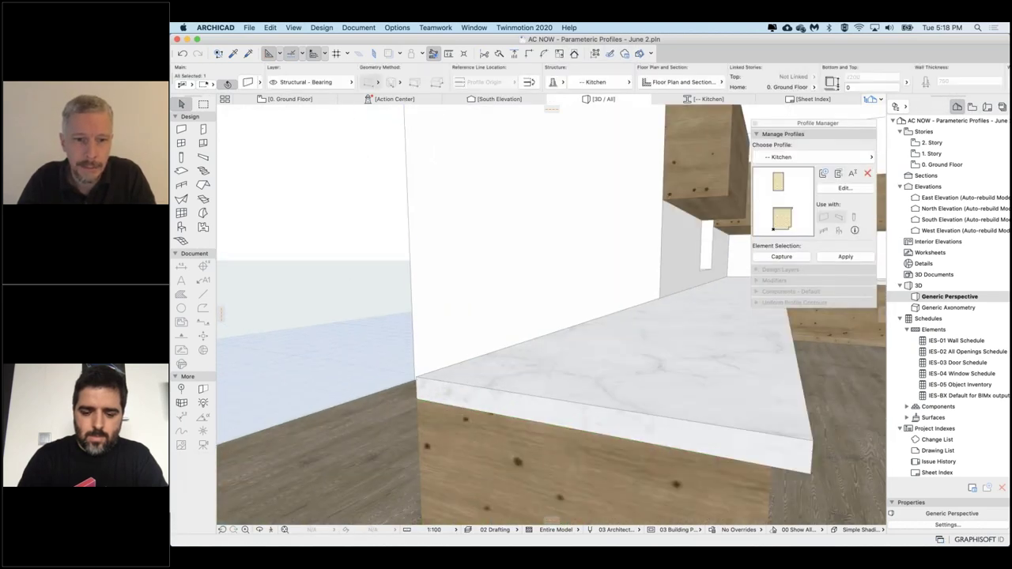
{"action": "left_click", "coordinate": [417, 391]}
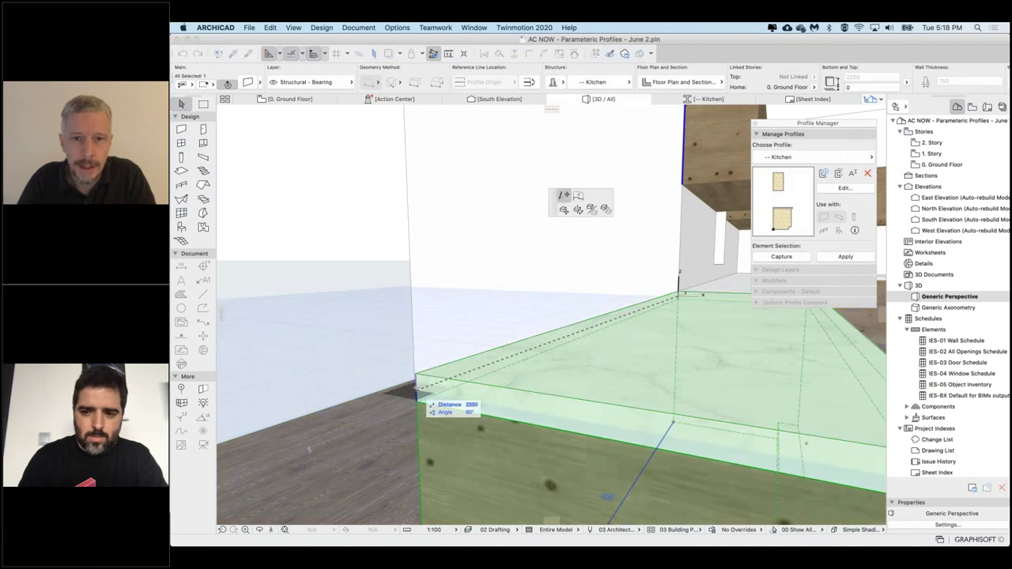
{"action": "left_click", "coordinate": [579, 195]}
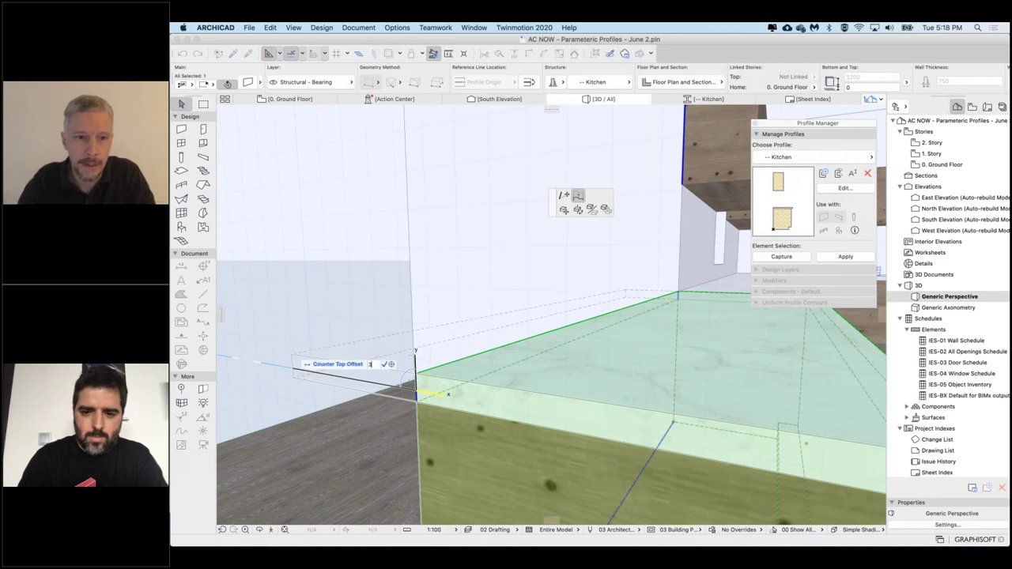
{"action": "left_click", "coordinate": [307, 364]}
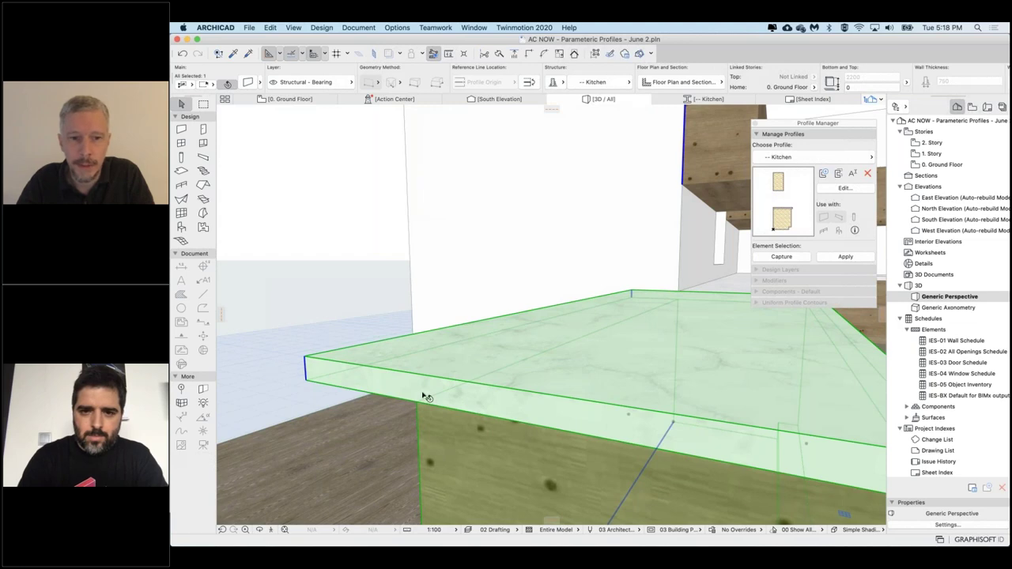
{"action": "middle_click_drag", "start_coordinate": [411, 375], "coordinate": [396, 285], "text": "shift"}
{"action": "middle_click_drag", "start_coordinate": [434, 362], "coordinate": [414, 373], "text": "shift"}
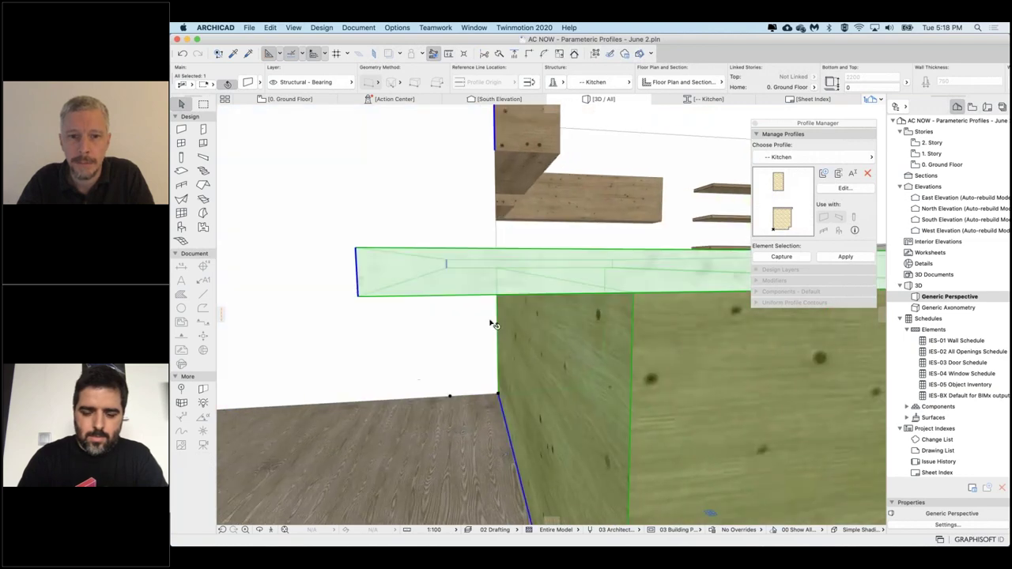
{"action": "middle_click_drag", "start_coordinate": [445, 264], "coordinate": [454, 305], "text": "shift"}
{"action": "middle_click_drag", "start_coordinate": [423, 395], "coordinate": [383, 439], "text": "shift"}
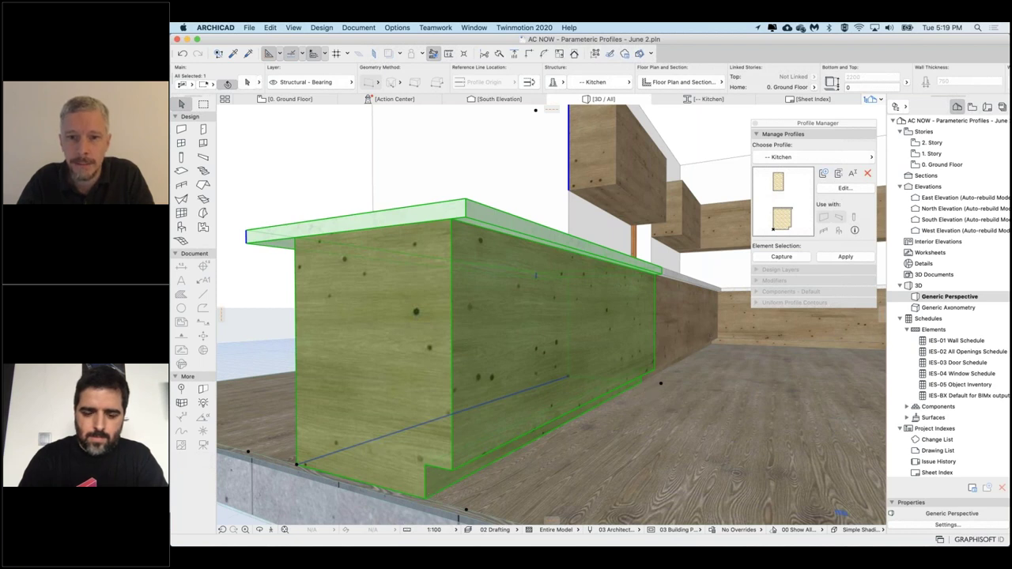
{"action": "middle_click_drag", "start_coordinate": [539, 341], "coordinate": [528, 384], "text": "shift"}
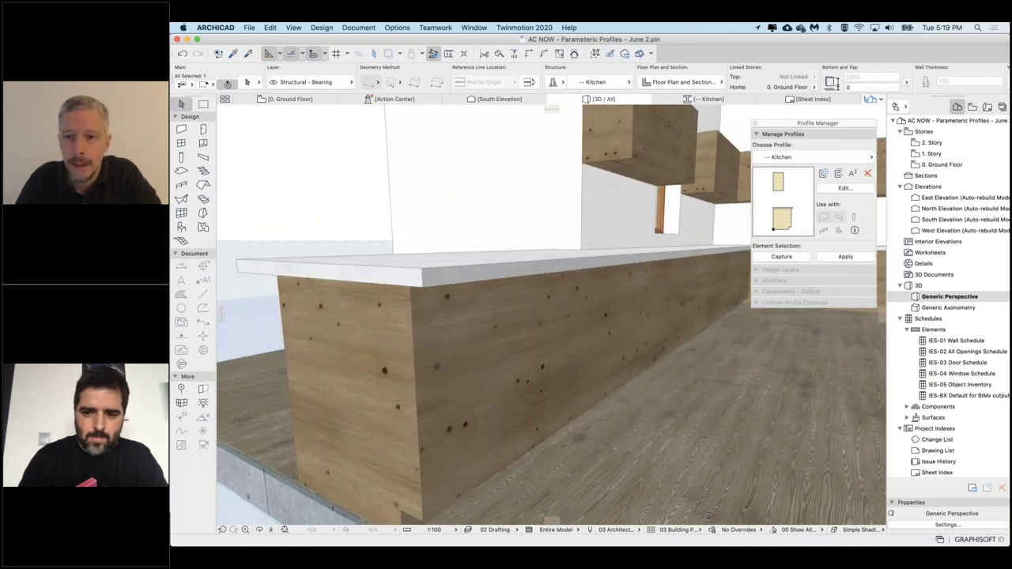
- In the Kitchen profile, override the surface of the base cabinet's vertical toe-kick edge with Metal - Zinc for that edge only
{"action": "left_click", "coordinate": [846, 188]}
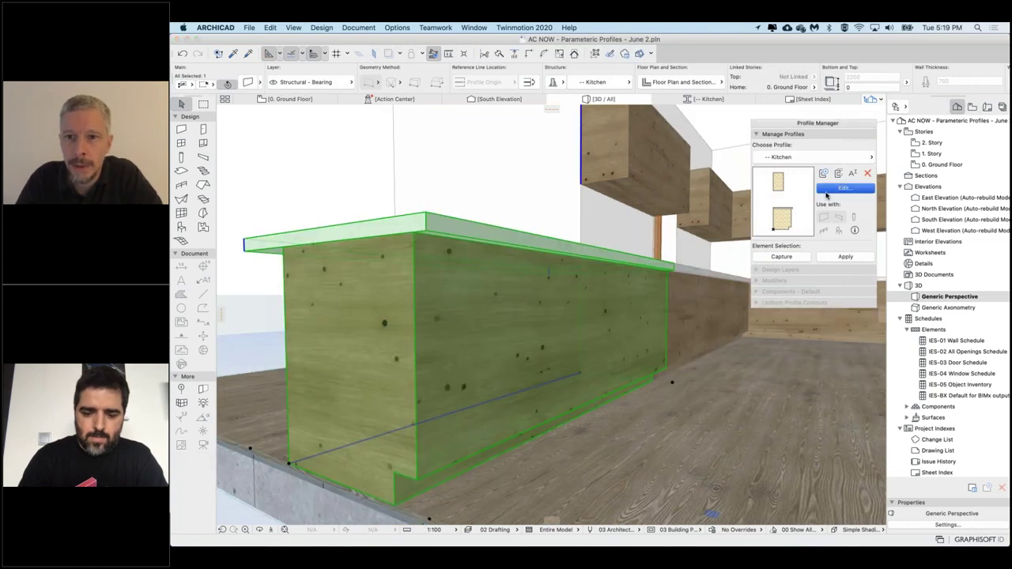
{"action": "scroll", "coordinate": [575, 289], "scroll_direction": "down", "scroll_amount": 6}
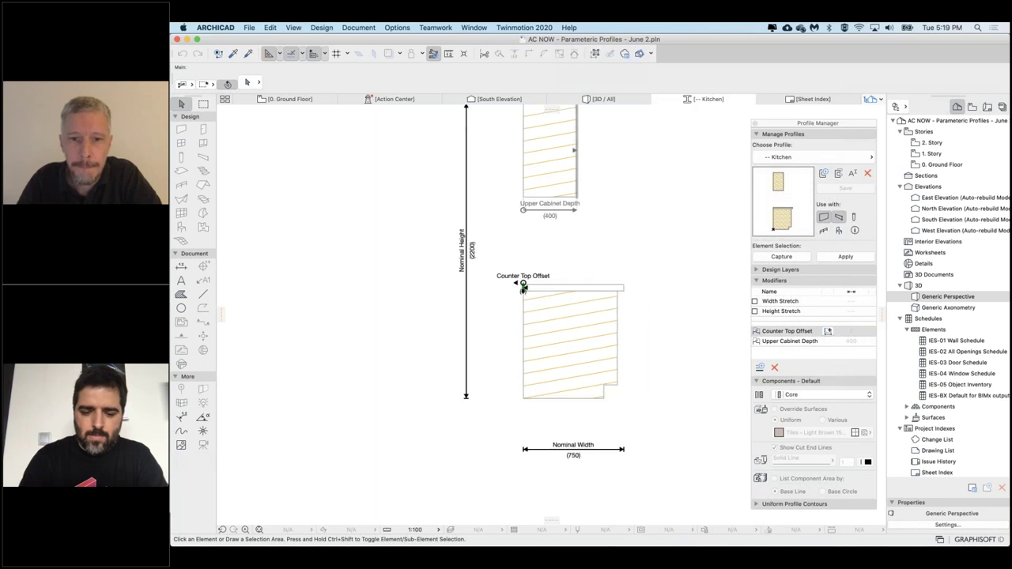
{"action": "scroll", "coordinate": [599, 340], "scroll_direction": "up", "scroll_amount": 6}
{"action": "scroll", "coordinate": [562, 407], "scroll_direction": "down", "scroll_amount": 1}
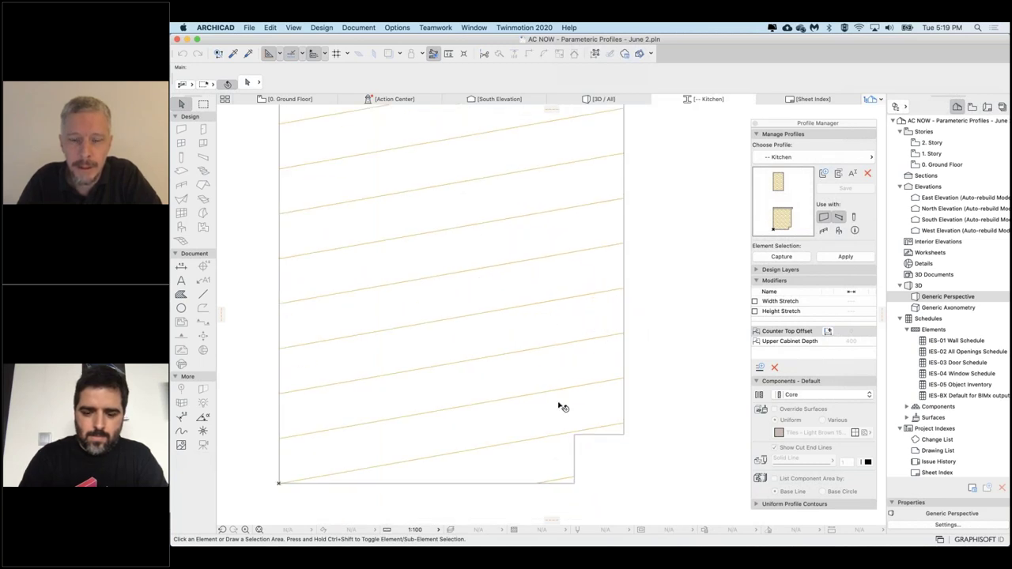
{"action": "left_click", "coordinate": [562, 407]}
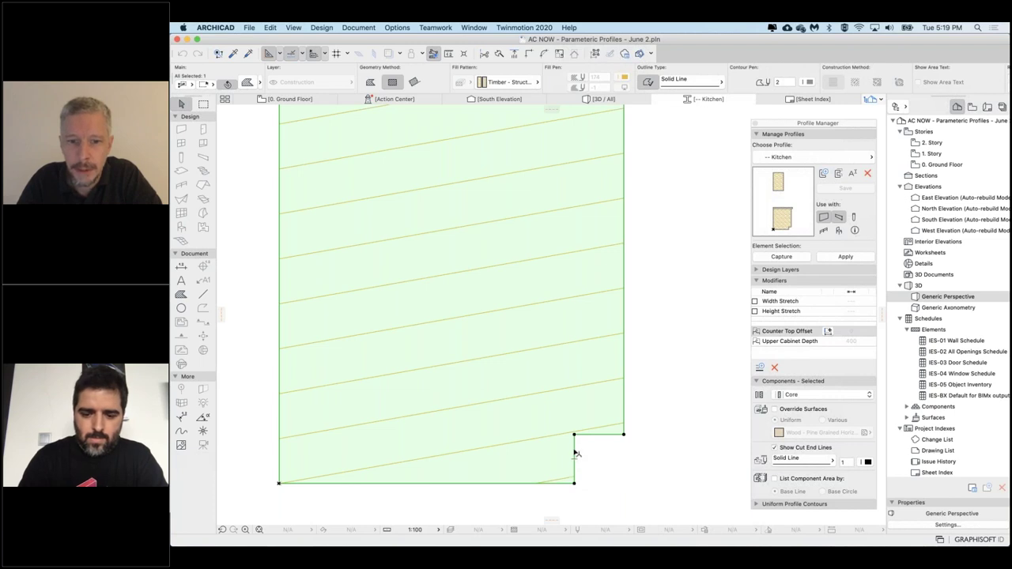
{"action": "left_click", "coordinate": [575, 453]}
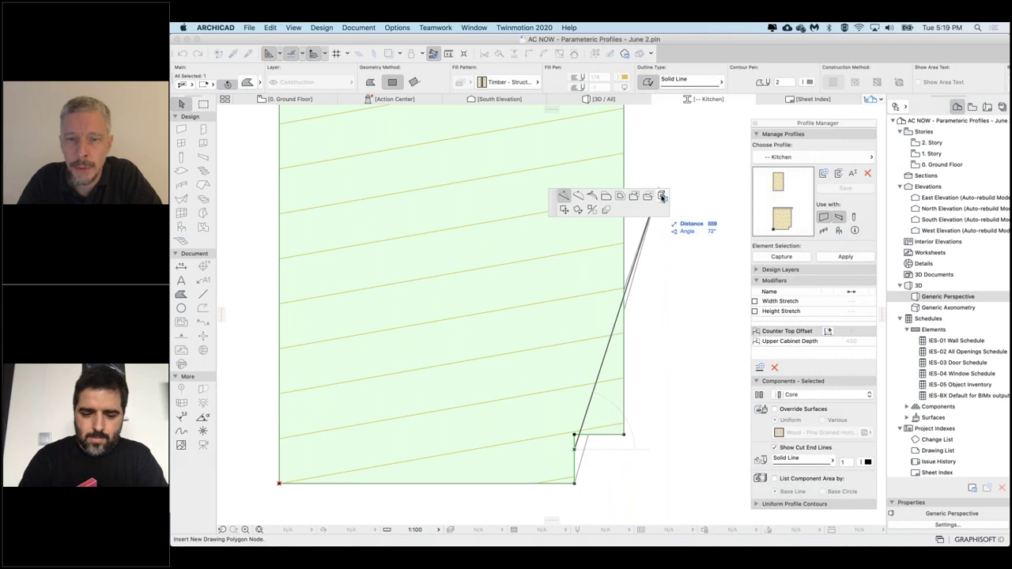
{"action": "left_click", "coordinate": [663, 197]}
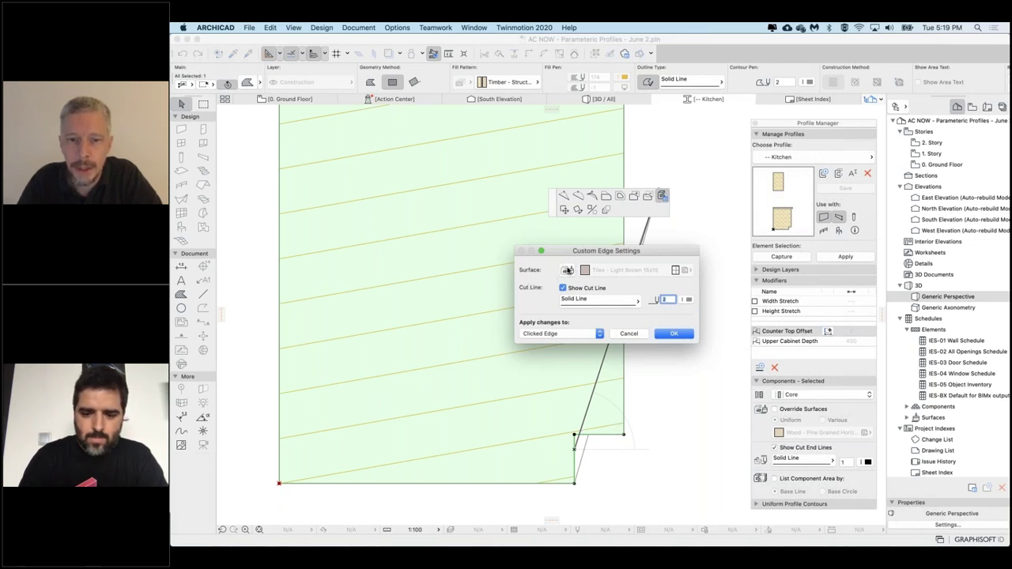
{"action": "left_click", "coordinate": [567, 271]}
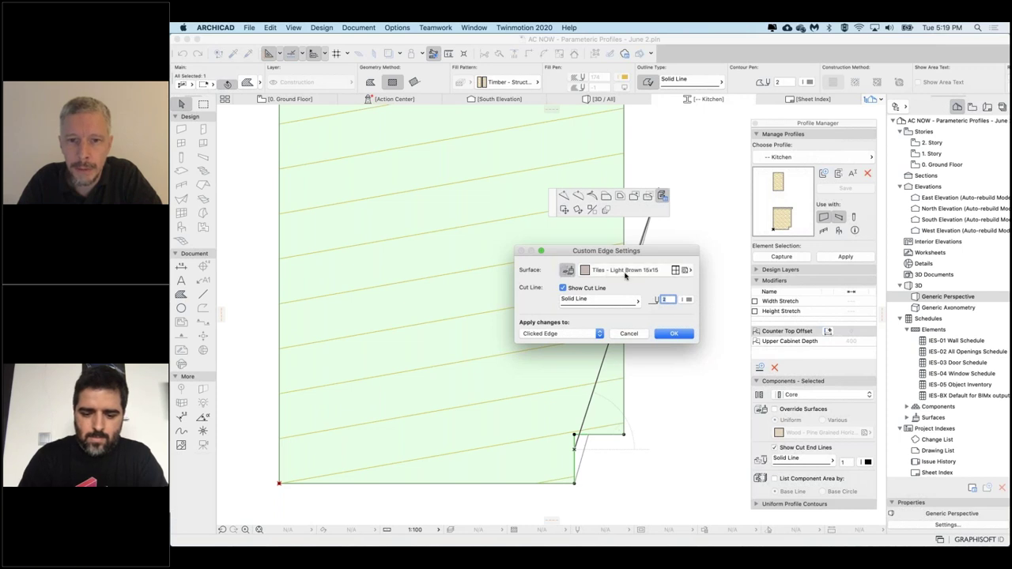
{"action": "left_click", "coordinate": [629, 270]}
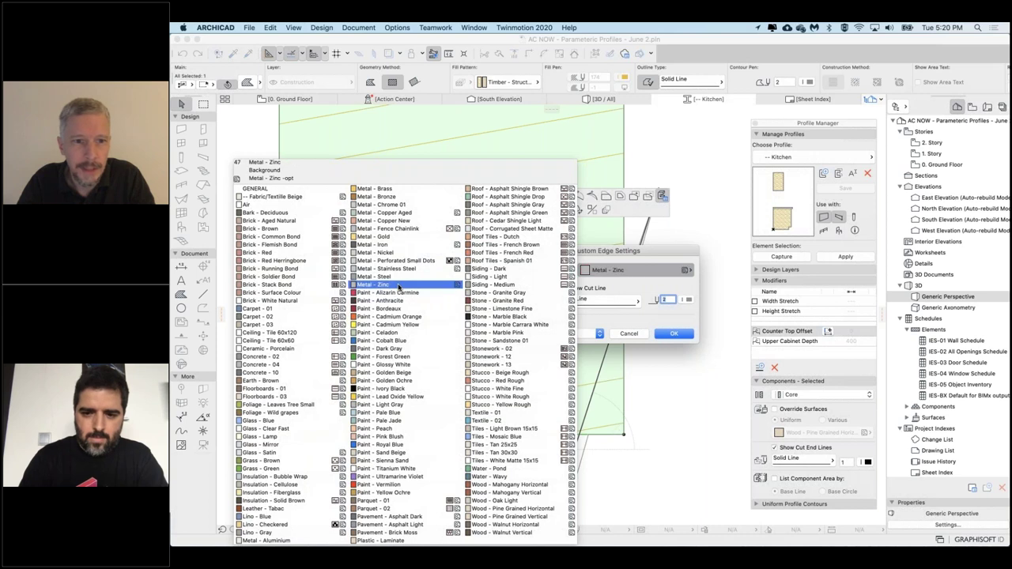
{"action": "left_click", "coordinate": [399, 286]}
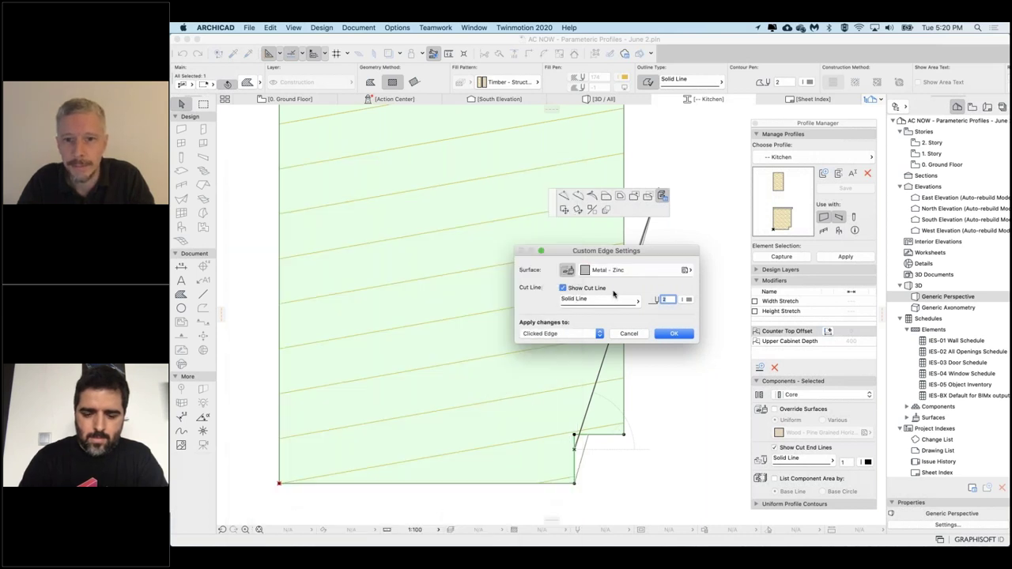
{"action": "left_click", "coordinate": [685, 335]}
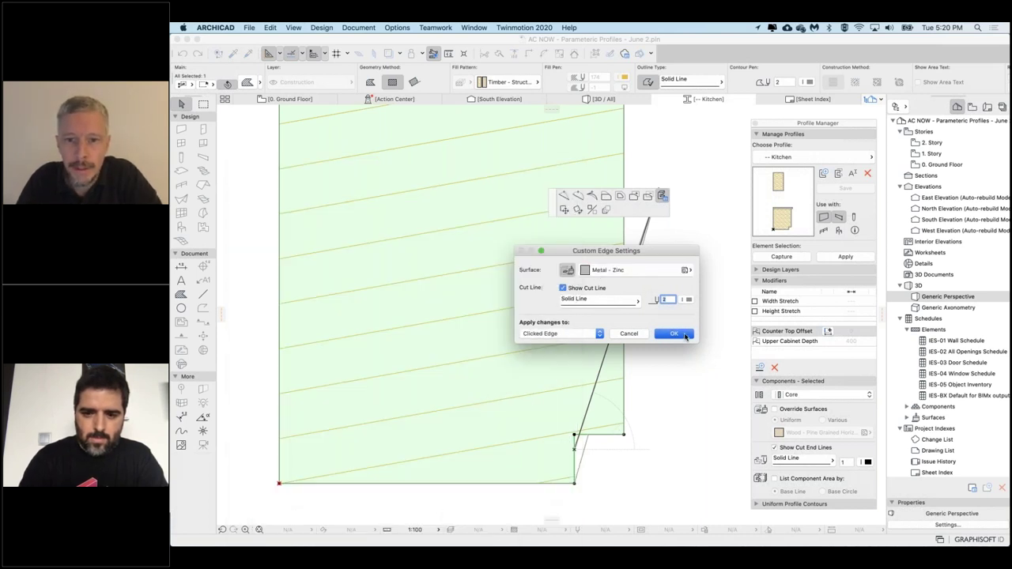
- Save the Kitchen profile and check the toe kick's surface in the 3D view
{"action": "left_click", "coordinate": [729, 226]}
{"action": "left_click", "coordinate": [843, 189]}
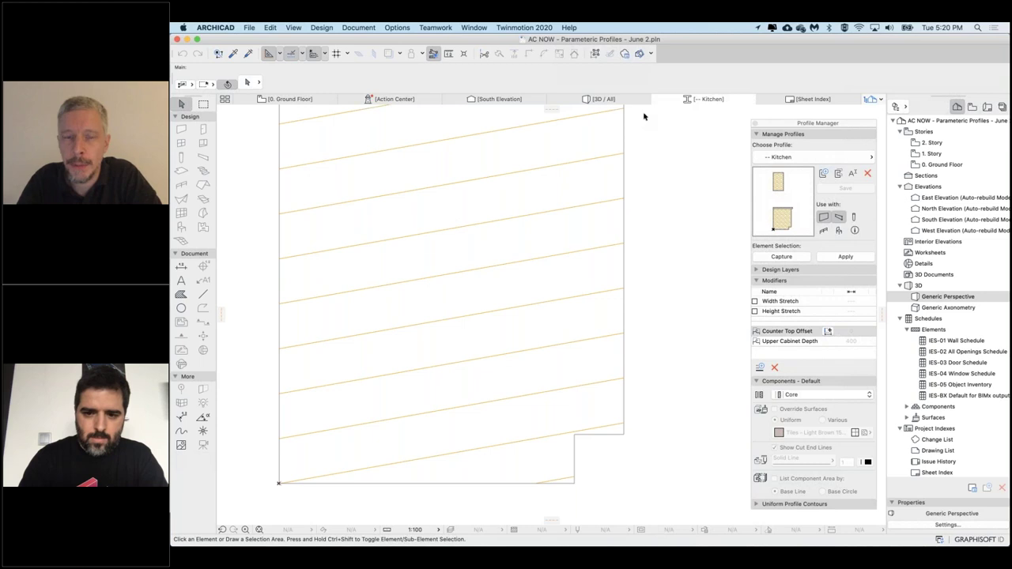
{"action": "left_click", "coordinate": [599, 98]}
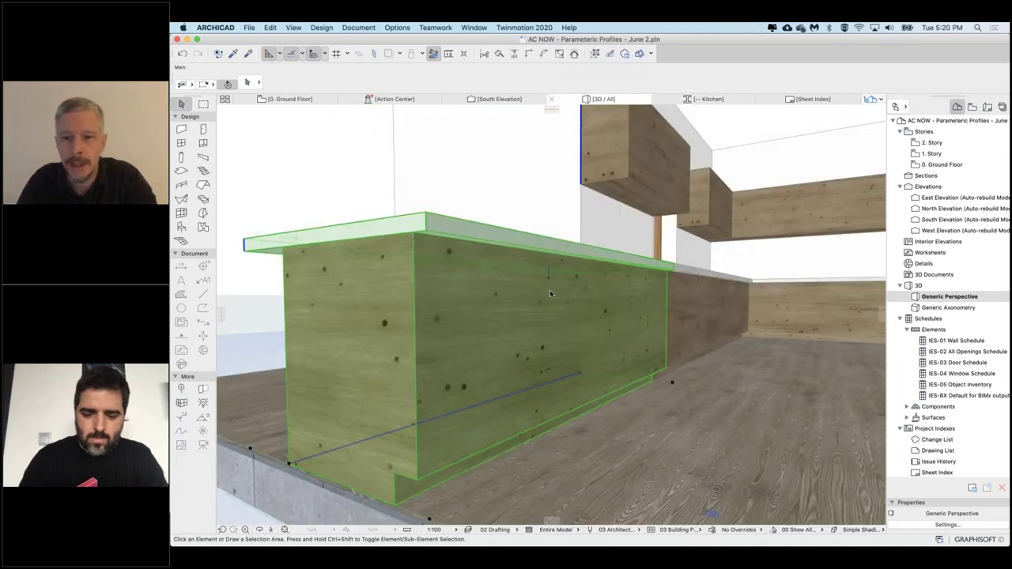
{"action": "left_click", "coordinate": [526, 326]}
{"action": "middle_click_drag", "start_coordinate": [533, 362], "coordinate": [537, 313], "text": "shift"}
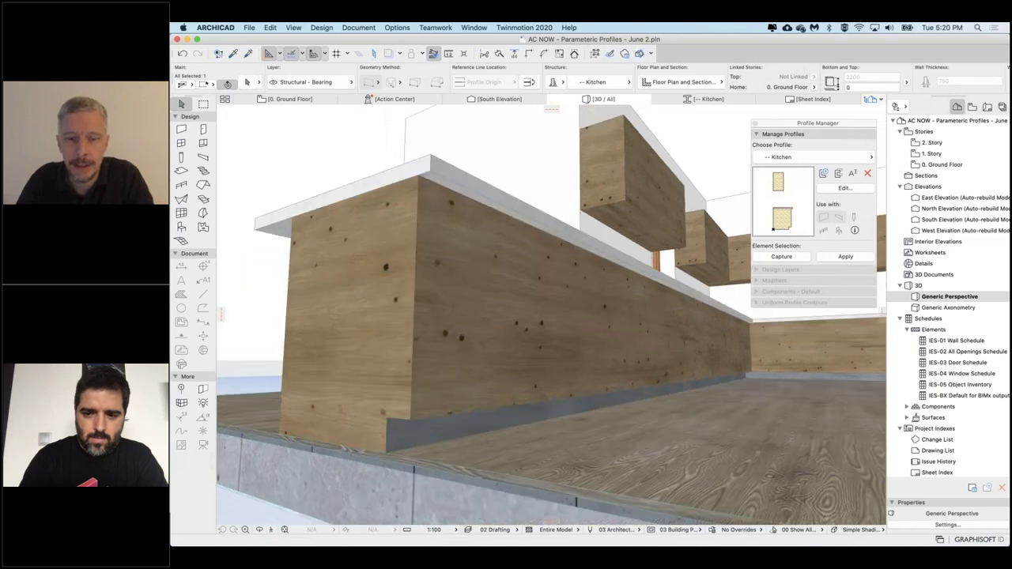
{"action": "left_click", "coordinate": [365, 140]}
{"action": "middle_click_drag", "start_coordinate": [443, 355], "coordinate": [444, 418], "text": "shift"}
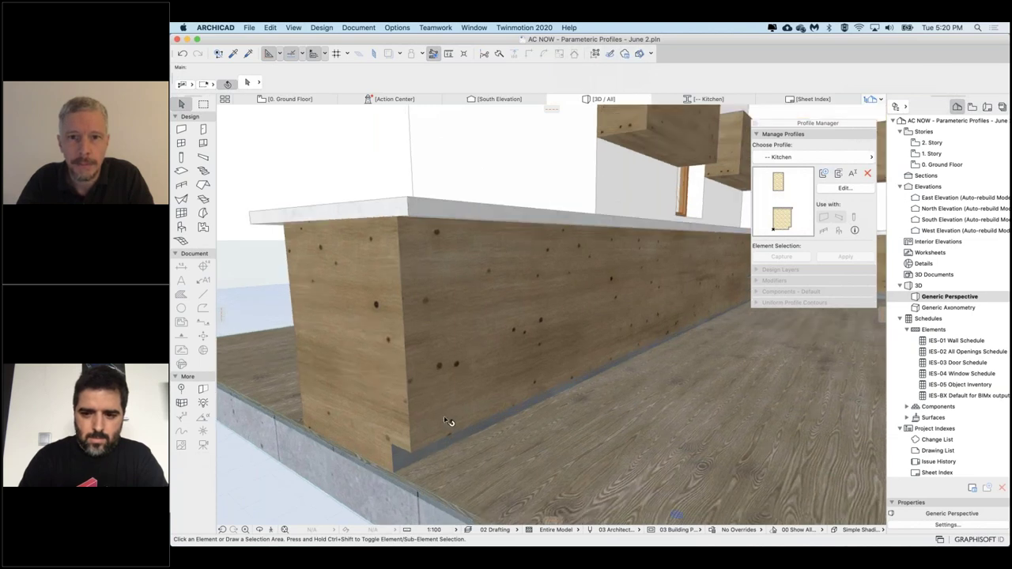
- Select the kitchen segment whose upper cabinet overlaps the window and open its Kitchen profile for editing
{"action": "scroll", "coordinate": [444, 419], "scroll_direction": "down", "scroll_amount": 5}
{"action": "middle_click_drag", "start_coordinate": [447, 356], "coordinate": [387, 411], "text": "shift"}
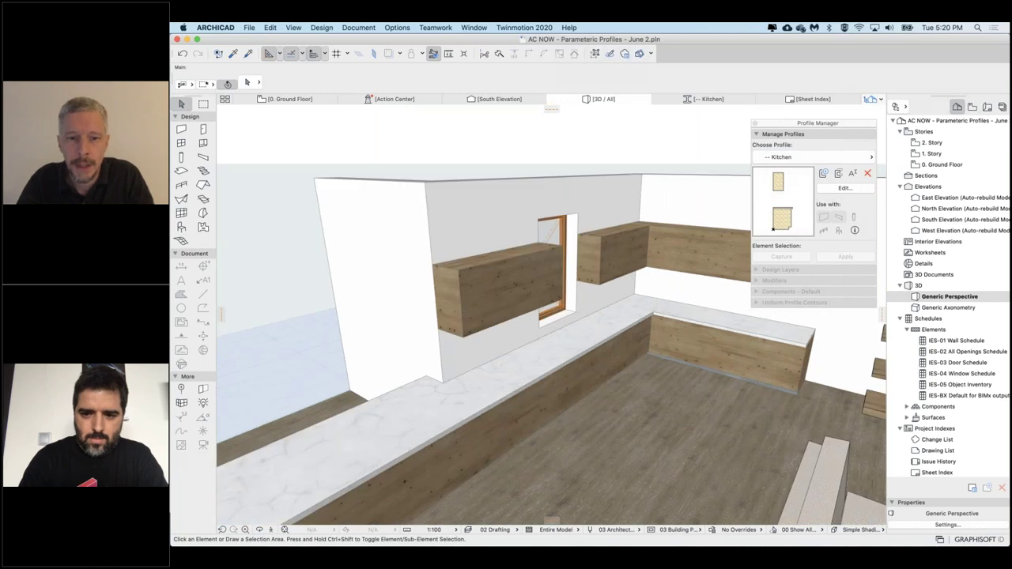
{"action": "middle_click_drag", "start_coordinate": [551, 522], "coordinate": [555, 525], "text": "shift"}
{"action": "left_click", "coordinate": [445, 301]}
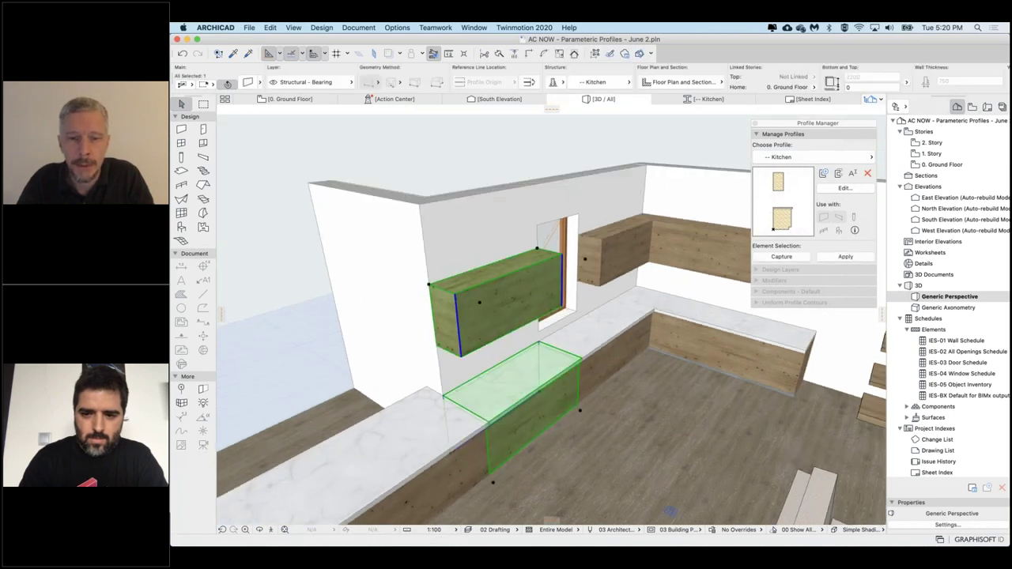
{"action": "middle_click_drag", "start_coordinate": [514, 388], "coordinate": [542, 344], "text": "shift"}
{"action": "middle_click_drag", "start_coordinate": [504, 210], "coordinate": [460, 208]}
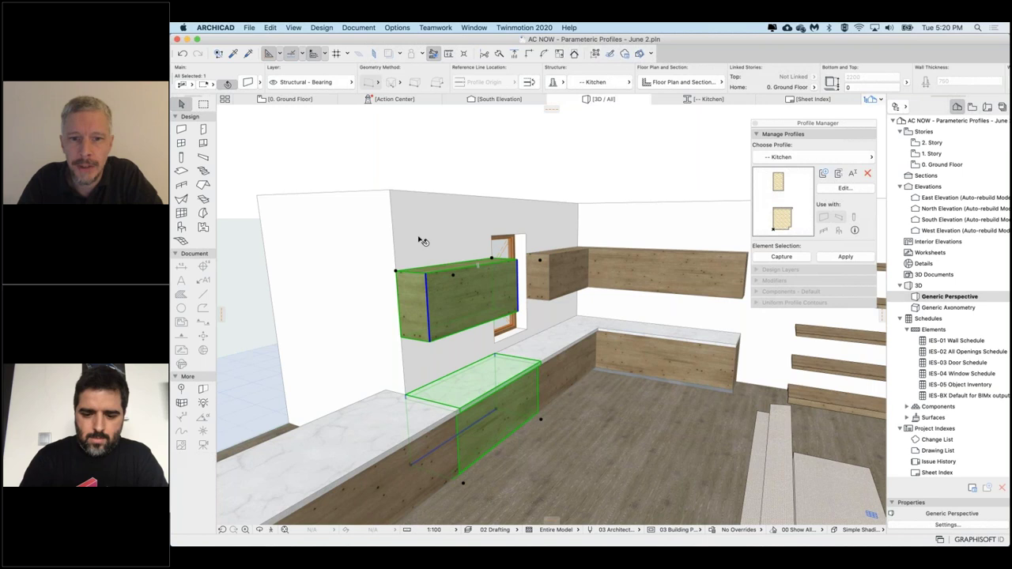
{"action": "left_click", "coordinate": [847, 189]}
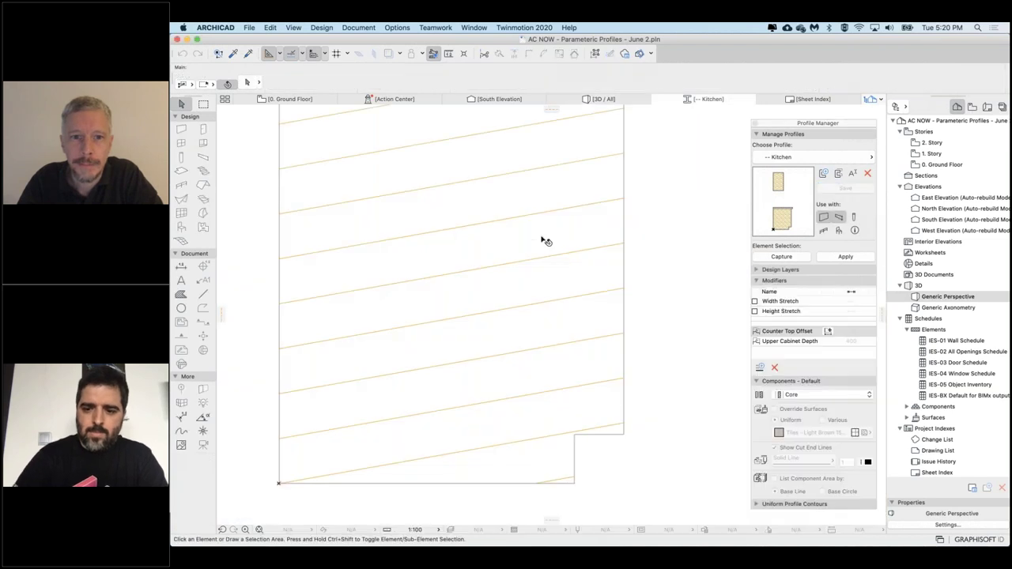
- Move the Upper Cabinet Depth dimension from below the upper cabinet to above it
{"action": "scroll", "coordinate": [543, 239], "scroll_direction": "down", "scroll_amount": 10}
{"action": "middle_click_drag", "start_coordinate": [543, 239], "coordinate": [540, 307]}
{"action": "scroll", "coordinate": [544, 238], "scroll_direction": "up", "scroll_amount": 3}
{"action": "scroll", "coordinate": [540, 238], "scroll_direction": "up", "scroll_amount": 6}
{"action": "scroll", "coordinate": [541, 239], "scroll_direction": "down", "scroll_amount": 4}
{"action": "middle_click_drag", "start_coordinate": [498, 261], "coordinate": [506, 330]}
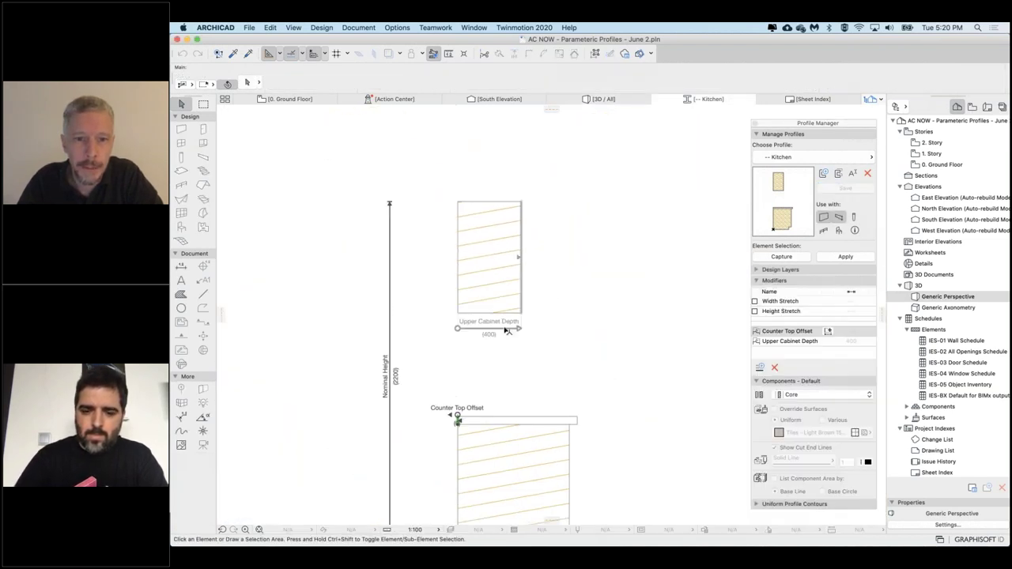
{"action": "left_click", "coordinate": [507, 331]}
{"action": "left_click", "coordinate": [508, 331]}
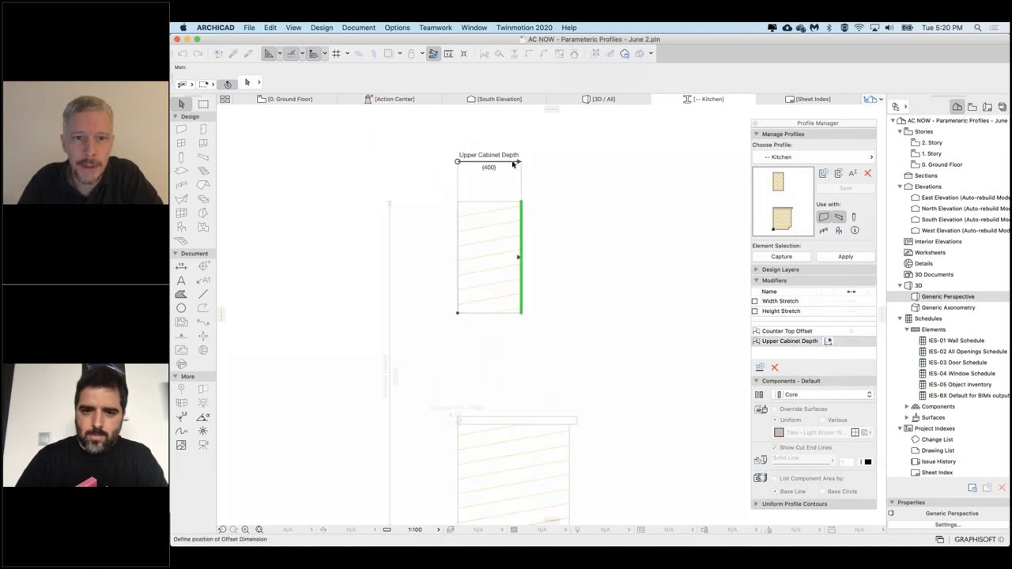
{"action": "left_click", "coordinate": [696, 353]}
- Add a new offset modifier named Height of Upper Cabinet to the Kitchen profile
{"action": "left_click", "coordinate": [724, 366]}
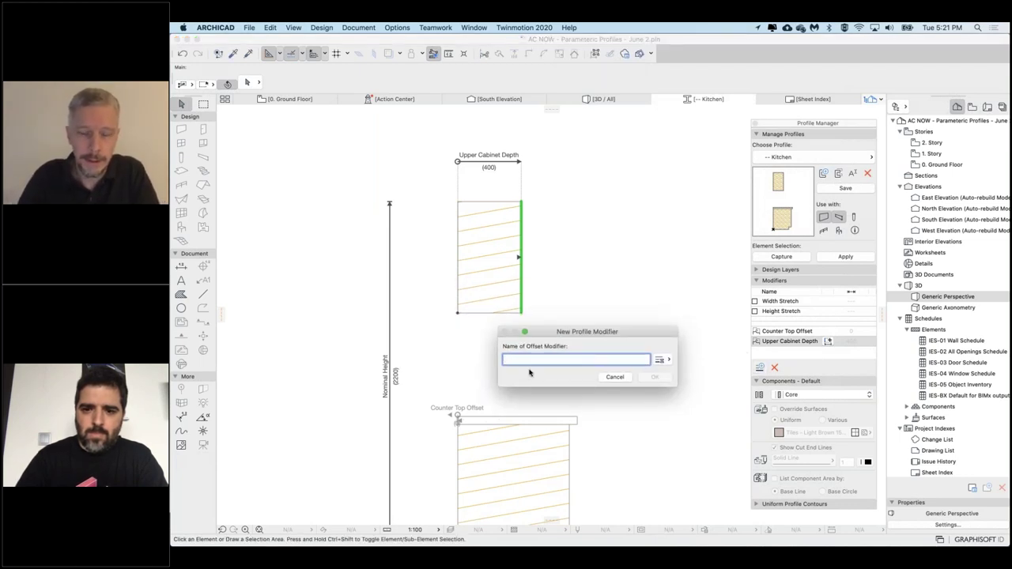
{"action": "type", "text": "H"}
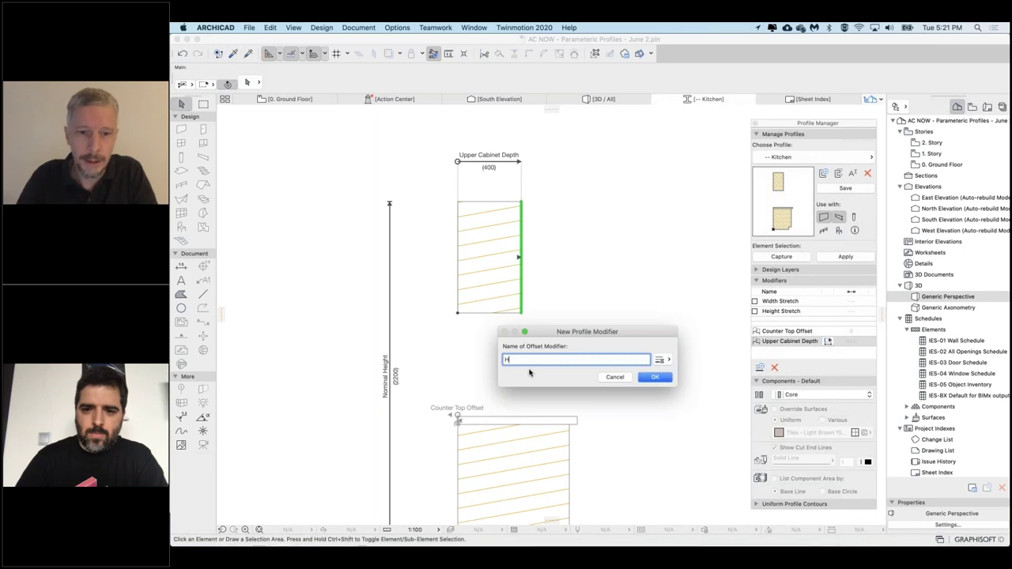
{"action": "type", "text": "eoigh"}
{"action": "key", "text": "super+a"}
{"action": "type", "text": "Heig"}
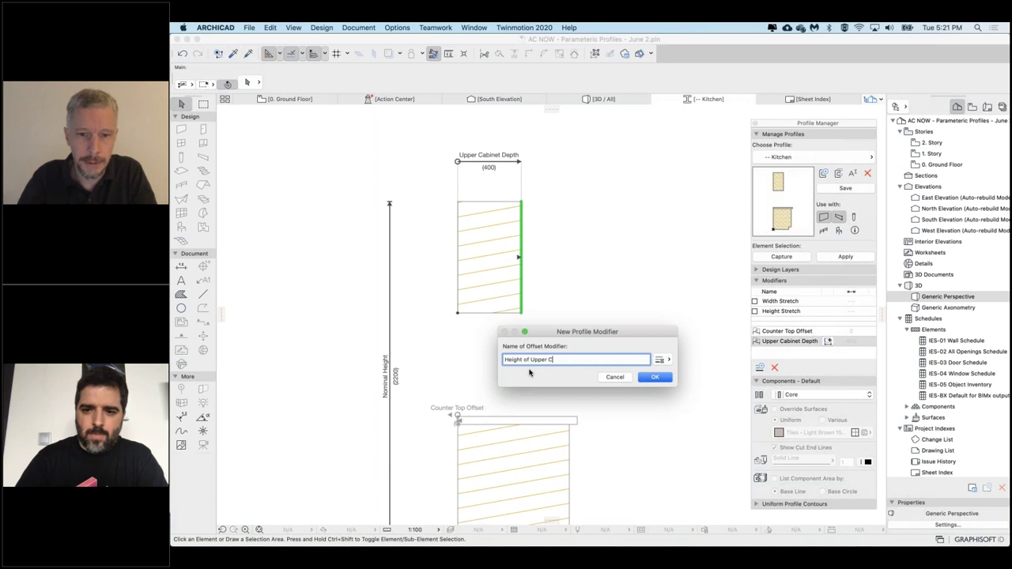
{"action": "type", "text": "ht of Upper Cabinet"}
{"action": "left_click", "coordinate": [647, 379]}
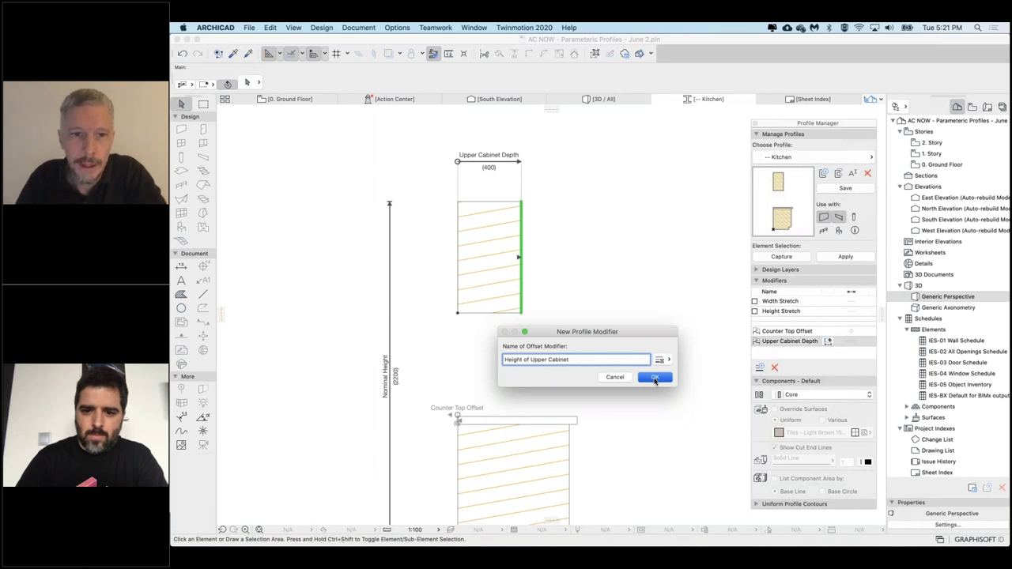
{"action": "left_click", "coordinate": [654, 378]}
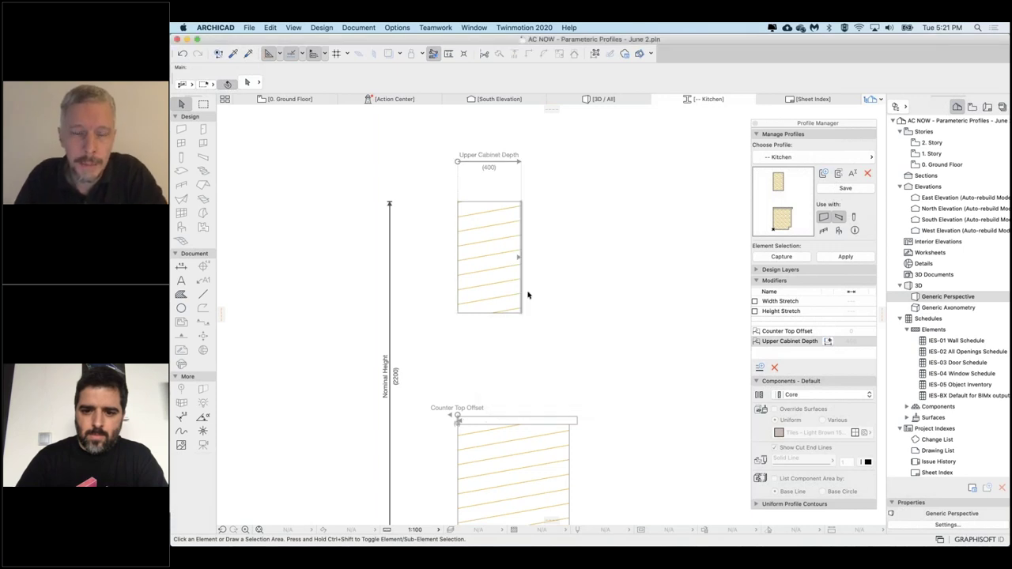
- Tie the Height of Upper Cabinet modifier to the upper cabinet's top edge, measured from its lower back corner, and save the profile
{"action": "left_click", "coordinate": [497, 202]}
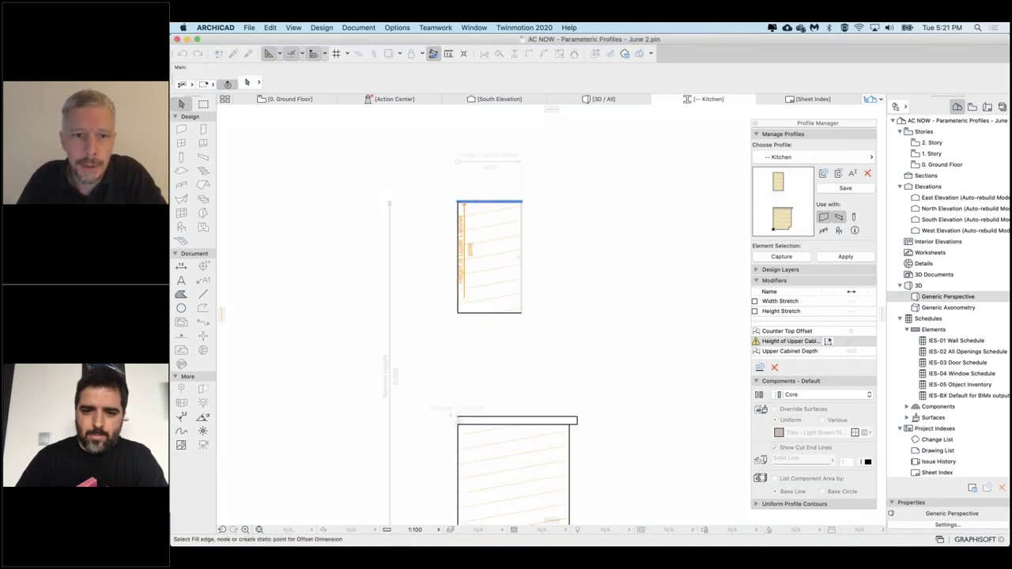
{"action": "left_click", "coordinate": [458, 313]}
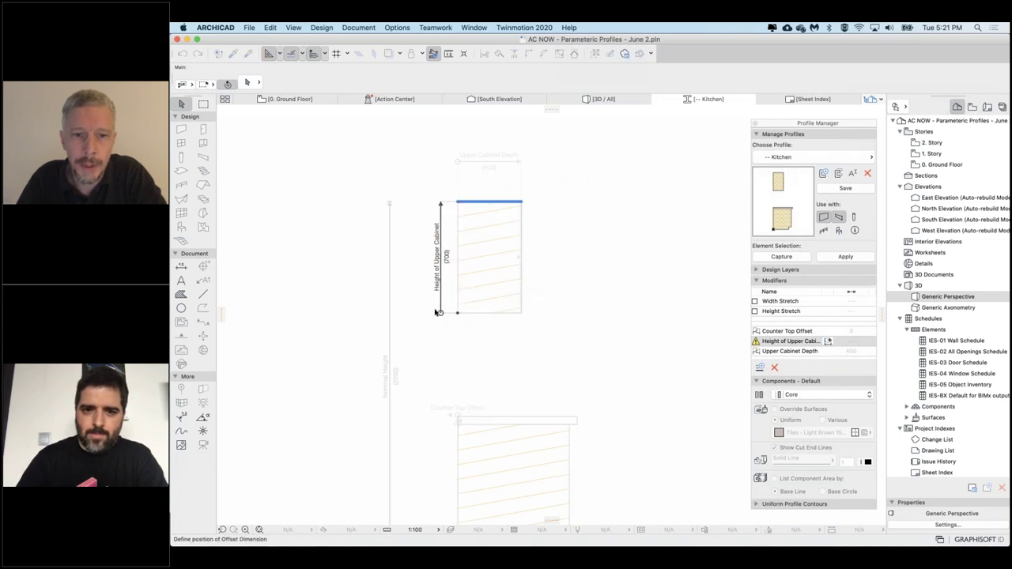
{"action": "left_click", "coordinate": [434, 313]}
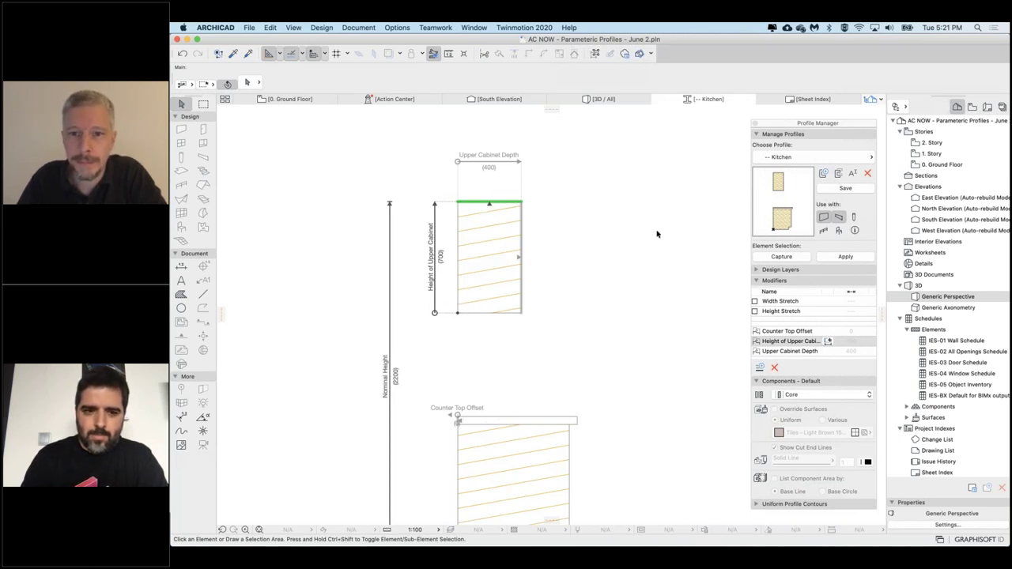
{"action": "left_click", "coordinate": [846, 189]}
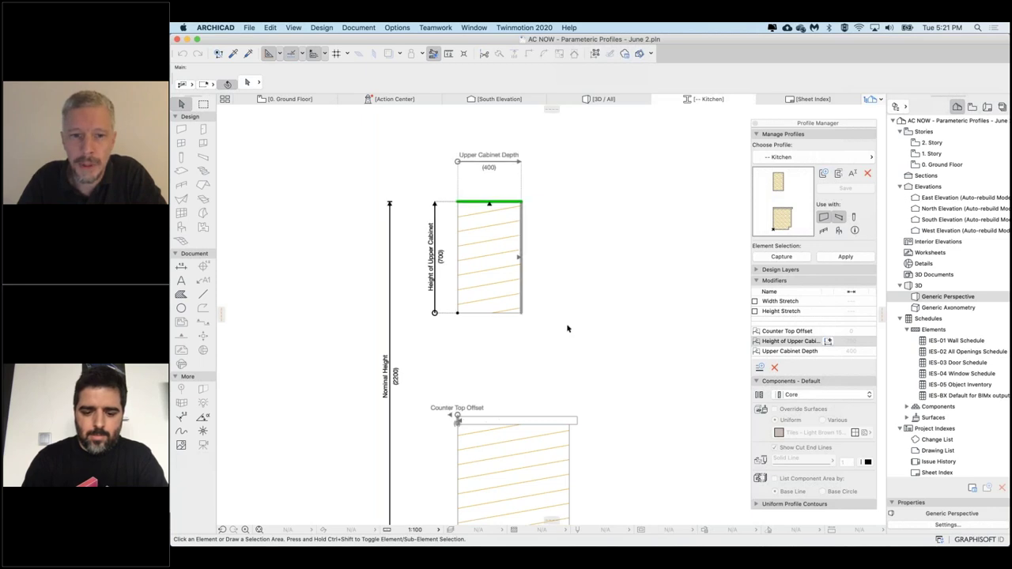
- Add an offset modifier named Upper Cabiner from Counter, driving the upper cabinet's bottom edge from the countertop's upper back corner
{"action": "middle_click_drag", "start_coordinate": [568, 329], "coordinate": [559, 317]}
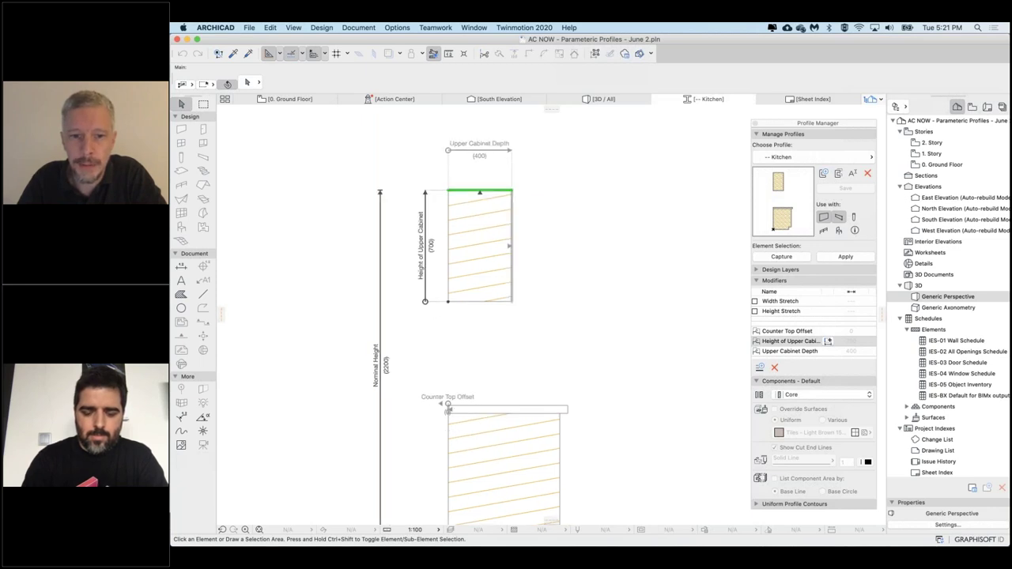
{"action": "left_click", "coordinate": [760, 368]}
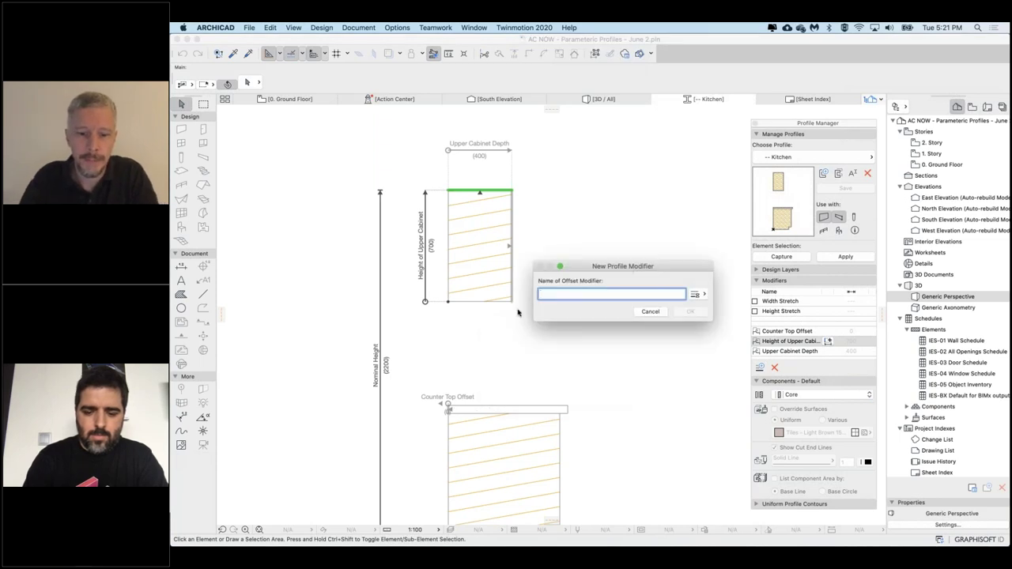
{"action": "type", "text": "Upper Cabiner from Counter"}
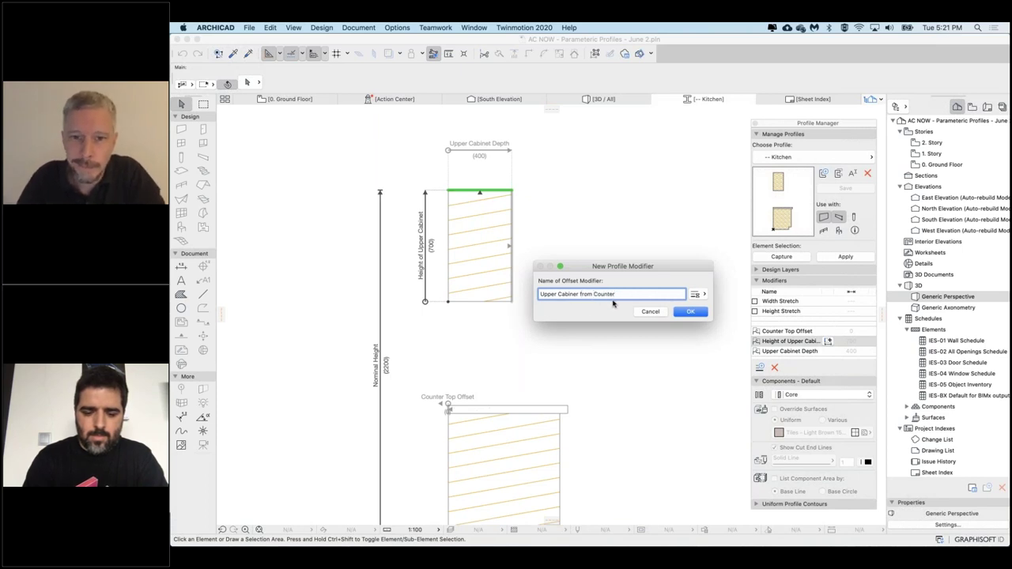
{"action": "left_click", "coordinate": [693, 312]}
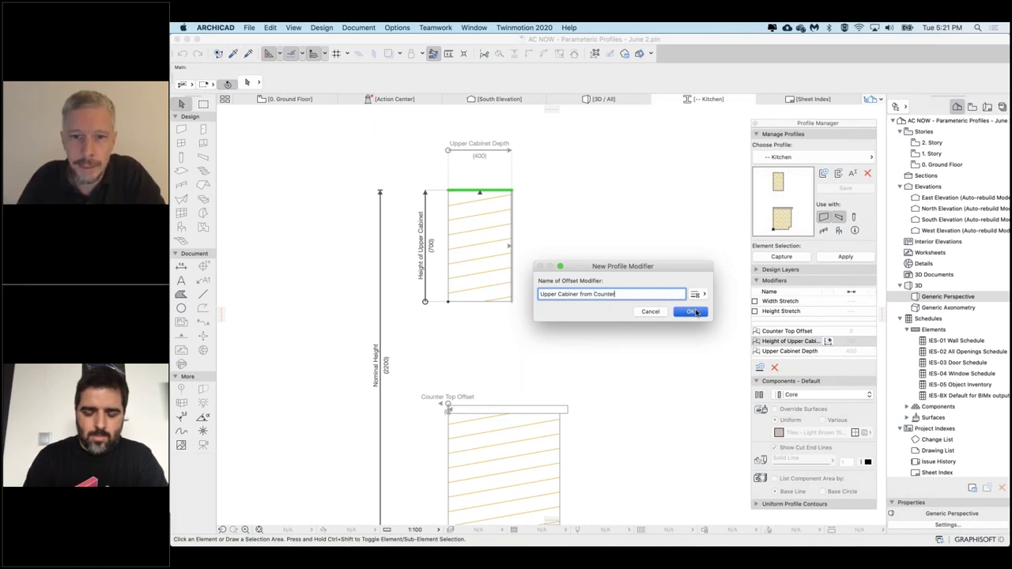
{"action": "left_click", "coordinate": [490, 301]}
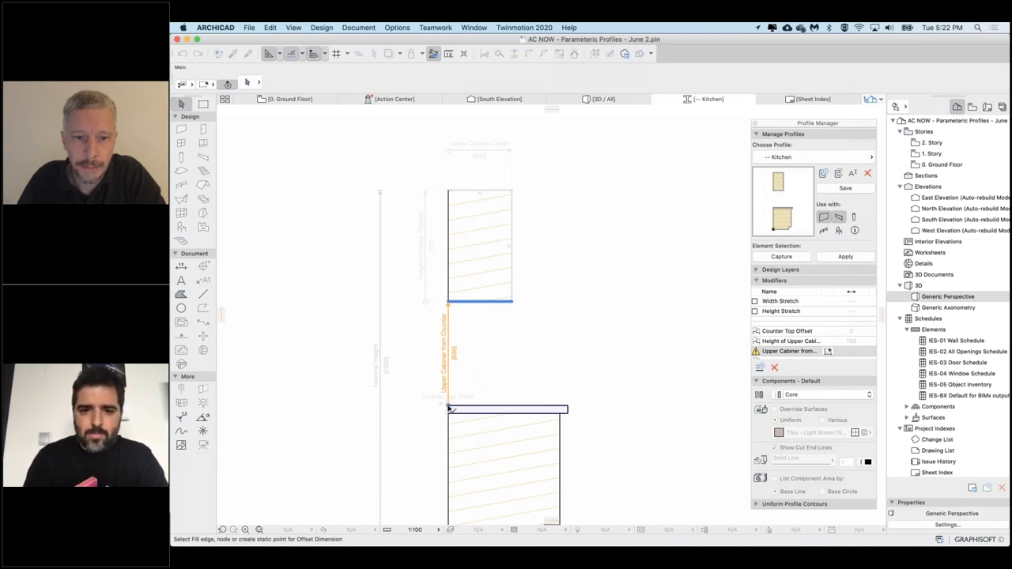
{"action": "left_click", "coordinate": [449, 409]}
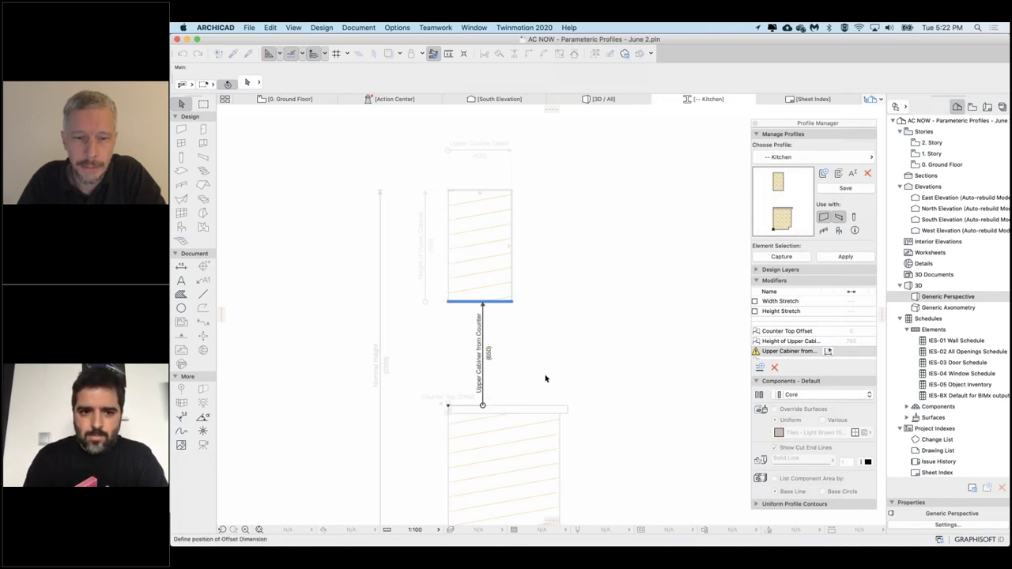
{"action": "left_click", "coordinate": [587, 359]}
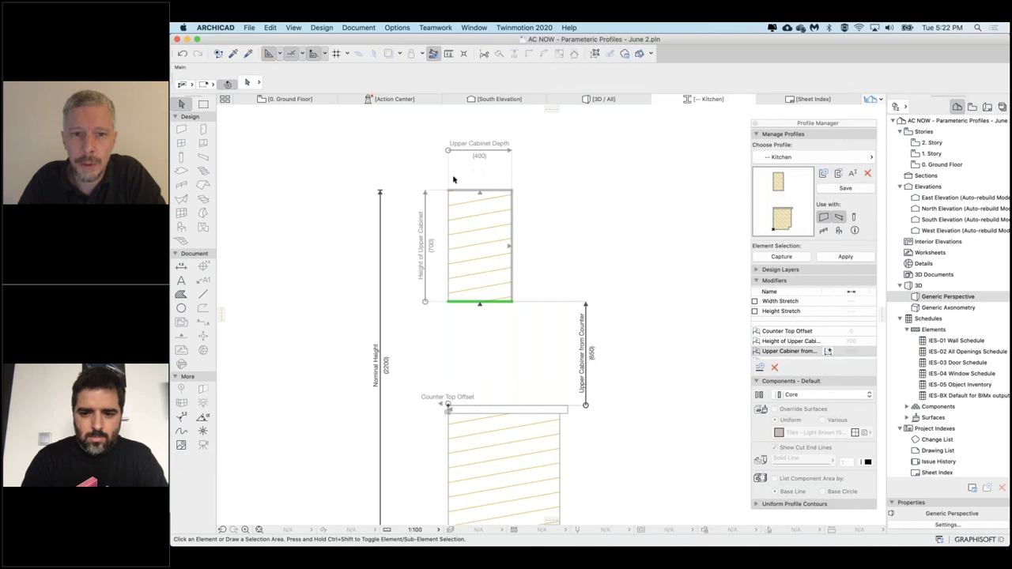
- Save the Kitchen profile and return to the 3D view
{"action": "left_click", "coordinate": [425, 219]}
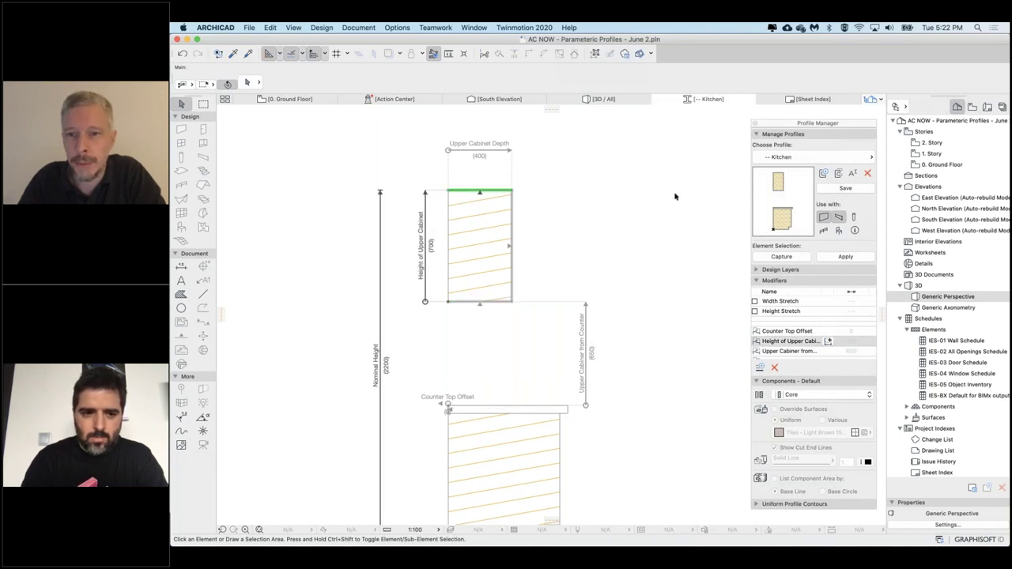
{"action": "left_click", "coordinate": [846, 188]}
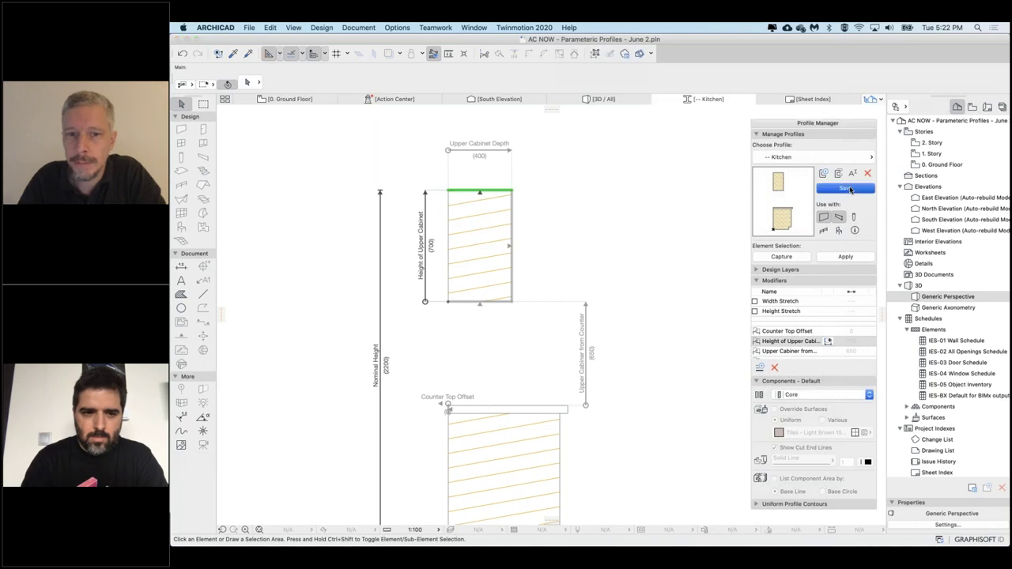
{"action": "left_click", "coordinate": [597, 101]}
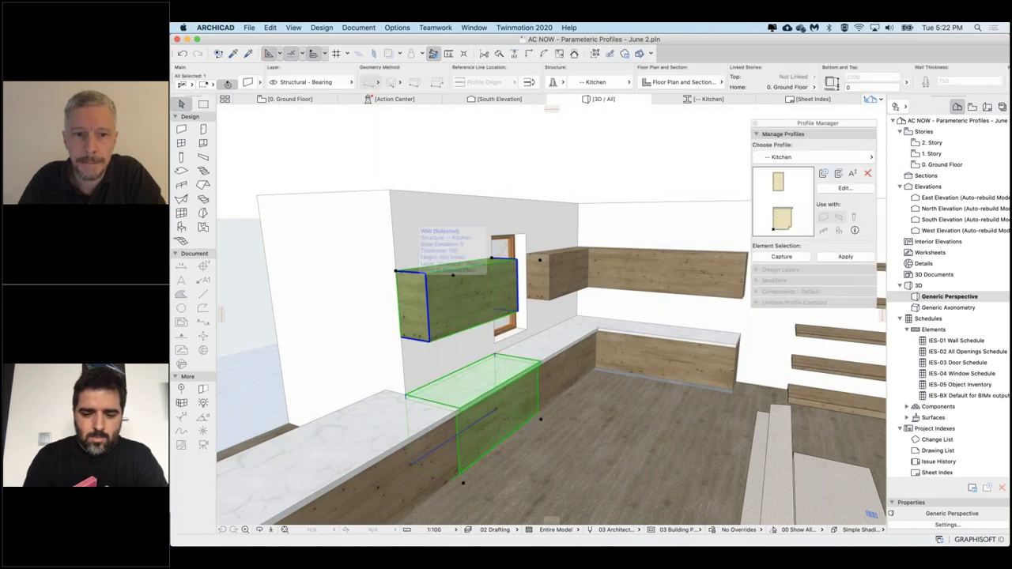
- Stretch the selected segment's upper cabinet upward with the Height of Upper Cabinet modifier to about 1042 mm
{"action": "scroll", "coordinate": [409, 287], "scroll_direction": "up", "scroll_amount": 5}
{"action": "scroll", "coordinate": [409, 287], "scroll_direction": "up", "scroll_amount": 3}
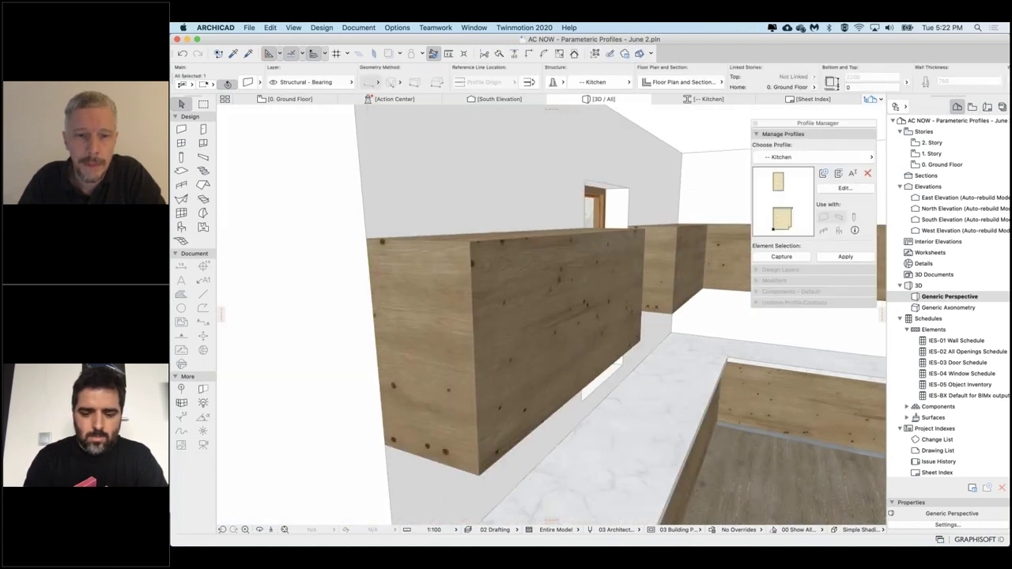
{"action": "middle_click_drag", "start_coordinate": [460, 278], "coordinate": [447, 228]}
{"action": "scroll", "coordinate": [447, 226], "scroll_direction": "down", "scroll_amount": 4}
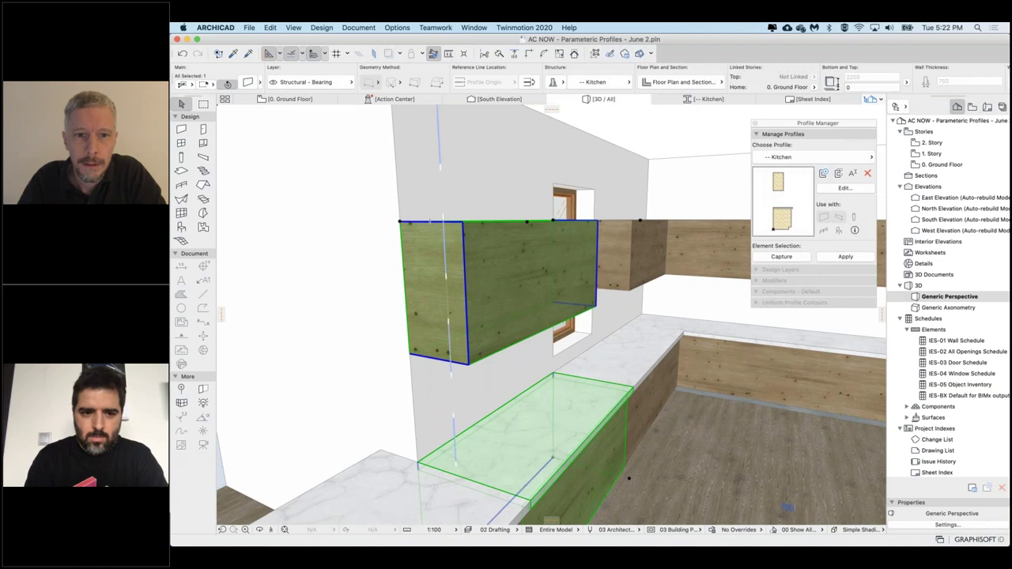
{"action": "left_click", "coordinate": [443, 222]}
{"action": "left_click", "coordinate": [441, 221]}
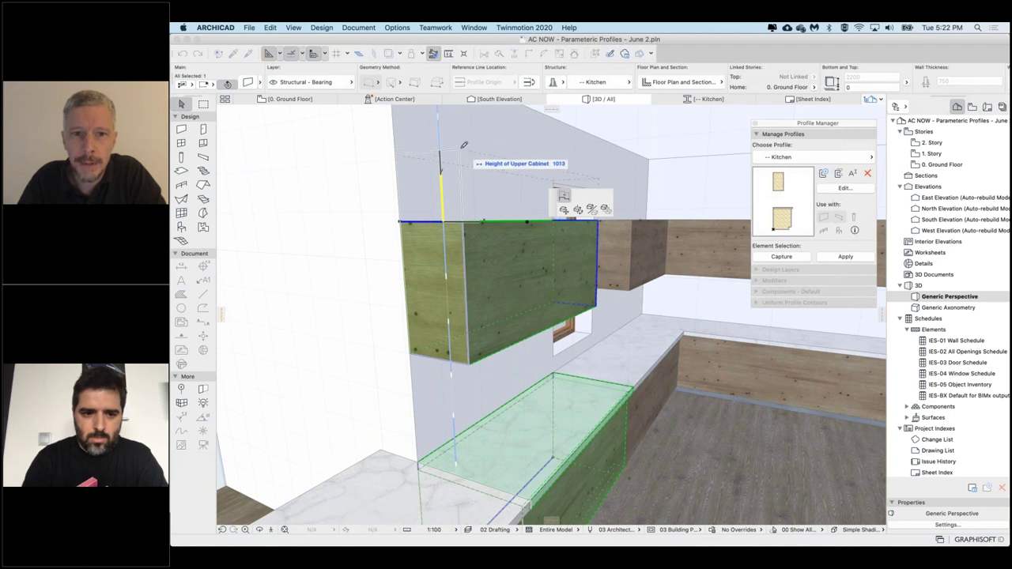
{"action": "left_click", "coordinate": [449, 150]}
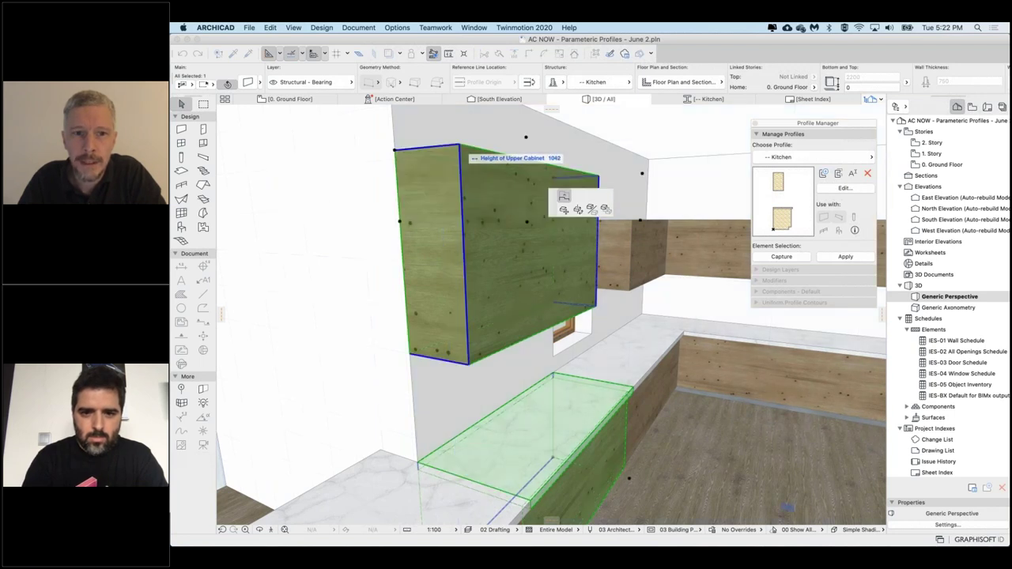
- Try a Height of Upper Cabinet value of 900 mm and stretch the cabinet's top edge upward along the wall
{"action": "left_click", "coordinate": [444, 145]}
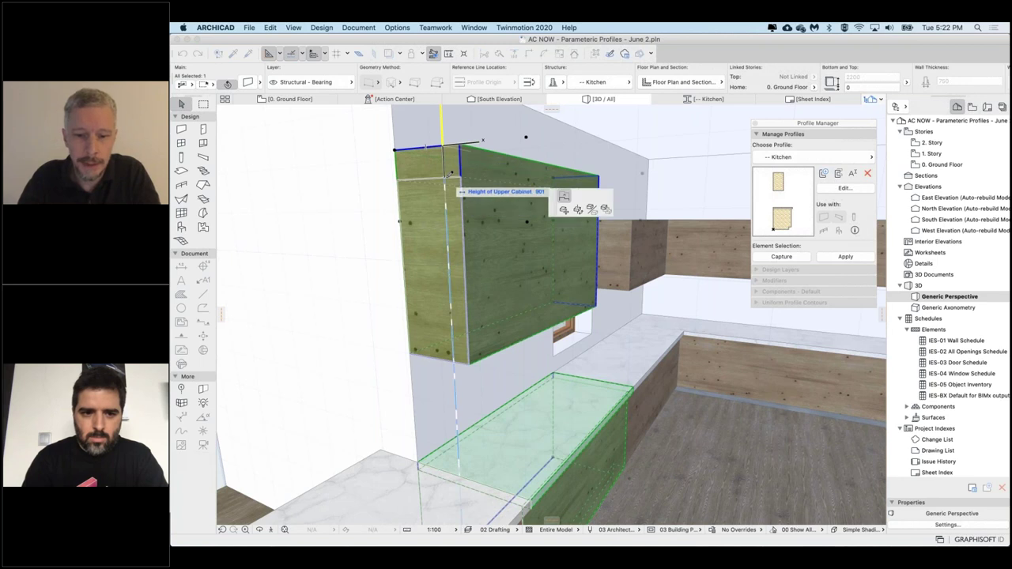
{"action": "type", "text": "900"}
{"action": "key", "text": "Return"}
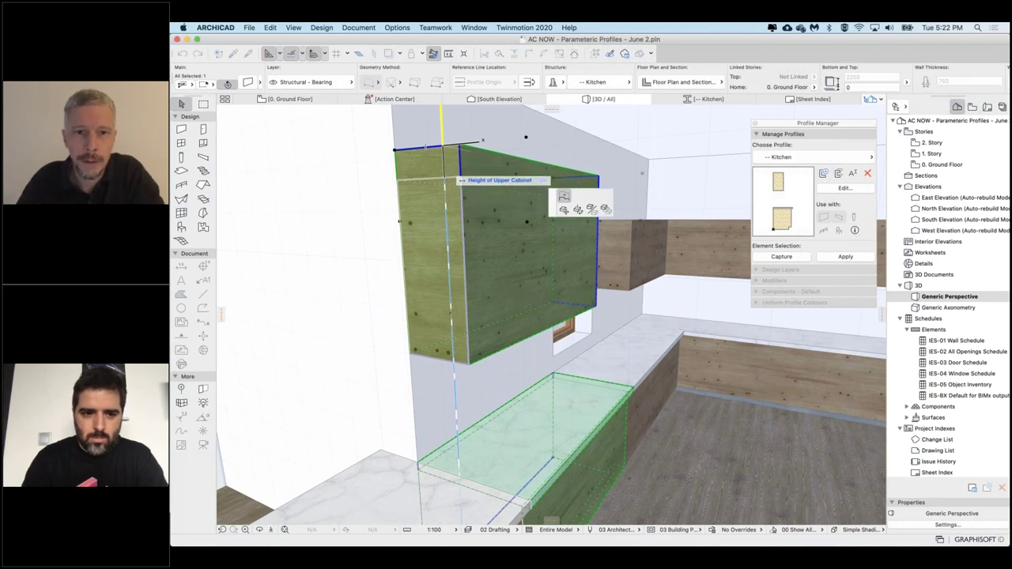
{"action": "left_click", "coordinate": [443, 115]}
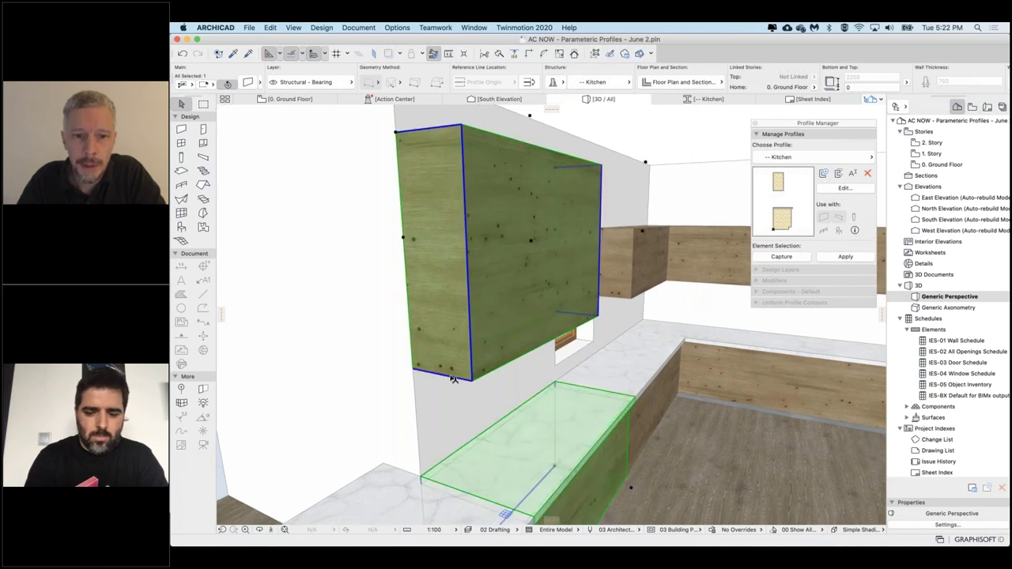
- Set the selected segment's Upper Cabiner from Counter modifier to 800 mm
{"action": "left_click", "coordinate": [453, 380]}
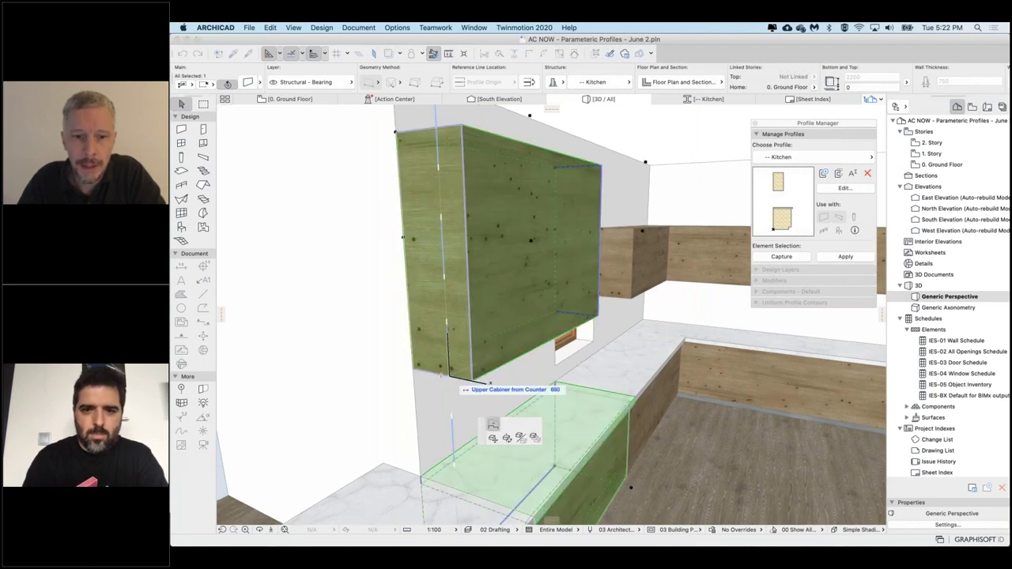
{"action": "left_click", "coordinate": [450, 377]}
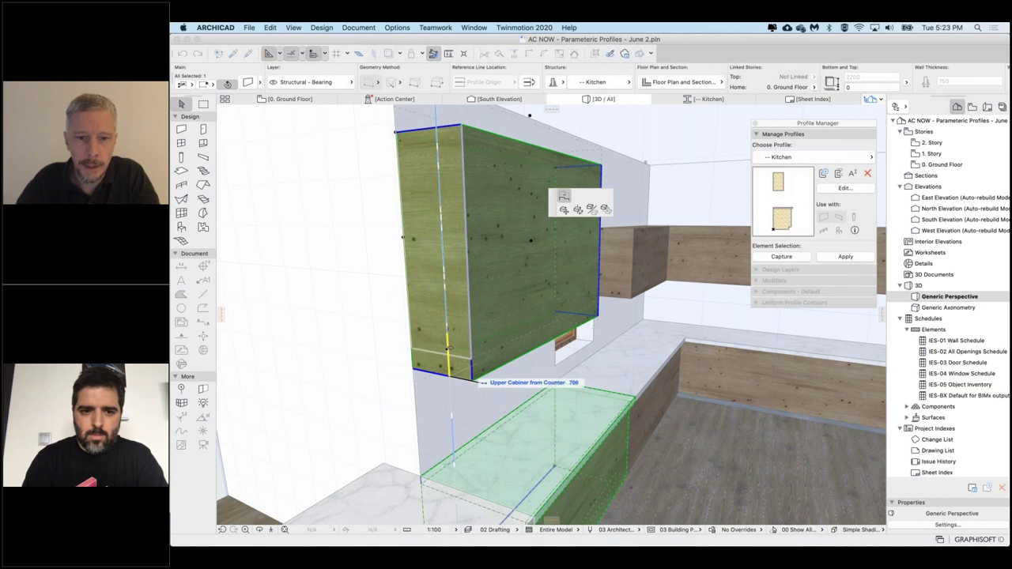
{"action": "type", "text": "800"}
{"action": "key", "text": "Return"}
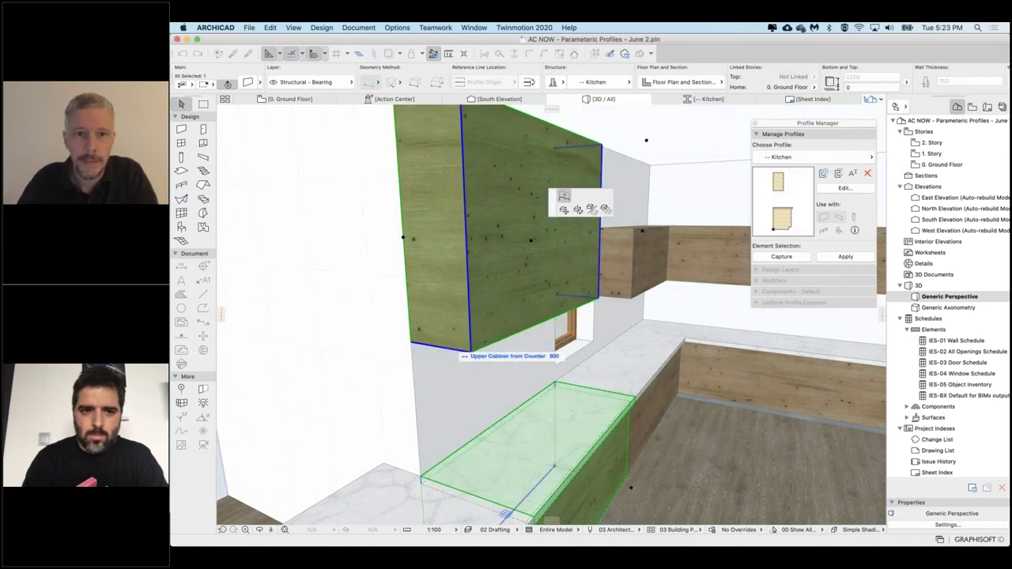
- Lower the Height of Upper Cabinet modifier so the cabinet's top aligns with the adjacent upper cabinet
{"action": "middle_click_drag", "start_coordinate": [448, 220], "coordinate": [452, 271]}
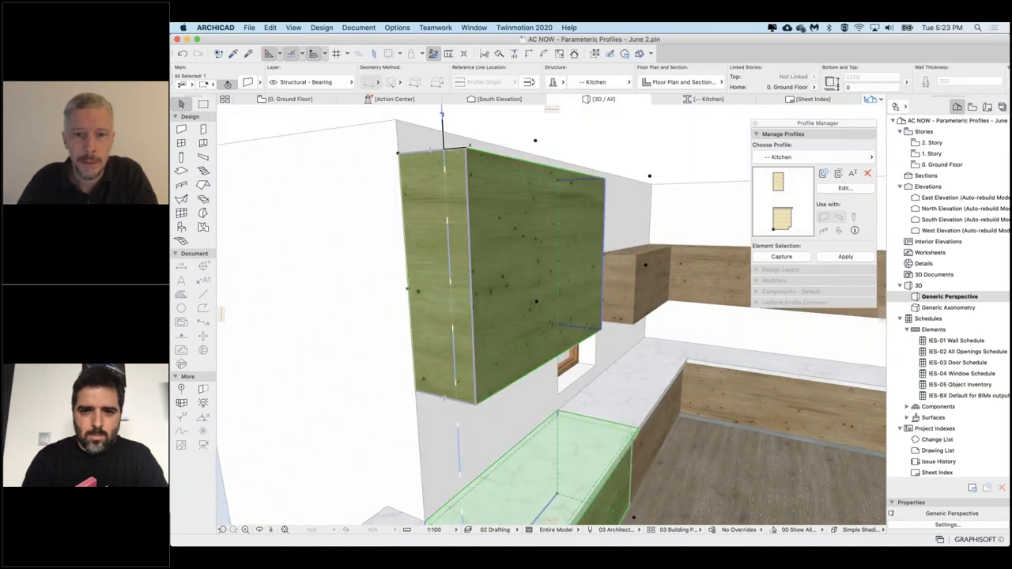
{"action": "left_click", "coordinate": [443, 149]}
{"action": "left_click", "coordinate": [637, 255]}
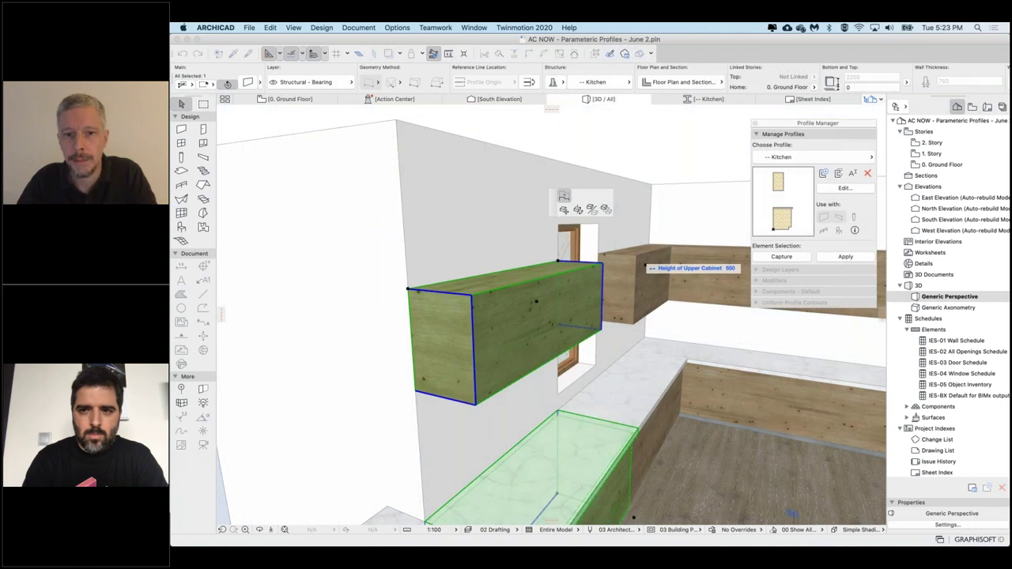
{"action": "key", "text": "Escape"}
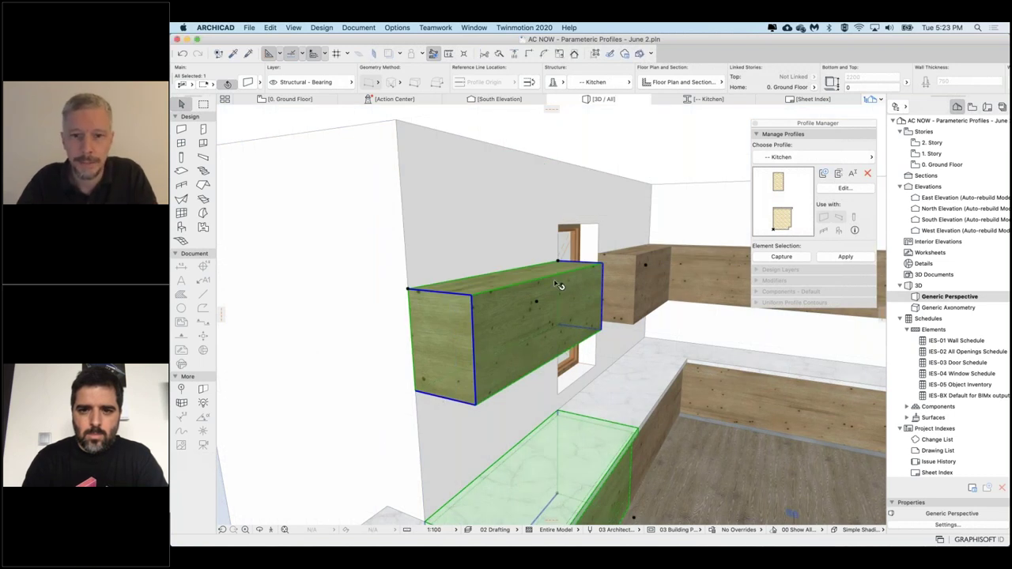
- Set the selected segment's Upper Cabinet Depth modifier to 300 mm
{"action": "mouse_move", "coordinate": [553, 332]}
{"action": "middle_mouse_down", "text": "shift"}
{"action": "mouse_move", "coordinate": [518, 265]}
{"action": "mouse_move", "coordinate": [494, 269]}
{"action": "mouse_move", "coordinate": [506, 312]}
{"action": "mouse_move", "coordinate": [467, 304]}
{"action": "mouse_move", "coordinate": [483, 324]}
{"action": "mouse_move", "coordinate": [565, 313]}
{"action": "mouse_move", "coordinate": [569, 324]}
{"action": "middle_mouse_up", "text": "shift"}
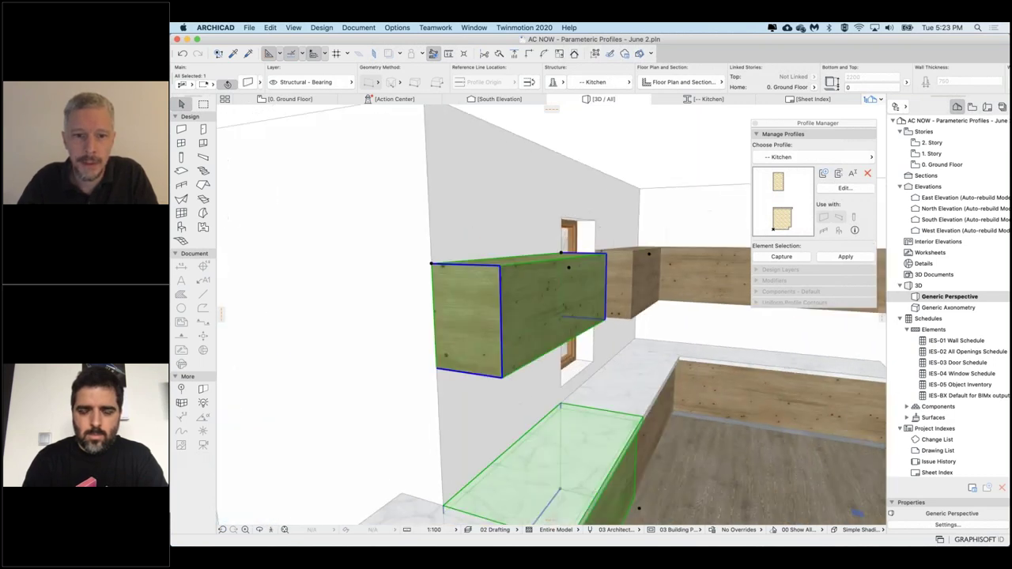
{"action": "left_click", "coordinate": [502, 336]}
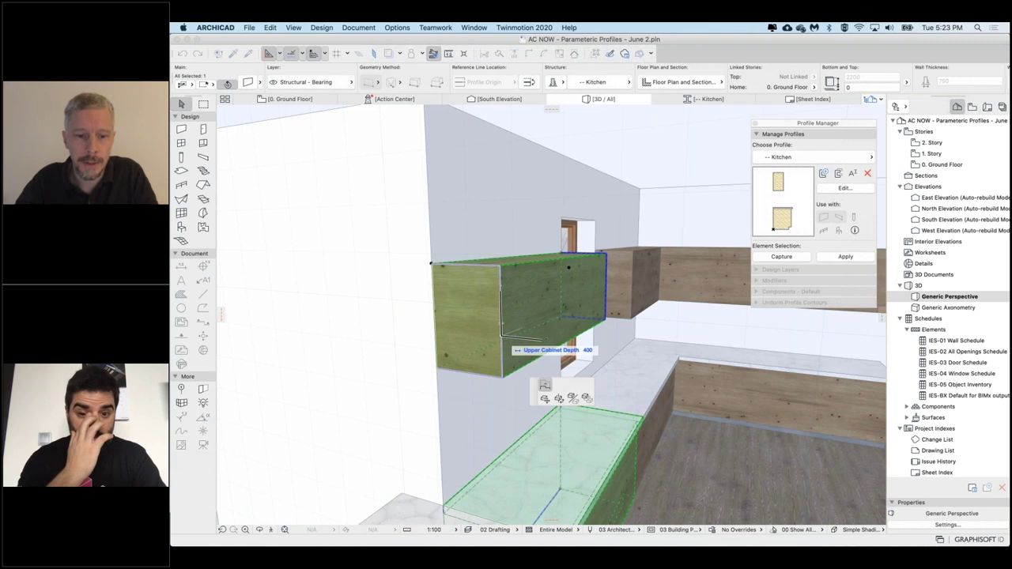
{"action": "type", "text": "300"}
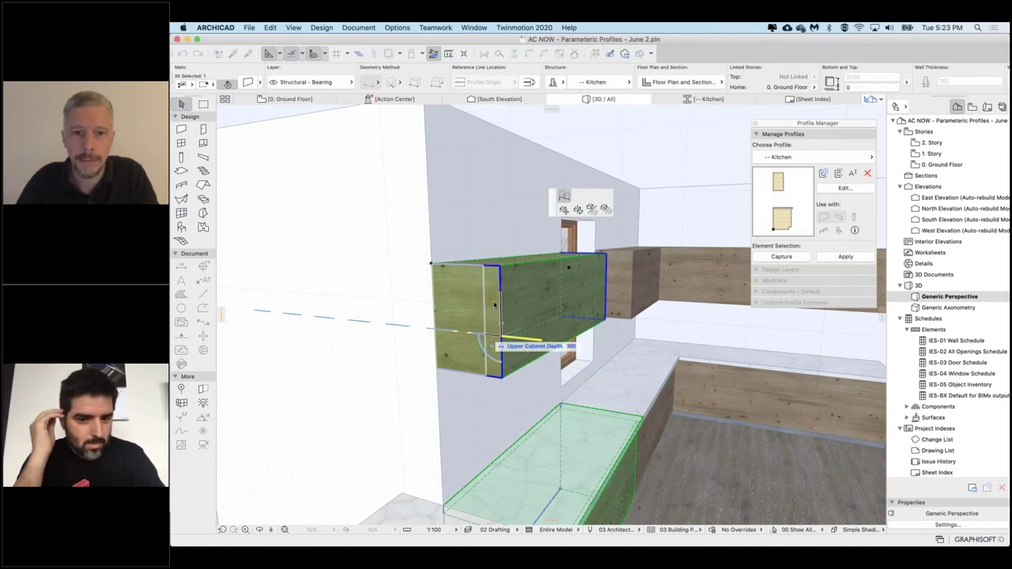
{"action": "key", "text": "Return"}
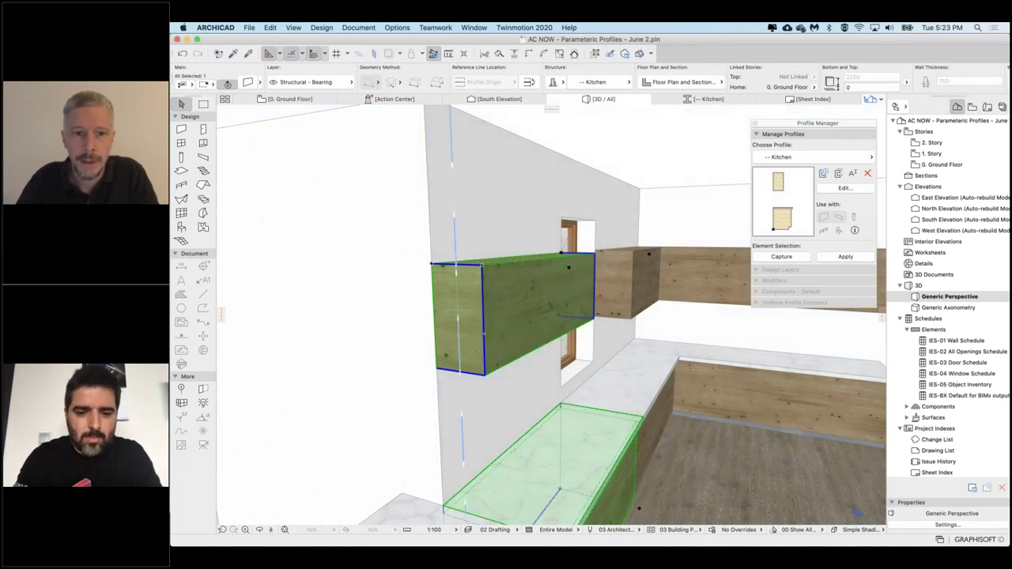
- Raise the selected cabinet's Height of Upper Cabinet modifier to about the top of the window
{"action": "left_click", "coordinate": [456, 264]}
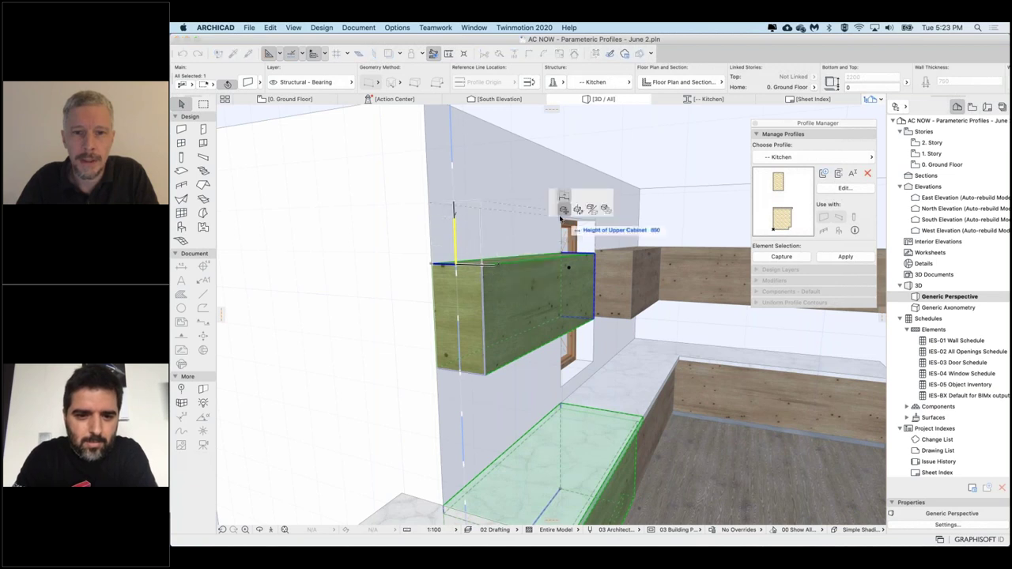
{"action": "left_click", "coordinate": [559, 218]}
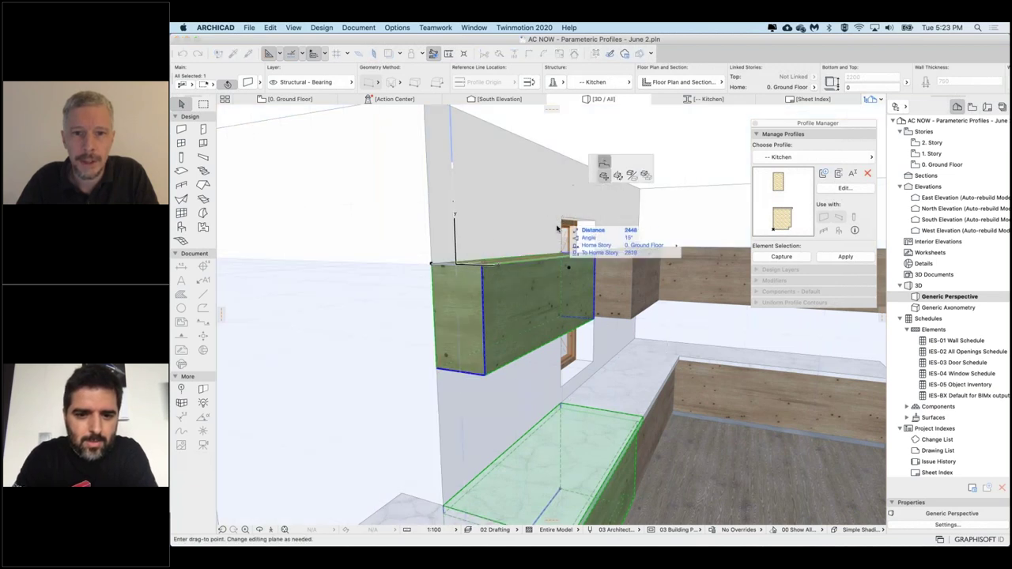
{"action": "left_click", "coordinate": [604, 163]}
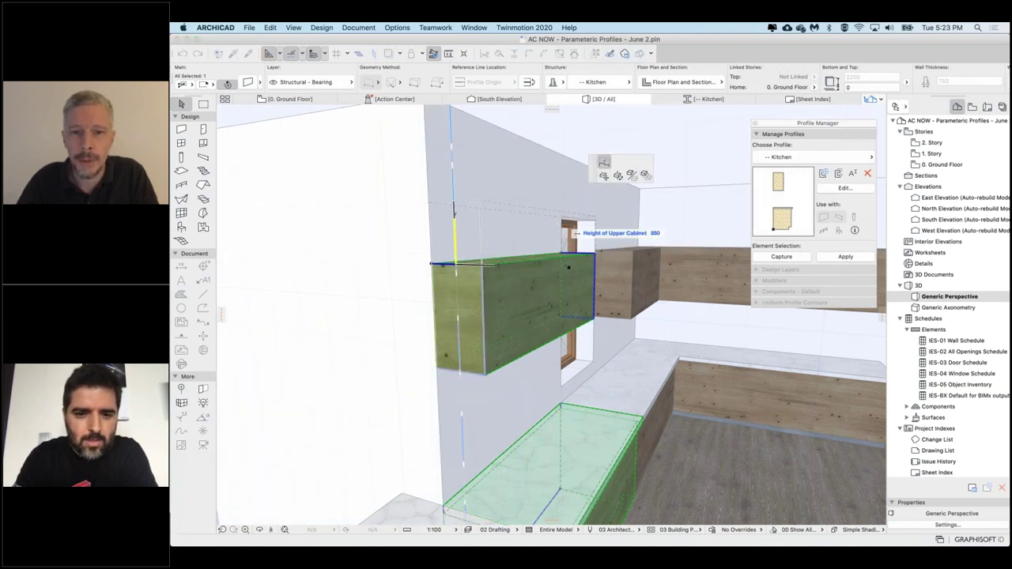
{"action": "left_click", "coordinate": [454, 209]}
{"action": "middle_click_drag", "start_coordinate": [581, 307], "coordinate": [515, 314], "text": "shift"}
{"action": "middle_click_drag", "start_coordinate": [607, 350], "coordinate": [530, 289], "text": "shift"}
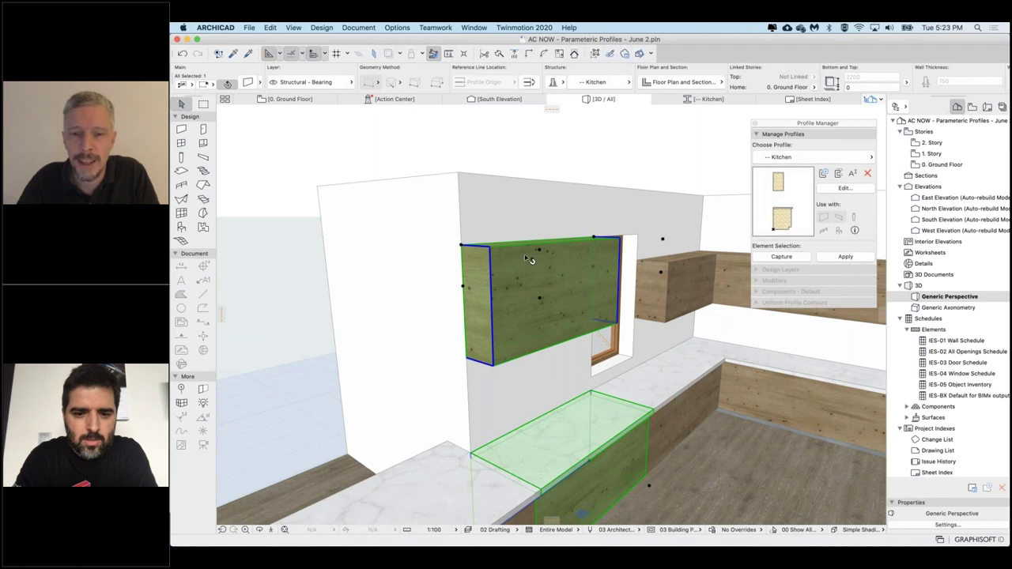
- Review the Profile Offset Modifiers in the settings of the wall segment carrying the raised upper cabinet
{"action": "middle_click_drag", "start_coordinate": [579, 303], "coordinate": [566, 270]}
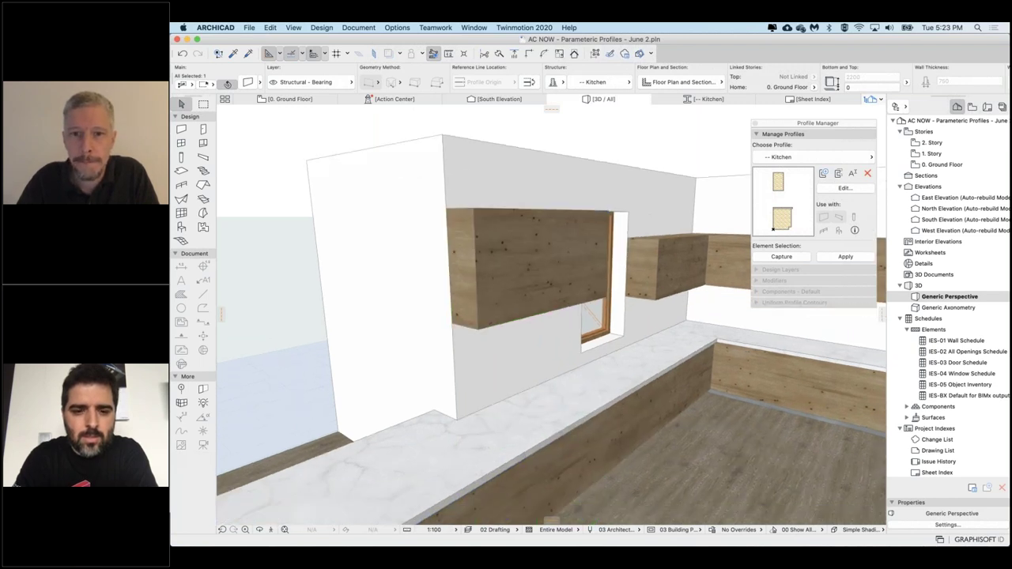
{"action": "left_click", "coordinate": [679, 158]}
{"action": "left_click", "coordinate": [576, 230]}
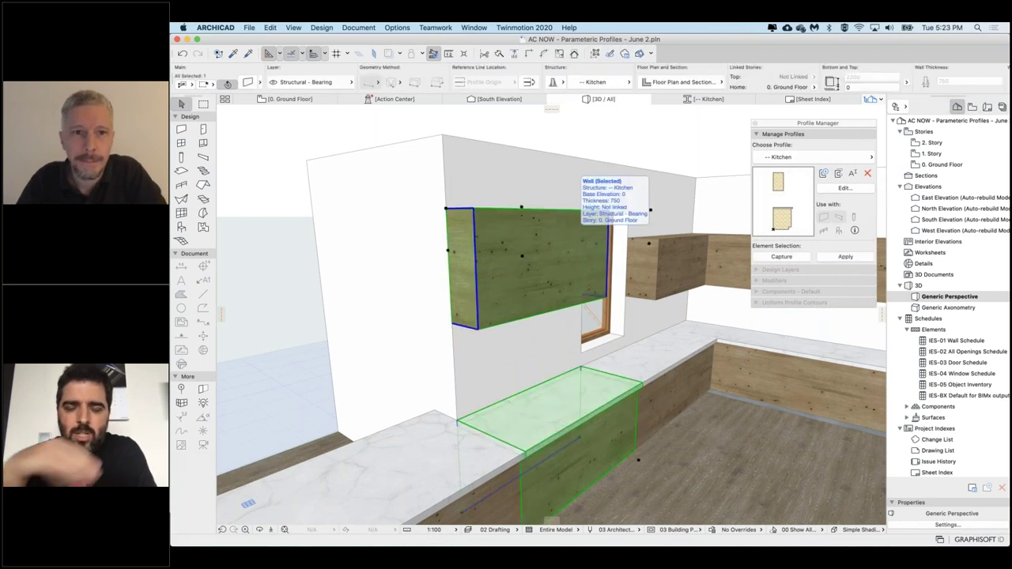
{"action": "key", "text": "super+t"}
{"action": "left_click_drag", "start_coordinate": [477, 41], "coordinate": [348, 80]}
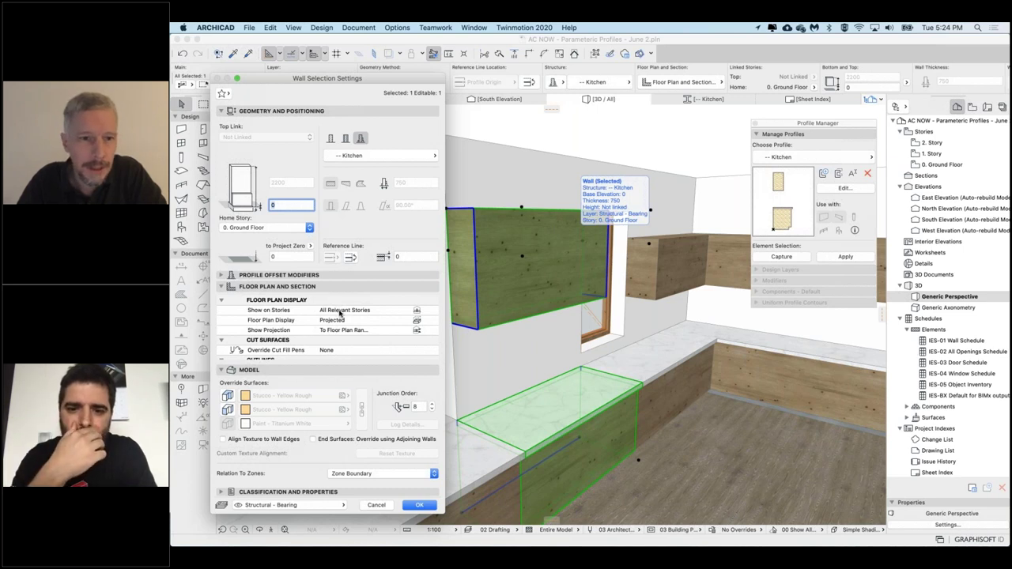
{"action": "scroll", "coordinate": [338, 332], "scroll_direction": "down", "scroll_amount": 1}
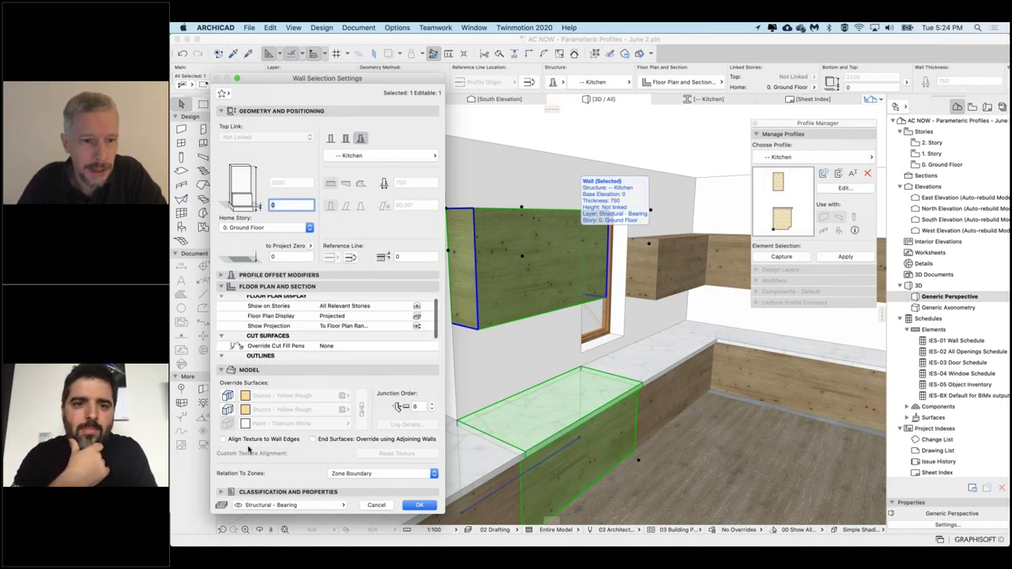
{"action": "left_click", "coordinate": [261, 276]}
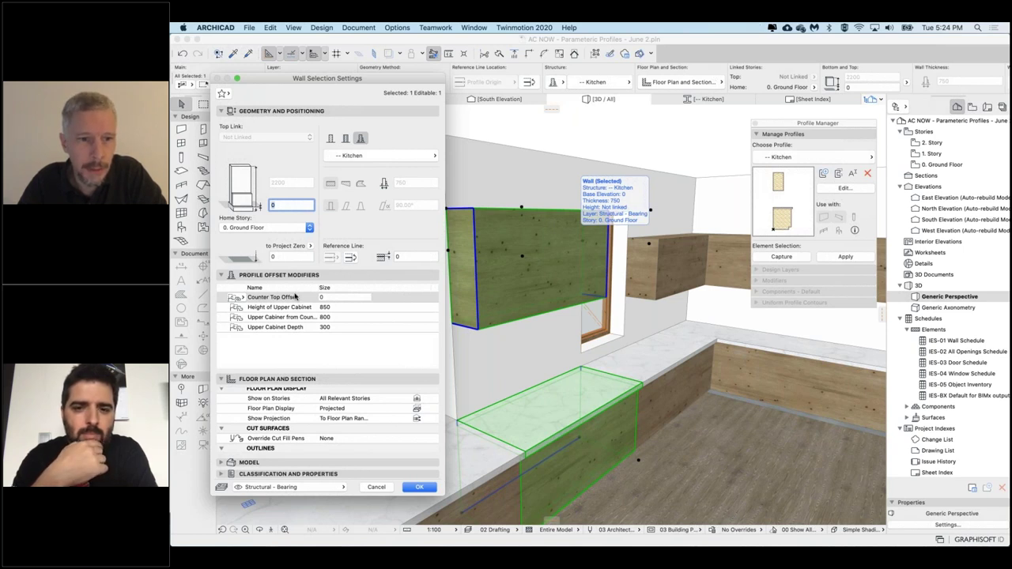
{"action": "left_click", "coordinate": [272, 309]}
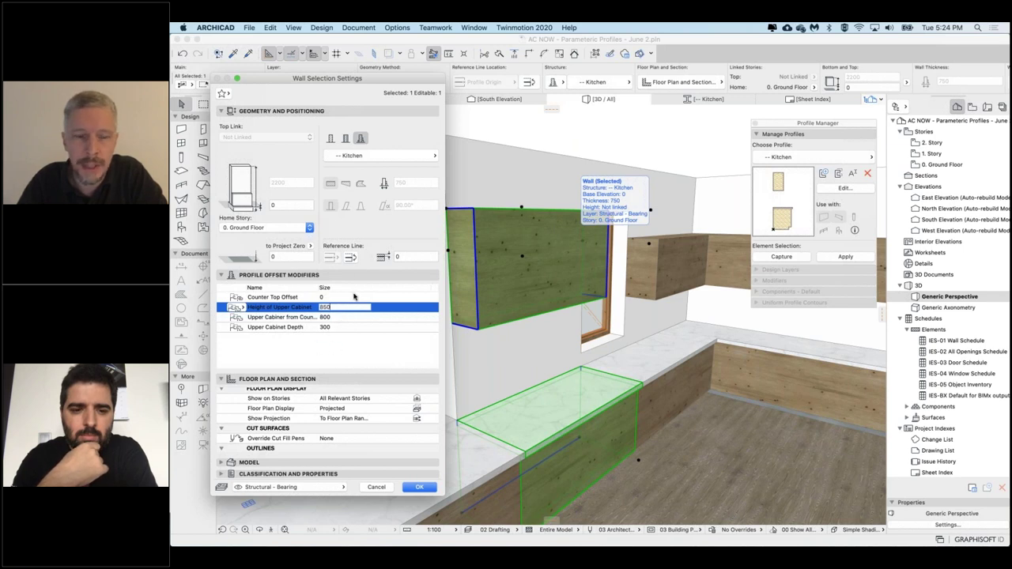
{"action": "left_click", "coordinate": [319, 361]}
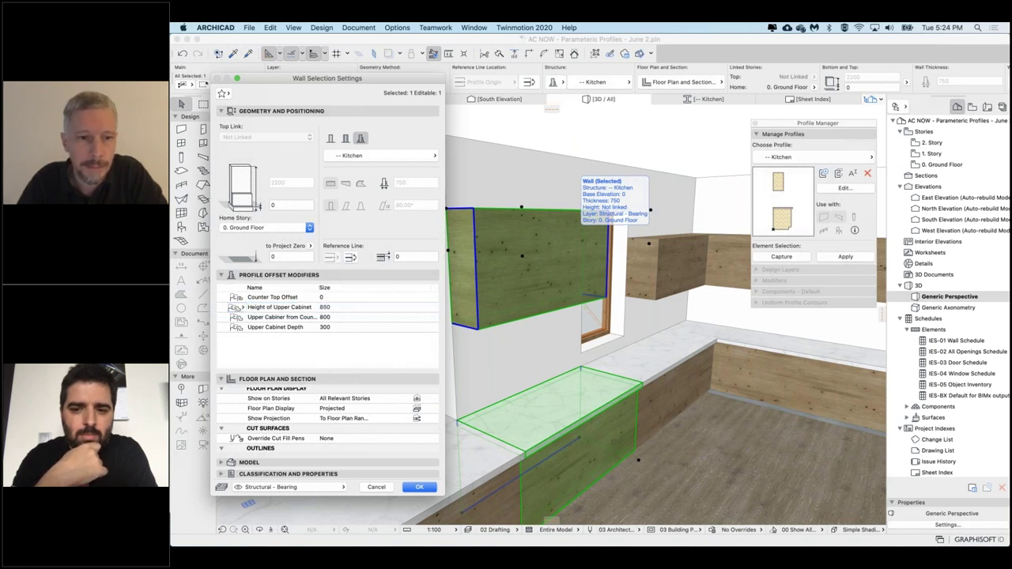
{"action": "left_click", "coordinate": [377, 487]}
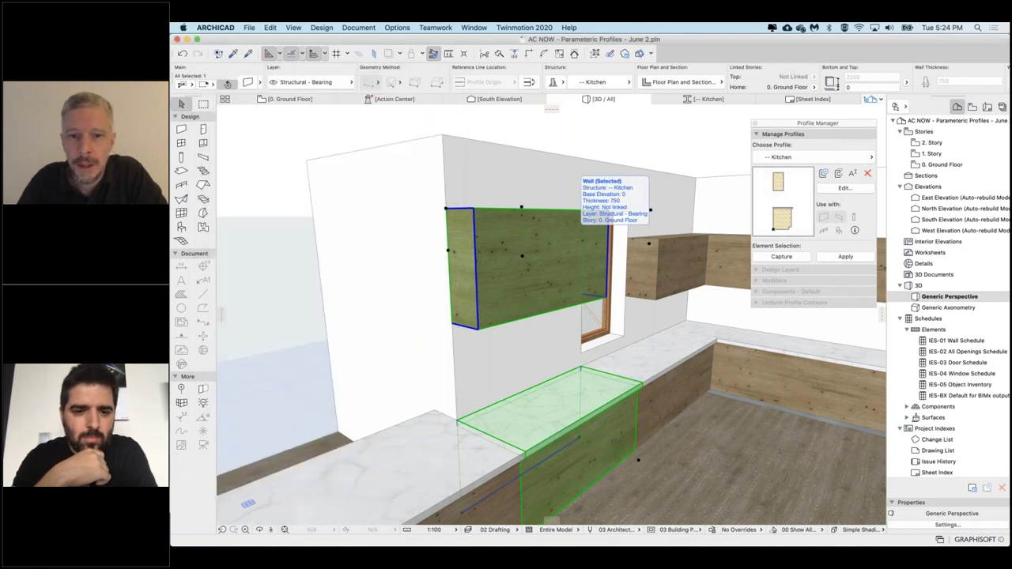
- Examine the individual kitchen wall segments and how their upper cabinets and countertops line up around the window
{"action": "key", "text": "Escape"}
{"action": "middle_click_drag", "start_coordinate": [574, 234], "coordinate": [554, 231], "text": "shift"}
{"action": "left_click", "coordinate": [503, 276]}
{"action": "left_click", "coordinate": [656, 140]}
{"action": "key", "text": "Escape"}
{"action": "middle_click_drag", "start_coordinate": [660, 299], "coordinate": [565, 298]}
{"action": "scroll", "coordinate": [614, 268], "scroll_direction": "down", "scroll_amount": 2}
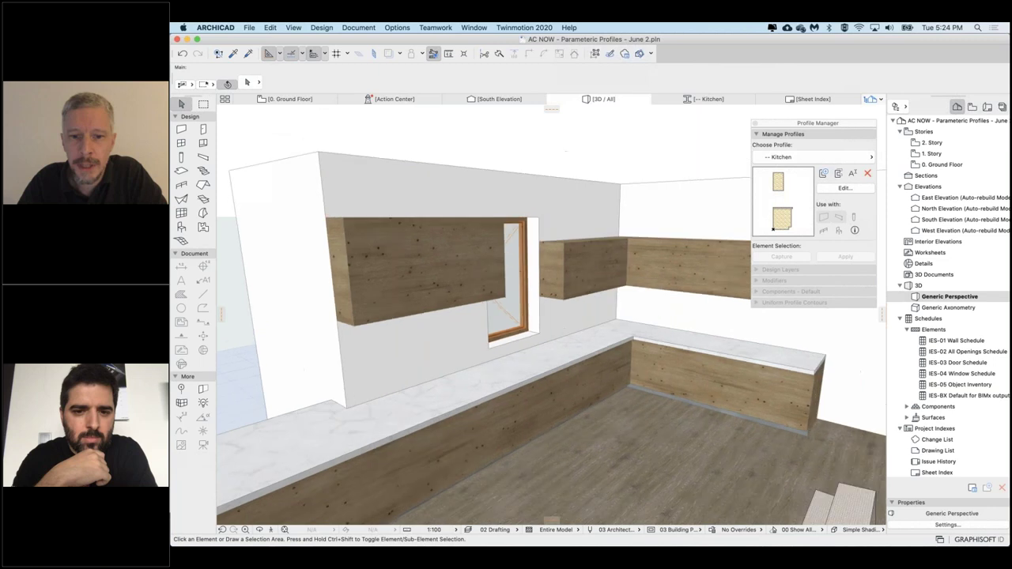
{"action": "left_click", "coordinate": [397, 418]}
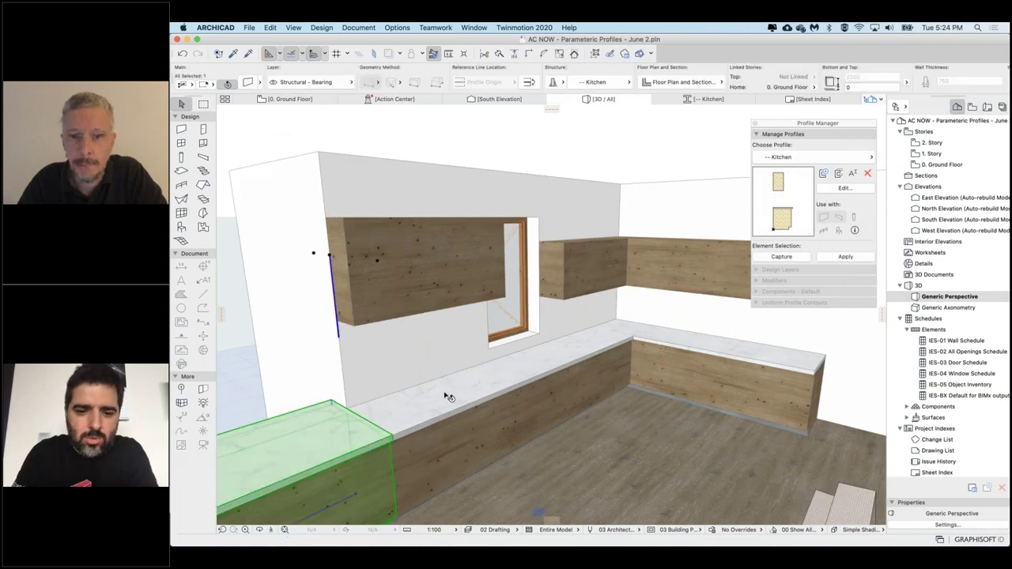
{"action": "left_click", "coordinate": [437, 397]}
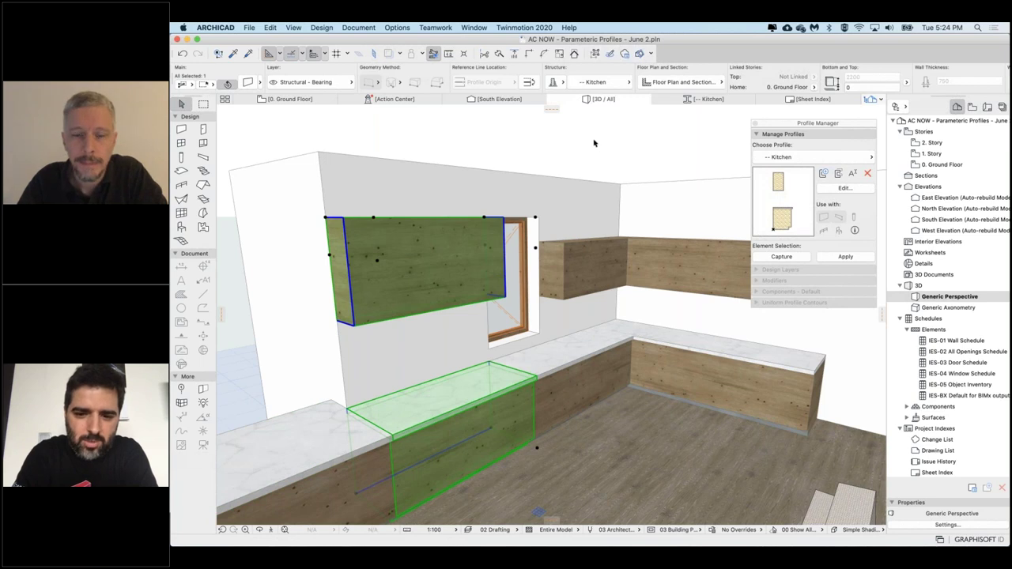
{"action": "left_click", "coordinate": [594, 143]}
{"action": "middle_click_drag", "start_coordinate": [594, 143], "coordinate": [571, 126]}
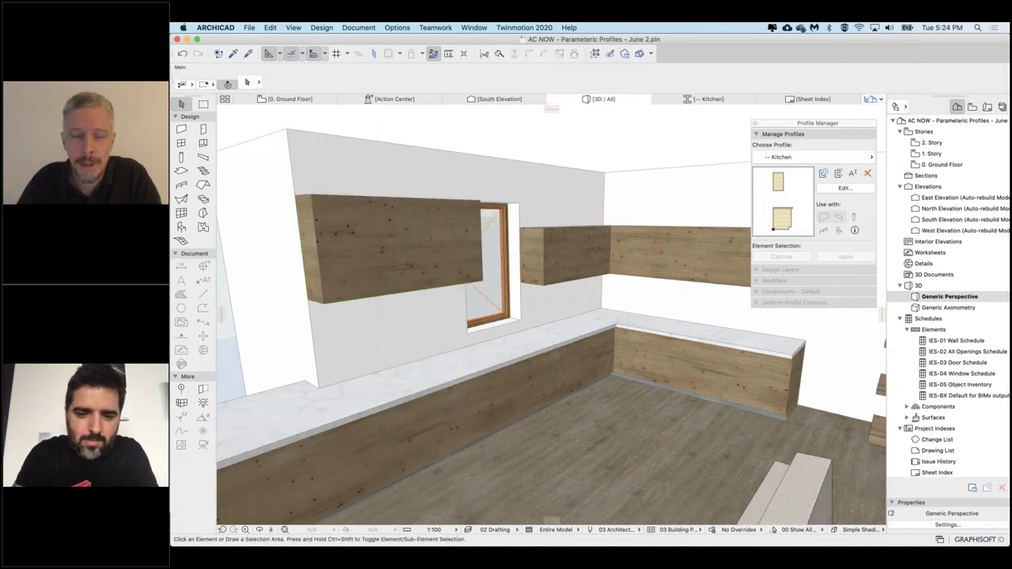
{"action": "mouse_move", "coordinate": [463, 289]}
{"action": "middle_mouse_down", "text": "shift"}
{"action": "mouse_move", "coordinate": [475, 310]}
{"action": "mouse_move", "coordinate": [477, 300]}
{"action": "middle_mouse_up", "text": "shift"}
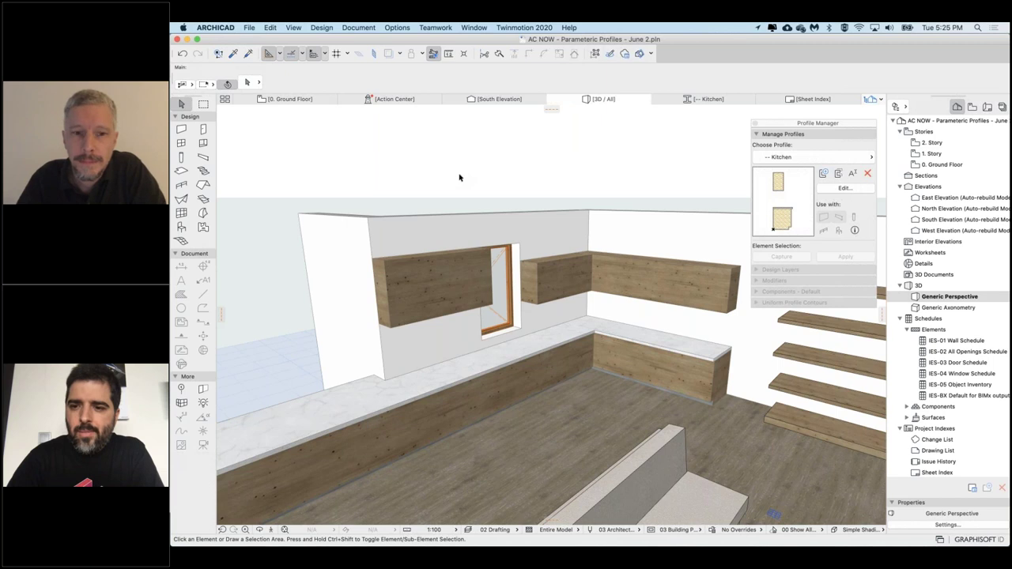
- Look at the wall favorites available in the settings of the raised upper cabinet's wall segment
{"action": "left_click", "coordinate": [441, 283]}
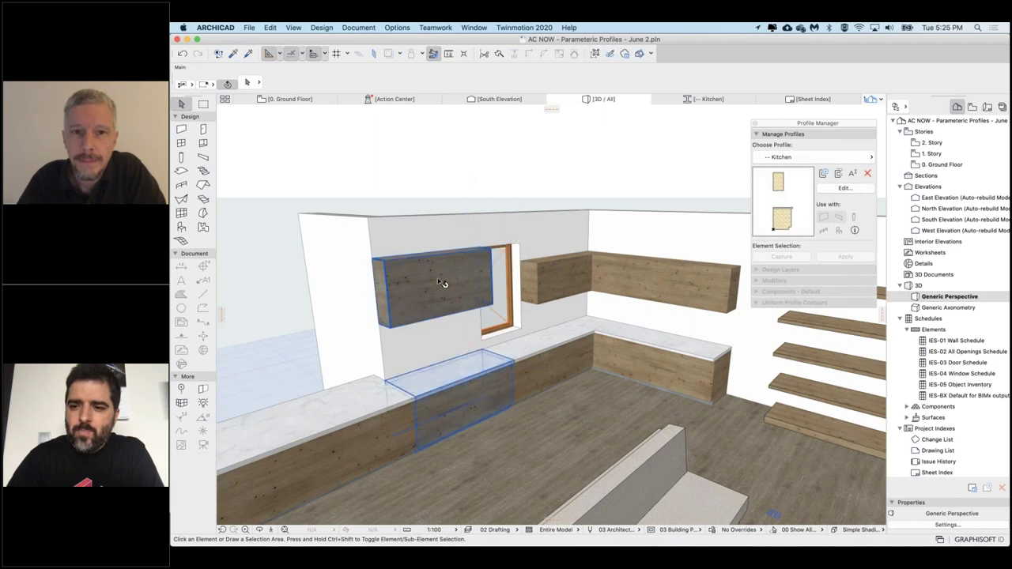
{"action": "left_click", "coordinate": [443, 283]}
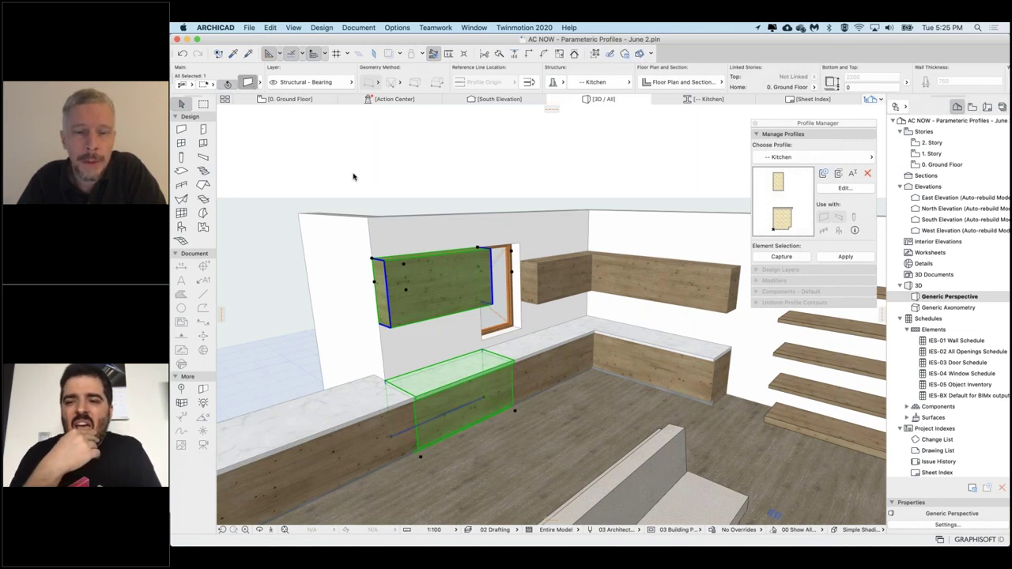
{"action": "key", "text": "super+t"}
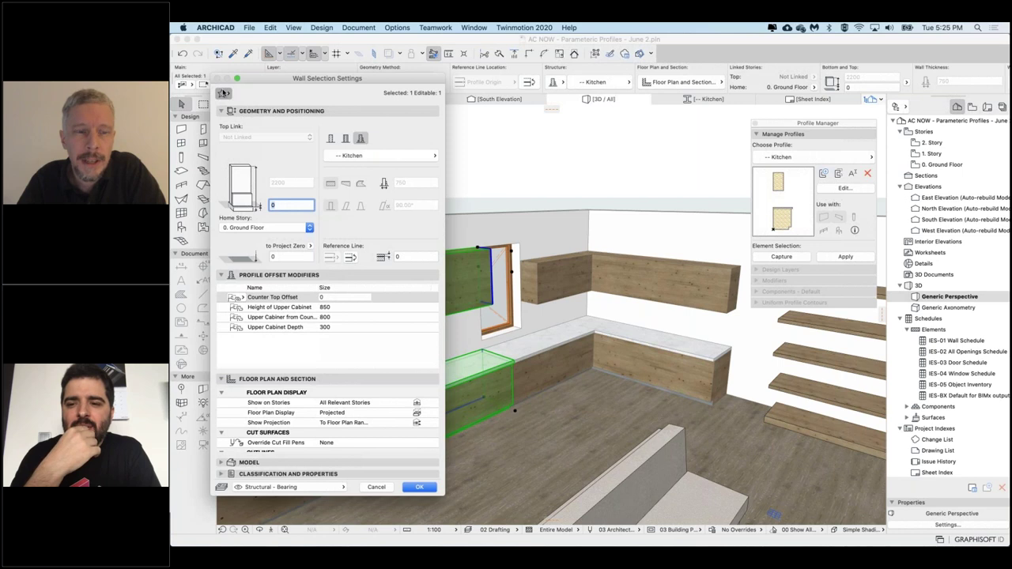
{"action": "left_click", "coordinate": [224, 93]}
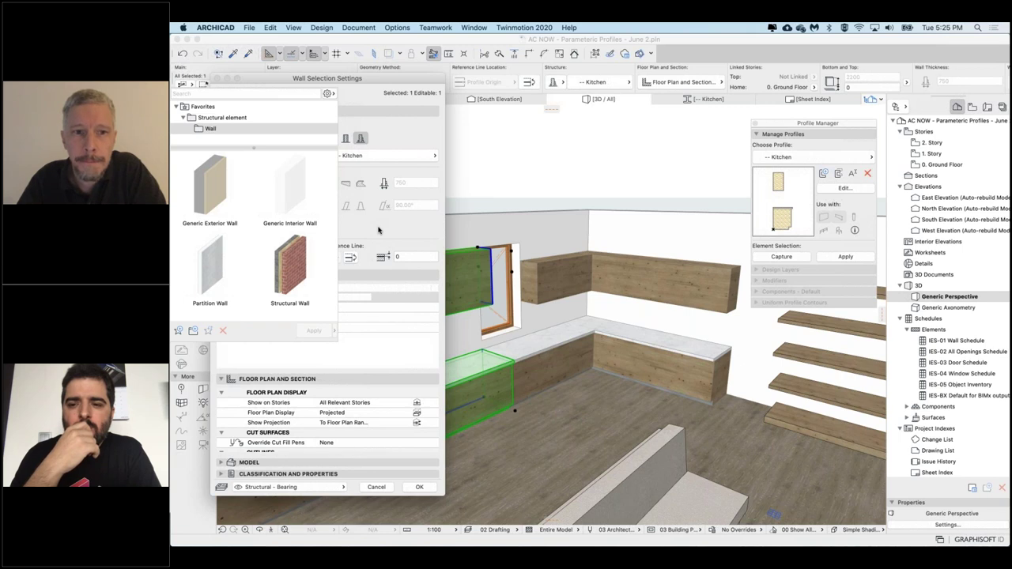
{"action": "left_click", "coordinate": [378, 231]}
{"action": "left_click_drag", "start_coordinate": [416, 83], "coordinate": [445, 84]}
{"action": "left_click", "coordinate": [406, 488]}
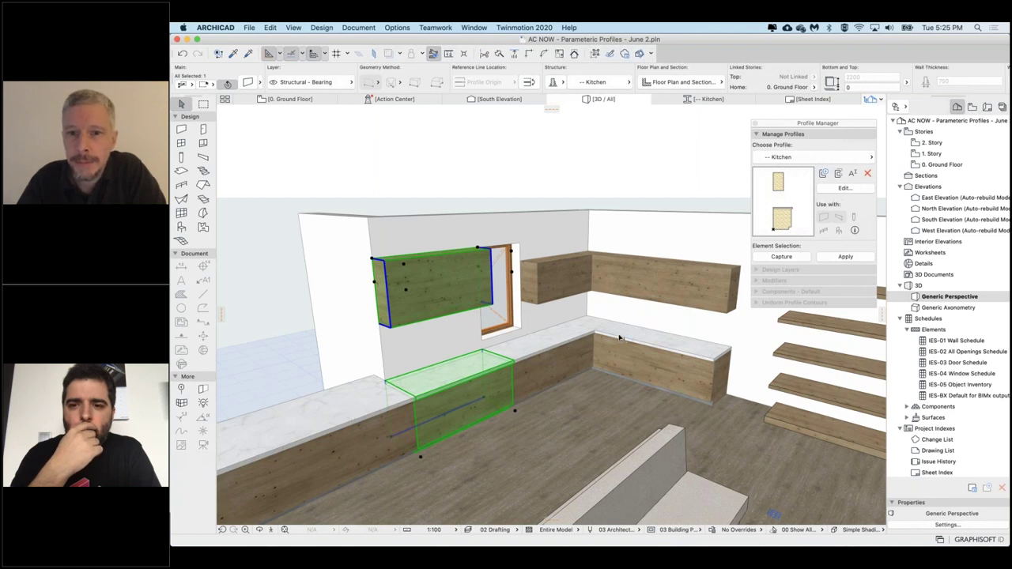
{"action": "mouse_move", "coordinate": [620, 337]}
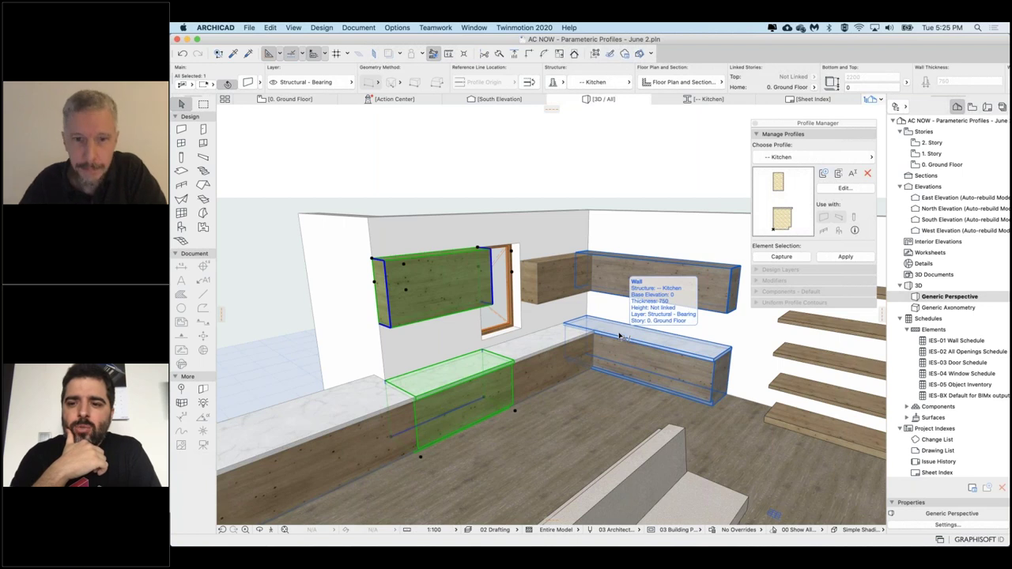
{"action": "key", "text": "Escape"}
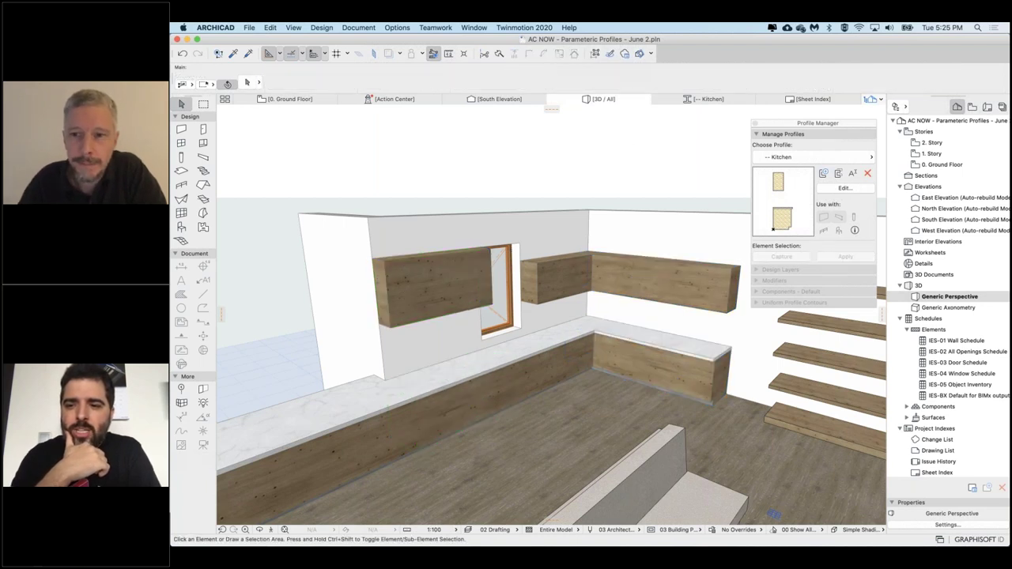
{"action": "middle_click_drag", "start_coordinate": [552, 317], "coordinate": [543, 308]}
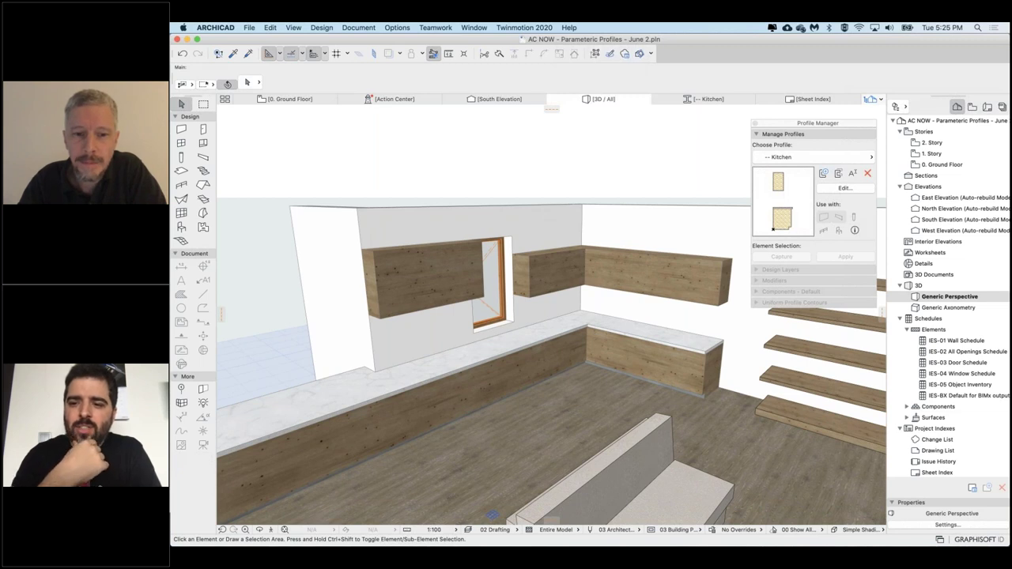
{"action": "scroll", "coordinate": [548, 218], "scroll_direction": "up", "scroll_amount": 3}
{"action": "middle_click_drag", "start_coordinate": [548, 315], "coordinate": [579, 290]}
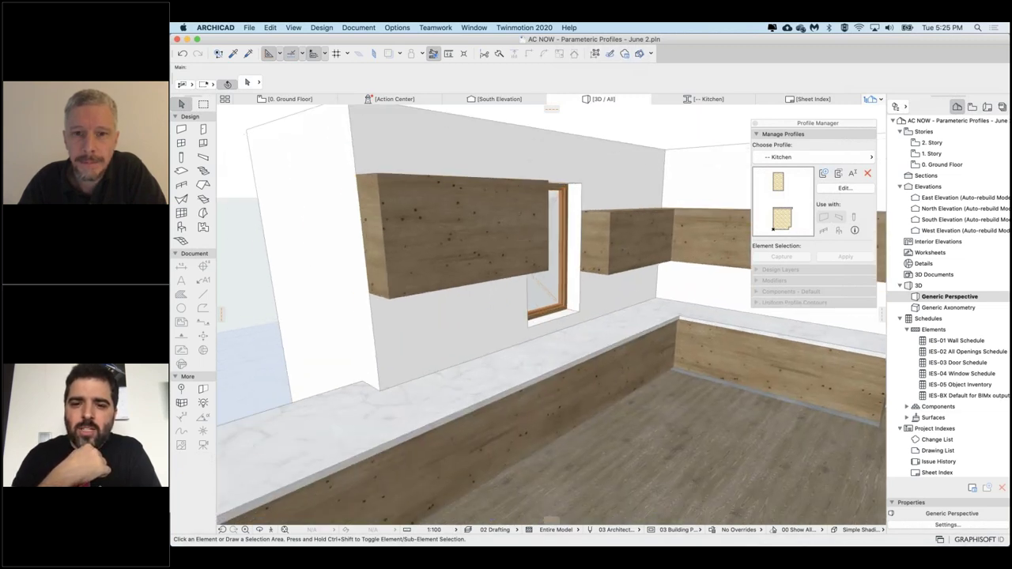
{"action": "left_click", "coordinate": [490, 202]}
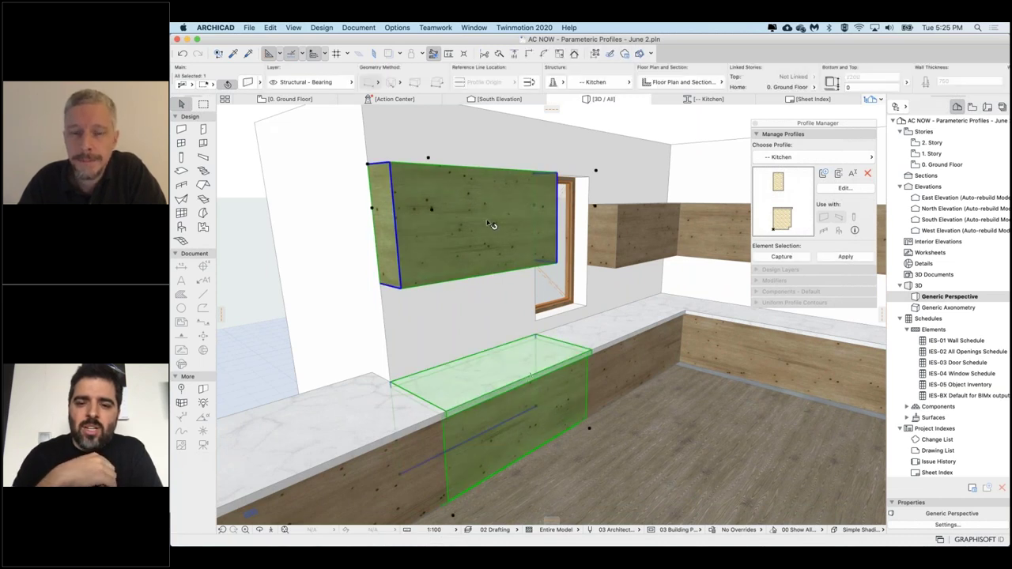
{"action": "mouse_move", "coordinate": [488, 227]}
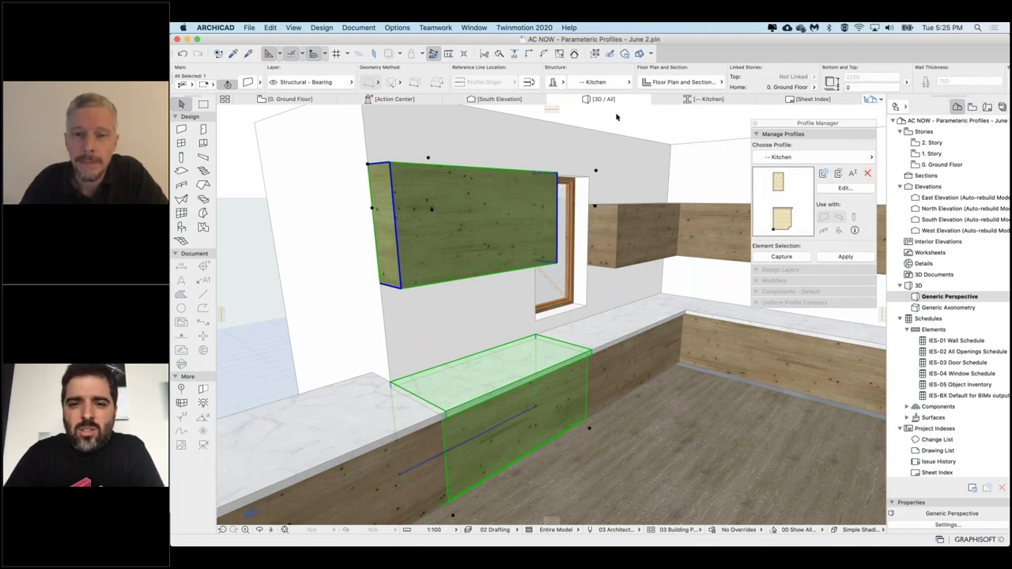
{"action": "left_click", "coordinate": [660, 120]}
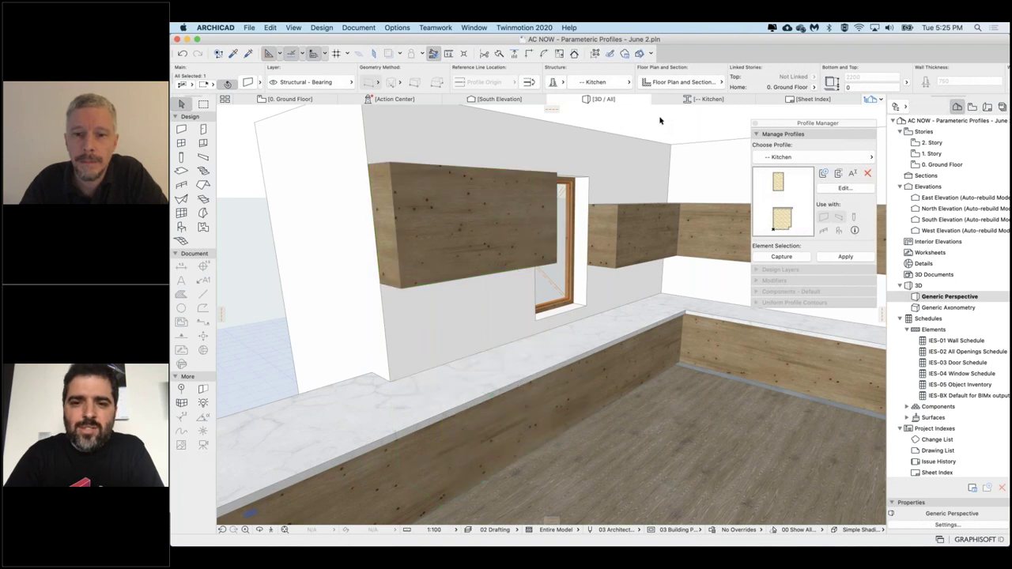
- Change the ARCHICAD classification of the raised upper cabinet's wall segment to Furniture
{"action": "left_click", "coordinate": [491, 221]}
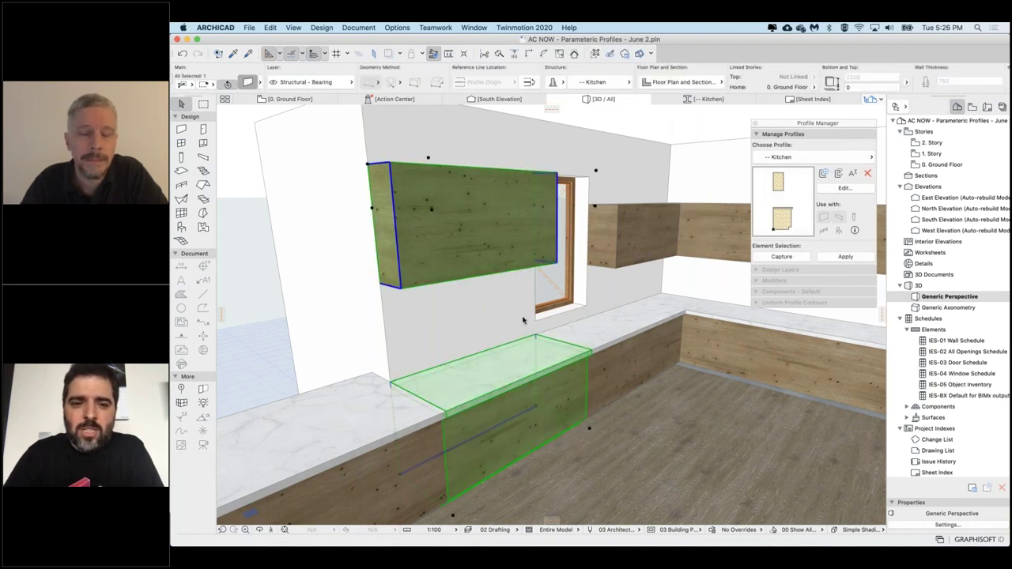
{"action": "key", "text": "super+t"}
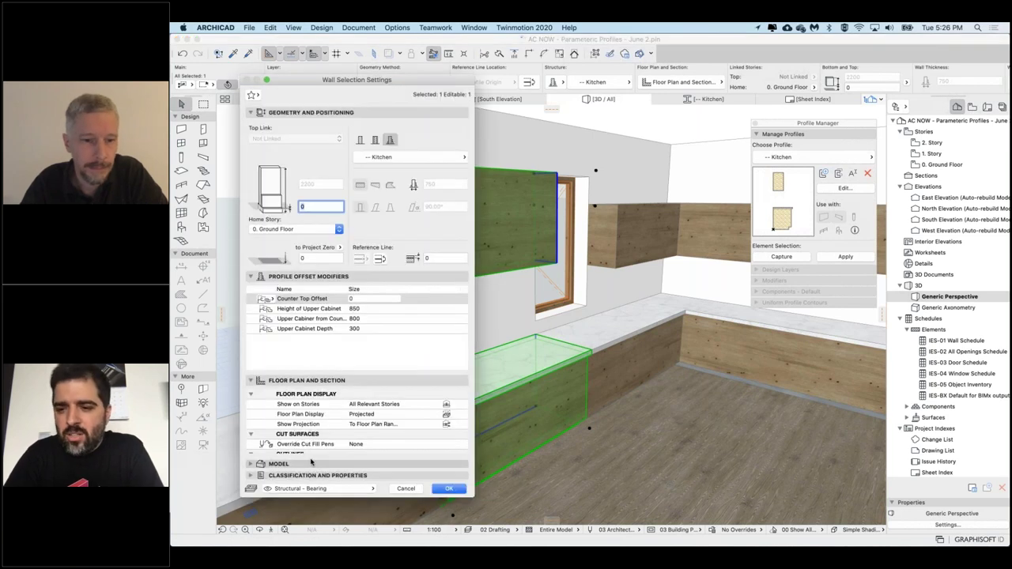
{"action": "left_click", "coordinate": [307, 476]}
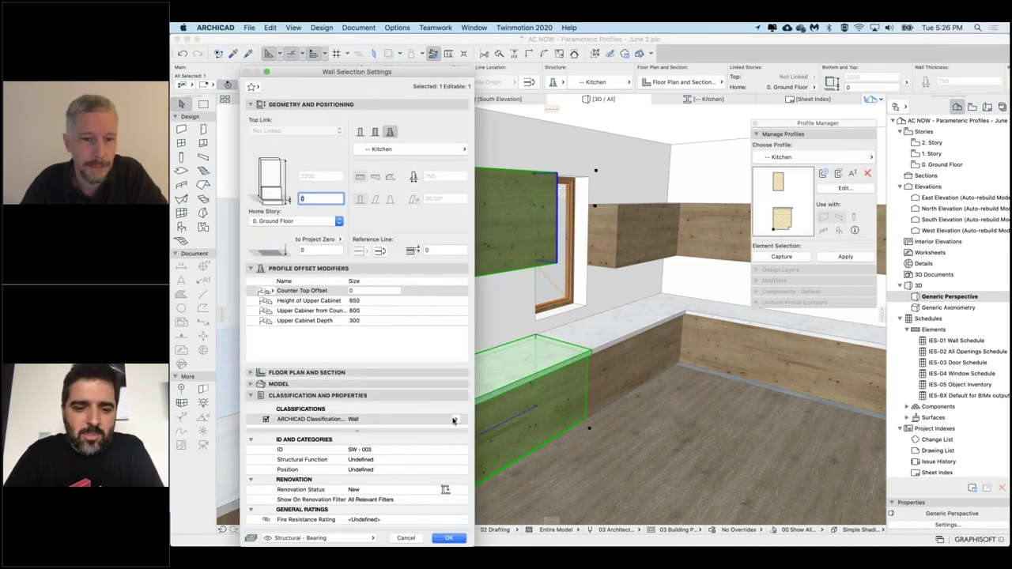
{"action": "left_click", "coordinate": [455, 419]}
{"action": "type", "text": "fur"}
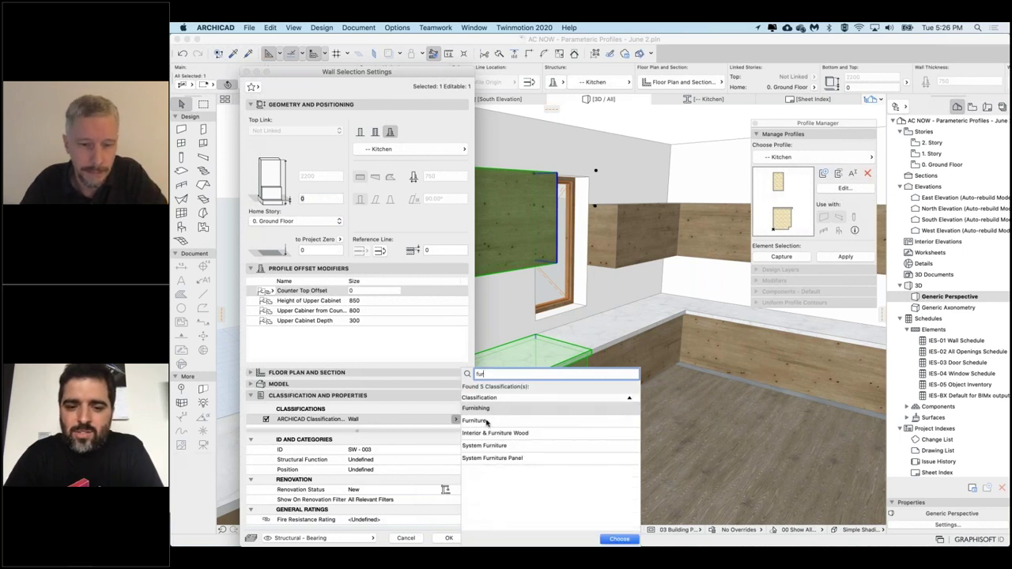
{"action": "left_click", "coordinate": [486, 422]}
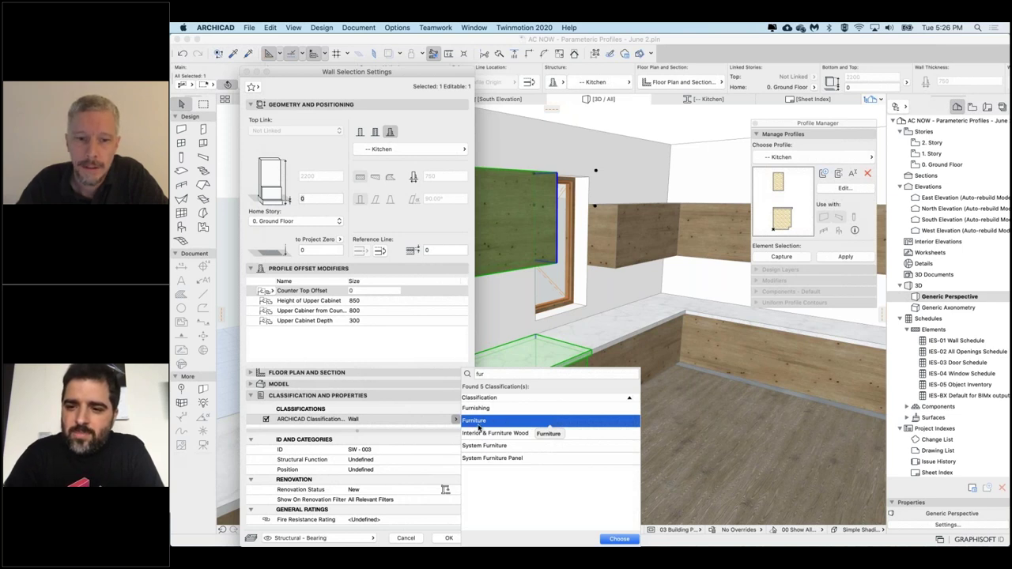
{"action": "left_click", "coordinate": [477, 427]}
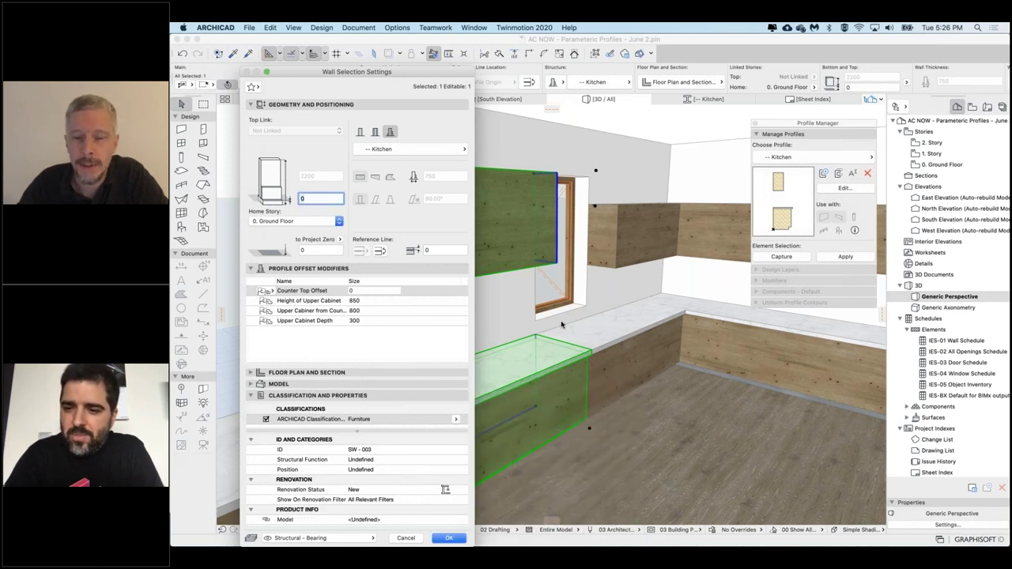
{"action": "left_click", "coordinate": [450, 539]}
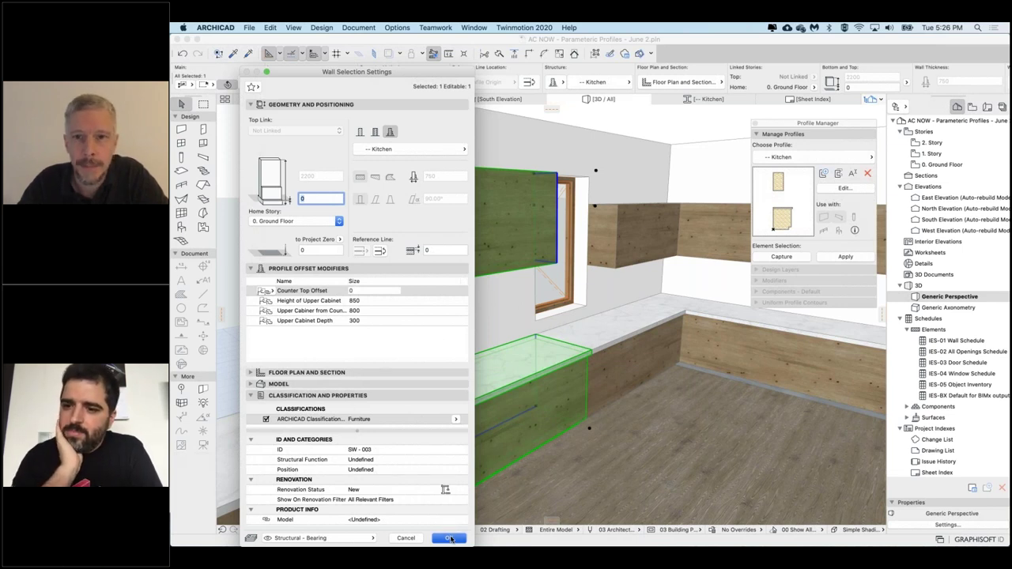
{"action": "key", "text": "Escape"}
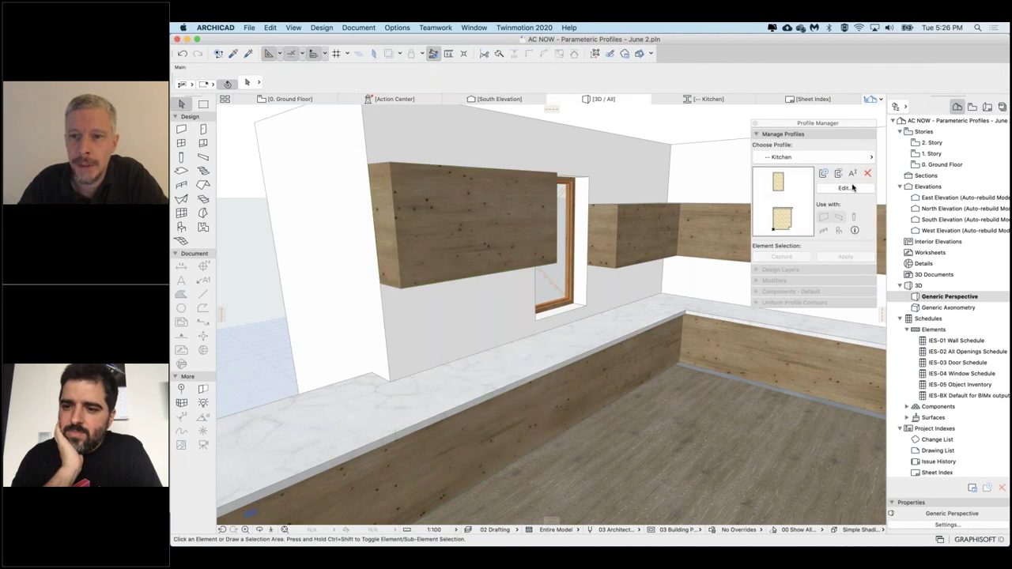
- Open the Kitchen profile for editing and check the component types available for the upper cabinet fill, keeping it as Core
{"action": "double_click", "coordinate": [768, 202]}
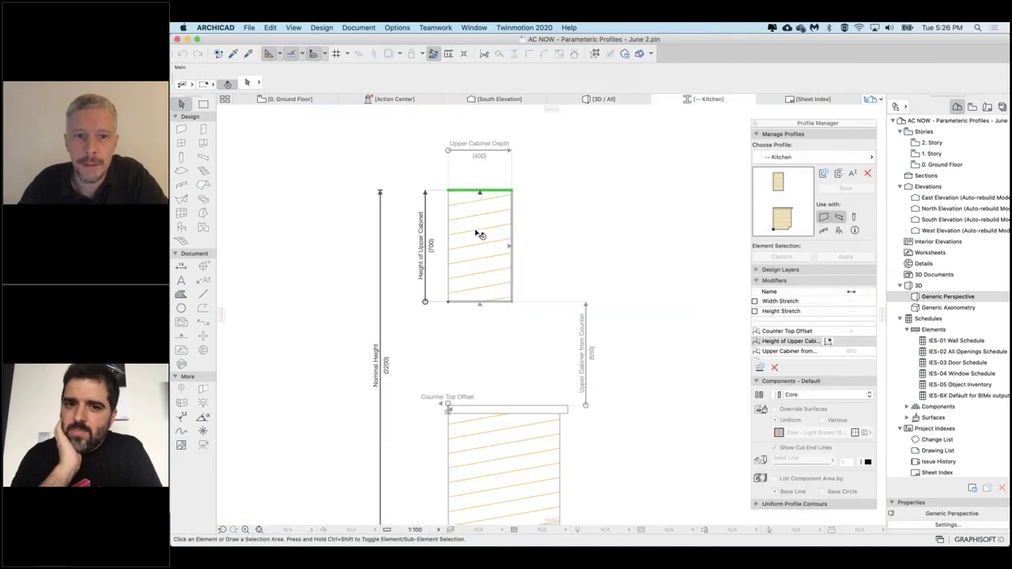
{"action": "left_click", "coordinate": [478, 234]}
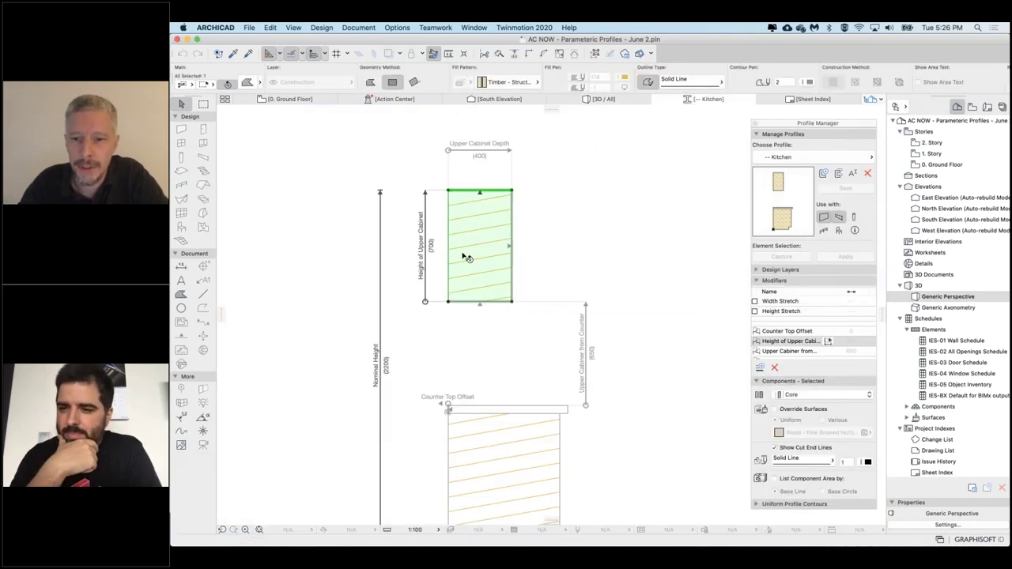
{"action": "left_click", "coordinate": [787, 395]}
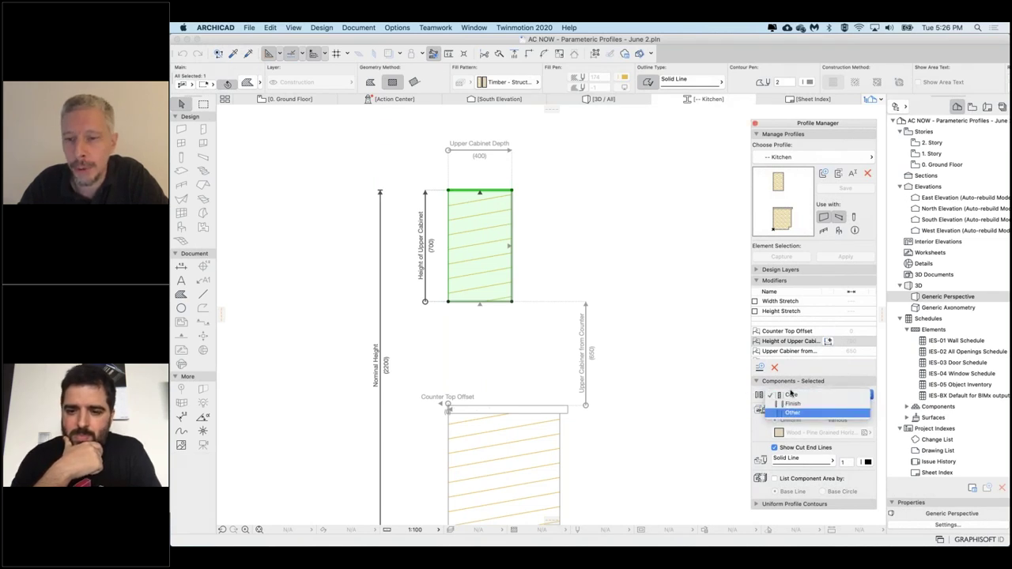
{"action": "left_click", "coordinate": [760, 401]}
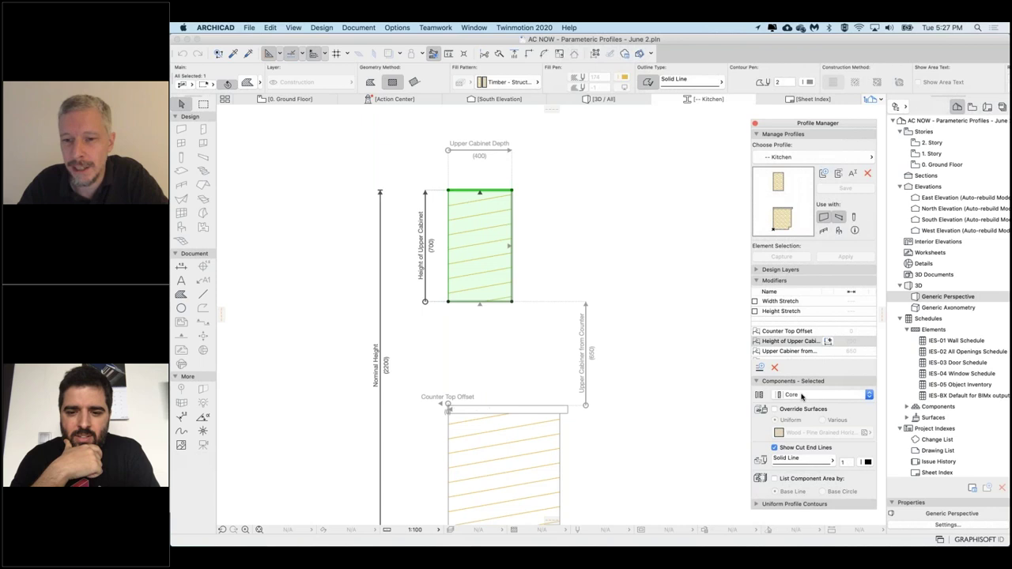
{"action": "left_click", "coordinate": [802, 395]}
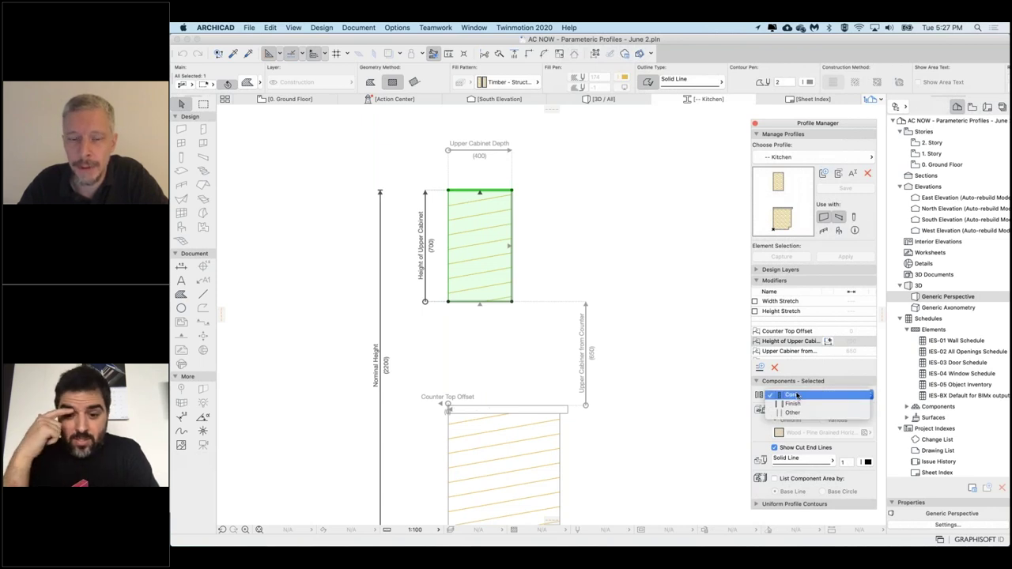
{"action": "left_click", "coordinate": [795, 394]}
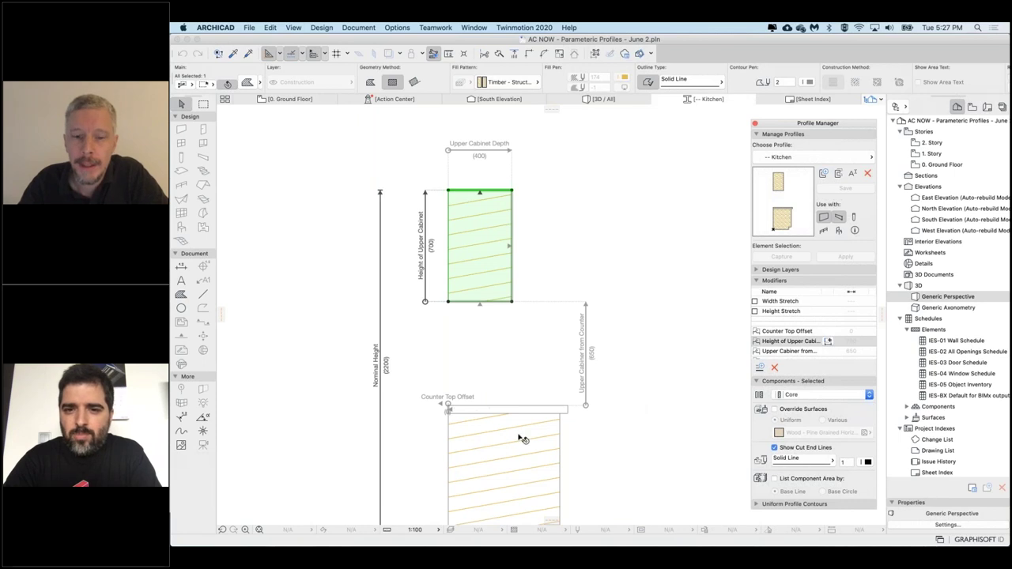
- Look at the Custom Edge Settings for the front edge of the countertop fill and leave them without changes
{"action": "scroll", "coordinate": [522, 439], "scroll_direction": "up", "scroll_amount": 5}
{"action": "scroll", "coordinate": [522, 439], "scroll_direction": "down", "scroll_amount": 3}
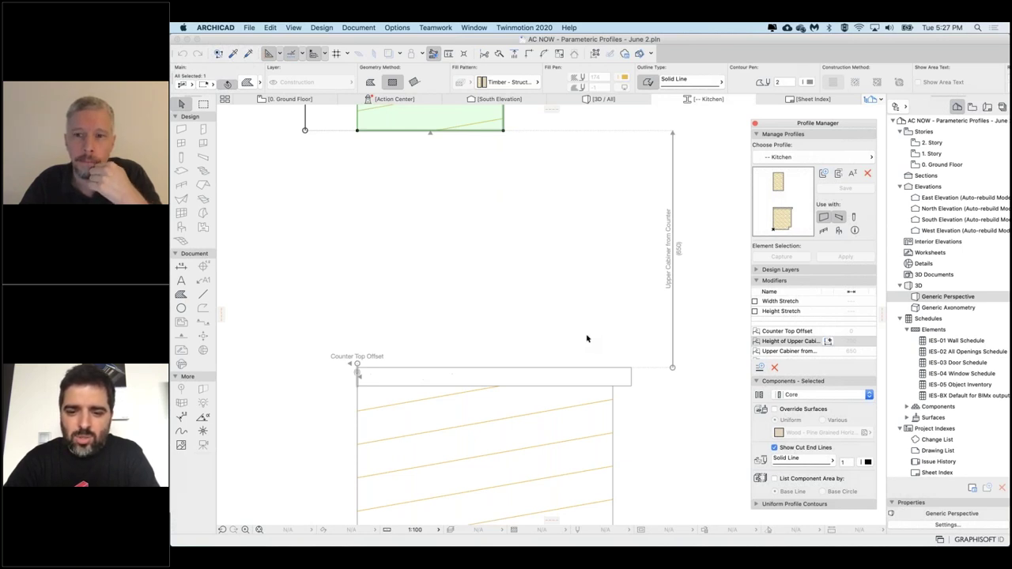
{"action": "scroll", "coordinate": [632, 380], "scroll_direction": "down", "scroll_amount": 1}
{"action": "left_click", "coordinate": [632, 372]}
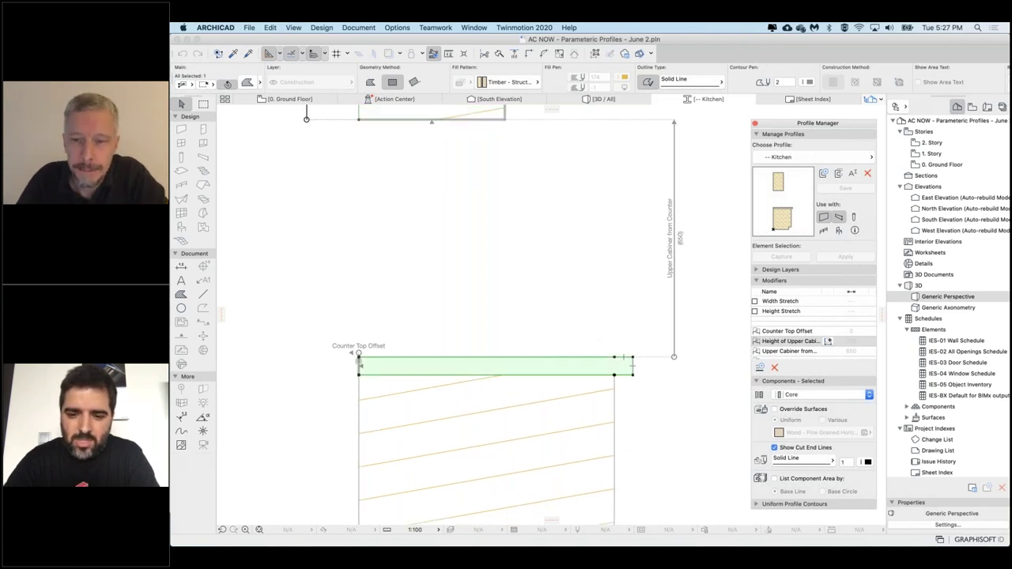
{"action": "left_click", "coordinate": [633, 367]}
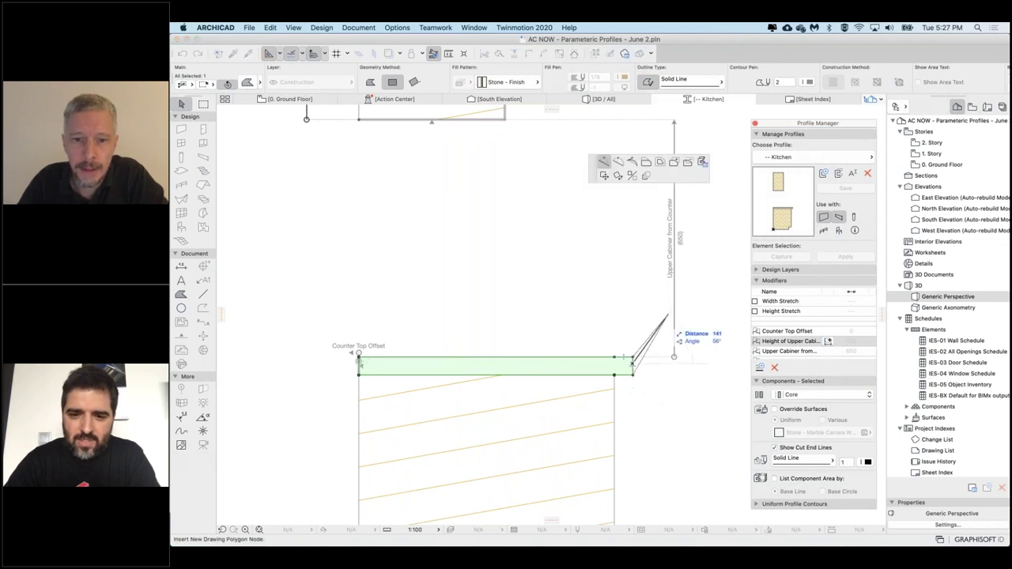
{"action": "left_click", "coordinate": [703, 162]}
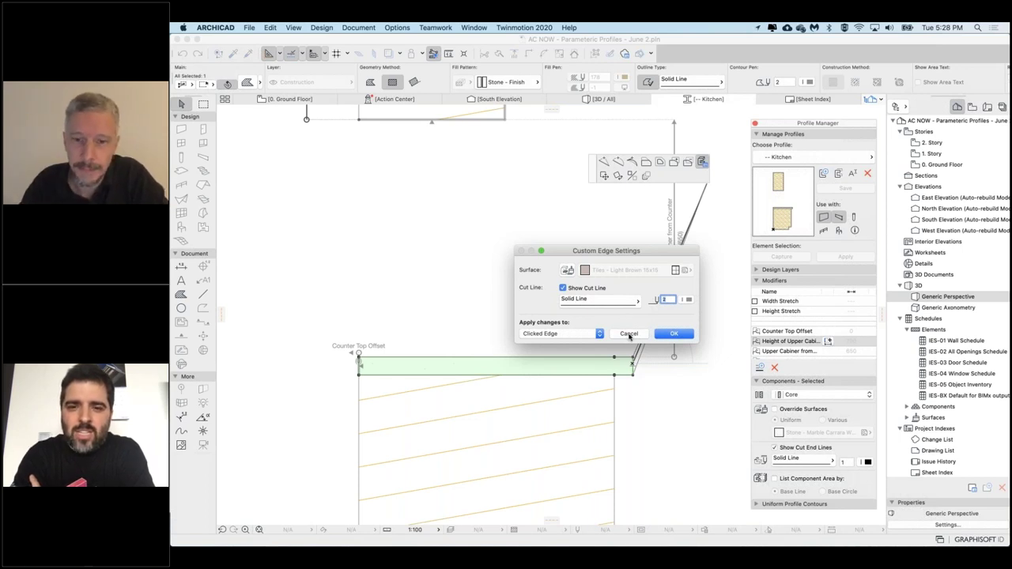
{"action": "left_click", "coordinate": [630, 335]}
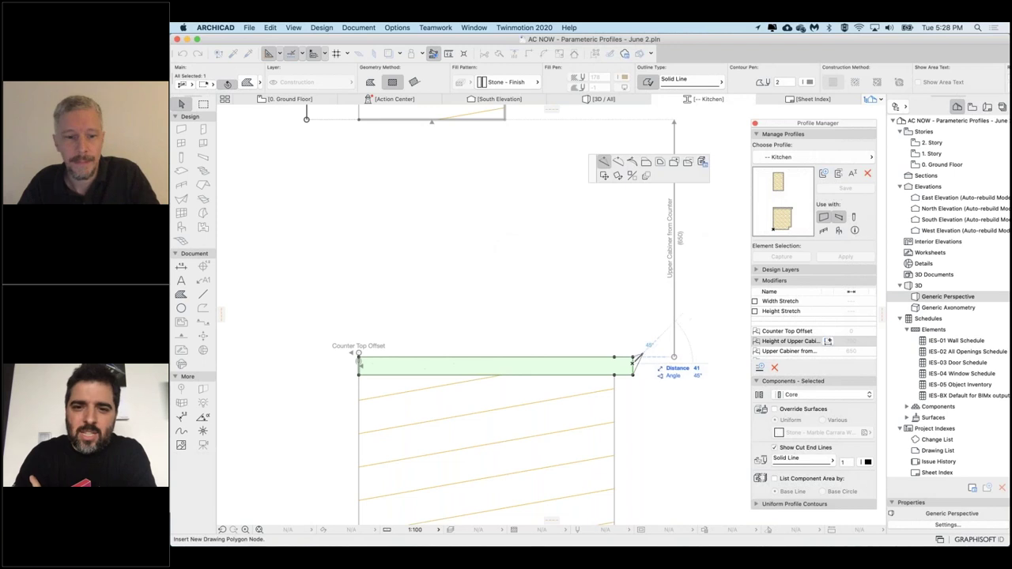
{"action": "left_click", "coordinate": [637, 330]}
{"action": "left_click", "coordinate": [596, 363]}
{"action": "left_click", "coordinate": [599, 364]}
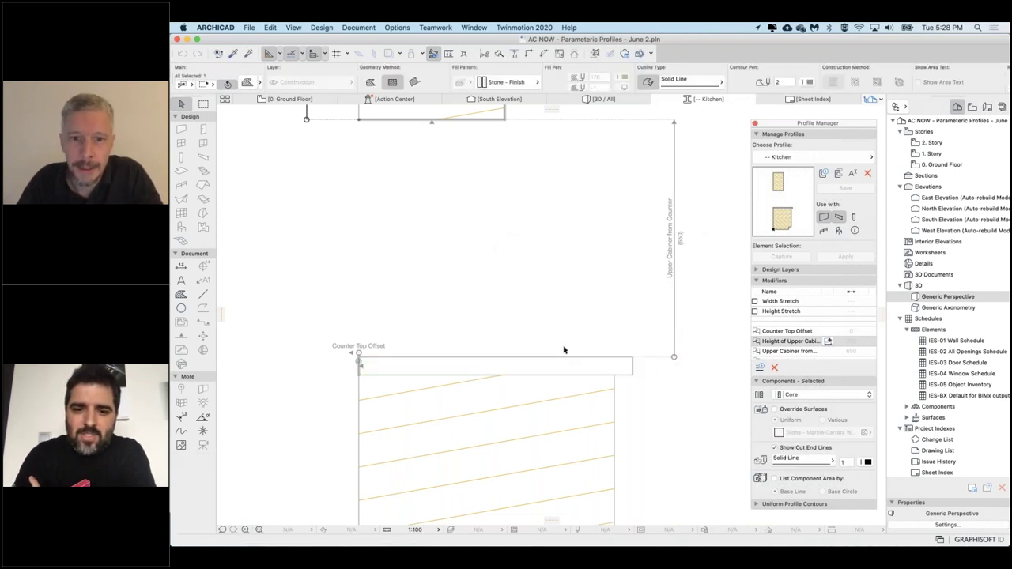
- Place a copy of the countertop fill above the original, about 197 mm away at an angle of about 116°
{"action": "left_click", "coordinate": [581, 365]}
{"action": "key", "text": "shift+super+d"}
{"action": "left_click", "coordinate": [590, 362]}
{"action": "left_click_drag", "start_coordinate": [558, 301], "coordinate": [553, 298], "text": "alt"}
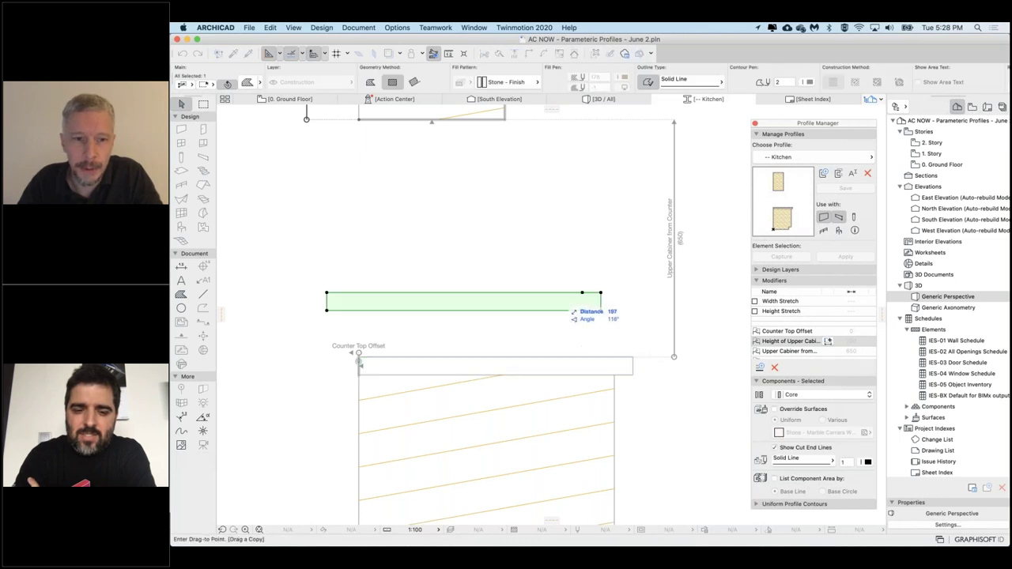
{"action": "key", "text": "Escape"}
- Override the surface of the copied countertop fill uniformly with Stone - Marble Black
{"action": "left_click", "coordinate": [579, 364]}
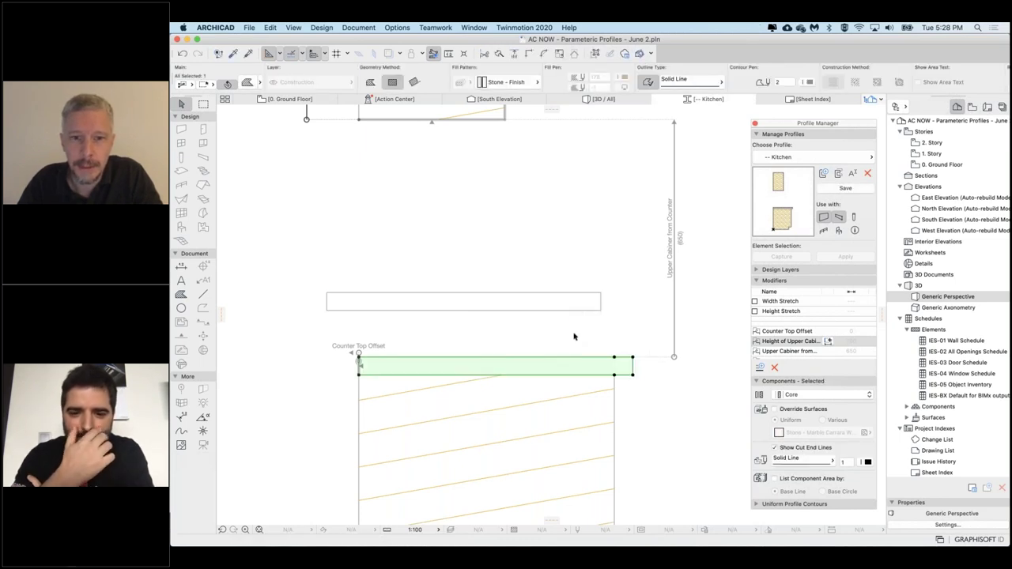
{"action": "left_click", "coordinate": [572, 304]}
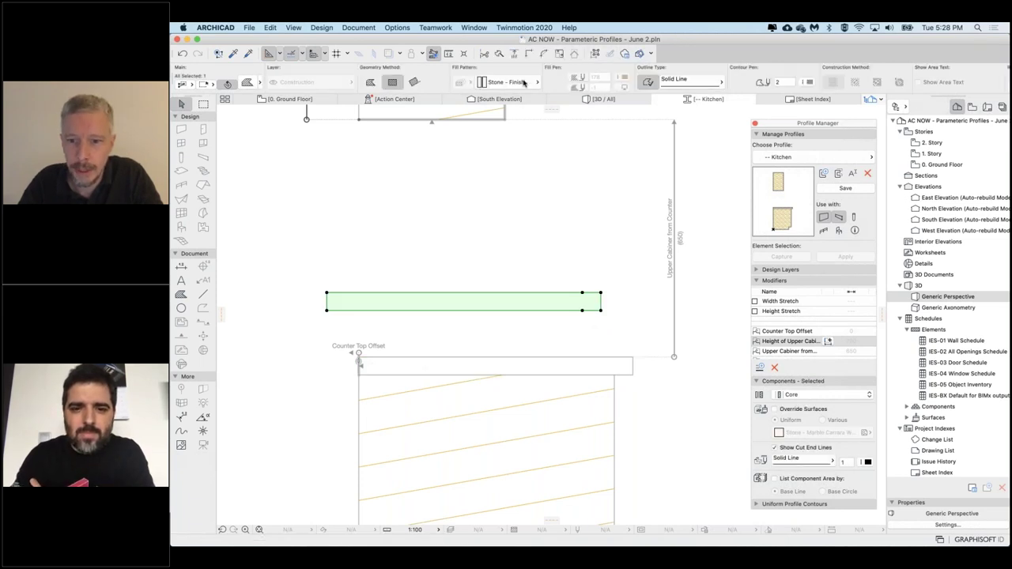
{"action": "left_click", "coordinate": [777, 410]}
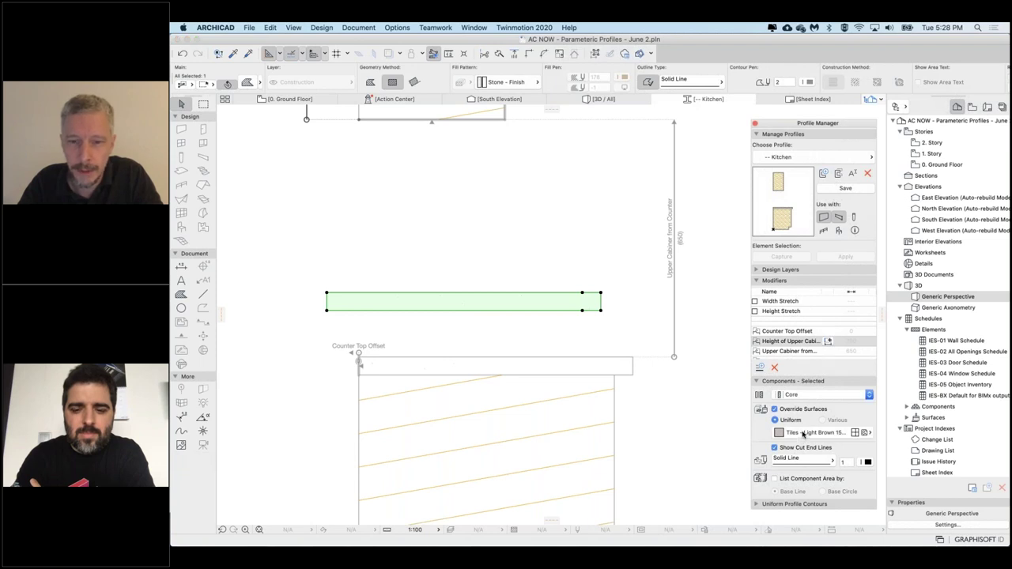
{"action": "left_click", "coordinate": [803, 434]}
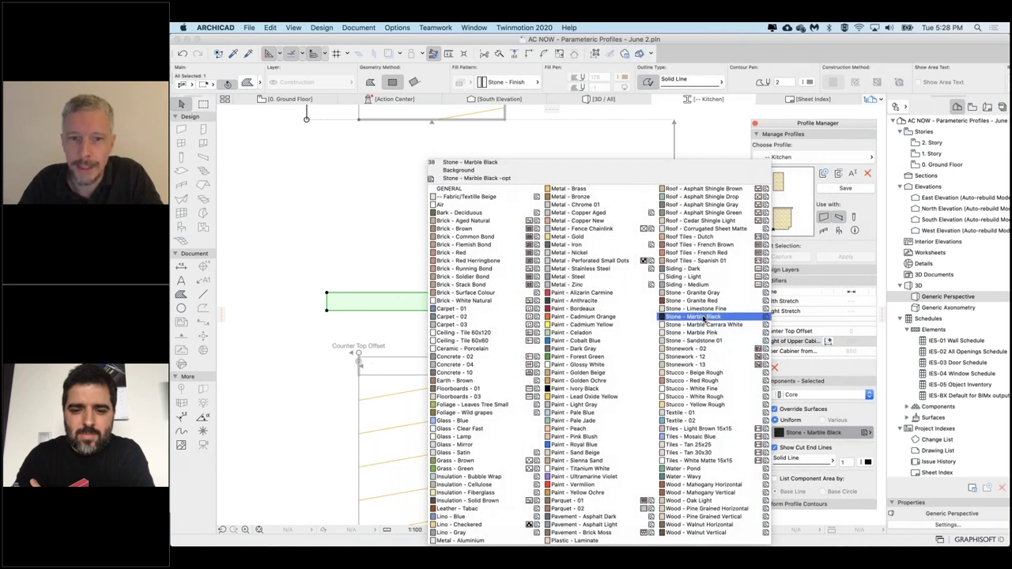
{"action": "left_click", "coordinate": [704, 317]}
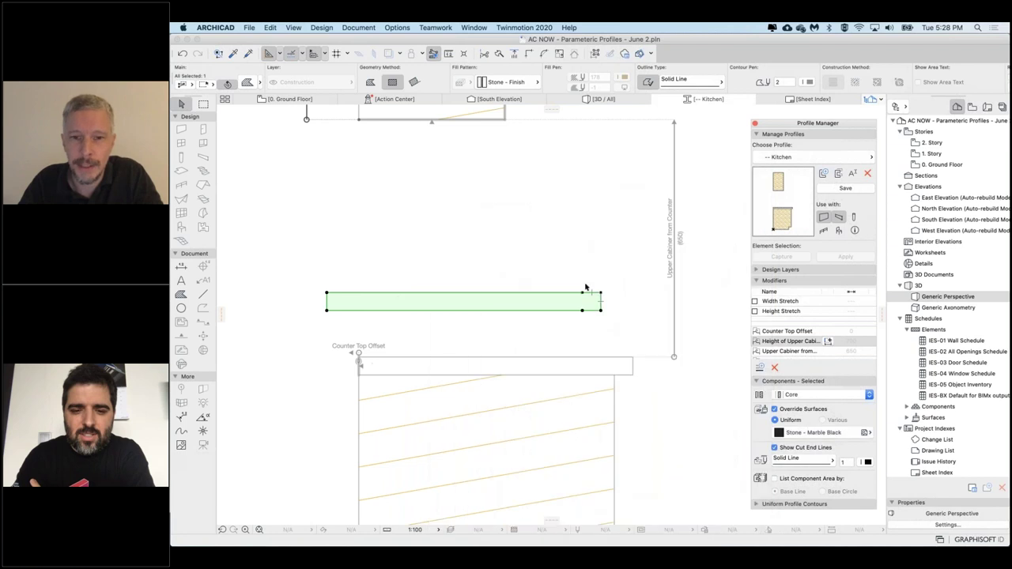
{"action": "left_click", "coordinate": [610, 319]}
- Add an offset modifier named Marble Light thickness between the upper and lower edges of the original countertop fill
{"action": "scroll", "coordinate": [807, 332], "scroll_direction": "down", "scroll_amount": 1}
{"action": "left_click", "coordinate": [760, 368]}
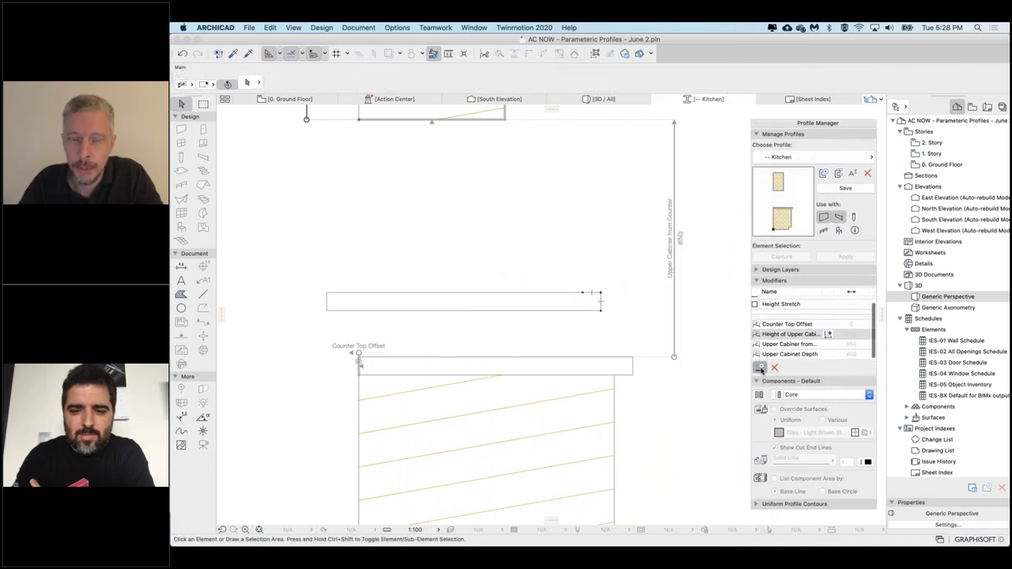
{"action": "type", "text": "M"}
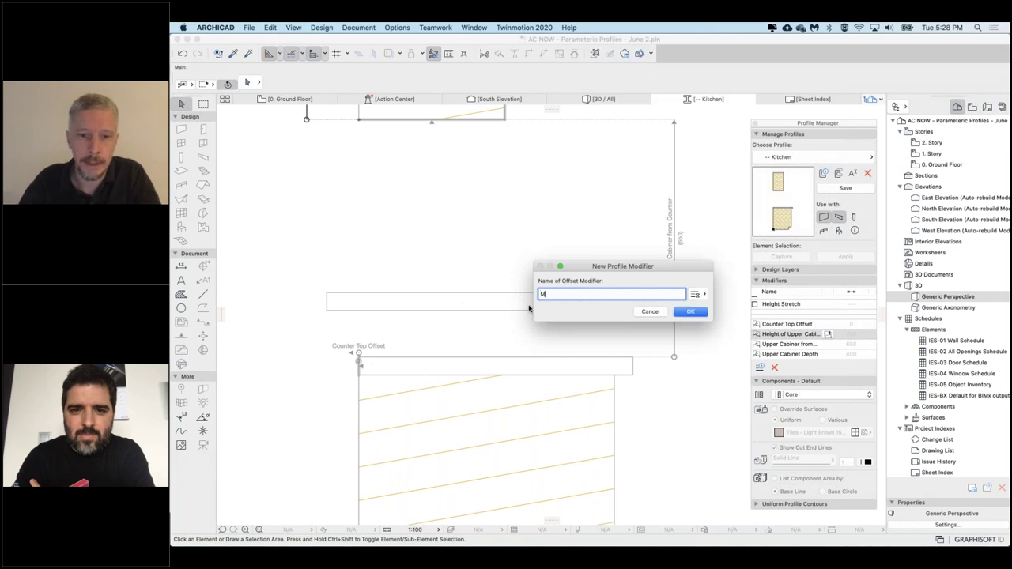
{"action": "type", "text": "irble "}
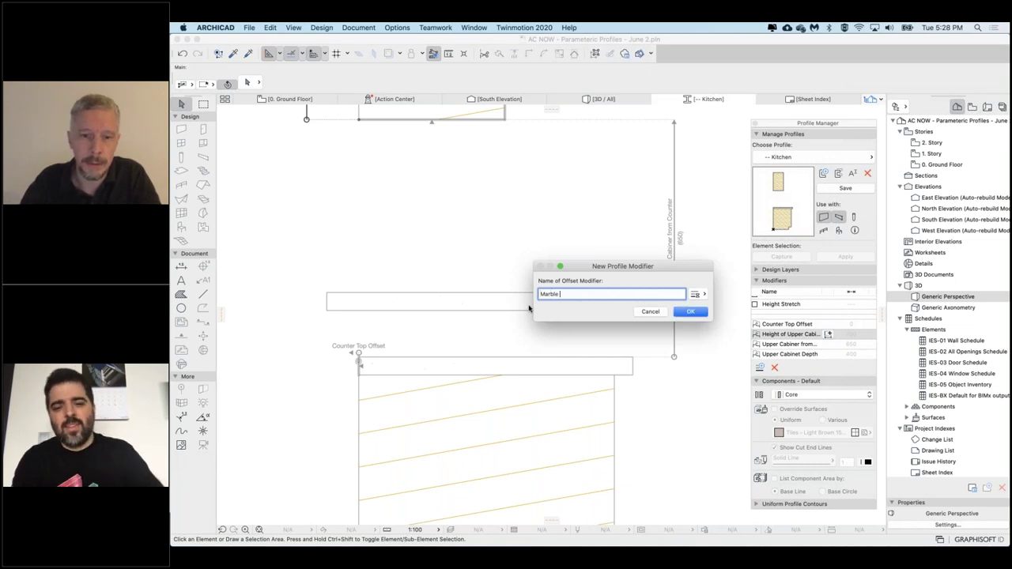
{"action": "type", "text": "Light thickness"}
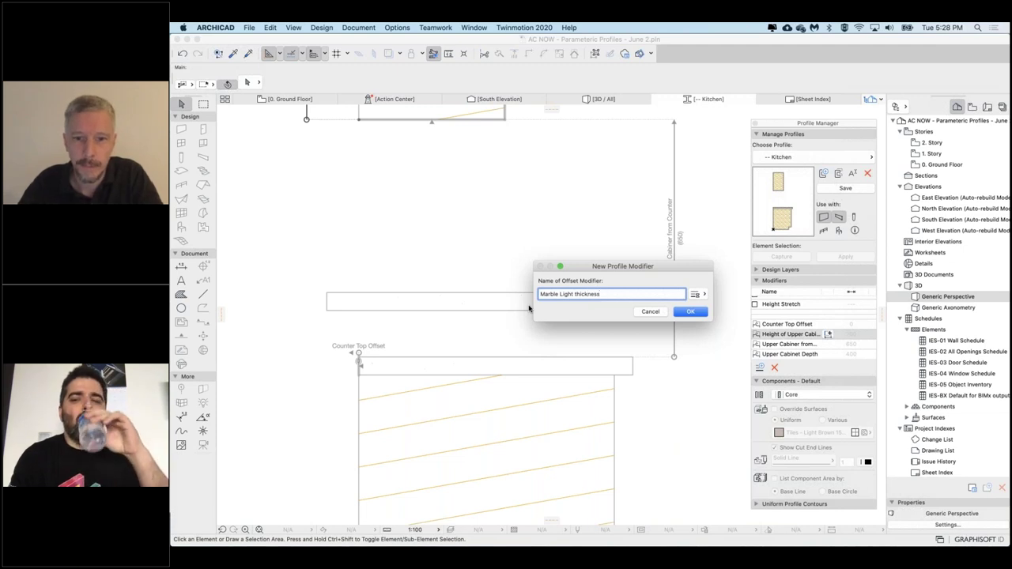
{"action": "key", "text": "Return"}
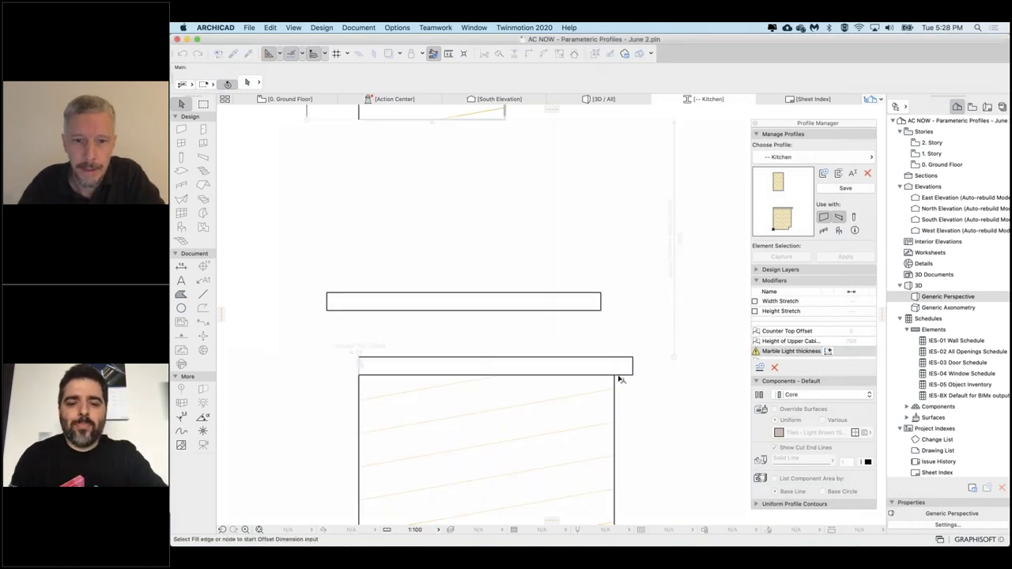
{"action": "left_click", "coordinate": [599, 360]}
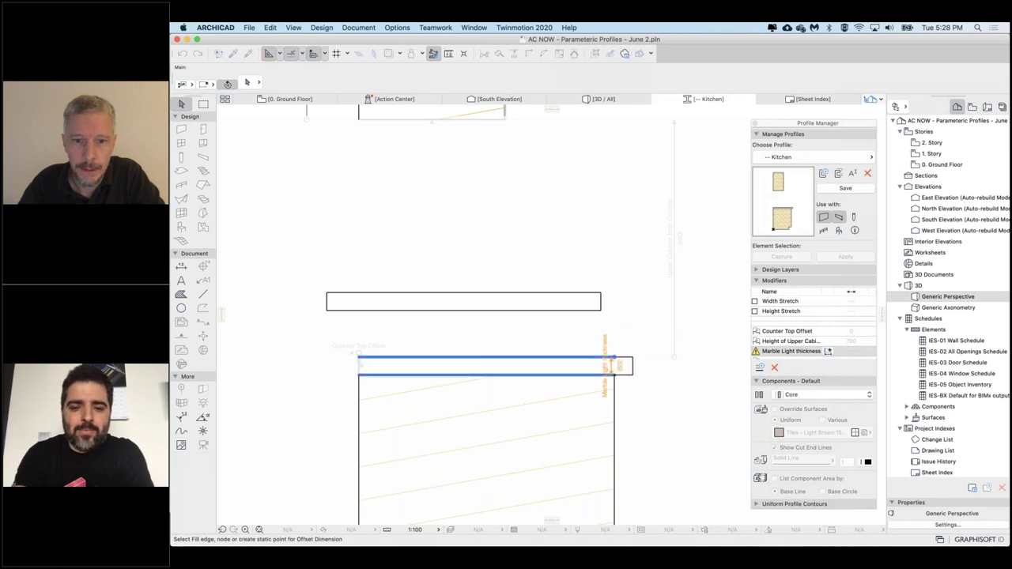
{"action": "left_click", "coordinate": [661, 374]}
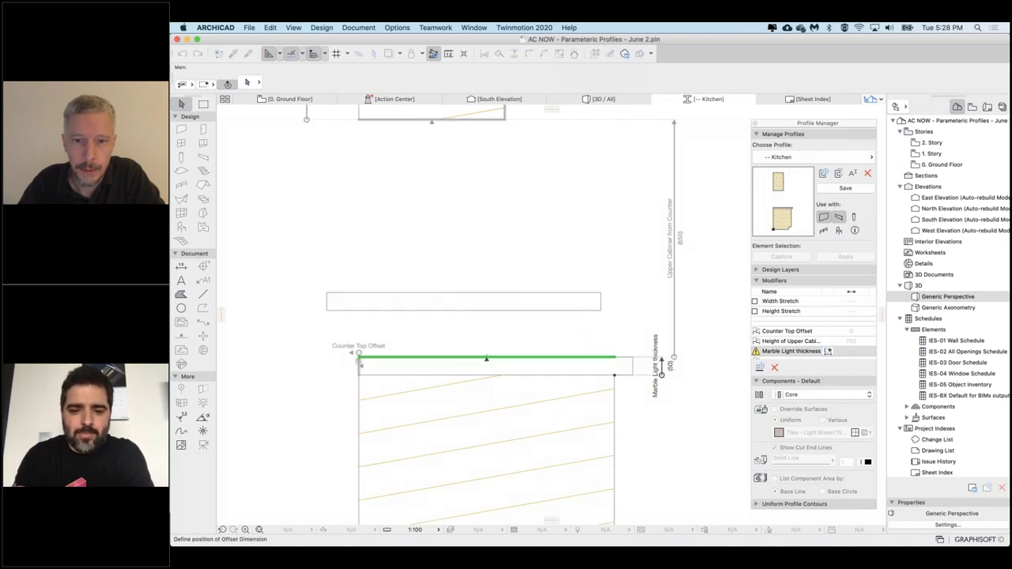
- Extend the Marble Light thickness modifier to the short front portion of the original countertop's upper edge
{"action": "left_click", "coordinate": [628, 360]}
{"action": "left_click", "coordinate": [627, 360]}
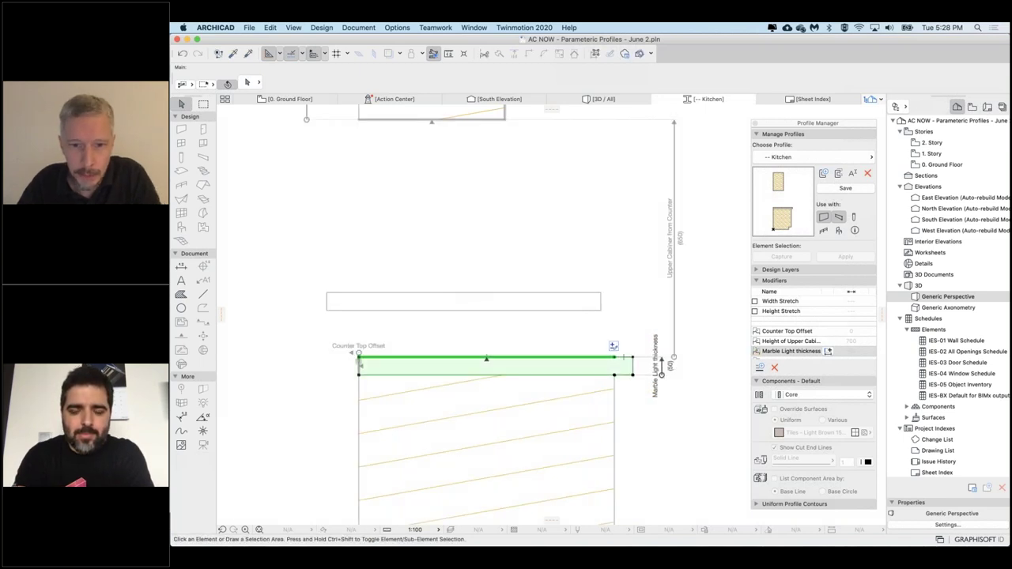
{"action": "left_click", "coordinate": [633, 361]}
{"action": "left_click", "coordinate": [633, 359]}
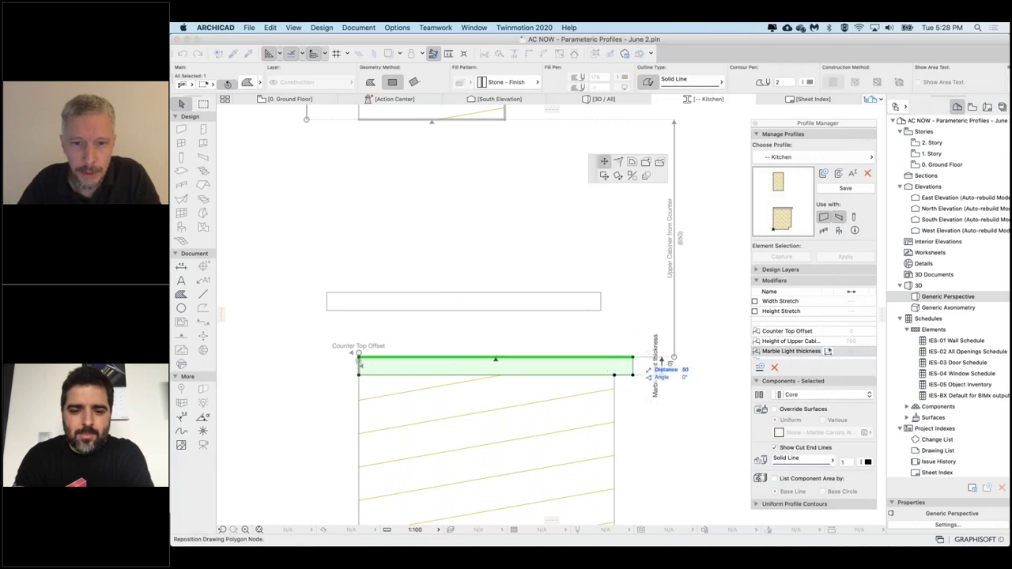
{"action": "left_click", "coordinate": [632, 375]}
{"action": "left_click", "coordinate": [576, 326]}
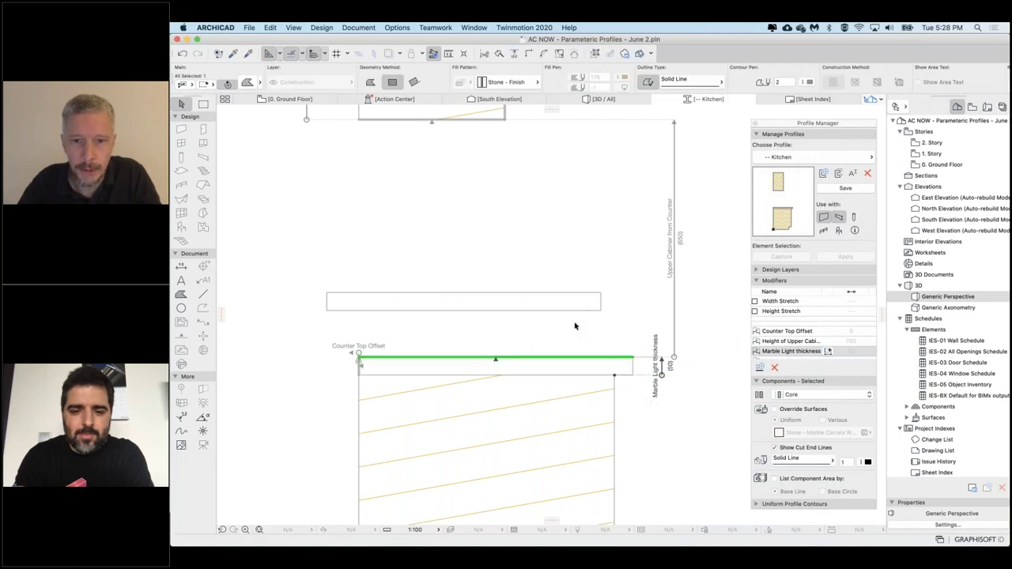
- Add an offset modifier named Marble Dark thickness between the upper and lower edges of the black marble countertop copy
{"action": "left_click", "coordinate": [572, 302]}
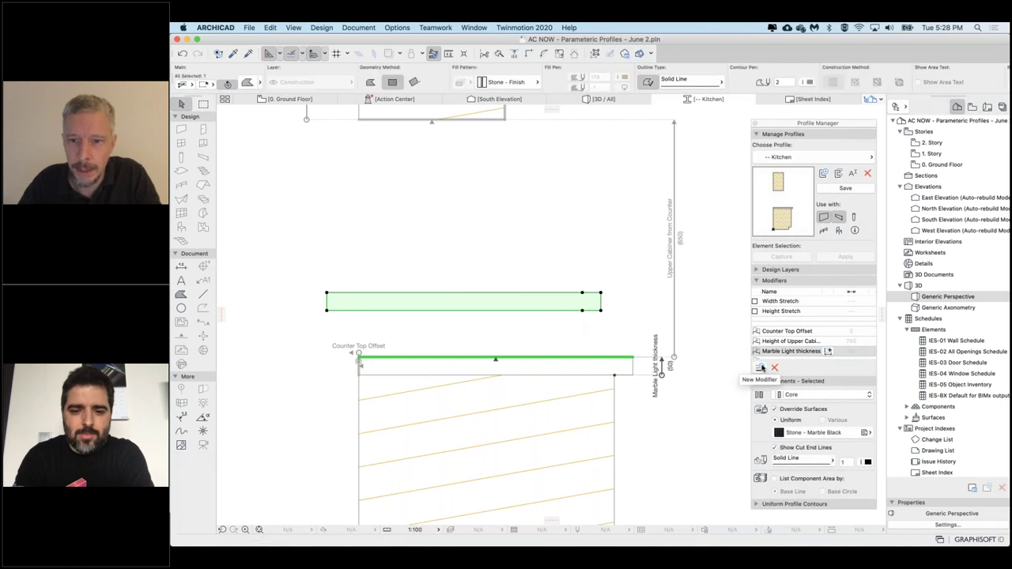
{"action": "left_click", "coordinate": [761, 368]}
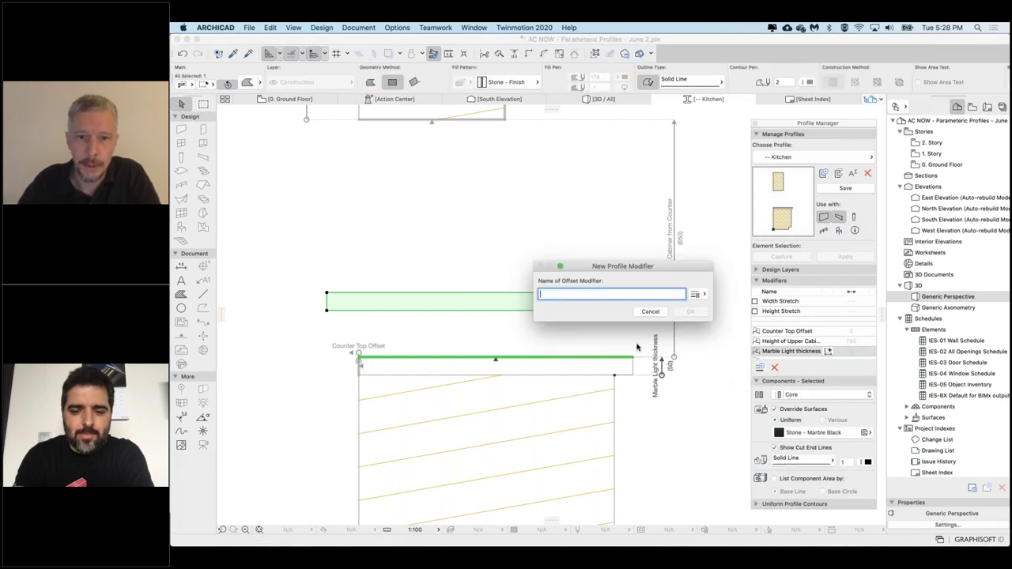
{"action": "type", "text": "Marble D"}
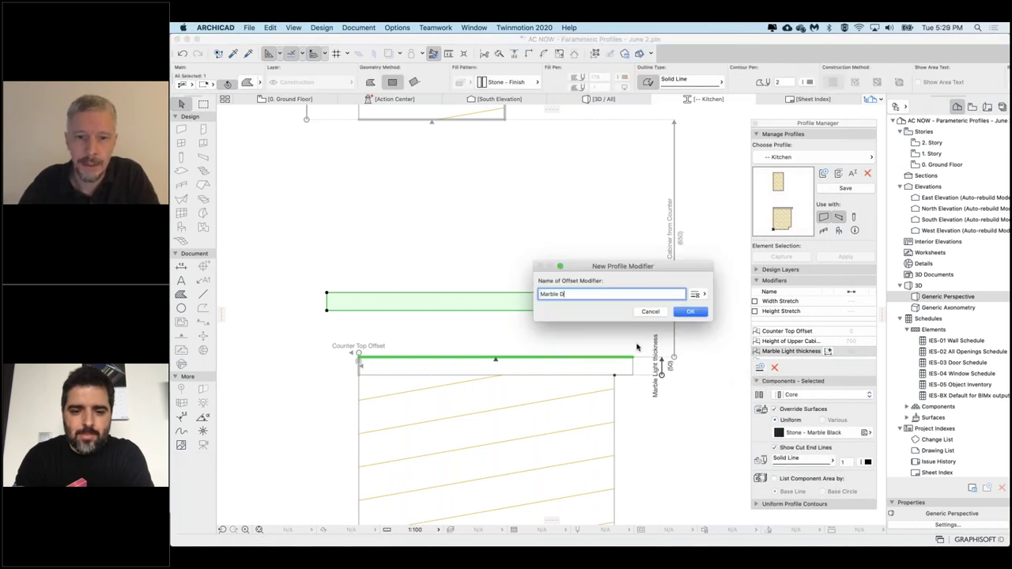
{"action": "type", "text": "ark thickness"}
{"action": "left_click", "coordinate": [693, 313]}
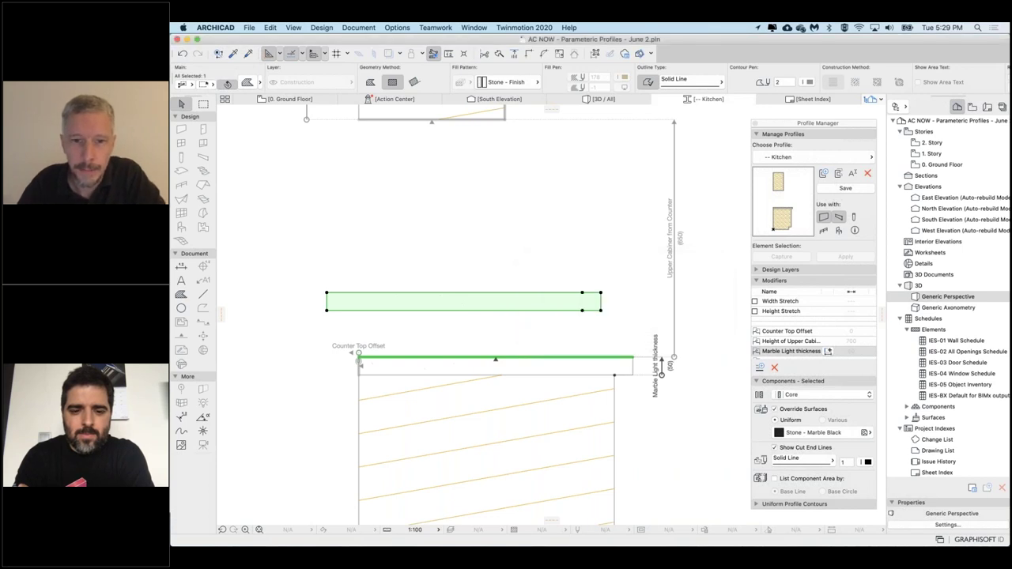
{"action": "left_click", "coordinate": [599, 295]}
{"action": "left_click", "coordinate": [632, 301]}
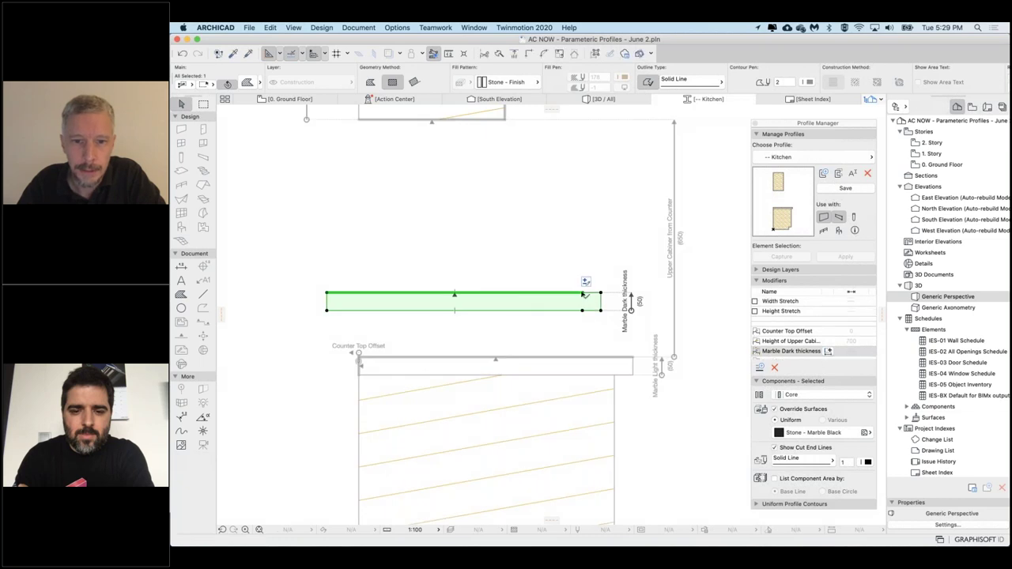
- Extend the Marble Dark thickness modifier to the short front portion of the black marble countertop's upper edge
{"action": "left_click", "coordinate": [583, 292]}
{"action": "left_click", "coordinate": [601, 294]}
{"action": "scroll", "coordinate": [792, 316], "scroll_direction": "down", "scroll_amount": 3}
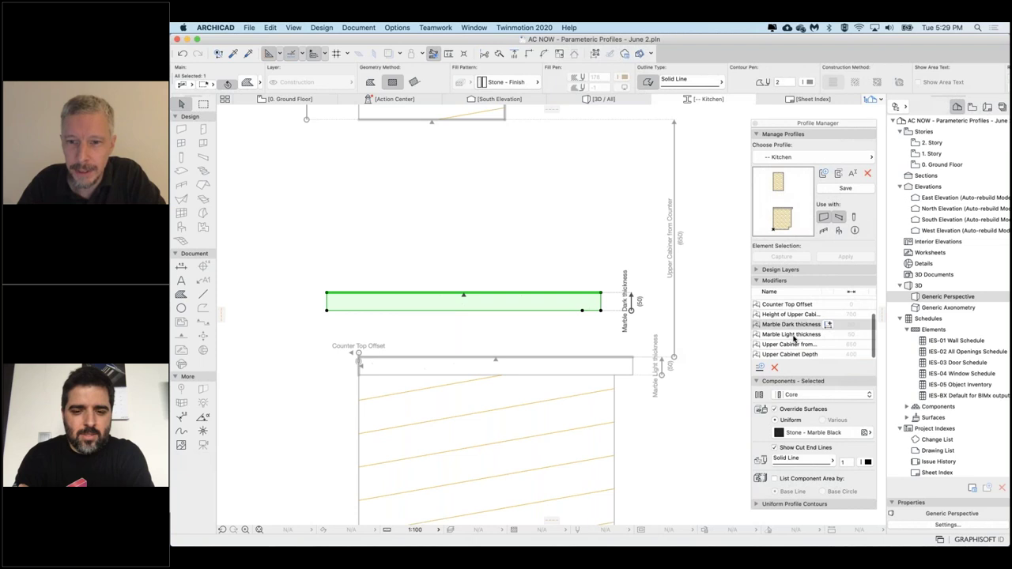
{"action": "scroll", "coordinate": [794, 305], "scroll_direction": "up", "scroll_amount": 1}
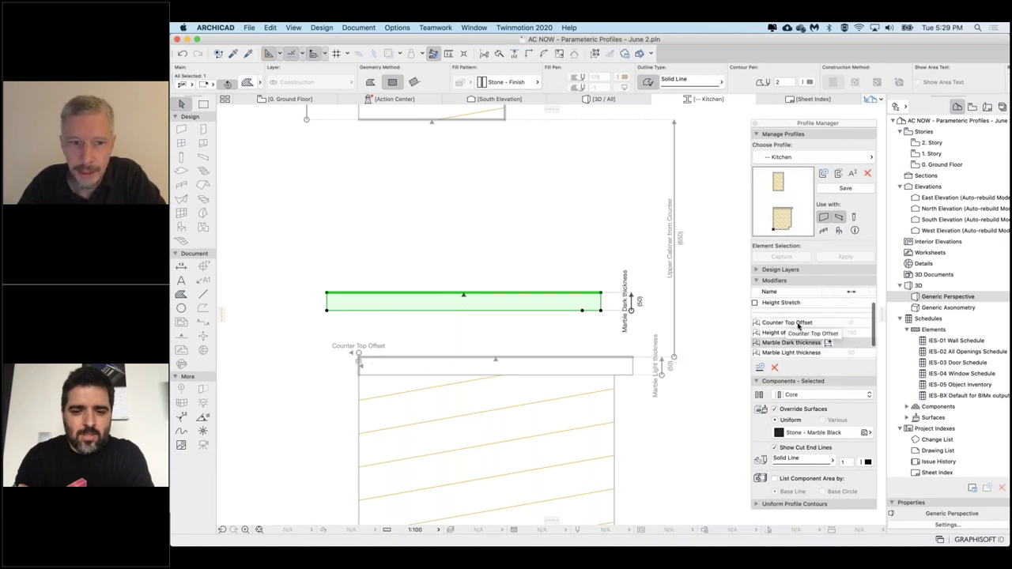
- Extend the Counter Top Offset modifier to the front edge of the black marble countertop copy, measured from the base cabinet's upper front corner
{"action": "left_click", "coordinate": [815, 323]}
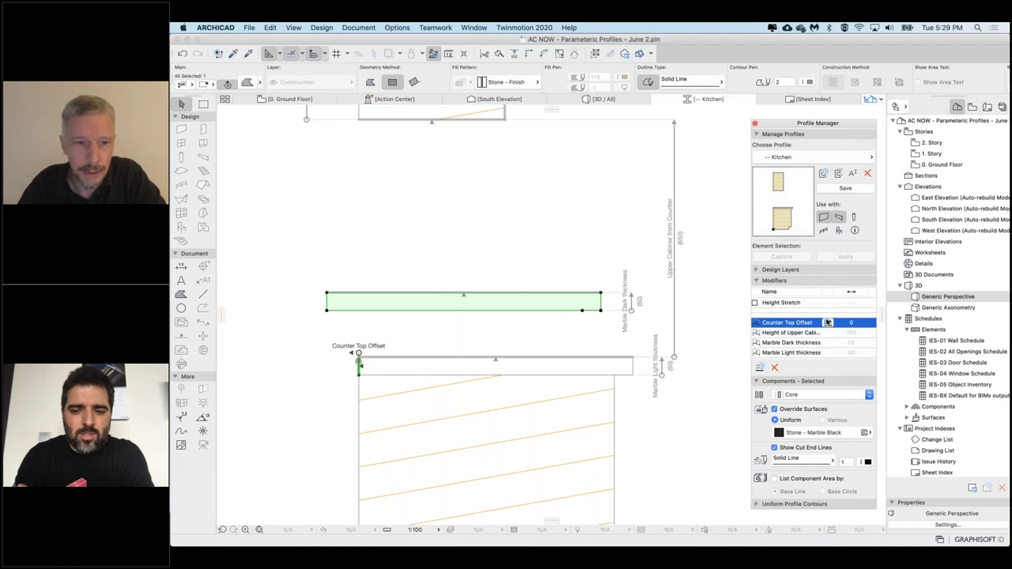
{"action": "left_click", "coordinate": [827, 323]}
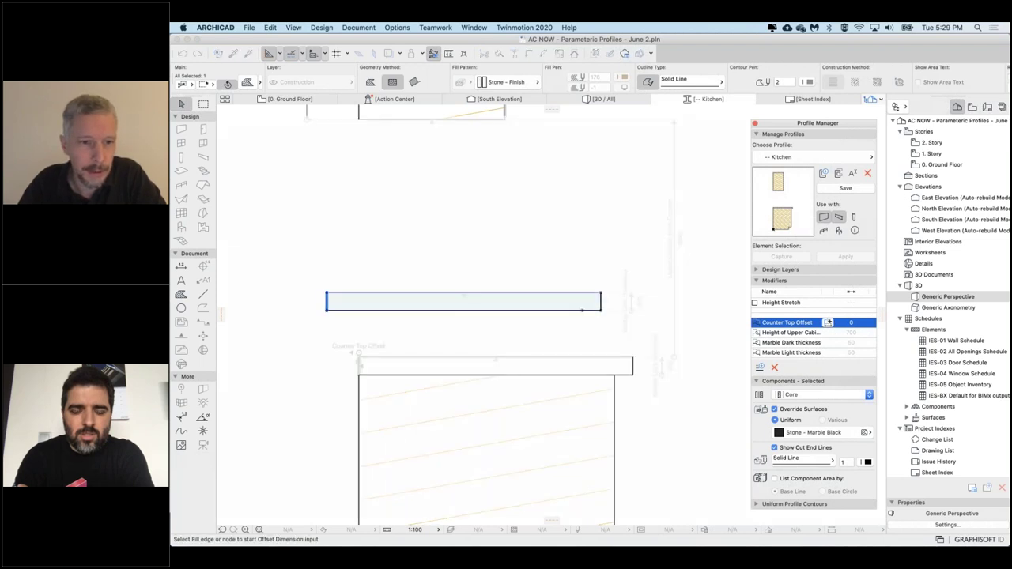
{"action": "left_click", "coordinate": [328, 309]}
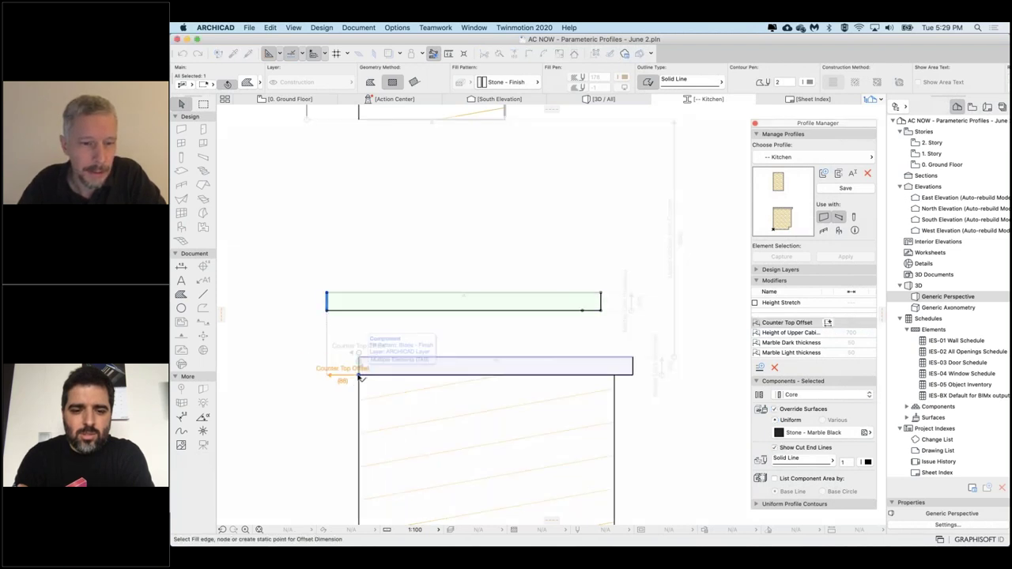
{"action": "left_click", "coordinate": [360, 378]}
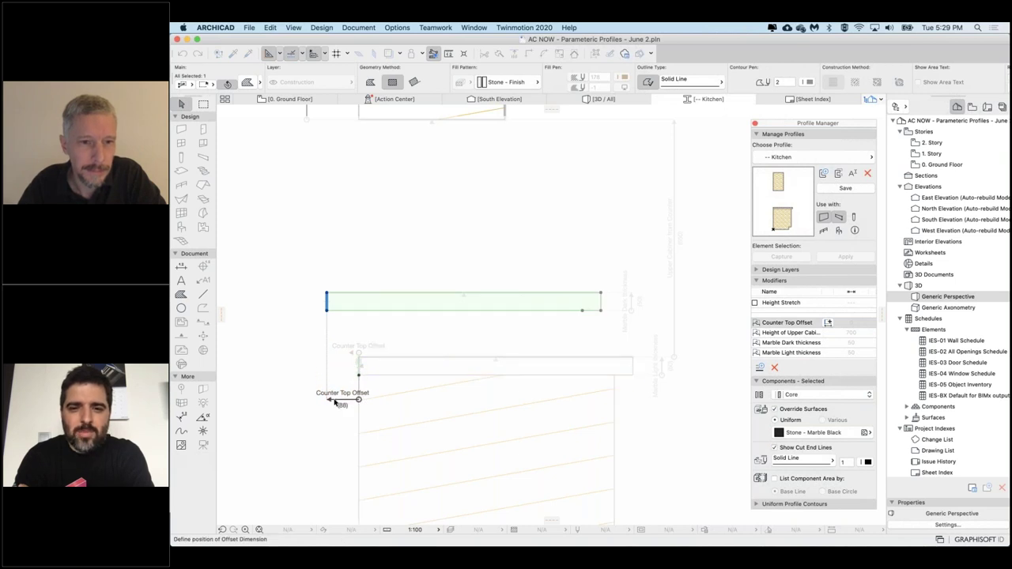
{"action": "left_click", "coordinate": [334, 401]}
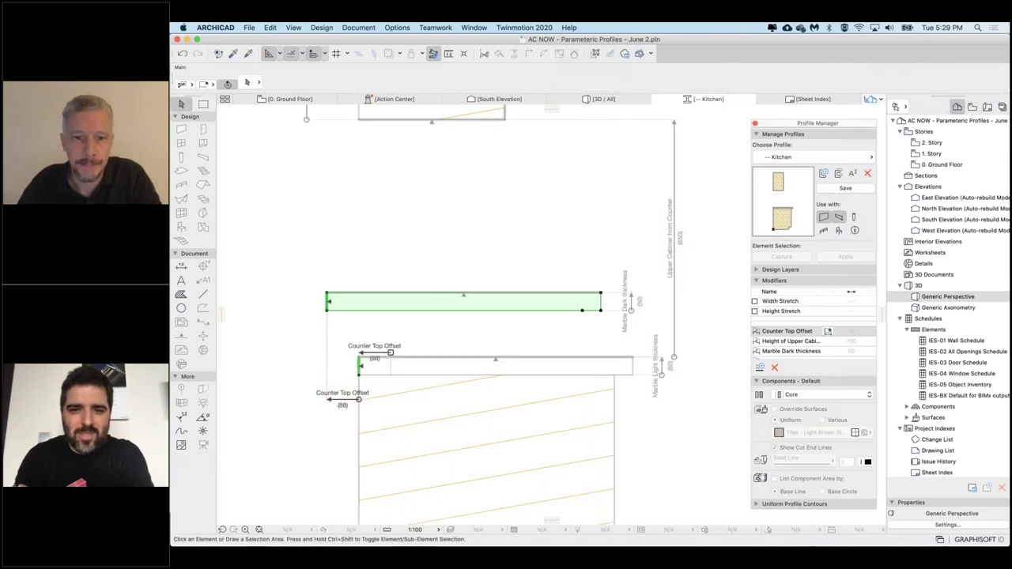
- Move the black marble countertop copy exactly over the original countertop by its lower back corner and save the Kitchen profile
{"action": "left_click", "coordinate": [556, 310]}
{"action": "left_click", "coordinate": [601, 310]}
{"action": "left_click", "coordinate": [635, 376]}
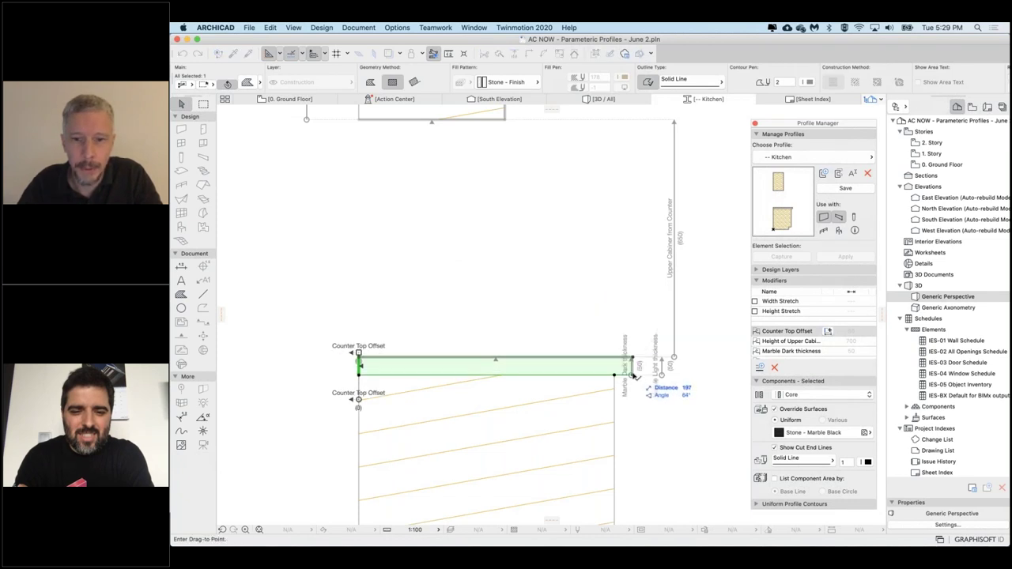
{"action": "left_click", "coordinate": [613, 312]}
{"action": "left_click", "coordinate": [843, 191]}
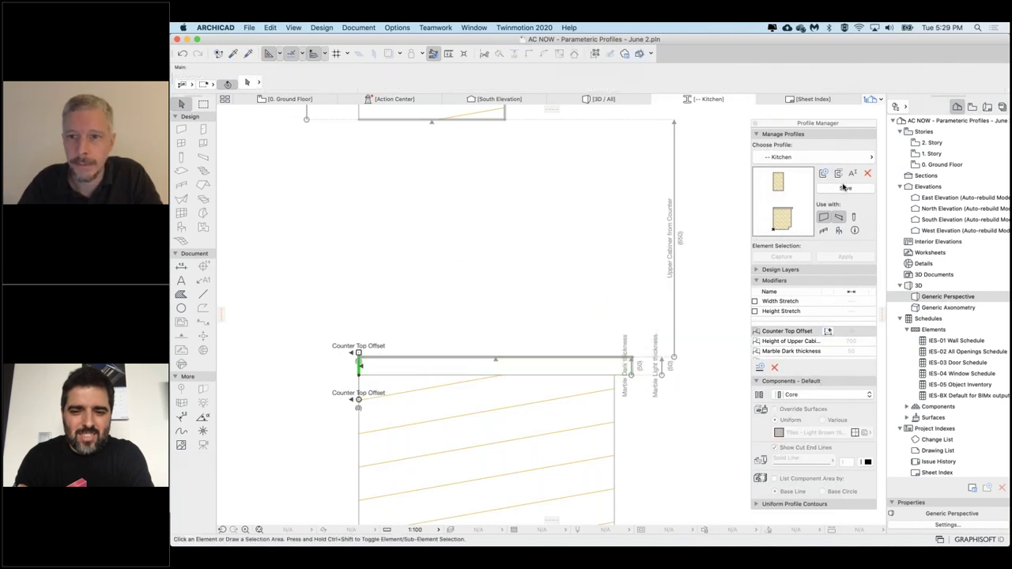
{"action": "left_click", "coordinate": [844, 187]}
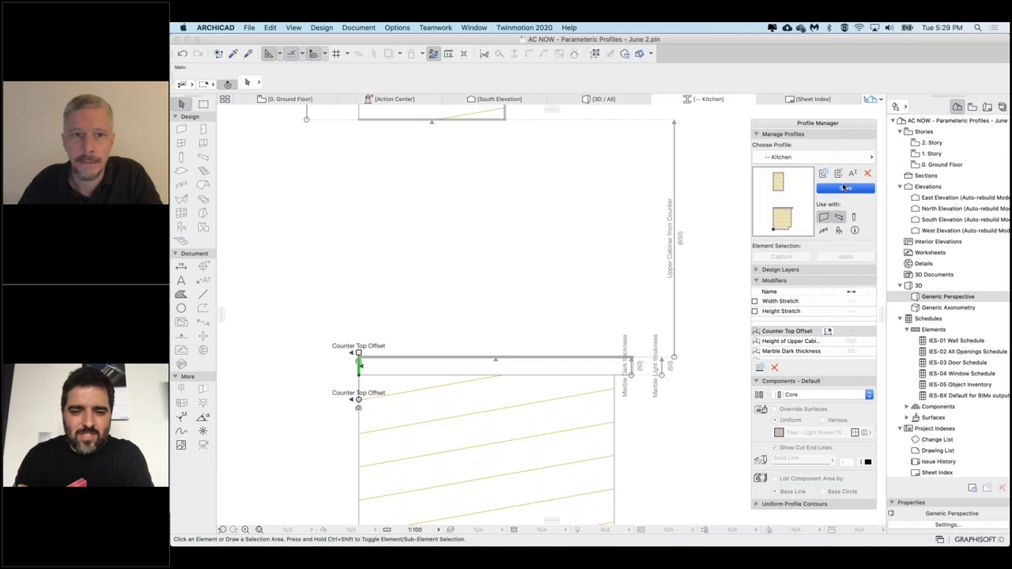
- In the 3D view, set Marble Dark thickness to 0 and Marble Light thickness to 50 for the three kitchen segments along the window wall
{"action": "left_click", "coordinate": [605, 99]}
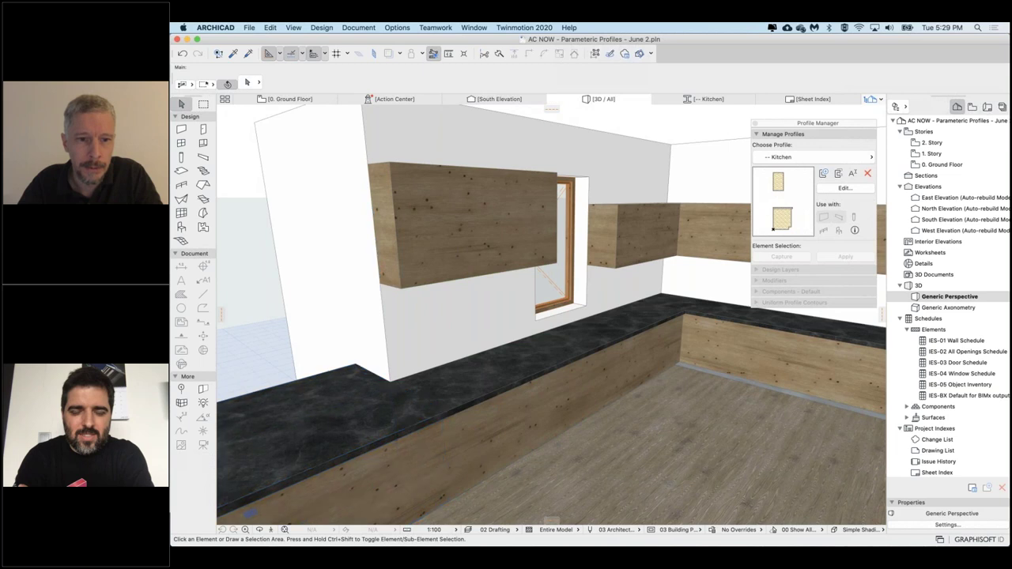
{"action": "left_click", "coordinate": [340, 420]}
{"action": "key", "text": "Escape"}
{"action": "left_click", "coordinate": [467, 384]}
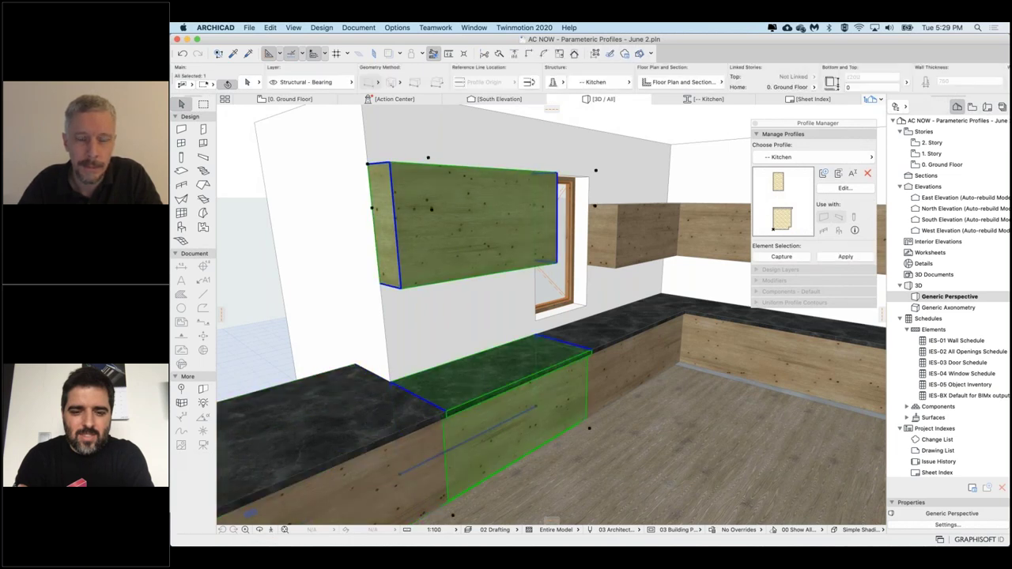
{"action": "left_click", "coordinate": [617, 336], "text": "shift"}
{"action": "left_click", "coordinate": [660, 237], "text": "shift"}
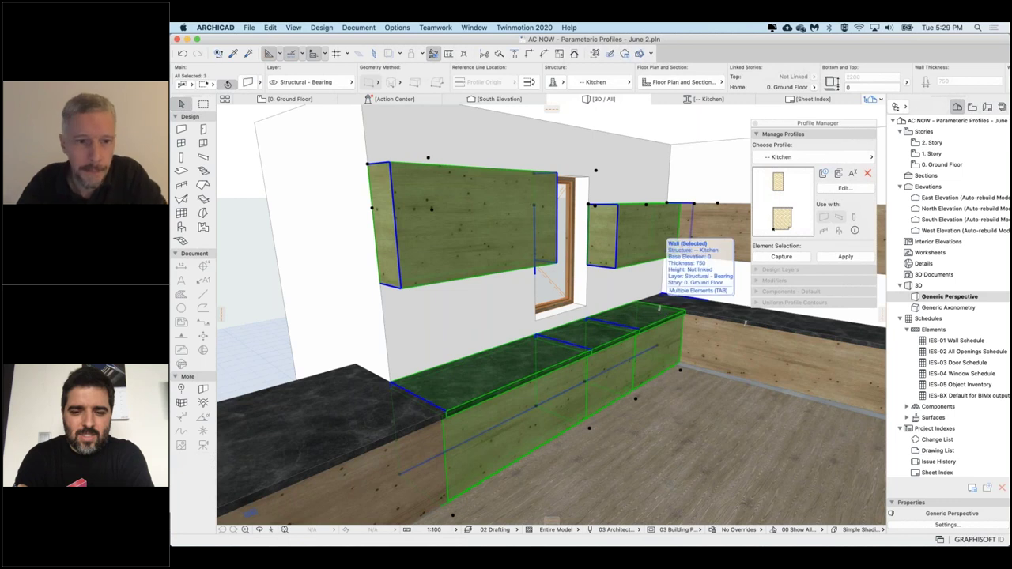
{"action": "key", "text": "super+t"}
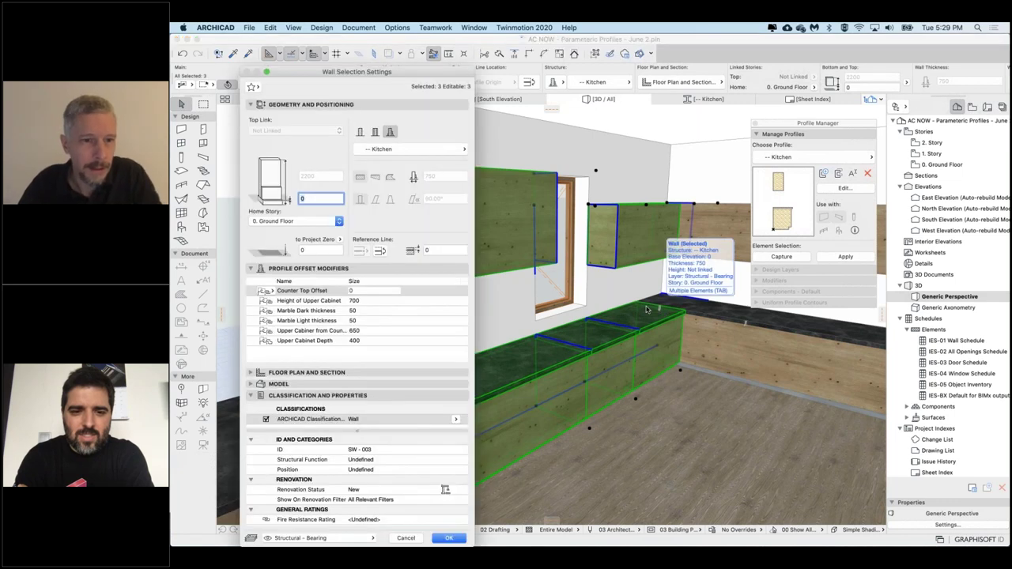
{"action": "left_click", "coordinate": [362, 311]}
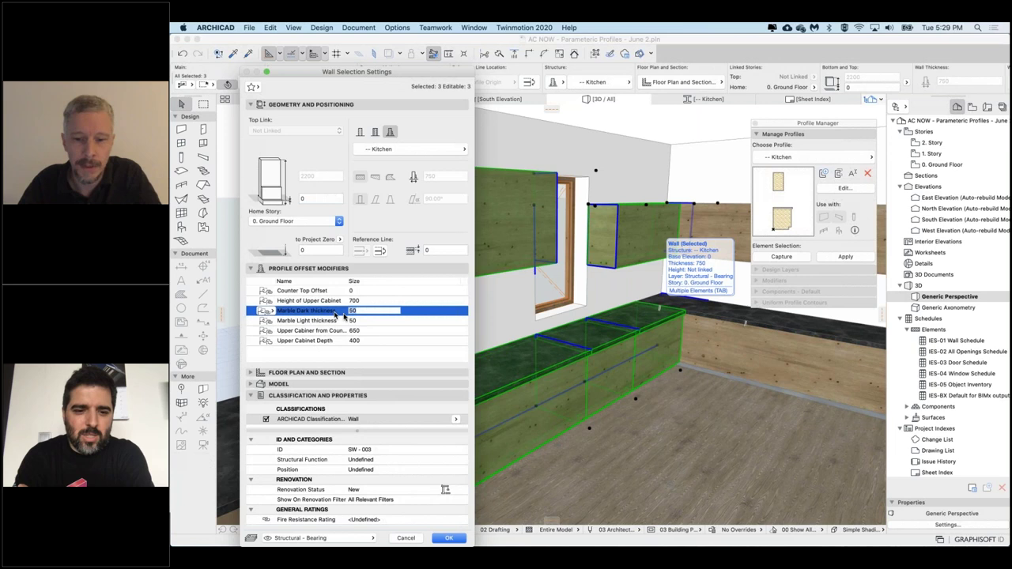
{"action": "left_click", "coordinate": [360, 321]}
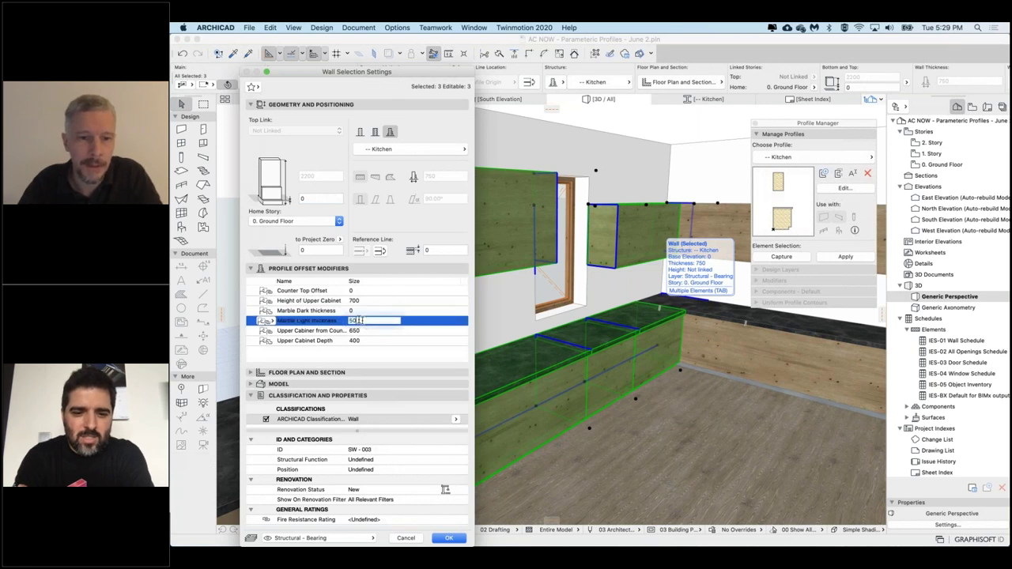
{"action": "left_click", "coordinate": [447, 538]}
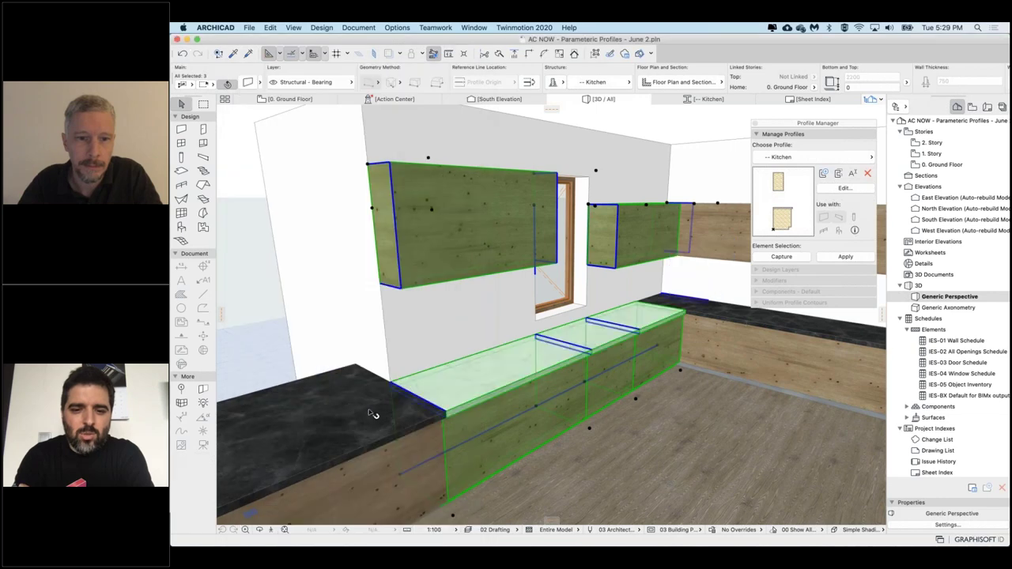
- Set Marble Light thickness to 0 and Marble Dark thickness to 50 for the foreground kitchen segment without an upper cabinet
{"action": "left_click", "coordinate": [372, 411]}
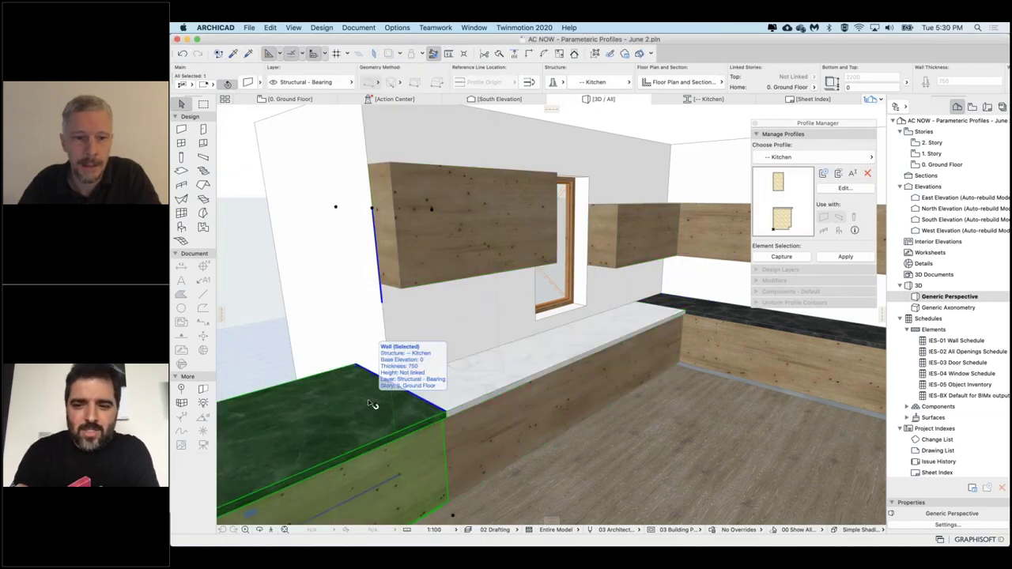
{"action": "key", "text": "super+t"}
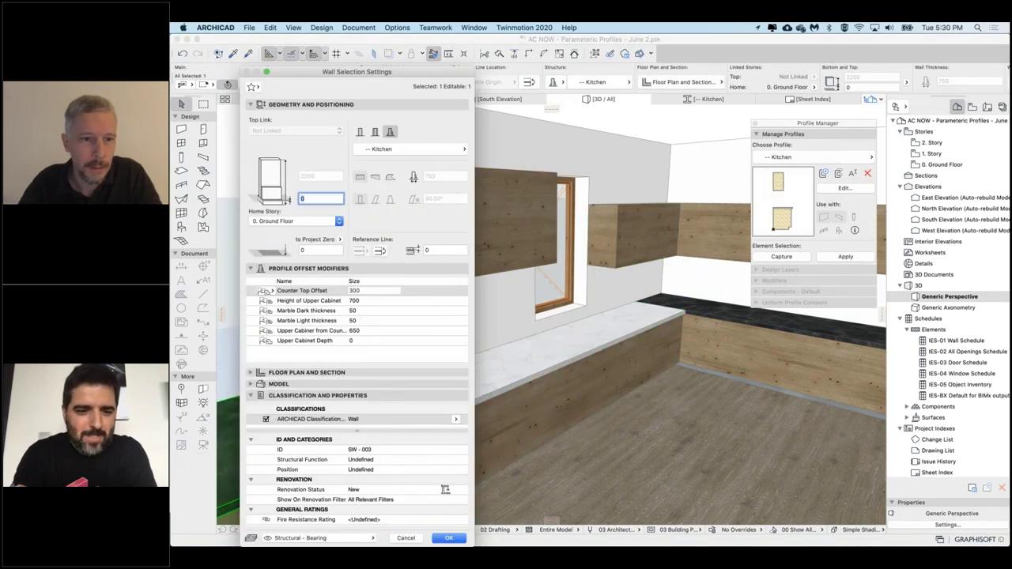
{"action": "left_click", "coordinate": [360, 312]}
{"action": "left_click", "coordinate": [360, 322]}
{"action": "type", "text": "0"}
{"action": "left_click", "coordinate": [357, 311]}
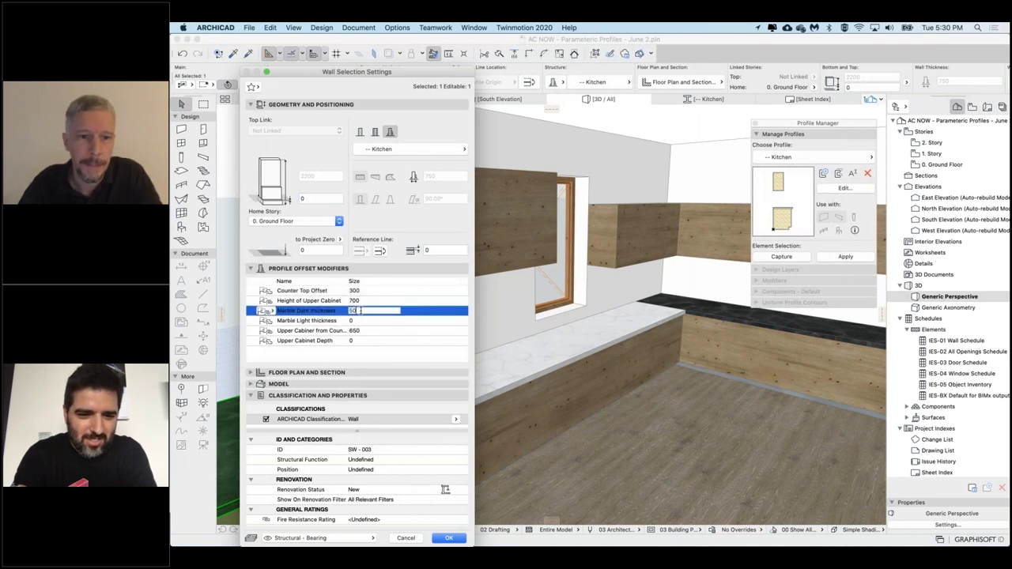
{"action": "left_click", "coordinate": [448, 539]}
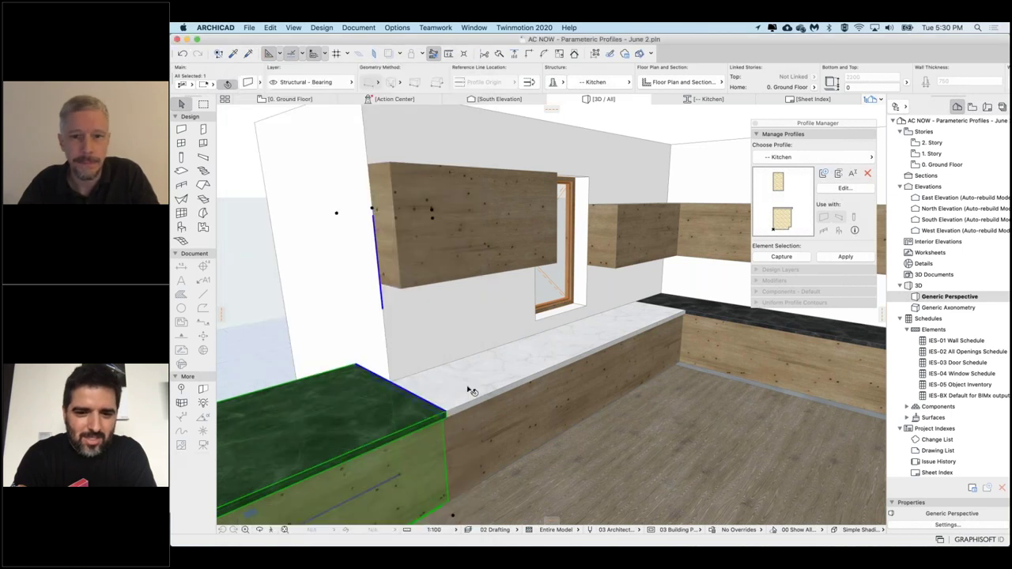
{"action": "key", "text": "Escape"}
- Examine the light and dark marble countertops along the kitchen in 3D from several viewpoints
{"action": "middle_click_drag", "start_coordinate": [479, 390], "coordinate": [535, 352]}
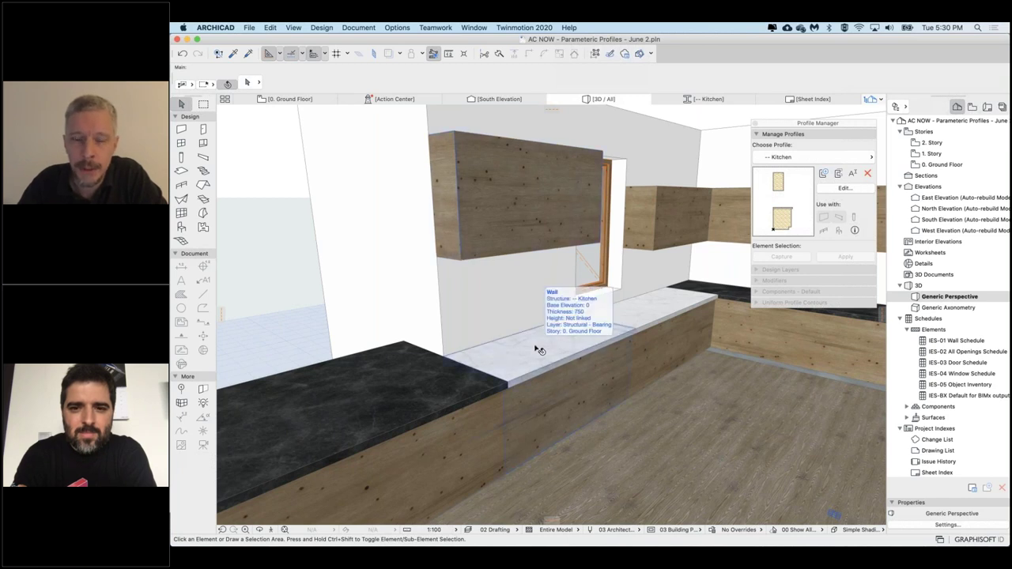
{"action": "left_click", "coordinate": [541, 348]}
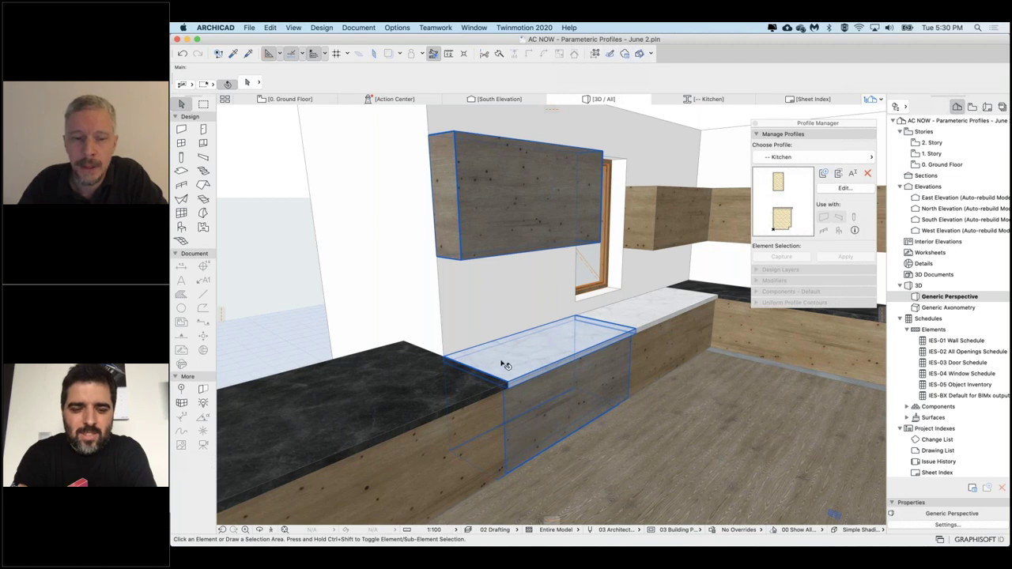
{"action": "key", "text": "Escape"}
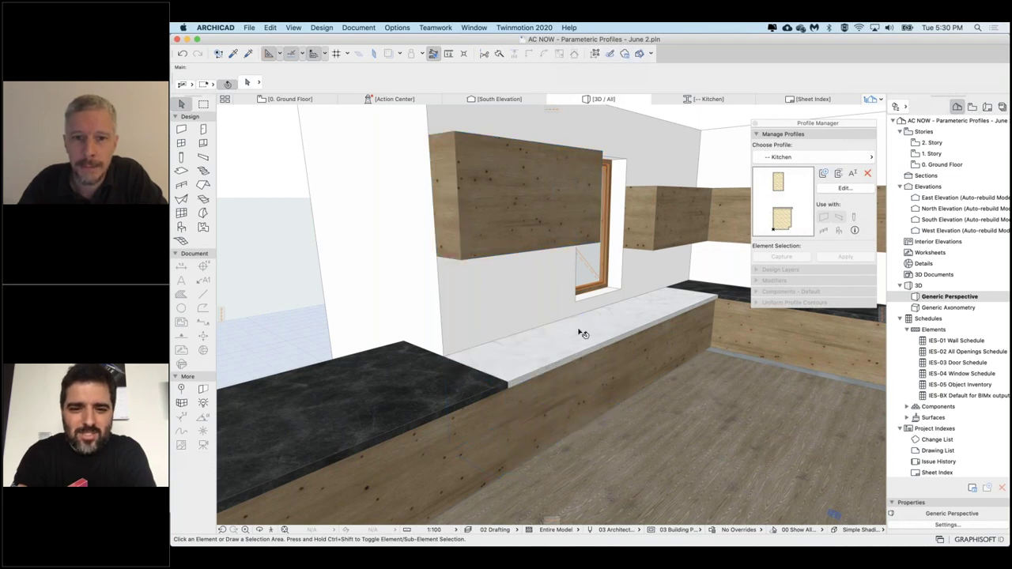
{"action": "middle_click_drag", "start_coordinate": [579, 333], "coordinate": [575, 350]}
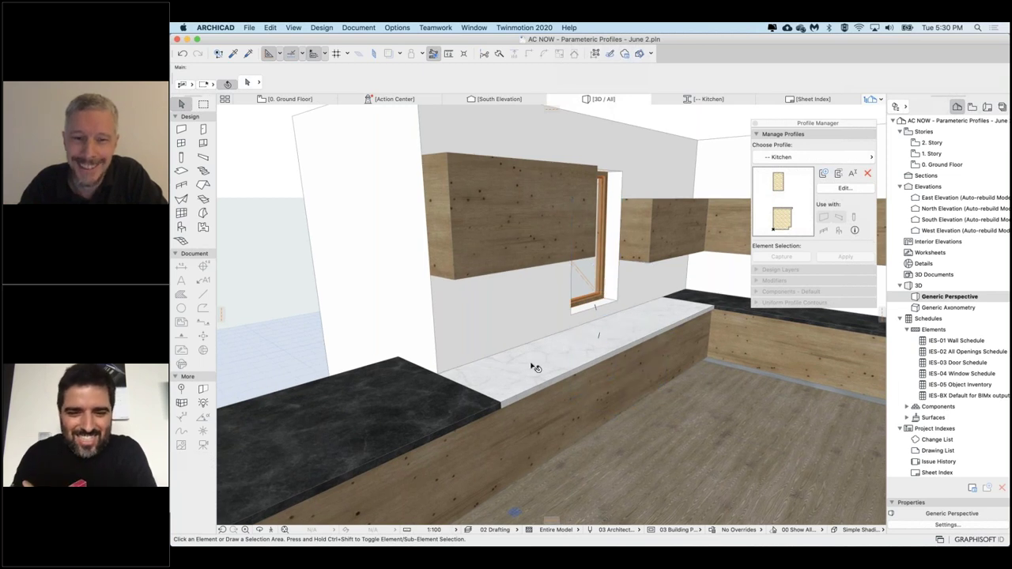
{"action": "scroll", "coordinate": [532, 365], "scroll_direction": "down", "scroll_amount": 2}
{"action": "left_click", "coordinate": [397, 415]}
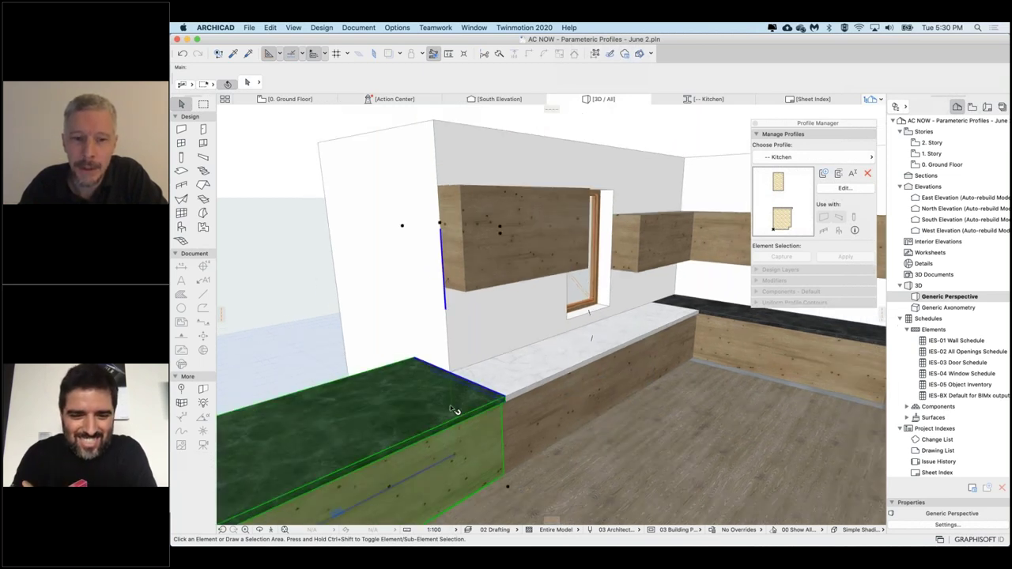
{"action": "left_click", "coordinate": [456, 410]}
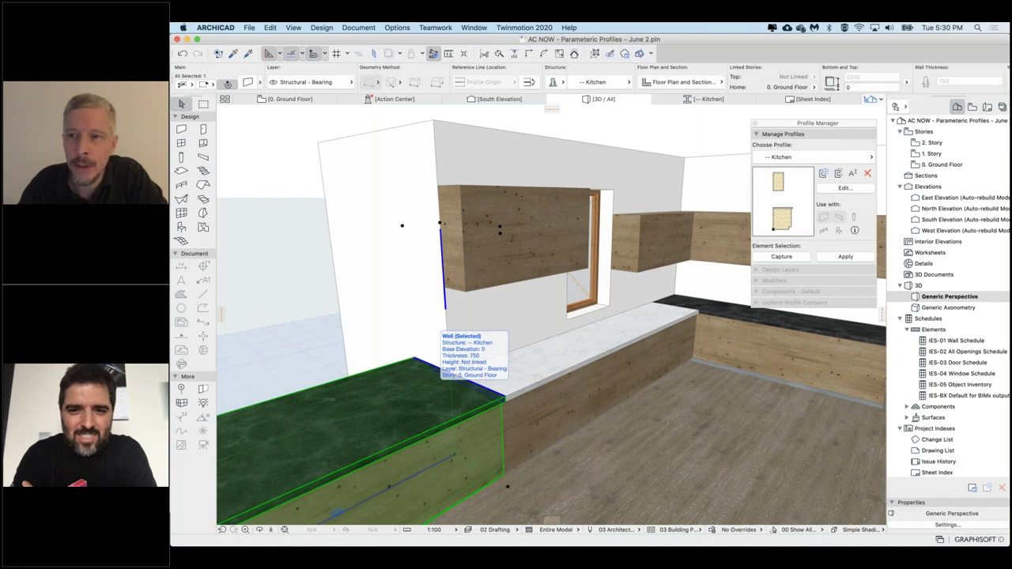
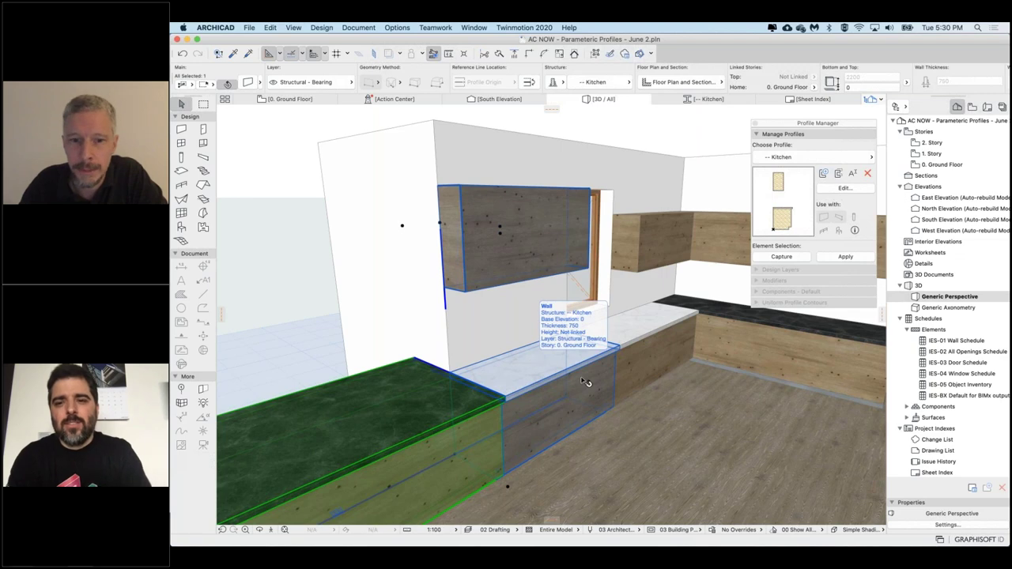
{"action": "scroll", "coordinate": [585, 382], "scroll_direction": "down", "scroll_amount": 5}
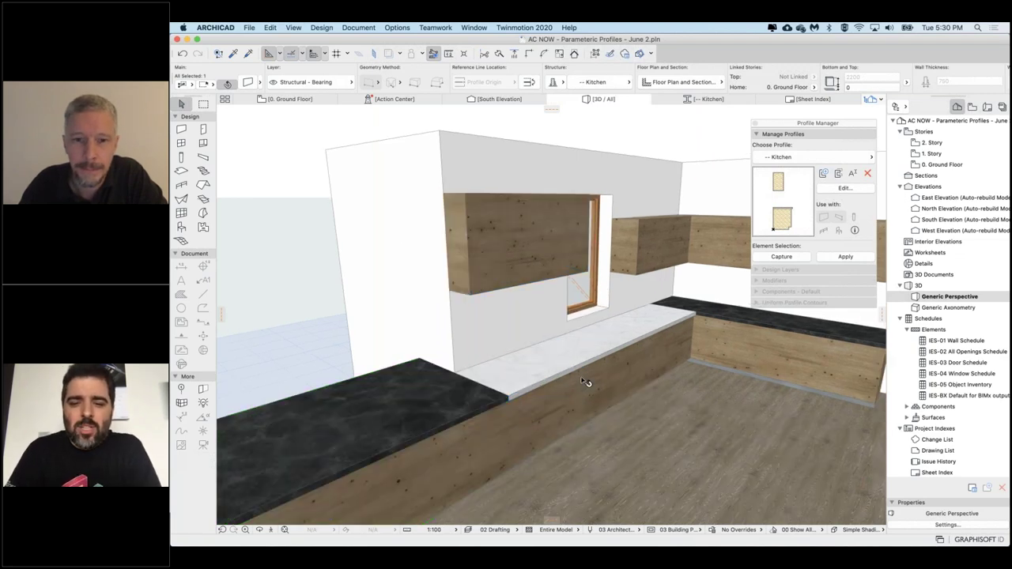
{"action": "middle_click_drag", "start_coordinate": [585, 382], "coordinate": [532, 347]}
{"action": "left_click", "coordinate": [609, 164]}
{"action": "key", "text": "Escape"}
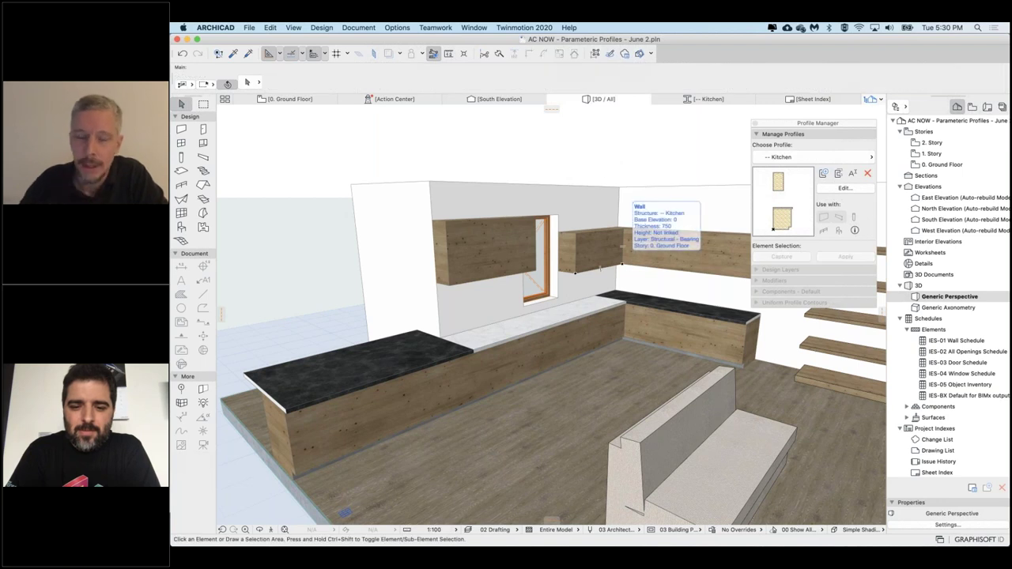
{"action": "middle_click_drag", "start_coordinate": [600, 268], "coordinate": [526, 236]}
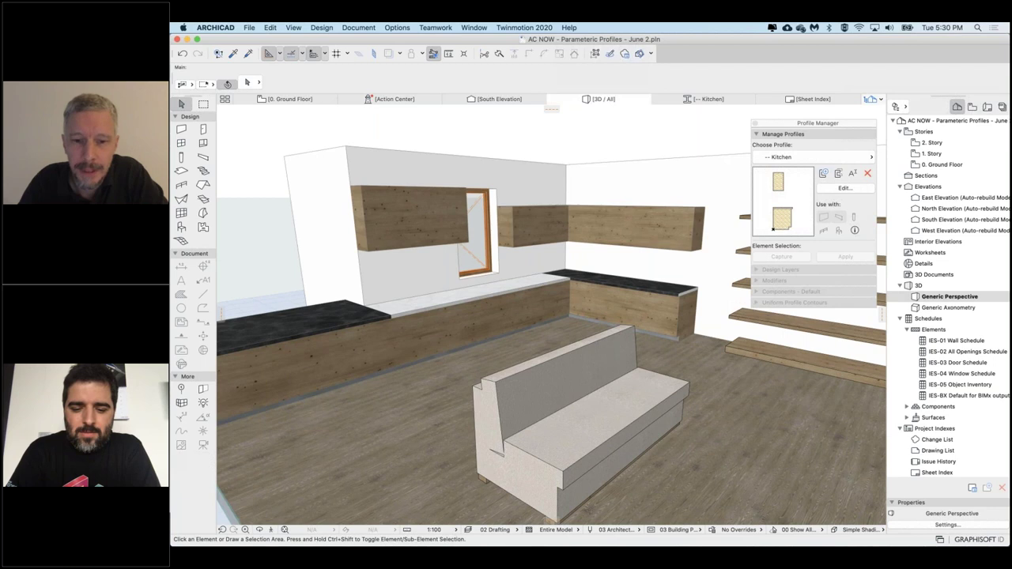
- Open the profile of the sofa beam in the middle of the room for editing
{"action": "middle_click_drag", "start_coordinate": [571, 417], "coordinate": [577, 413]}
{"action": "left_click", "coordinate": [577, 414]}
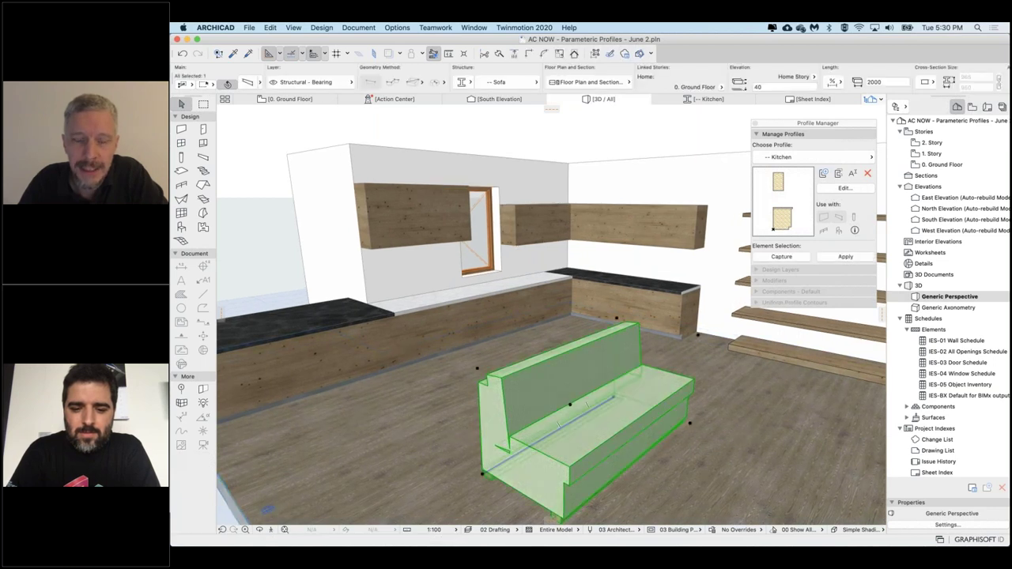
{"action": "middle_click_drag", "start_coordinate": [578, 414], "coordinate": [633, 373], "text": "shift"}
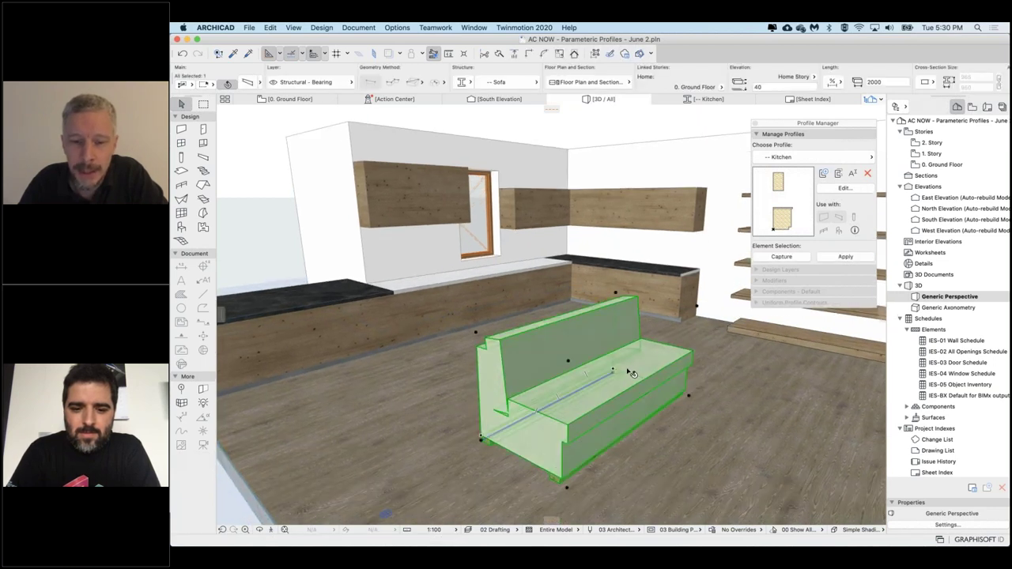
{"action": "scroll", "coordinate": [567, 424], "scroll_direction": "up", "scroll_amount": 3}
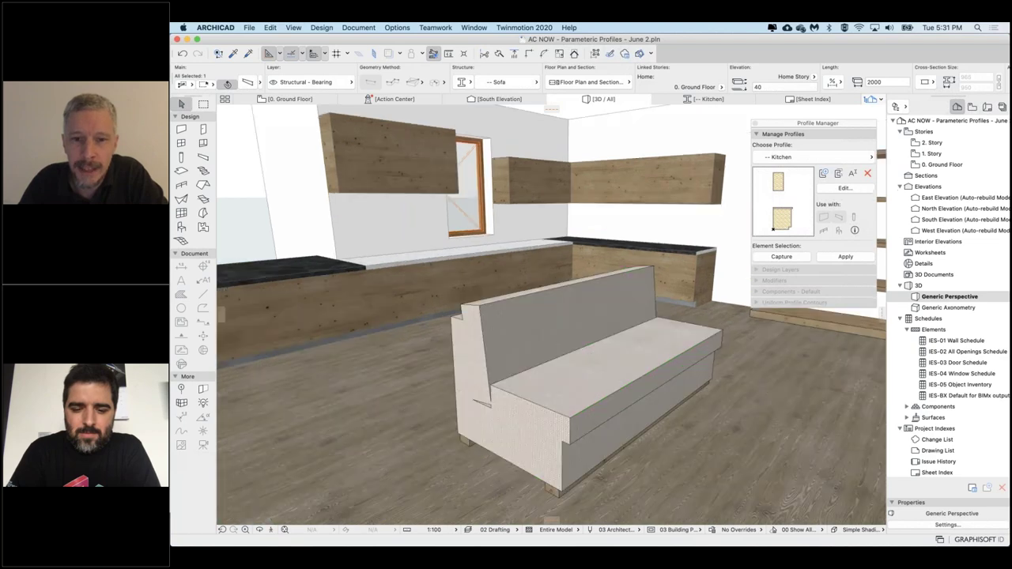
{"action": "middle_click_drag", "start_coordinate": [568, 367], "coordinate": [546, 356]}
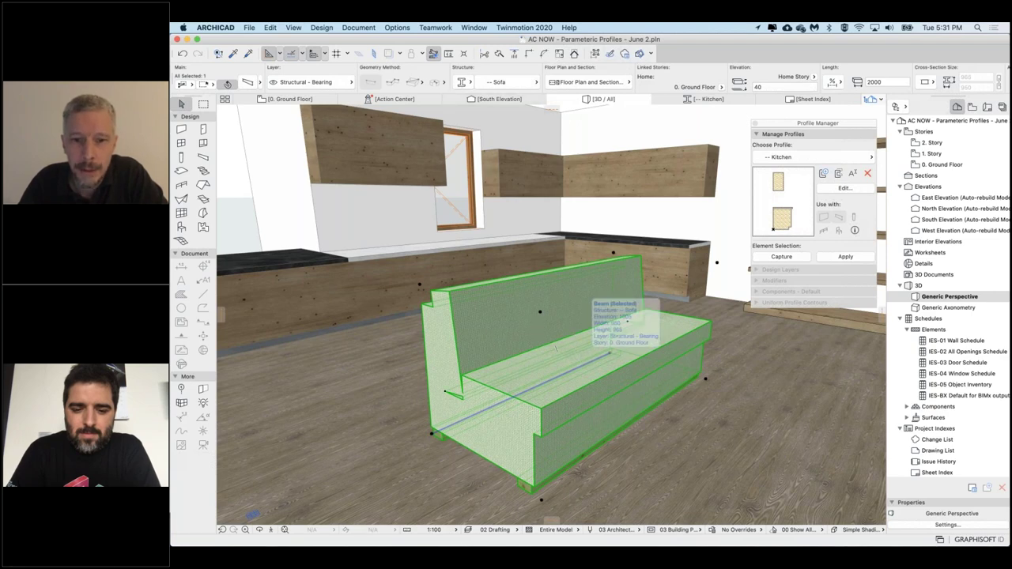
{"action": "right_click", "coordinate": [584, 357]}
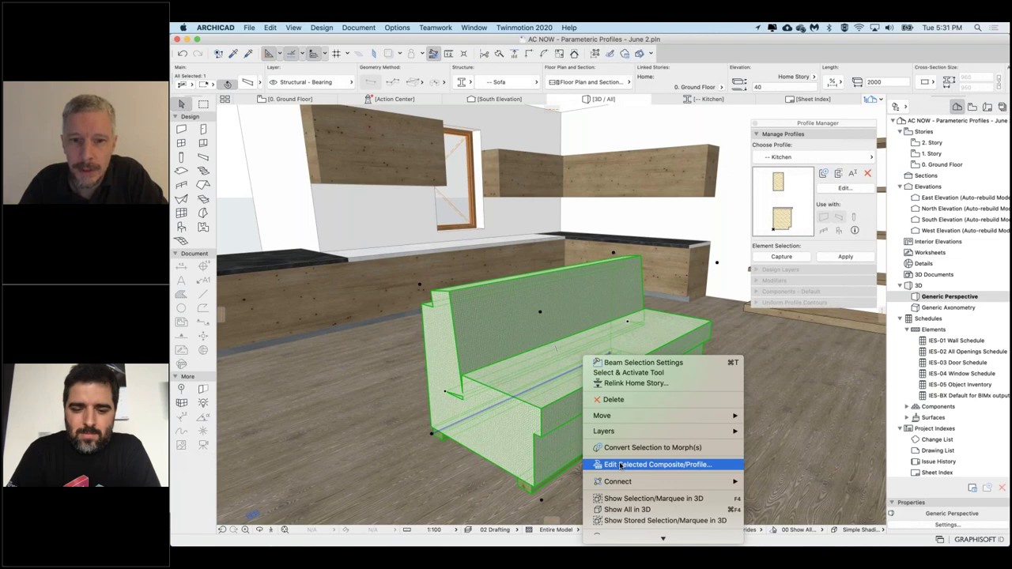
{"action": "left_click", "coordinate": [621, 465]}
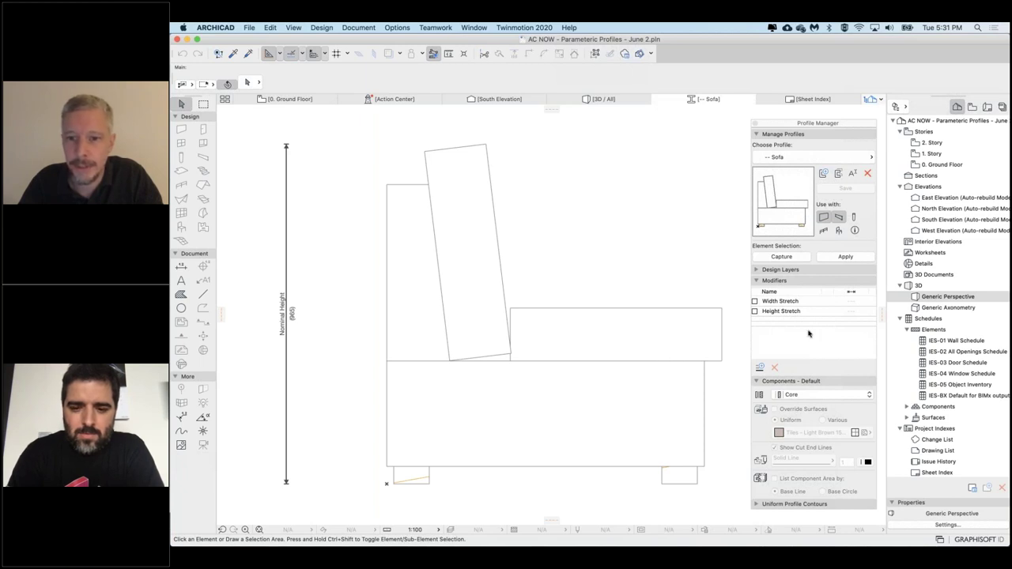
- Add an offset modifier named Cushion Thickness that controls the seat cushion's top edge, measured from the cushion's lower front corner
{"action": "left_click", "coordinate": [760, 366]}
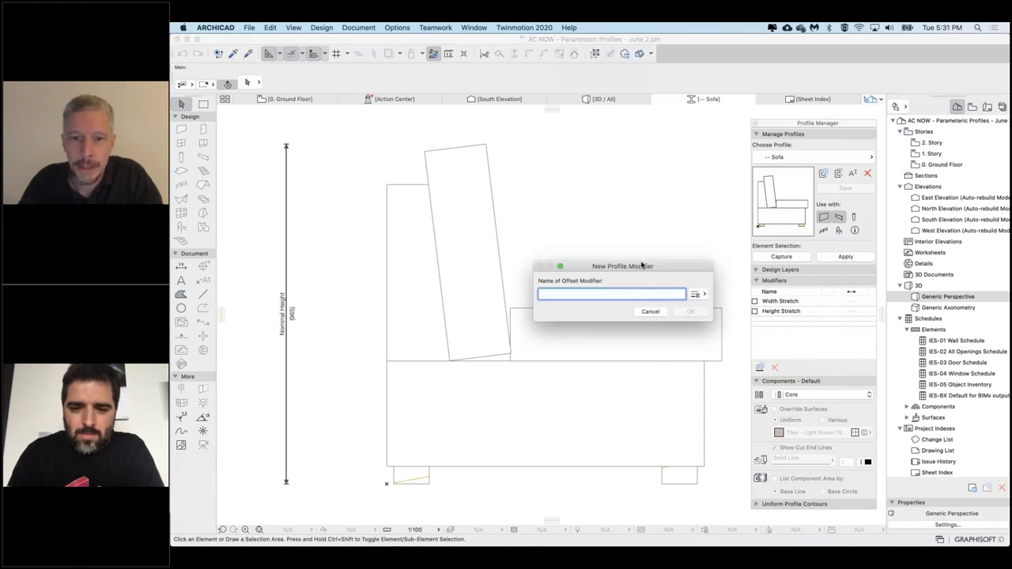
{"action": "left_click_drag", "start_coordinate": [644, 263], "coordinate": [639, 198]}
{"action": "type", "text": "Cush"}
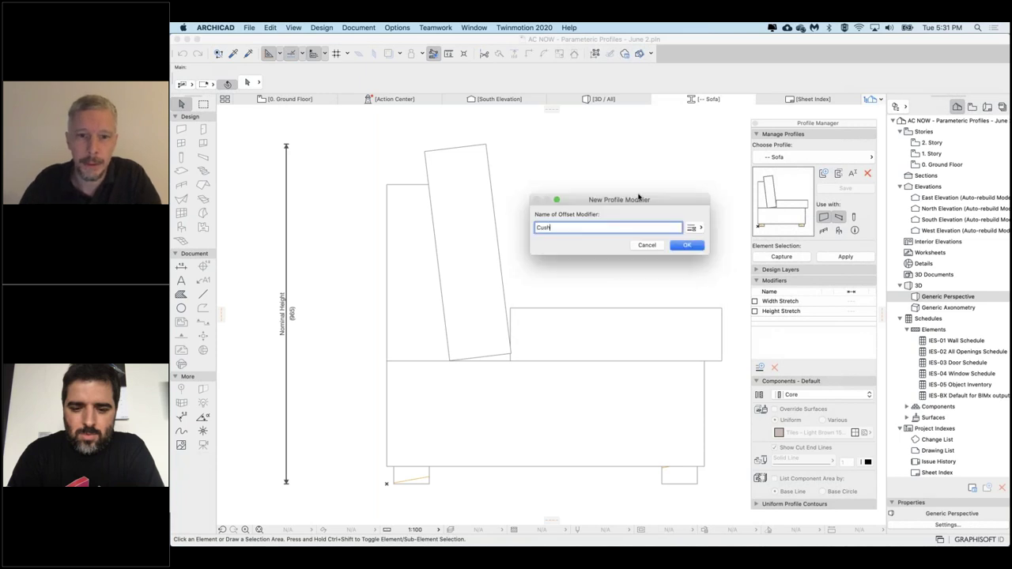
{"action": "type", "text": "io"}
{"action": "key", "text": "super+a"}
{"action": "type", "text": "Cu"}
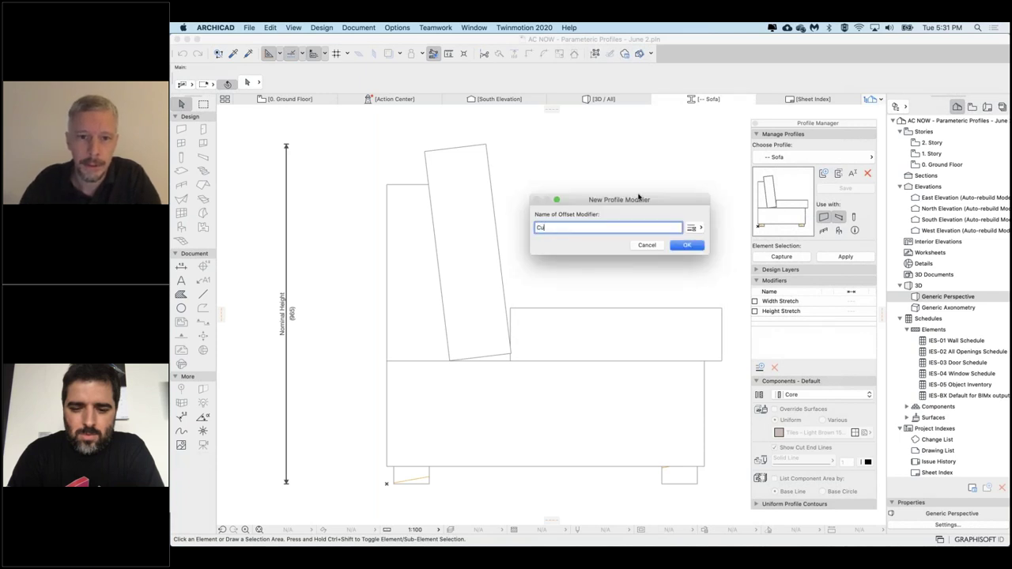
{"action": "type", "text": "shionm Thickness"}
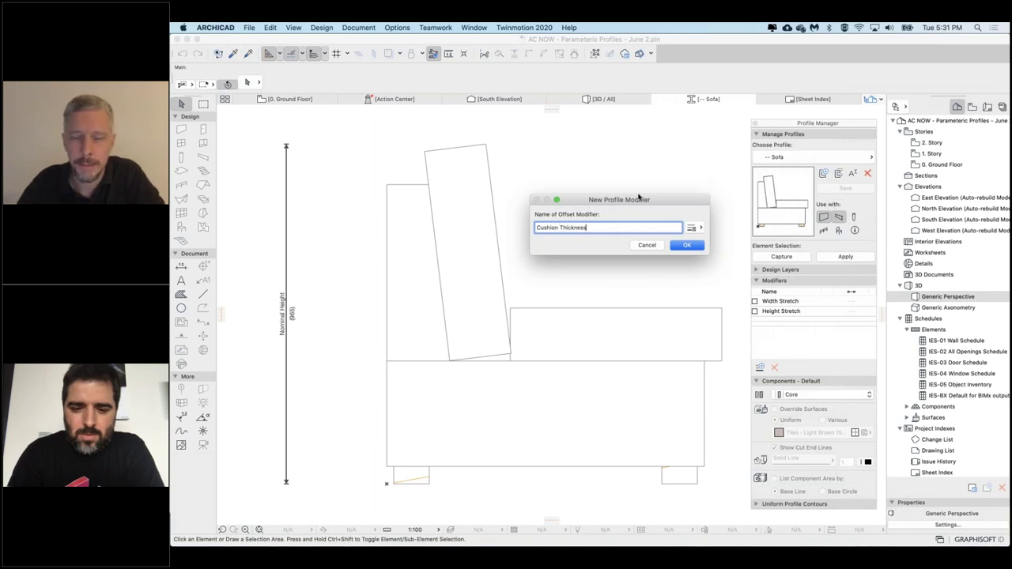
{"action": "key", "text": "Return"}
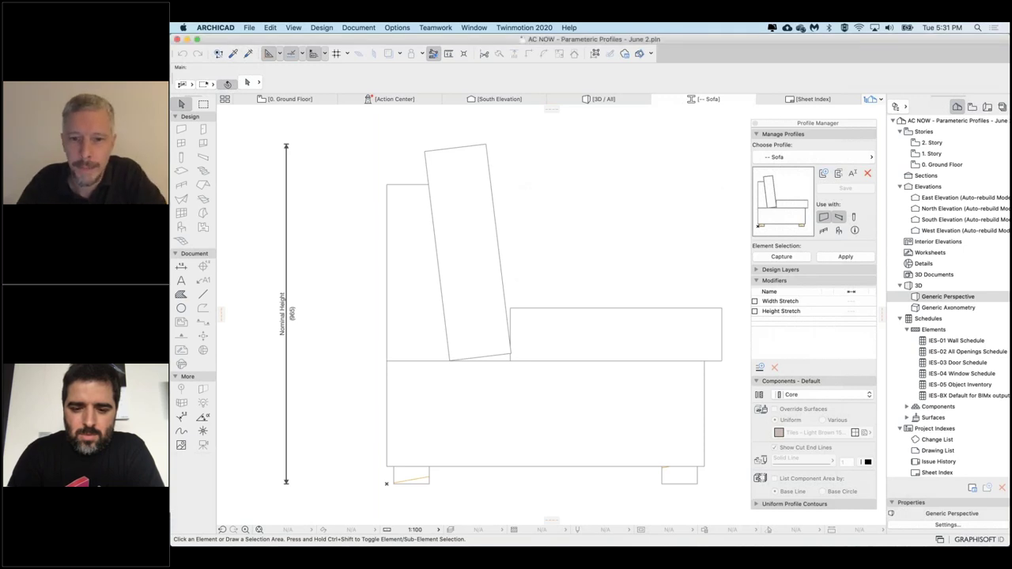
{"action": "left_click", "coordinate": [660, 308]}
{"action": "left_click", "coordinate": [721, 363]}
{"action": "middle_click_drag", "start_coordinate": [723, 363], "coordinate": [662, 367]}
{"action": "left_click", "coordinate": [705, 340]}
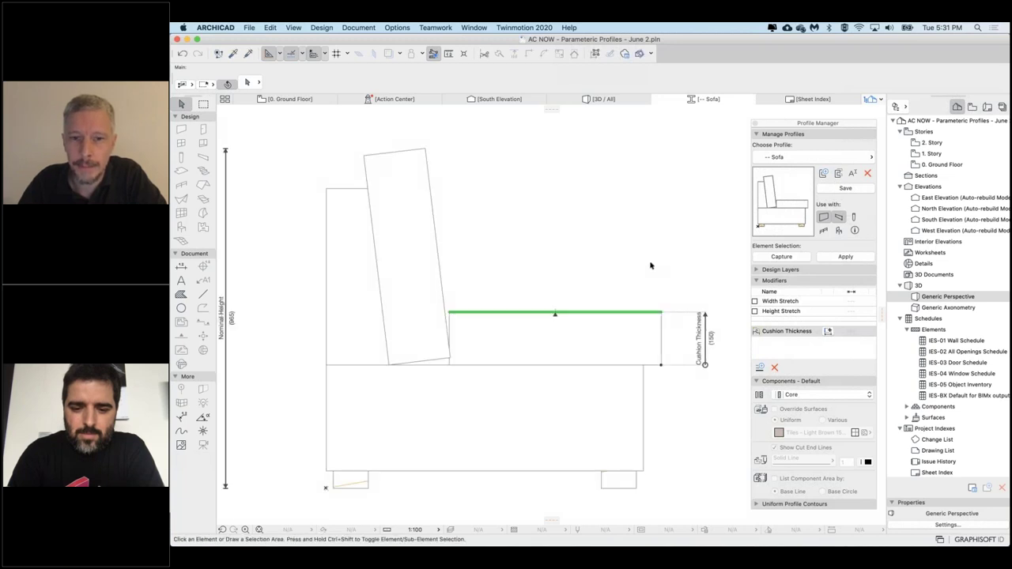
- Add a Back Cushion Thickness offset modifier for the back cushion's front edge, measured from its upper rear corner, with the dimension above the cushion
{"action": "scroll", "coordinate": [651, 263], "scroll_direction": "left", "scroll_amount": 3}
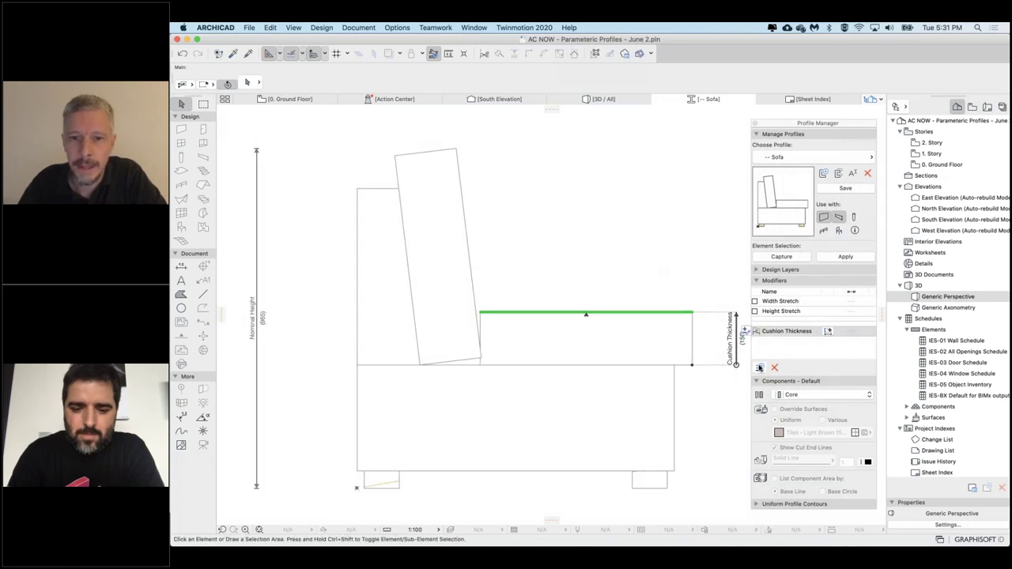
{"action": "left_click", "coordinate": [760, 367]}
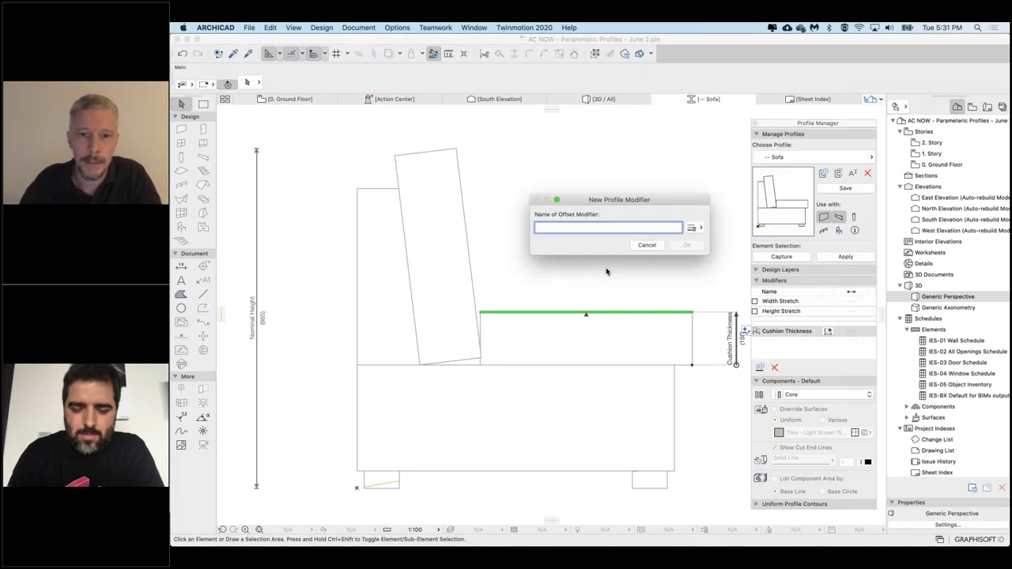
{"action": "type", "text": "Back Cushion Thickness"}
{"action": "key", "text": "Return"}
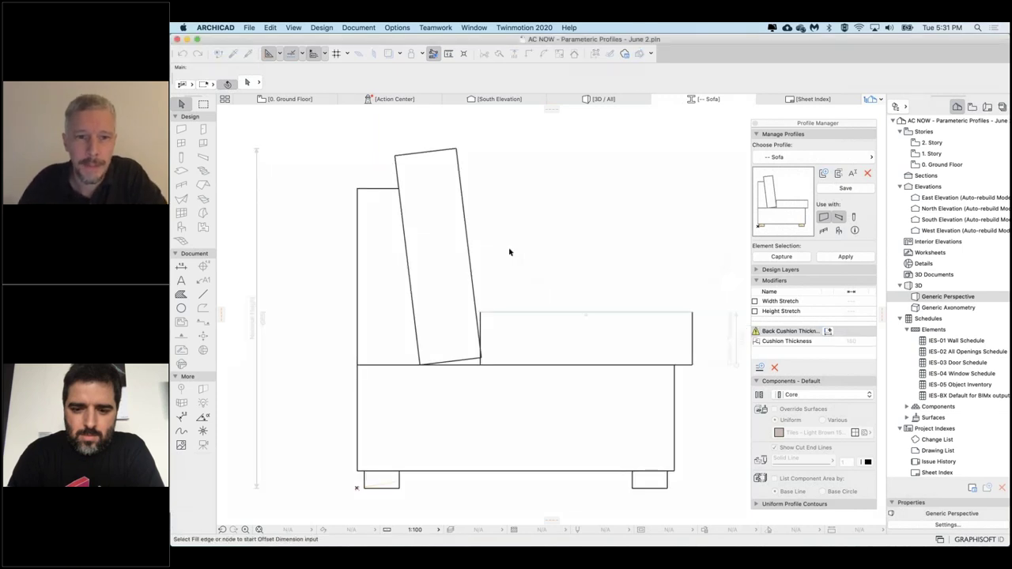
{"action": "left_click", "coordinate": [398, 157]}
{"action": "middle_click_drag", "start_coordinate": [398, 157], "coordinate": [400, 201]}
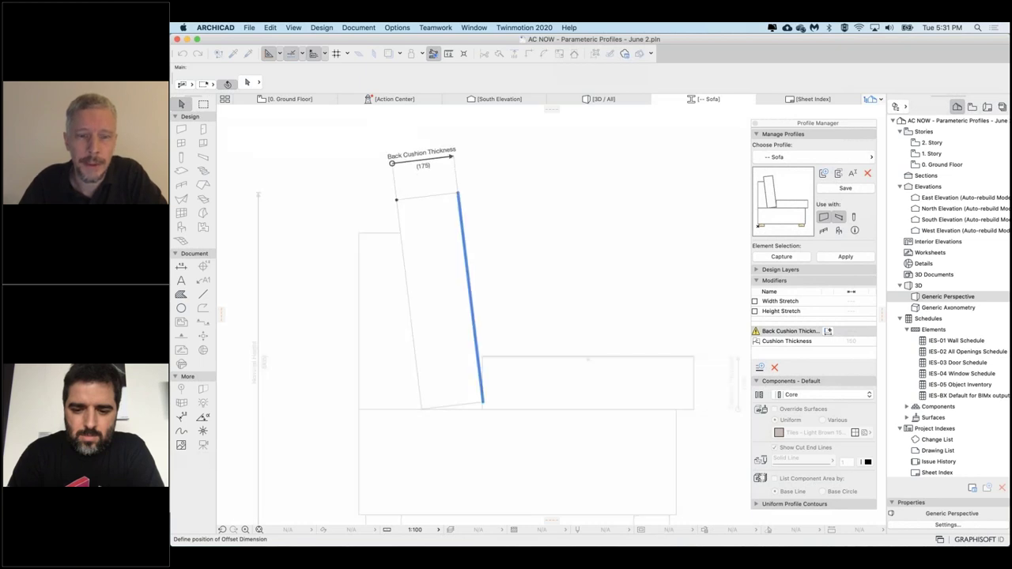
{"action": "left_click", "coordinate": [392, 162]}
- Add a Sofa Back Height offset modifier for the backrest's top edge, measured from the backrest's lower rear corner, with the dimension behind the sofa
{"action": "middle_click_drag", "start_coordinate": [531, 279], "coordinate": [532, 252]}
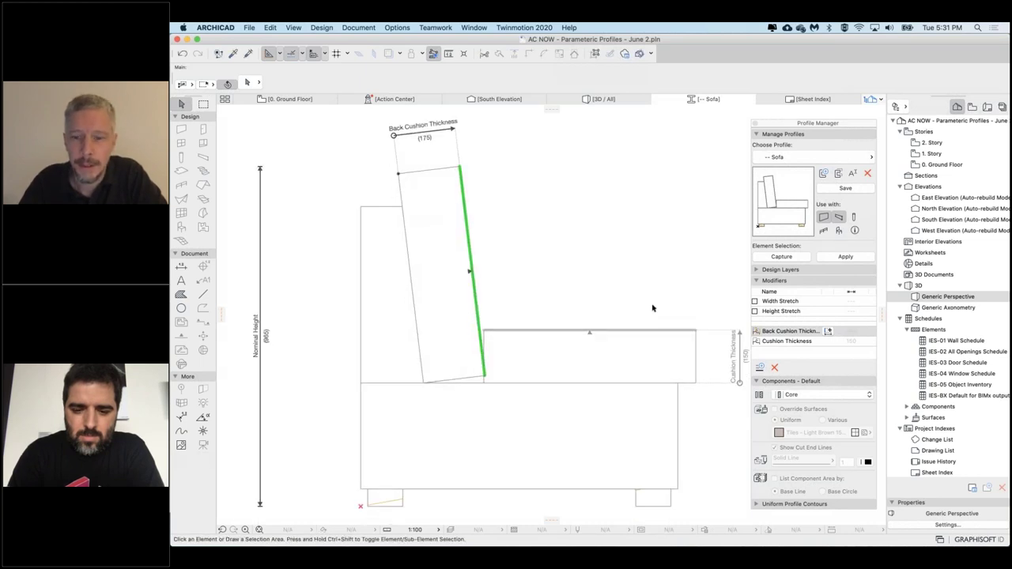
{"action": "left_click", "coordinate": [762, 367]}
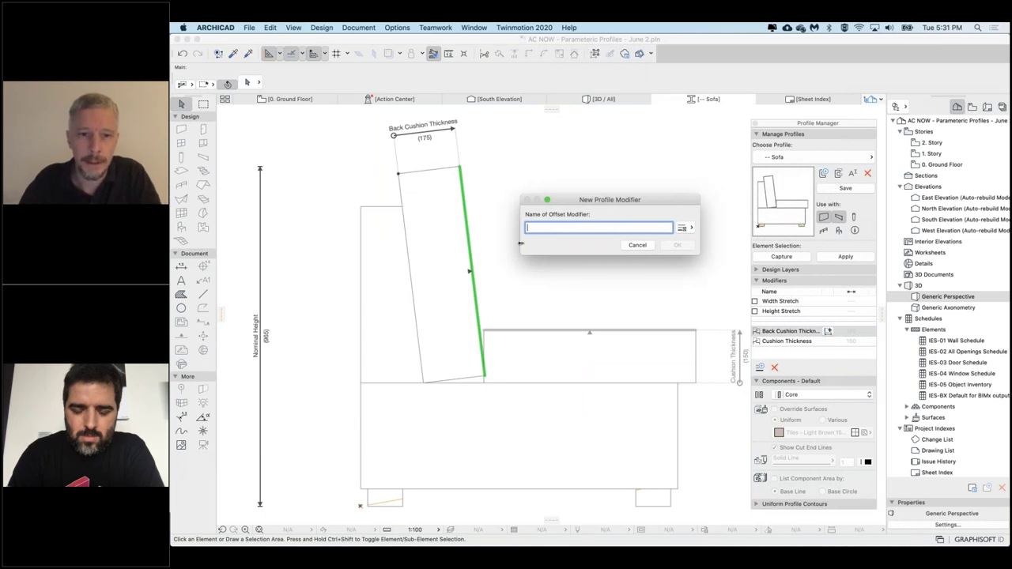
{"action": "type", "text": "Sofa Back Height"}
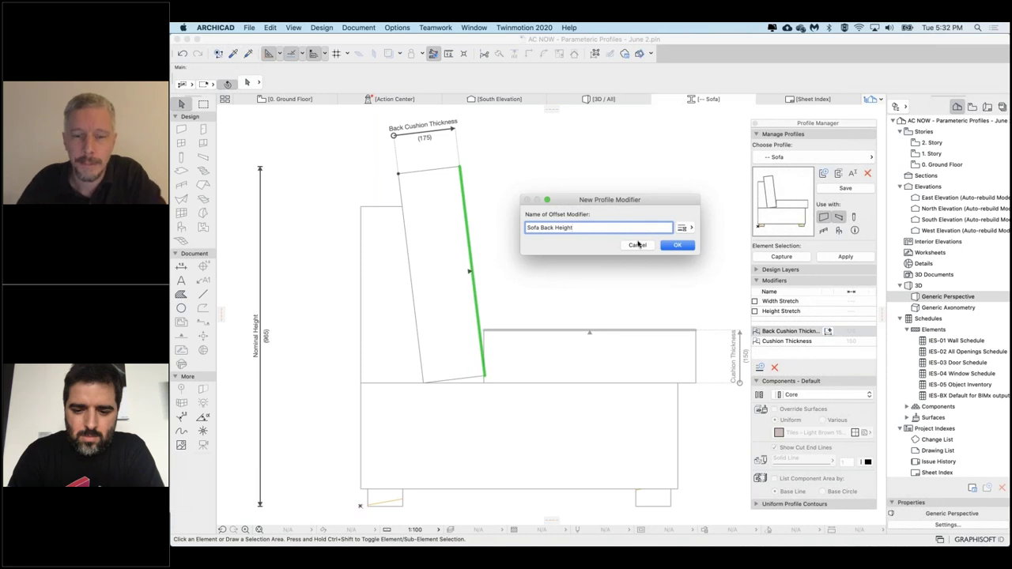
{"action": "left_click", "coordinate": [677, 245]}
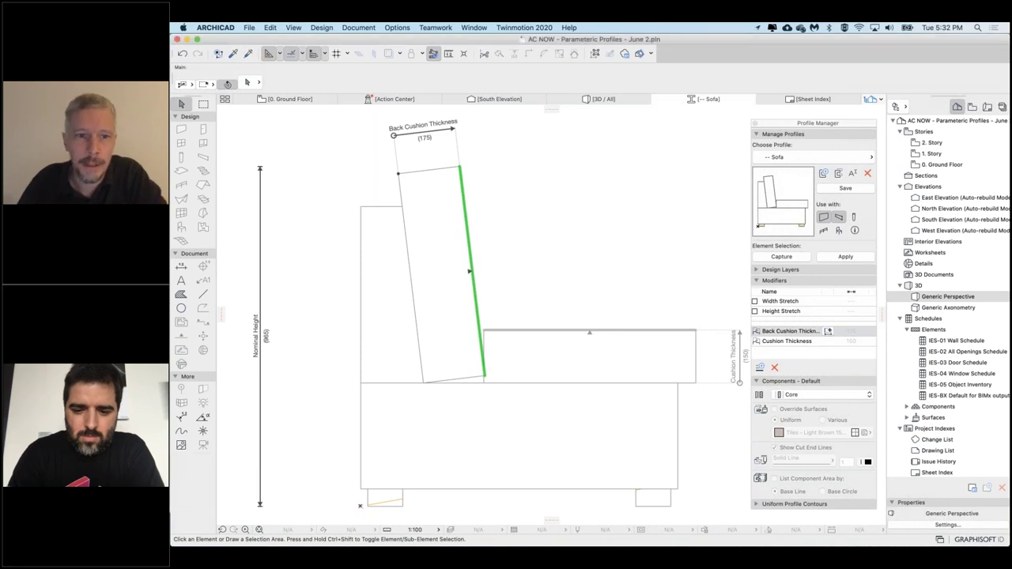
{"action": "left_click", "coordinate": [381, 208]}
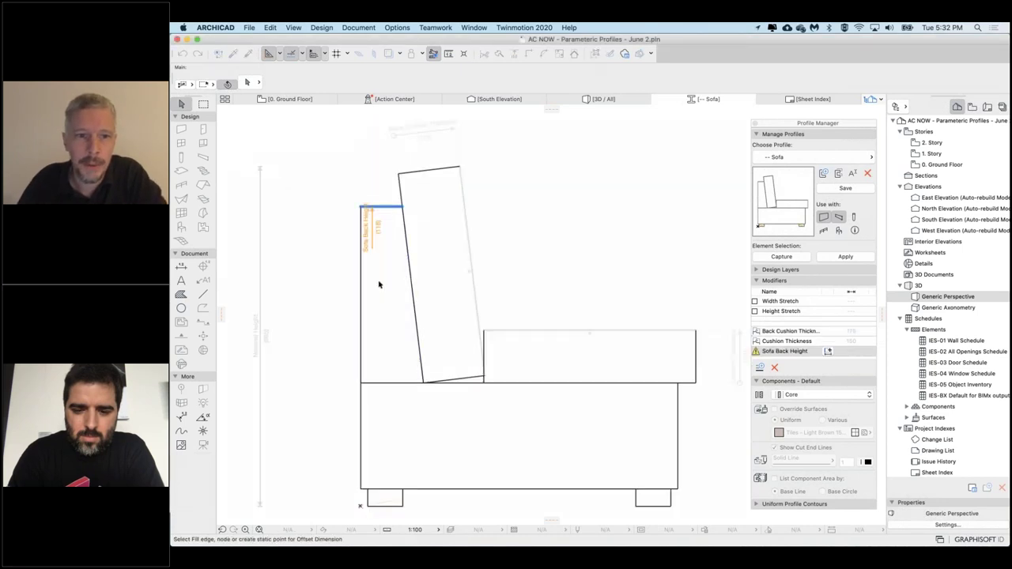
{"action": "left_click", "coordinate": [360, 385]}
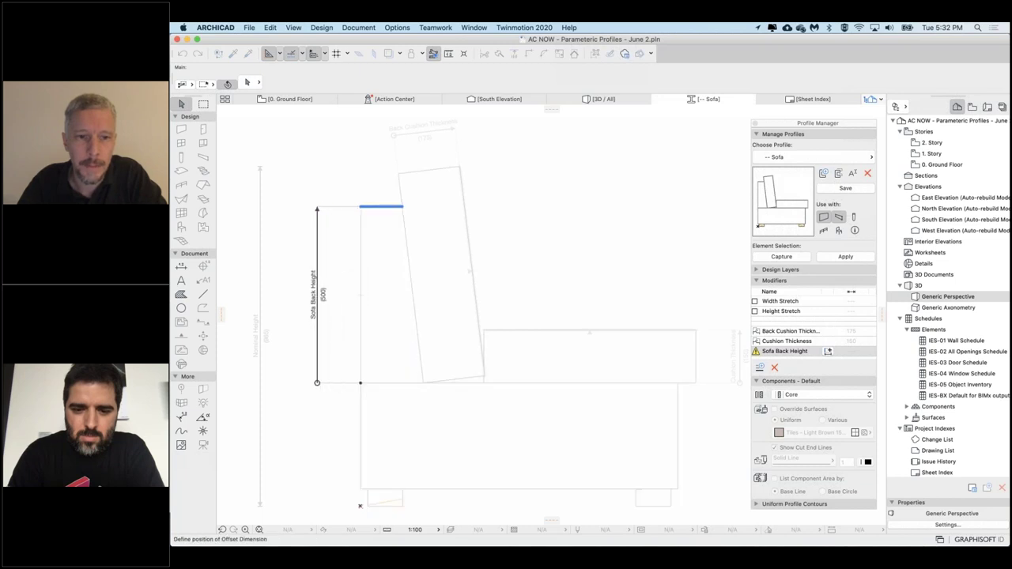
{"action": "left_click", "coordinate": [317, 383]}
- Add a Sofa Base Thickness offset modifier for the base's top edge, measured from the profile origin, with the dimension behind the sofa
{"action": "scroll", "coordinate": [592, 269], "scroll_direction": "down", "scroll_amount": 1}
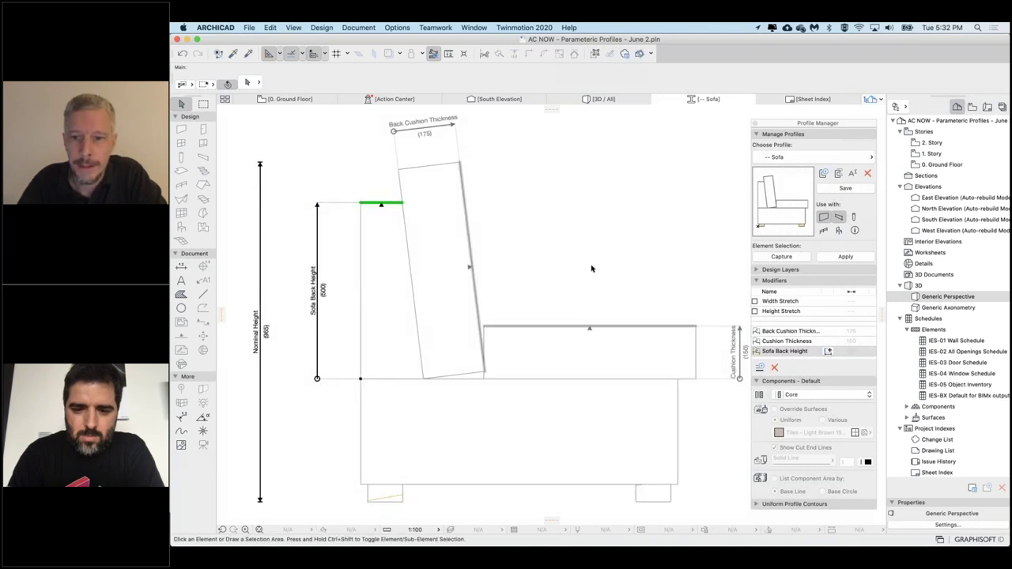
{"action": "left_click", "coordinate": [760, 369]}
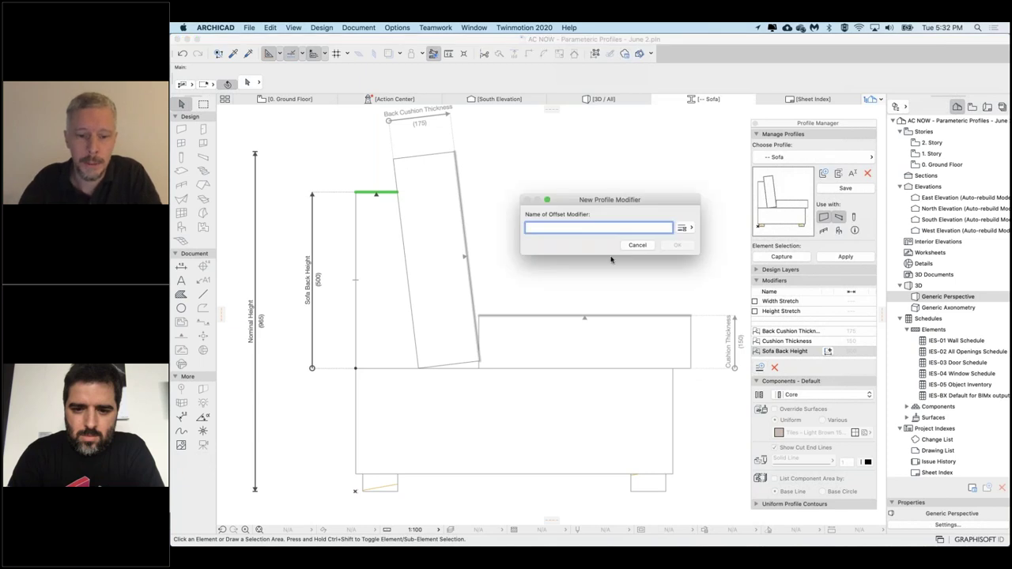
{"action": "type", "text": "Sofa"}
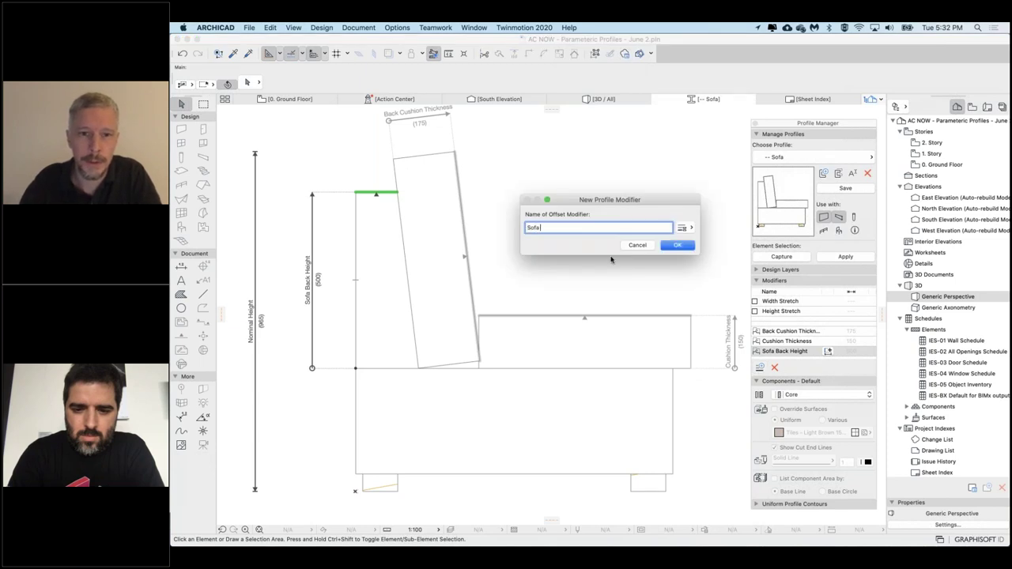
{"action": "type", "text": " Base Thickness"}
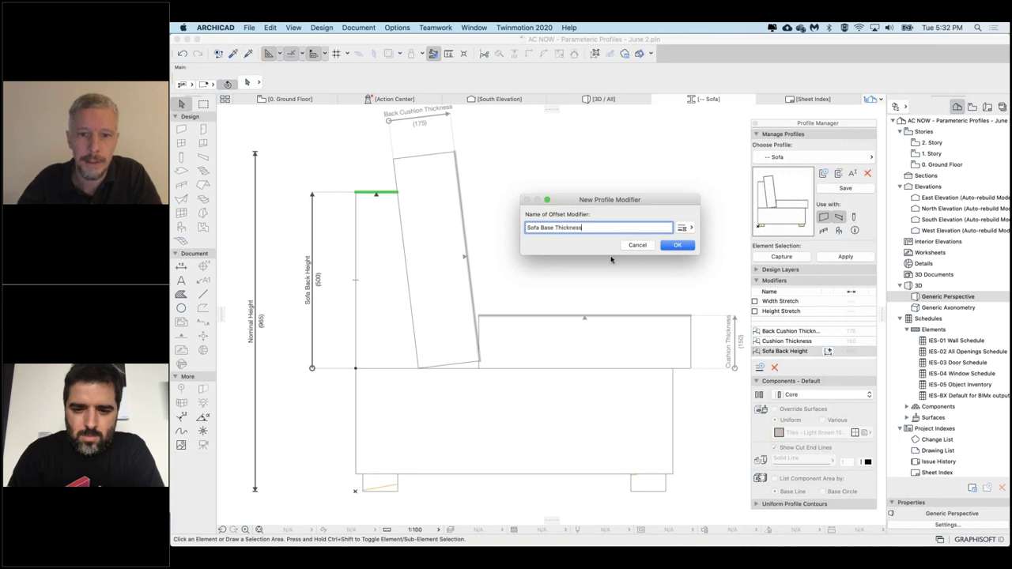
{"action": "key", "text": "Return"}
{"action": "left_click", "coordinate": [471, 369]}
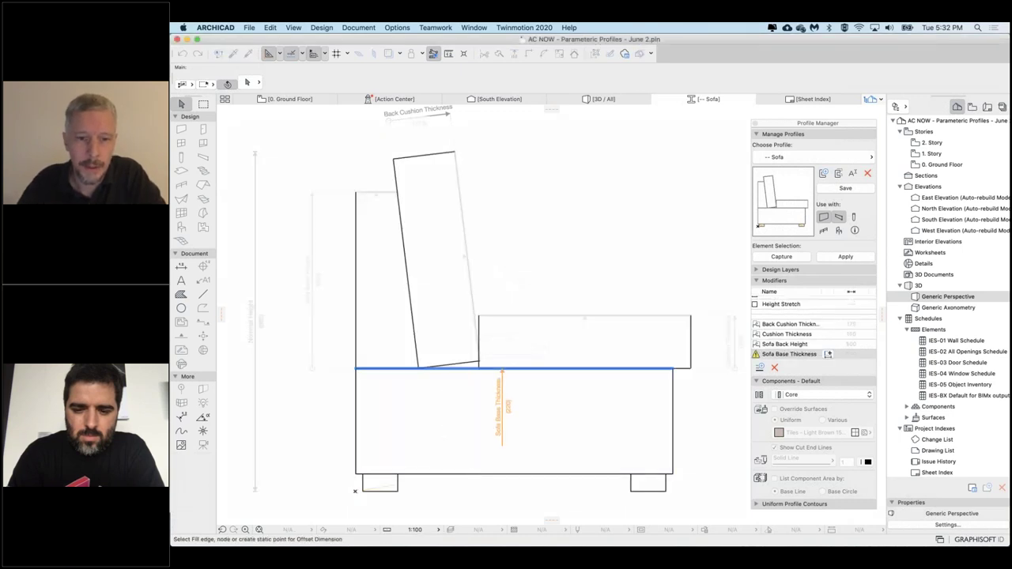
{"action": "left_click", "coordinate": [356, 492]}
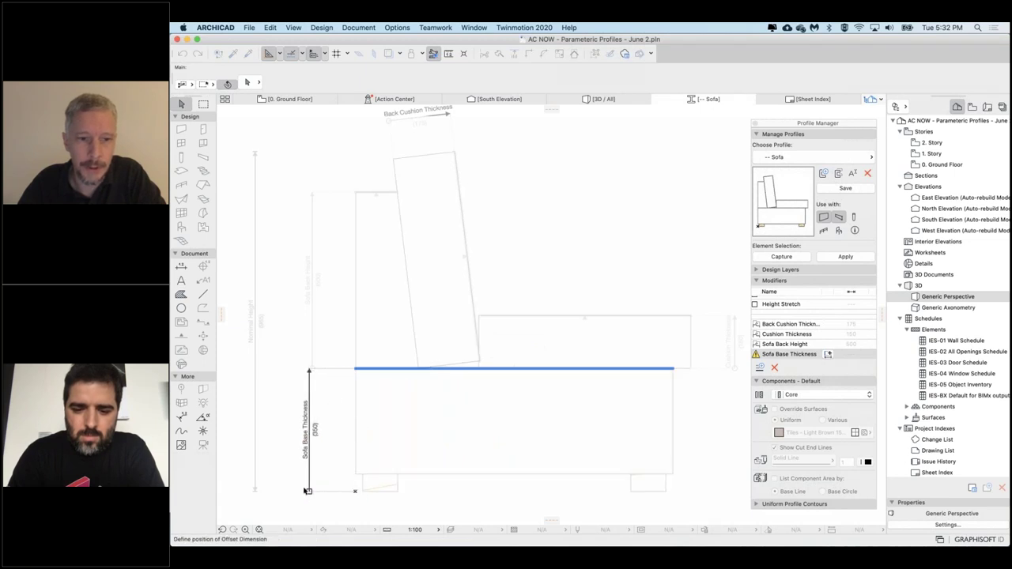
{"action": "left_click", "coordinate": [294, 371]}
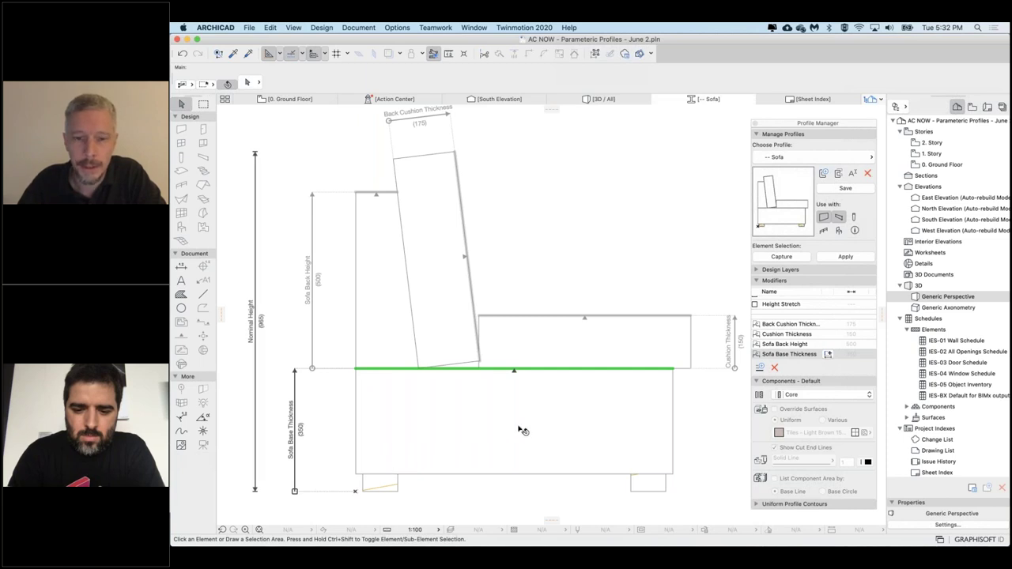
- Add a Leg Height offset modifier for the rear leg's bottom edge, measured from the leg's upper corner
{"action": "scroll", "coordinate": [554, 428], "scroll_direction": "down", "scroll_amount": 1}
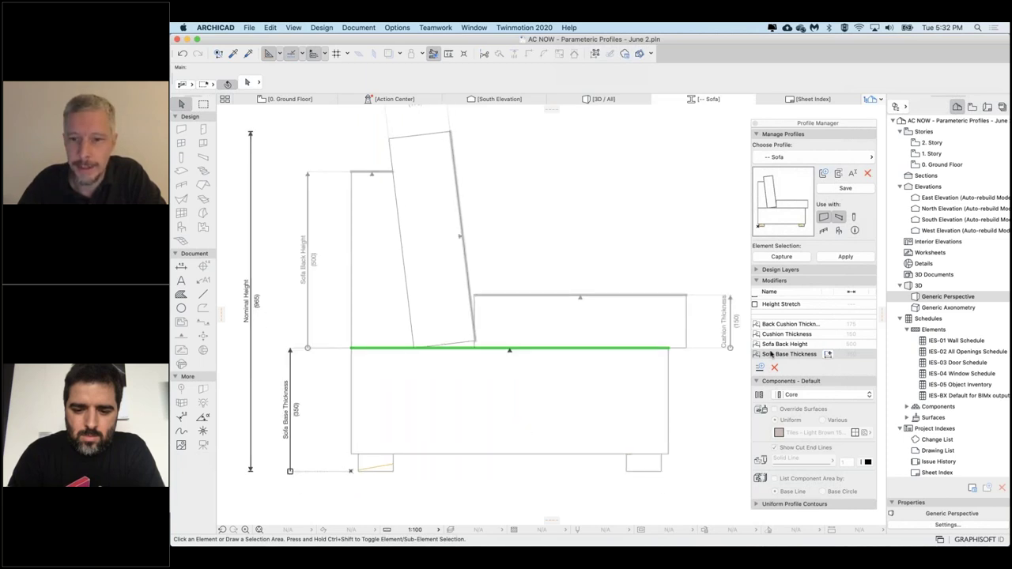
{"action": "left_click", "coordinate": [761, 367]}
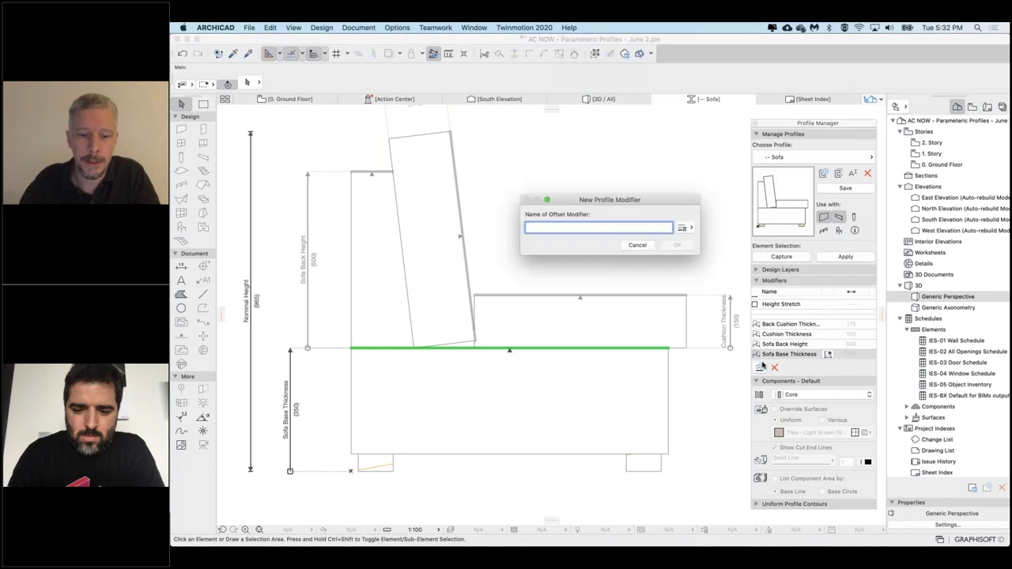
{"action": "type", "text": "Leg Height"}
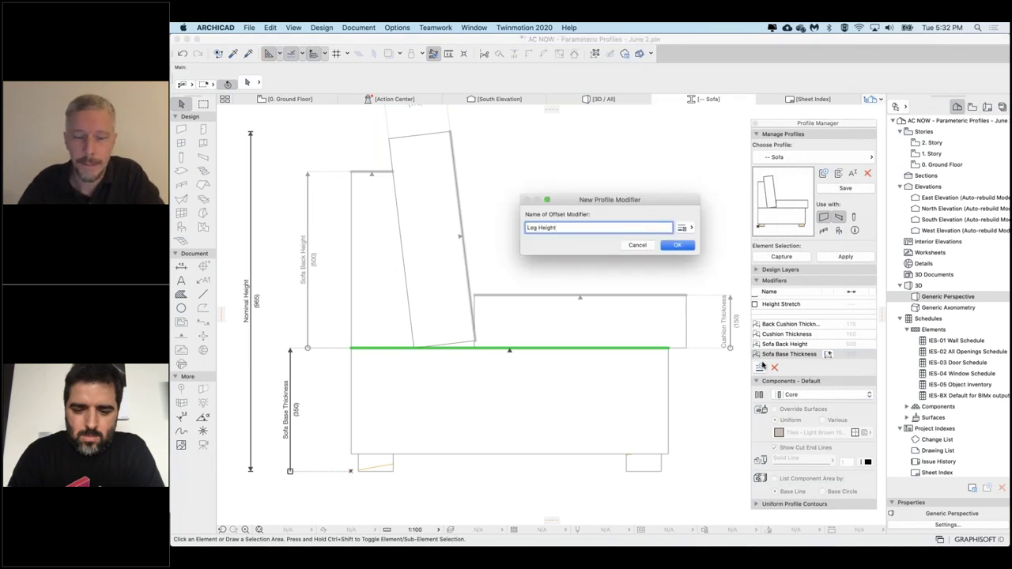
{"action": "key", "text": "Return"}
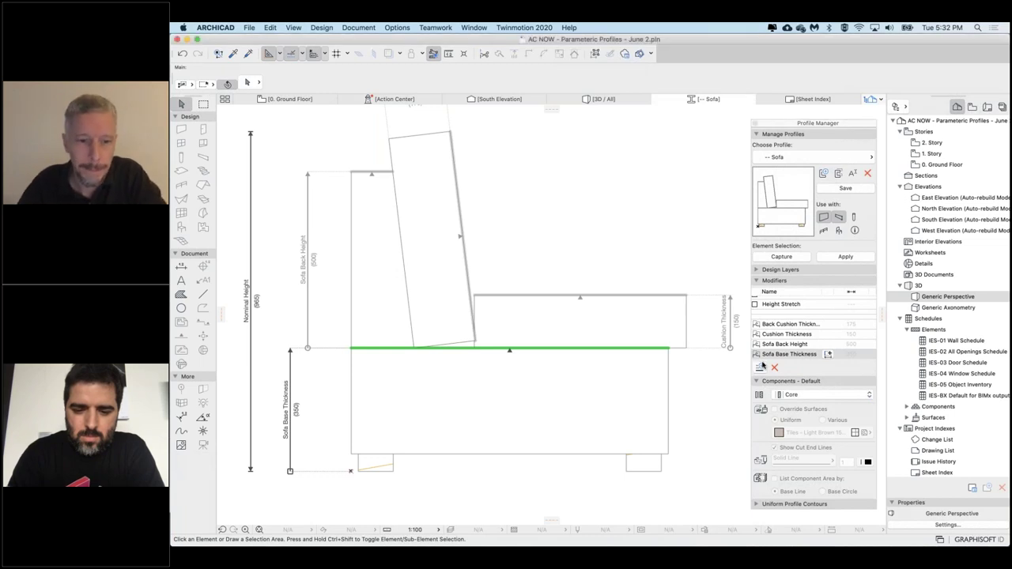
{"action": "left_click", "coordinate": [388, 471]}
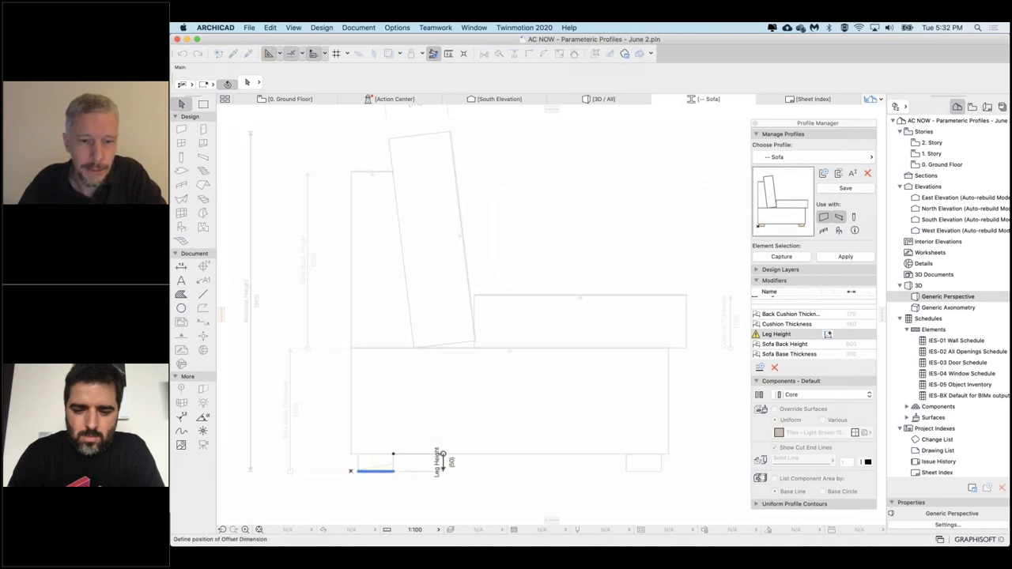
{"action": "left_click", "coordinate": [442, 459]}
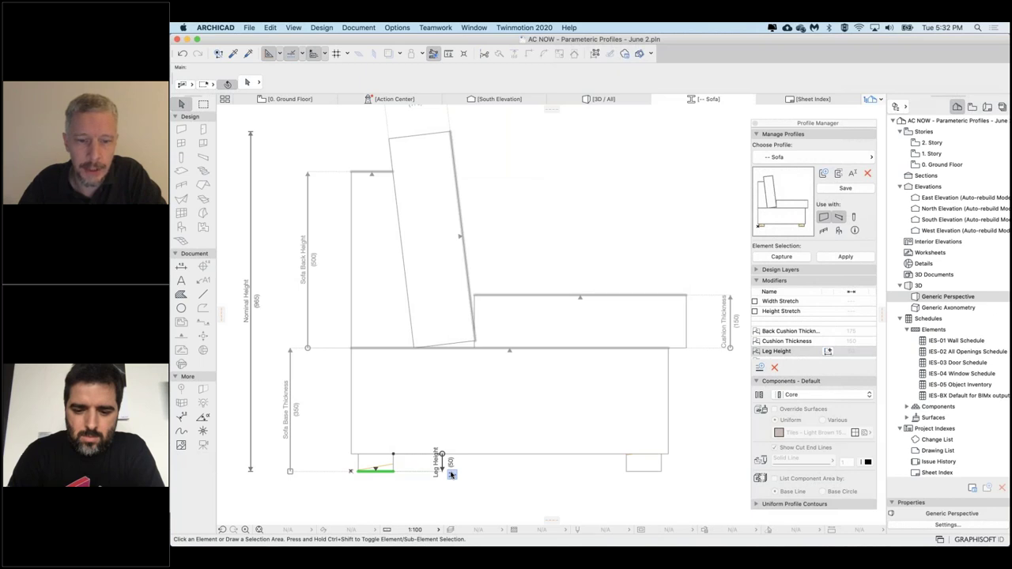
- Include the front leg's bottom edge in the Leg Height modifier and move its dimension closer to the rear leg
{"action": "left_click", "coordinate": [452, 475]}
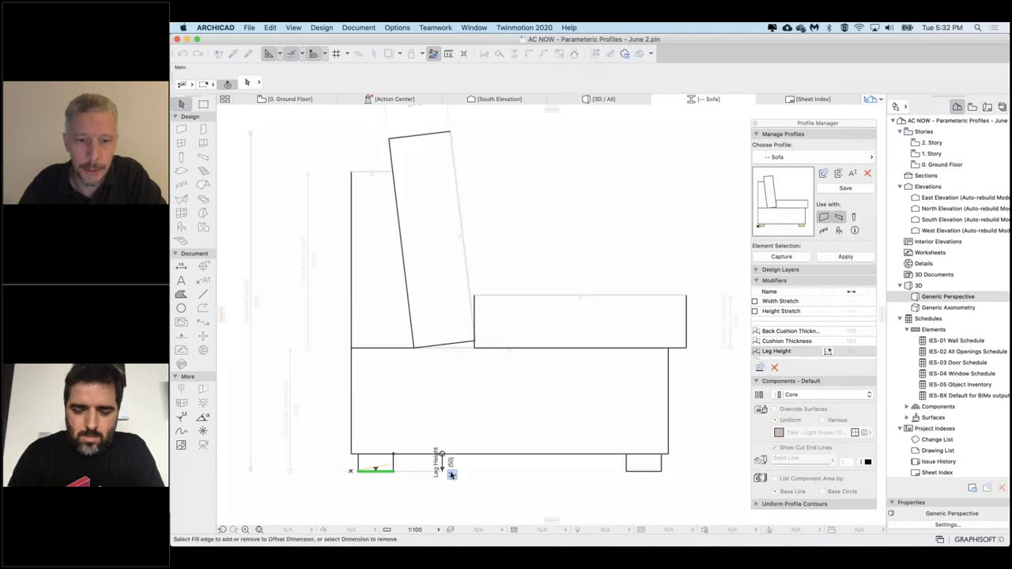
{"action": "left_click", "coordinate": [647, 472]}
{"action": "left_click", "coordinate": [644, 443]}
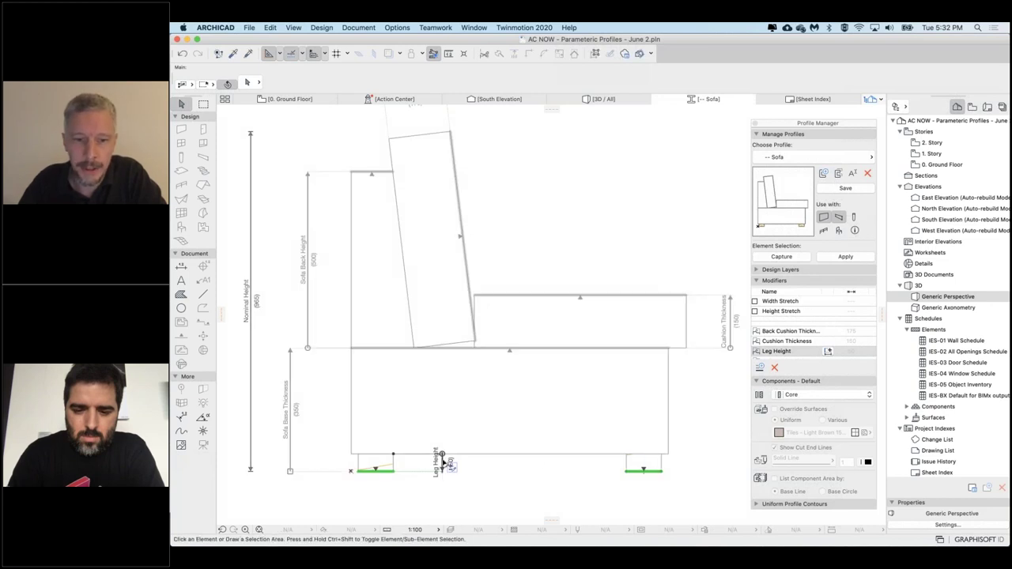
{"action": "left_click", "coordinate": [443, 457]}
{"action": "left_click", "coordinate": [425, 459]}
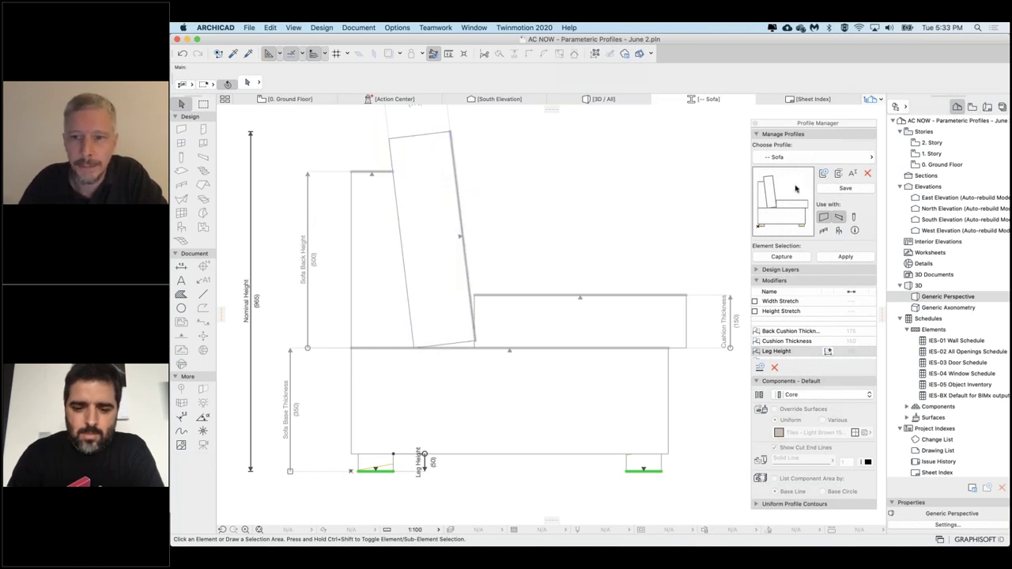
- Save the Sofa profile with its new modifiers and return to the 3D view of the sofa
{"action": "left_click", "coordinate": [848, 188]}
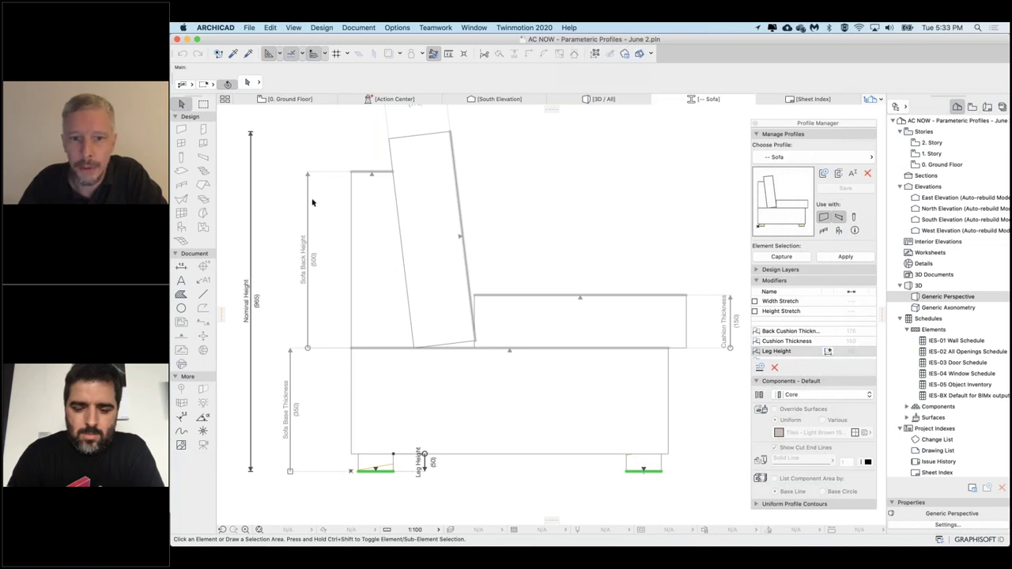
{"action": "scroll", "coordinate": [534, 344], "scroll_direction": "down", "scroll_amount": 3}
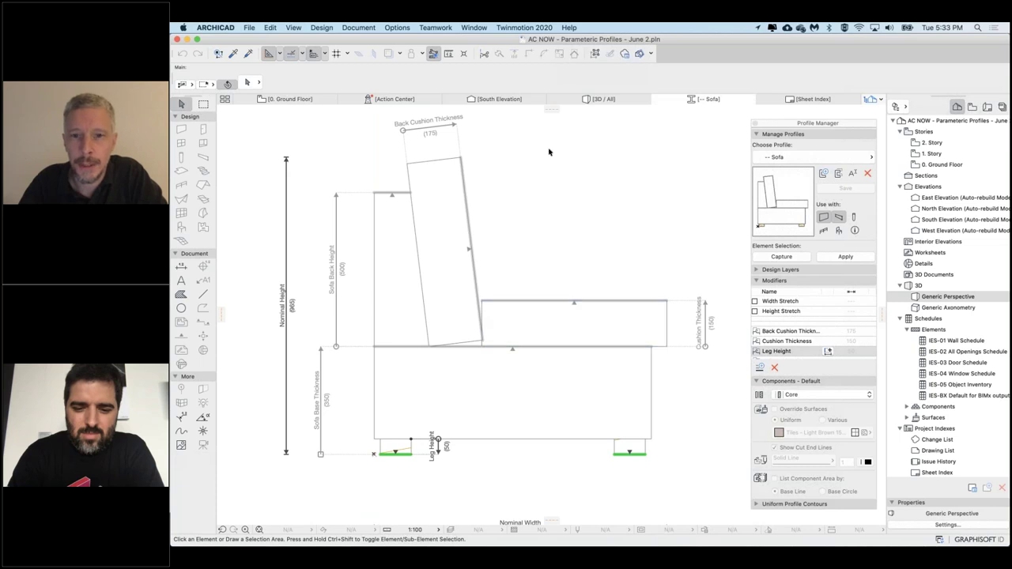
{"action": "left_click", "coordinate": [607, 99]}
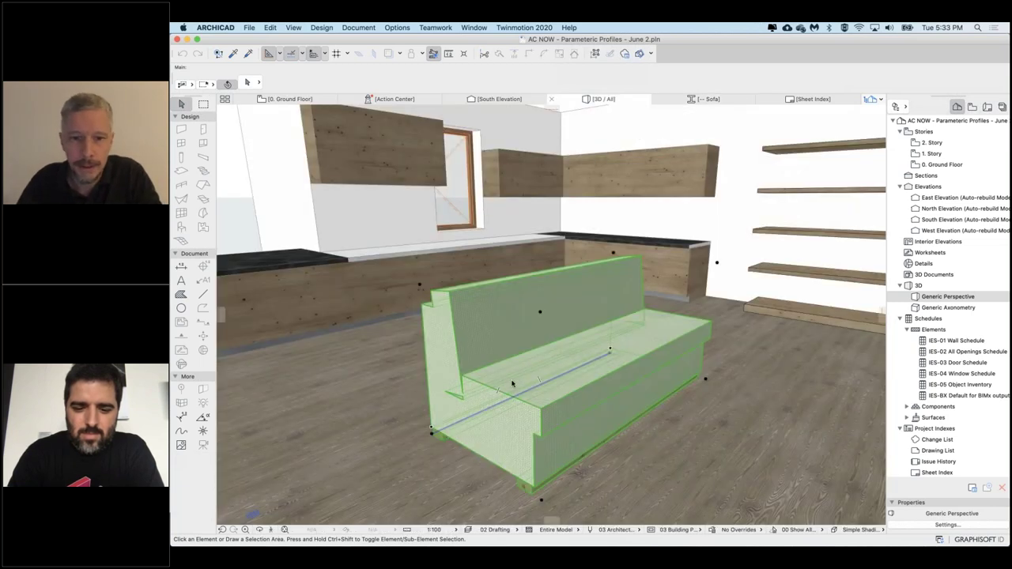
- Select the sofa beam and split off a segment about 196 mm long at its near end by inserting a node
{"action": "left_click", "coordinate": [512, 384]}
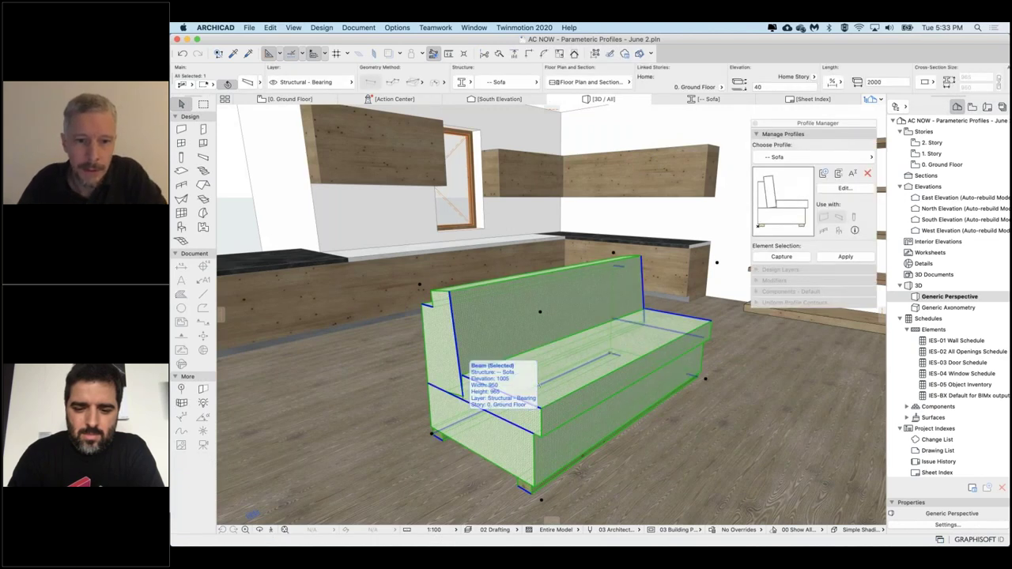
{"action": "left_click", "coordinate": [462, 397]}
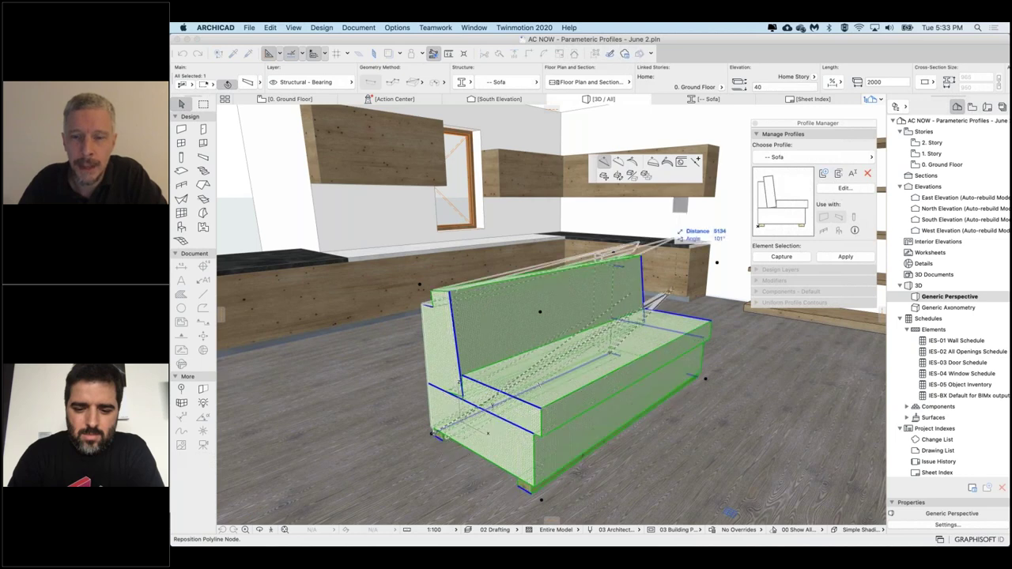
{"action": "left_click", "coordinate": [696, 162]}
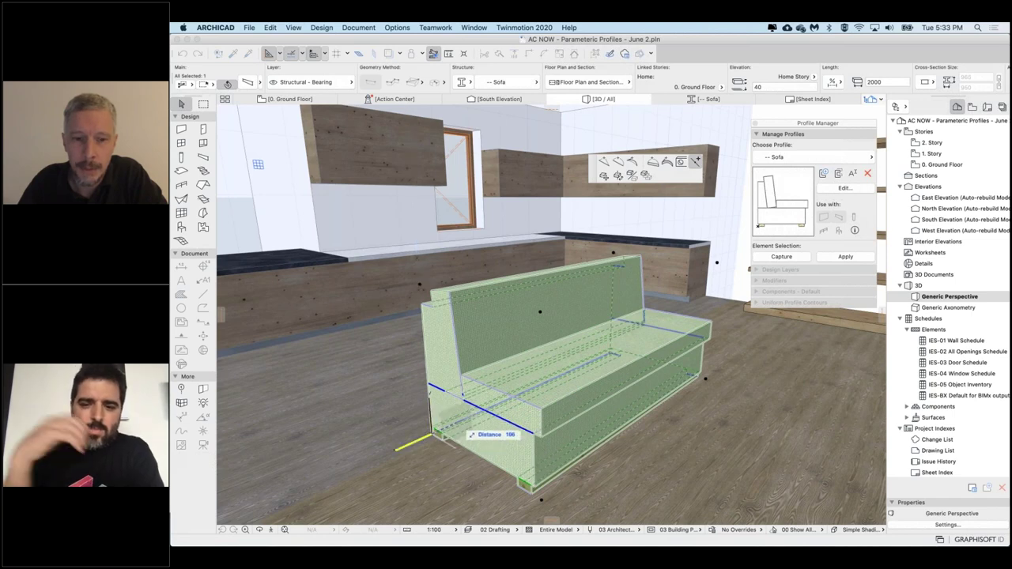
{"action": "left_click", "coordinate": [432, 434]}
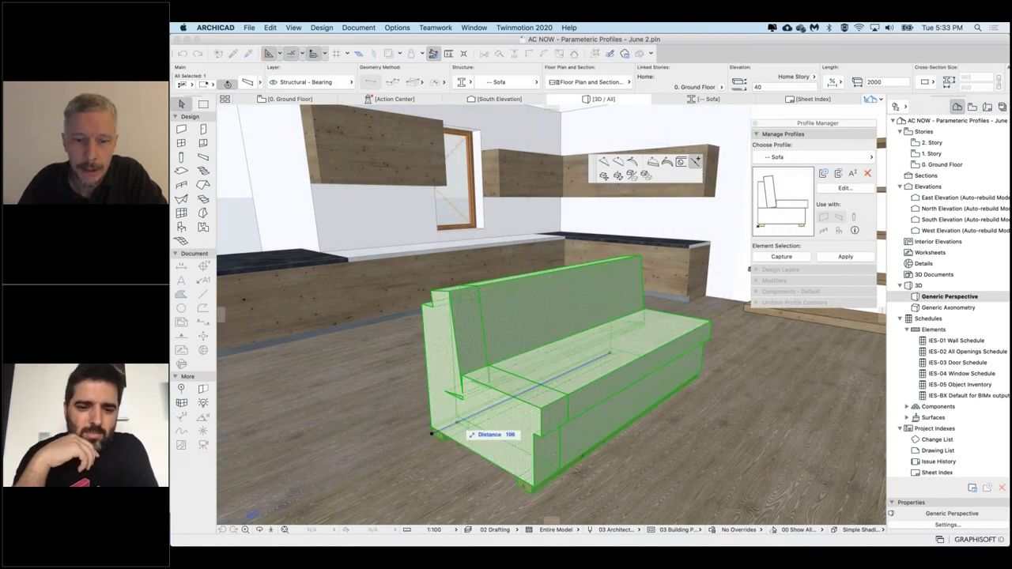
- Insert another node on the sofa beam to split off a segment about 241 mm long at its far end
{"action": "left_click", "coordinate": [616, 431]}
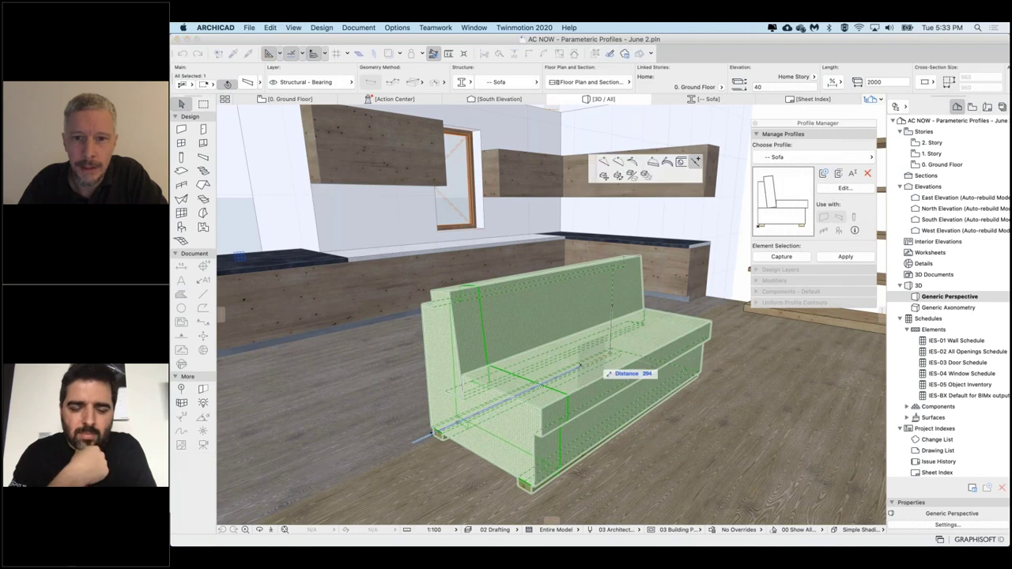
{"action": "left_click", "coordinate": [580, 365]}
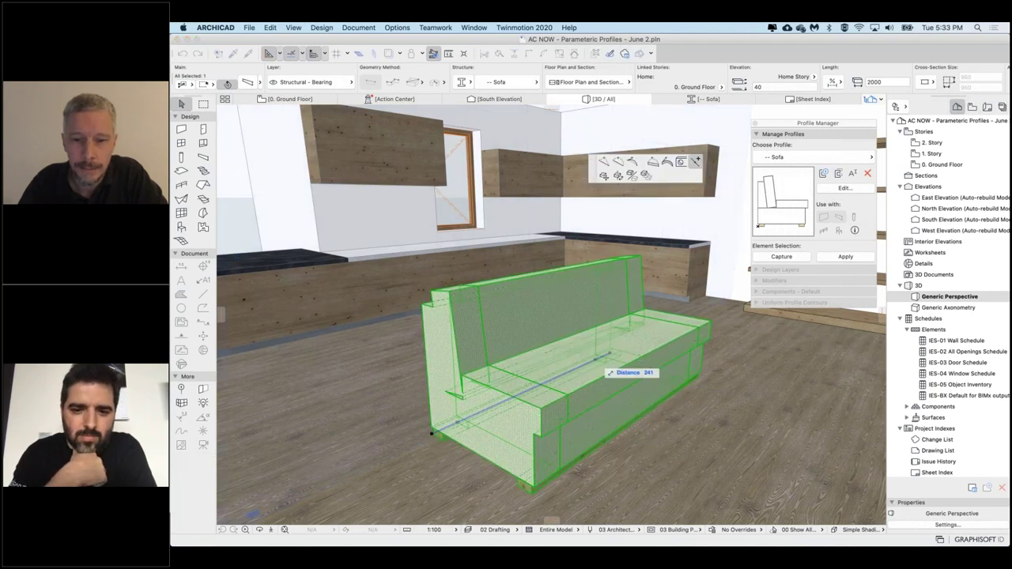
{"action": "left_click", "coordinate": [649, 439]}
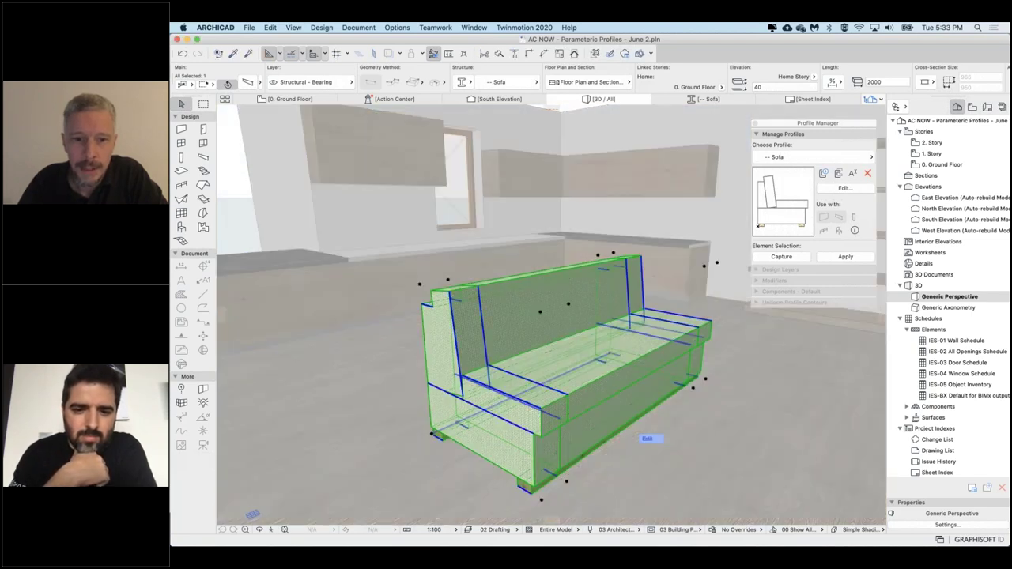
- Enter segment editing for the sofa beam and graphically reduce the near-end segment's Cushion Thickness to 0
{"action": "left_click", "coordinate": [647, 438]}
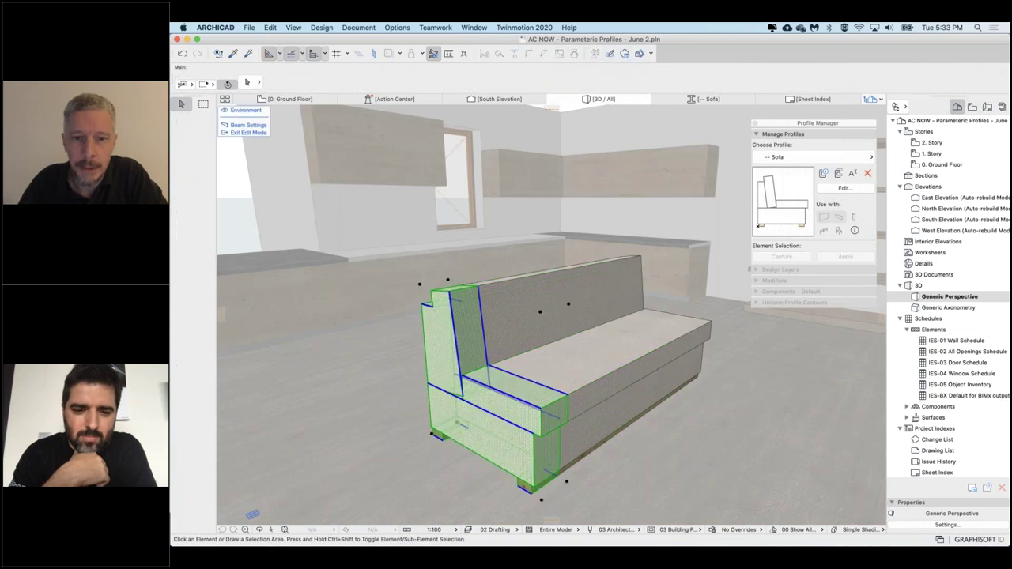
{"action": "left_click", "coordinate": [617, 350]}
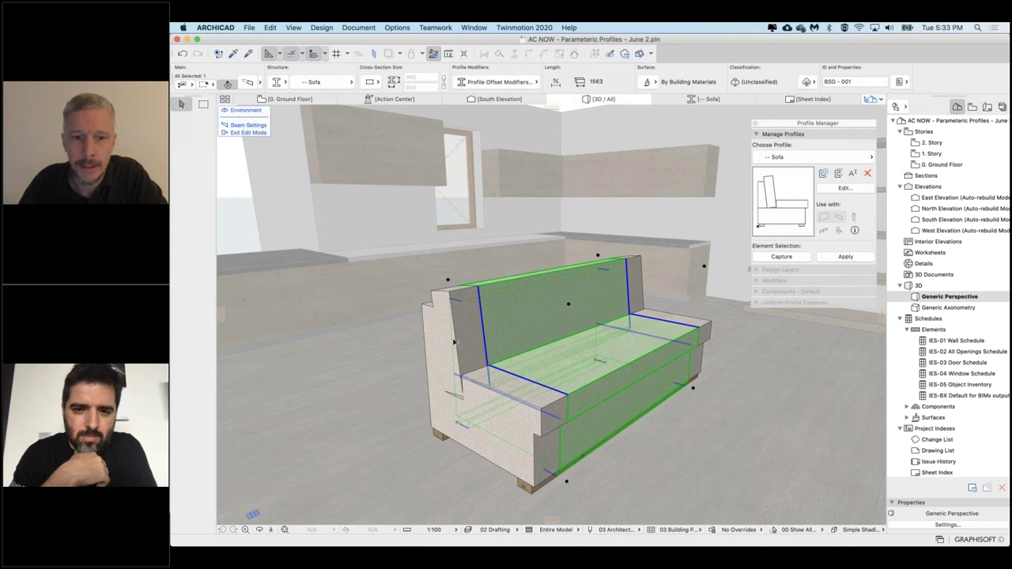
{"action": "left_click", "coordinate": [425, 304]}
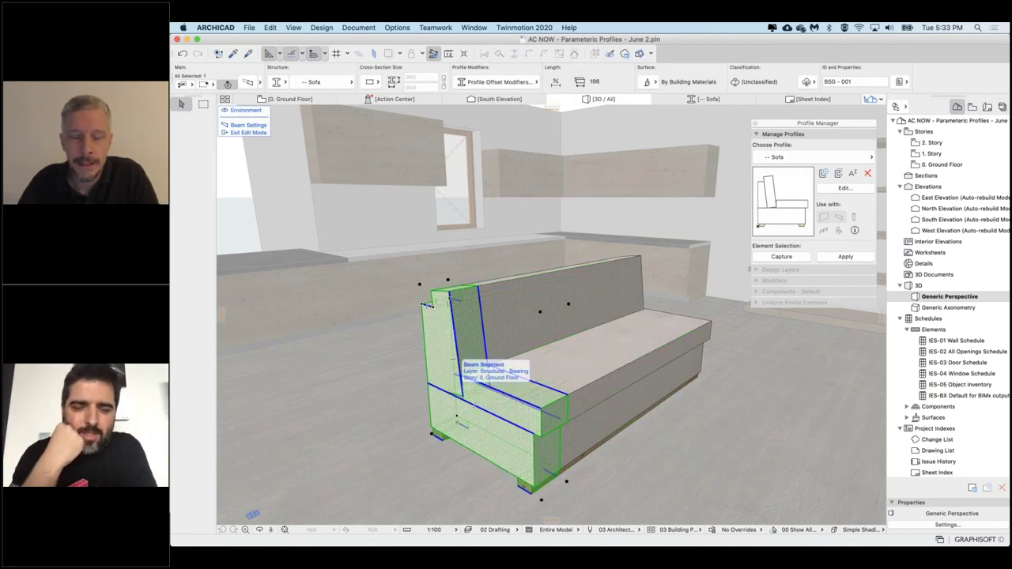
{"action": "scroll", "coordinate": [455, 386], "scroll_direction": "up", "scroll_amount": 5}
{"action": "middle_click_drag", "start_coordinate": [454, 386], "coordinate": [522, 345], "text": "shift"}
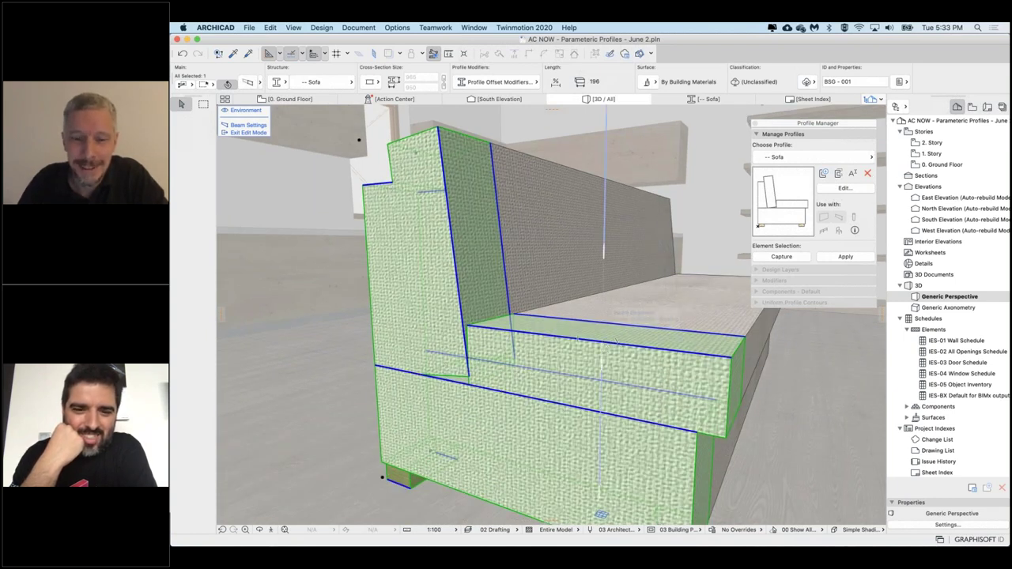
{"action": "left_click", "coordinate": [603, 336]}
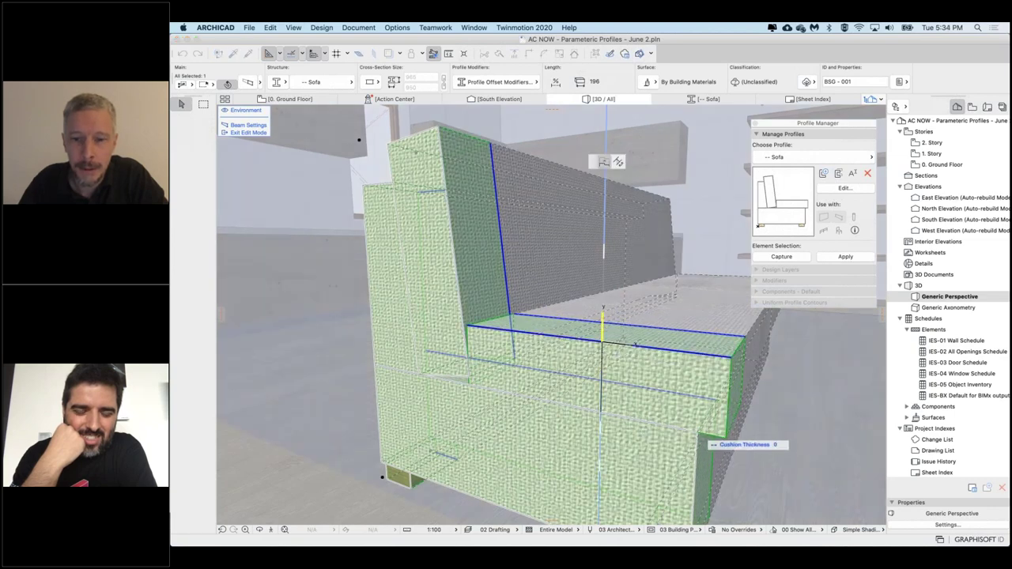
{"action": "left_click", "coordinate": [603, 341]}
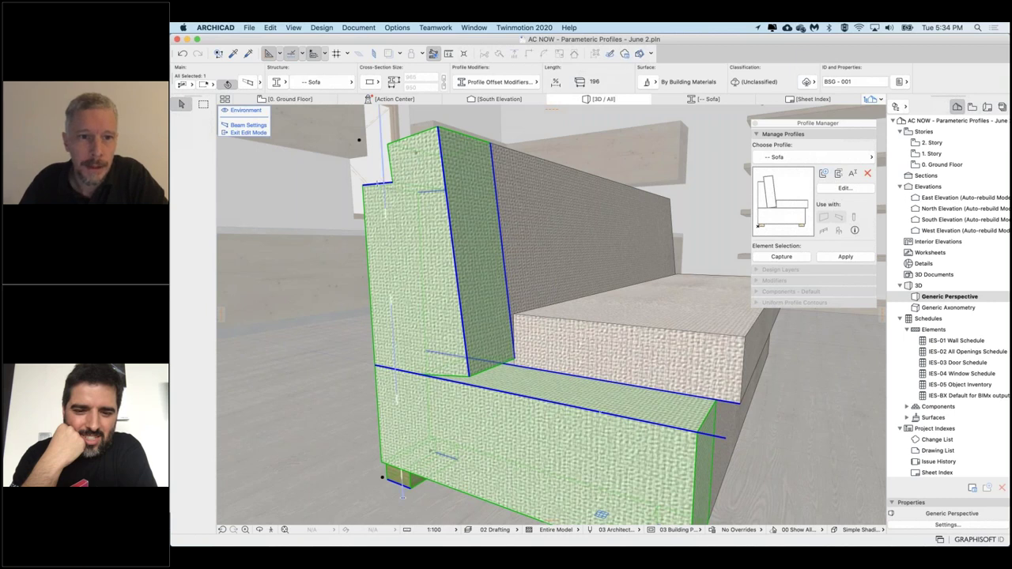
- Graphically reduce the near-end segment's Sofa Back Height and Back Cushion Thickness to 0
{"action": "left_click", "coordinate": [384, 188]}
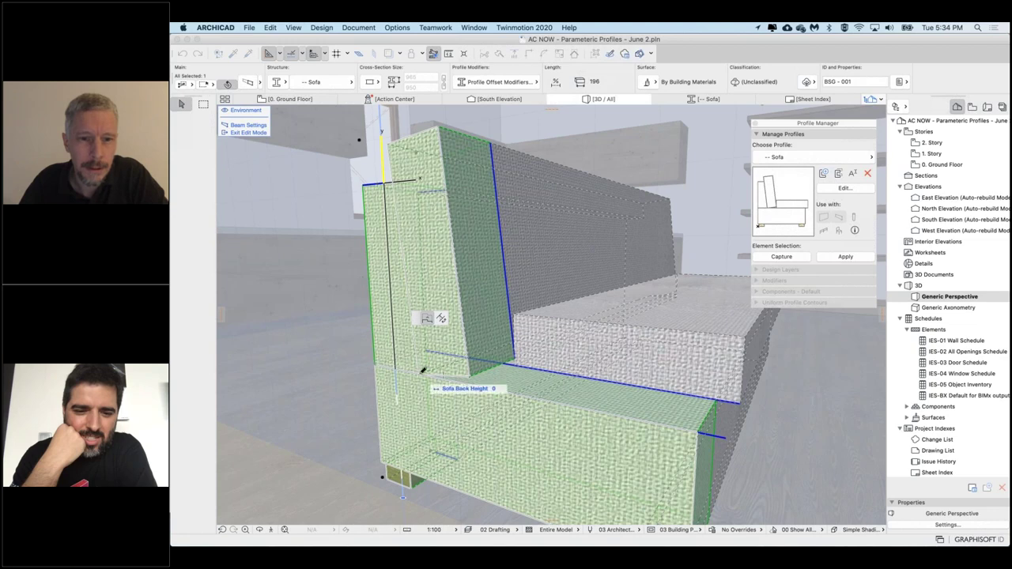
{"action": "left_click", "coordinate": [395, 369]}
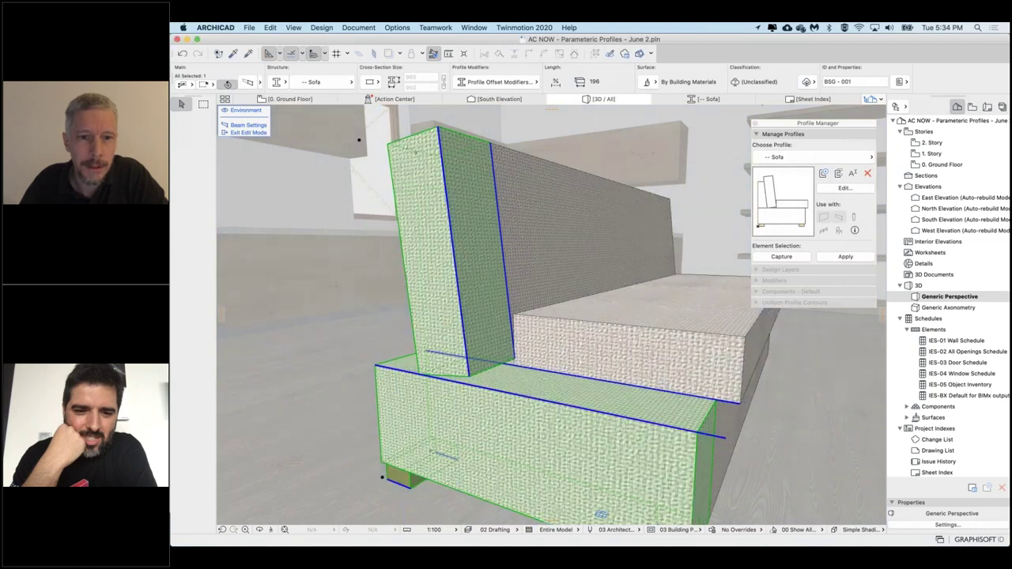
{"action": "left_click", "coordinate": [453, 260]}
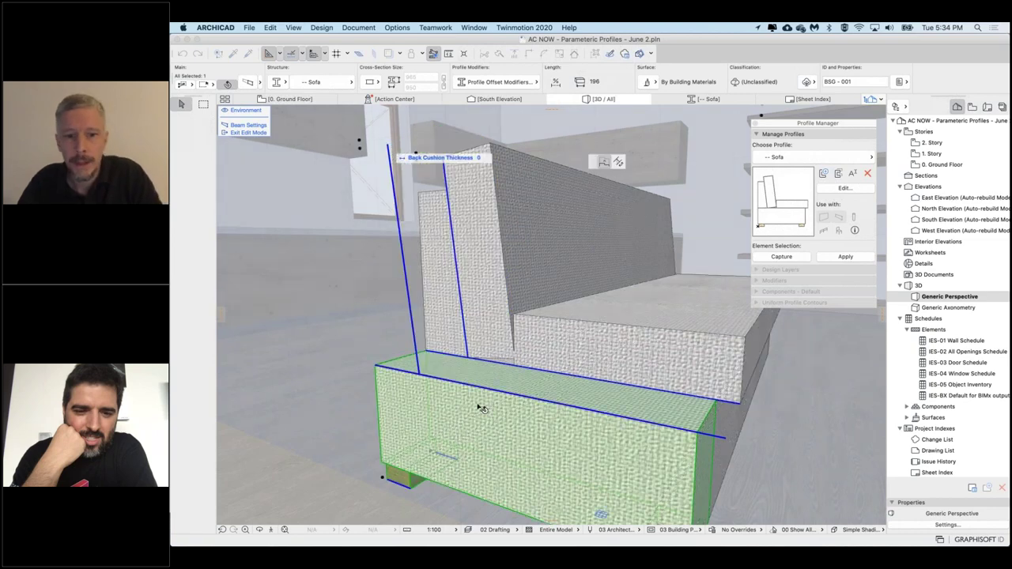
{"action": "left_click", "coordinate": [489, 399]}
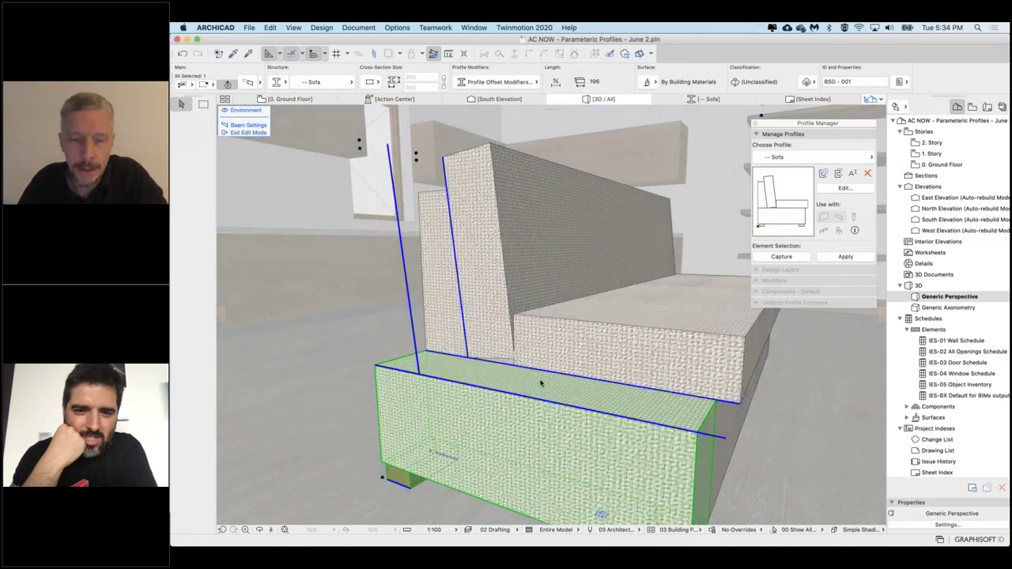
- Set the near-end segment's Sofa Base Thickness to 500 in its segment settings
{"action": "double_click", "coordinate": [503, 367]}
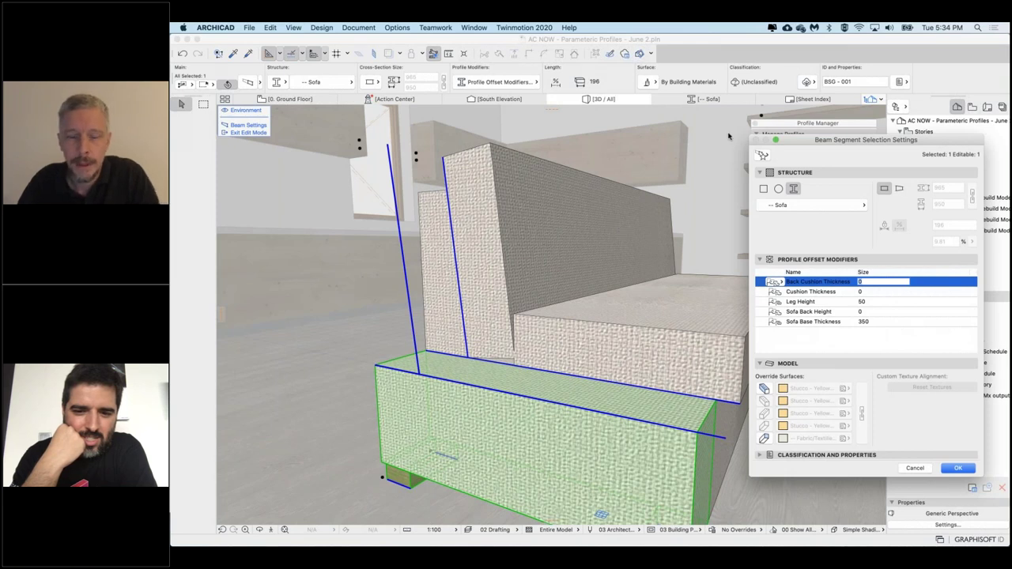
{"action": "left_click_drag", "start_coordinate": [856, 145], "coordinate": [575, 133]}
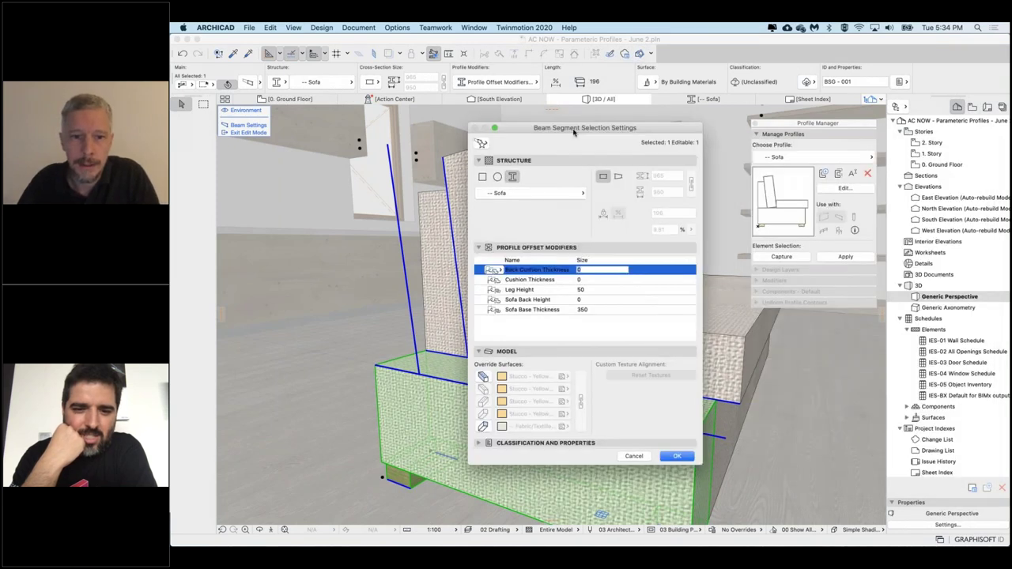
{"action": "left_click", "coordinate": [550, 310]}
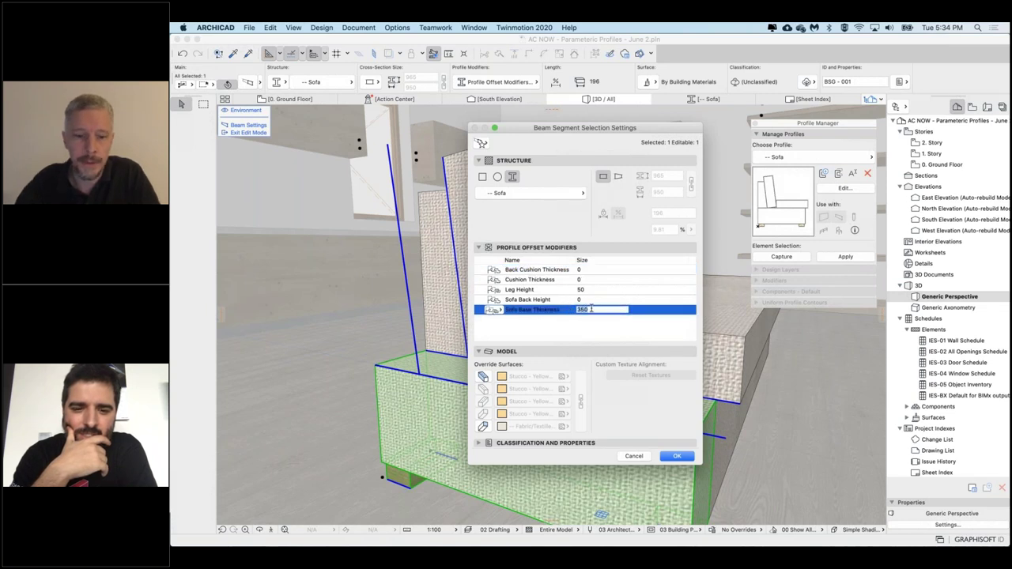
{"action": "type", "text": "500"}
{"action": "key", "text": "Return"}
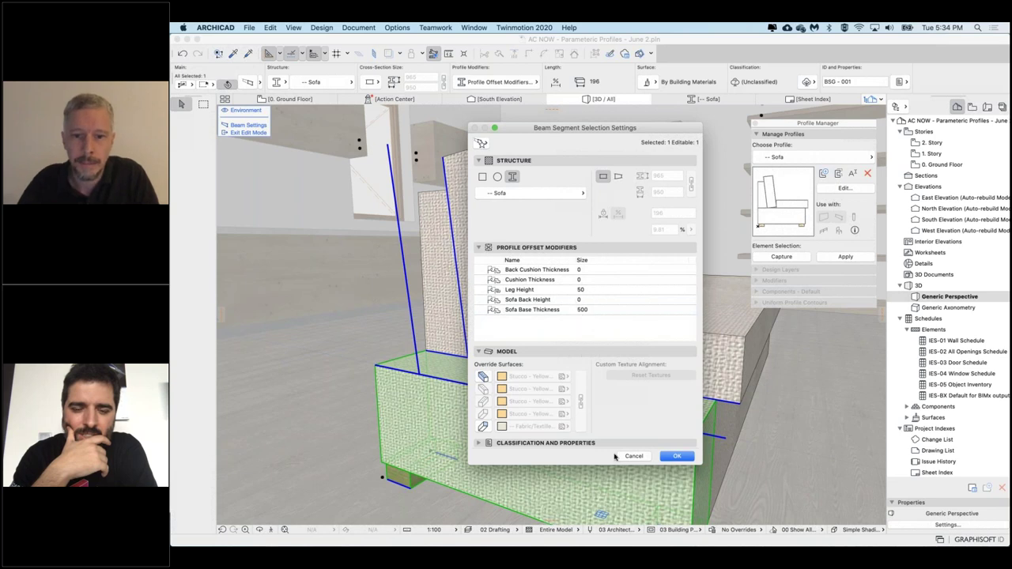
{"action": "left_click", "coordinate": [671, 456]}
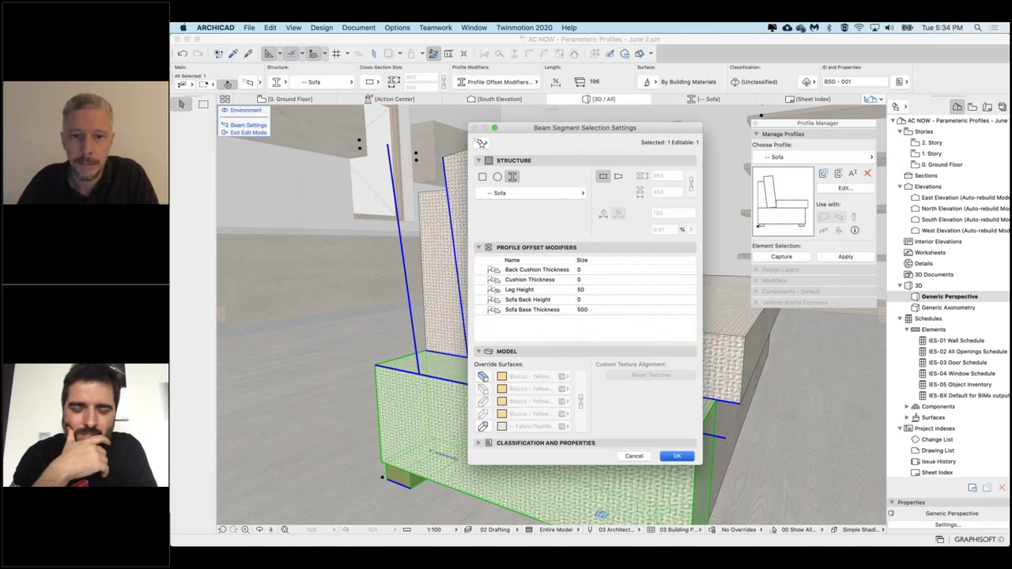
{"action": "left_click", "coordinate": [677, 457]}
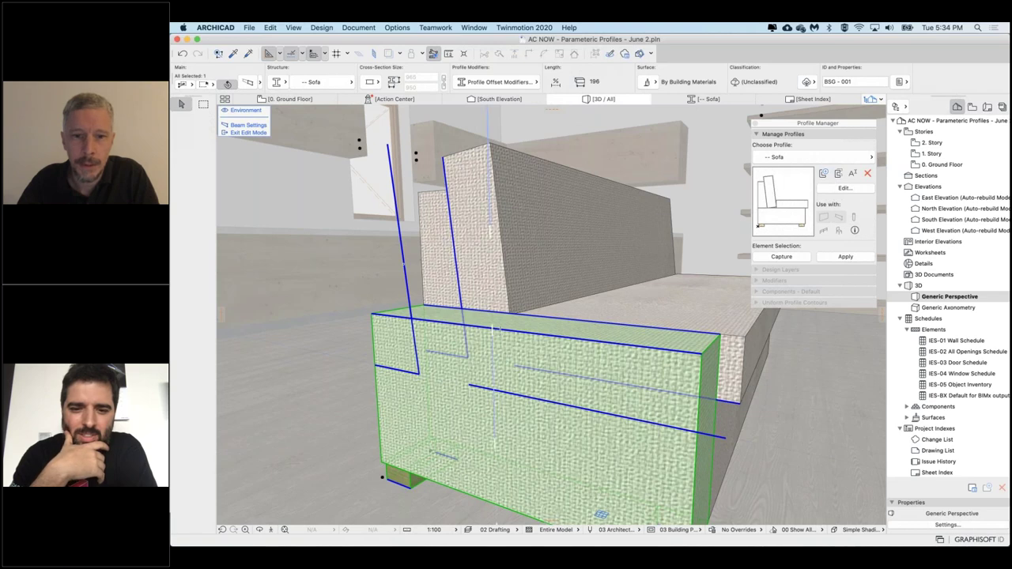
- Graphically raise the near-end segment's Sofa Base Thickness to about 660 to form an armrest
{"action": "left_click", "coordinate": [493, 327]}
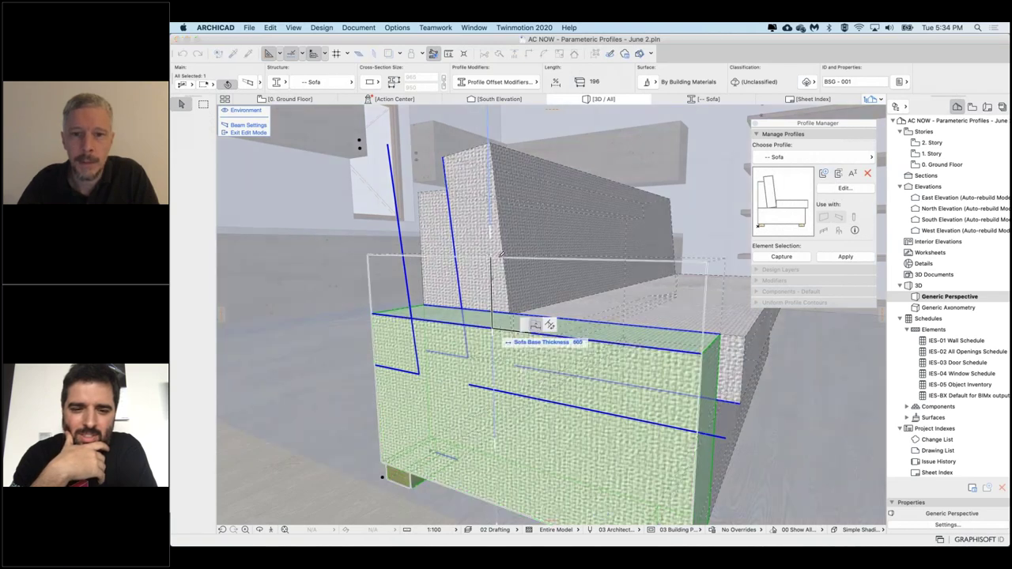
{"action": "left_click", "coordinate": [501, 255]}
{"action": "middle_click_drag", "start_coordinate": [501, 255], "coordinate": [437, 278], "text": "shift"}
{"action": "scroll", "coordinate": [482, 283], "scroll_direction": "down", "scroll_amount": 5}
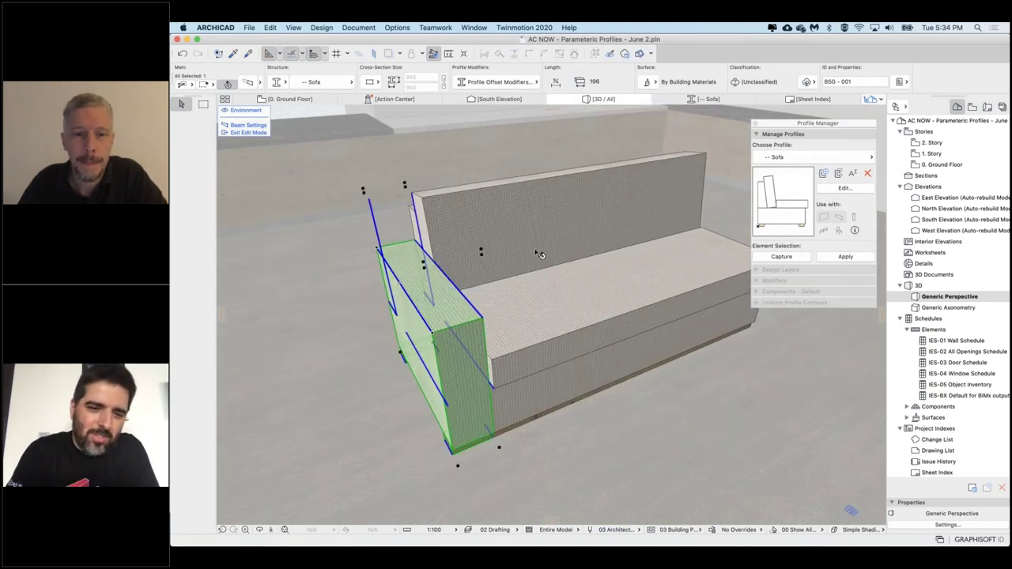
{"action": "middle_click_drag", "start_coordinate": [437, 278], "coordinate": [453, 262], "text": "shift"}
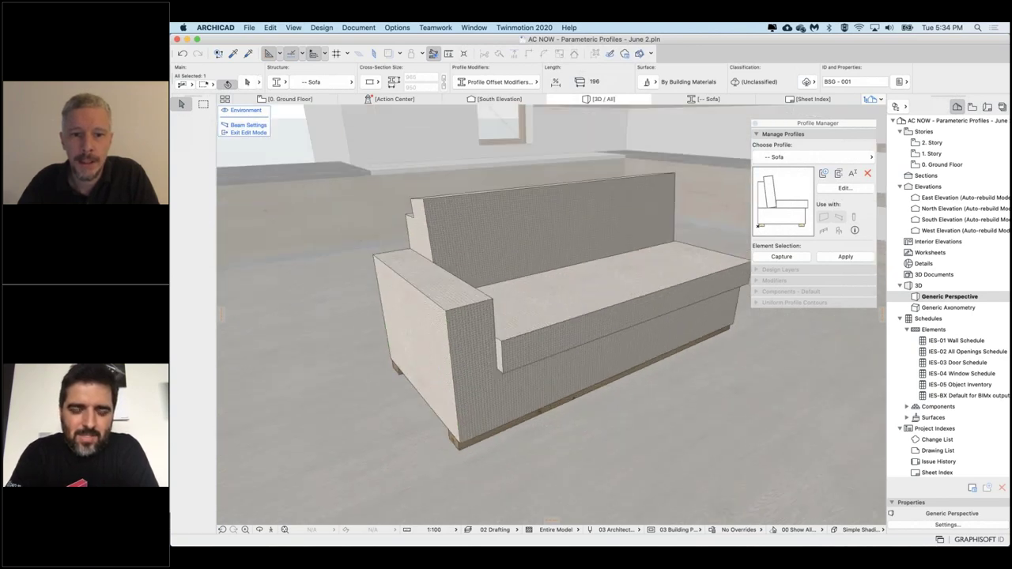
- Set the sofa's middle segment to a Leg Height of 0 in its segment settings
{"action": "middle_click_drag", "start_coordinate": [576, 395], "coordinate": [527, 358], "text": "shift"}
{"action": "left_click", "coordinate": [530, 360]}
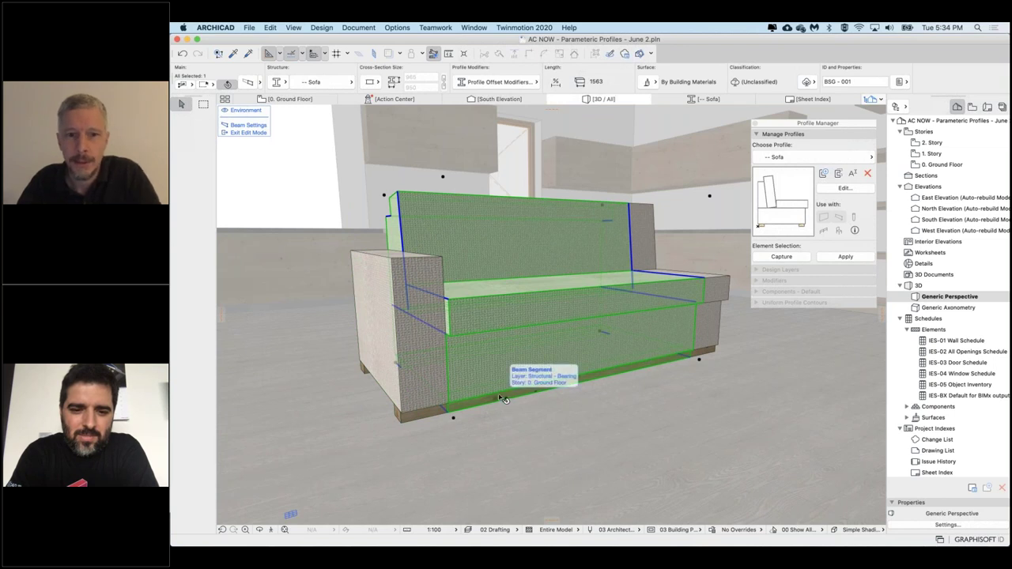
{"action": "double_click", "coordinate": [492, 389]}
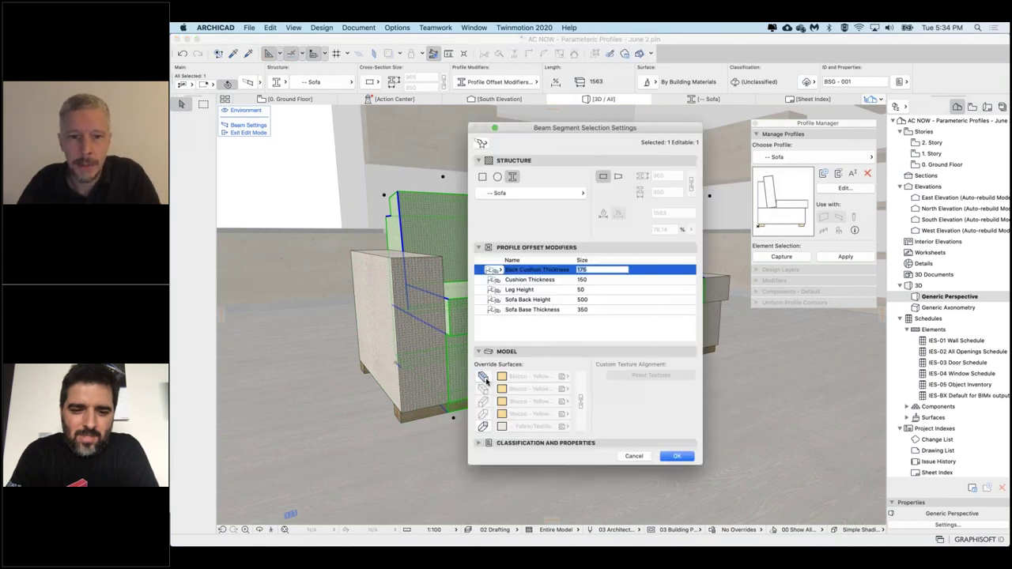
{"action": "left_click", "coordinate": [551, 290]}
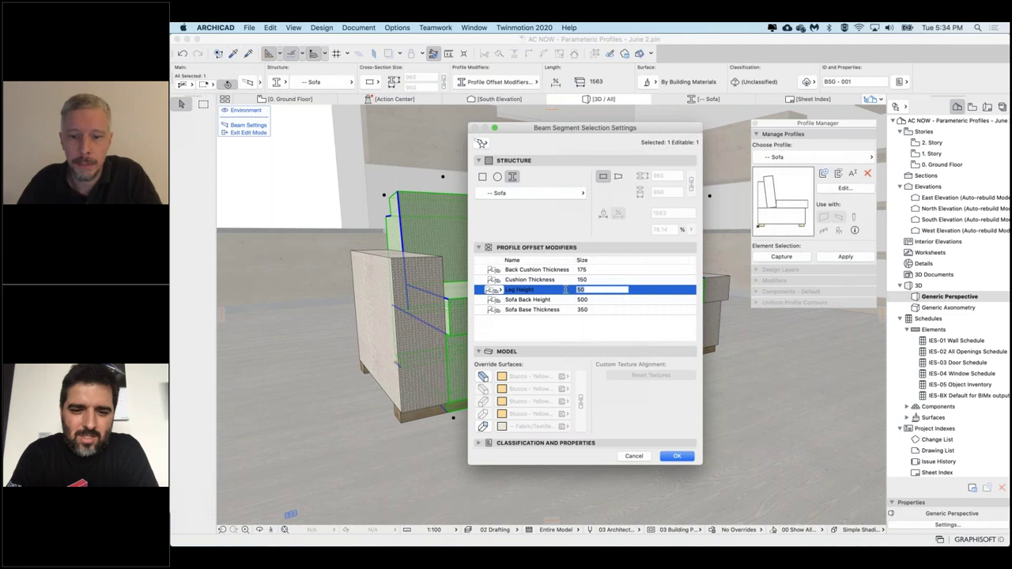
{"action": "type", "text": "0"}
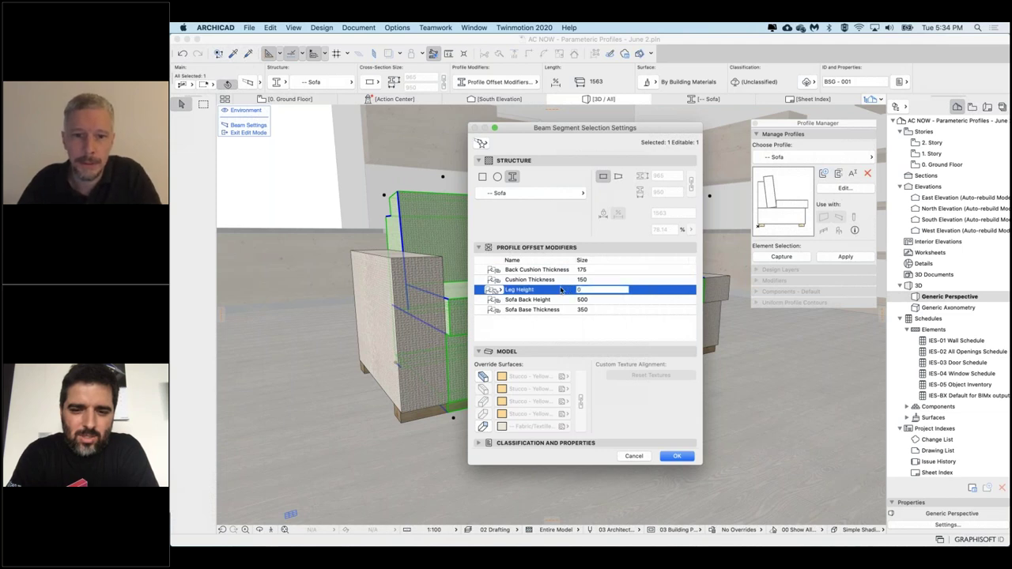
{"action": "left_click", "coordinate": [678, 457]}
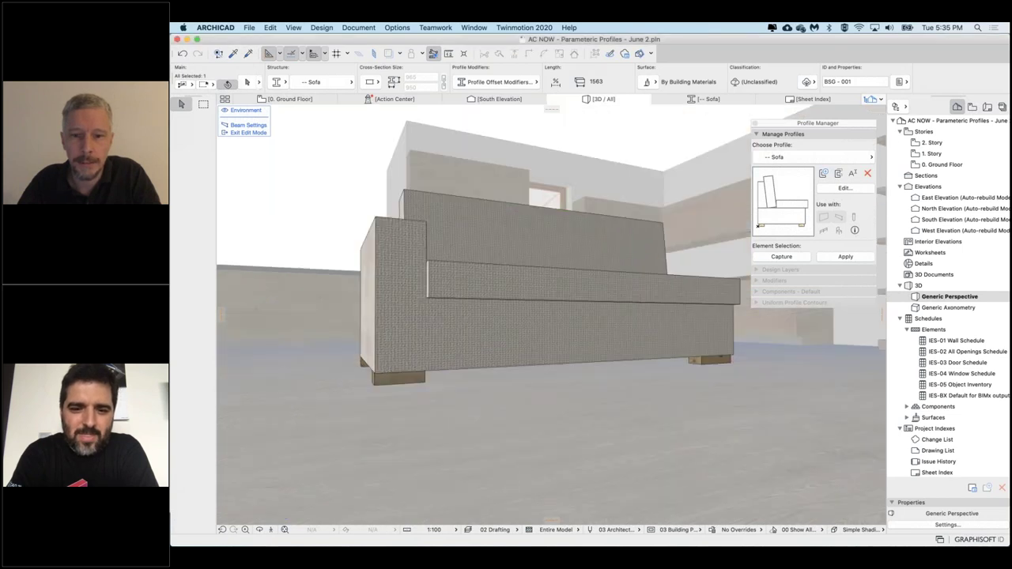
- Pick up the near-end armrest segment's parameters and transfer them to the sofa's far-end segment to form a matching armrest
{"action": "middle_click_drag", "start_coordinate": [522, 300], "coordinate": [557, 356], "text": "shift"}
{"action": "left_click", "coordinate": [719, 276]}
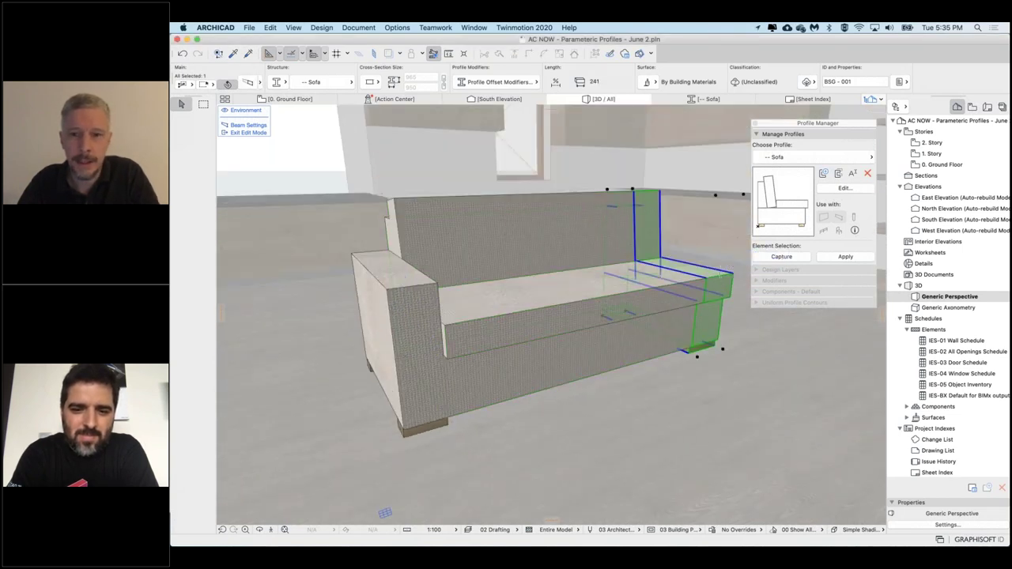
{"action": "key", "text": "Escape"}
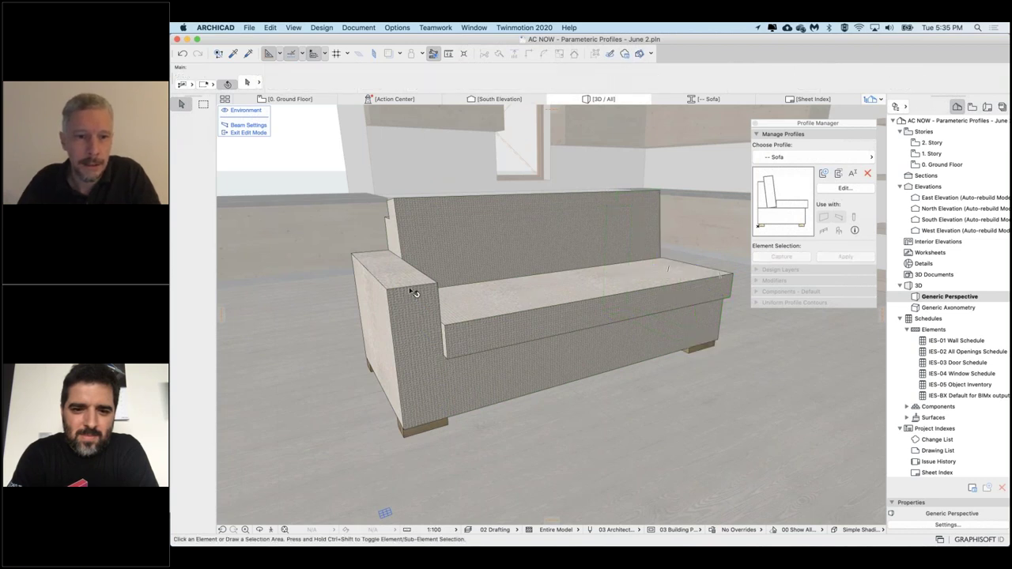
{"action": "left_click", "coordinate": [234, 55]}
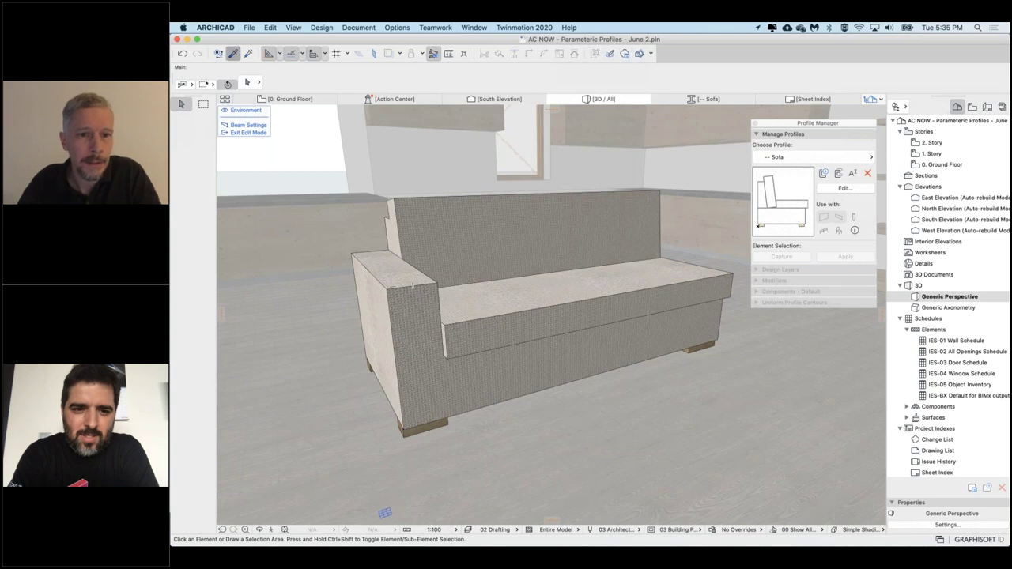
{"action": "left_click", "coordinate": [410, 338], "text": "alt"}
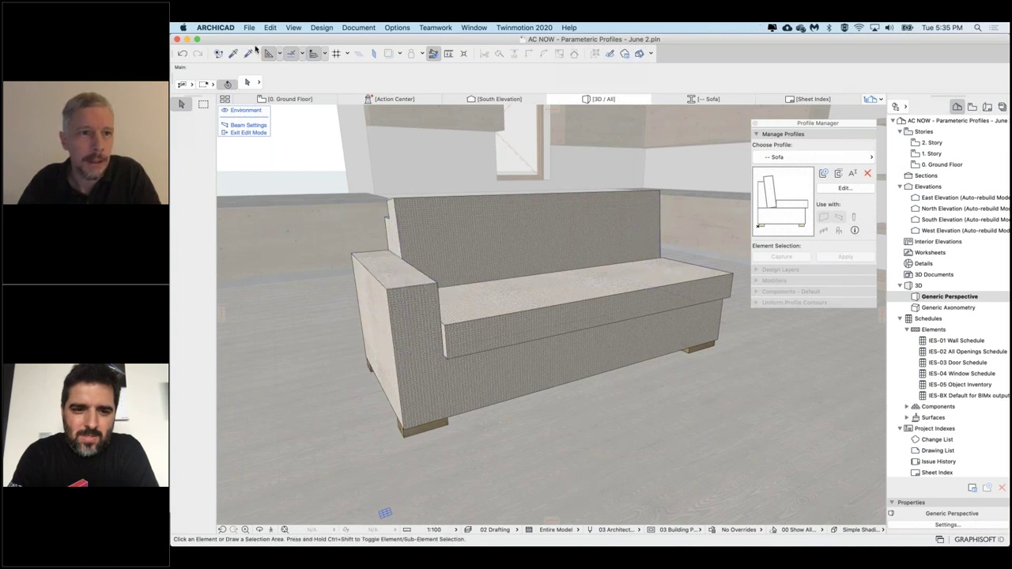
{"action": "key", "text": "super+alt"}
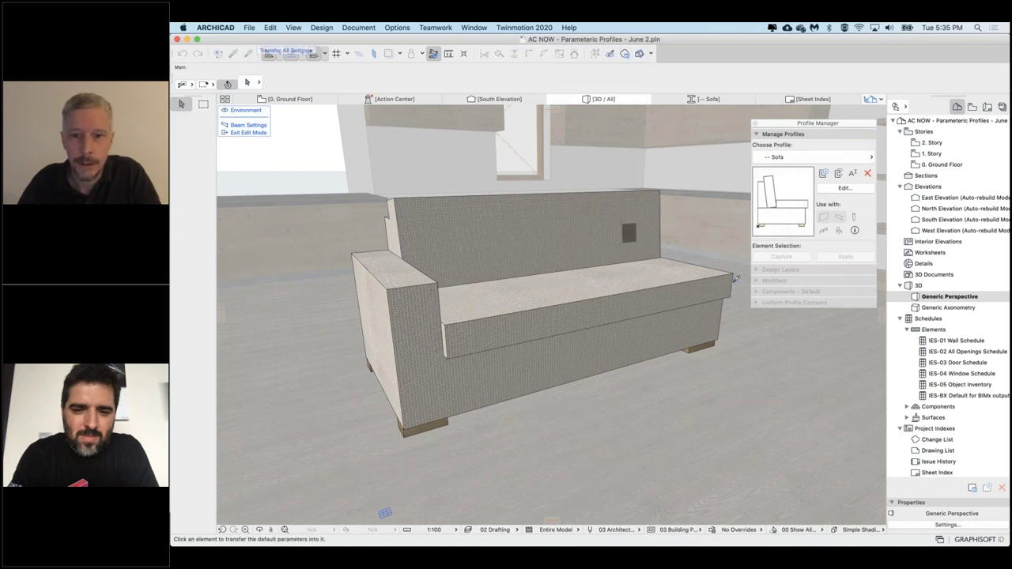
{"action": "left_click", "coordinate": [648, 268], "text": "alt+super"}
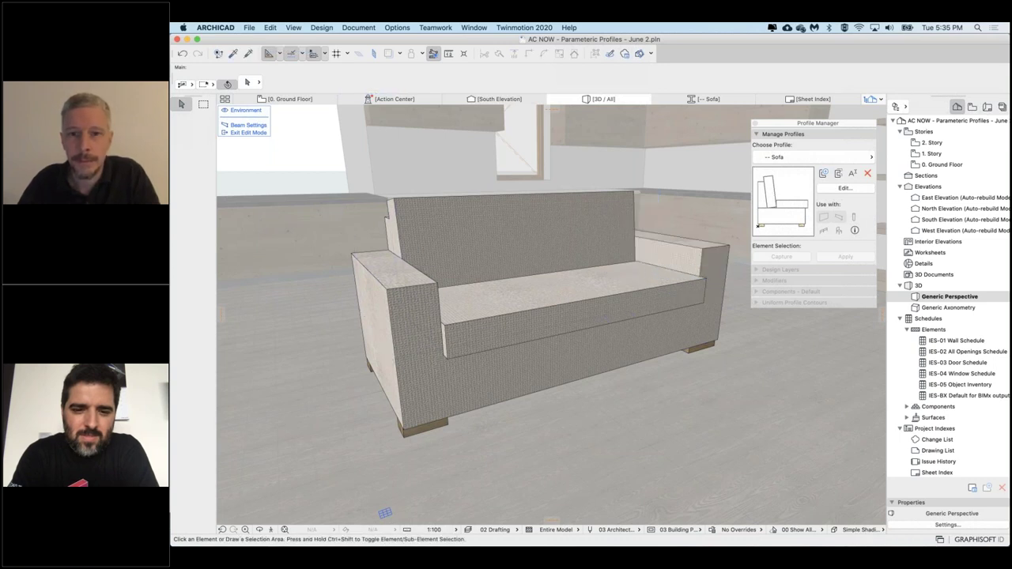
{"action": "middle_click_drag", "start_coordinate": [633, 293], "coordinate": [477, 250], "text": "shift"}
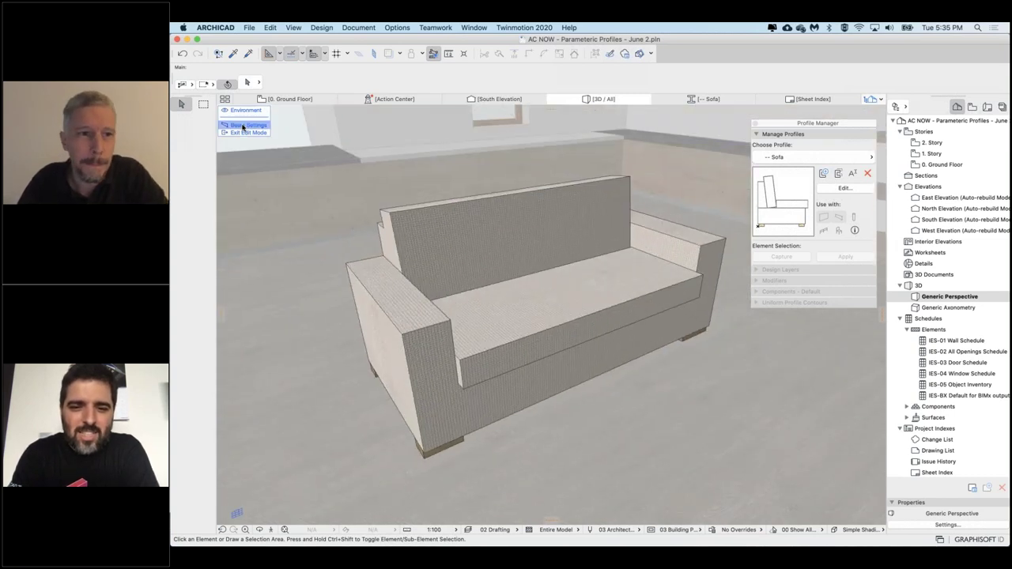
- Leave segment editing and give the sofa beam's first segment a fixed length of 200 in the beam's segment settings
{"action": "left_click", "coordinate": [514, 297]}
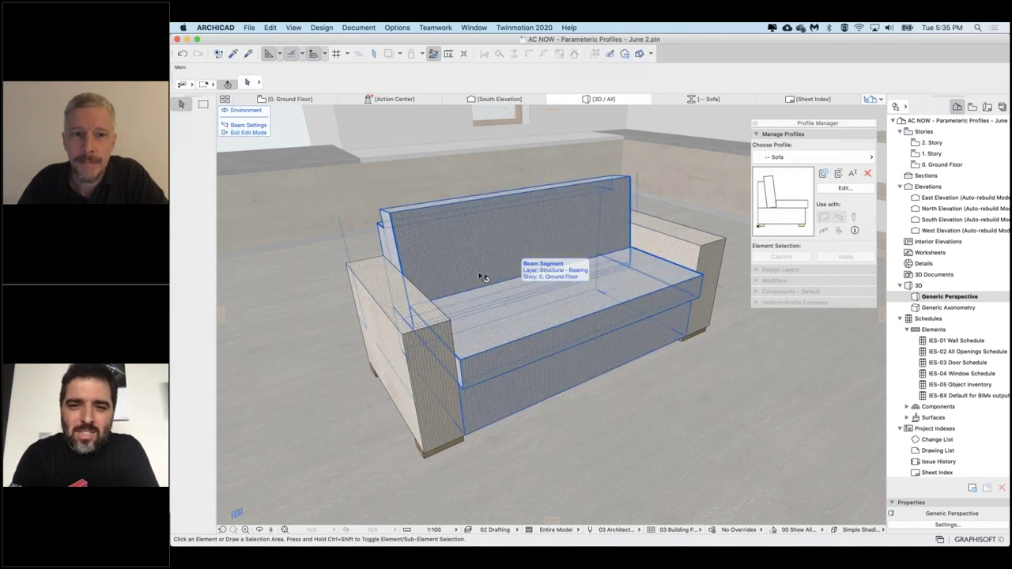
{"action": "left_click", "coordinate": [247, 133]}
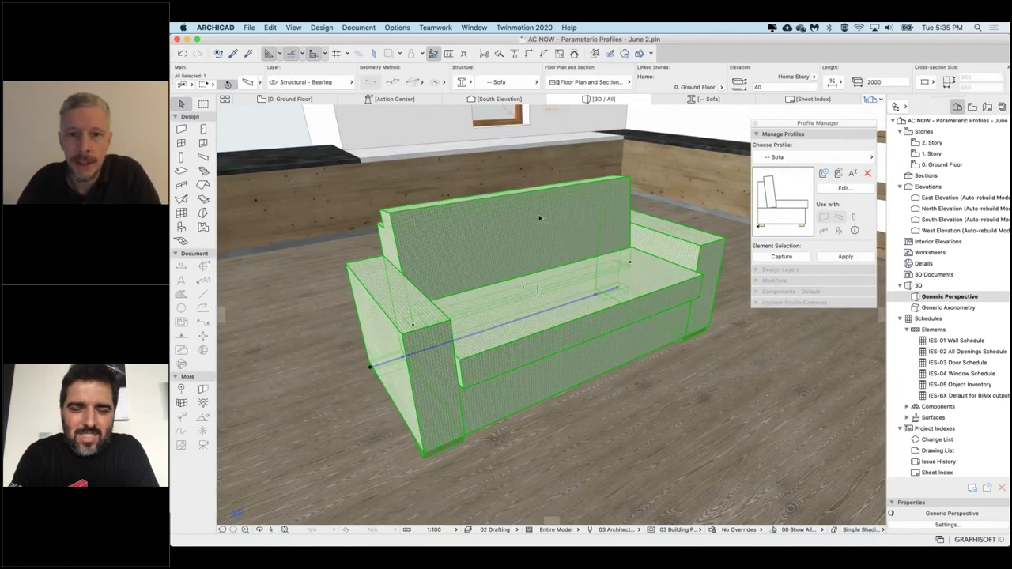
{"action": "double_click", "coordinate": [463, 361]}
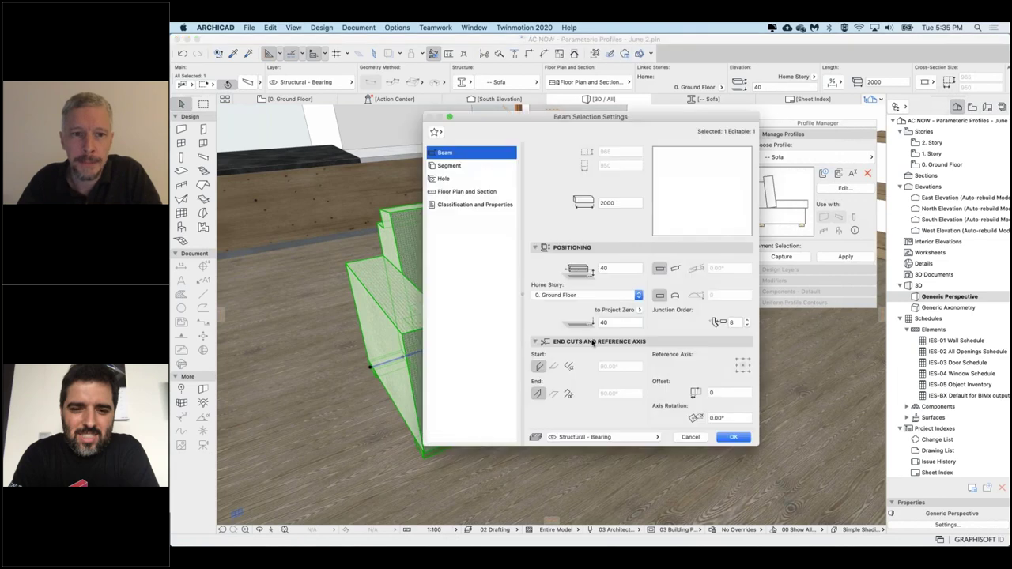
{"action": "left_click", "coordinate": [463, 166]}
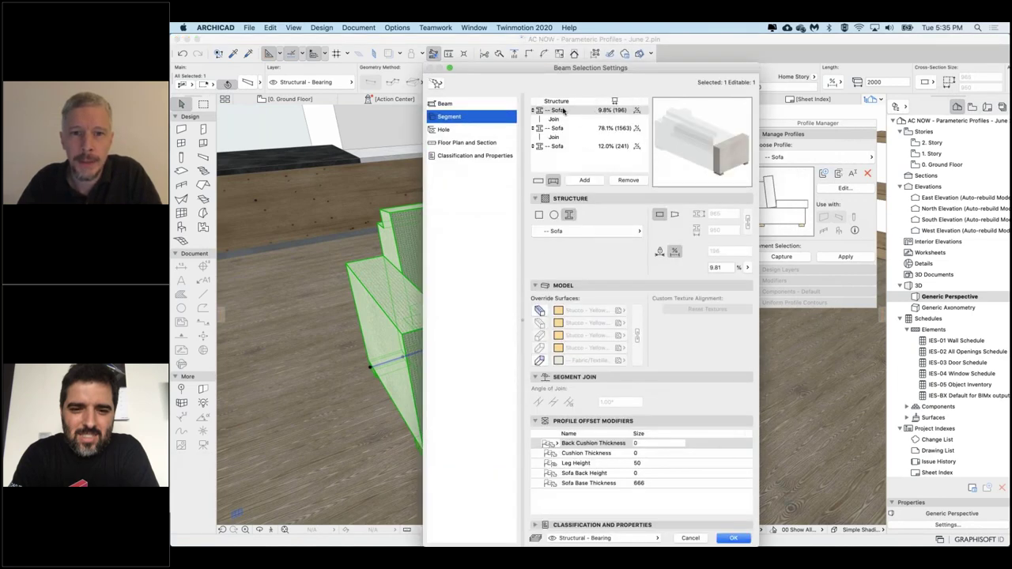
{"action": "left_click", "coordinate": [565, 111]}
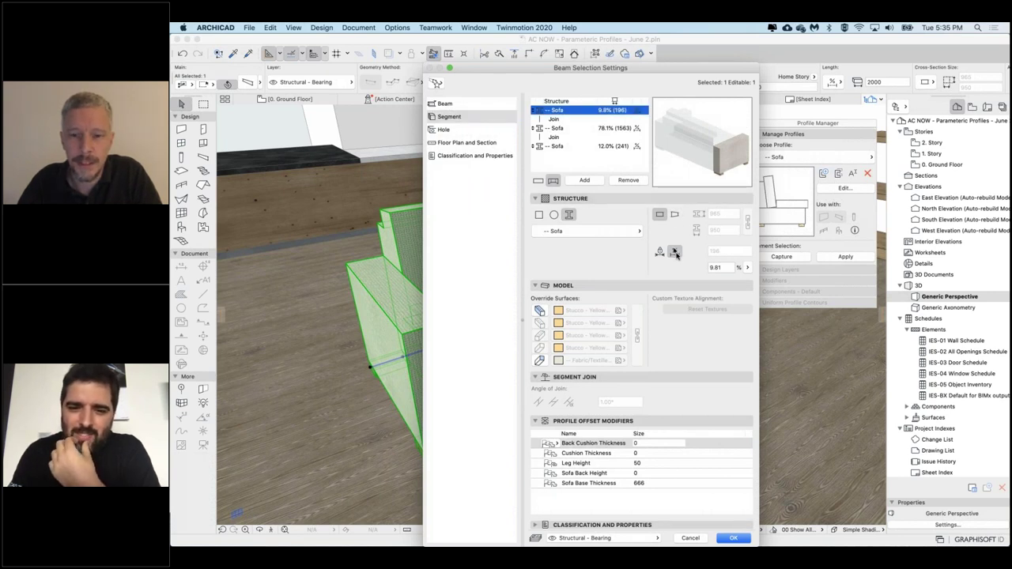
{"action": "left_click", "coordinate": [660, 252]}
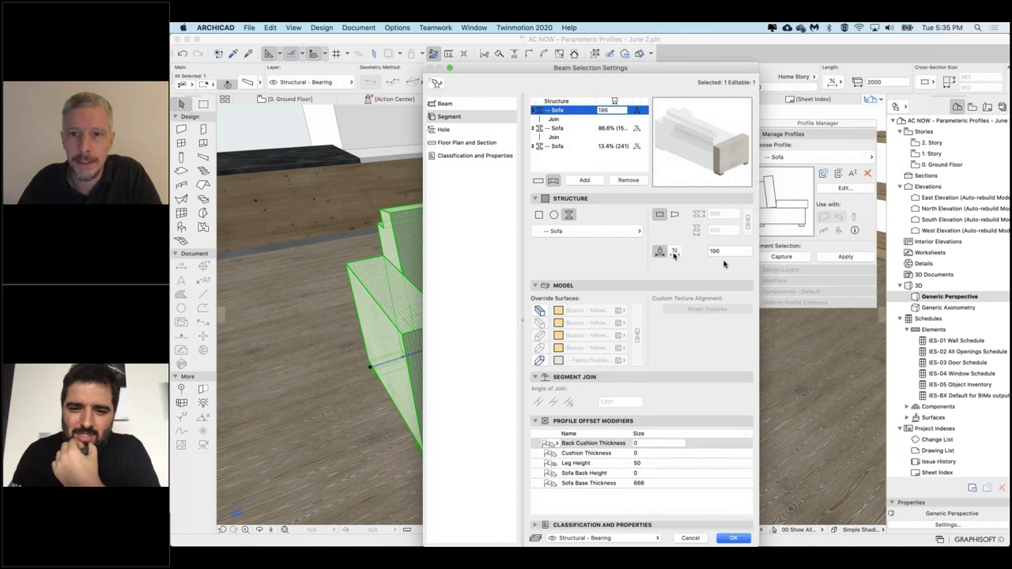
{"action": "left_click", "coordinate": [725, 258]}
{"action": "type", "text": "20"}
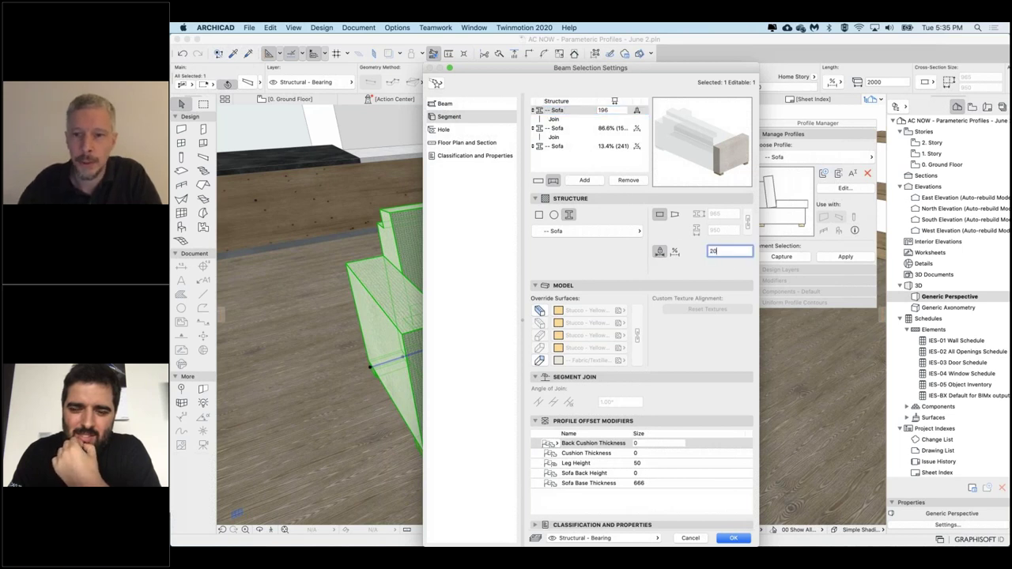
{"action": "type", "text": "0"}
{"action": "key", "text": "Return"}
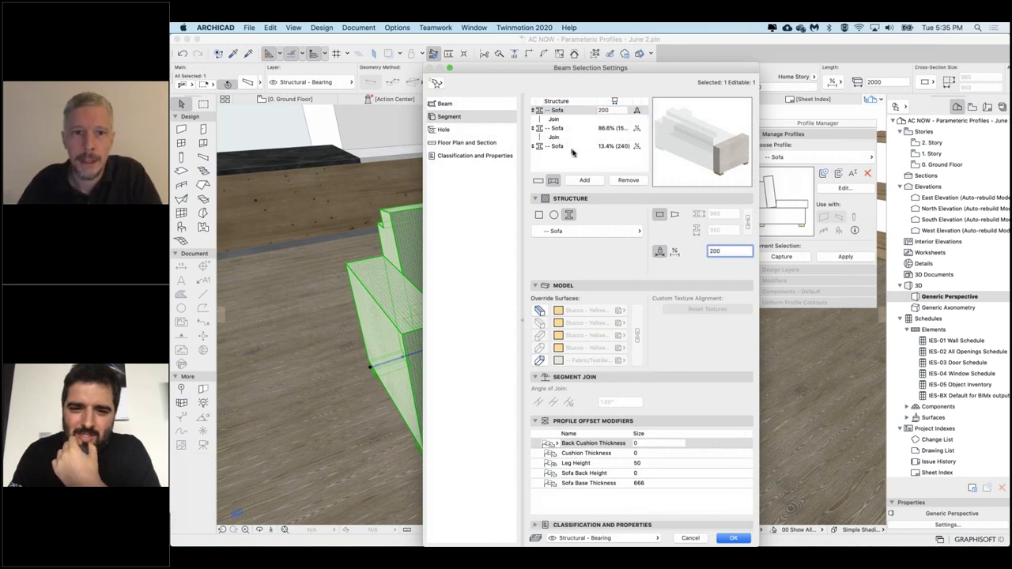
- Give the sofa beam's last segment a fixed length of 200, check the middle segment, and apply the beam settings
{"action": "left_click", "coordinate": [574, 147]}
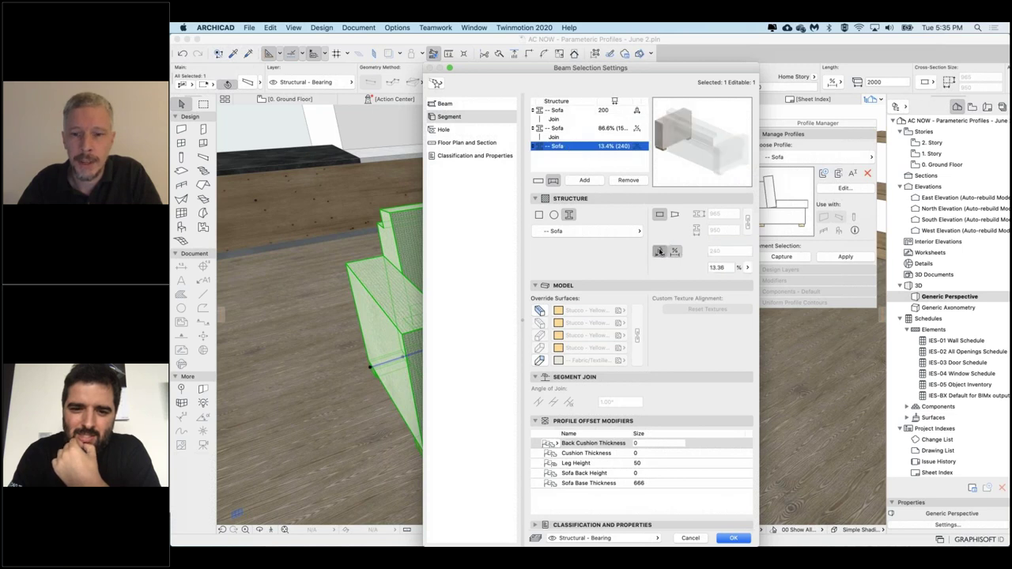
{"action": "left_click", "coordinate": [660, 253]}
{"action": "left_click", "coordinate": [725, 252]}
{"action": "type", "text": "2"}
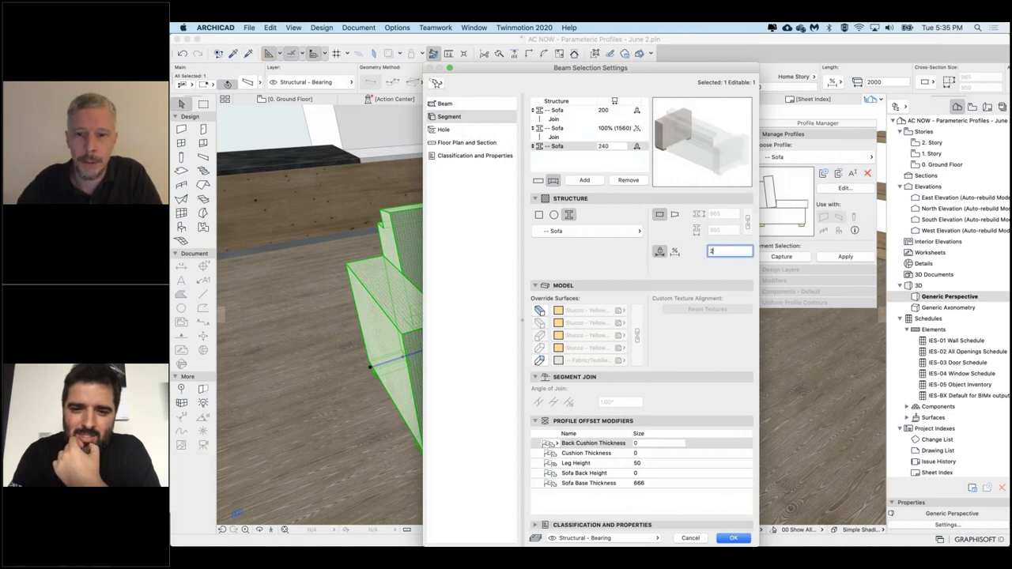
{"action": "type", "text": "00"}
{"action": "key", "text": "Return"}
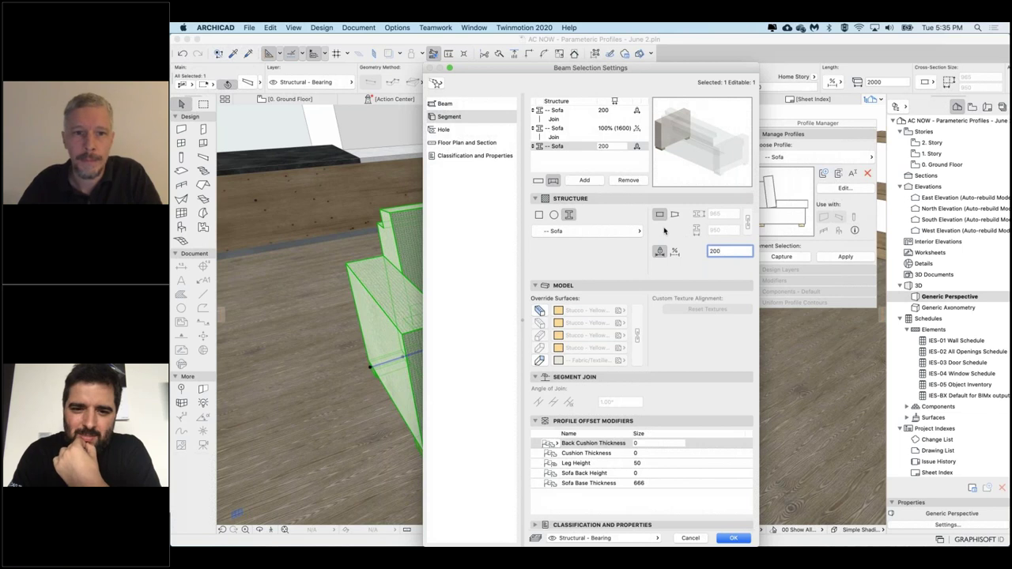
{"action": "left_click", "coordinate": [571, 129]}
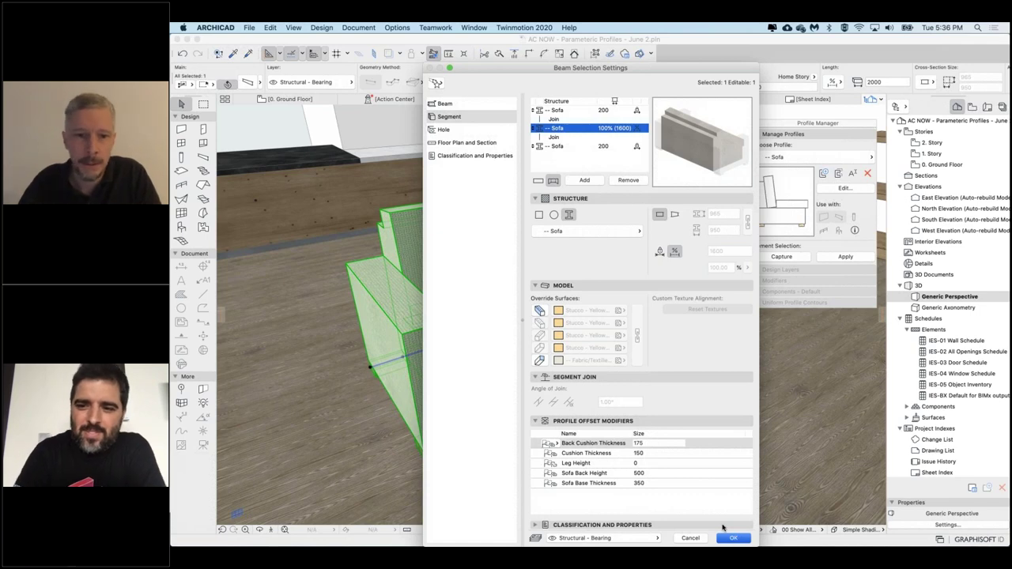
{"action": "left_click", "coordinate": [731, 538]}
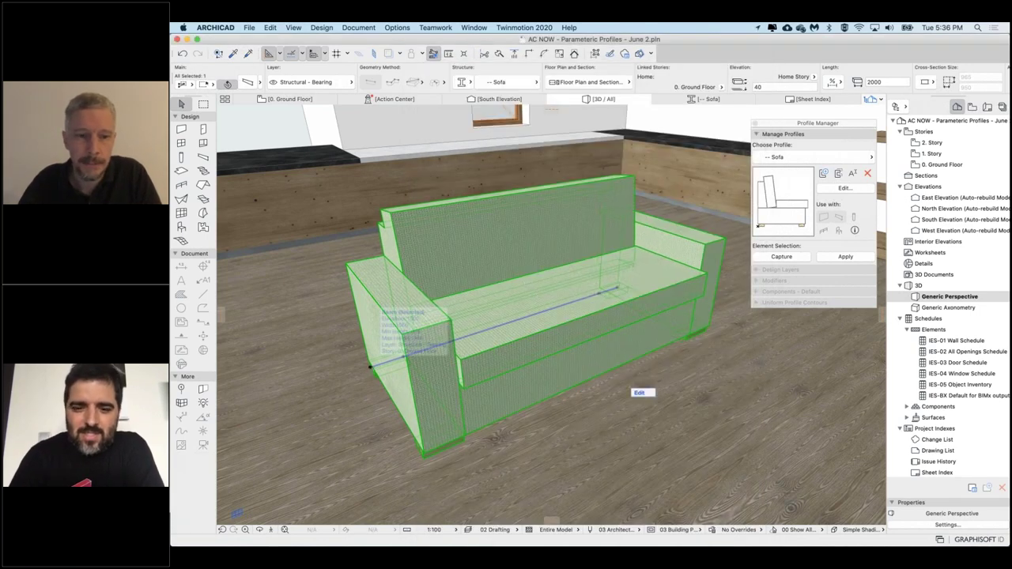
- Stretch the near end of the sofa outward by about 1281, to a total length of about 3281
{"action": "left_click", "coordinate": [609, 293]}
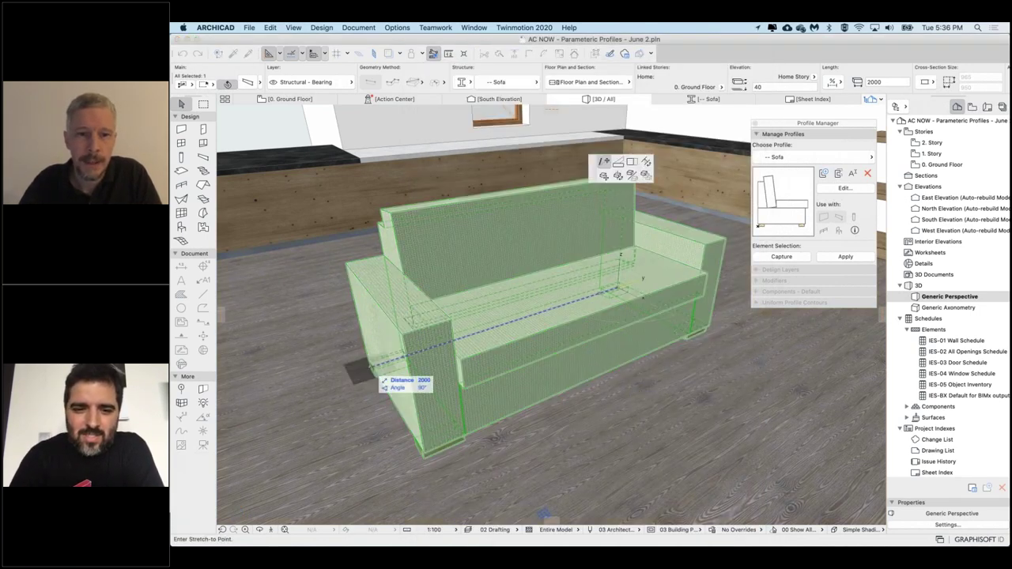
{"action": "scroll", "coordinate": [264, 399], "scroll_direction": "down", "scroll_amount": 2}
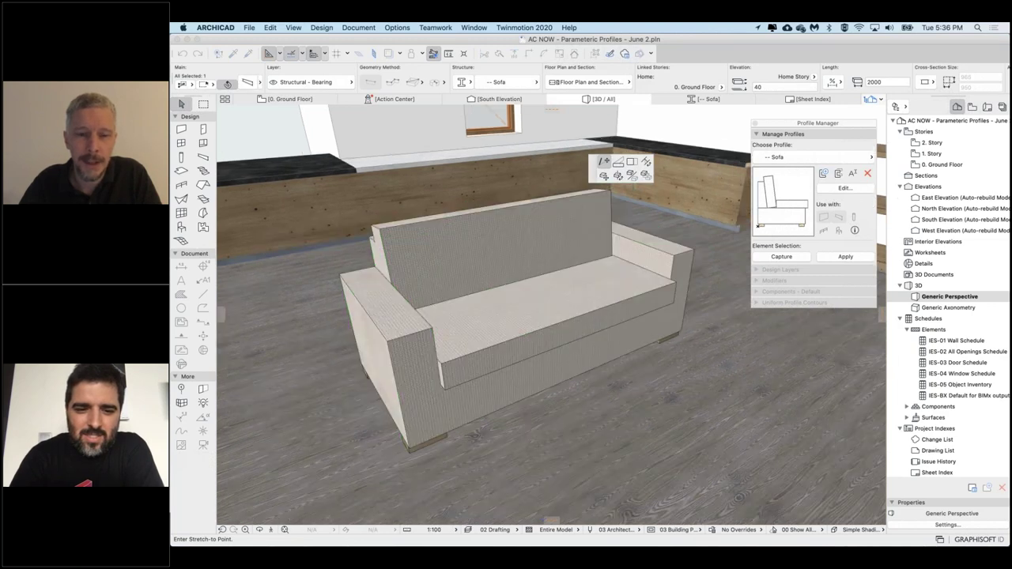
{"action": "scroll", "coordinate": [267, 412], "scroll_direction": "down", "scroll_amount": 3}
{"action": "left_click", "coordinate": [267, 415]}
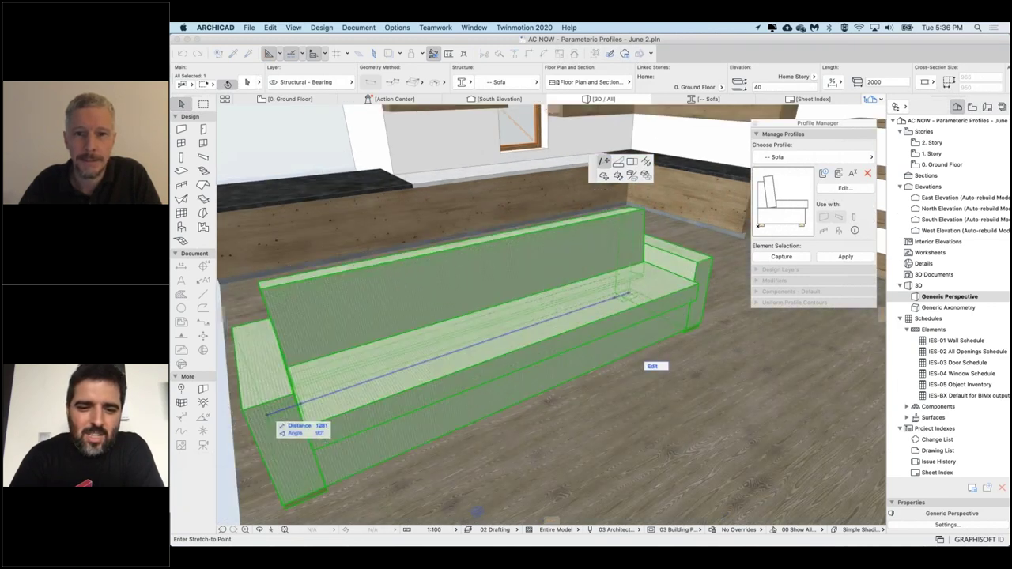
{"action": "middle_click_drag", "start_coordinate": [268, 414], "coordinate": [323, 396]}
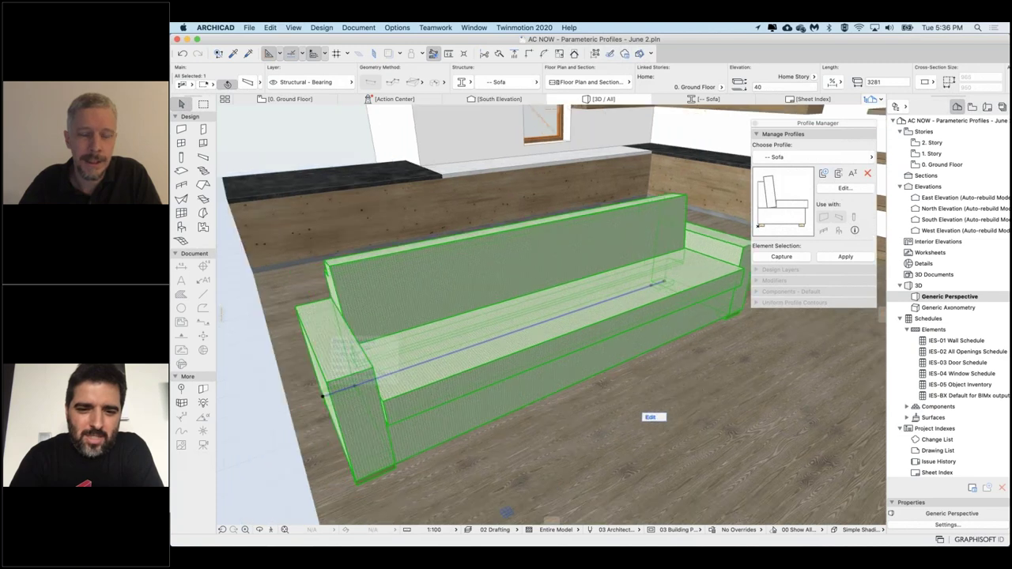
- Stretch the sofa's near end inward to shorten it to an armchair about 1112 long
{"action": "left_click", "coordinate": [323, 395]}
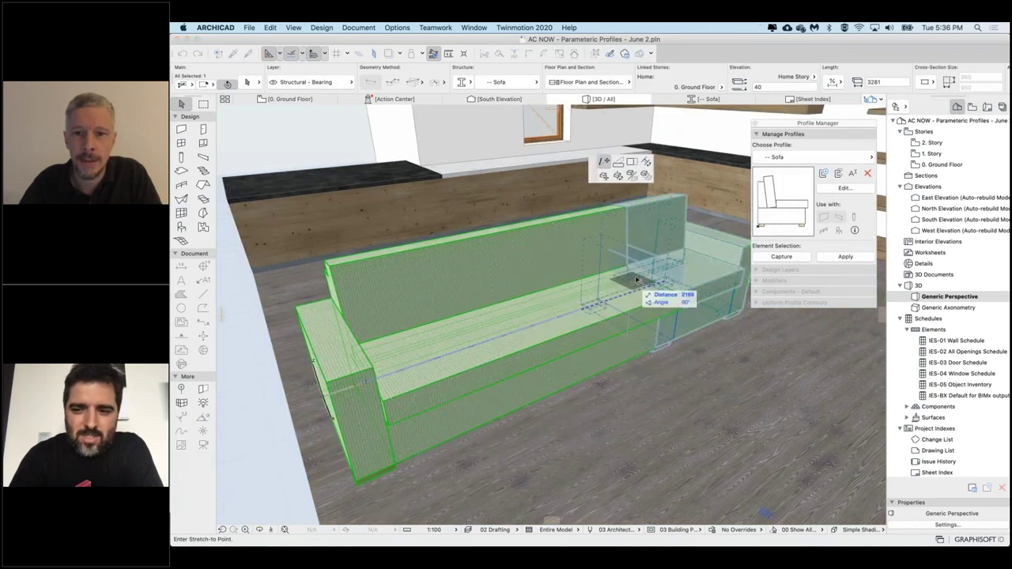
{"action": "left_click", "coordinate": [637, 280]}
{"action": "middle_click_drag", "start_coordinate": [658, 273], "coordinate": [593, 282], "text": "shift"}
{"action": "middle_click_drag", "start_coordinate": [506, 296], "coordinate": [510, 340], "text": "shift"}
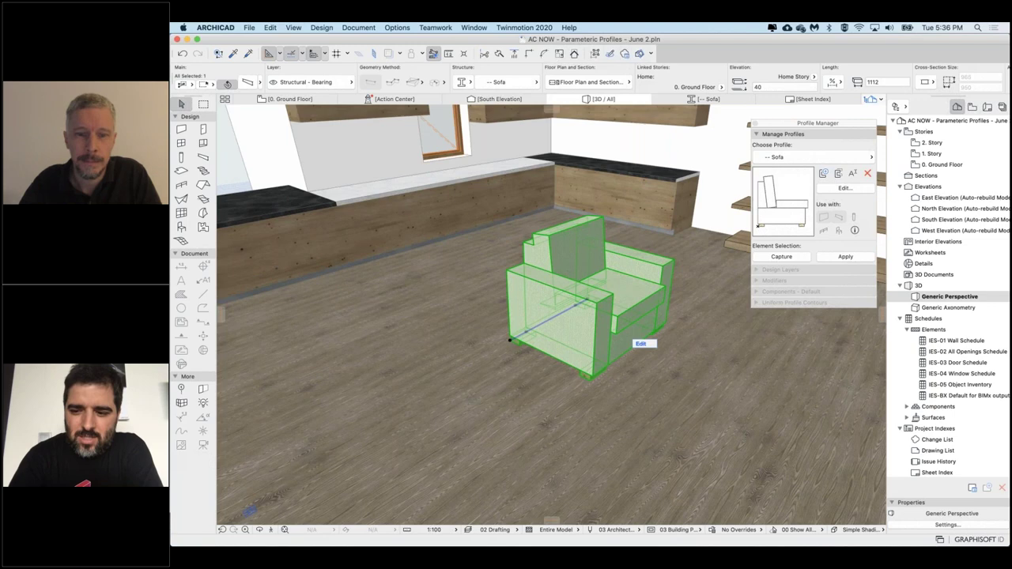
- Stretch the armchair's near end outward by about 1191 to a sofa about 2303 long, and deselect it
{"action": "left_click", "coordinate": [510, 340]}
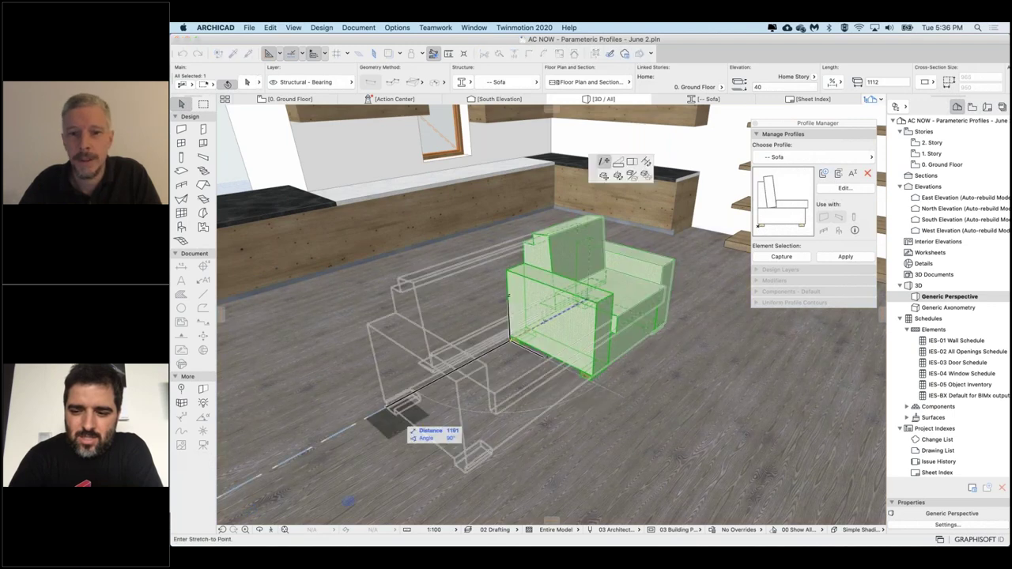
{"action": "left_click", "coordinate": [386, 407]}
{"action": "scroll", "coordinate": [550, 335], "scroll_direction": "down", "scroll_amount": 3}
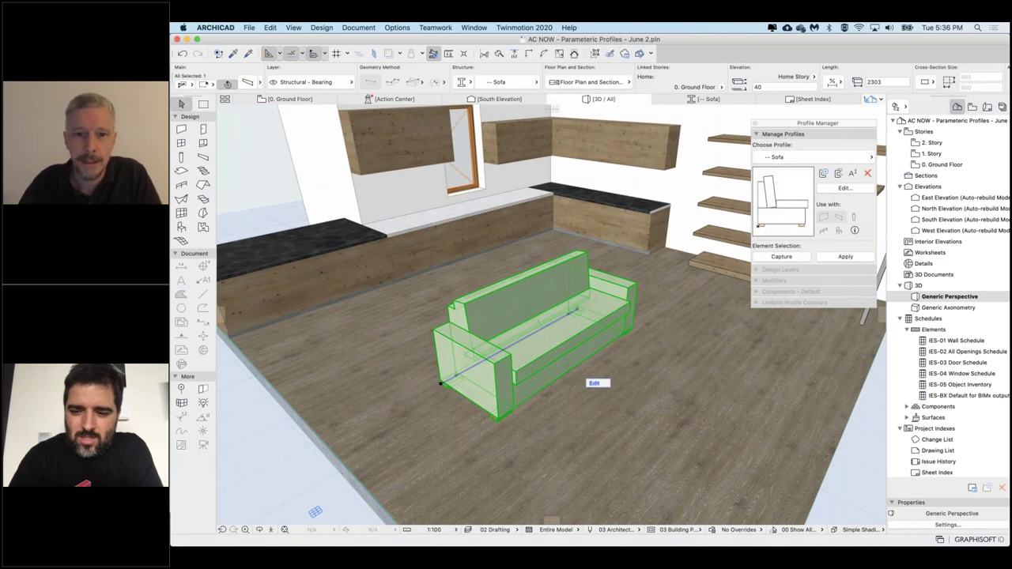
{"action": "middle_click_drag", "start_coordinate": [549, 335], "coordinate": [495, 362]}
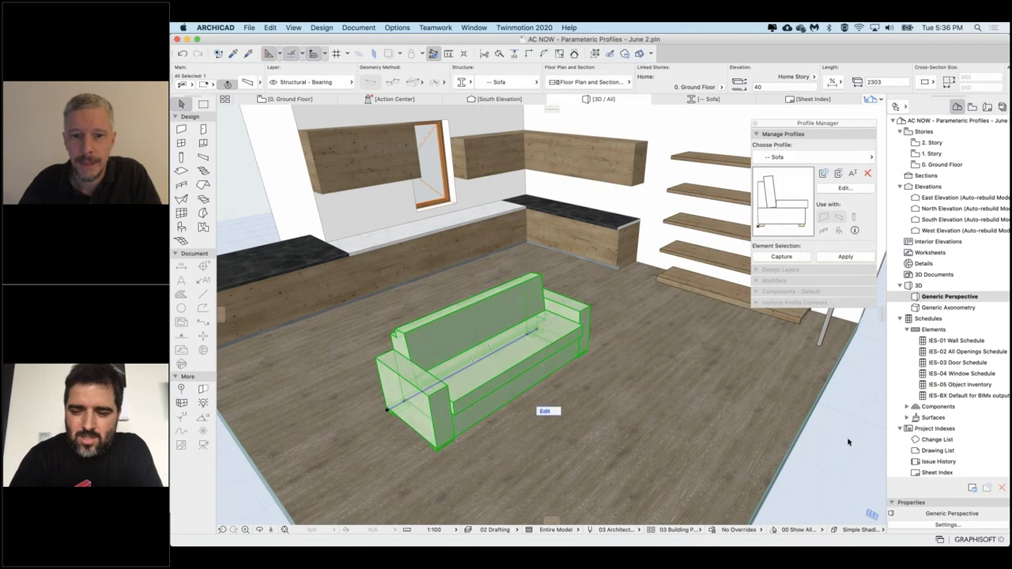
{"action": "key", "text": "Escape"}
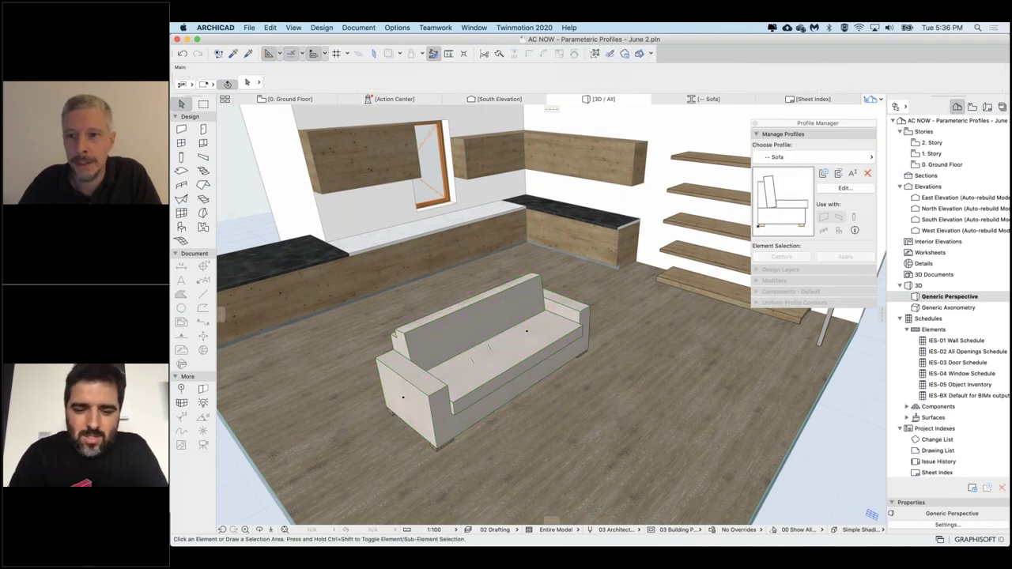
{"action": "middle_click_drag", "start_coordinate": [473, 360], "coordinate": [415, 368]}
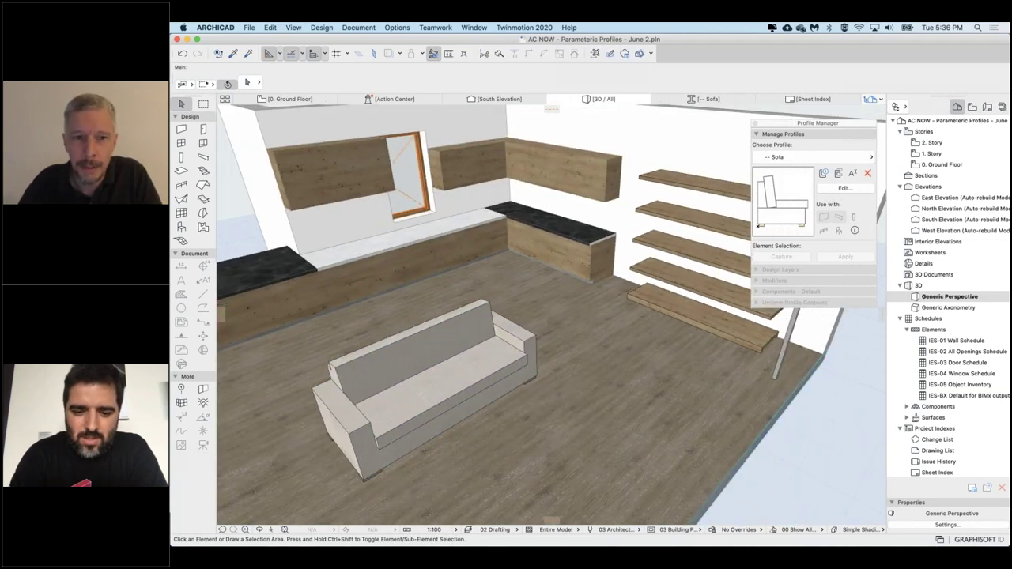
- Select the shelving beam on the wall and examine its shelves from closer and farther viewpoints
{"action": "middle_click_drag", "start_coordinate": [533, 344], "coordinate": [516, 333], "text": "shift"}
{"action": "left_click", "coordinate": [676, 283]}
{"action": "middle_click_drag", "start_coordinate": [676, 283], "coordinate": [755, 277], "text": "shift"}
{"action": "scroll", "coordinate": [671, 281], "scroll_direction": "up", "scroll_amount": 5}
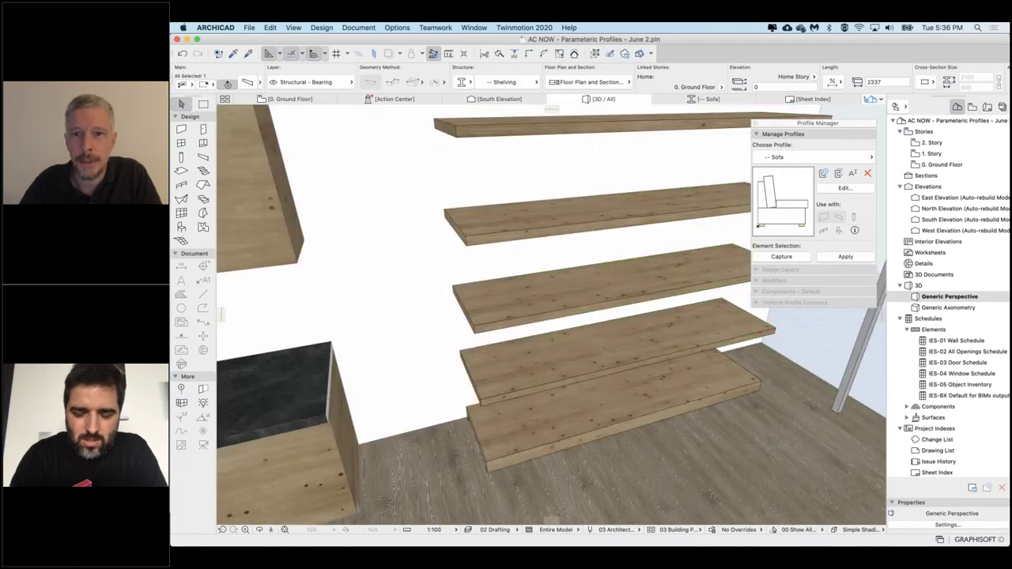
{"action": "scroll", "coordinate": [671, 281], "scroll_direction": "down", "scroll_amount": 2}
{"action": "mouse_move", "coordinate": [671, 280]}
{"action": "middle_mouse_down", "text": "shift"}
{"action": "mouse_move", "coordinate": [686, 263]}
{"action": "mouse_move", "coordinate": [661, 274]}
{"action": "middle_mouse_up", "text": "shift"}
{"action": "mouse_move", "coordinate": [589, 265]}
{"action": "middle_mouse_down", "text": "shift"}
{"action": "mouse_move", "coordinate": [592, 243]}
{"action": "mouse_move", "coordinate": [590, 256]}
{"action": "middle_mouse_up", "text": "shift"}
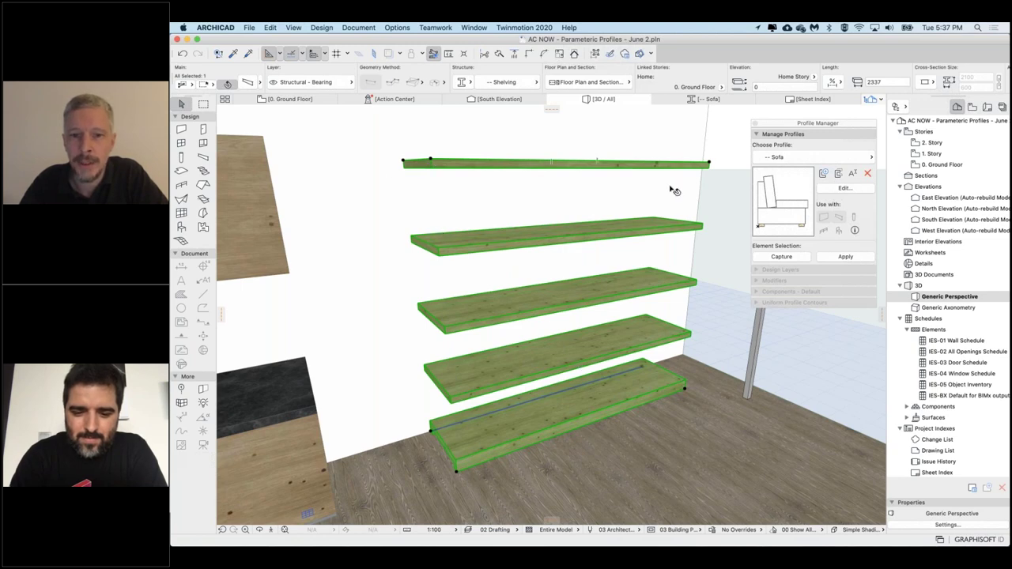
{"action": "scroll", "coordinate": [671, 190], "scroll_direction": "down", "scroll_amount": 5}
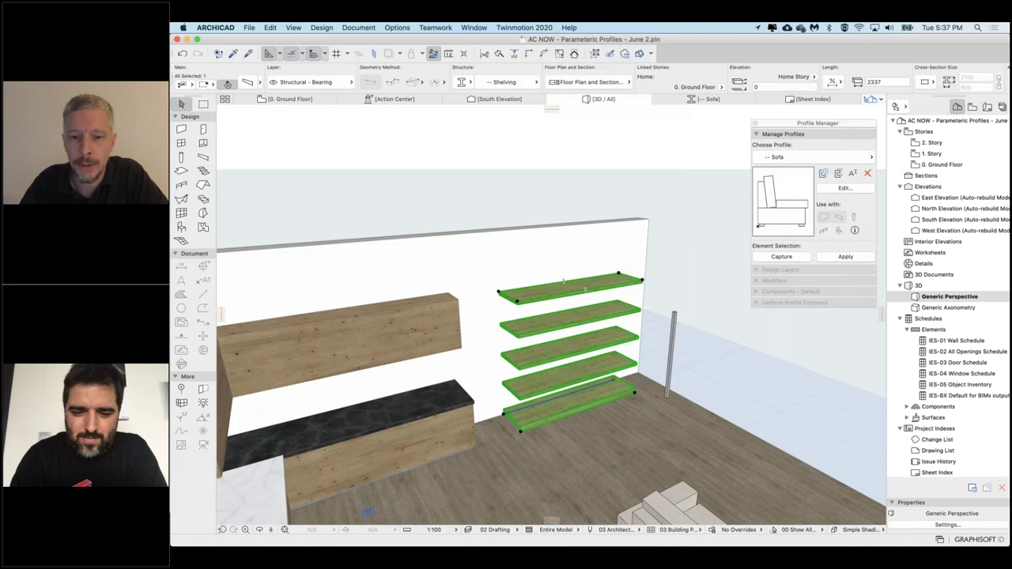
{"action": "middle_click_drag", "start_coordinate": [575, 288], "coordinate": [553, 249]}
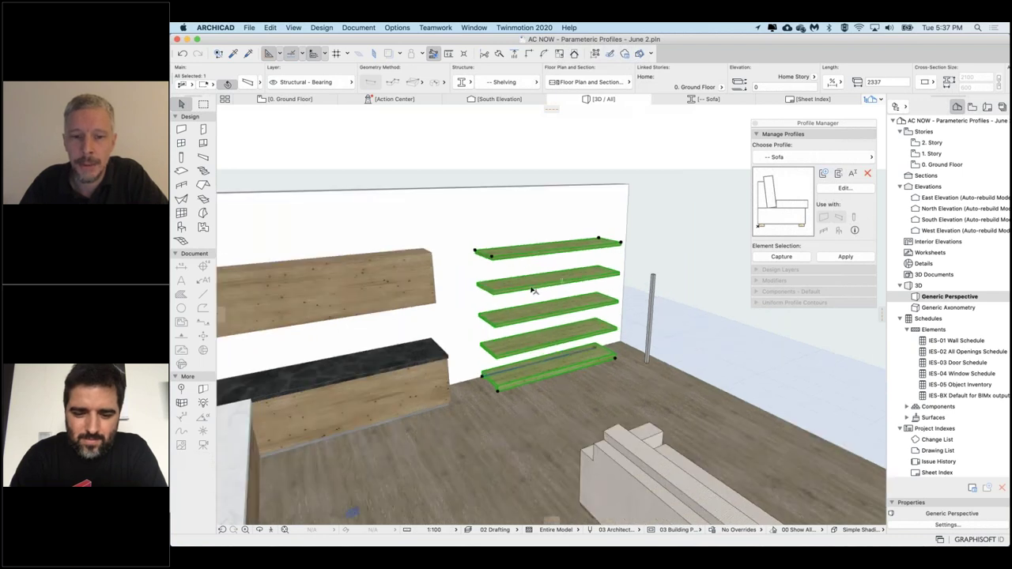
- Open the selected shelving beam's profile for editing
{"action": "scroll", "coordinate": [532, 290], "scroll_direction": "up", "scroll_amount": 3}
{"action": "scroll", "coordinate": [534, 290], "scroll_direction": "up", "scroll_amount": 1}
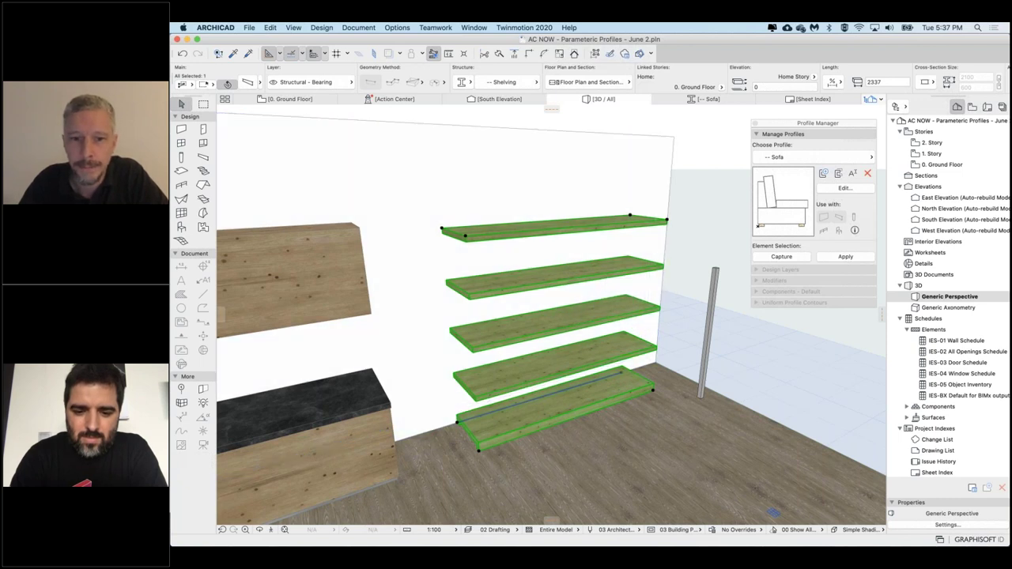
{"action": "right_click", "coordinate": [552, 394]}
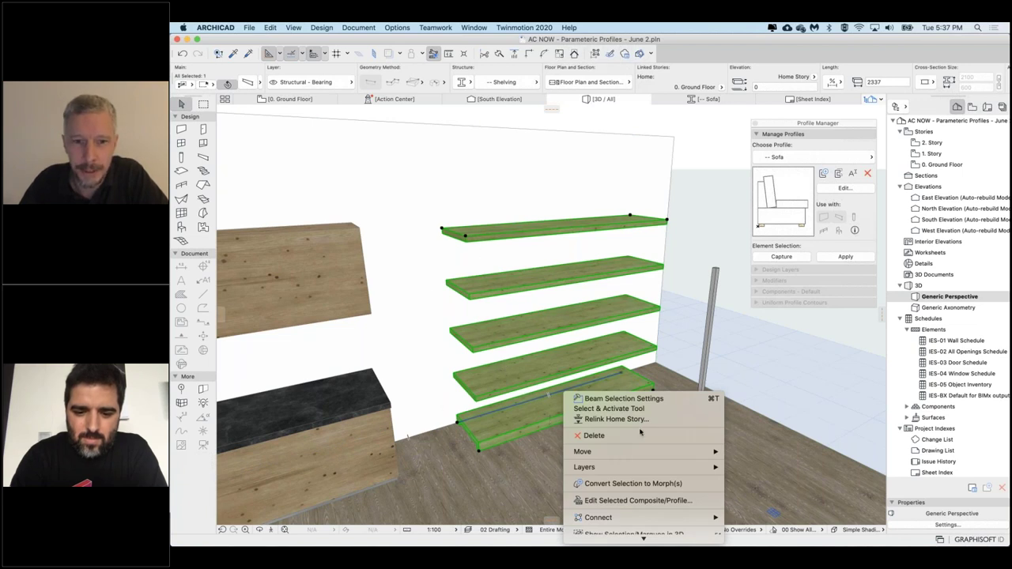
{"action": "scroll", "coordinate": [639, 431], "scroll_direction": "down", "scroll_amount": 5}
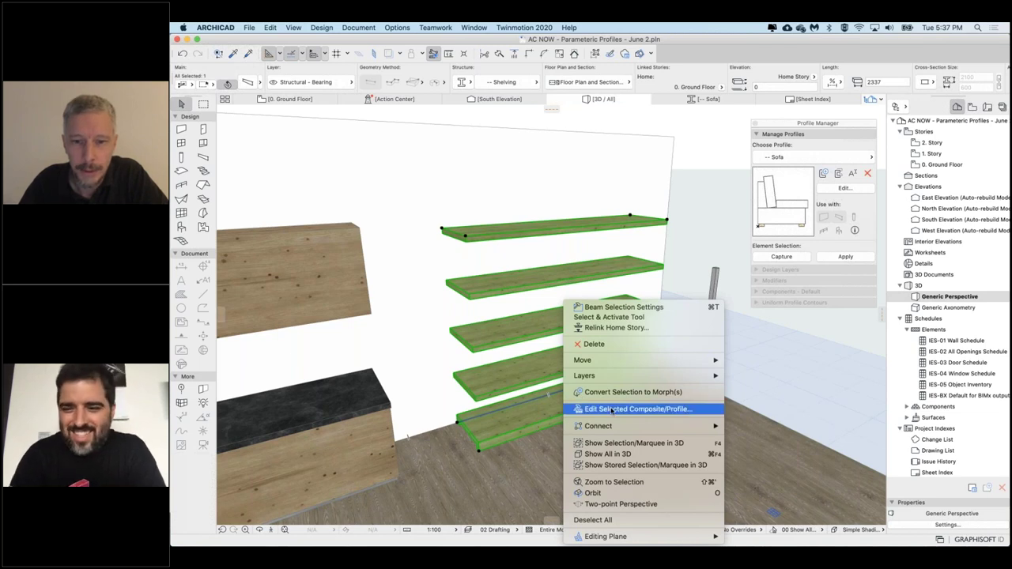
{"action": "left_click", "coordinate": [611, 410]}
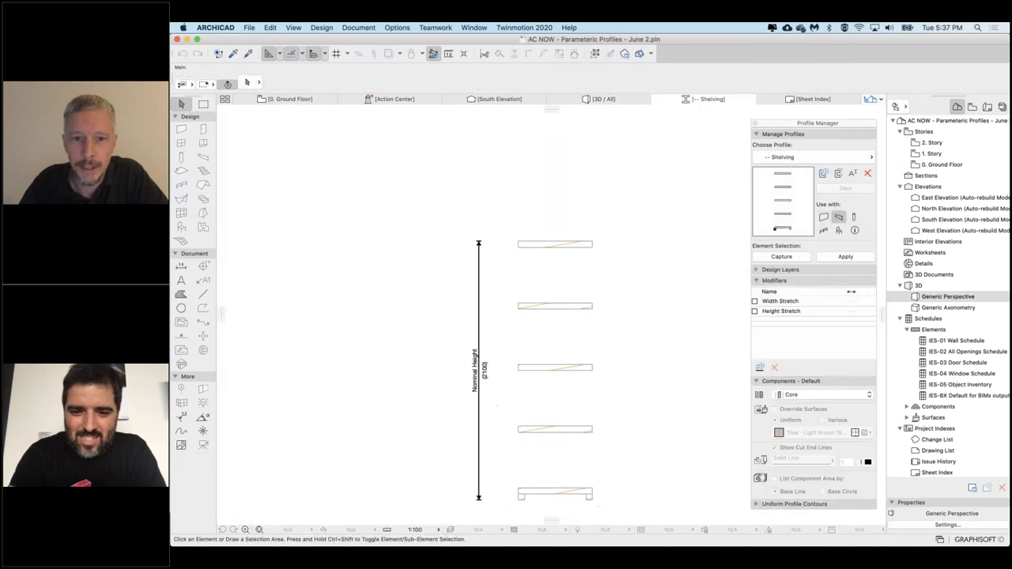
- Add an offset modifier named Frame Height to the Shelving profile, starting from the left support block under the lowest shelf
{"action": "left_click_drag", "start_coordinate": [559, 492], "coordinate": [587, 169]}
{"action": "left_click", "coordinate": [558, 178]}
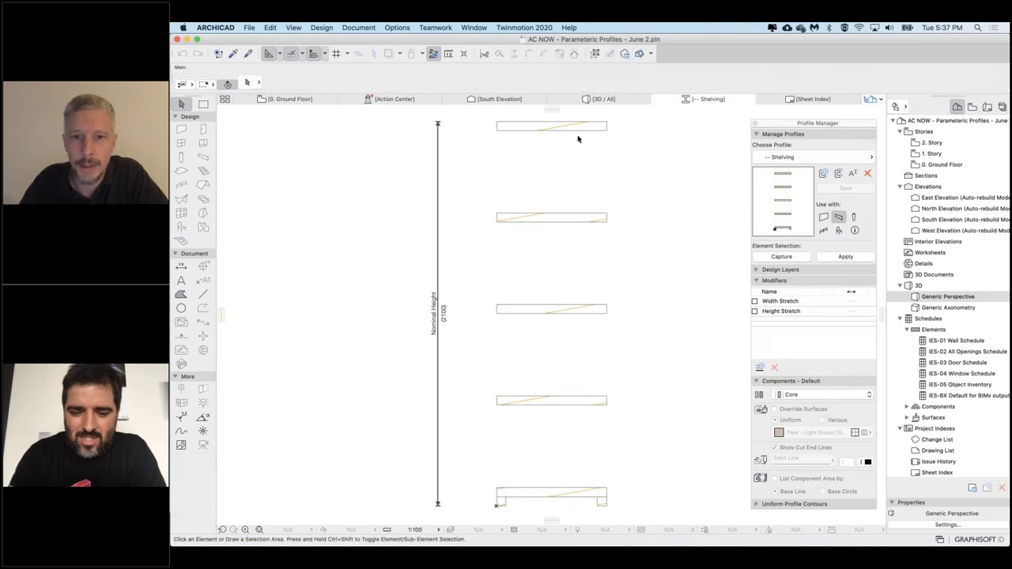
{"action": "scroll", "coordinate": [554, 449], "scroll_direction": "down", "scroll_amount": 2}
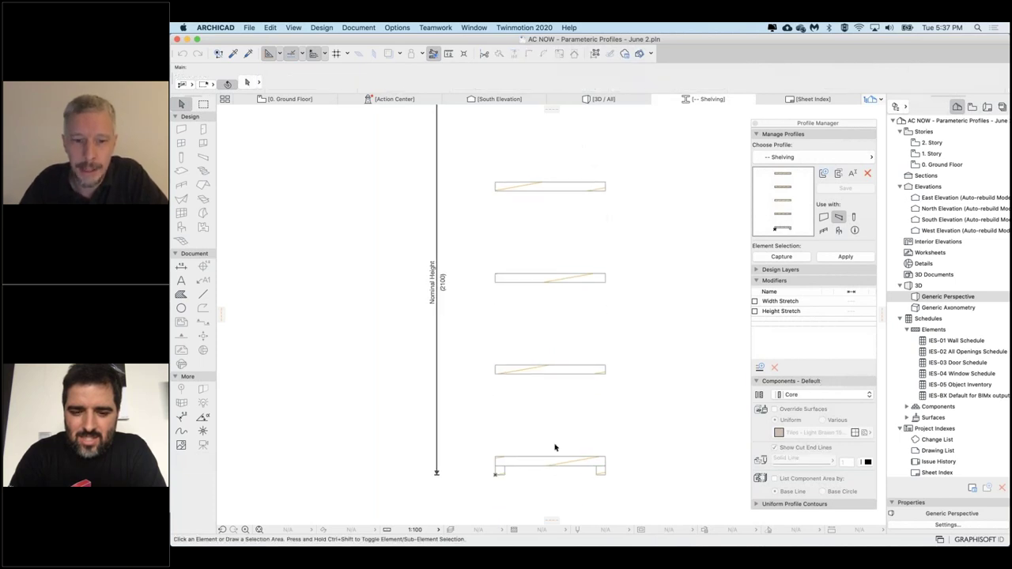
{"action": "scroll", "coordinate": [554, 449], "scroll_direction": "up", "scroll_amount": 5}
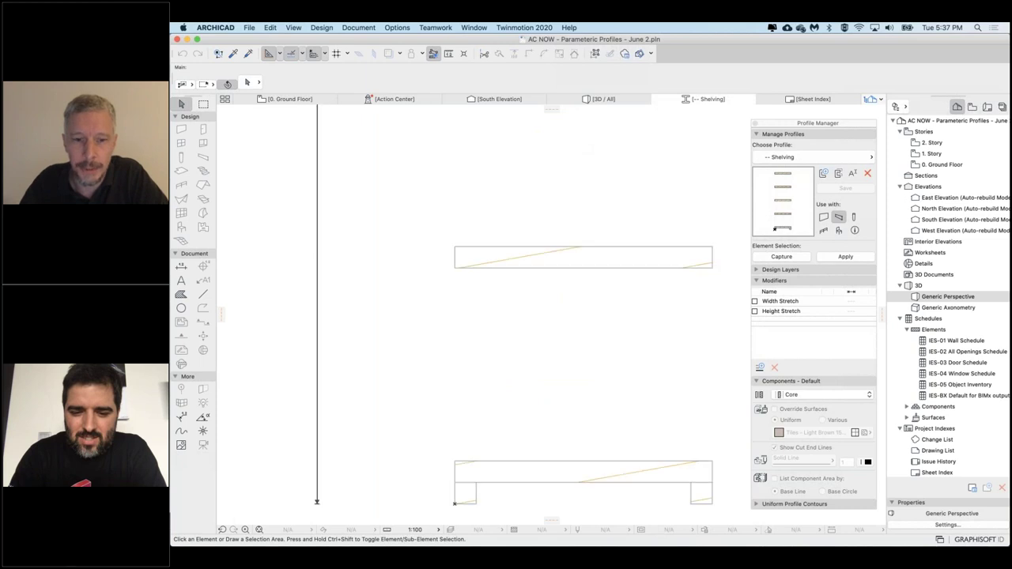
{"action": "left_click", "coordinate": [430, 472]}
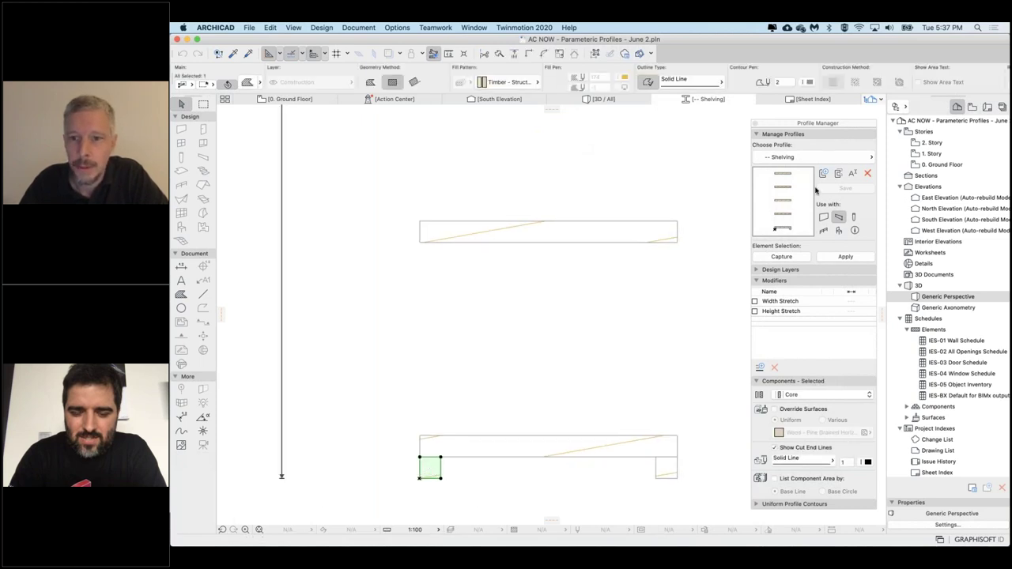
{"action": "left_click", "coordinate": [760, 367]}
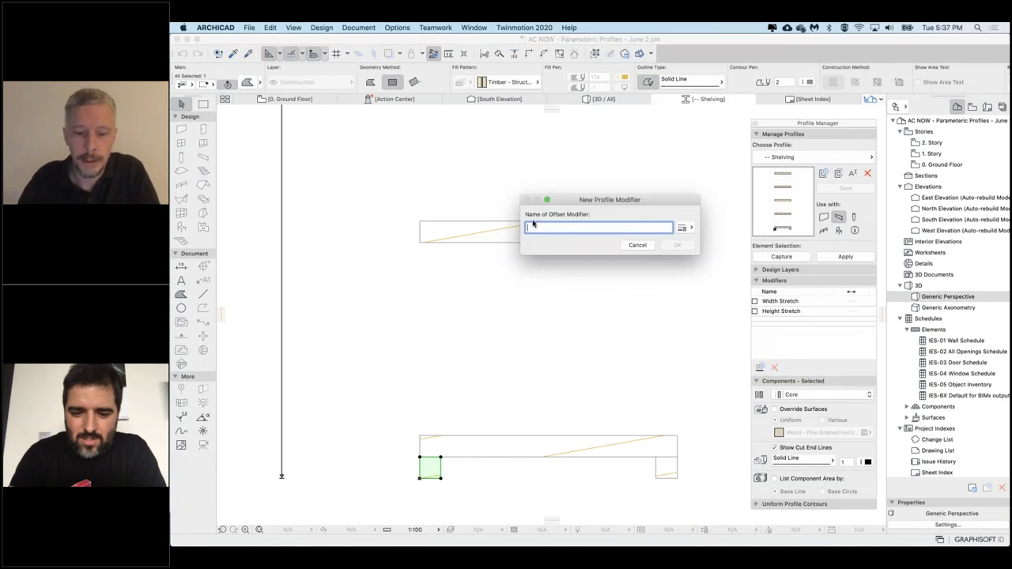
{"action": "type", "text": "Frame Height"}
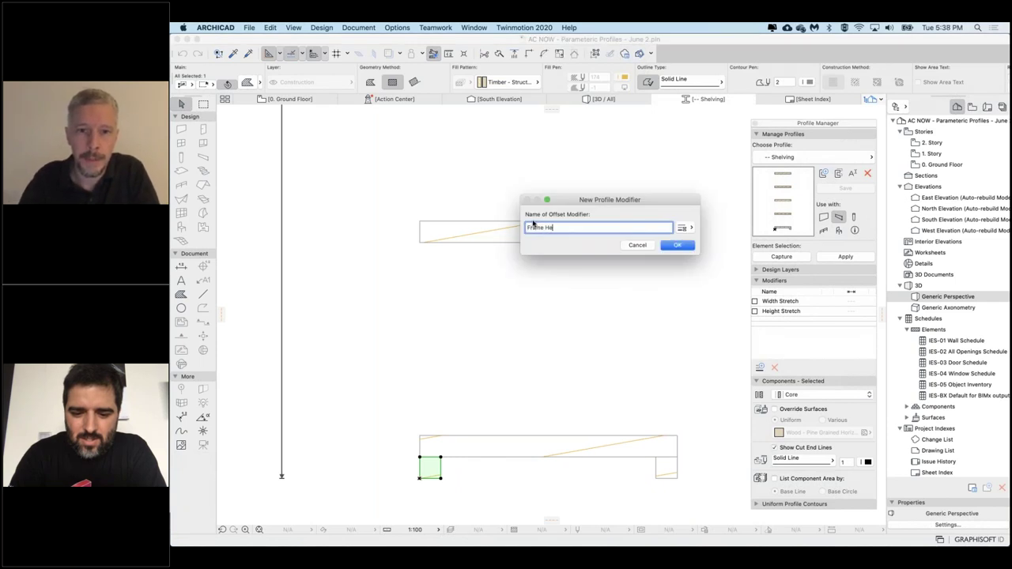
{"action": "left_click", "coordinate": [677, 246]}
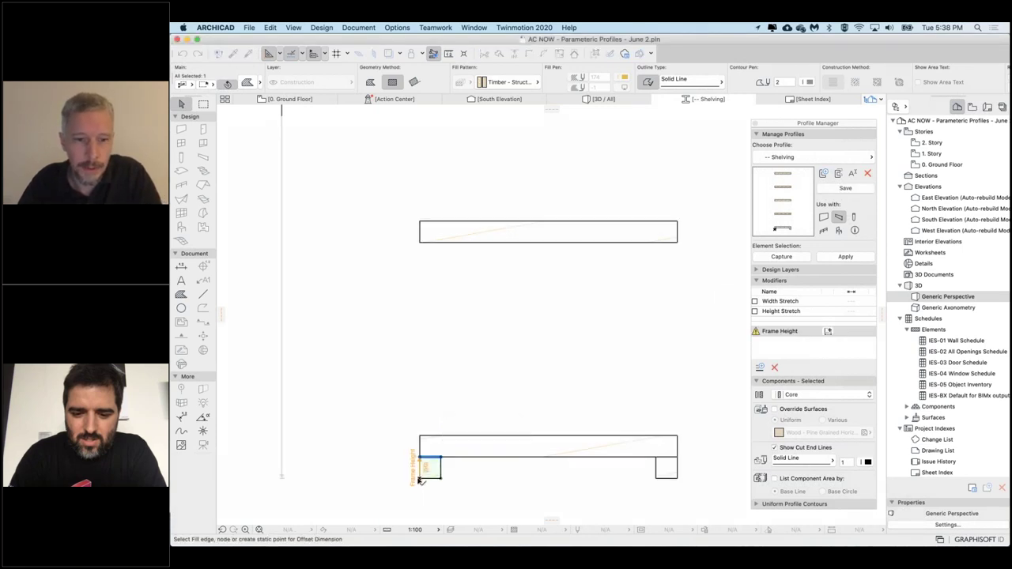
- Define Frame Height from the left support block's bottom corner to its top edge and place its dimension beside the block
{"action": "left_click", "coordinate": [419, 476]}
{"action": "left_click", "coordinate": [395, 477]}
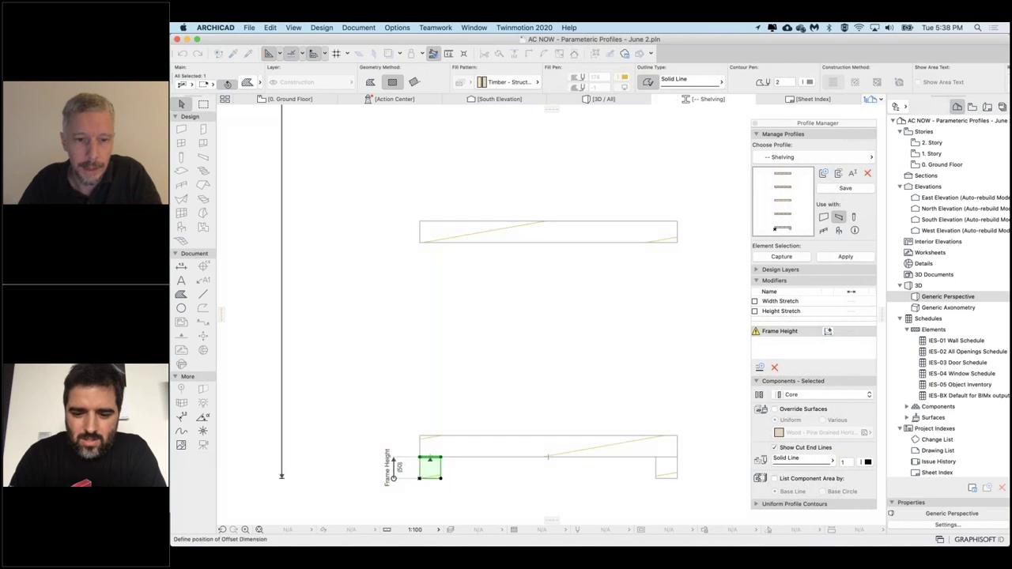
{"action": "left_click", "coordinate": [403, 471]}
- Associate the right support block's top edge with Frame Height as well, and save the Shelving profile
{"action": "left_click", "coordinate": [666, 458]}
{"action": "left_click", "coordinate": [669, 478]}
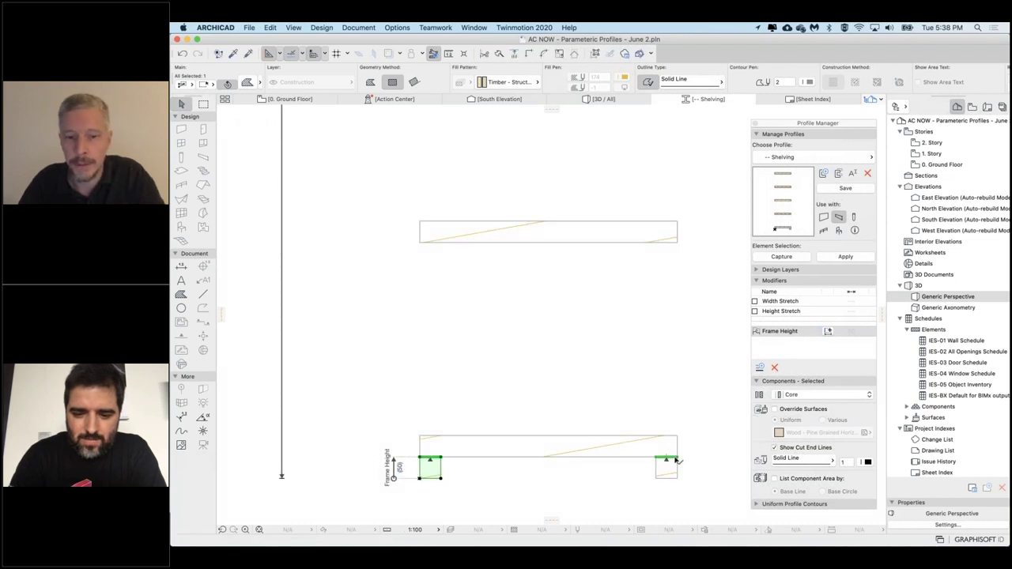
{"action": "left_click", "coordinate": [844, 189]}
{"action": "left_click", "coordinate": [707, 440]}
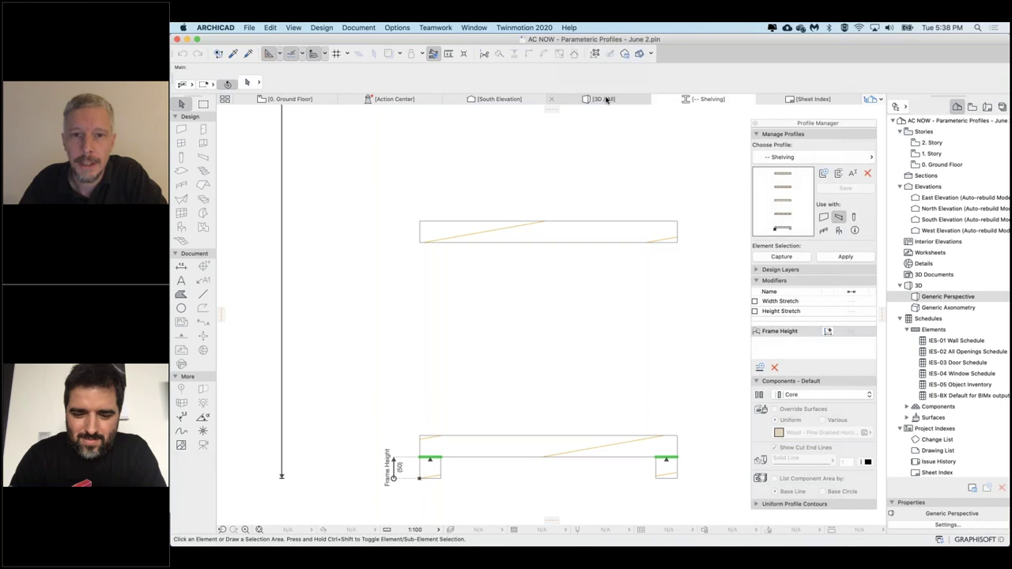
- Open the settings of the shelving beam in the 3D view and split it into three segments
{"action": "mouse_move", "coordinate": [607, 100]}
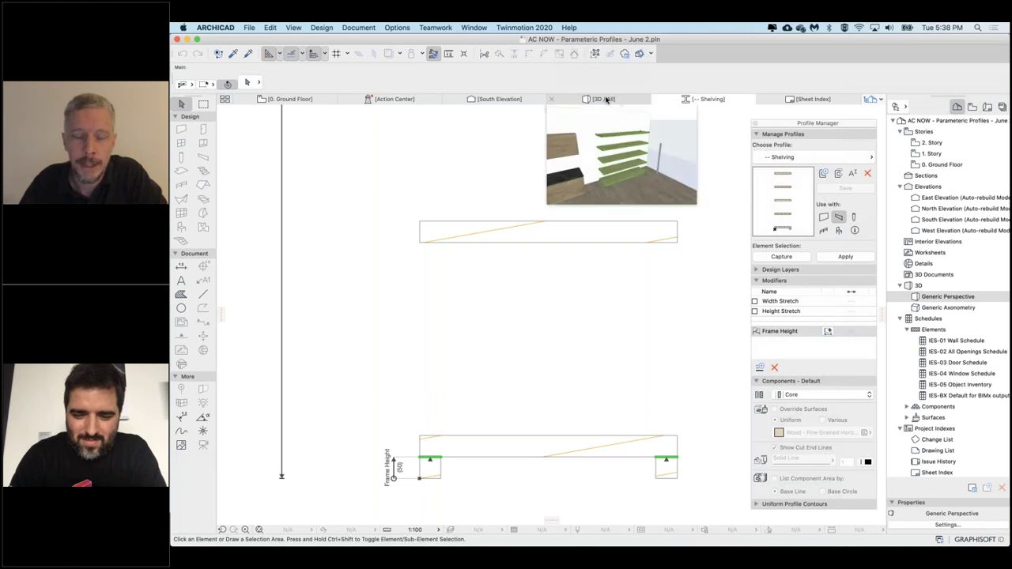
{"action": "left_click", "coordinate": [607, 99]}
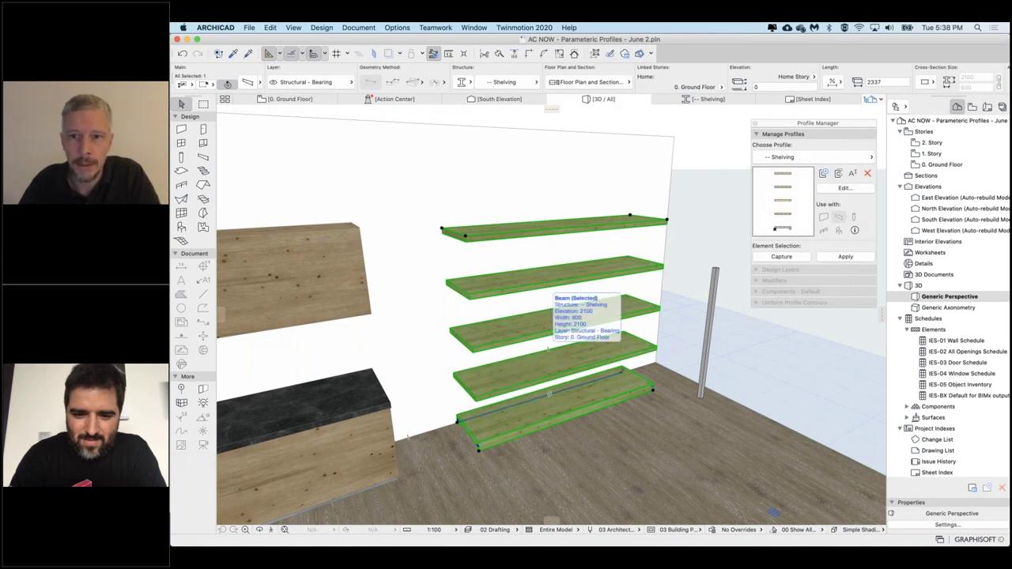
{"action": "double_click", "coordinate": [549, 349]}
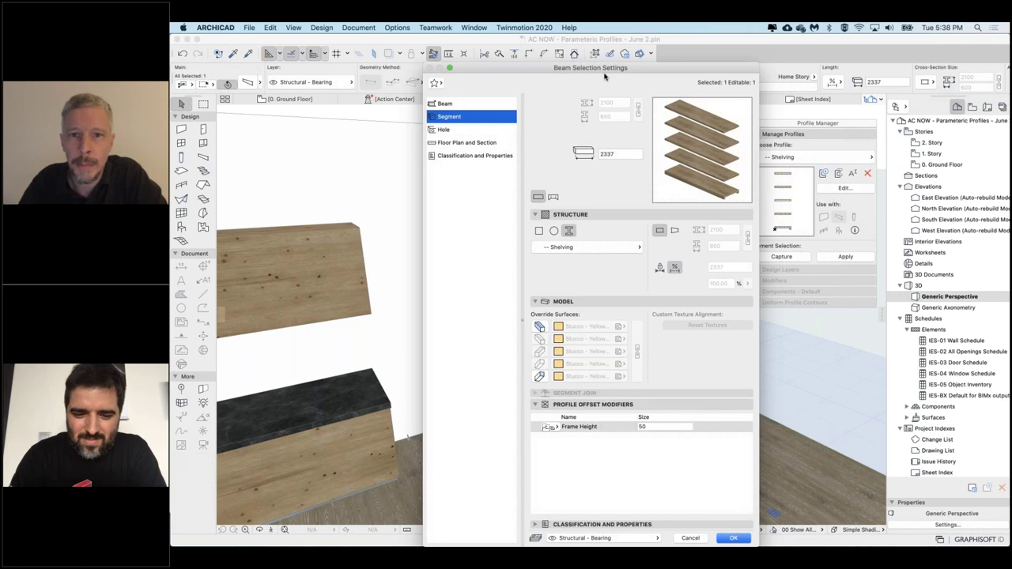
{"action": "left_click", "coordinate": [553, 197]}
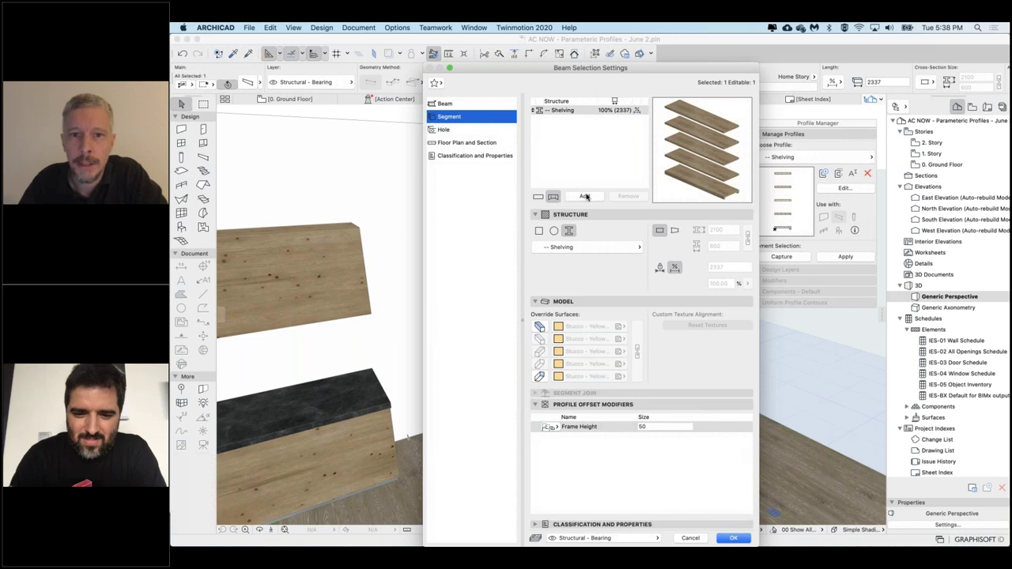
{"action": "left_click", "coordinate": [584, 196]}
{"action": "left_click", "coordinate": [584, 196]}
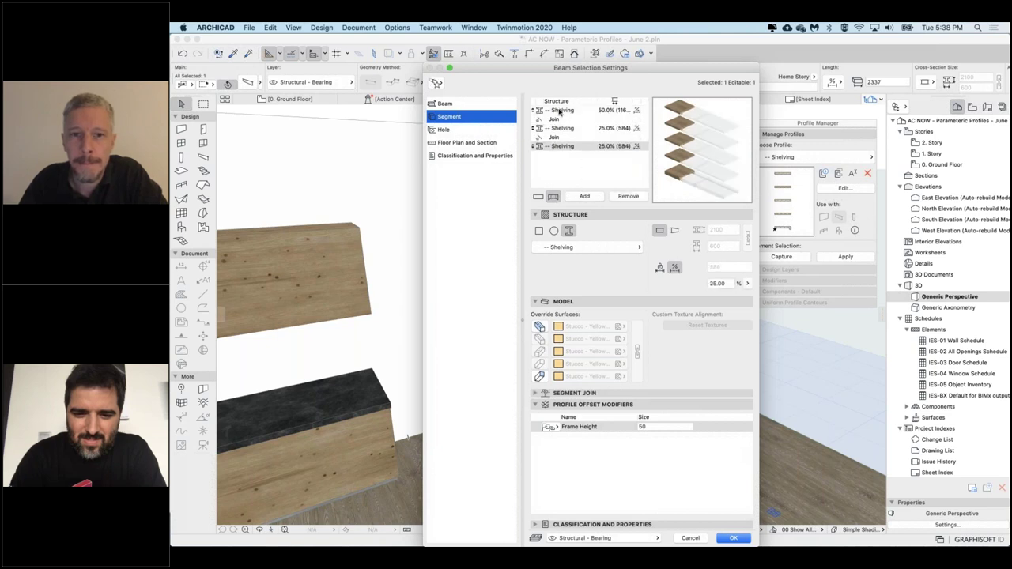
- Give the first and last segments of the shelving beam a fixed length of 50 each
{"action": "left_click", "coordinate": [554, 109]}
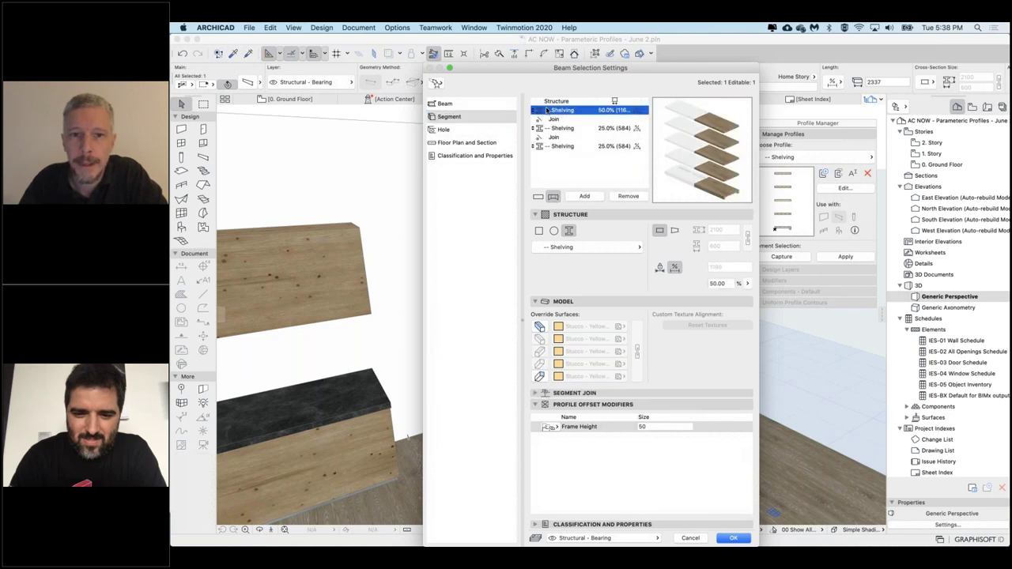
{"action": "left_click", "coordinate": [675, 267]}
{"action": "type", "text": "50"}
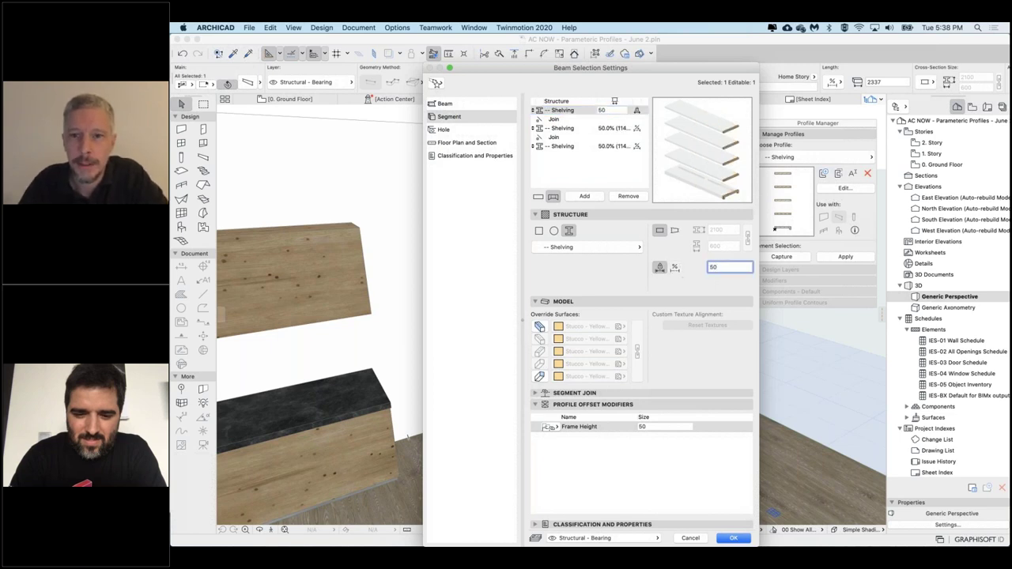
{"action": "left_click", "coordinate": [563, 146]}
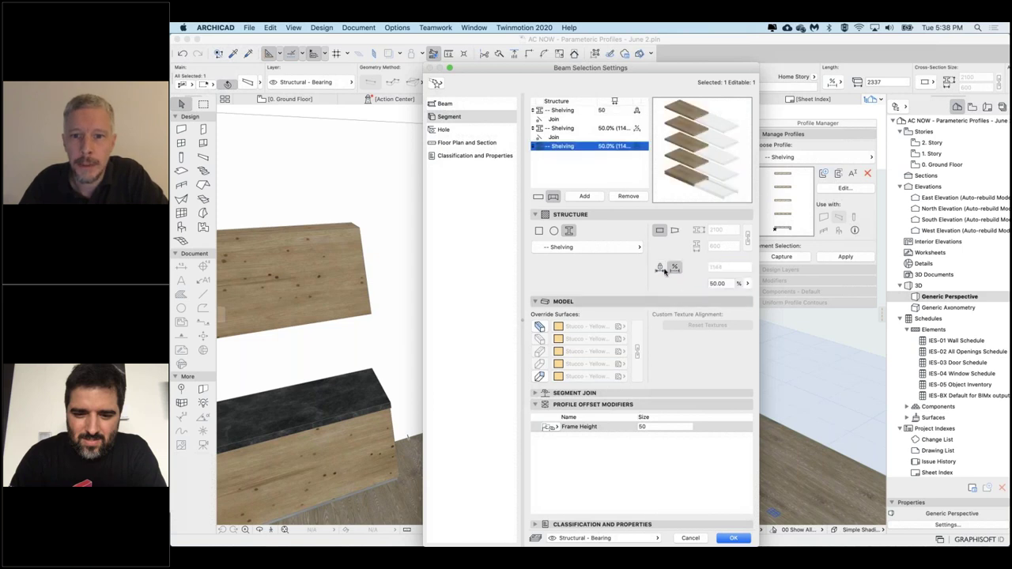
{"action": "left_click", "coordinate": [674, 267]}
{"action": "double_click", "coordinate": [717, 267]}
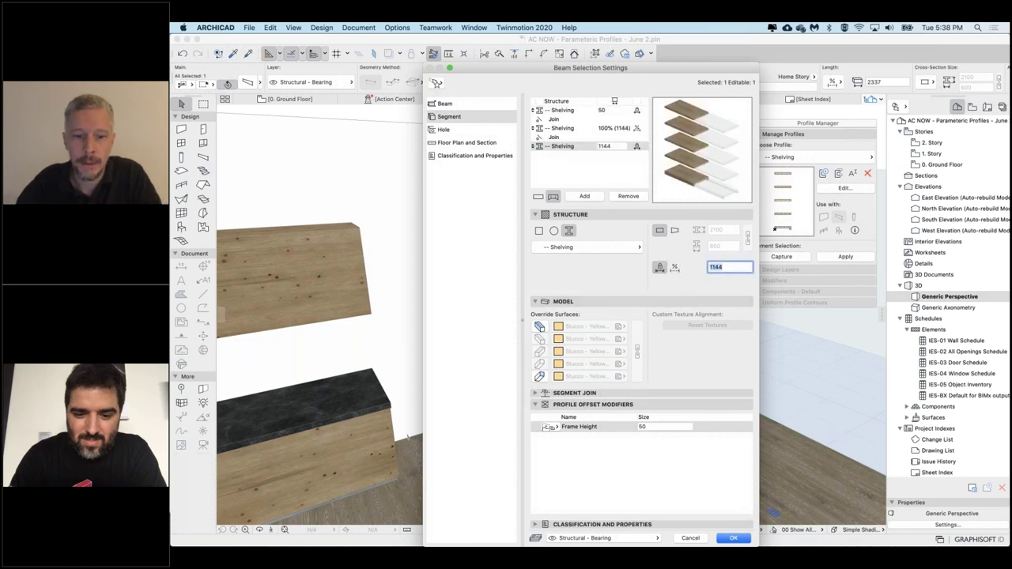
{"action": "type", "text": "50"}
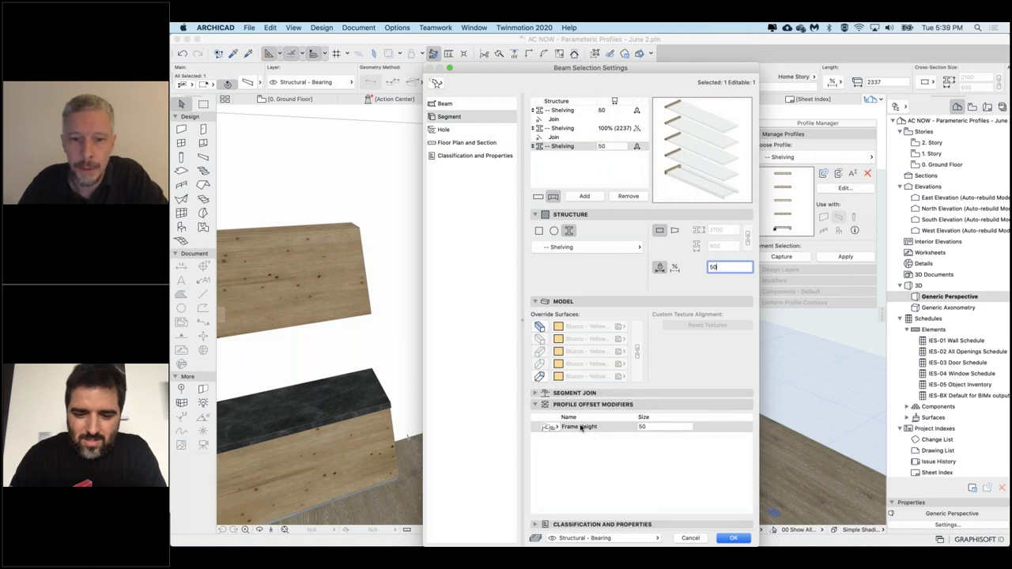
- Set the last segment's Frame Height modifier to 1600 and apply the beam settings
{"action": "left_click", "coordinate": [652, 427]}
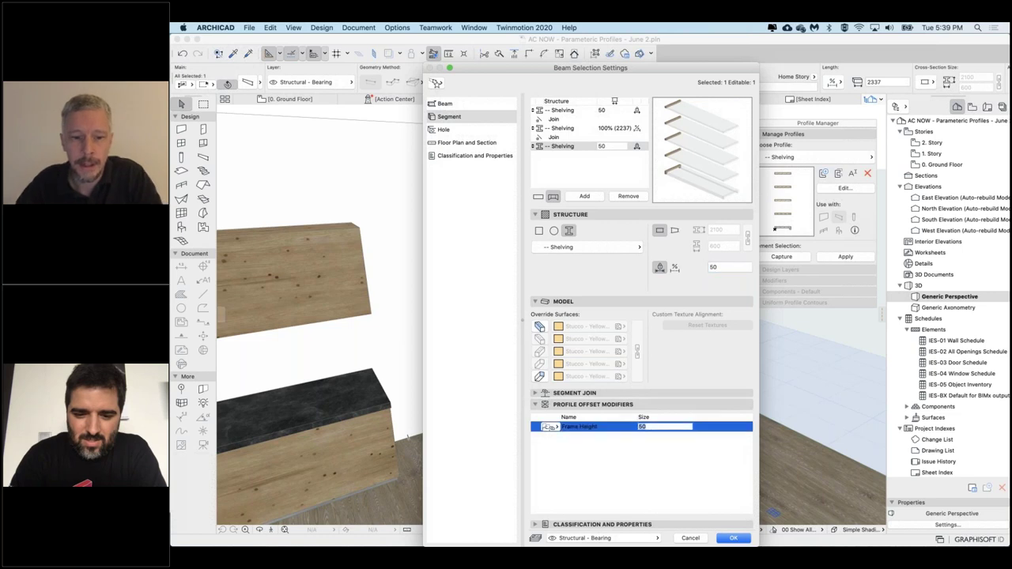
{"action": "type", "text": "1600"}
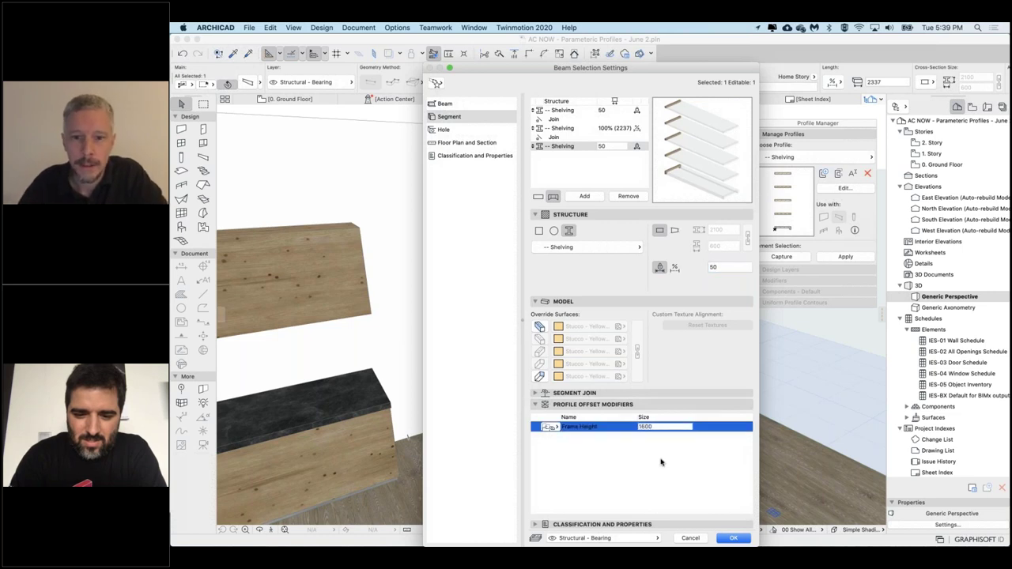
{"action": "left_click", "coordinate": [662, 462]}
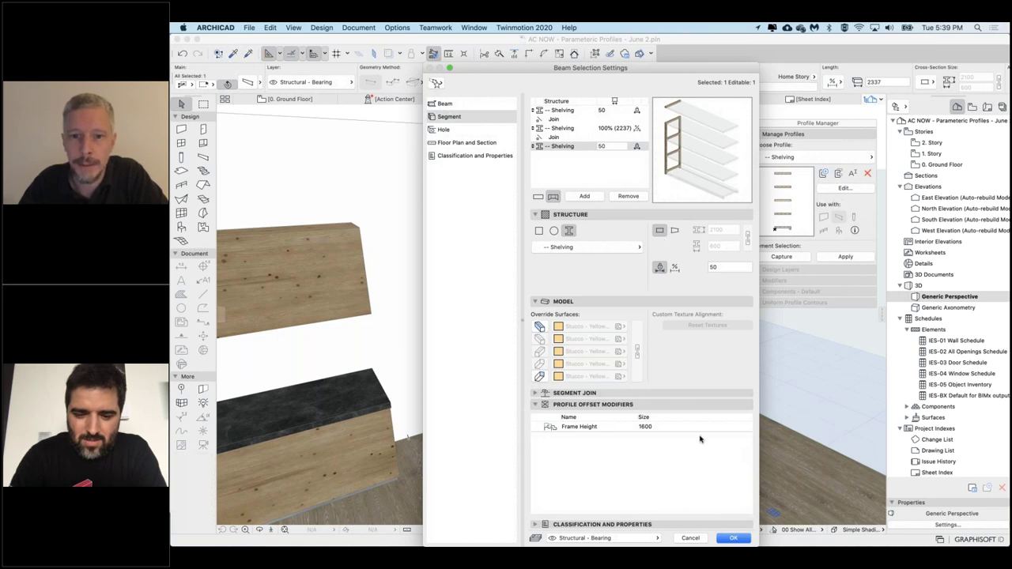
{"action": "left_click", "coordinate": [732, 538]}
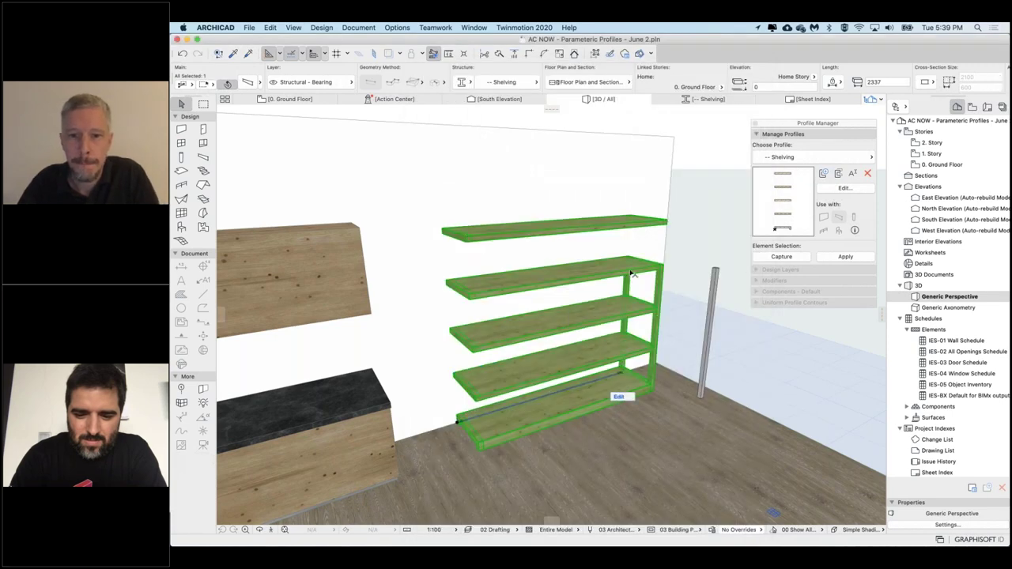
- Edit the beam's segments and stretch the end segment's Frame Height up to the top shelf at 2100
{"action": "middle_click_drag", "start_coordinate": [631, 272], "coordinate": [506, 289], "text": "shift"}
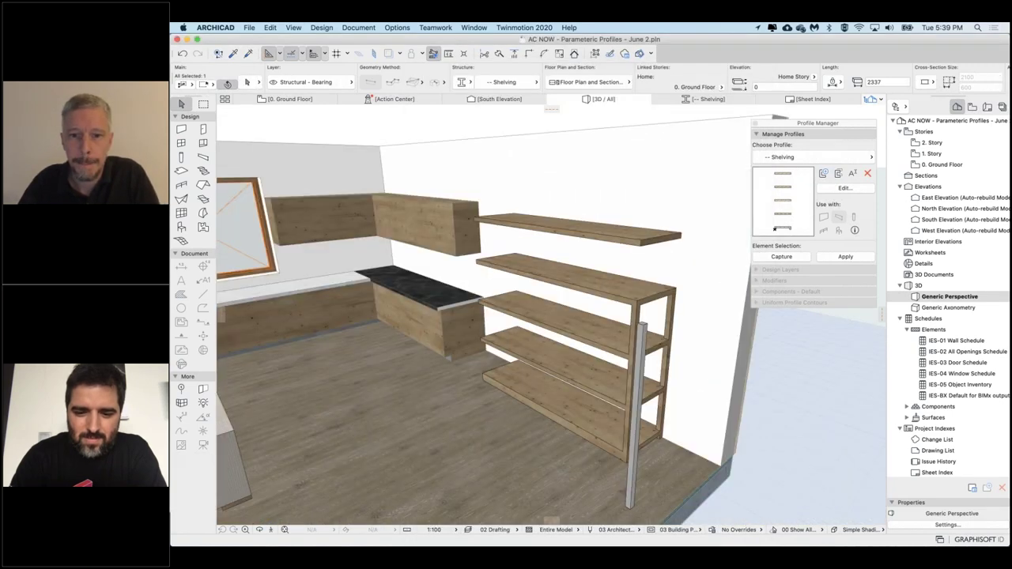
{"action": "scroll", "coordinate": [649, 447], "scroll_direction": "up", "scroll_amount": 3}
{"action": "left_click", "coordinate": [649, 447]}
{"action": "left_click", "coordinate": [648, 447]}
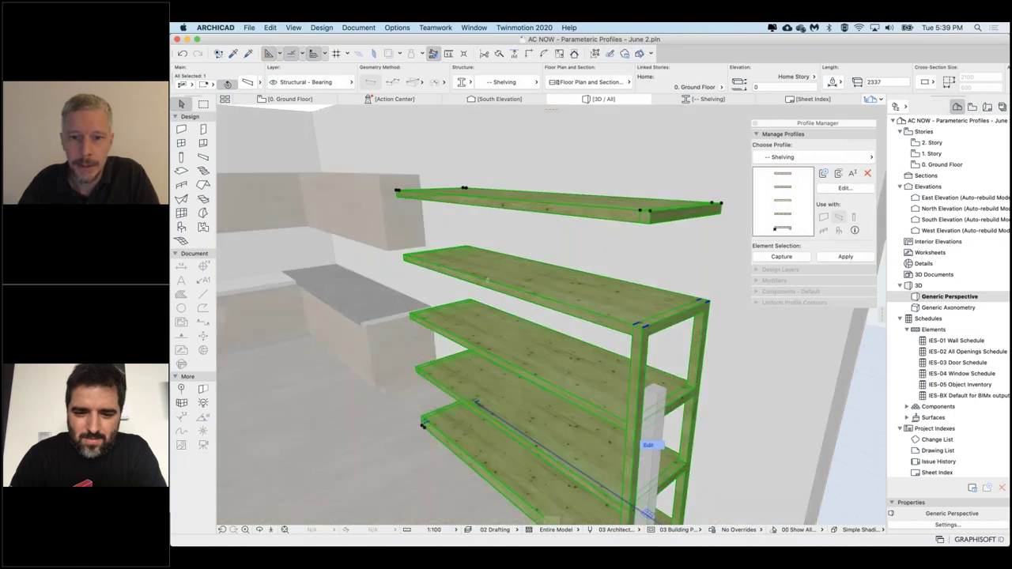
{"action": "left_click", "coordinate": [649, 340]}
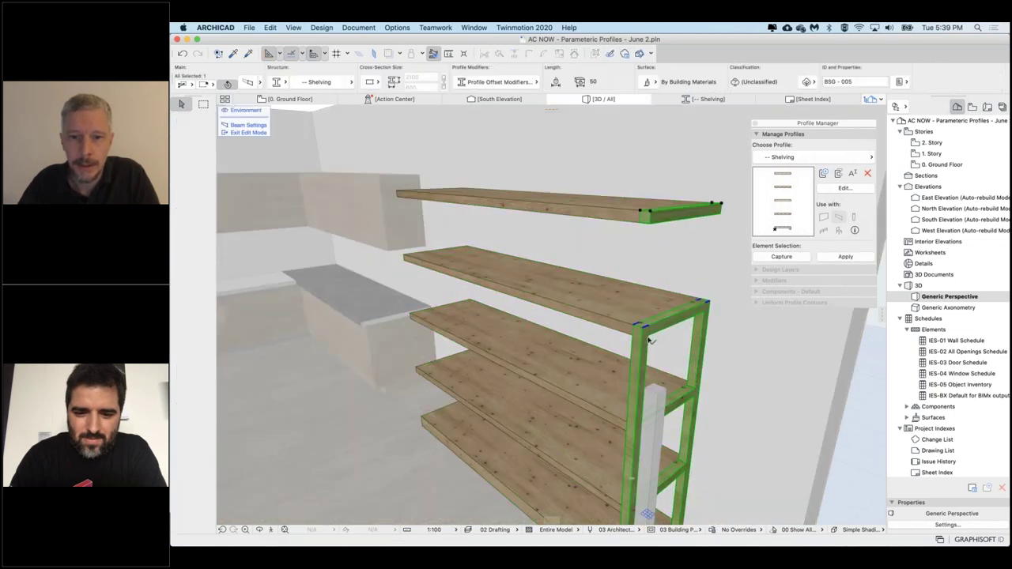
{"action": "scroll", "coordinate": [647, 330], "scroll_direction": "up", "scroll_amount": 1}
{"action": "scroll", "coordinate": [647, 331], "scroll_direction": "up", "scroll_amount": 3}
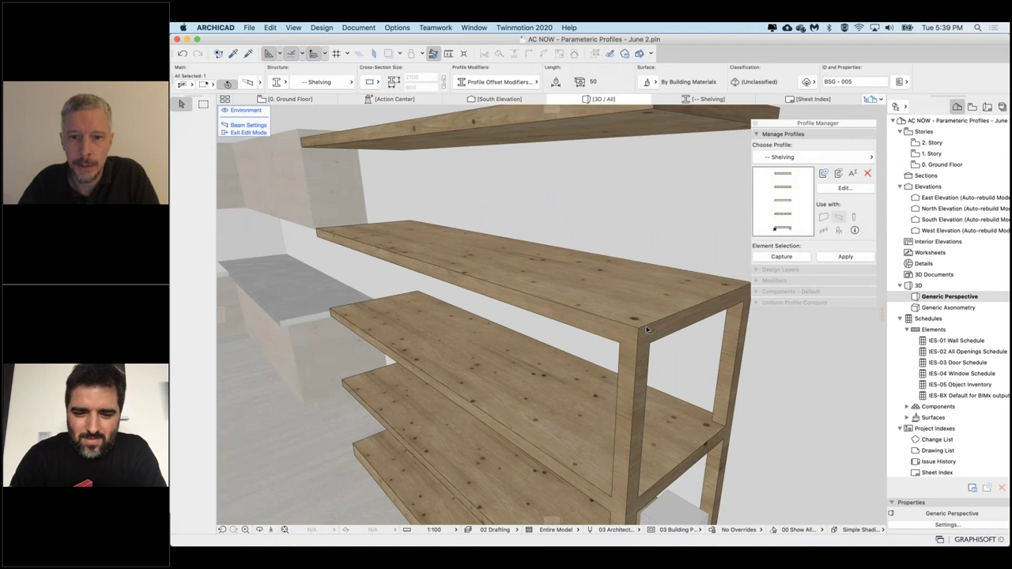
{"action": "left_click", "coordinate": [647, 325]}
{"action": "middle_click_drag", "start_coordinate": [647, 325], "coordinate": [641, 376], "text": "shift"}
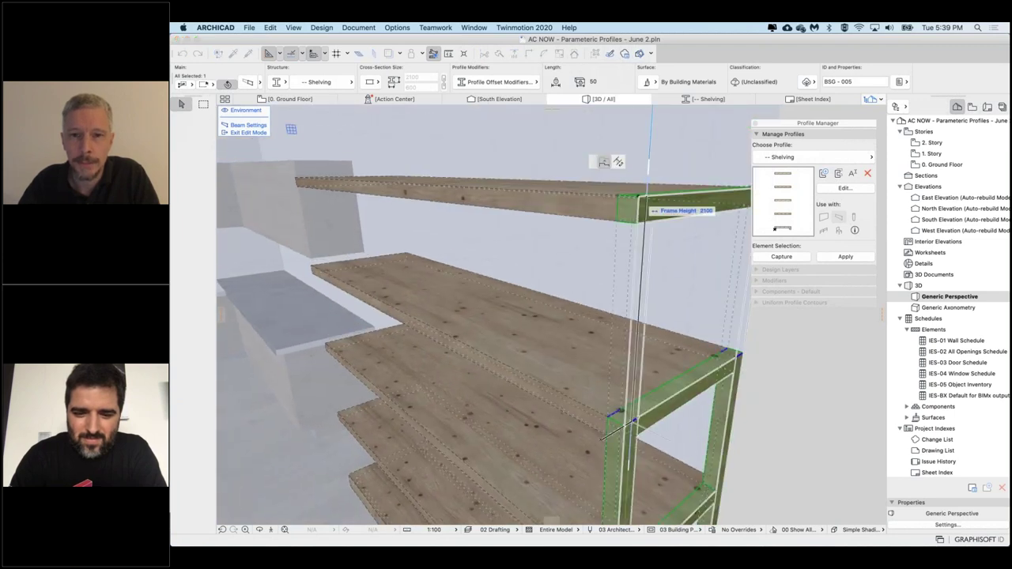
{"action": "left_click_drag", "start_coordinate": [640, 376], "coordinate": [680, 370], "text": "shift"}
- Transfer the stretched end segment's settings to the segment at the opposite end of the shelving
{"action": "mouse_move", "coordinate": [680, 370]}
{"action": "middle_mouse_down", "text": "shift"}
{"action": "mouse_move", "coordinate": [687, 398]}
{"action": "mouse_move", "coordinate": [685, 380]}
{"action": "middle_mouse_up", "text": "shift"}
{"action": "scroll", "coordinate": [598, 237], "scroll_direction": "down", "scroll_amount": 5}
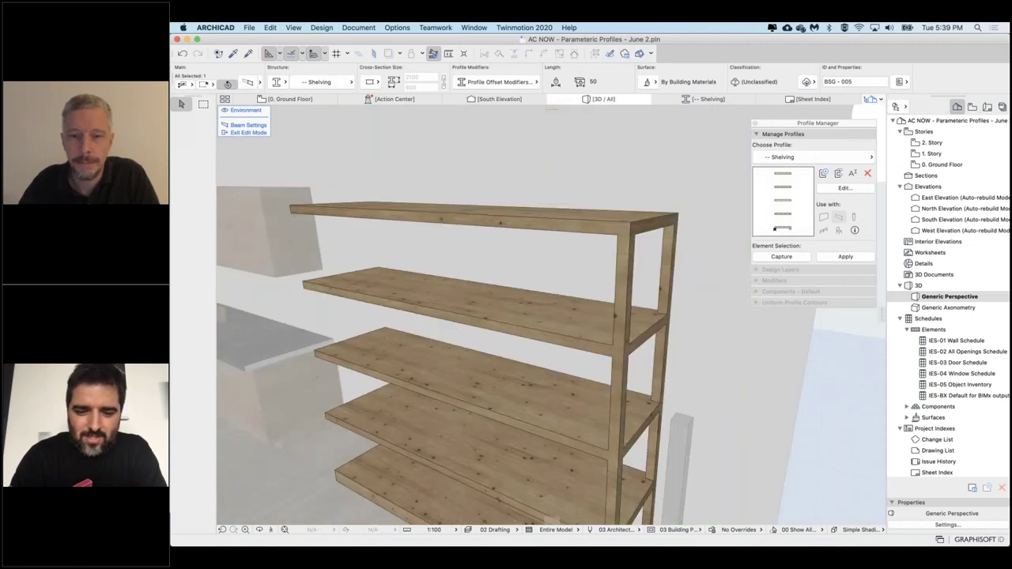
{"action": "scroll", "coordinate": [598, 237], "scroll_direction": "down", "scroll_amount": 3}
{"action": "middle_click_drag", "start_coordinate": [598, 238], "coordinate": [674, 230]}
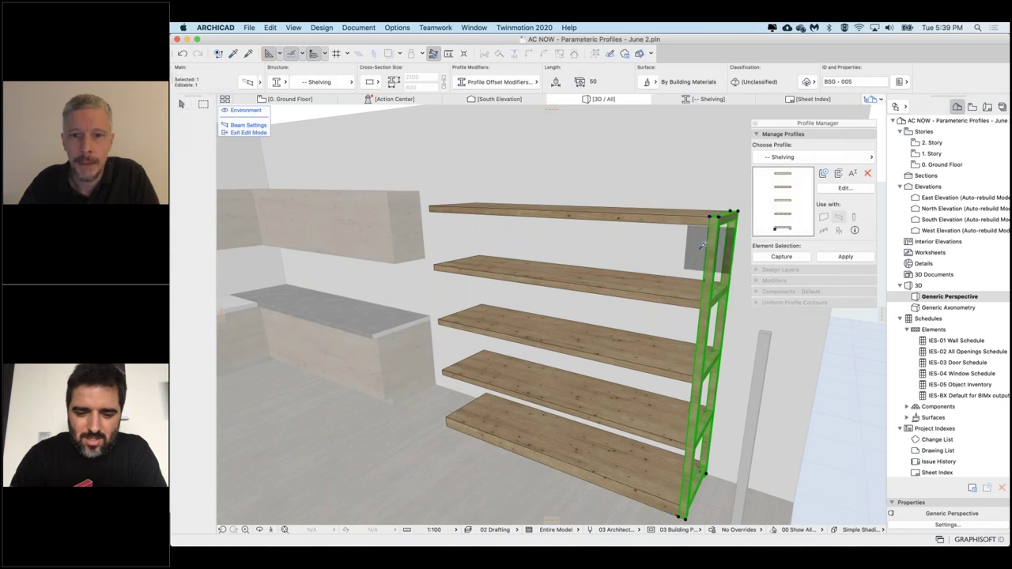
{"action": "left_click", "coordinate": [440, 264], "text": "alt+super"}
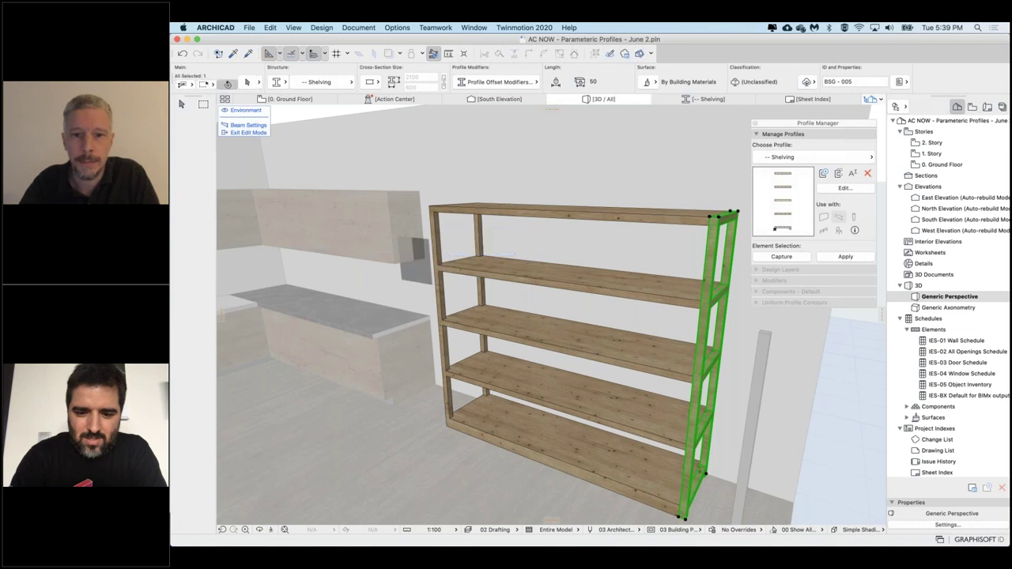
- Set the Frame Height modifier of the long middle shelving segment to 0
{"action": "middle_click_drag", "start_coordinate": [478, 276], "coordinate": [558, 221], "text": "shift"}
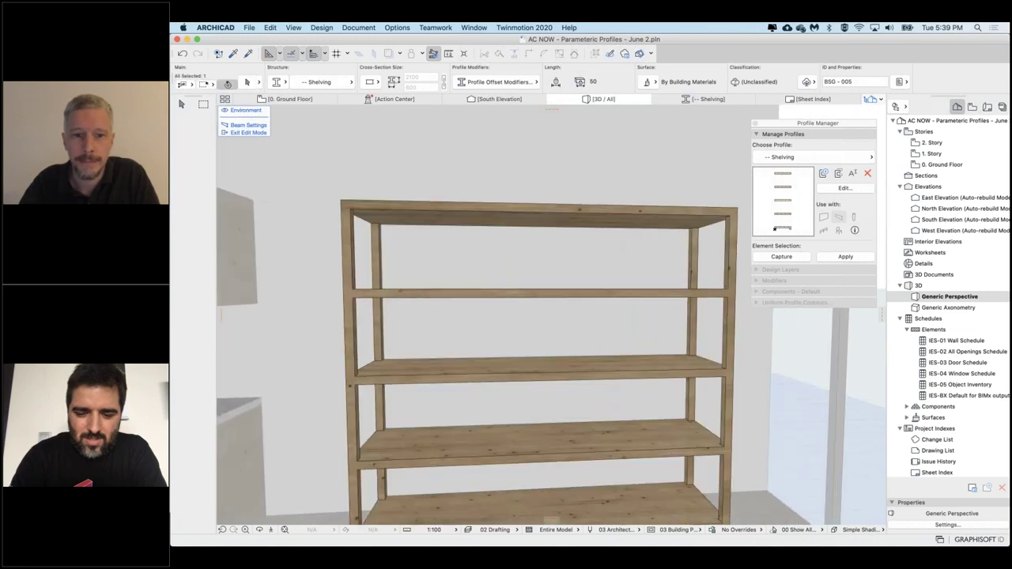
{"action": "middle_click_drag", "start_coordinate": [431, 344], "coordinate": [479, 313]}
{"action": "scroll", "coordinate": [439, 273], "scroll_direction": "down", "scroll_amount": 3}
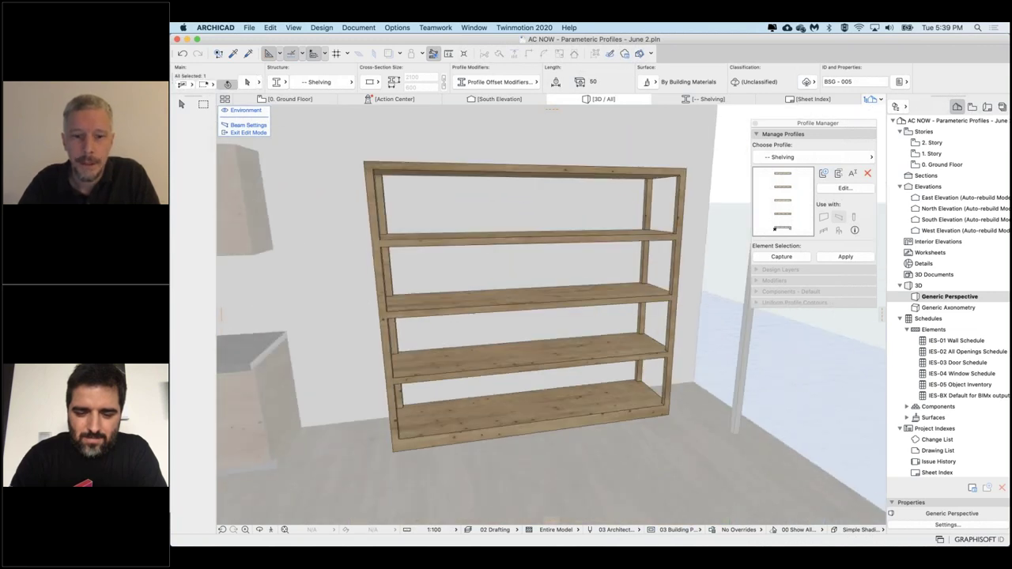
{"action": "middle_click_drag", "start_coordinate": [395, 268], "coordinate": [411, 264], "text": "shift"}
{"action": "left_click", "coordinate": [539, 424]}
{"action": "left_click", "coordinate": [475, 451]}
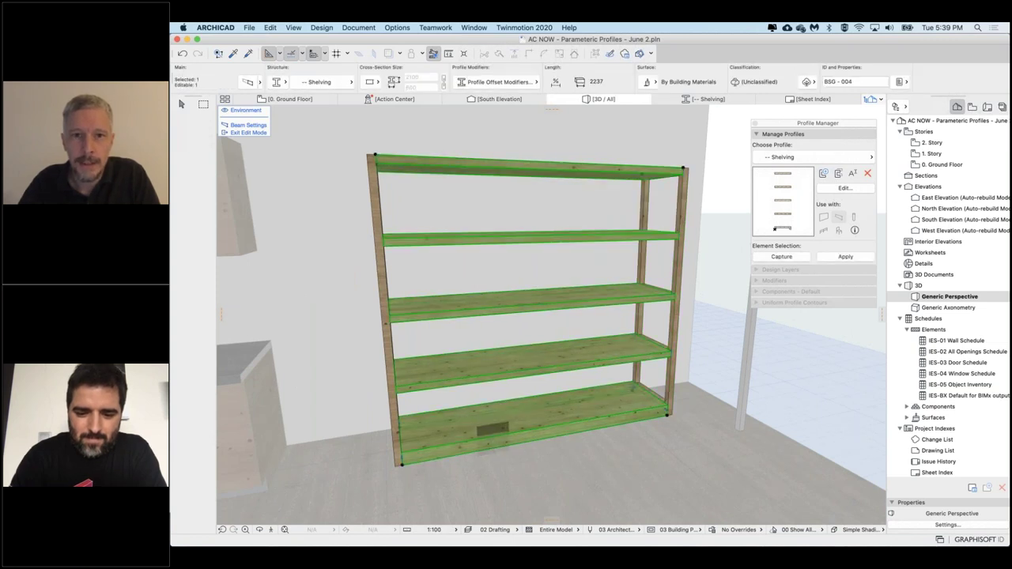
{"action": "double_click", "coordinate": [506, 415]}
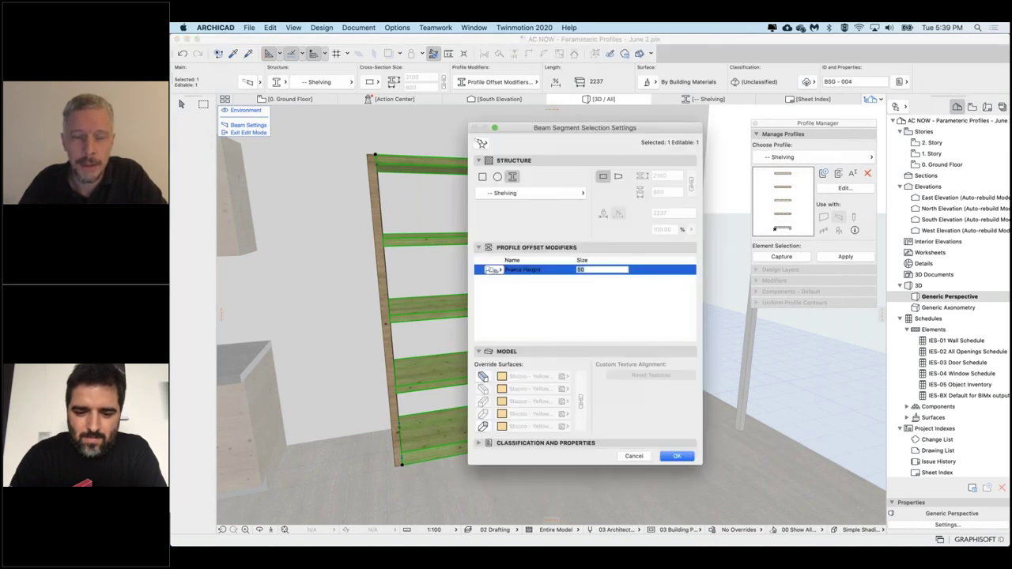
{"action": "type", "text": "0"}
{"action": "left_click", "coordinate": [602, 281]}
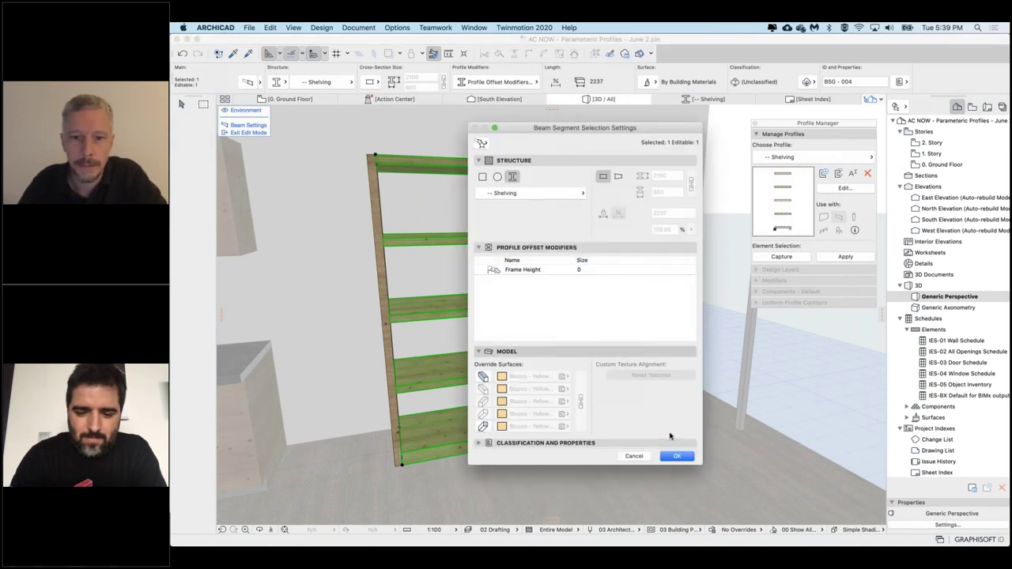
{"action": "left_click", "coordinate": [674, 457]}
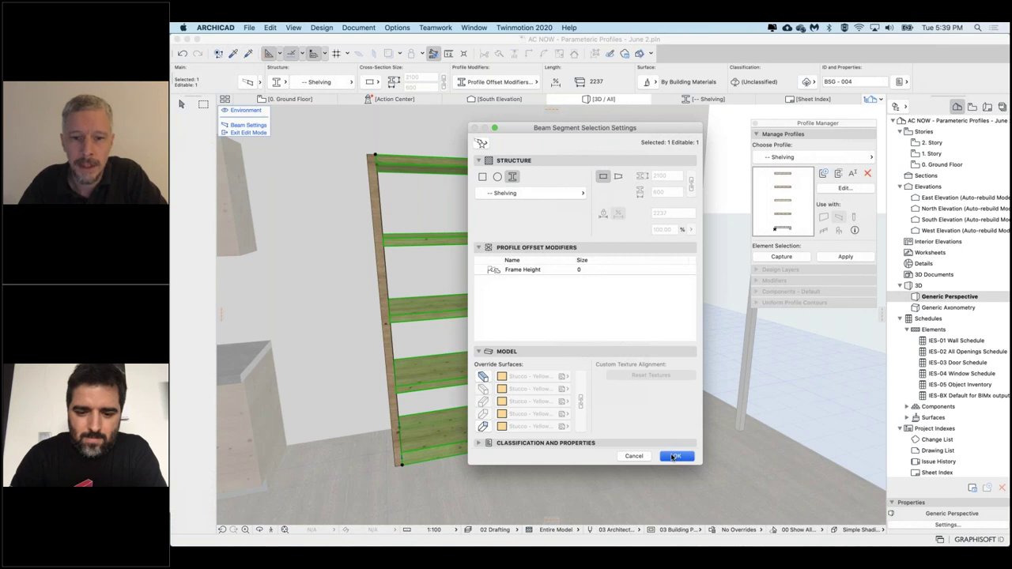
{"action": "key", "text": "Escape"}
- Exit segment editing and add two more segments after the middle segment in the shelving beam's settings
{"action": "middle_click_drag", "start_coordinate": [552, 332], "coordinate": [526, 318], "text": "shift"}
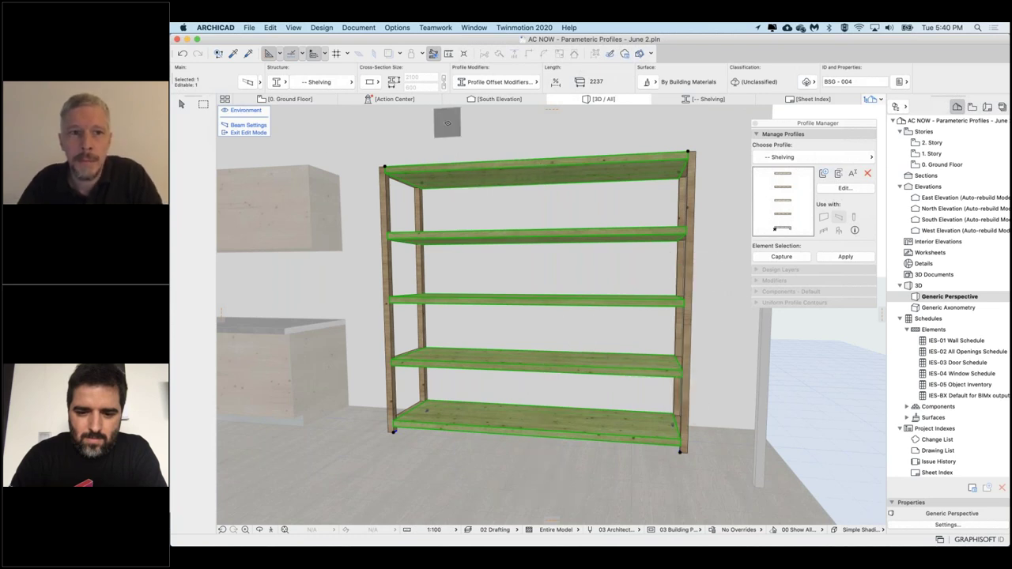
{"action": "left_click", "coordinate": [245, 133]}
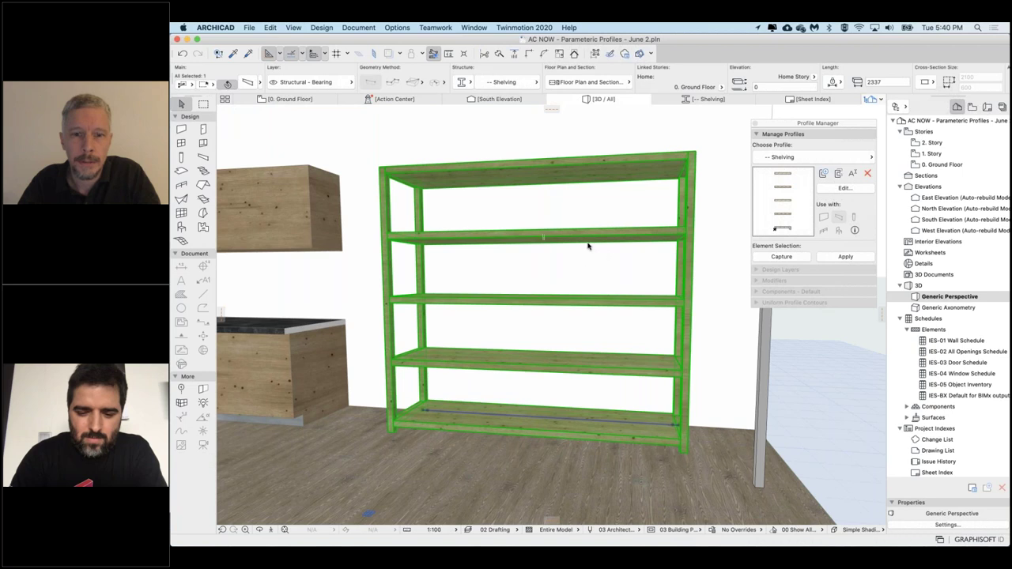
{"action": "key", "text": "super+t"}
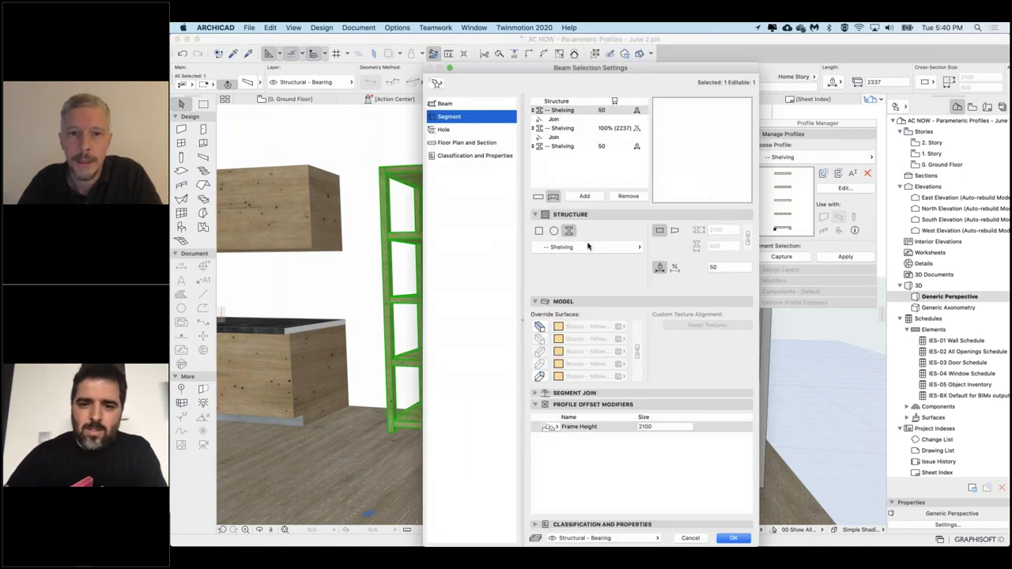
{"action": "left_click", "coordinate": [590, 128]}
{"action": "left_click", "coordinate": [585, 196]}
{"action": "left_click", "coordinate": [585, 197]}
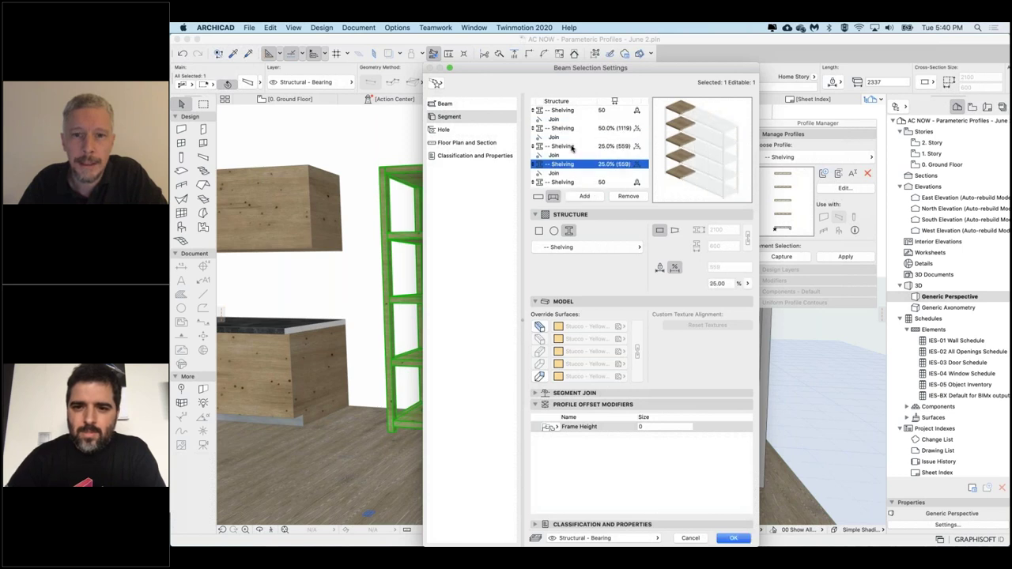
- Give the central segment of the shelving beam a fixed length of 50
{"action": "left_click", "coordinate": [561, 147]}
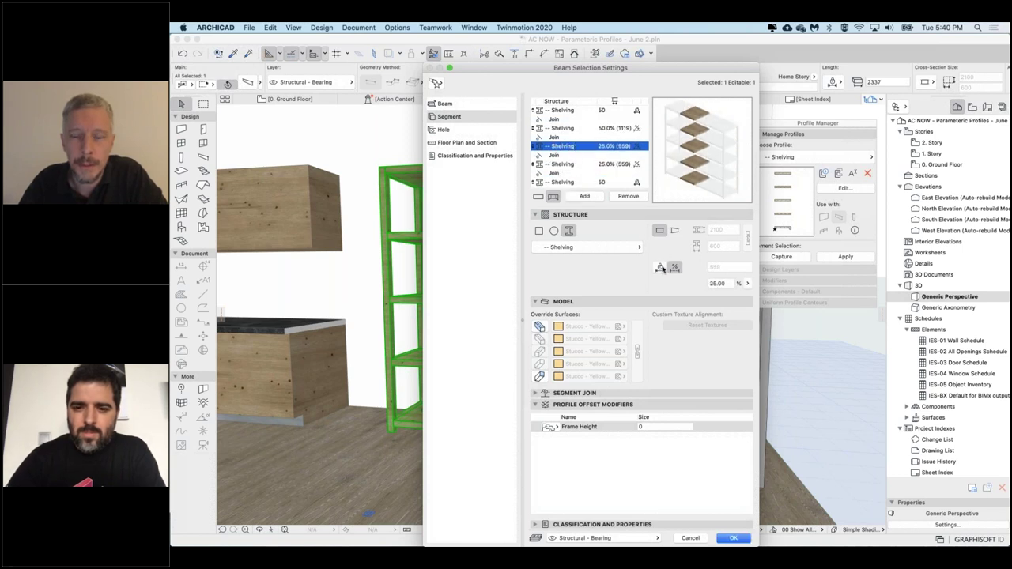
{"action": "left_click", "coordinate": [660, 267]}
{"action": "left_click_drag", "start_coordinate": [723, 268], "coordinate": [694, 267]}
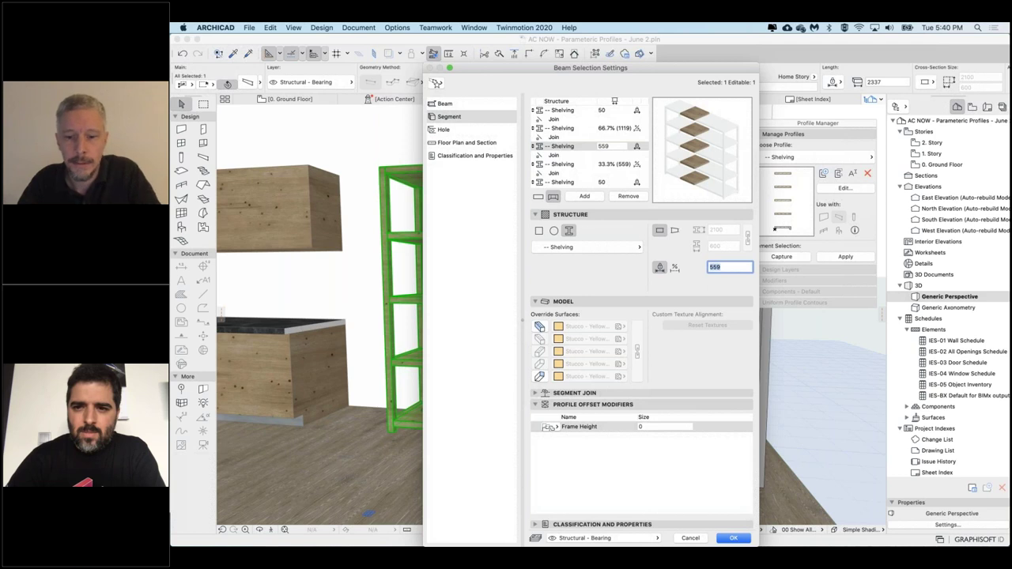
{"action": "type", "text": "50"}
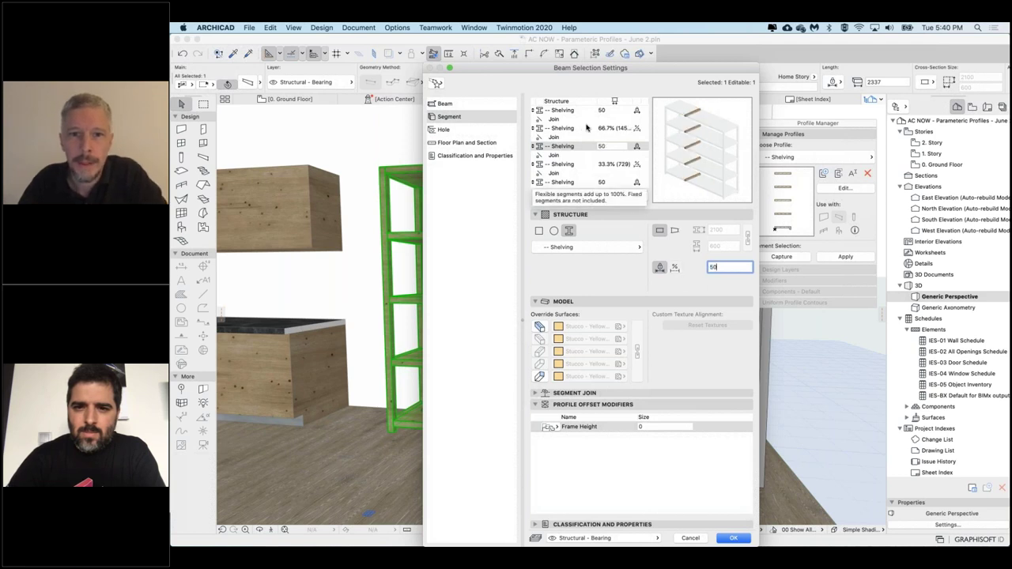
- Divide the shelving beam's flexible length evenly by setting the first flexible segment's proportion to 1/2 (50%)
{"action": "left_click", "coordinate": [582, 128]}
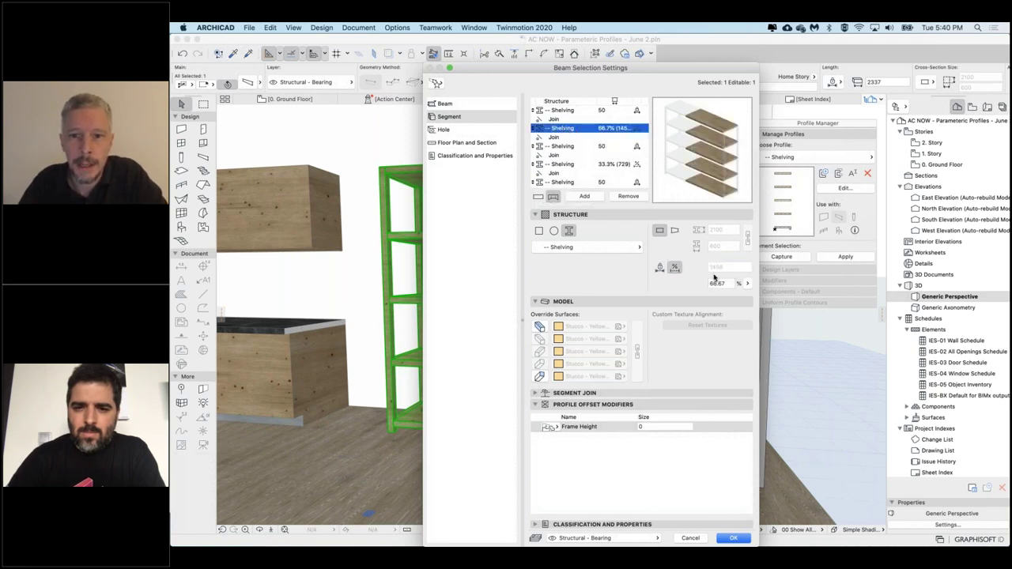
{"action": "left_click", "coordinate": [747, 284]}
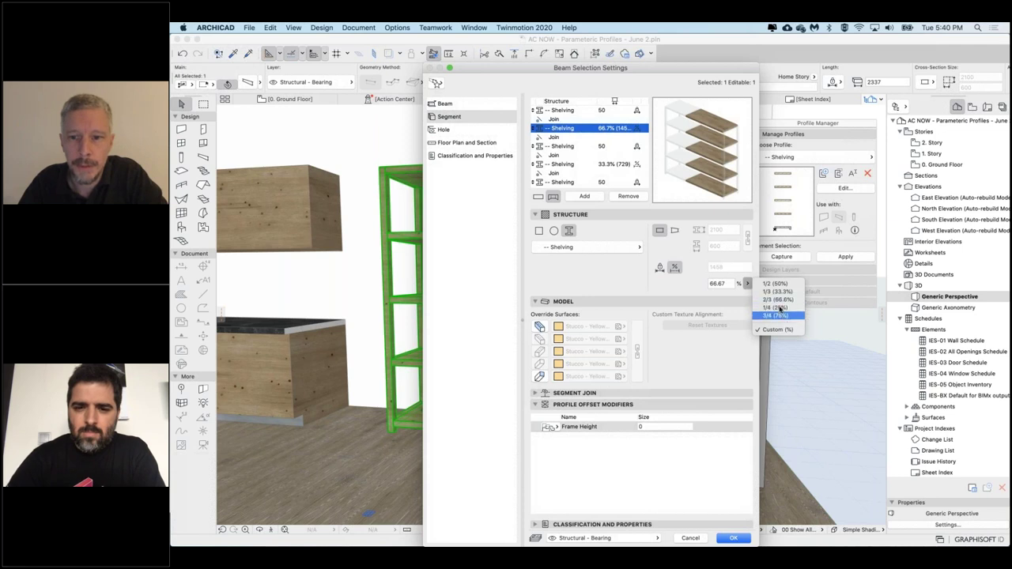
{"action": "left_click", "coordinate": [780, 284]}
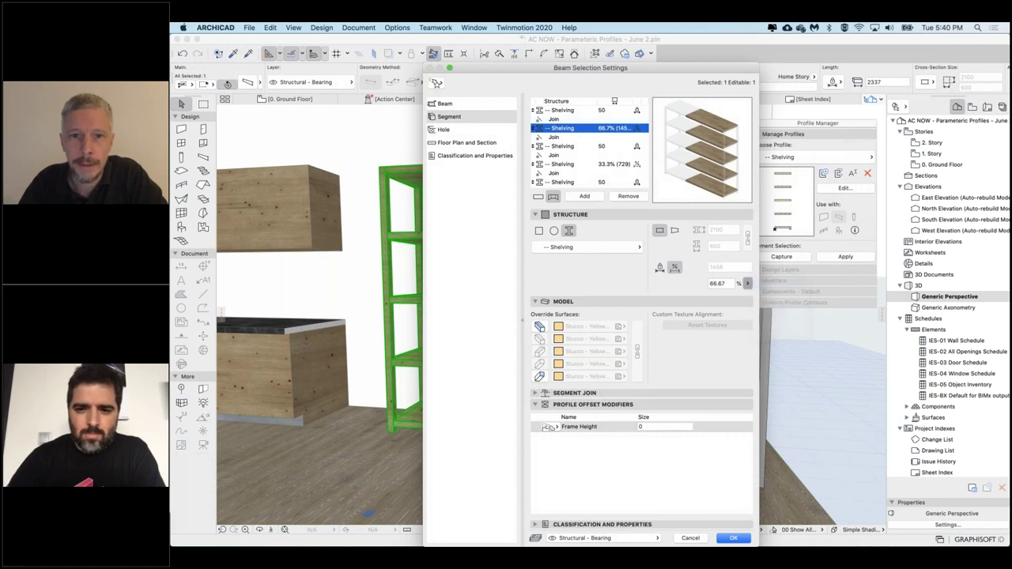
{"action": "left_click", "coordinate": [581, 164]}
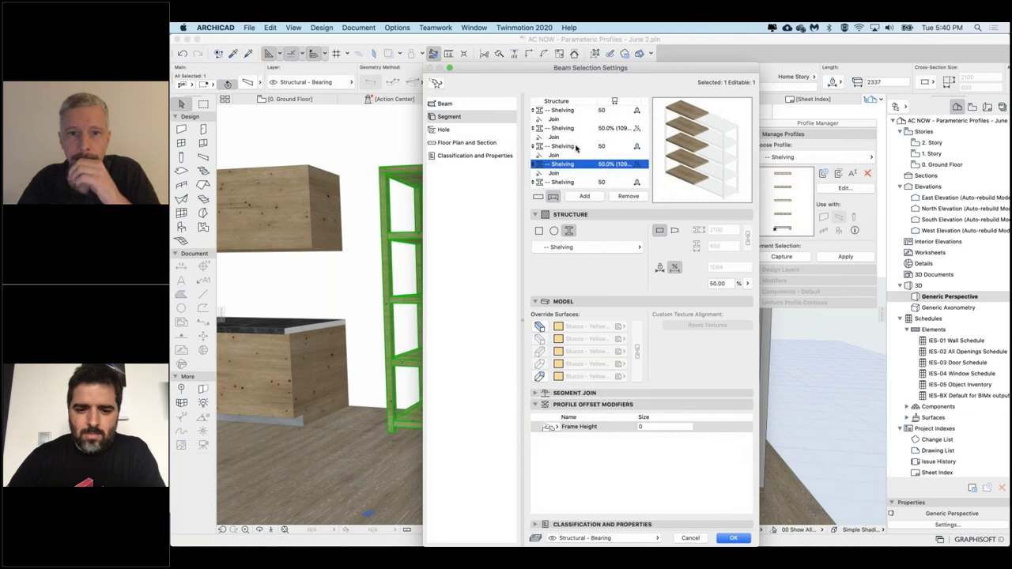
- Transfer the end segment's profile settings to the central segment, accept the beam settings and deselect the shelving
{"action": "left_click", "coordinate": [576, 147]}
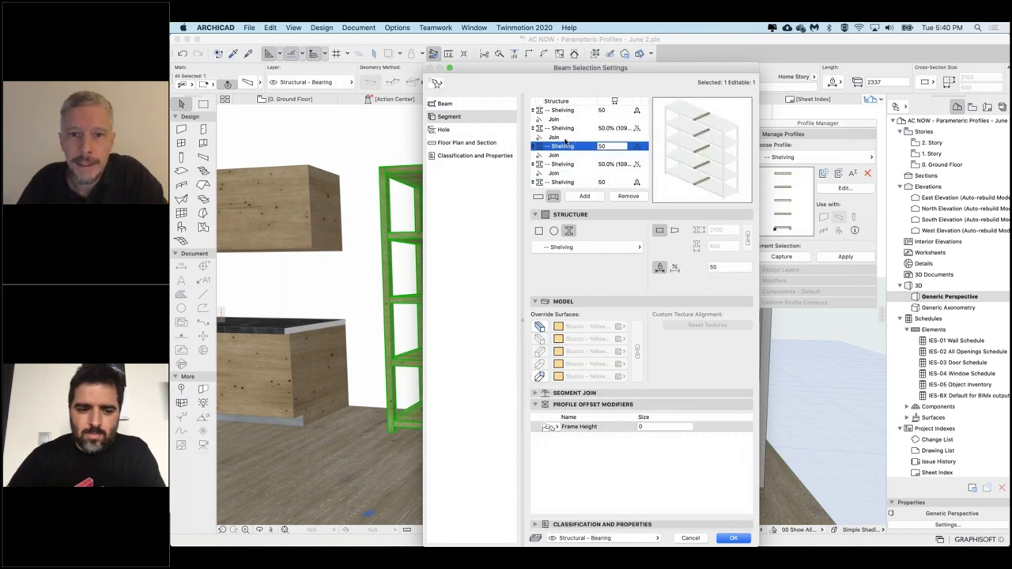
{"action": "left_click", "coordinate": [578, 112]}
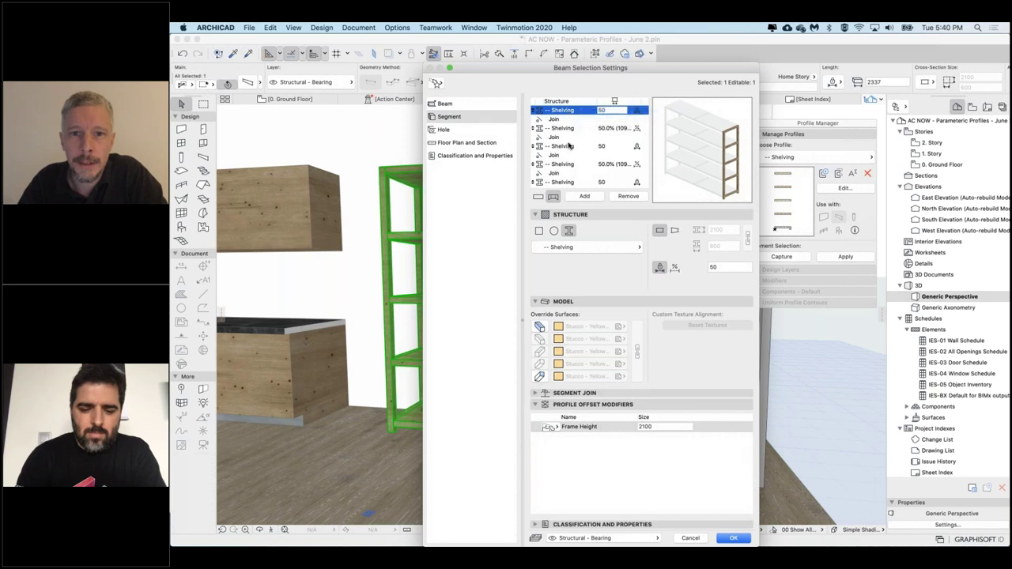
{"action": "right_click", "coordinate": [572, 148]}
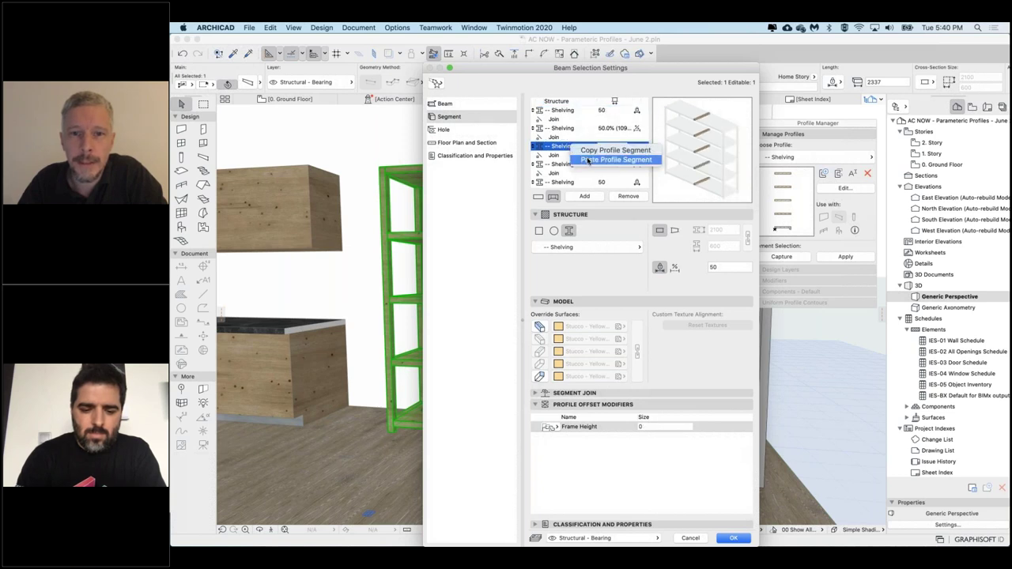
{"action": "left_click", "coordinate": [587, 160]}
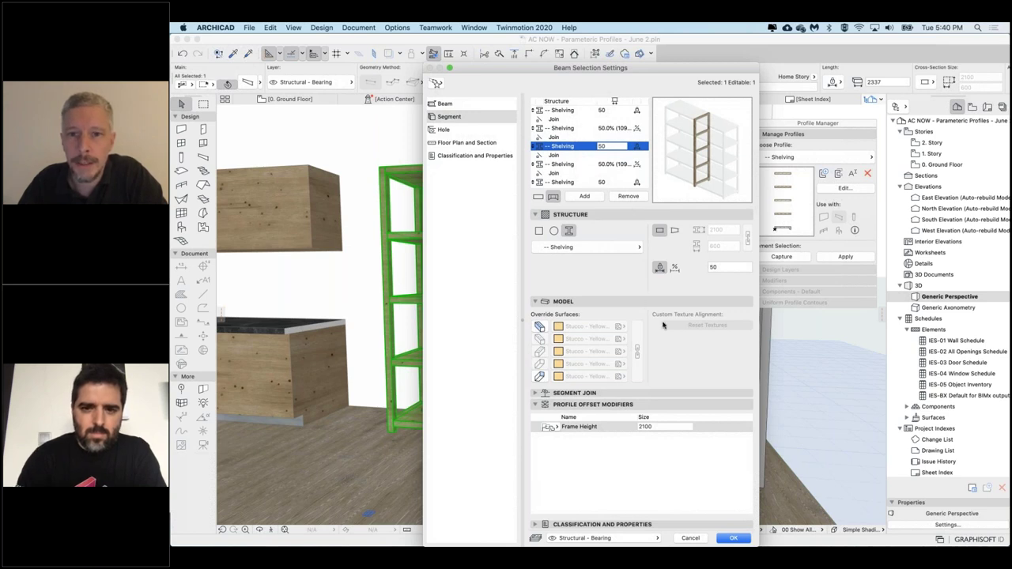
{"action": "mouse_move", "coordinate": [720, 500]}
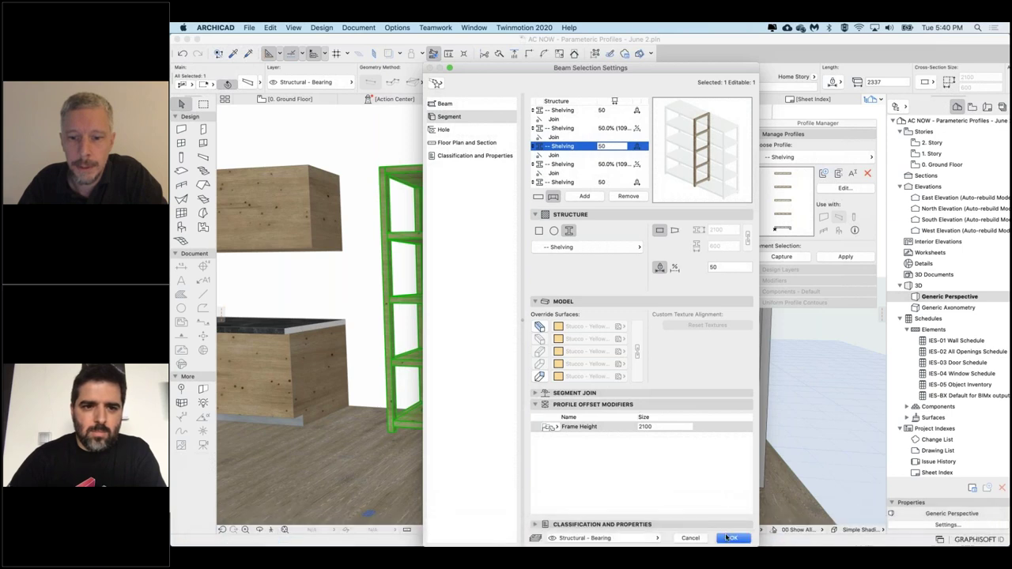
{"action": "key", "text": "Return"}
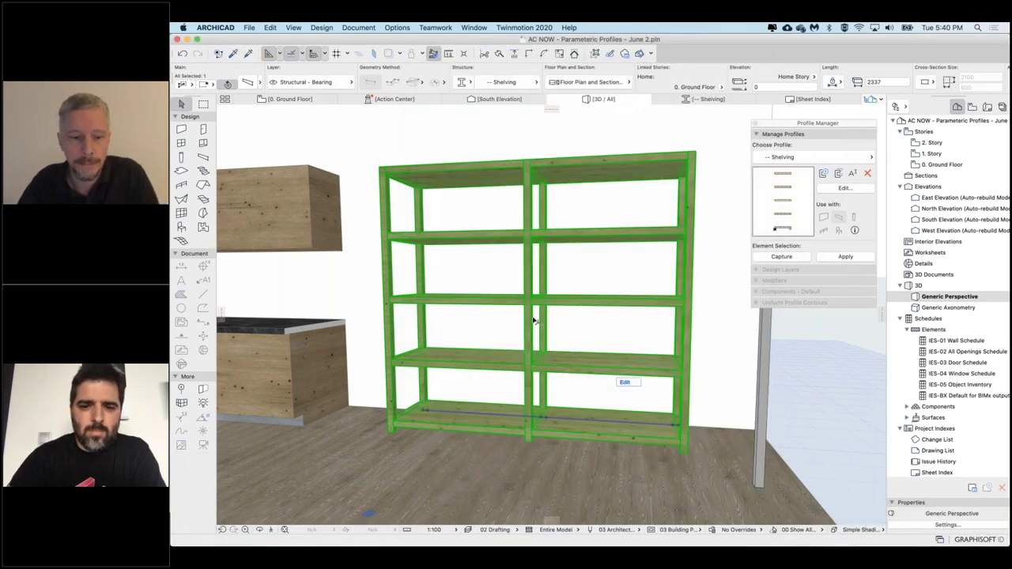
{"action": "middle_click_drag", "start_coordinate": [534, 320], "coordinate": [648, 320], "text": "shift"}
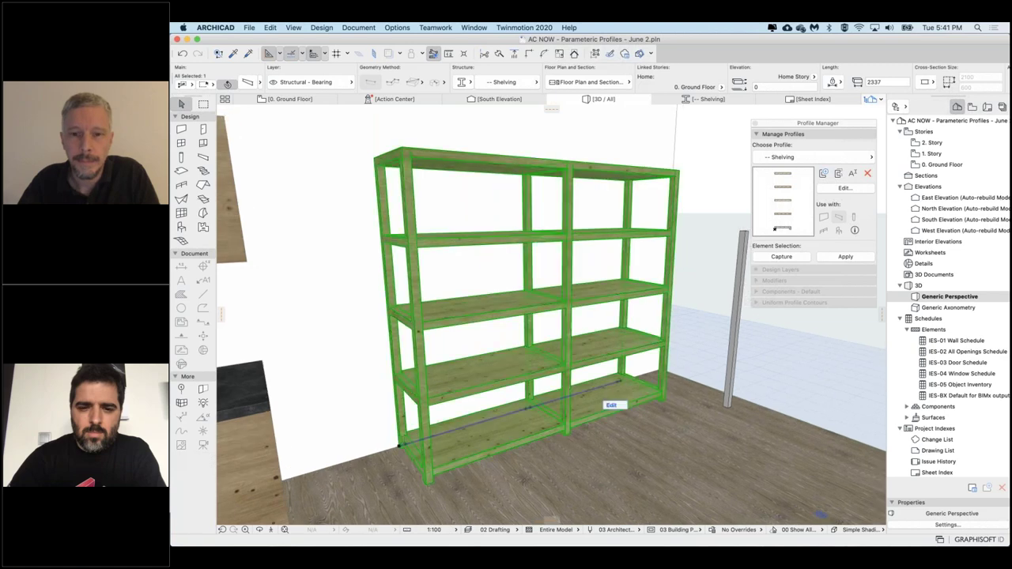
{"action": "key", "text": "Escape"}
{"action": "middle_click_drag", "start_coordinate": [601, 395], "coordinate": [581, 395], "text": "shift"}
{"action": "middle_click_drag", "start_coordinate": [660, 320], "coordinate": [639, 248], "text": "shift"}
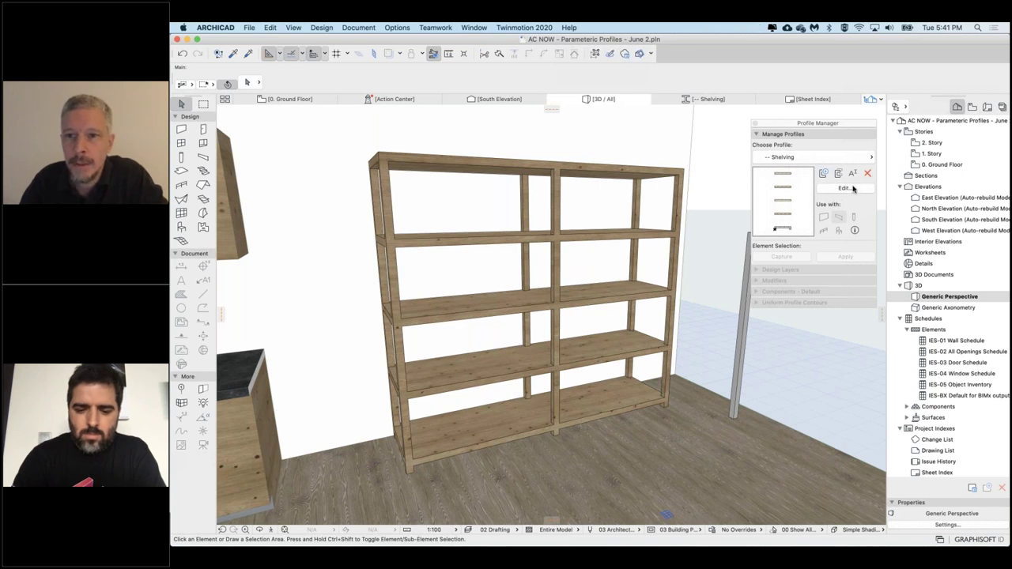
- Open the -- Shelving profile for editing and add an offset modifier named "Fourth Shelf Position"
{"action": "left_click", "coordinate": [845, 188]}
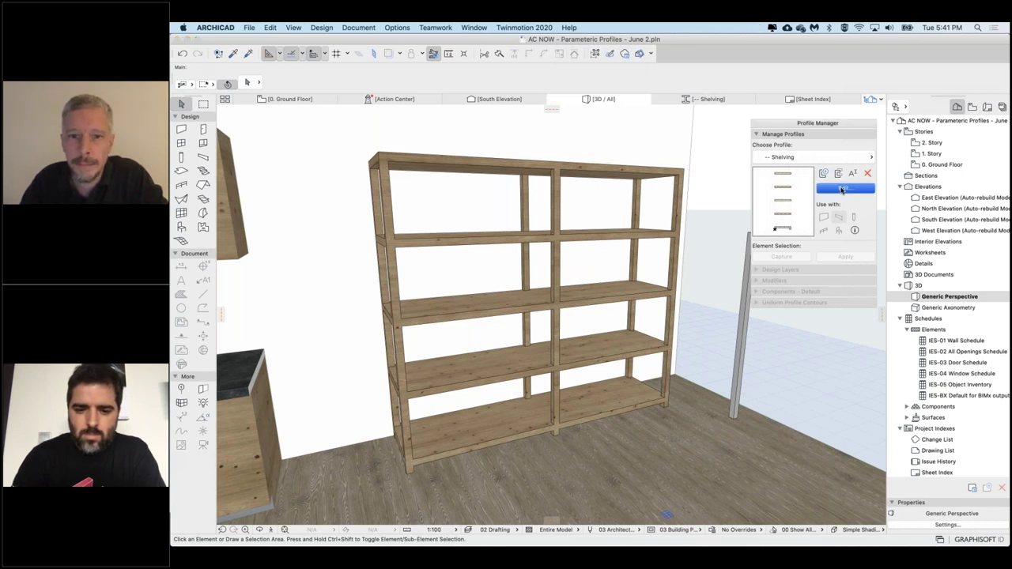
{"action": "left_click", "coordinate": [743, 338]}
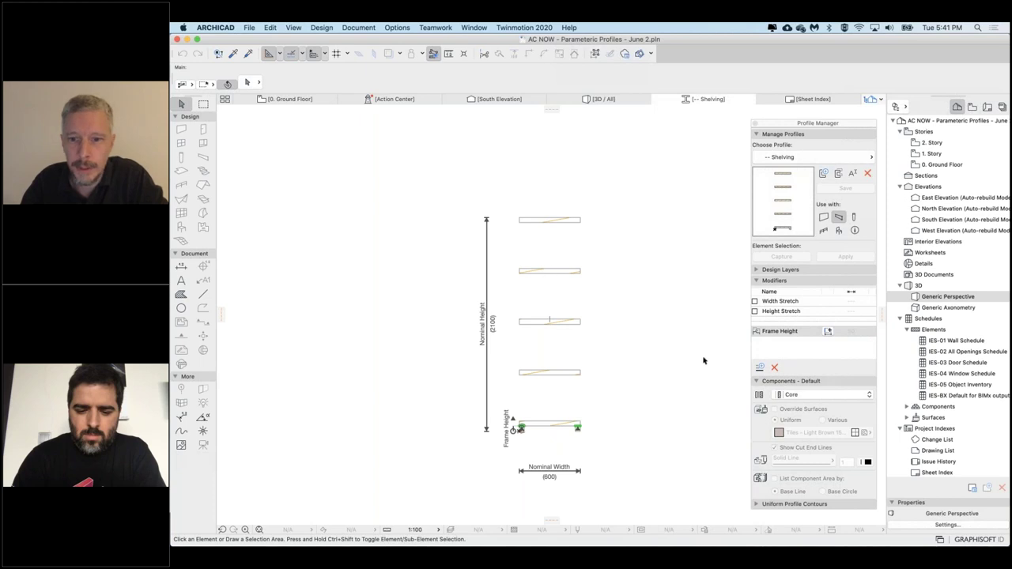
{"action": "left_click", "coordinate": [761, 368]}
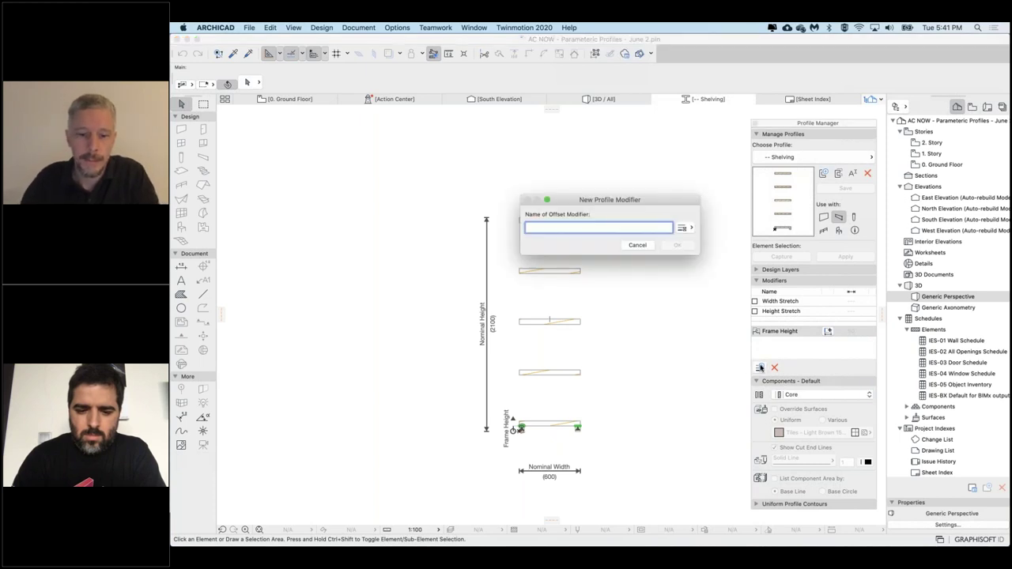
{"action": "type", "text": "Fourth Shelf"}
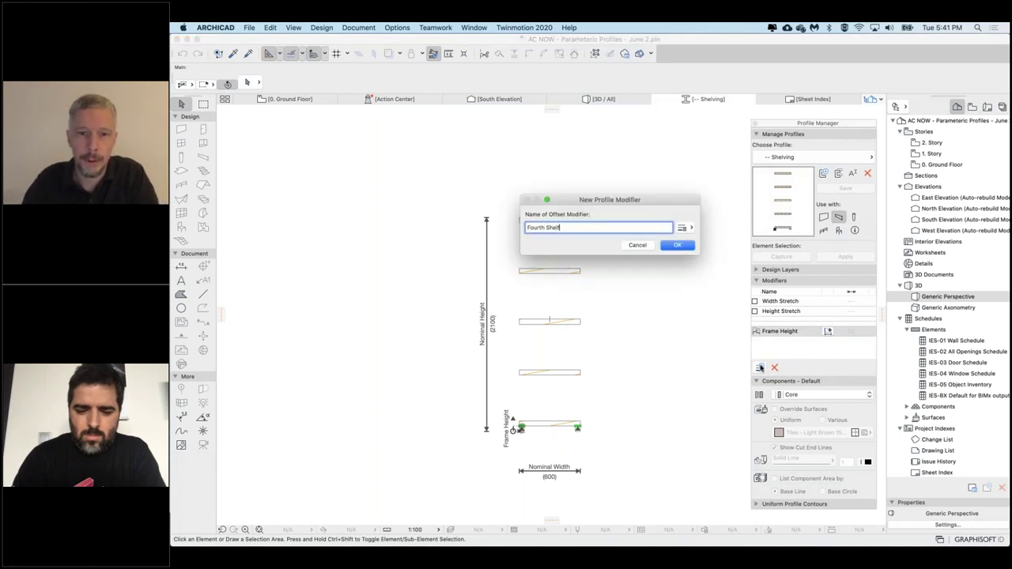
{"action": "type", "text": " Position"}
{"action": "left_click", "coordinate": [677, 246]}
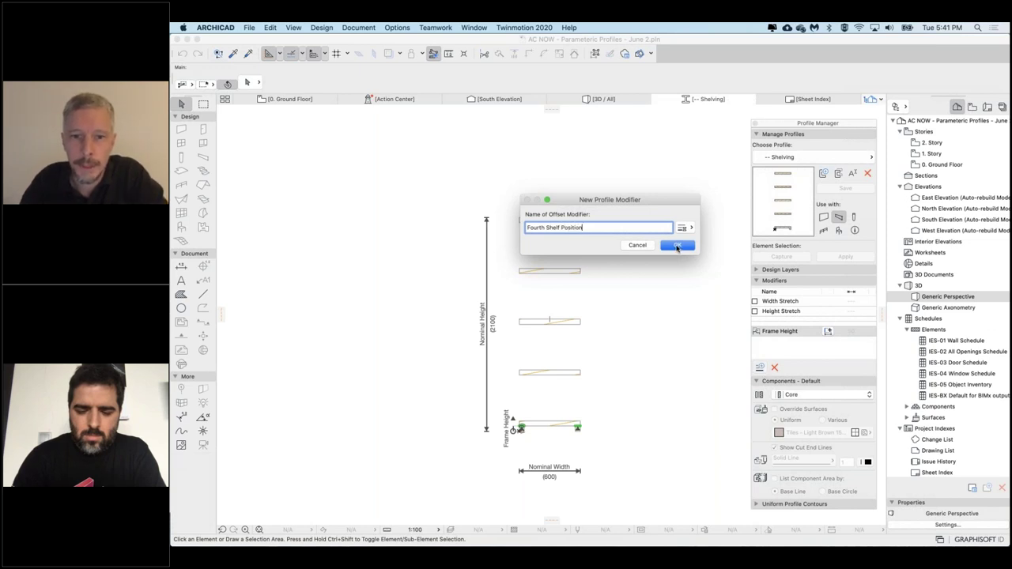
- Define the Fourth Shelf Position modifier from the fourth shelf's top edge to the top corner of the shelf below
{"action": "left_click", "coordinate": [546, 271]}
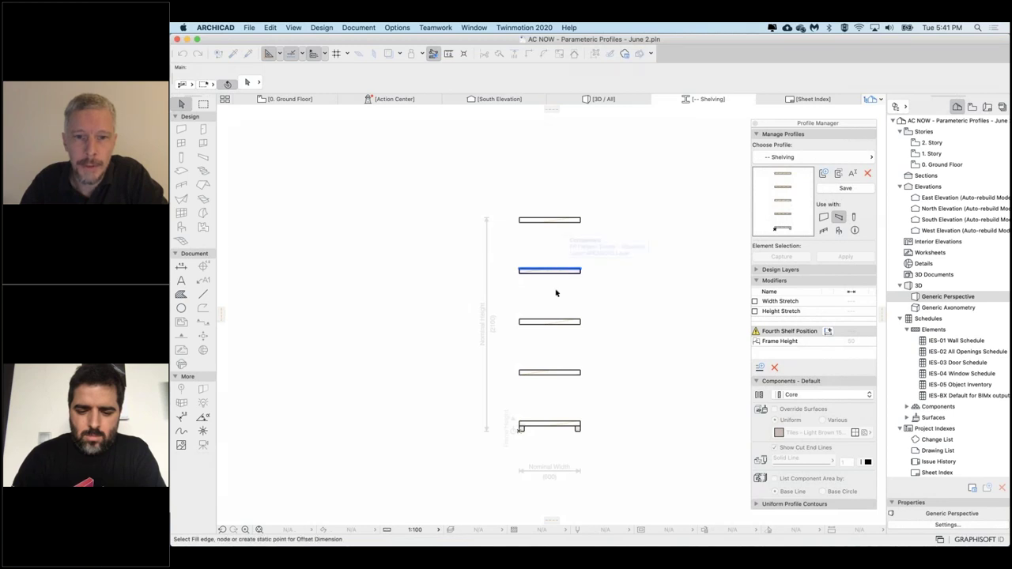
{"action": "scroll", "coordinate": [556, 294], "scroll_direction": "up", "scroll_amount": 5}
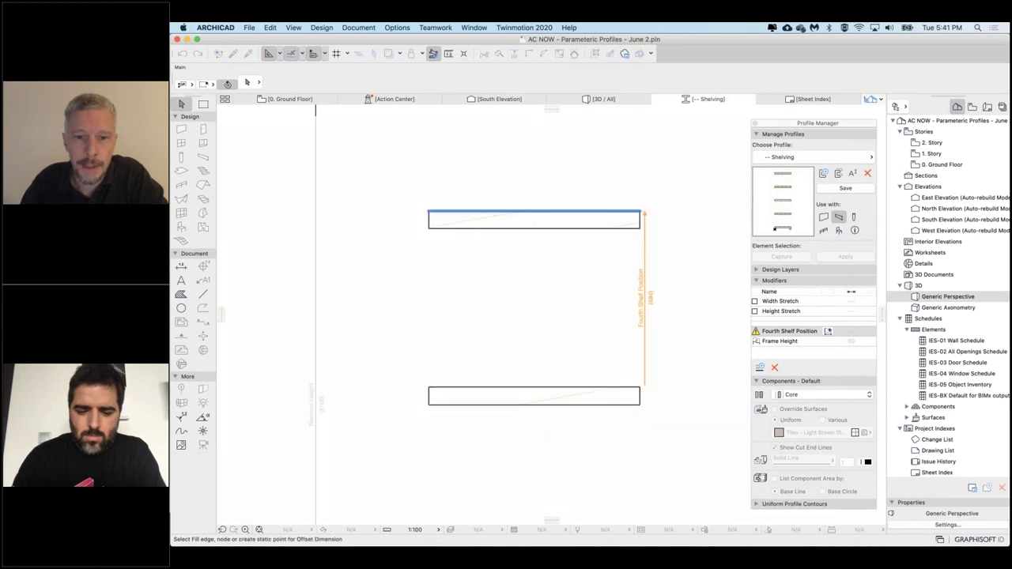
{"action": "left_click", "coordinate": [640, 388]}
{"action": "left_click", "coordinate": [696, 316]}
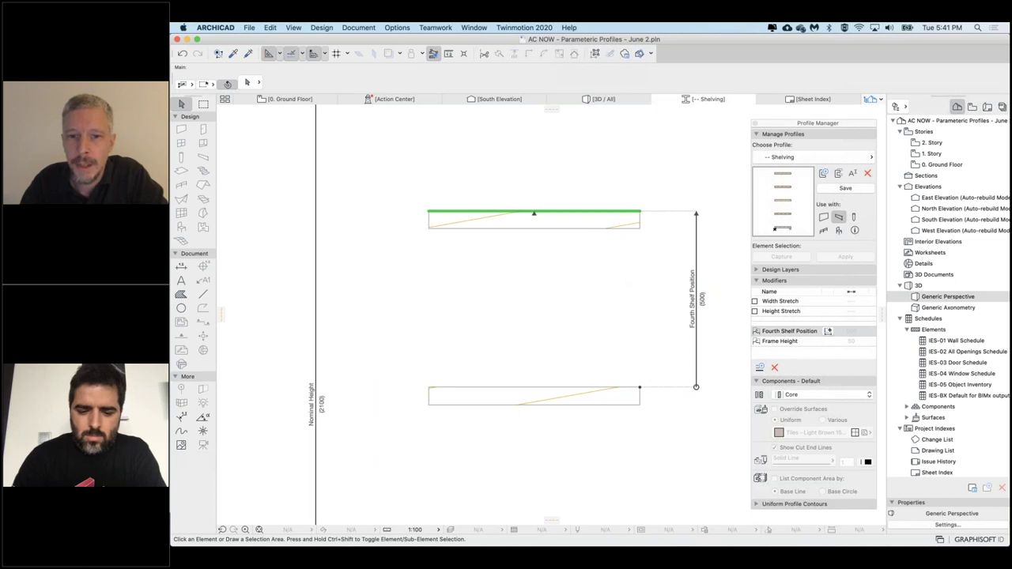
- Associate the fourth shelf's bottom edge with the Fourth Shelf Position modifier in the upward direction and save the profile
{"action": "left_click", "coordinate": [706, 298]}
{"action": "left_click", "coordinate": [606, 228]}
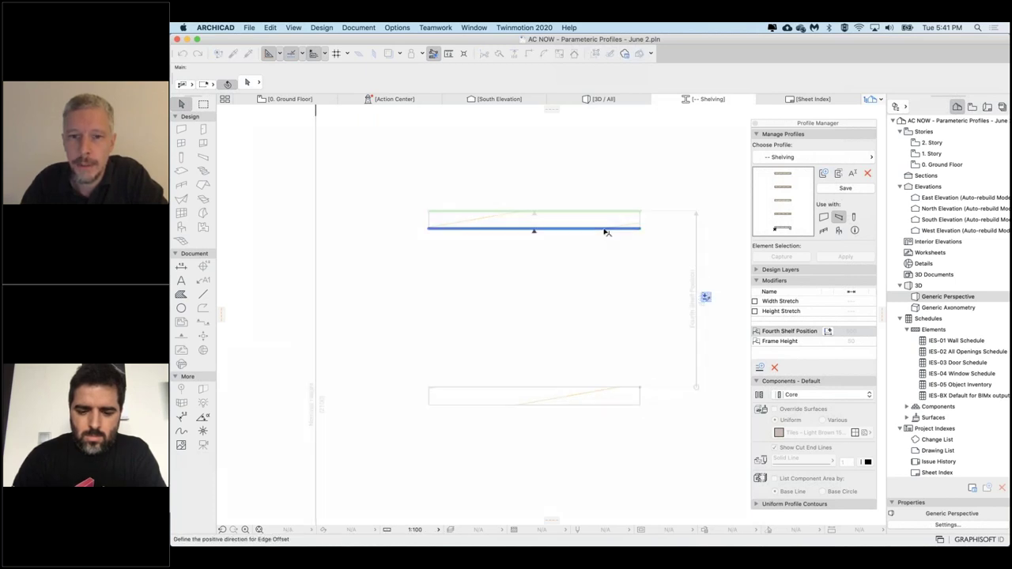
{"action": "left_click", "coordinate": [584, 260]}
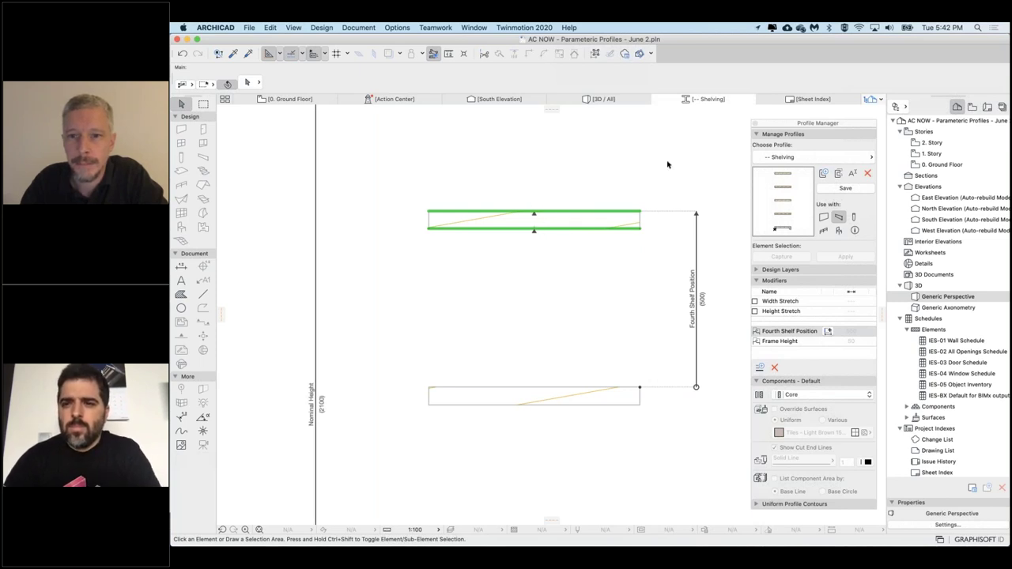
{"action": "left_click", "coordinate": [843, 188]}
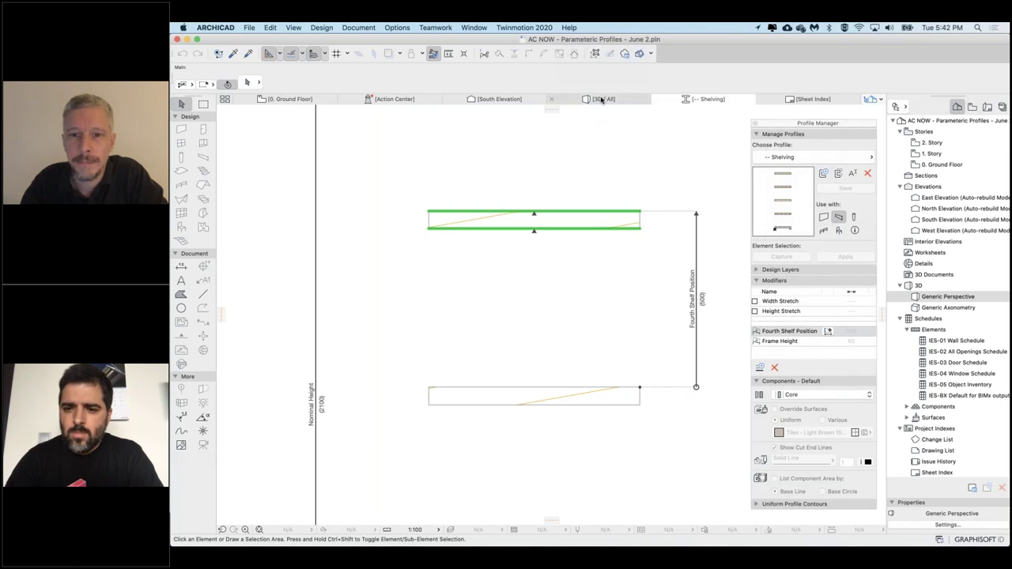
- Return to the 3D view, enter segment editing for the shelving beam and select the long segment of the right-hand bay
{"action": "mouse_move", "coordinate": [601, 100]}
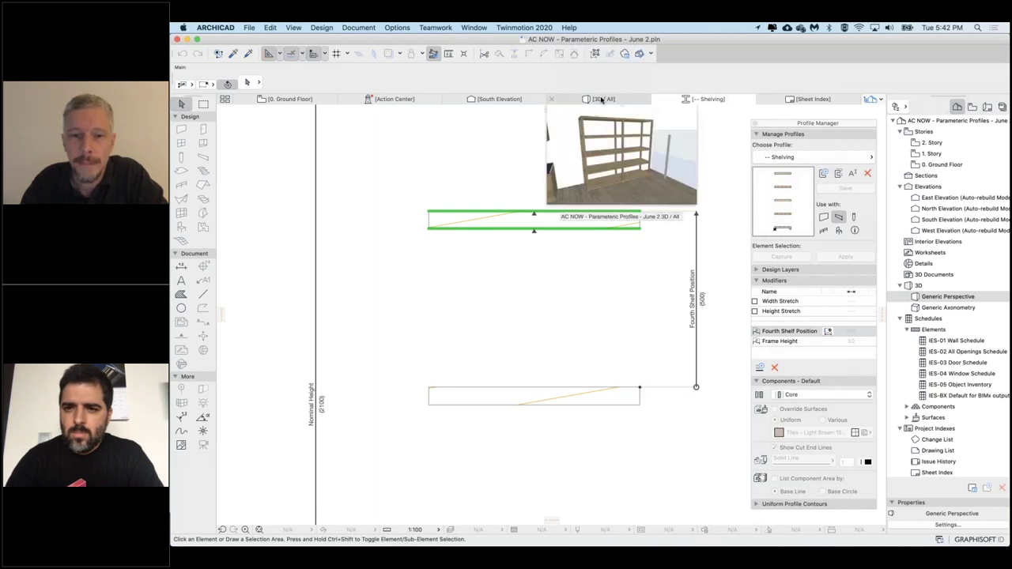
{"action": "left_click", "coordinate": [602, 99]}
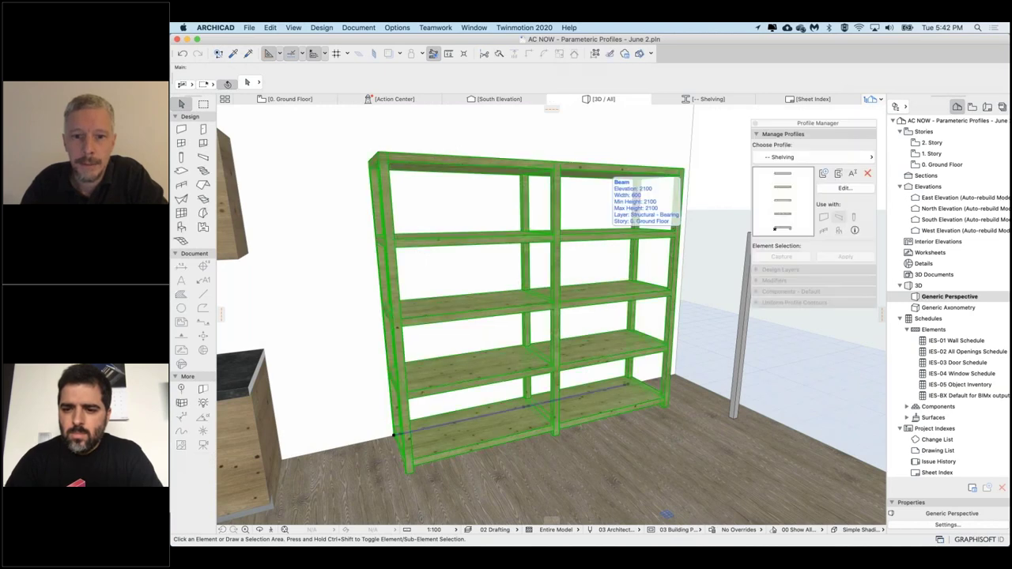
{"action": "left_click", "coordinate": [615, 402]}
{"action": "scroll", "coordinate": [615, 403], "scroll_direction": "up", "scroll_amount": 5}
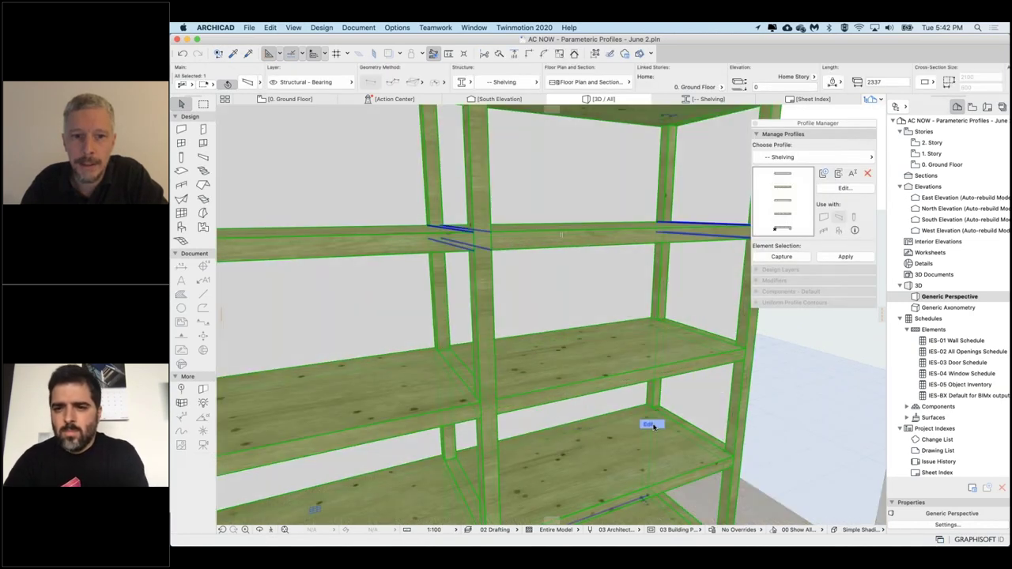
{"action": "left_click", "coordinate": [651, 425]}
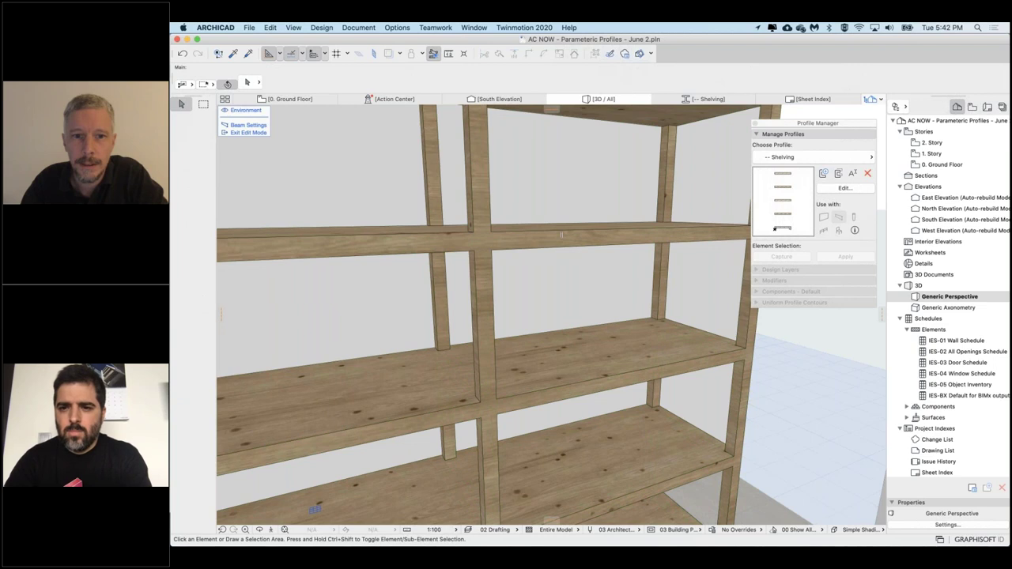
{"action": "left_click", "coordinate": [515, 236]}
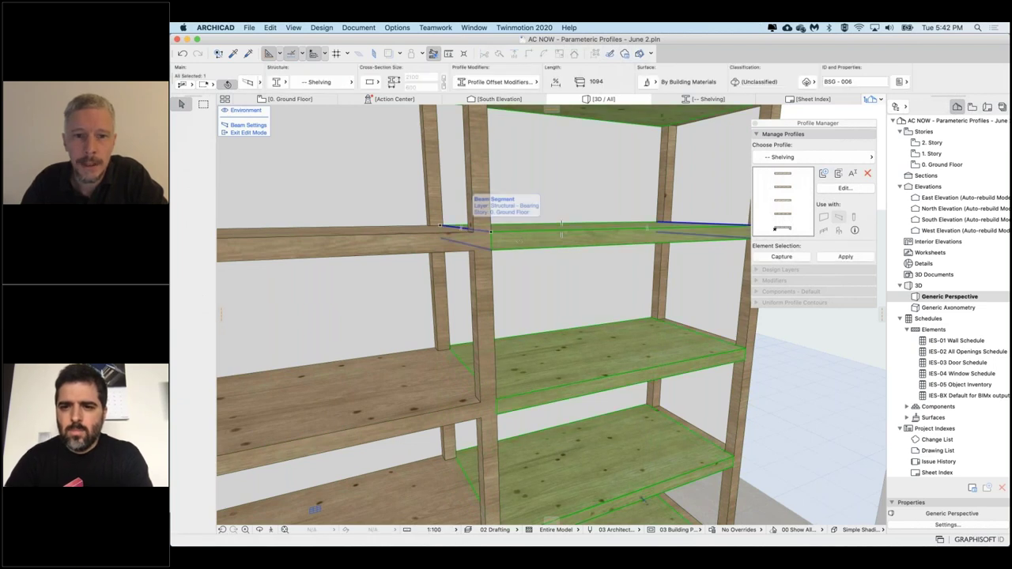
- Raise the fourth shelf of the selected bay graphically with the Fourth Shelf Position modifier
{"action": "left_click", "coordinate": [470, 228]}
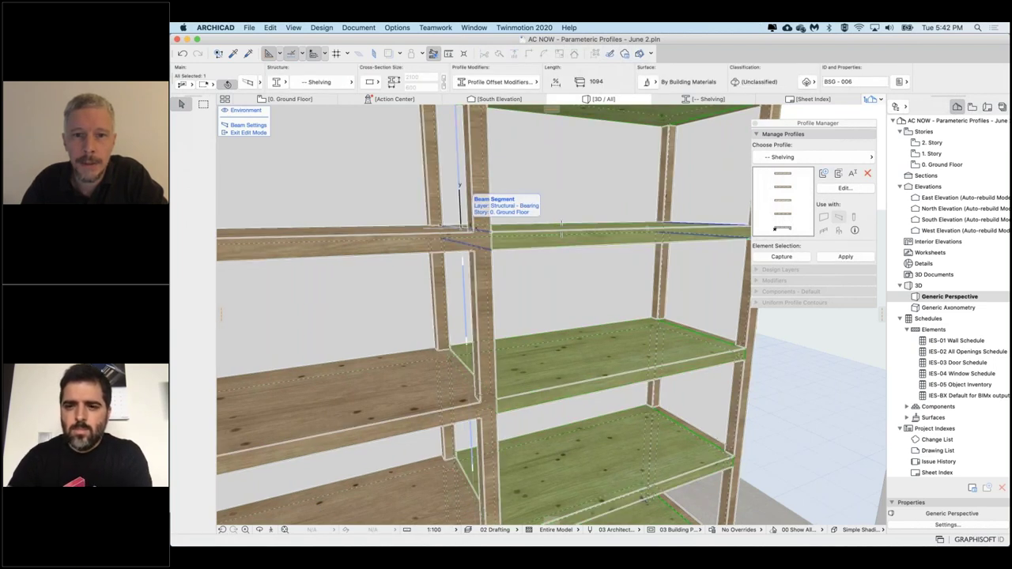
{"action": "left_click", "coordinate": [562, 230]}
{"action": "left_click", "coordinate": [458, 183]}
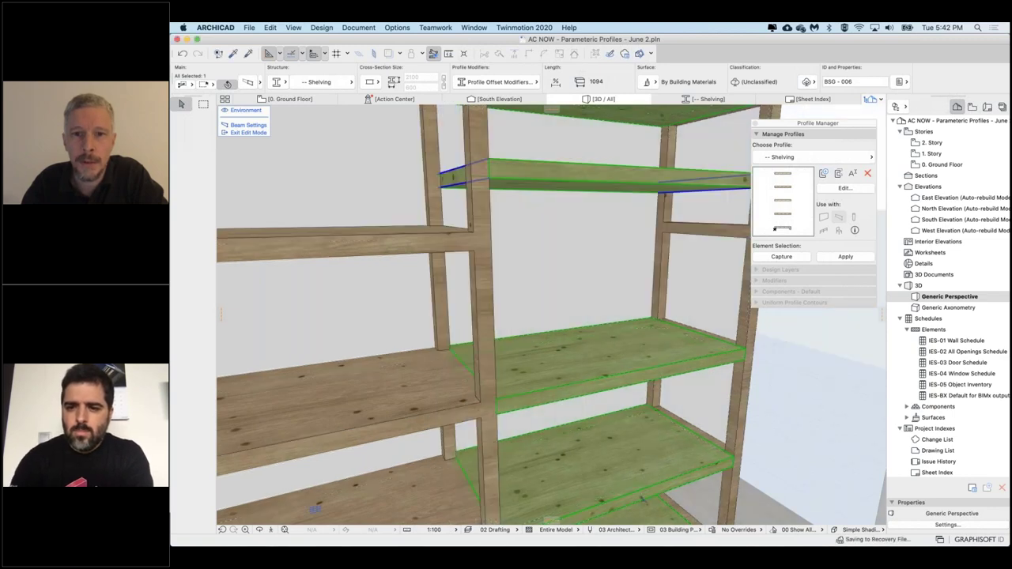
- Lower the fourth shelf of the selected bay to just above the third shelf with the Fourth Shelf Position modifier
{"action": "middle_click_drag", "start_coordinate": [463, 180], "coordinate": [450, 213]}
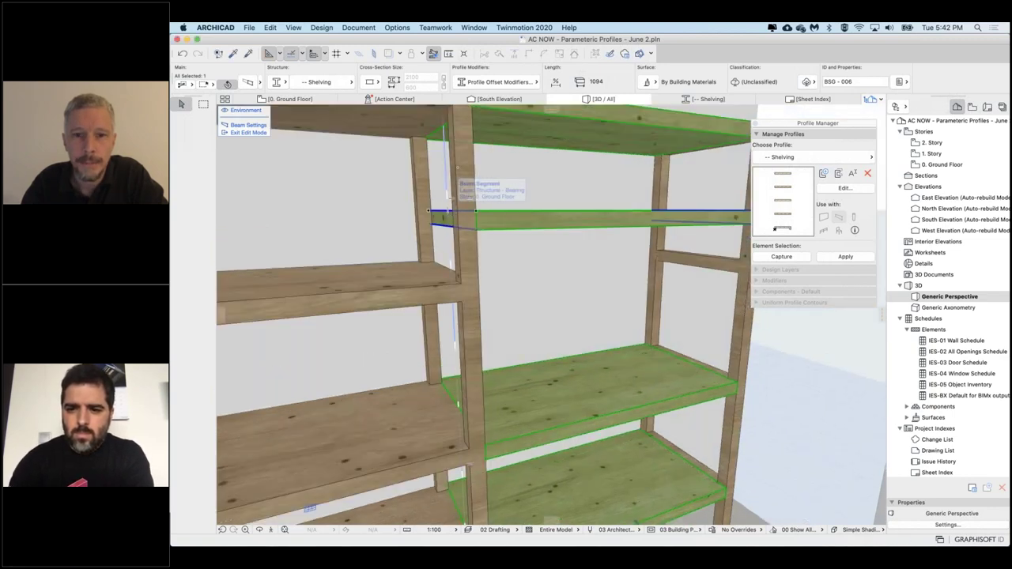
{"action": "left_click", "coordinate": [450, 237]}
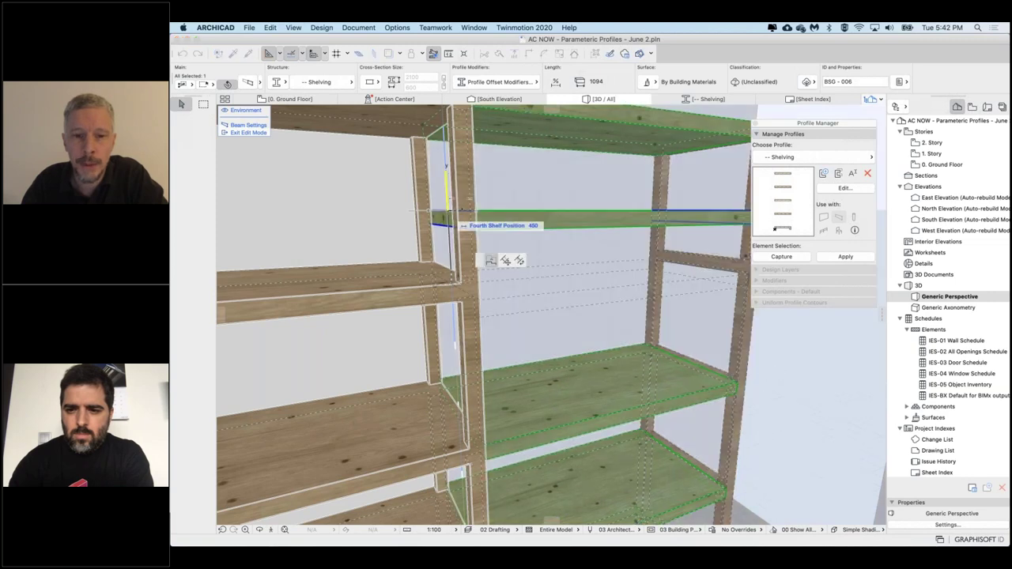
{"action": "left_click", "coordinate": [450, 350]}
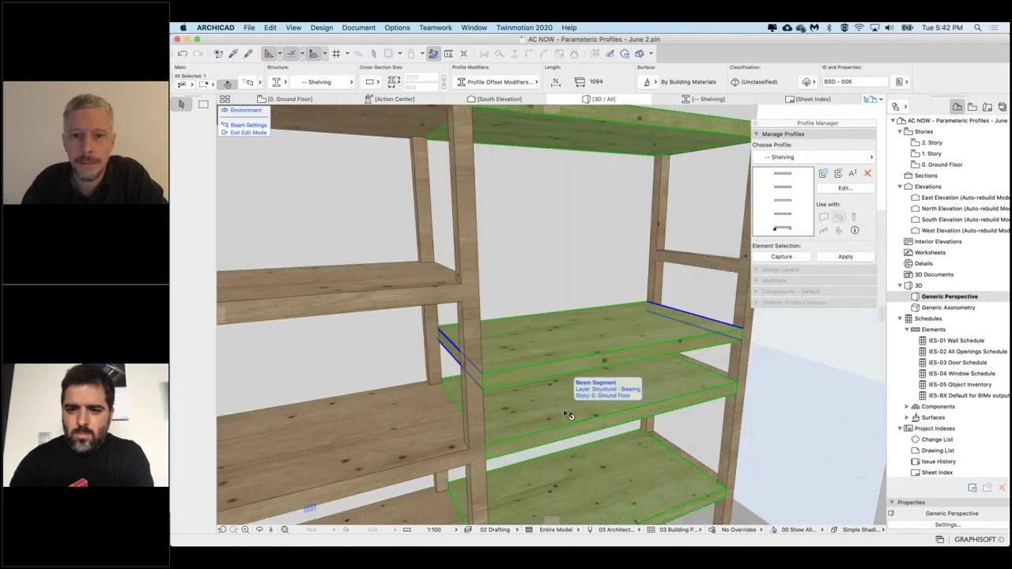
{"action": "scroll", "coordinate": [568, 416], "scroll_direction": "down", "scroll_amount": 5}
{"action": "key", "text": "Escape"}
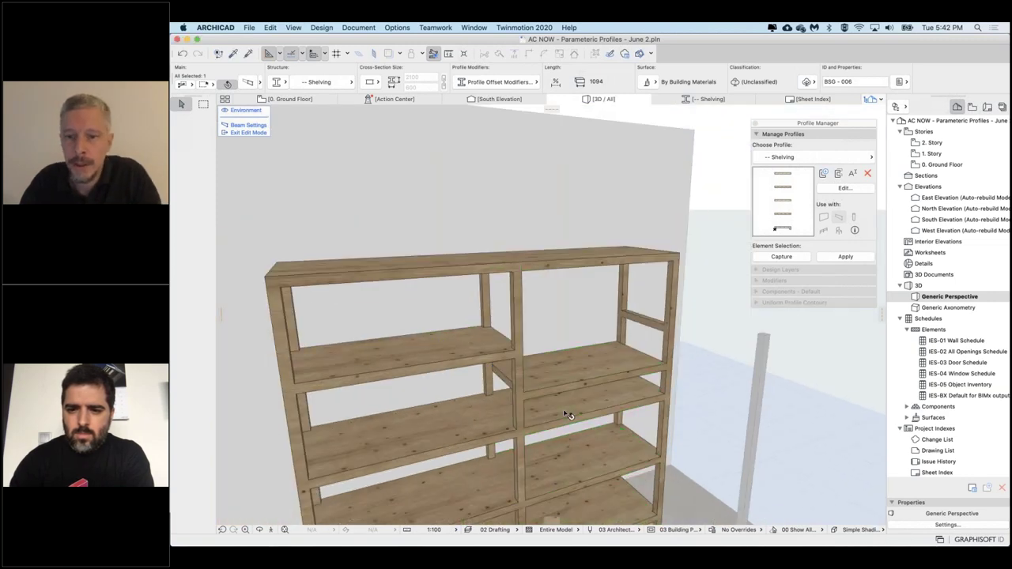
{"action": "scroll", "coordinate": [564, 414], "scroll_direction": "up", "scroll_amount": 3}
{"action": "middle_click_drag", "start_coordinate": [567, 411], "coordinate": [571, 330], "text": "shift"}
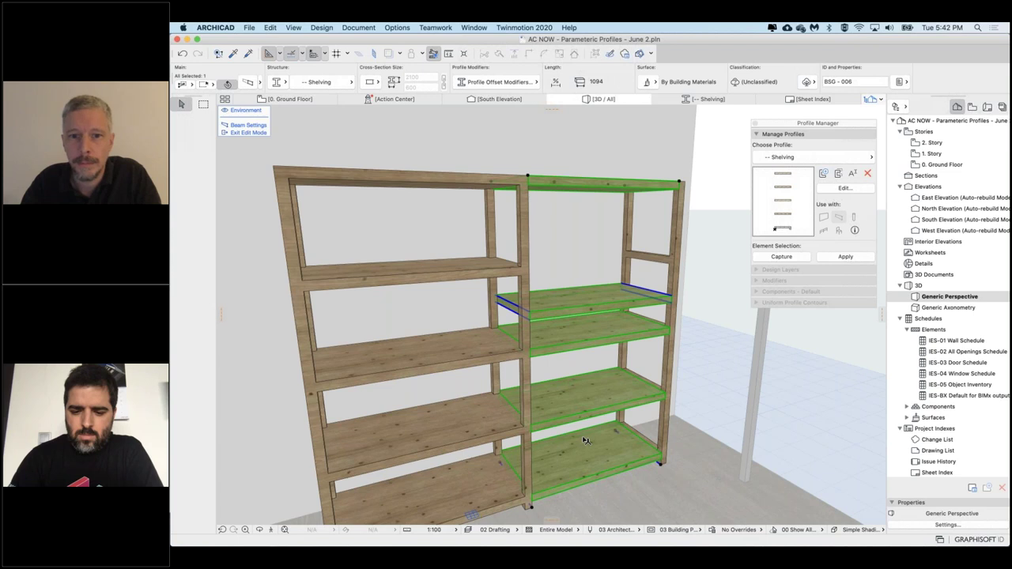
- Lower the fourth rail of the right-hand end frame to the adjacent lowered shelf using its profile modifier, and leave segment editing
{"action": "middle_click_drag", "start_coordinate": [604, 289], "coordinate": [590, 222], "text": "shift"}
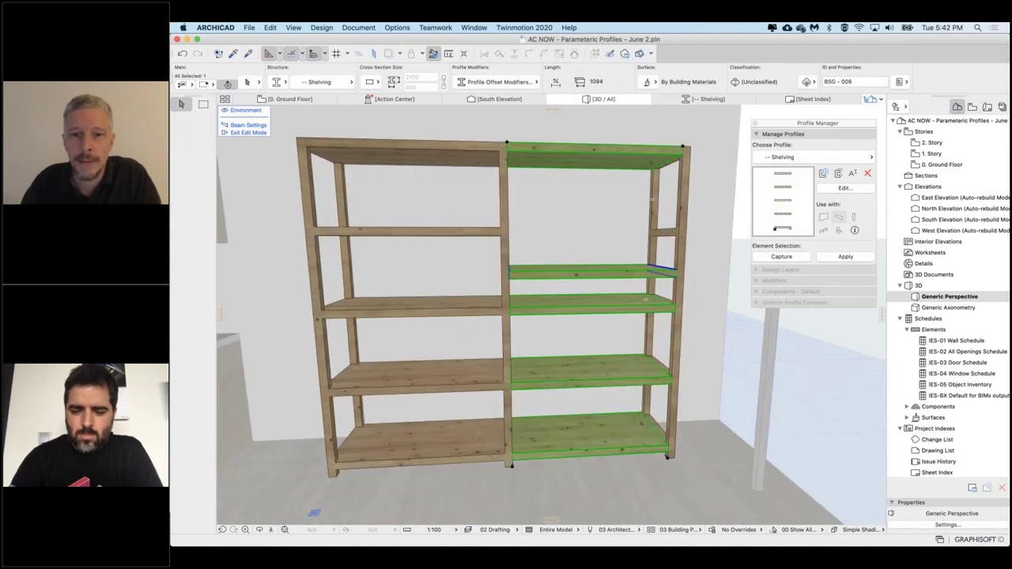
{"action": "middle_click_drag", "start_coordinate": [652, 199], "coordinate": [671, 231], "text": "shift"}
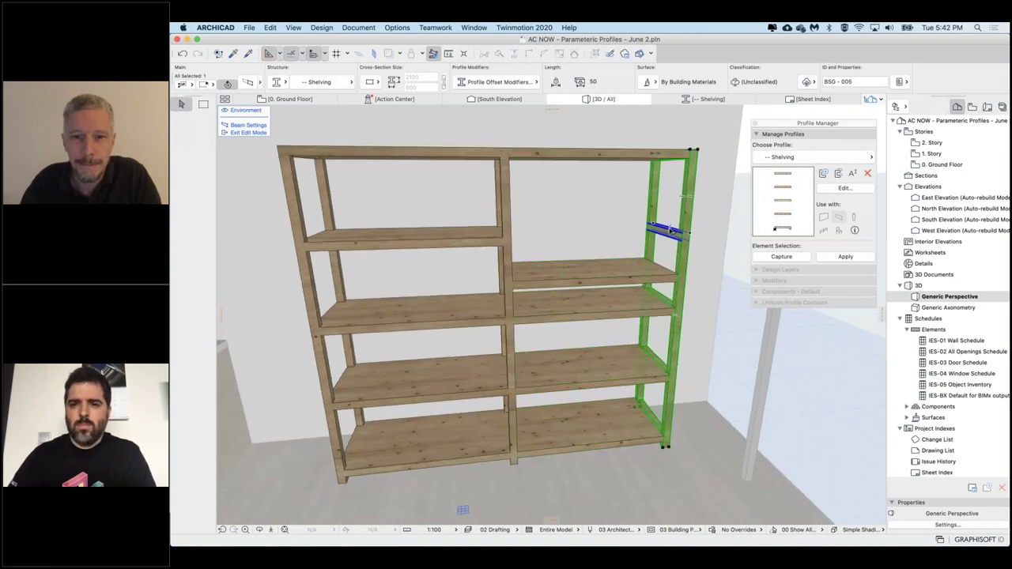
{"action": "left_click", "coordinate": [670, 229]}
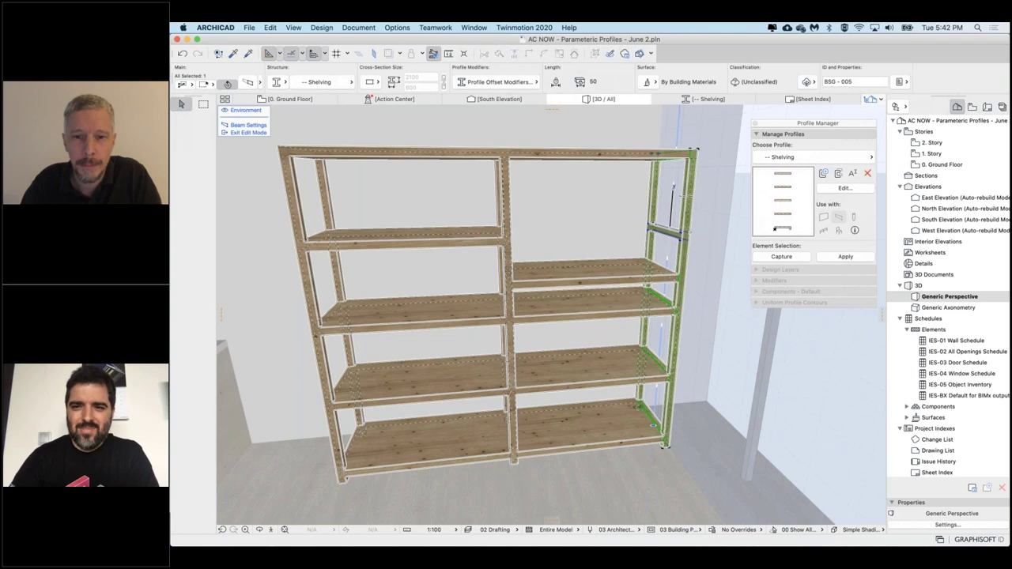
{"action": "left_click", "coordinate": [671, 228]}
{"action": "left_click", "coordinate": [668, 266]}
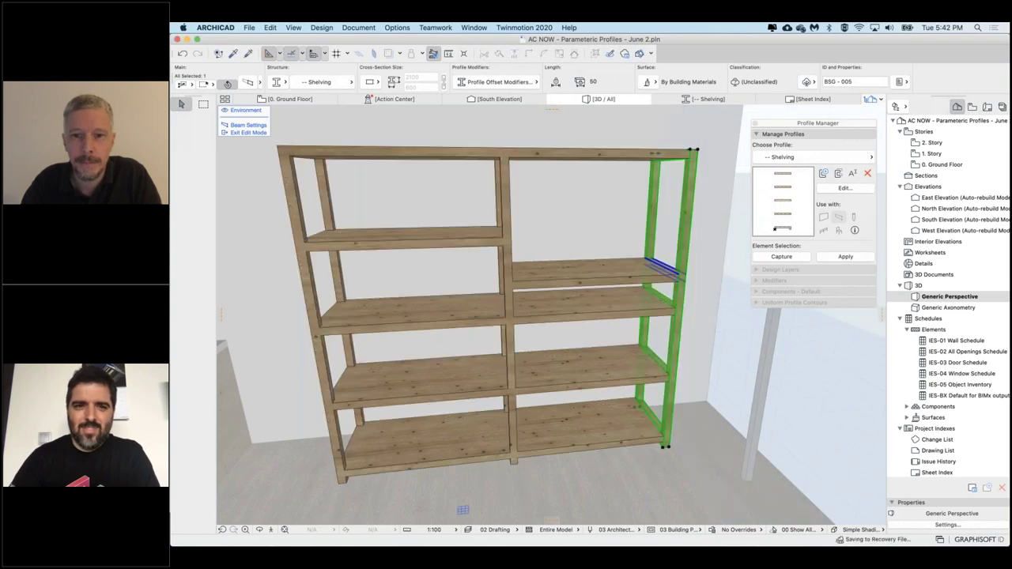
{"action": "left_click", "coordinate": [730, 282]}
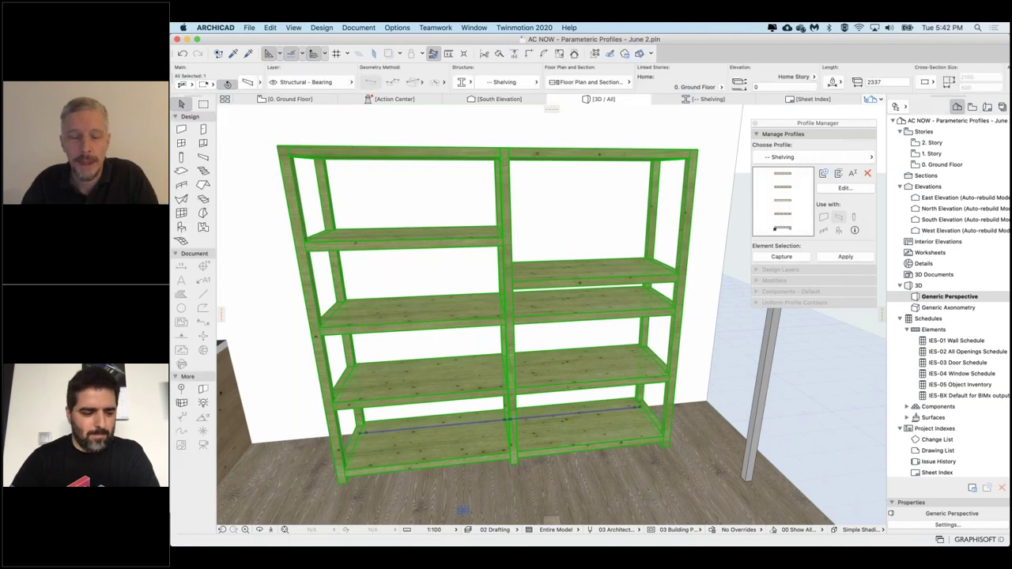
{"action": "key", "text": "Escape"}
- Stretch the shelving beam's left end inward to a length of about 951 and back outward to about 2740
{"action": "left_click", "coordinate": [626, 369]}
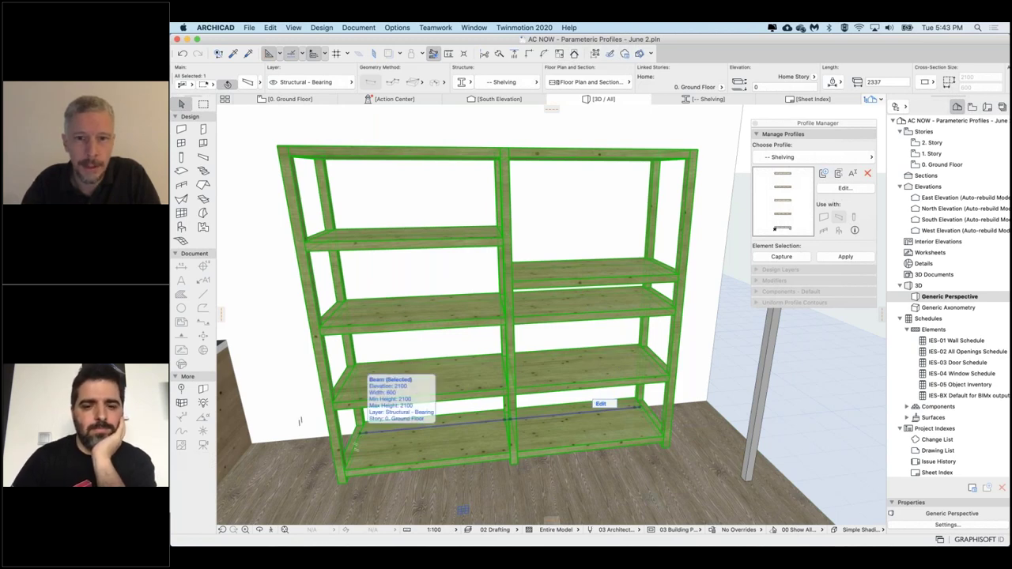
{"action": "left_click", "coordinate": [356, 446]}
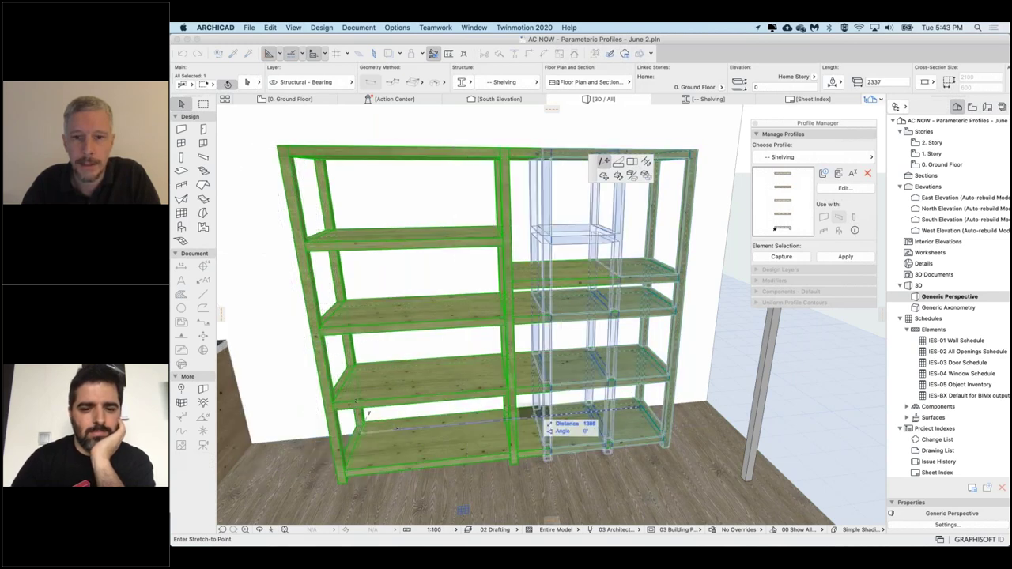
{"action": "left_click", "coordinate": [534, 415]}
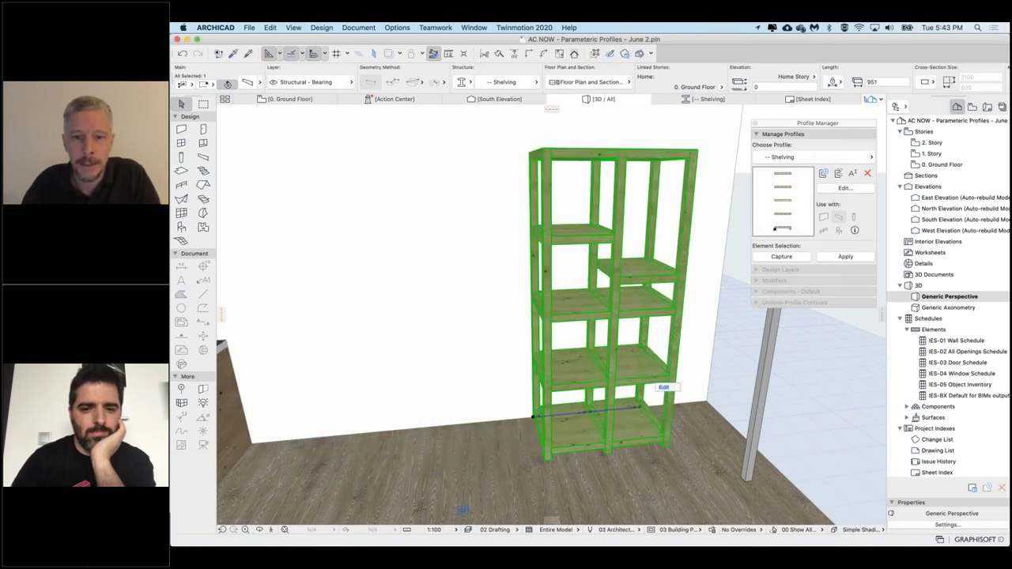
{"action": "left_click", "coordinate": [535, 415]}
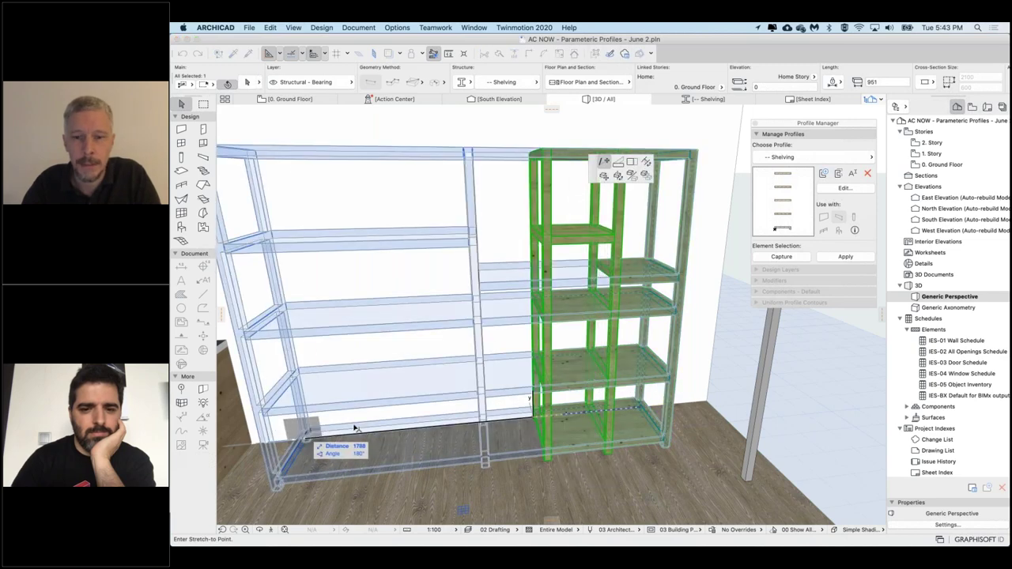
{"action": "left_click", "coordinate": [293, 433]}
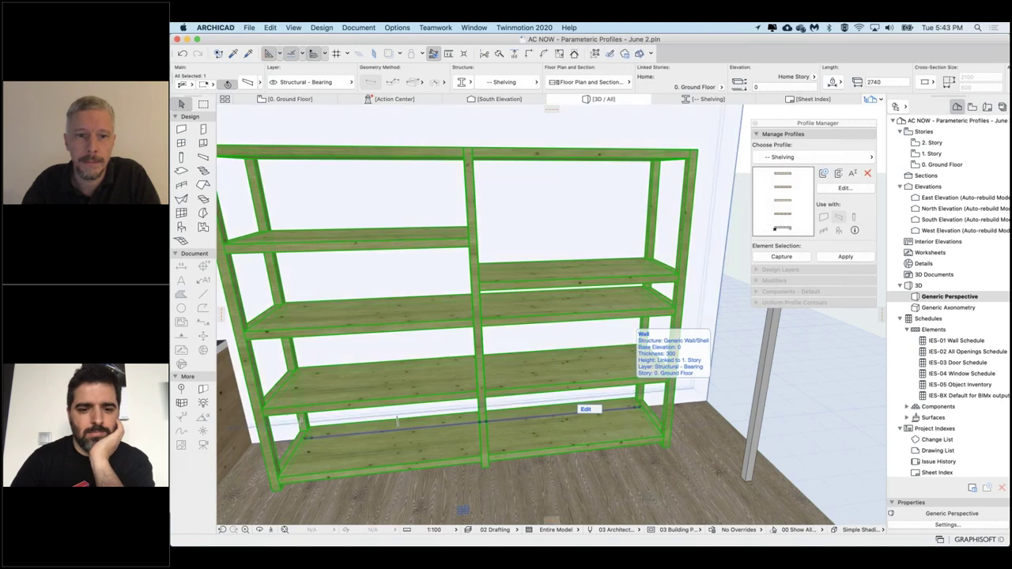
- Examine the stretched shelving unit beside the kitchen cabinets from a wider angle and from the right-hand side
{"action": "scroll", "coordinate": [397, 422], "scroll_direction": "down", "scroll_amount": 5}
{"action": "middle_click_drag", "start_coordinate": [477, 410], "coordinate": [415, 414], "text": "shift"}
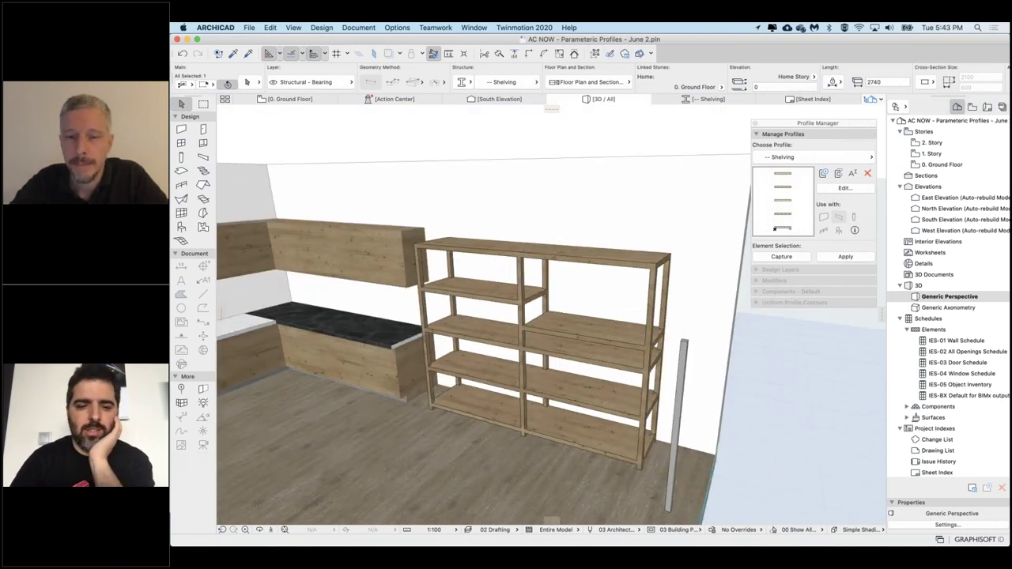
{"action": "middle_click_drag", "start_coordinate": [630, 415], "coordinate": [634, 397]}
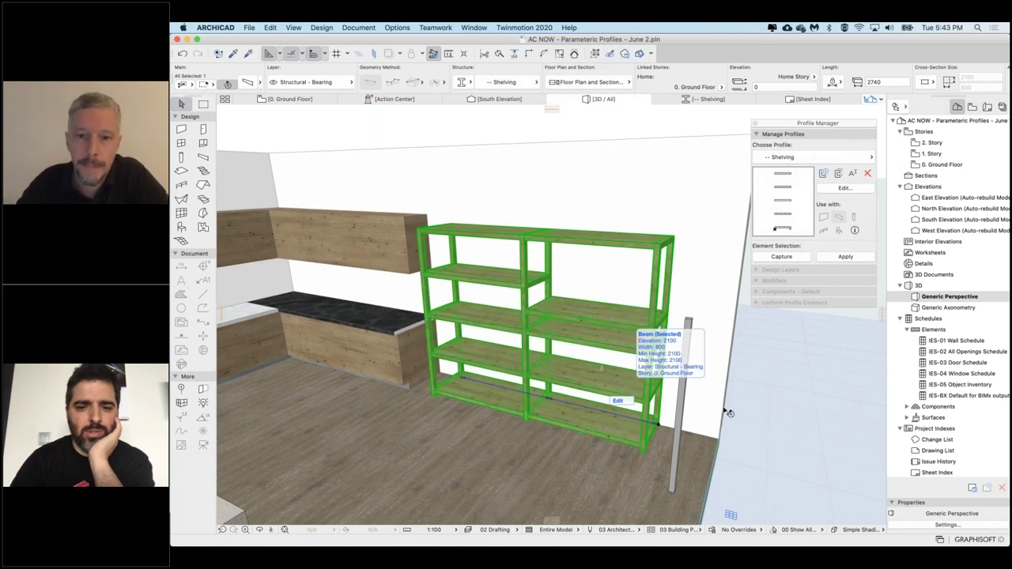
{"action": "middle_click_drag", "start_coordinate": [551, 443], "coordinate": [561, 413], "text": "shift"}
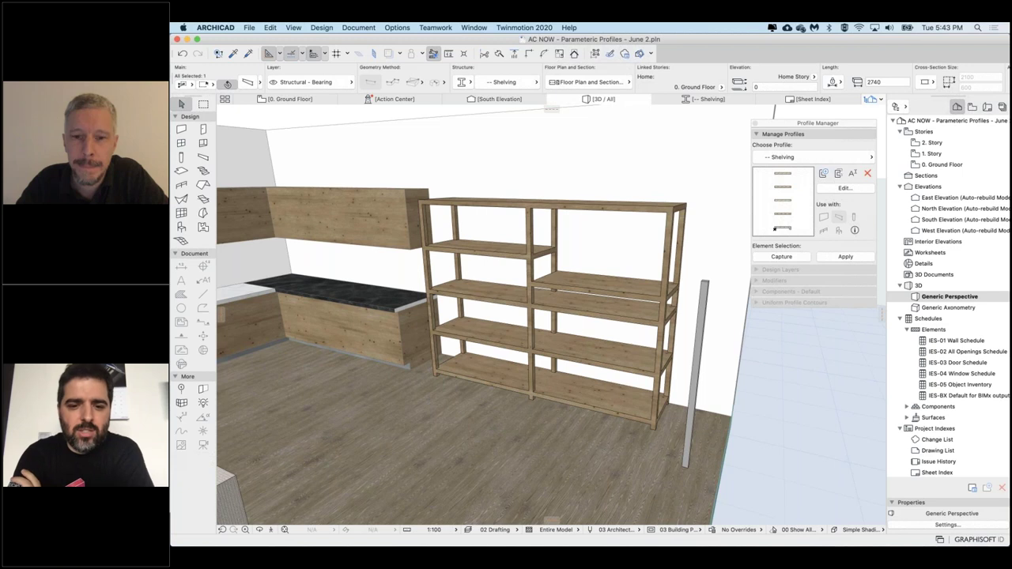
{"action": "scroll", "coordinate": [622, 355], "scroll_direction": "up", "scroll_amount": 2}
{"action": "middle_click_drag", "start_coordinate": [633, 388], "coordinate": [637, 383], "text": "shift"}
{"action": "left_click", "coordinate": [633, 349]}
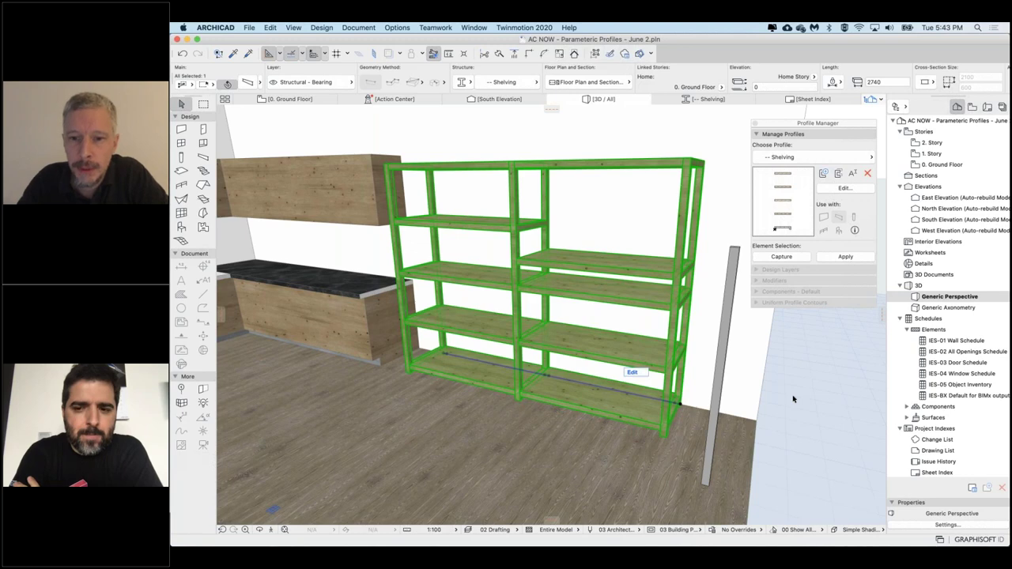
- Open the segment settings of the free-standing column, switch it to multi-segment and add two segments
{"action": "left_click", "coordinate": [724, 364]}
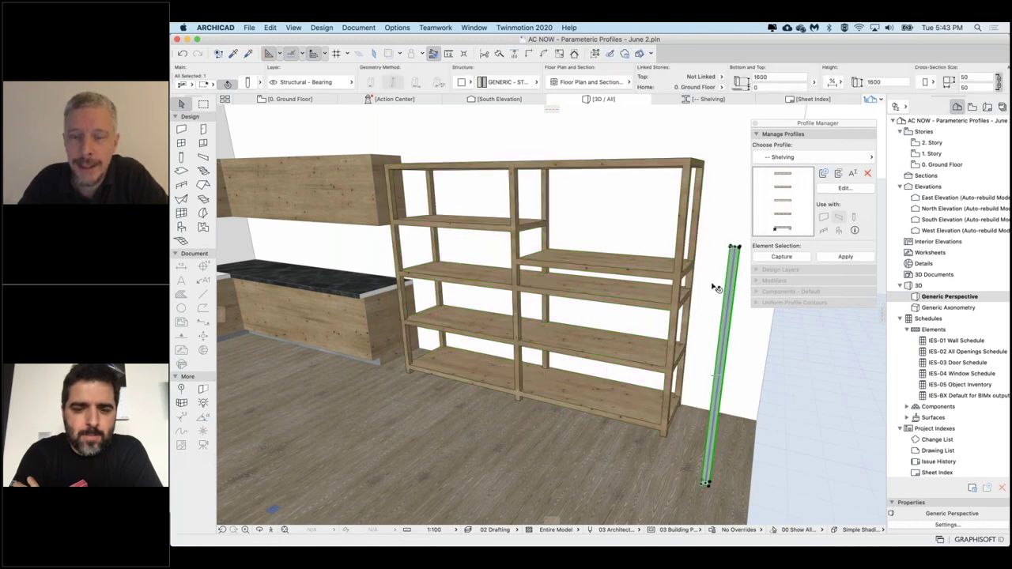
{"action": "middle_click_drag", "start_coordinate": [712, 286], "coordinate": [741, 244], "text": "shift"}
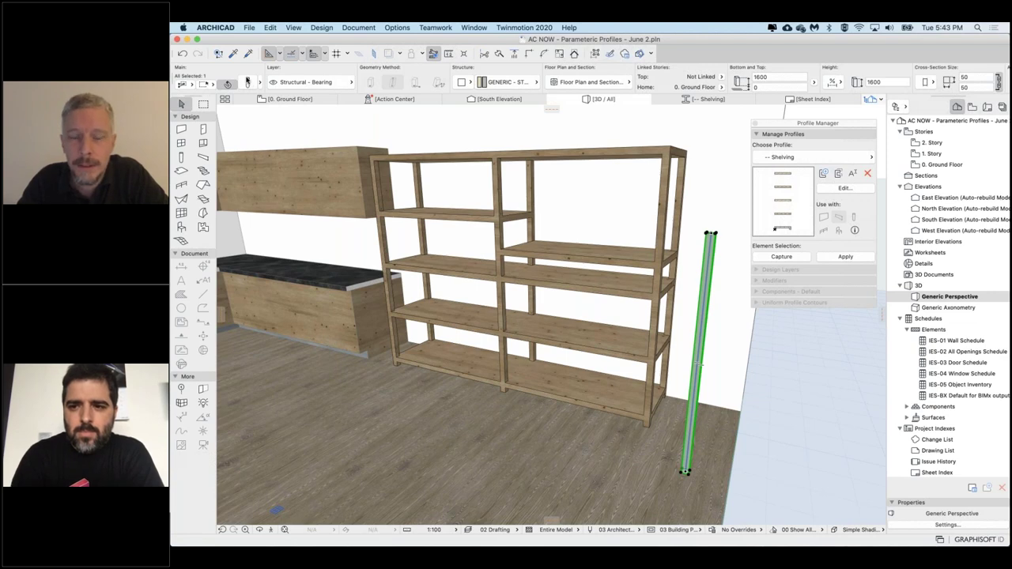
{"action": "left_click", "coordinate": [247, 82]}
{"action": "left_click_drag", "start_coordinate": [654, 136], "coordinate": [458, 134]}
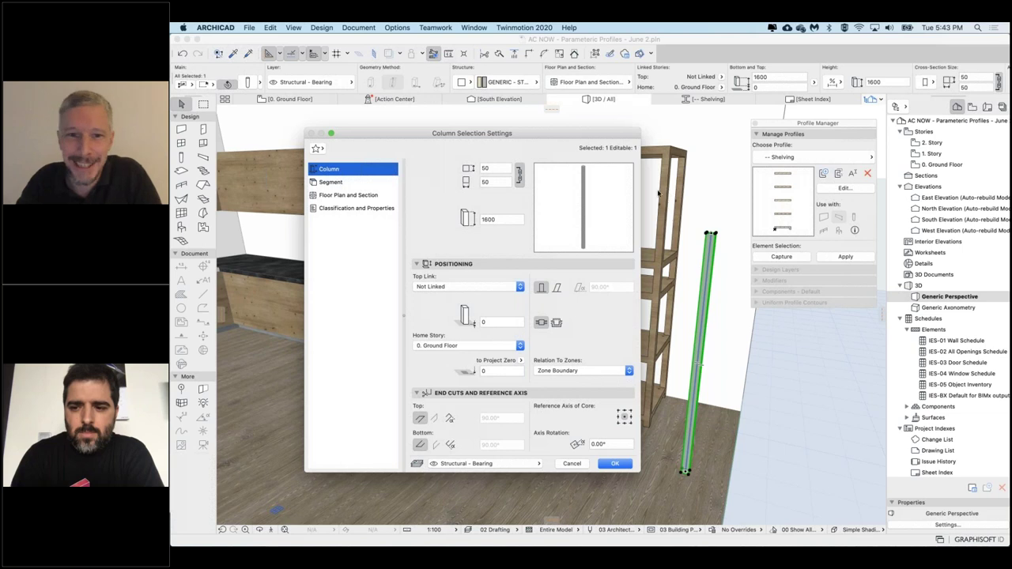
{"action": "left_click_drag", "start_coordinate": [574, 137], "coordinate": [527, 134]}
{"action": "left_click", "coordinate": [287, 179]}
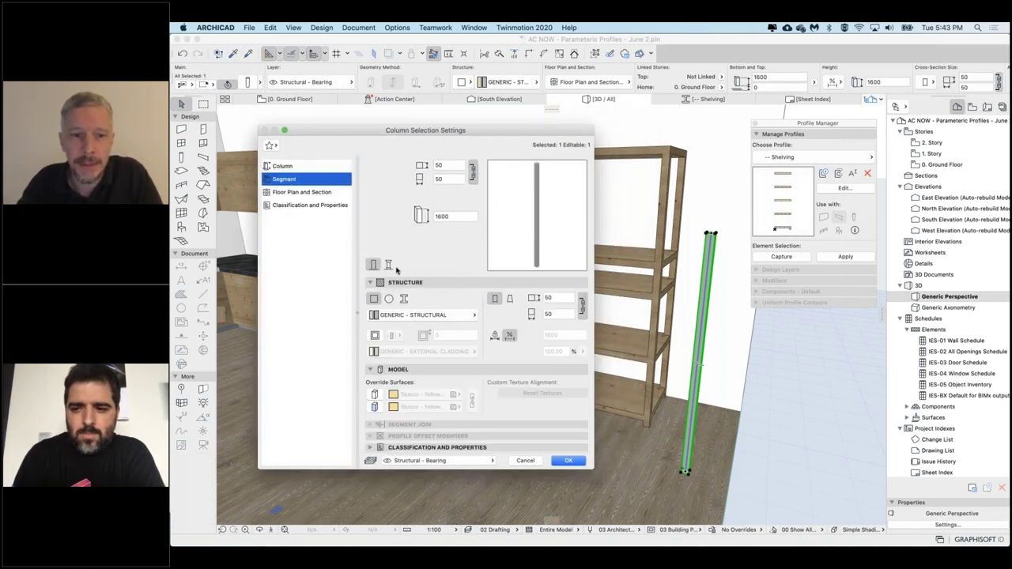
{"action": "left_click", "coordinate": [388, 265]}
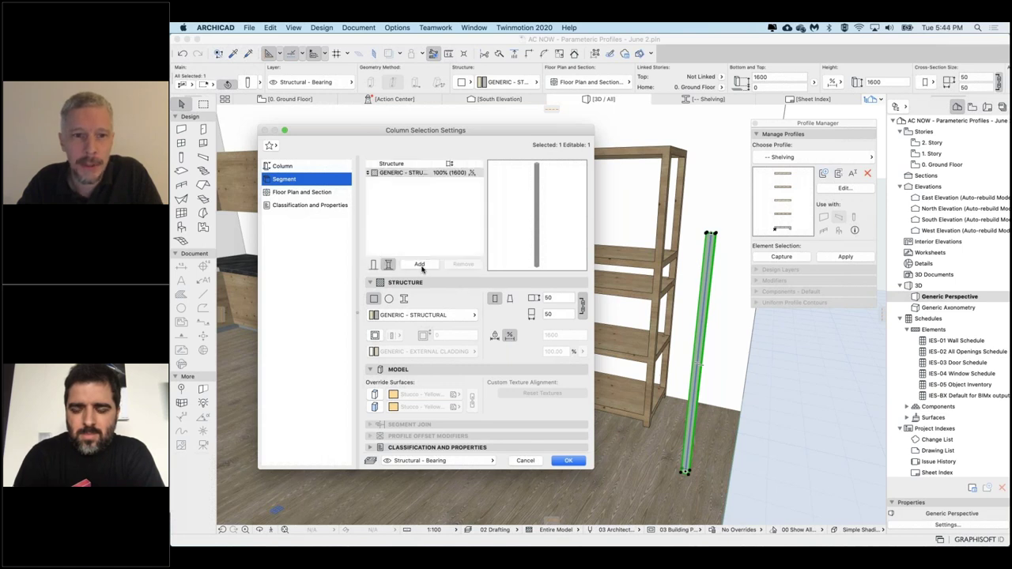
{"action": "left_click", "coordinate": [420, 265]}
{"action": "left_click", "coordinate": [420, 265]}
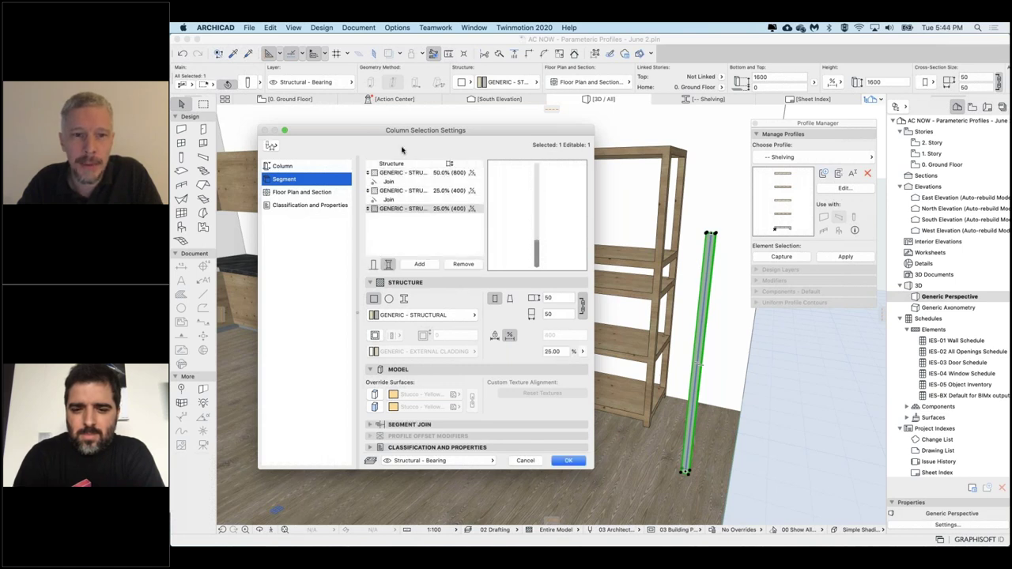
- Make the column's lowest segment circular with a fixed length of 50 and a diameter of 300
{"action": "left_click", "coordinate": [396, 209]}
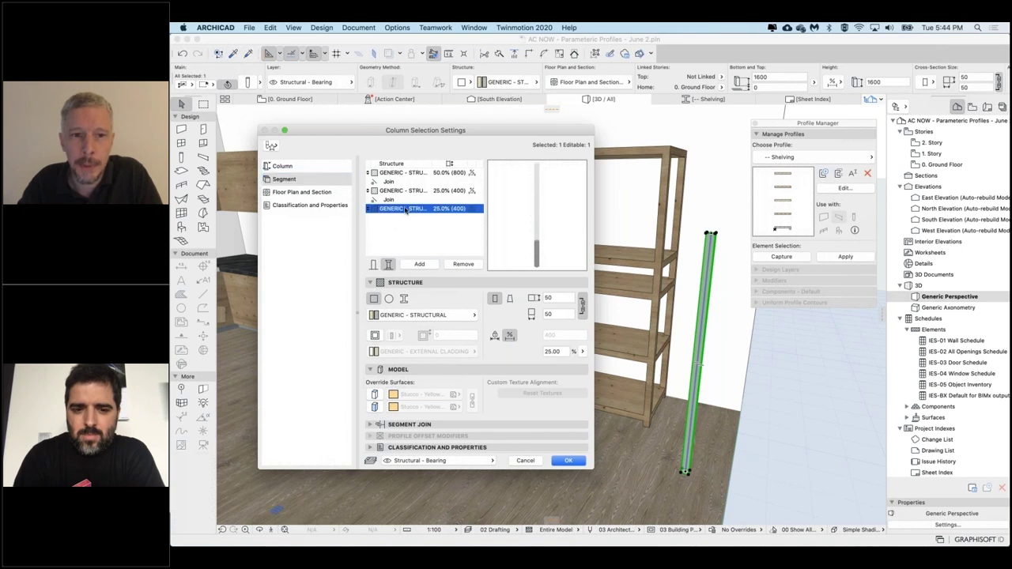
{"action": "left_click", "coordinate": [388, 299]}
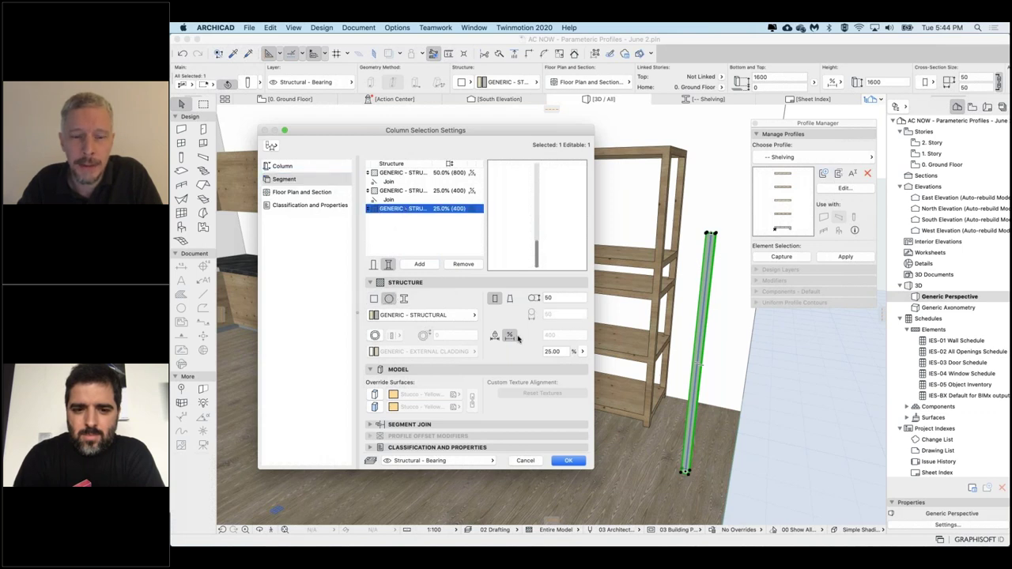
{"action": "left_click", "coordinate": [496, 335]}
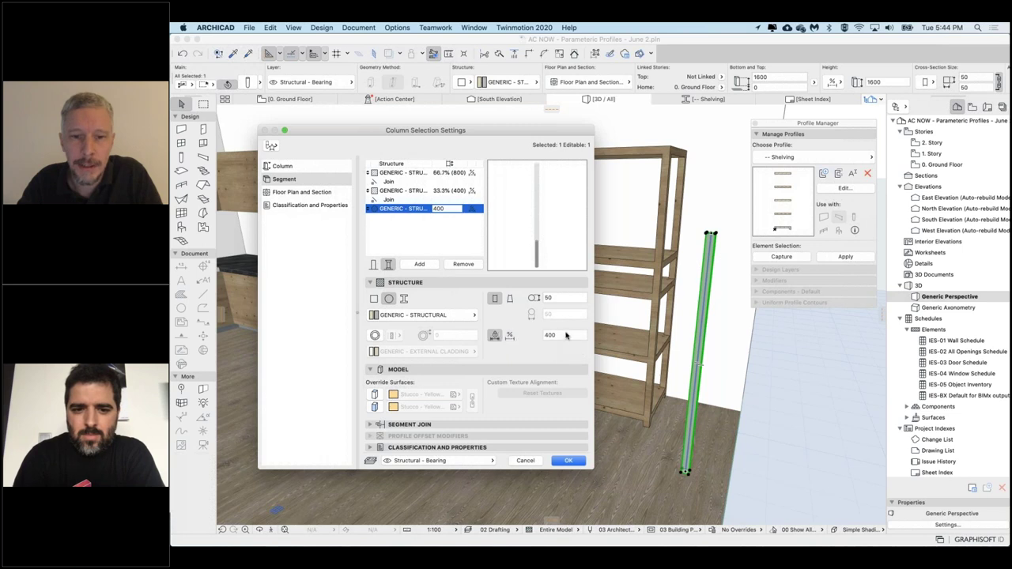
{"action": "left_click", "coordinate": [566, 335]}
{"action": "type", "text": "50"}
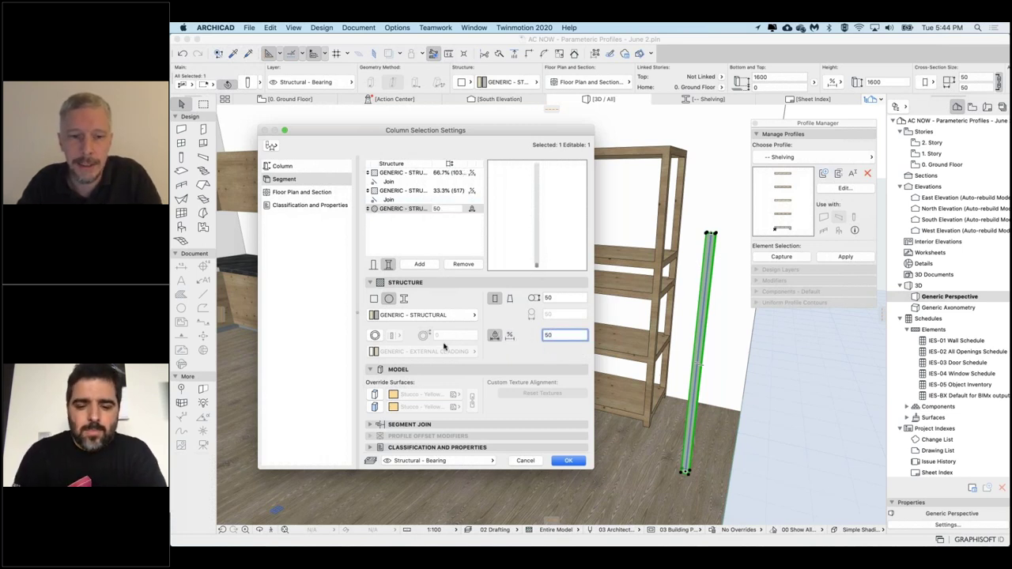
{"action": "left_click", "coordinate": [561, 298]}
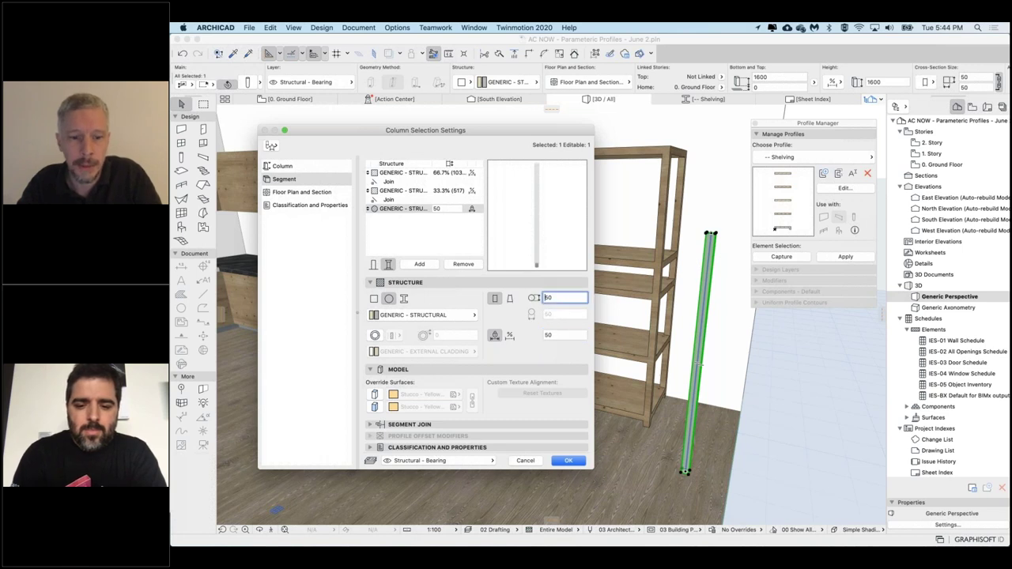
{"action": "double_click", "coordinate": [561, 297]}
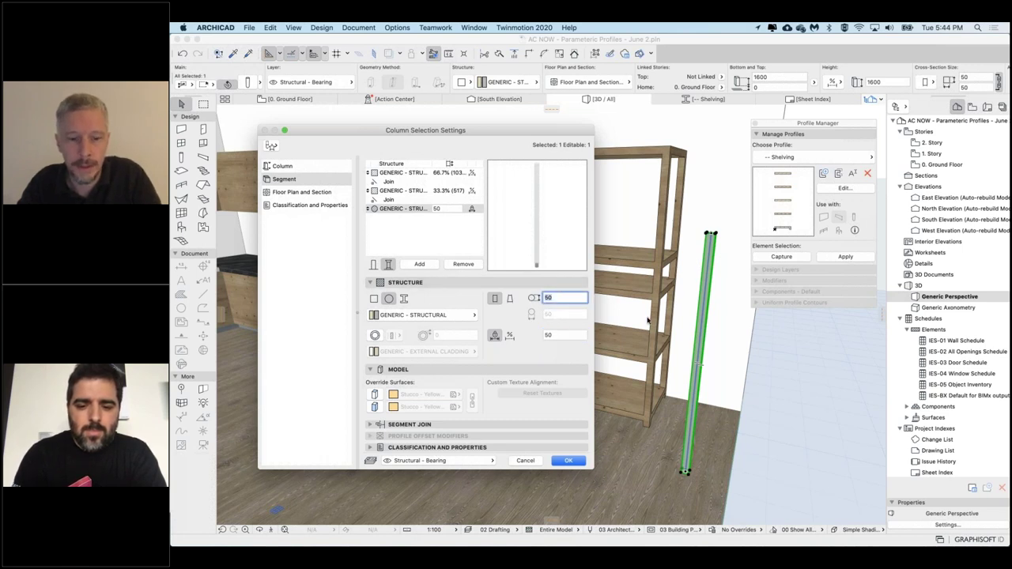
{"action": "type", "text": "200"}
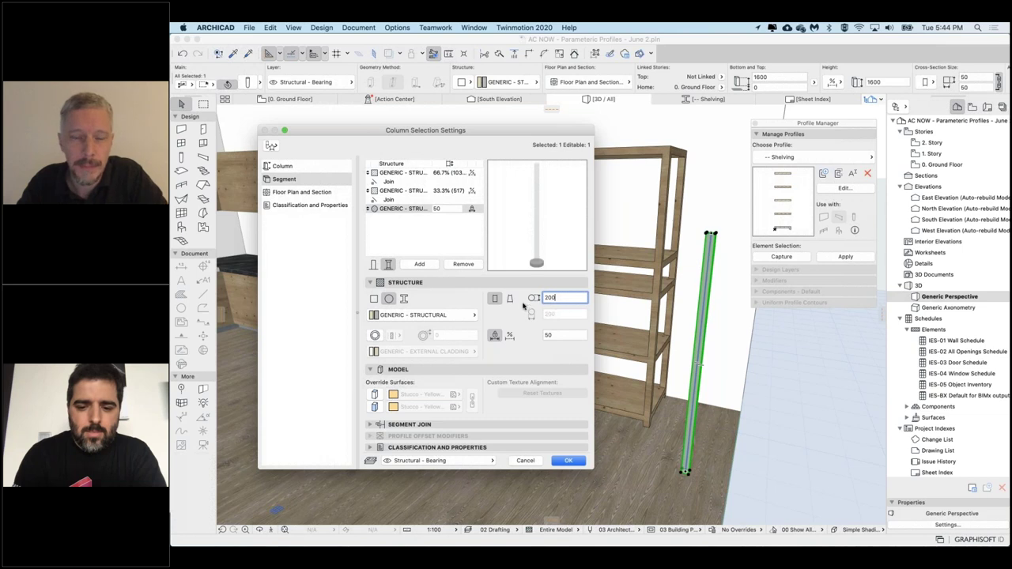
{"action": "left_click_drag", "start_coordinate": [562, 298], "coordinate": [530, 296]}
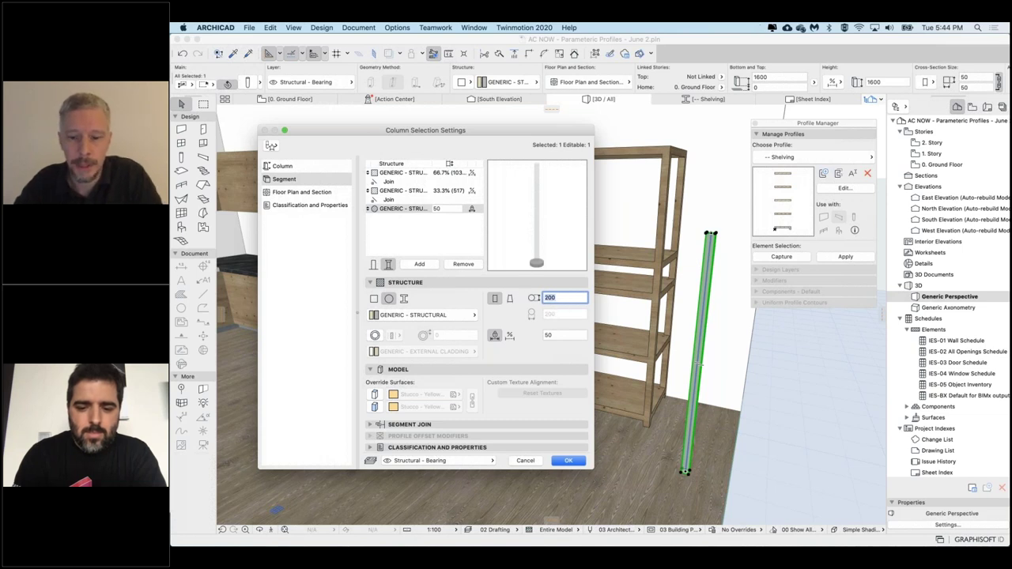
{"action": "type", "text": "300"}
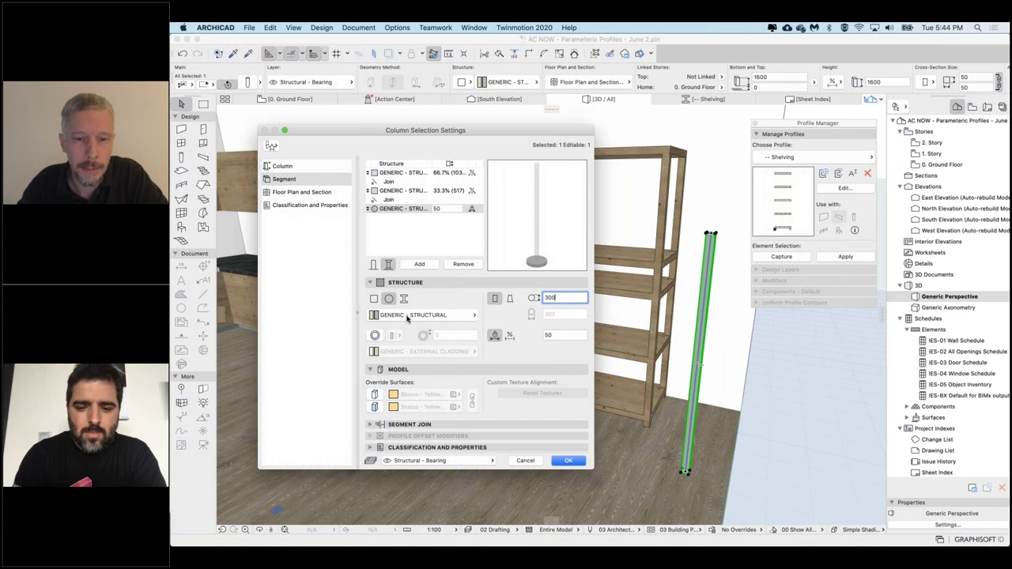
- Override both surfaces of the circular base segment, link them and assign Paint - Anthracite
{"action": "left_click", "coordinate": [407, 316]}
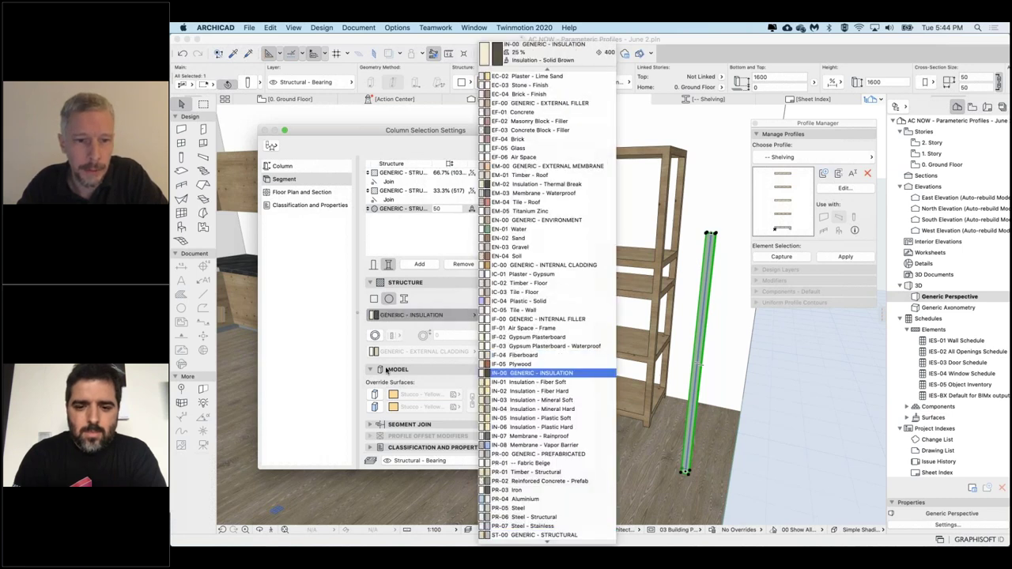
{"action": "left_click", "coordinate": [375, 395]}
{"action": "left_click", "coordinate": [375, 407]}
{"action": "left_click", "coordinate": [472, 398]}
{"action": "left_click", "coordinate": [471, 398]}
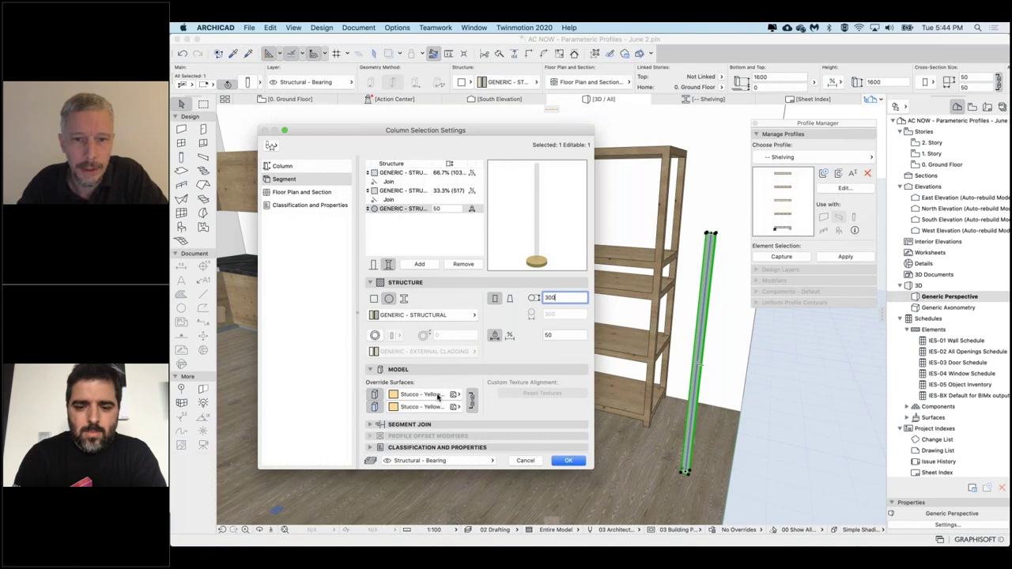
{"action": "left_click", "coordinate": [438, 396]}
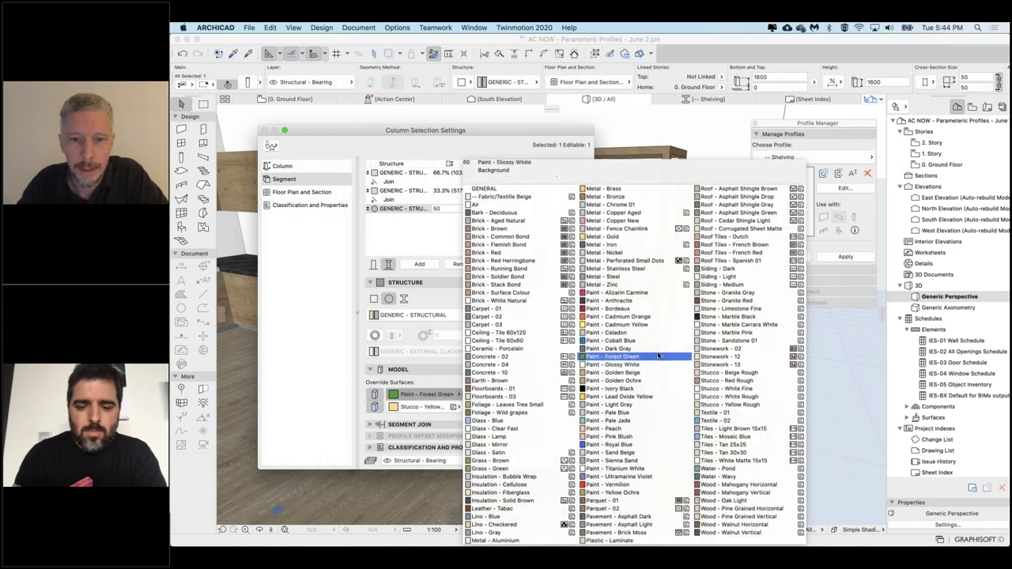
{"action": "left_click", "coordinate": [625, 302]}
- Set the circular base segment's fixed length to 30 and select the column's middle segment
{"action": "left_click", "coordinate": [560, 336]}
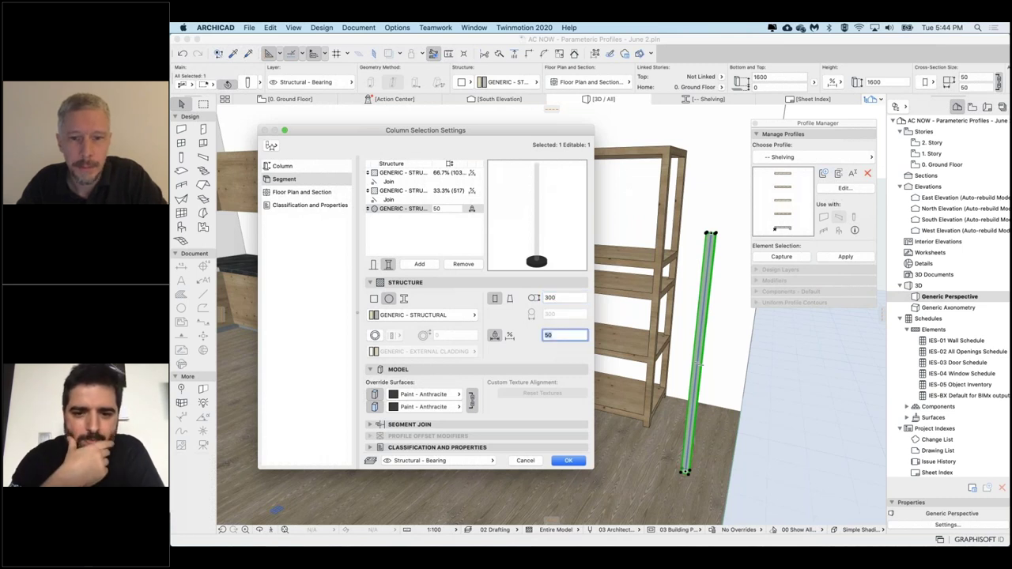
{"action": "type", "text": "4"}
{"action": "key", "text": "BackSpace"}
{"action": "type", "text": "30"}
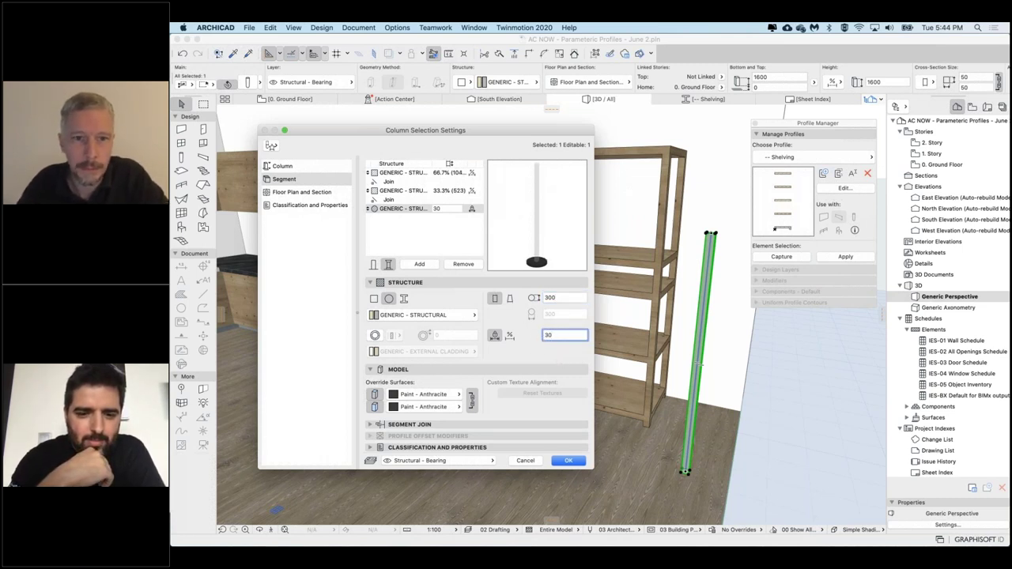
{"action": "left_click", "coordinate": [407, 193]}
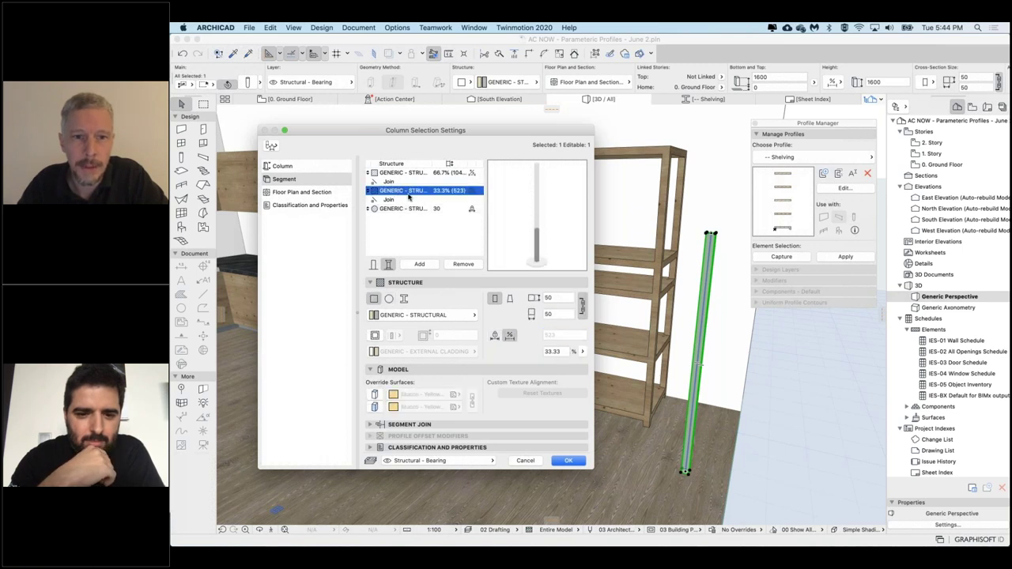
- Make the column's middle and upper segments circular and give the upper segment a fixed length of 500
{"action": "left_click", "coordinate": [388, 298]}
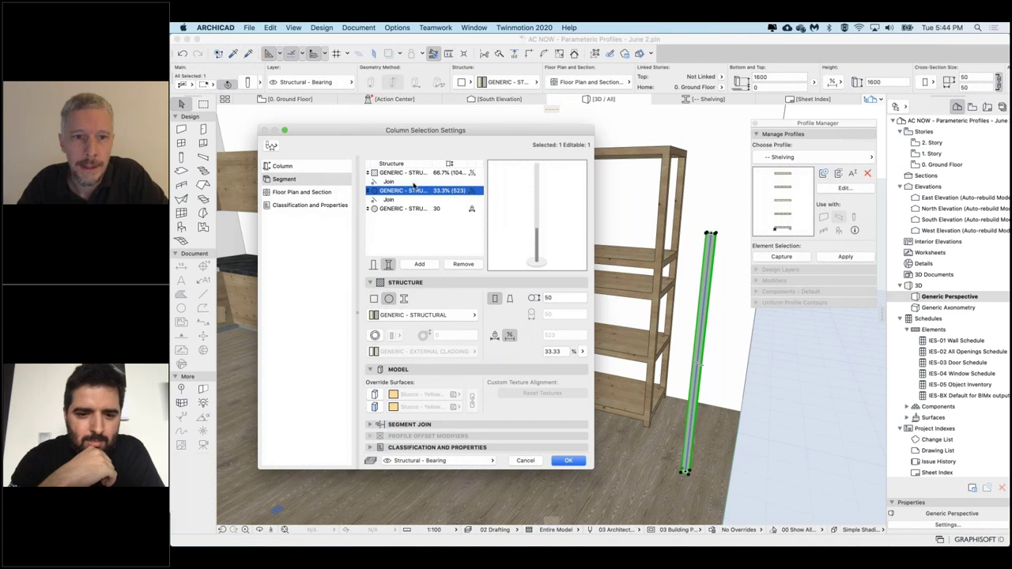
{"action": "left_click", "coordinate": [396, 175]}
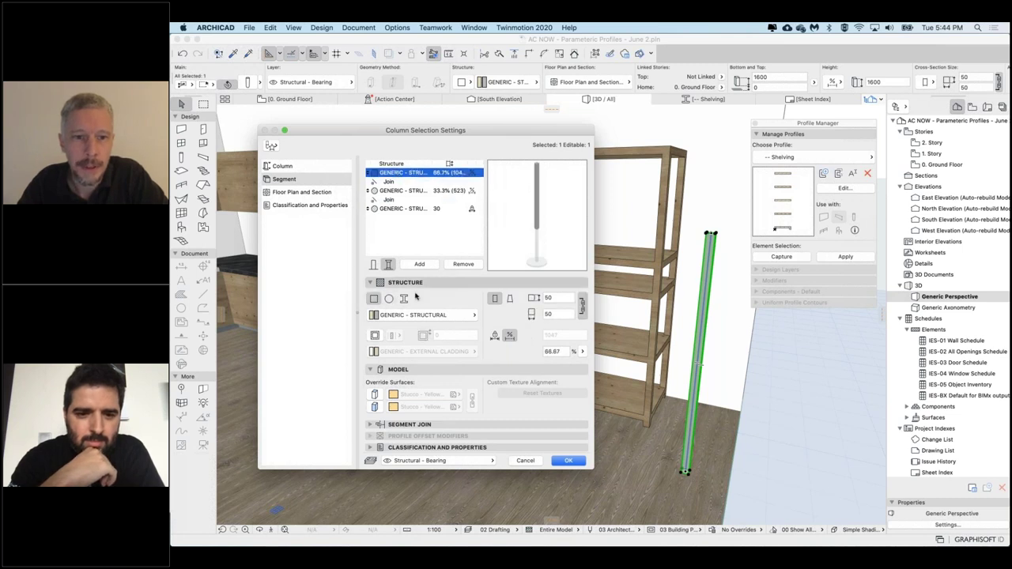
{"action": "left_click", "coordinate": [389, 298]}
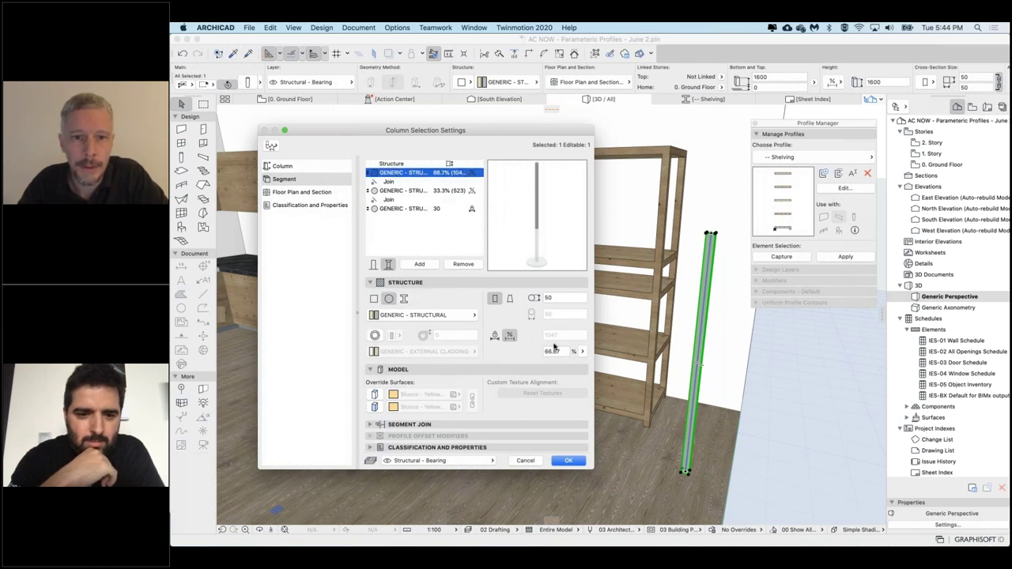
{"action": "left_click", "coordinate": [494, 336]}
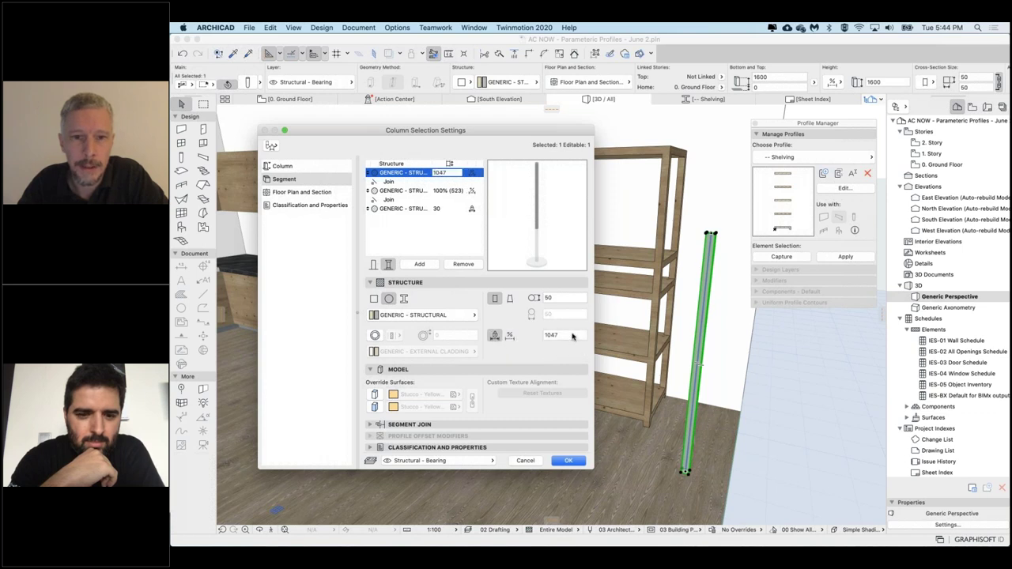
{"action": "left_click", "coordinate": [574, 336]}
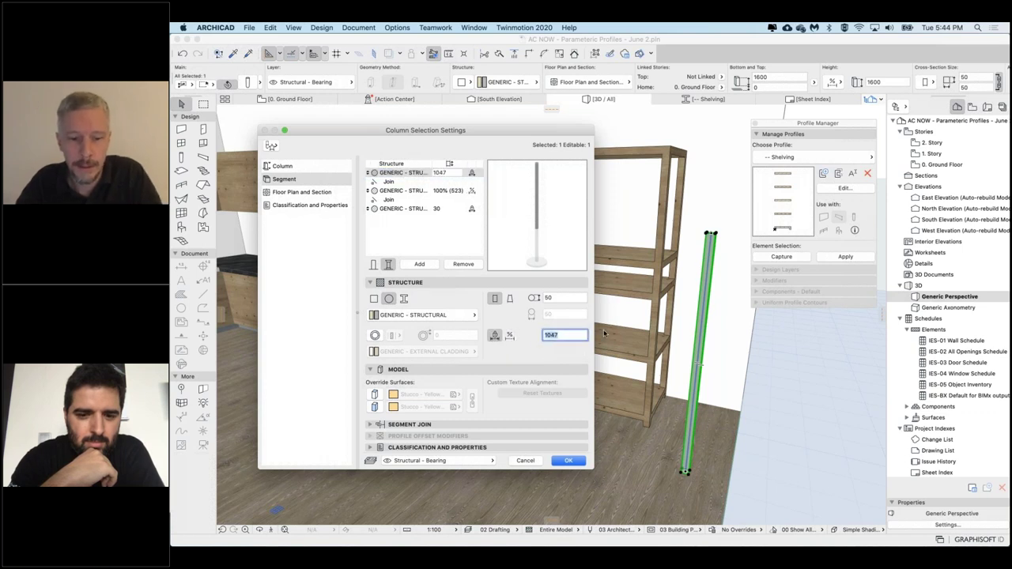
{"action": "type", "text": "500"}
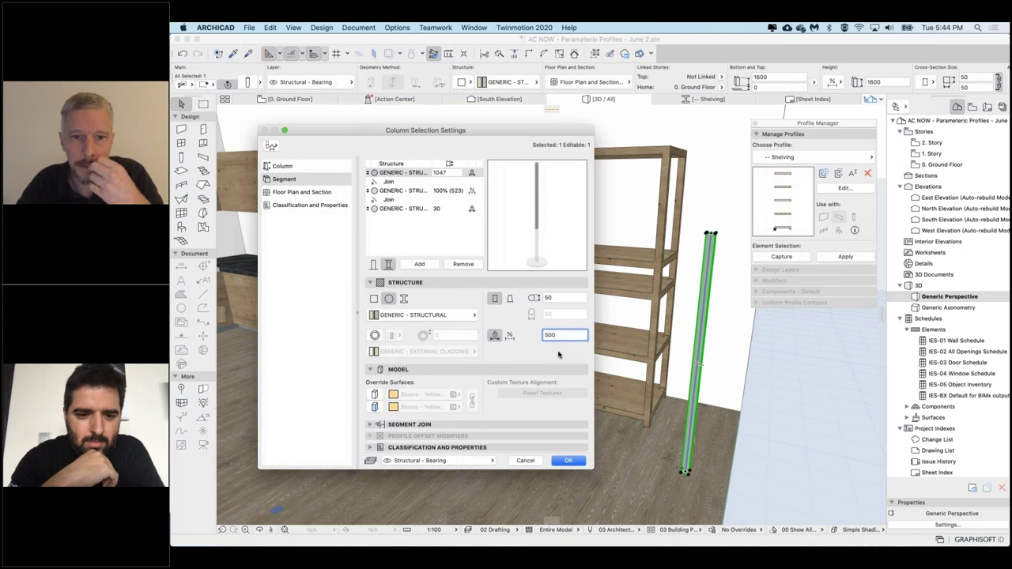
- Taper the upper segment with a top diameter of 200 and a bottom diameter of 400
{"action": "left_click", "coordinate": [509, 298]}
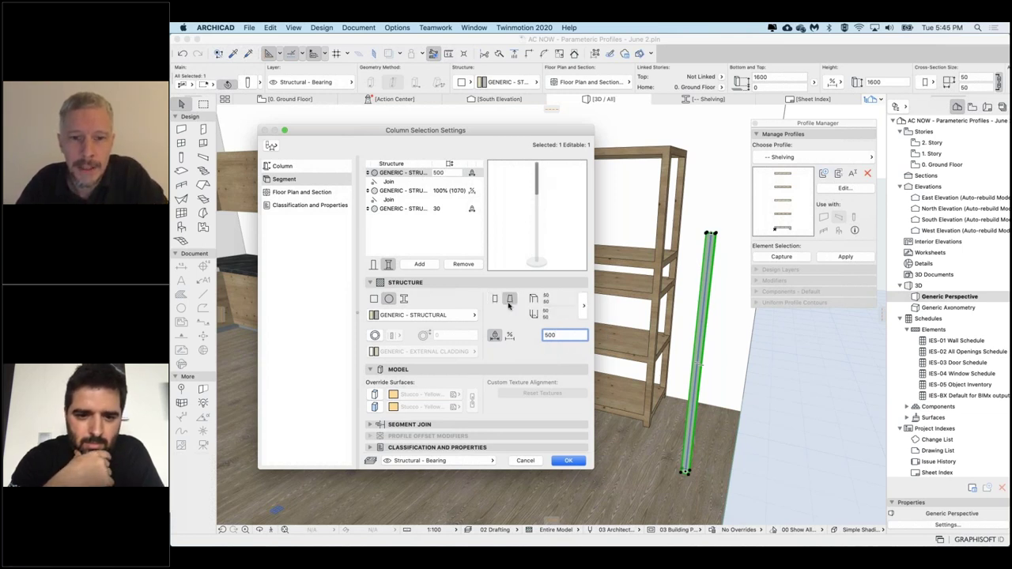
{"action": "left_click", "coordinate": [582, 307]}
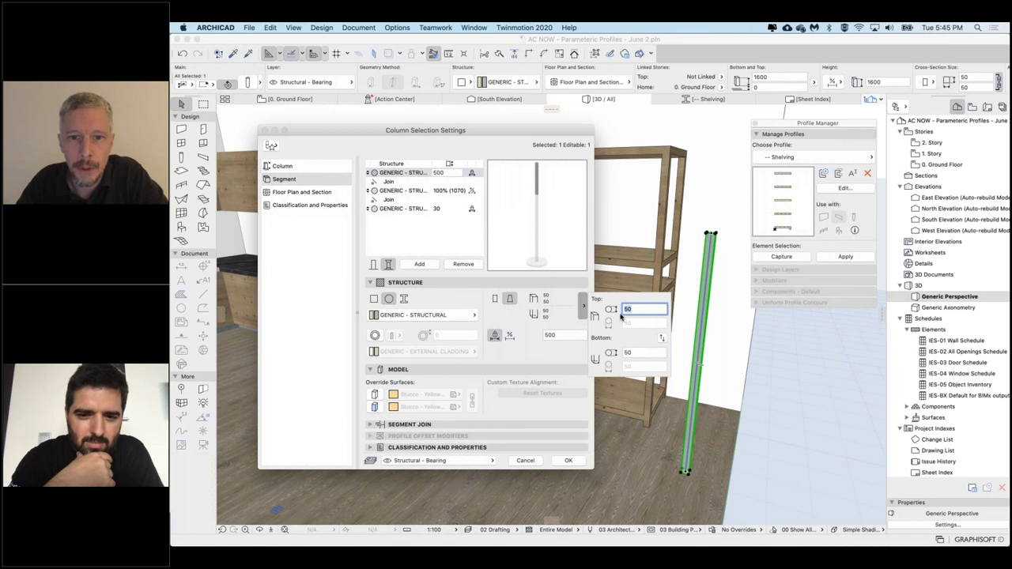
{"action": "type", "text": "200"}
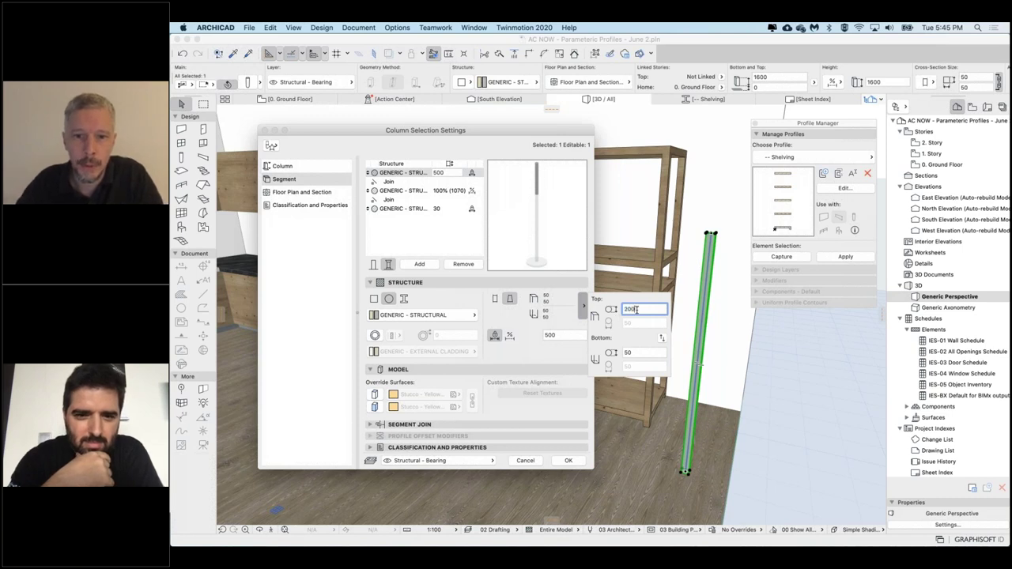
{"action": "key", "text": "Tab"}
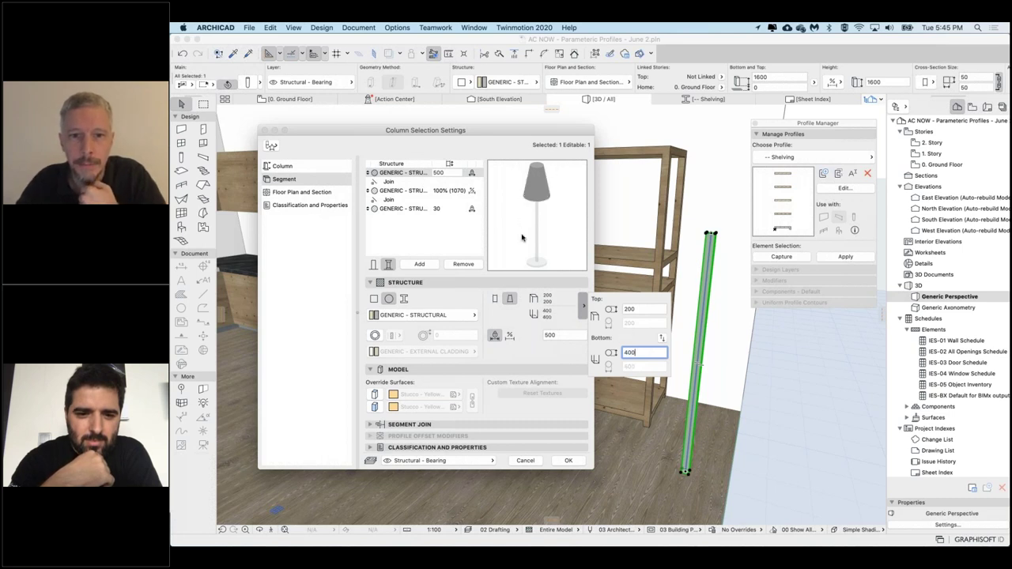
- Override both surfaces of the tapered segment with Metal - Gold, linked together, and apply the column settings
{"action": "left_click", "coordinate": [376, 396]}
{"action": "left_click", "coordinate": [375, 396]}
{"action": "left_click", "coordinate": [376, 409]}
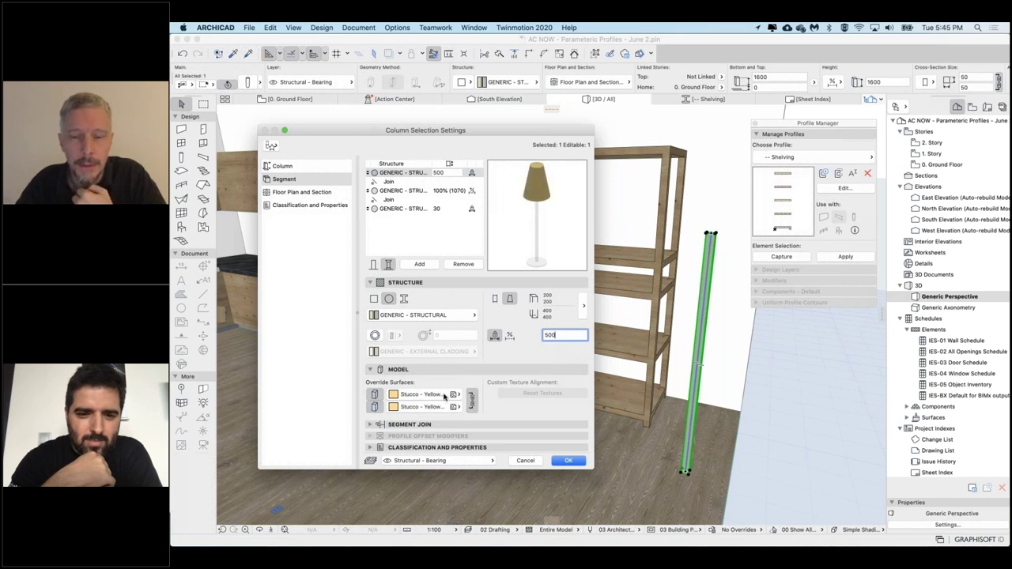
{"action": "left_click", "coordinate": [446, 396]}
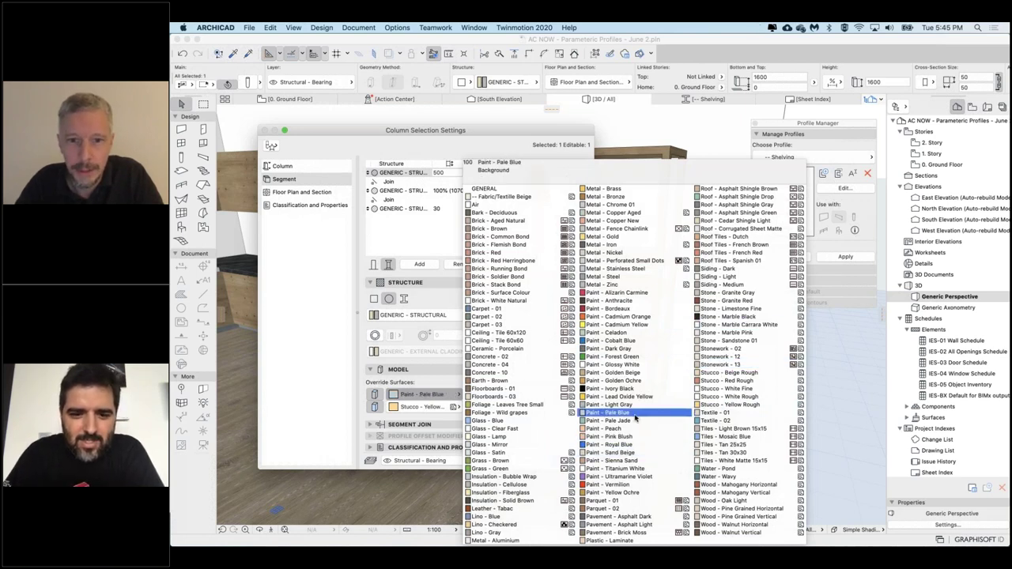
{"action": "left_click", "coordinate": [631, 238]}
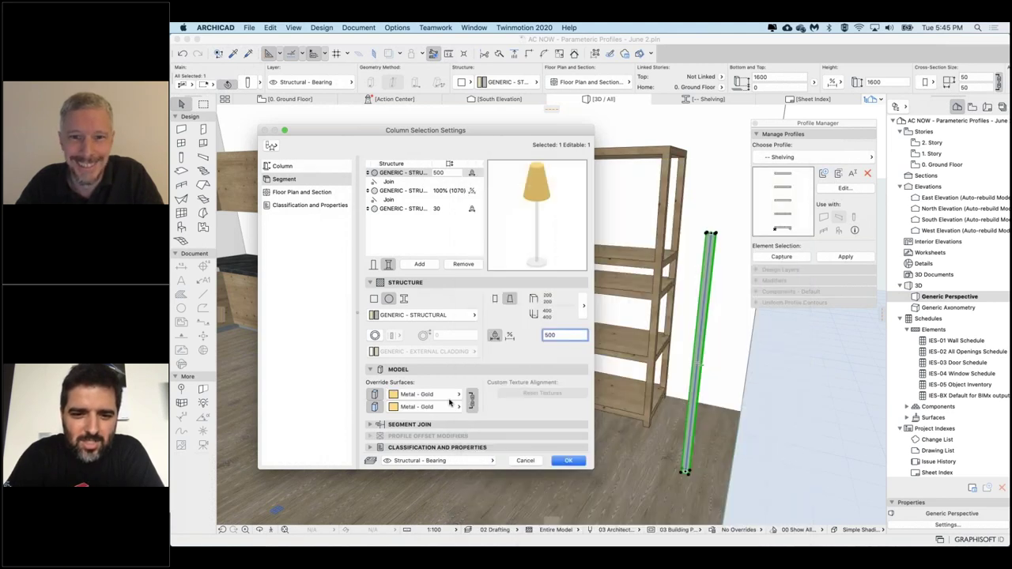
{"action": "left_click", "coordinate": [452, 395]}
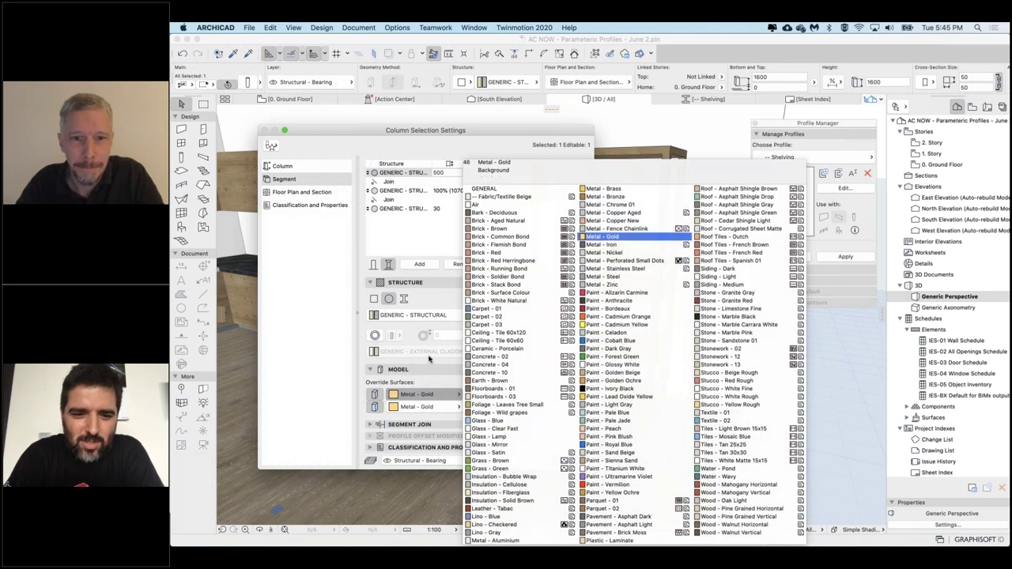
{"action": "left_click", "coordinate": [430, 360]}
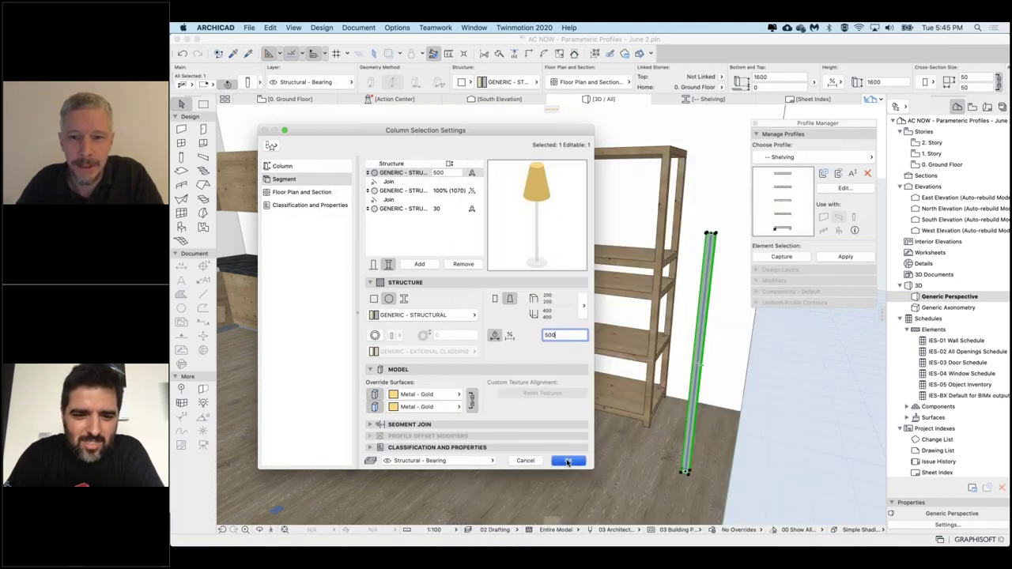
{"action": "left_click", "coordinate": [567, 462]}
{"action": "left_click", "coordinate": [728, 427]}
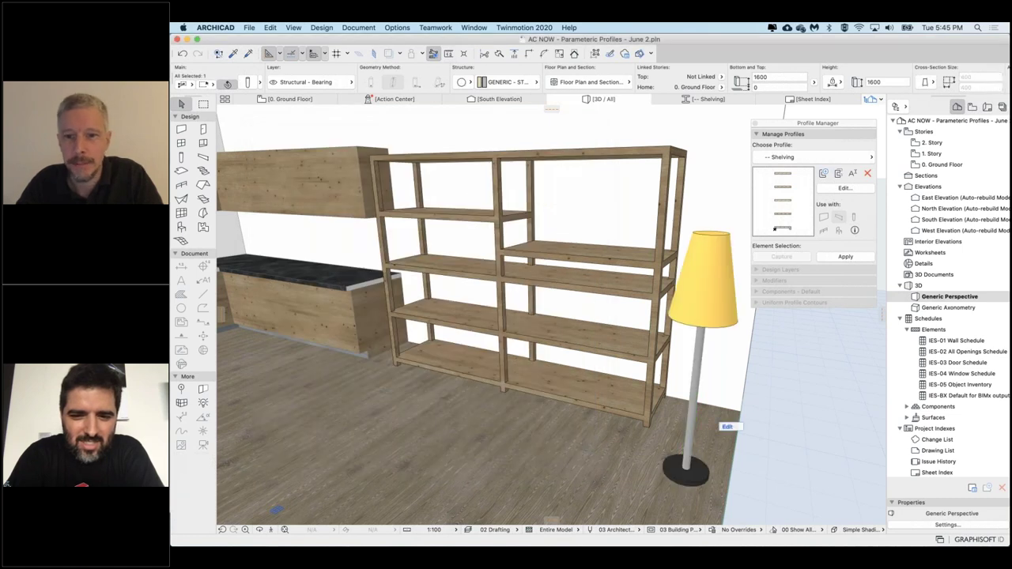
- Select the lamp-shaped column and stretch its top down to a height of about 967
{"action": "middle_click_drag", "start_coordinate": [696, 411], "coordinate": [653, 376], "text": "shift"}
{"action": "middle_click_drag", "start_coordinate": [650, 323], "coordinate": [656, 340], "text": "shift"}
{"action": "left_click", "coordinate": [656, 340]}
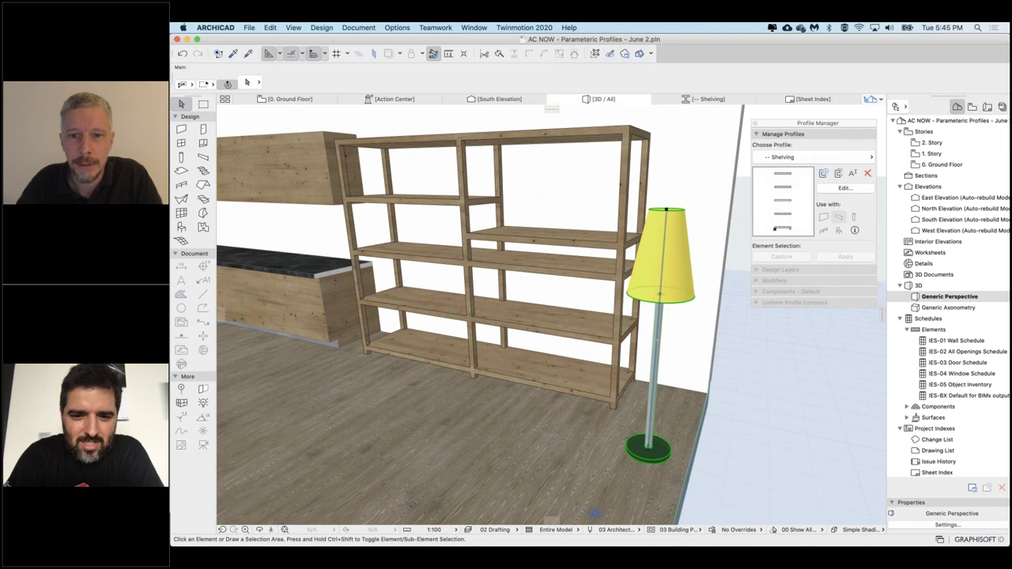
{"action": "left_click", "coordinate": [669, 212]}
{"action": "left_click", "coordinate": [668, 211]}
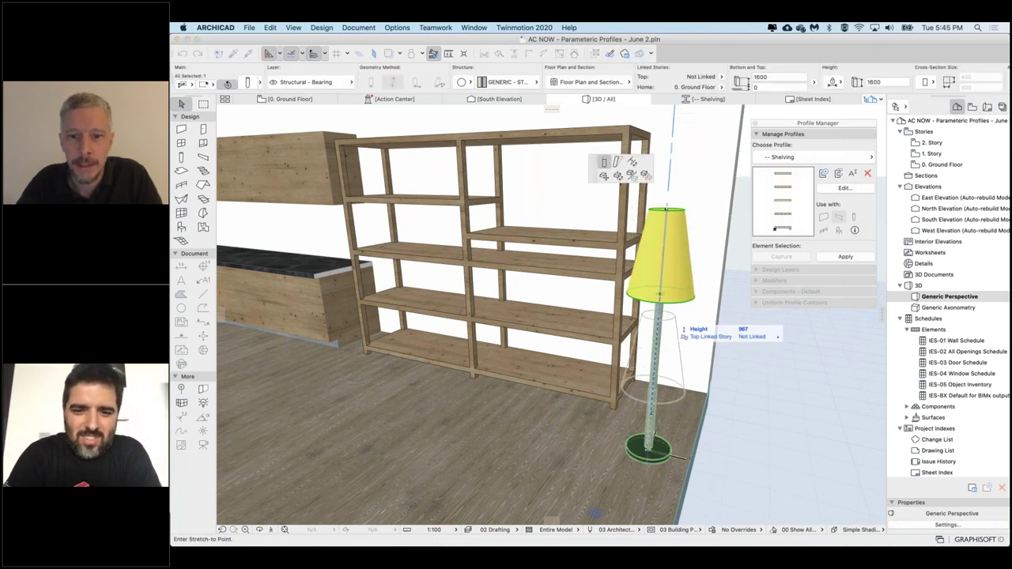
{"action": "left_click", "coordinate": [639, 425]}
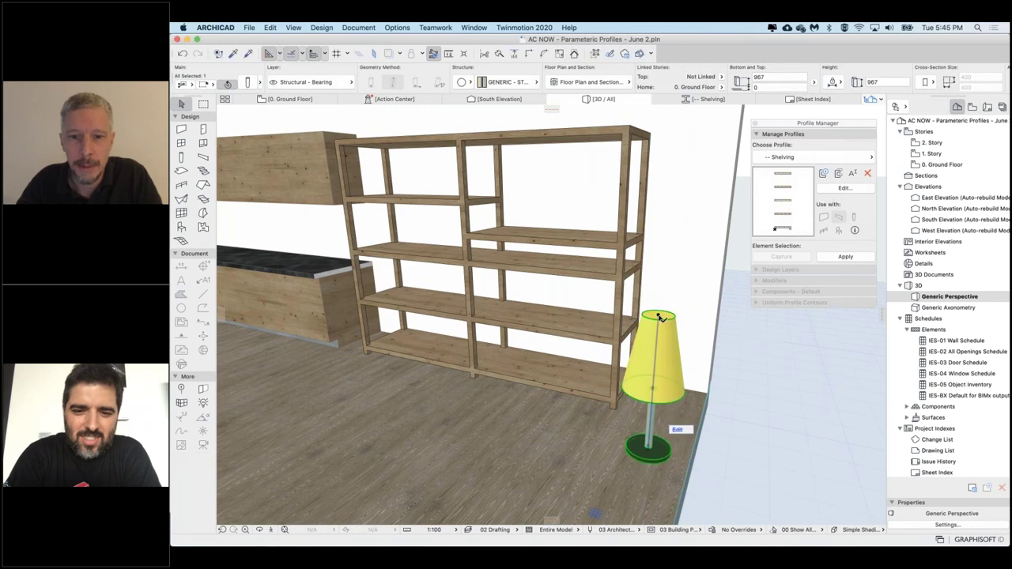
- Stretch the top of the lamp column up to a height of about 1964
{"action": "left_click", "coordinate": [657, 315]}
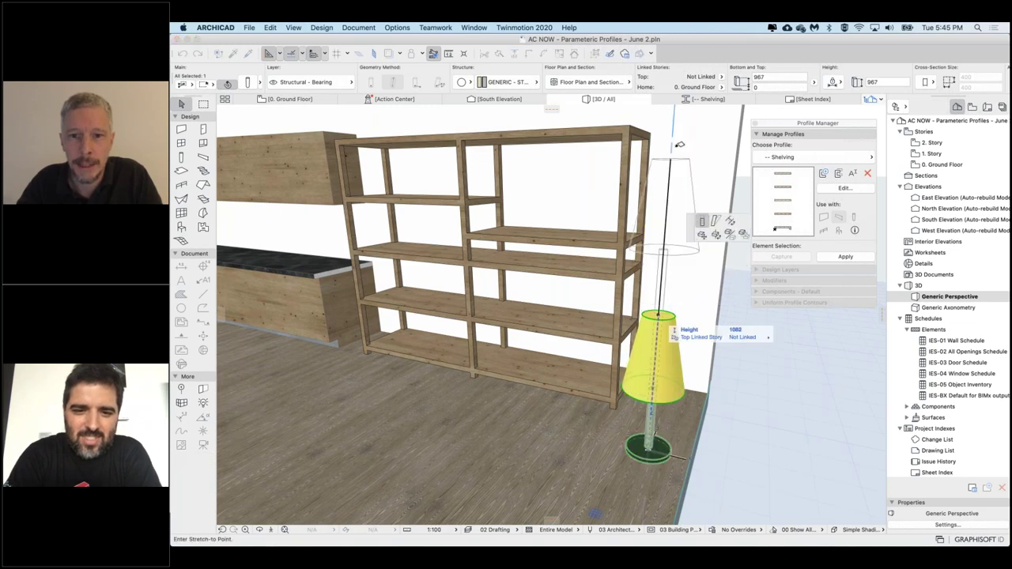
{"action": "left_click", "coordinate": [672, 143]}
{"action": "middle_click_drag", "start_coordinate": [662, 189], "coordinate": [706, 236], "text": "shift"}
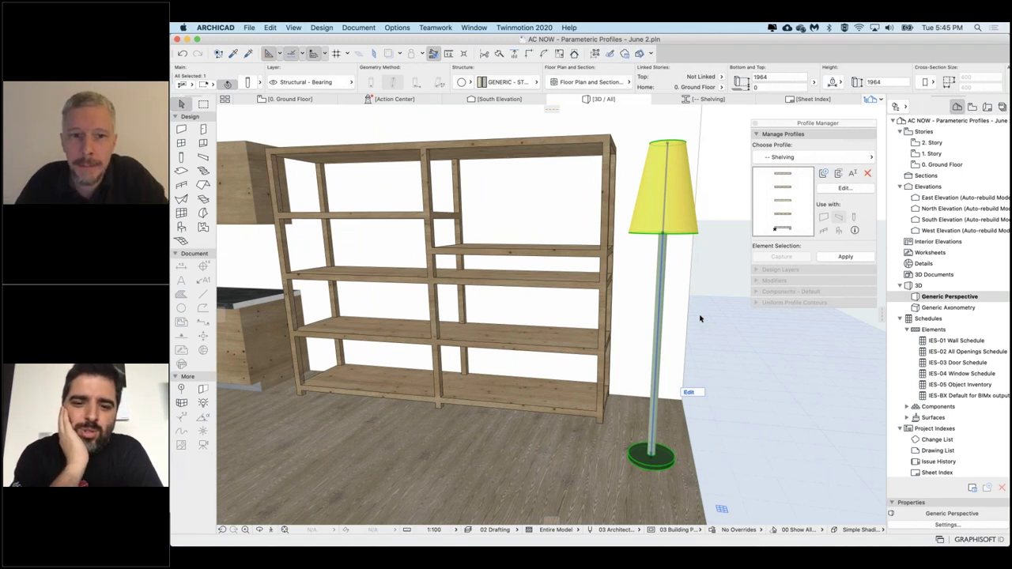
- Examine the lamp beside the shelving unit and the kitchen cabinets from several viewpoints
{"action": "middle_click_drag", "start_coordinate": [672, 381], "coordinate": [721, 400]}
{"action": "scroll", "coordinate": [711, 269], "scroll_direction": "right", "scroll_amount": 2}
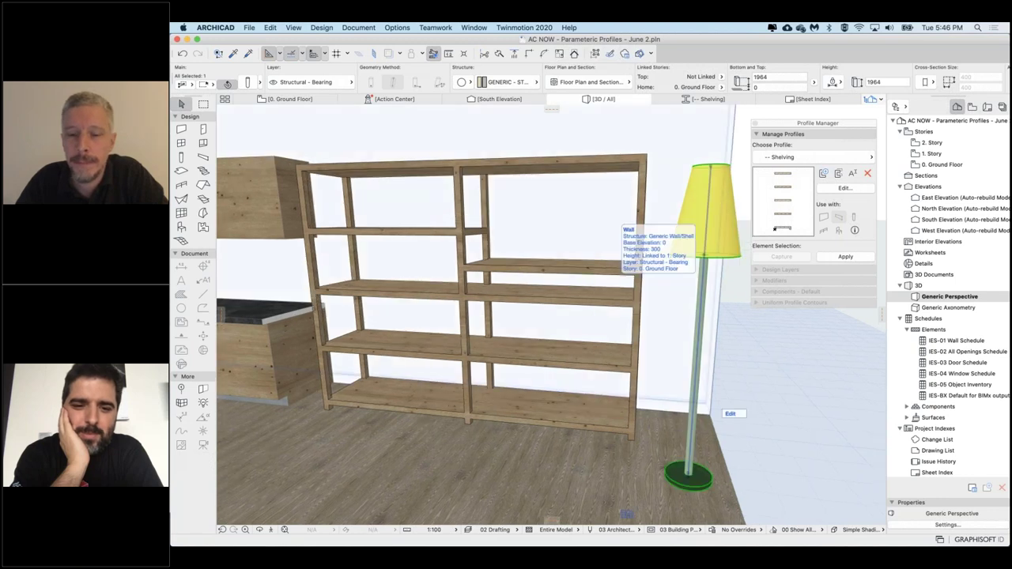
{"action": "key", "text": "Escape"}
{"action": "scroll", "coordinate": [744, 351], "scroll_direction": "down", "scroll_amount": 3}
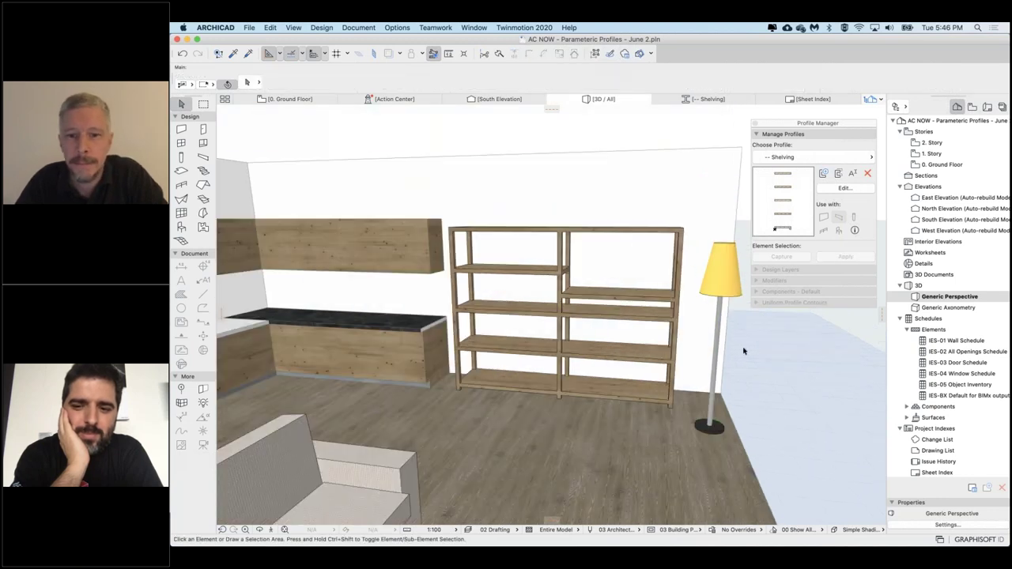
{"action": "scroll", "coordinate": [744, 351], "scroll_direction": "up", "scroll_amount": 2}
{"action": "middle_click_drag", "start_coordinate": [546, 257], "coordinate": [601, 332], "text": "shift"}
{"action": "scroll", "coordinate": [861, 506], "scroll_direction": "right", "scroll_amount": 3}
{"action": "middle_click_drag", "start_coordinate": [471, 236], "coordinate": [476, 237]}
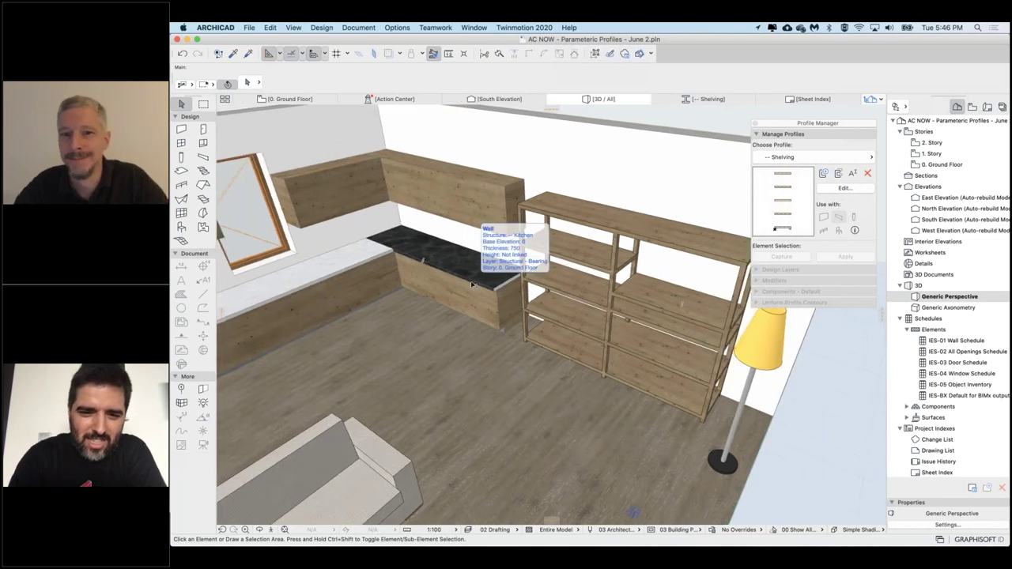
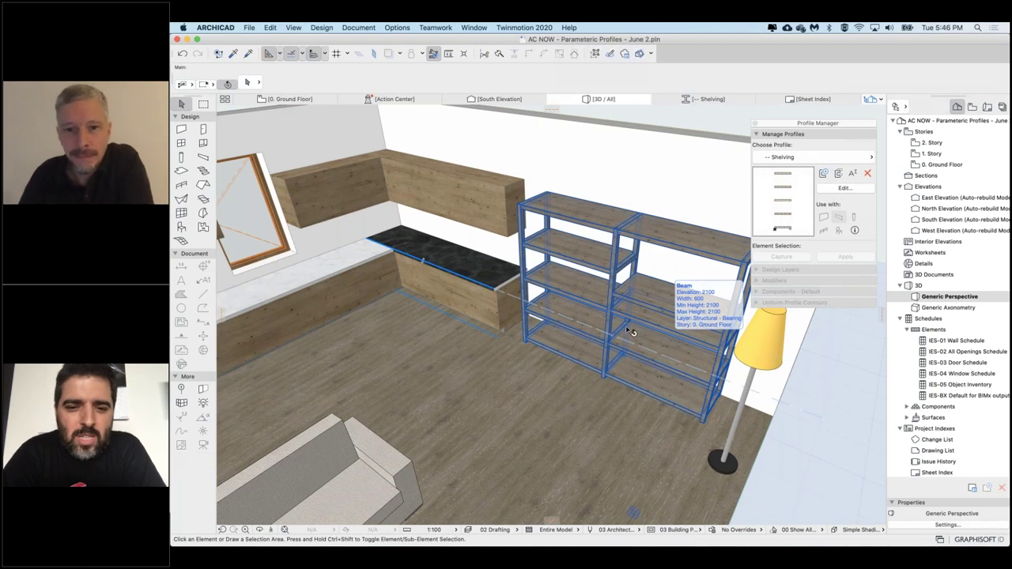
- Select the sofa beam and place a copy about 1341 away from it on the open floor
{"action": "middle_click_drag", "start_coordinate": [628, 321], "coordinate": [675, 254]}
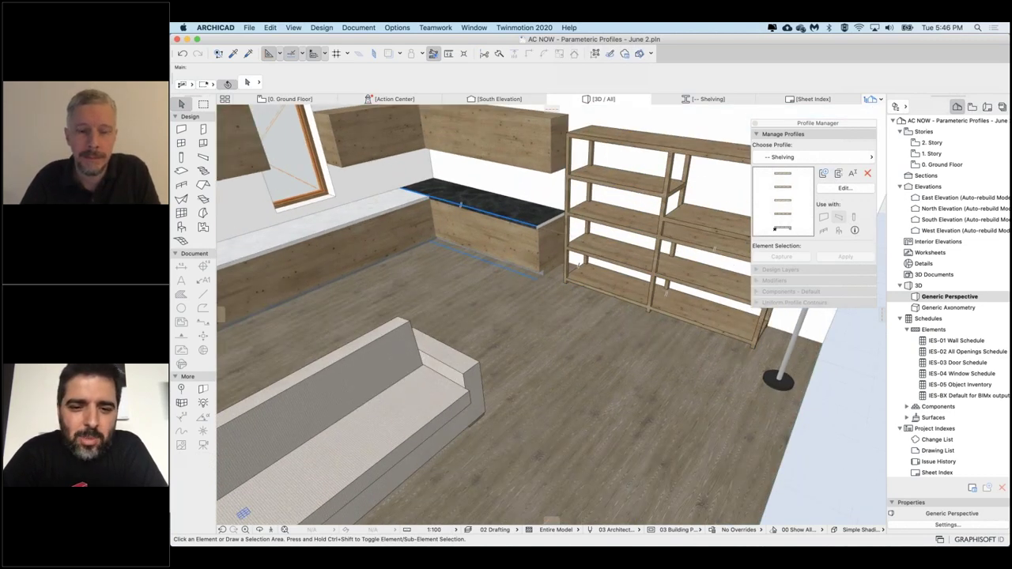
{"action": "scroll", "coordinate": [657, 329], "scroll_direction": "down", "scroll_amount": 3}
{"action": "middle_click_drag", "start_coordinate": [658, 331], "coordinate": [477, 361], "text": "shift"}
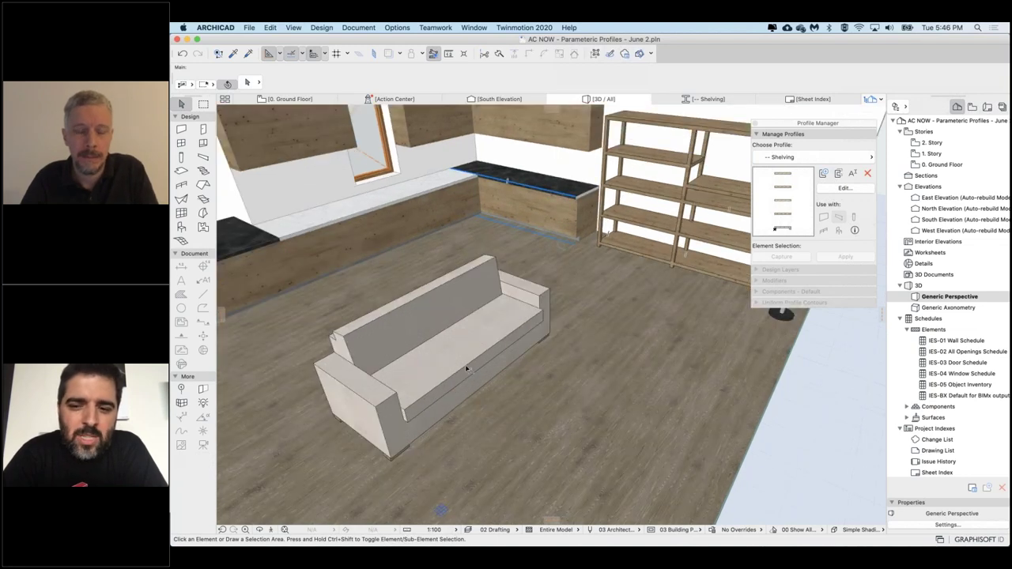
{"action": "left_click", "coordinate": [477, 361]}
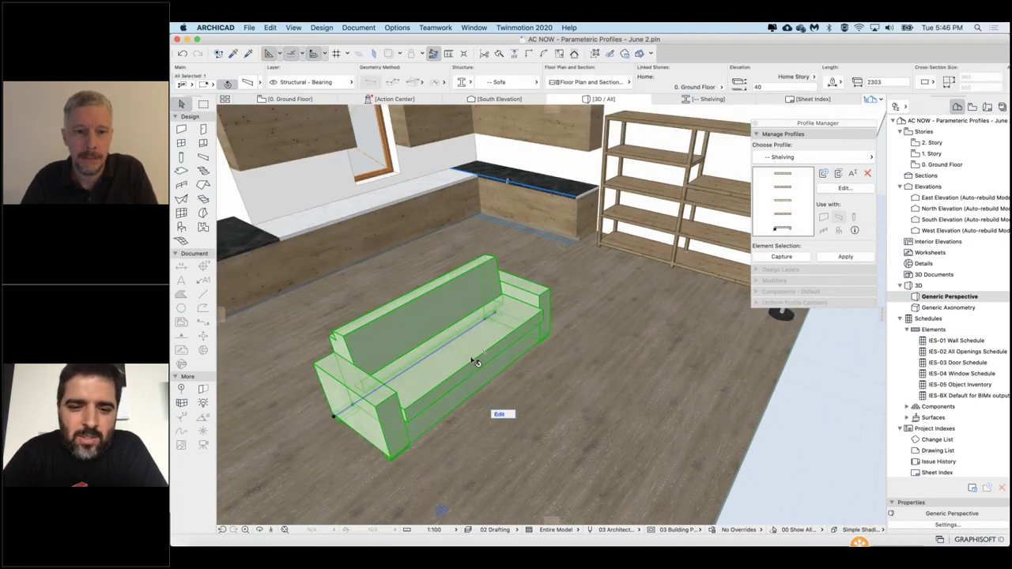
{"action": "key", "text": "super+d"}
{"action": "left_click", "coordinate": [497, 402]}
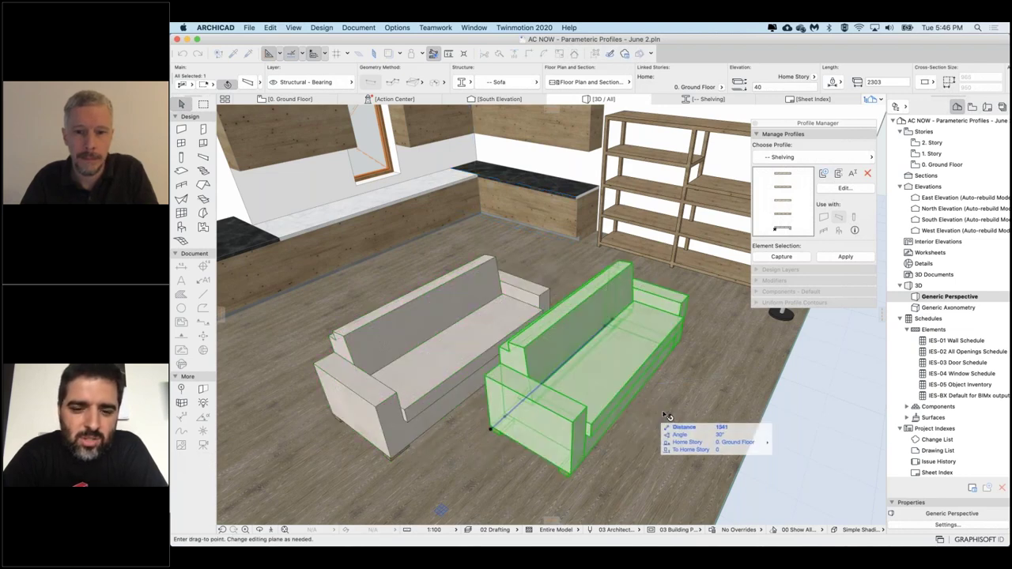
- Rotate the copied sofa by 270° about a point on the floor in front of it
{"action": "key", "text": "super+e"}
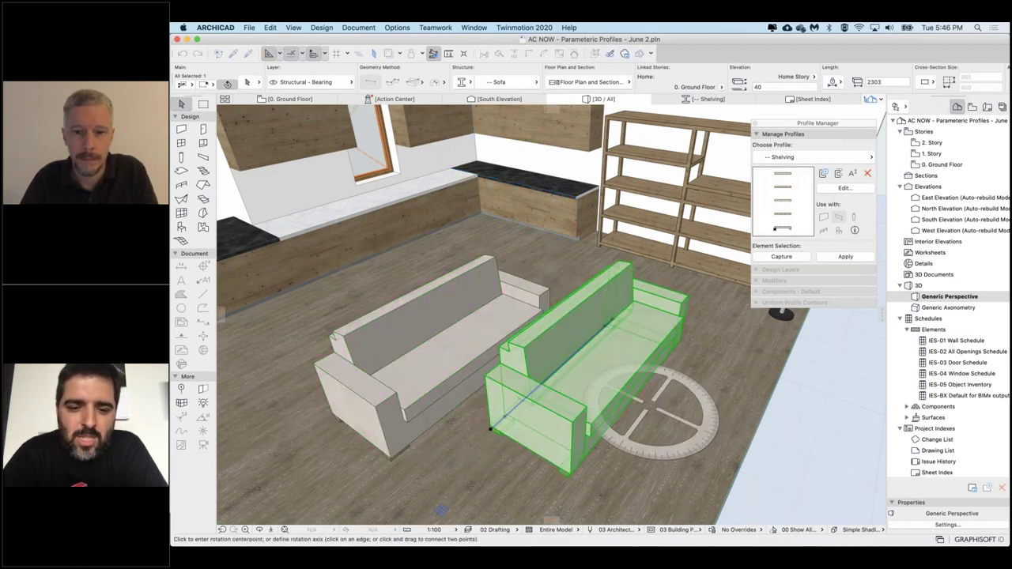
{"action": "left_click", "coordinate": [665, 413]}
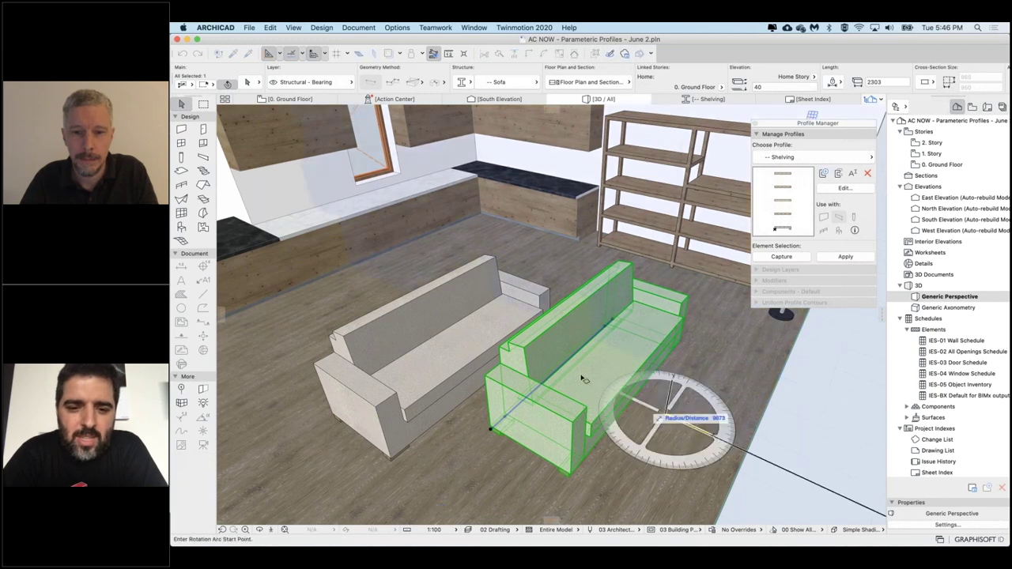
{"action": "left_click", "coordinate": [524, 352]}
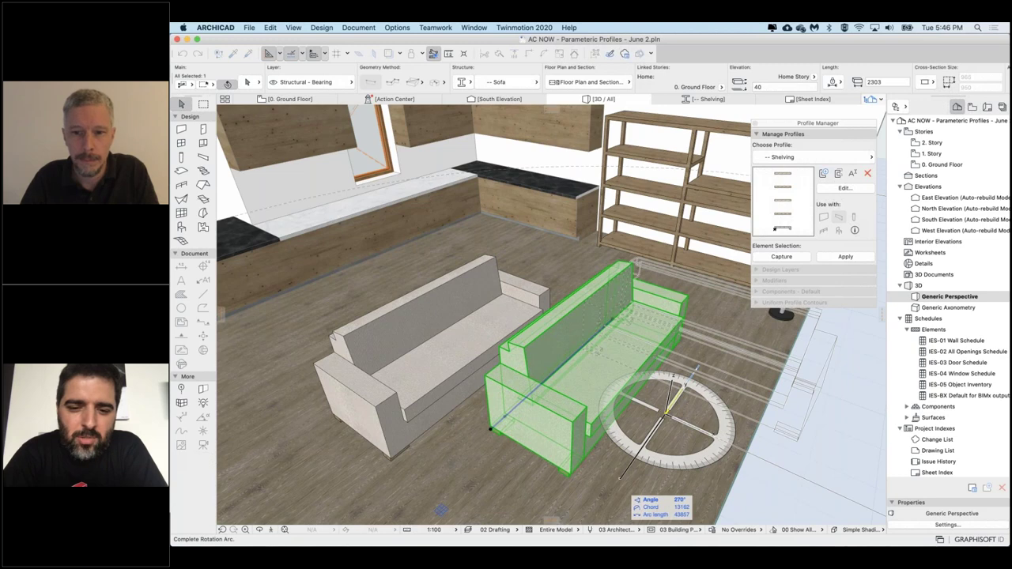
{"action": "left_click", "coordinate": [621, 478]}
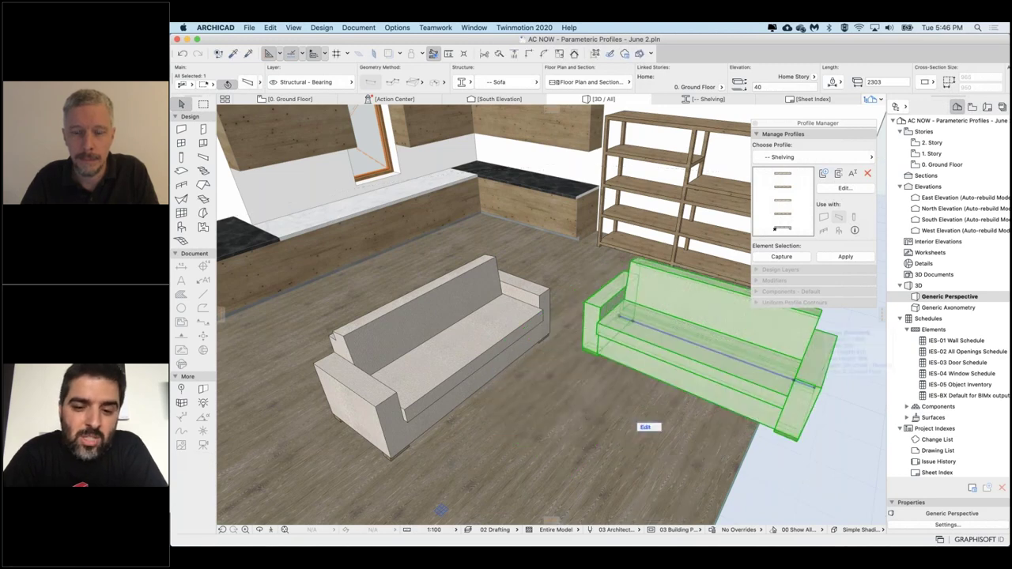
- Stretch the free end of the rotated sofa inward to shorten it into a single-seat armchair, and deselect it
{"action": "left_click", "coordinate": [815, 387]}
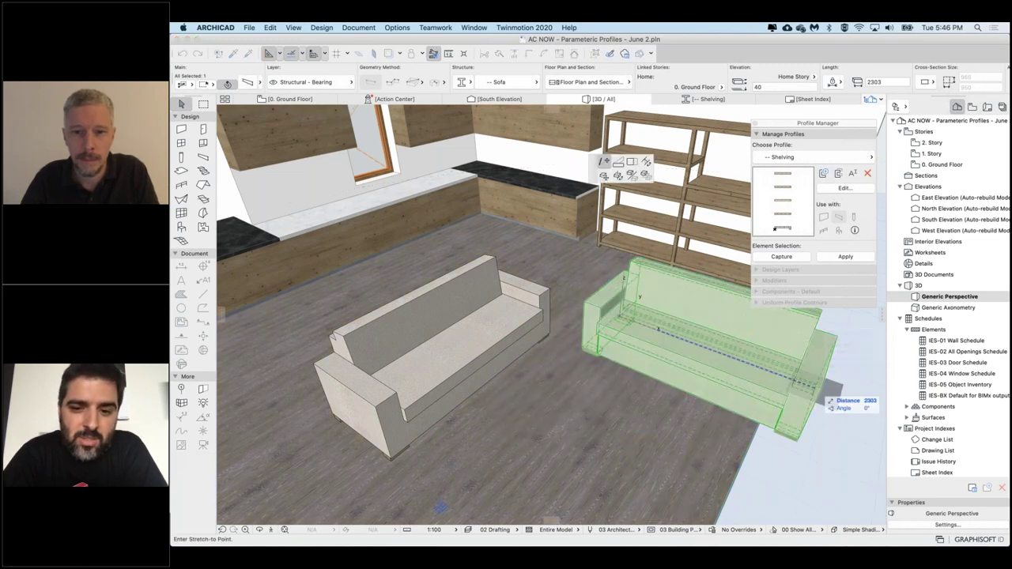
{"action": "left_click", "coordinate": [870, 407]}
{"action": "key", "text": "Escape"}
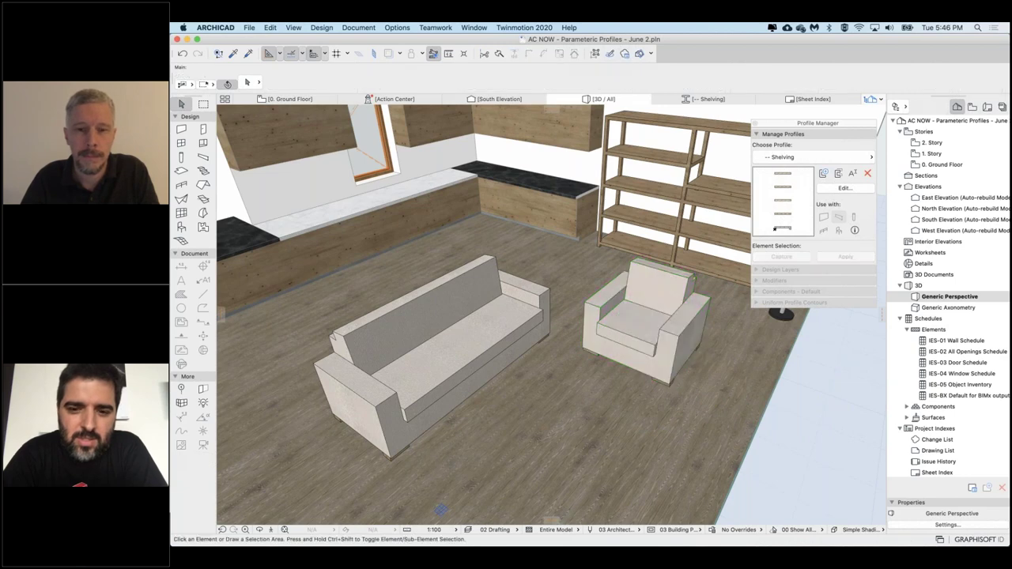
- Change the armchair beam's ARCHICAD classification to Furniture and deselect it
{"action": "middle_click_drag", "start_coordinate": [553, 388], "coordinate": [514, 411], "text": "shift"}
{"action": "middle_click_drag", "start_coordinate": [553, 356], "coordinate": [619, 338]}
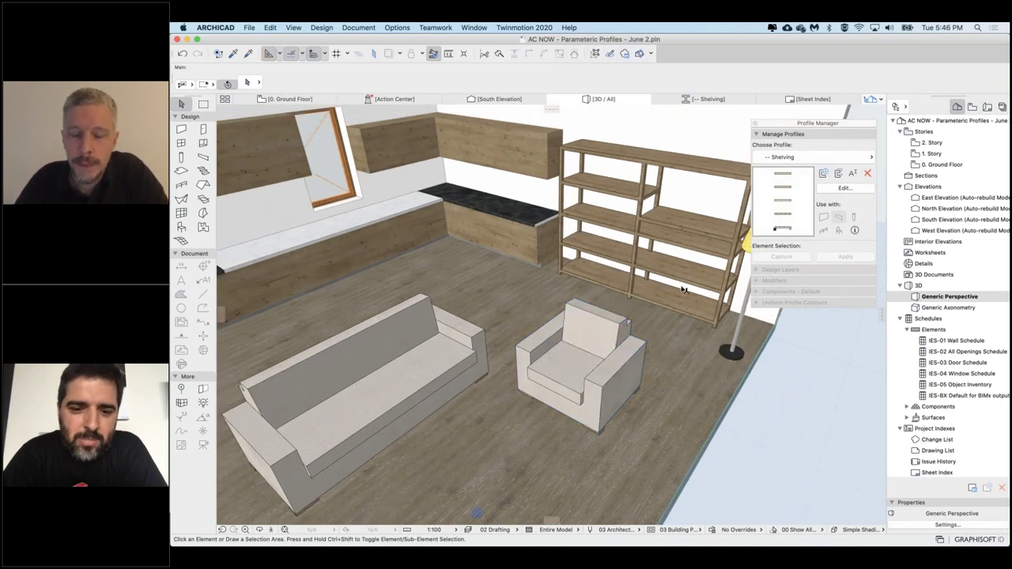
{"action": "left_click", "coordinate": [582, 375]}
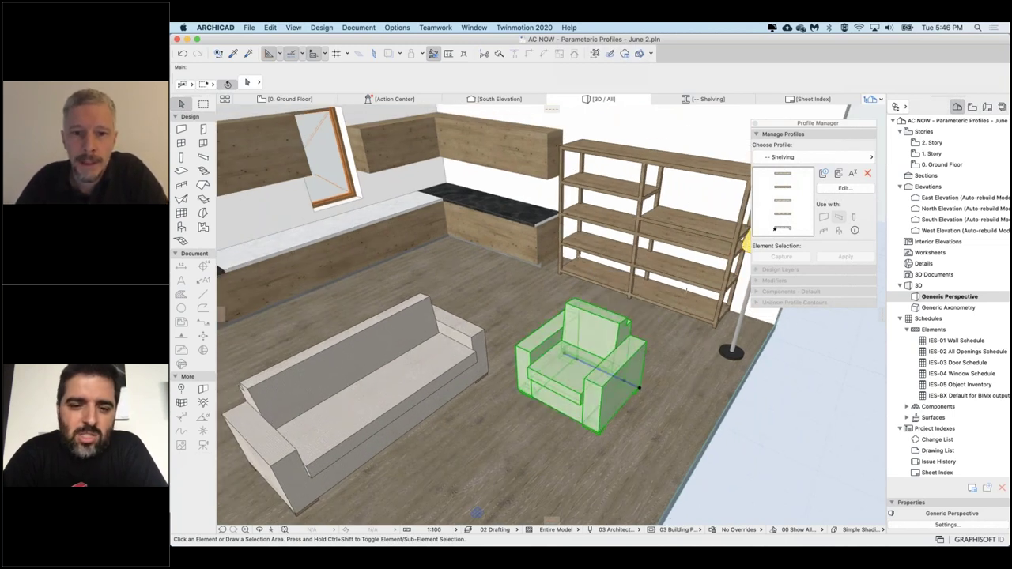
{"action": "left_click", "coordinate": [249, 83]}
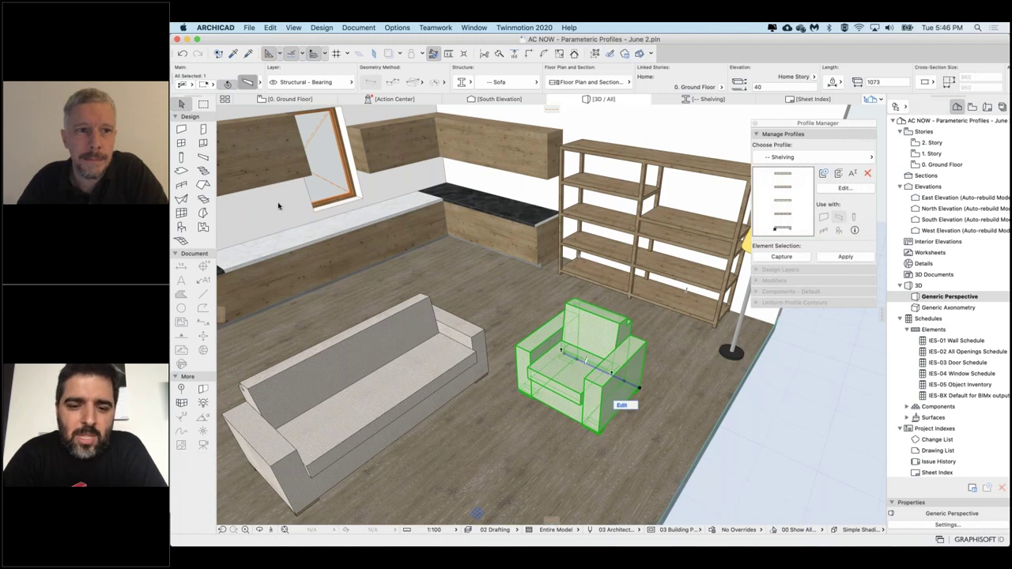
{"action": "key", "text": "super+t"}
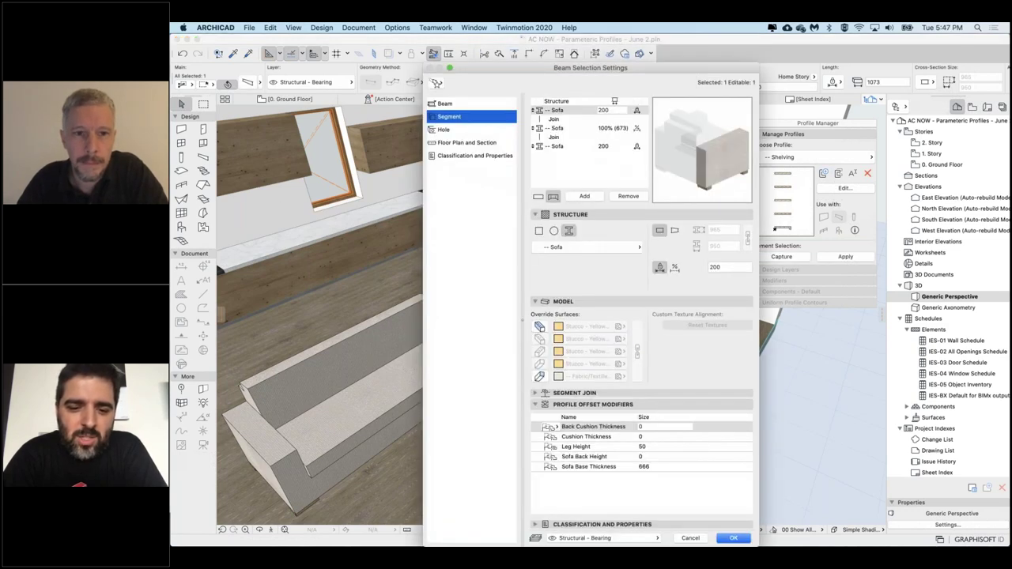
{"action": "left_click", "coordinate": [469, 158]}
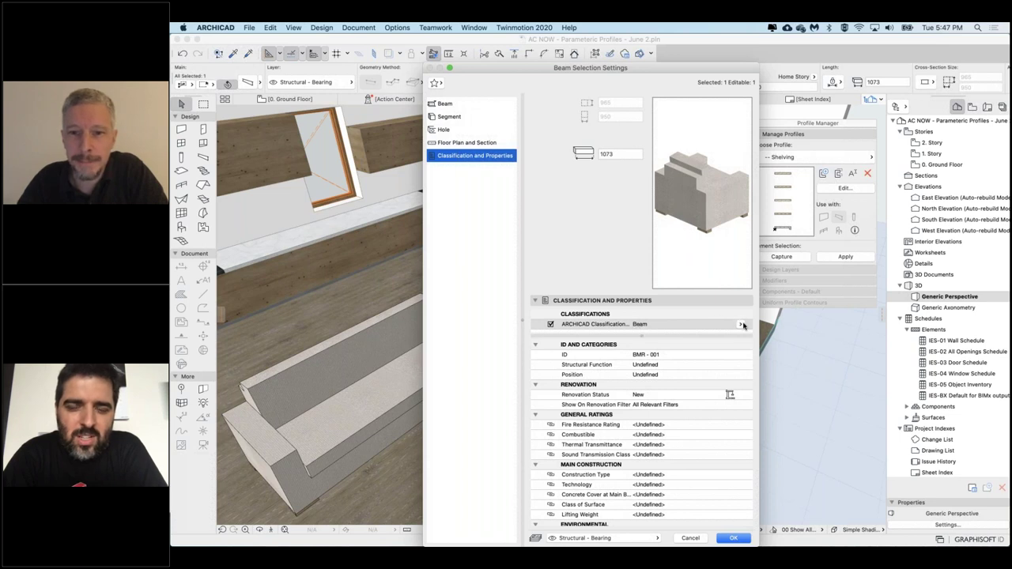
{"action": "left_click", "coordinate": [742, 324]}
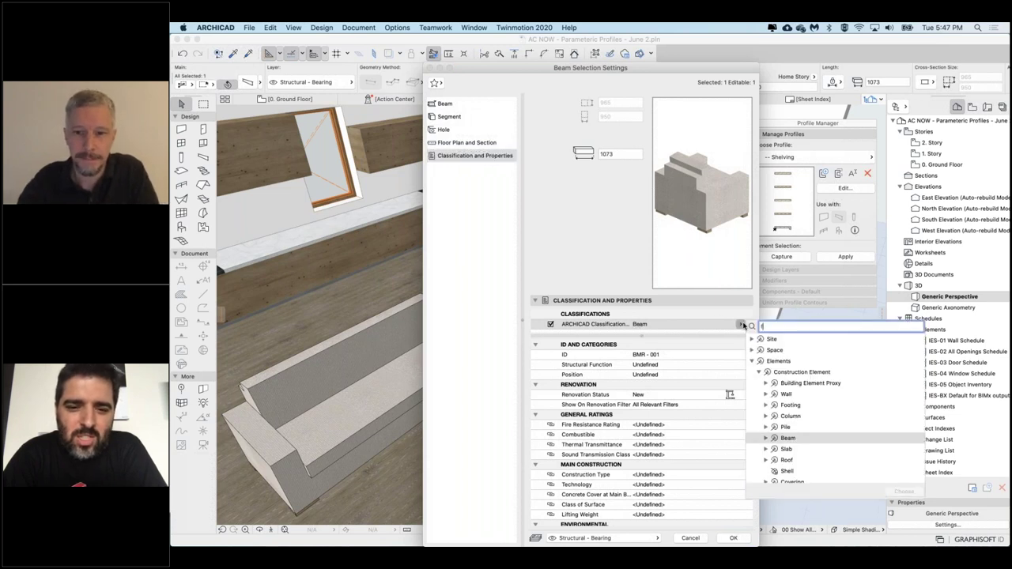
{"action": "type", "text": "furnit"}
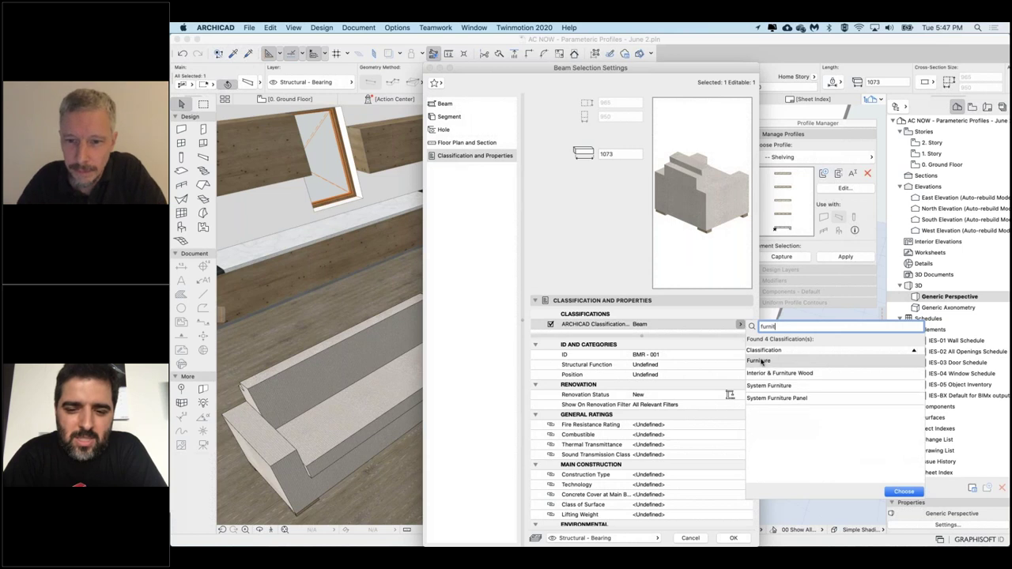
{"action": "double_click", "coordinate": [760, 361]}
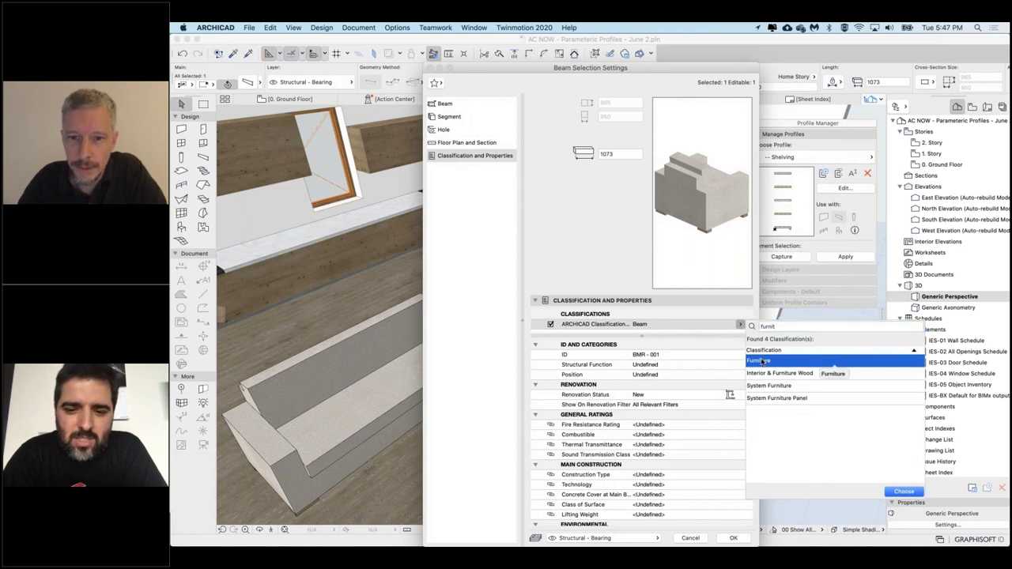
{"action": "left_click", "coordinate": [736, 536]}
{"action": "left_click", "coordinate": [686, 292]}
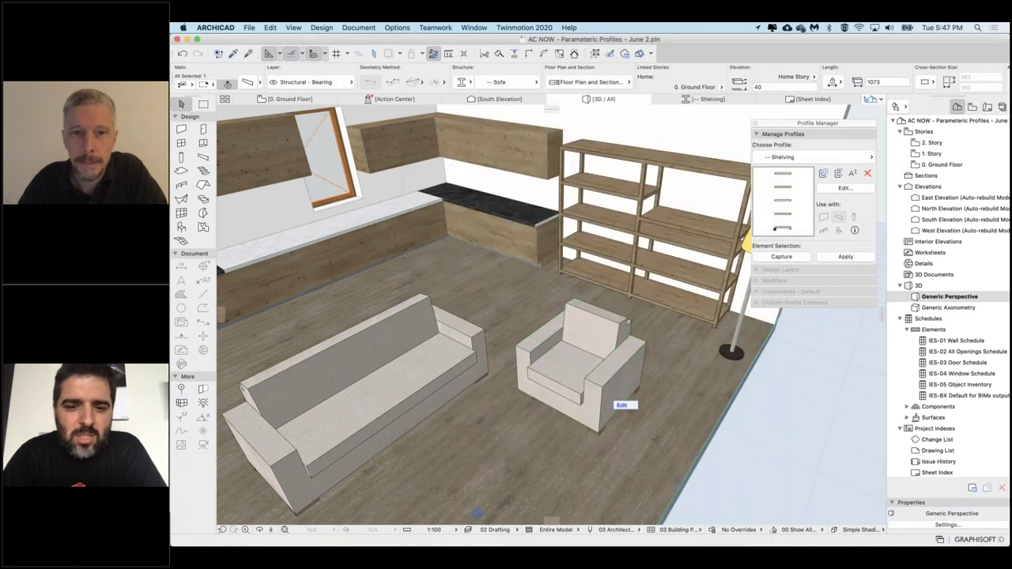
- Switch to the Ground Floor plan and open the selection settings of the armchair beam
{"action": "scroll", "coordinate": [693, 237], "scroll_direction": "down", "scroll_amount": 2}
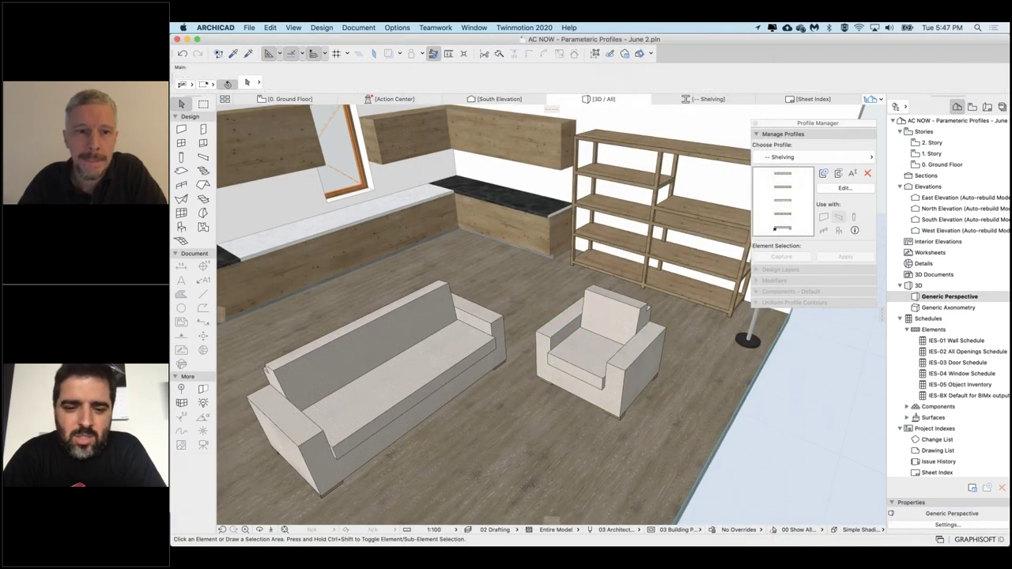
{"action": "scroll", "coordinate": [693, 238], "scroll_direction": "down", "scroll_amount": 3}
{"action": "left_click", "coordinate": [307, 99]}
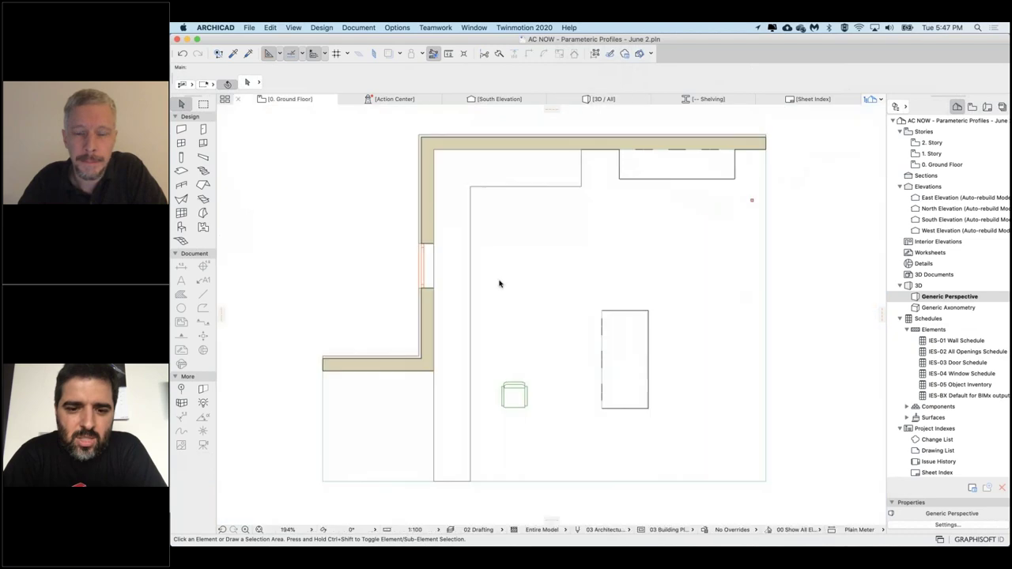
{"action": "left_click", "coordinate": [661, 285]}
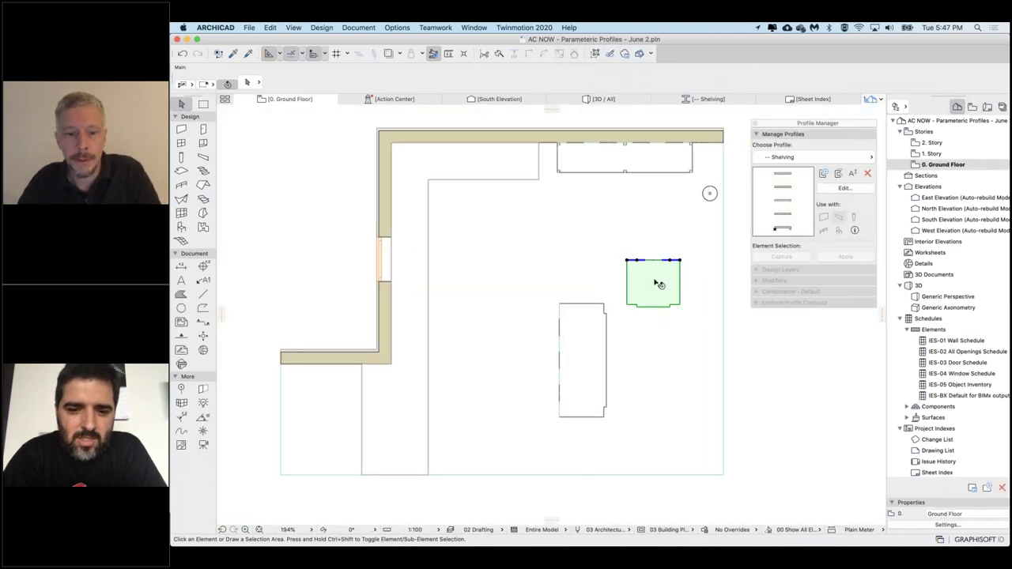
{"action": "double_click", "coordinate": [641, 281]}
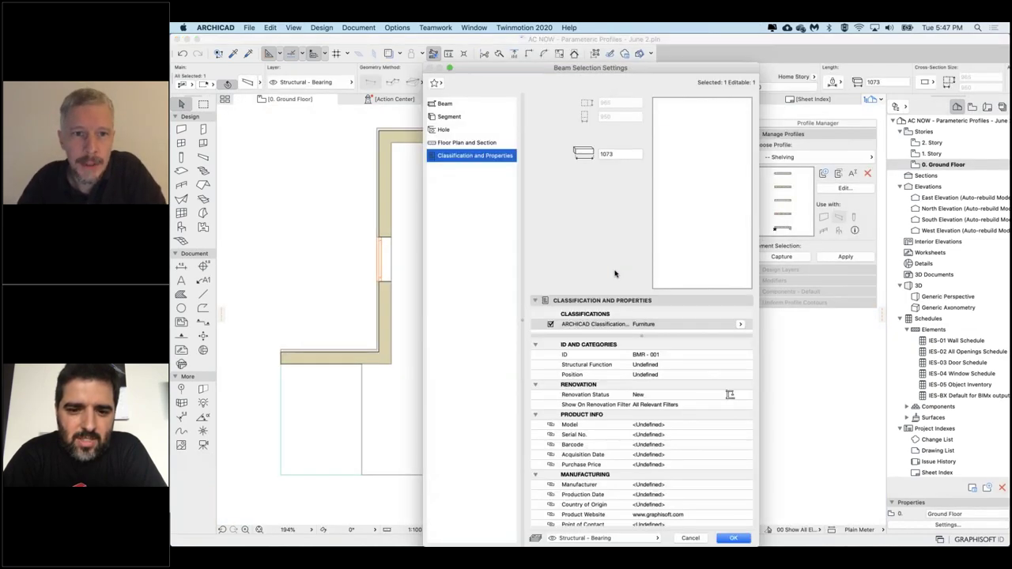
- Set the armchair's floor plan projection mode to Projected for both its overhead and uncut parts, and apply it
{"action": "left_click", "coordinate": [462, 143]}
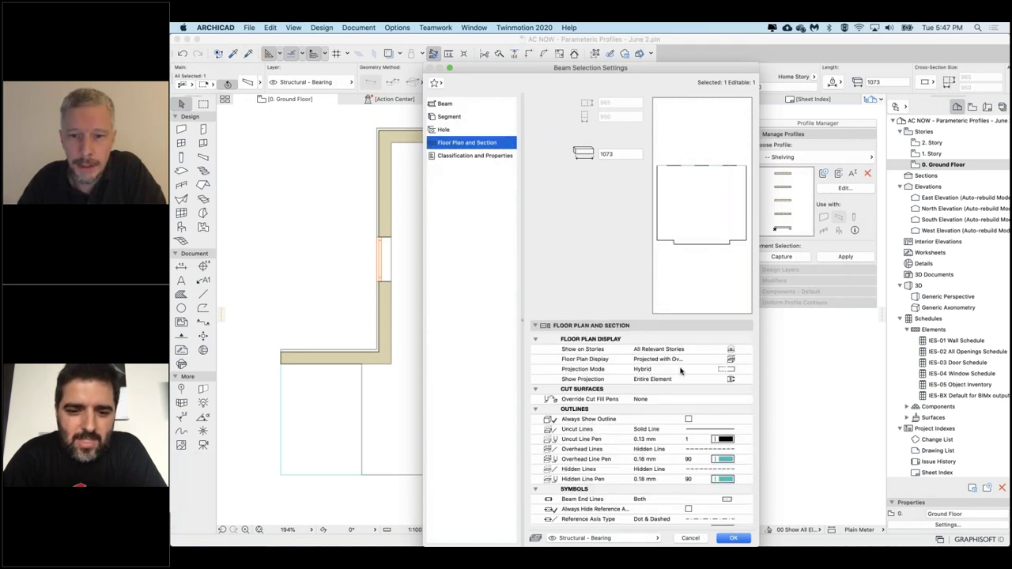
{"action": "left_click", "coordinate": [700, 369]}
{"action": "left_click", "coordinate": [742, 369]}
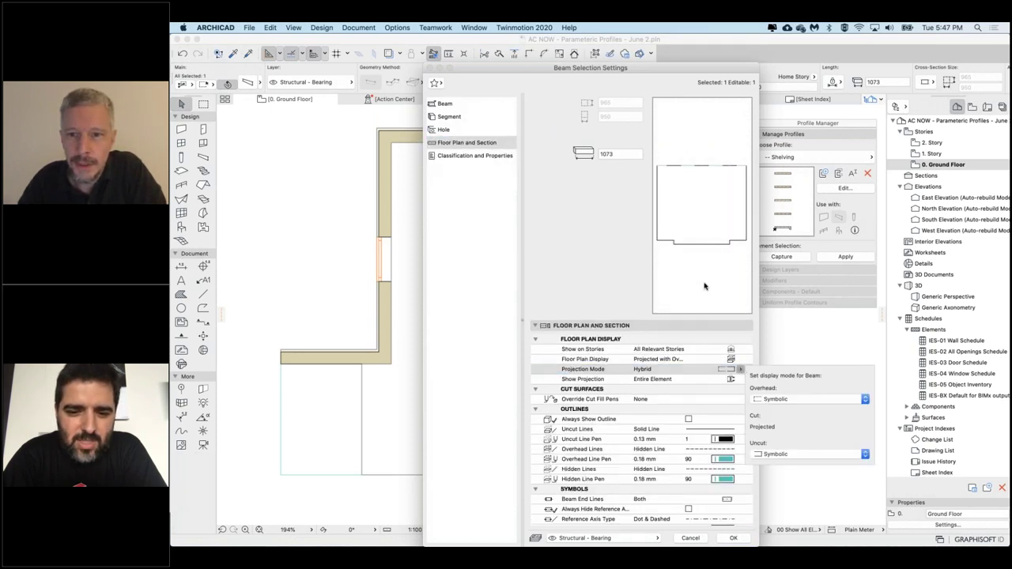
{"action": "left_click", "coordinate": [778, 400]}
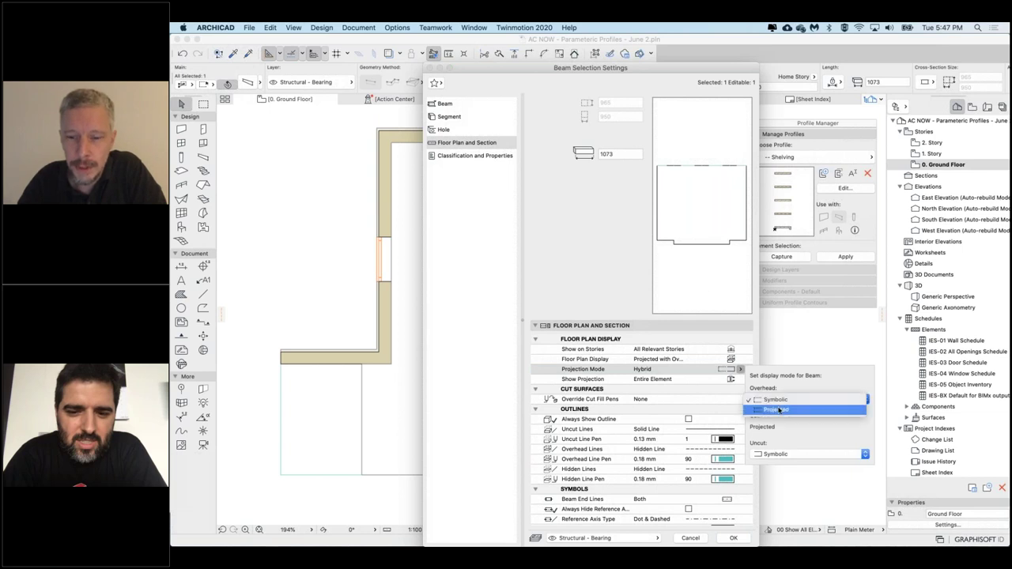
{"action": "key", "text": "Return"}
{"action": "left_click", "coordinate": [778, 454]}
{"action": "left_click", "coordinate": [778, 465]}
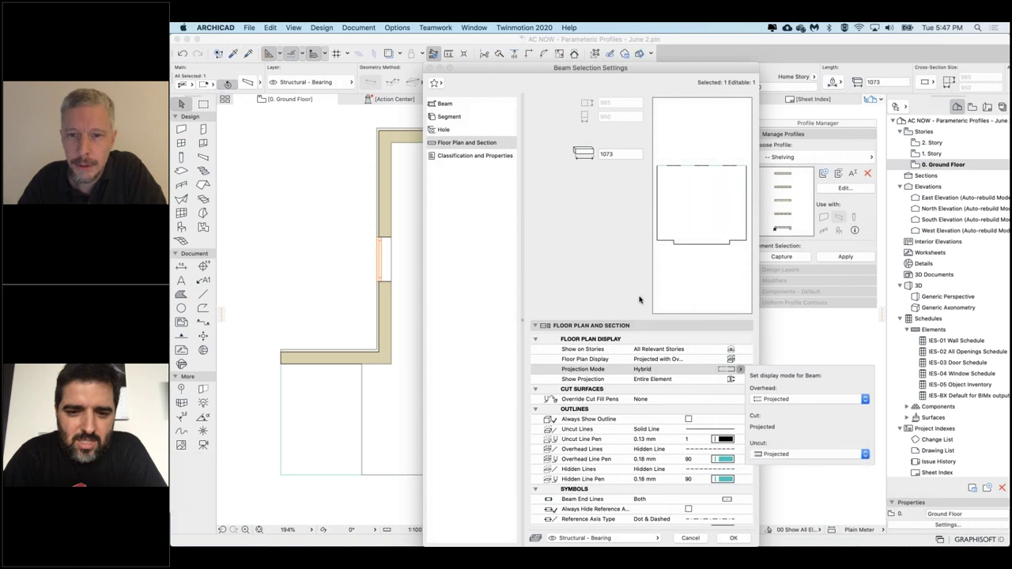
{"action": "left_click", "coordinate": [640, 299]}
{"action": "left_click", "coordinate": [733, 538]}
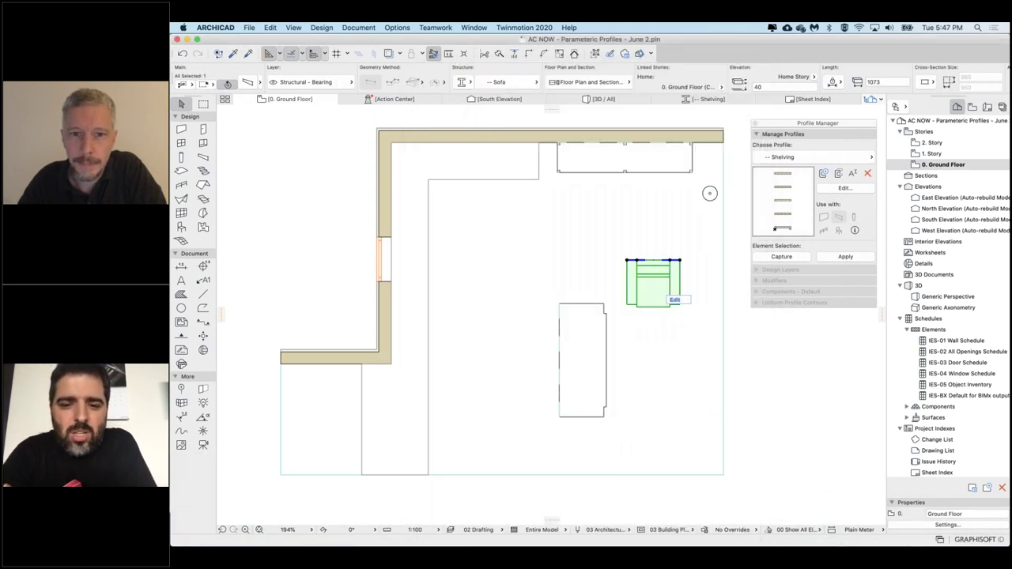
- Set the uncut display of the long sofa beam's floor plan projection mode to Projected and apply it
{"action": "scroll", "coordinate": [709, 193], "scroll_direction": "up", "scroll_amount": 5}
{"action": "scroll", "coordinate": [709, 193], "scroll_direction": "down", "scroll_amount": 3}
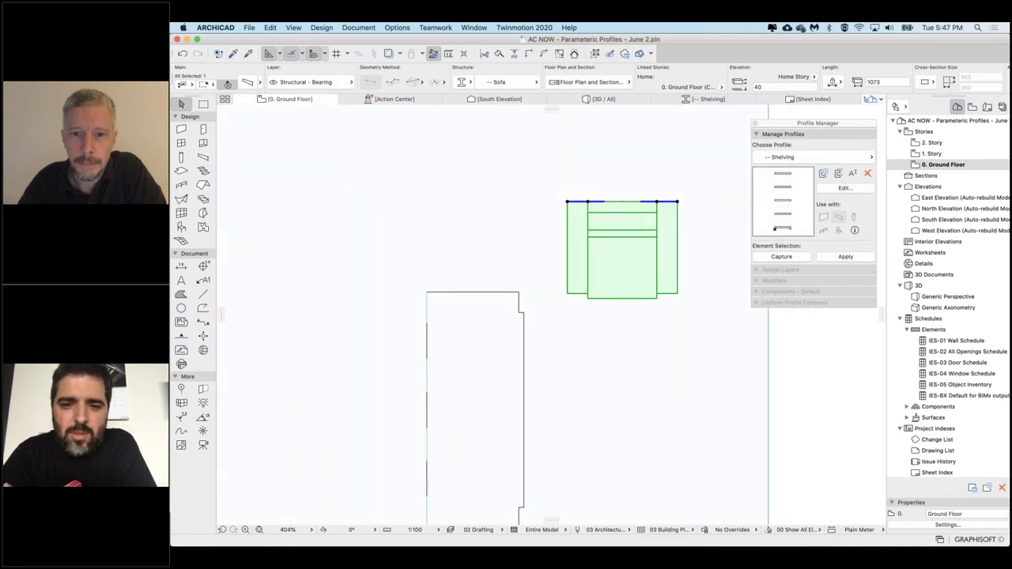
{"action": "left_click", "coordinate": [792, 362]}
{"action": "middle_click_drag", "start_coordinate": [813, 400], "coordinate": [781, 349]}
{"action": "left_click", "coordinate": [485, 332]}
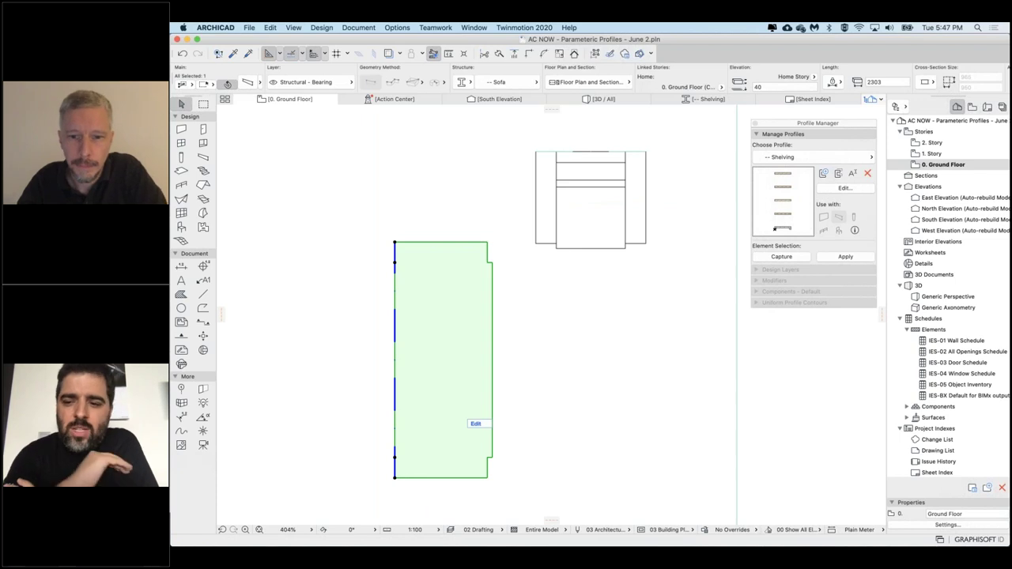
{"action": "key", "text": "super+t"}
{"action": "left_click", "coordinate": [741, 370]}
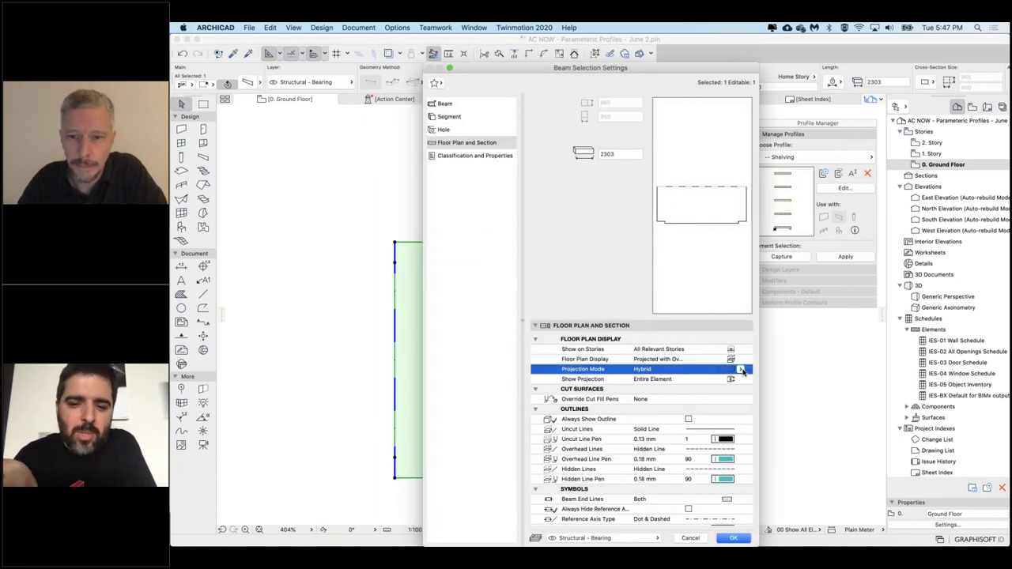
{"action": "left_click", "coordinate": [741, 371]}
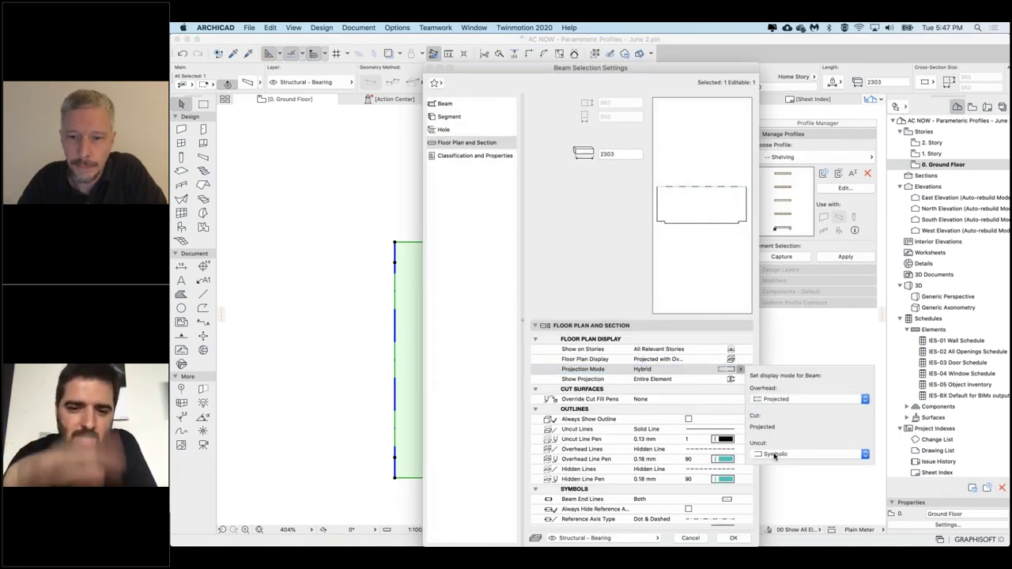
{"action": "left_click", "coordinate": [775, 455]}
{"action": "left_click", "coordinate": [769, 466]}
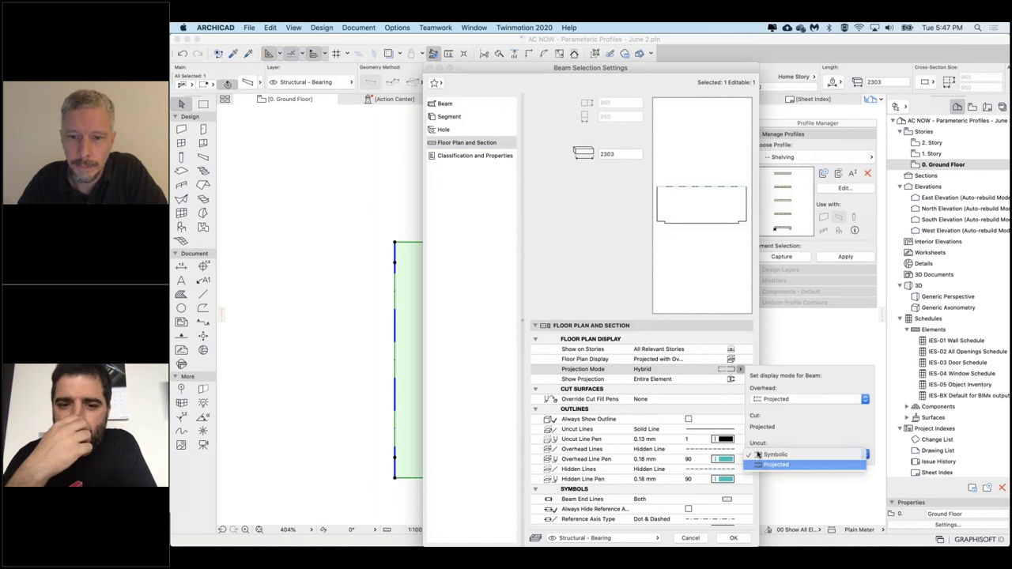
{"action": "left_click", "coordinate": [623, 301]}
{"action": "left_click", "coordinate": [732, 538]}
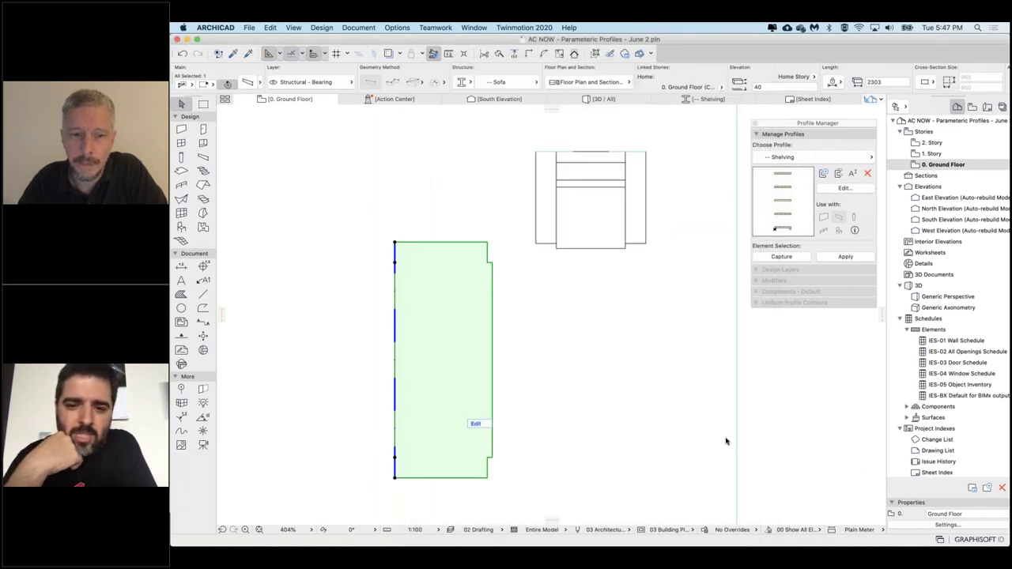
{"action": "key", "text": "Escape"}
- Examine the cover fill choices for the sofa beam's floor plan display, including the image fills, keeping the Background fill
{"action": "left_click", "coordinate": [474, 312]}
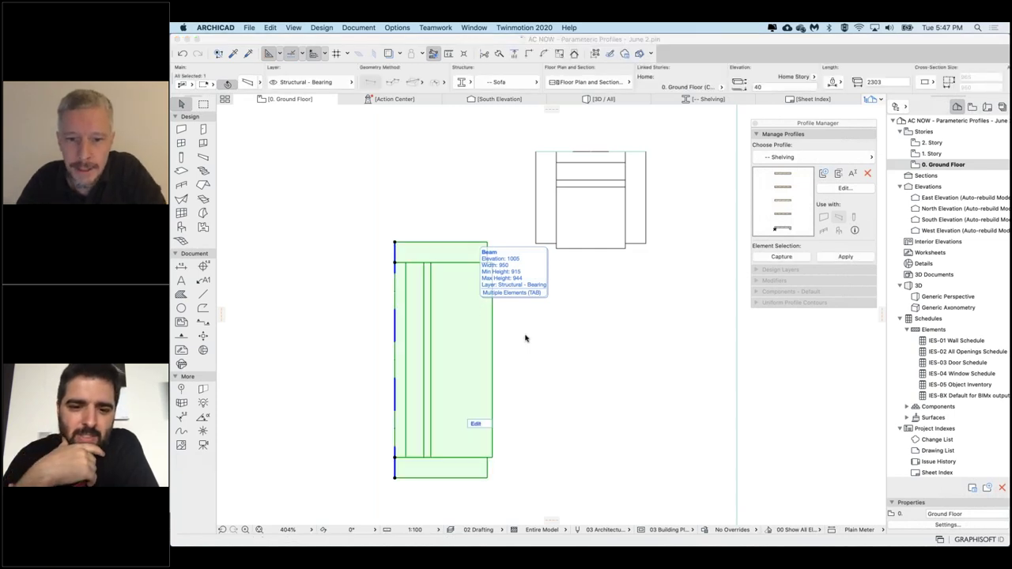
{"action": "key", "text": "super+t"}
{"action": "scroll", "coordinate": [696, 443], "scroll_direction": "down", "scroll_amount": 5}
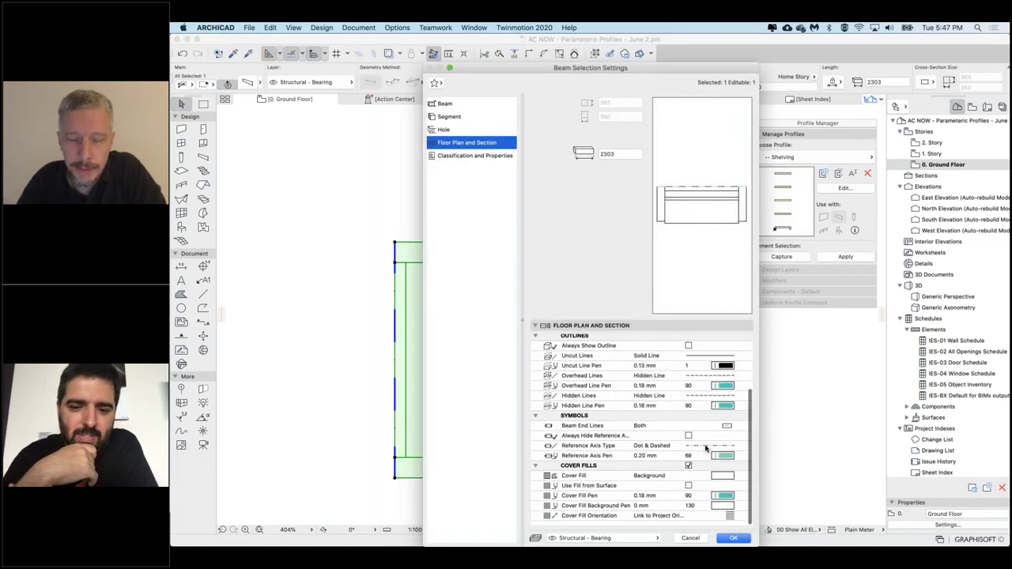
{"action": "left_click", "coordinate": [723, 481]}
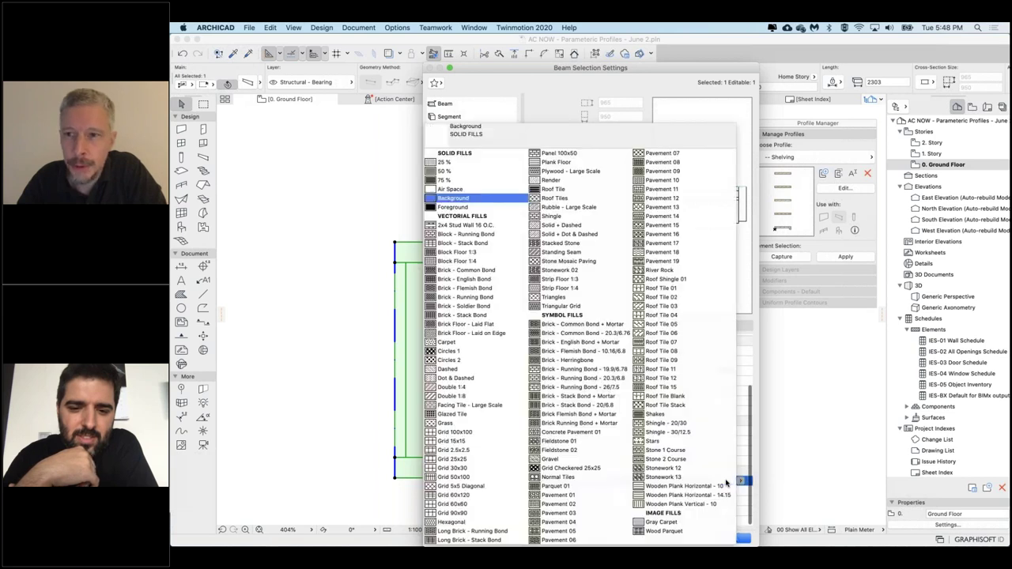
{"action": "left_click", "coordinate": [723, 486]}
{"action": "left_click", "coordinate": [652, 523]}
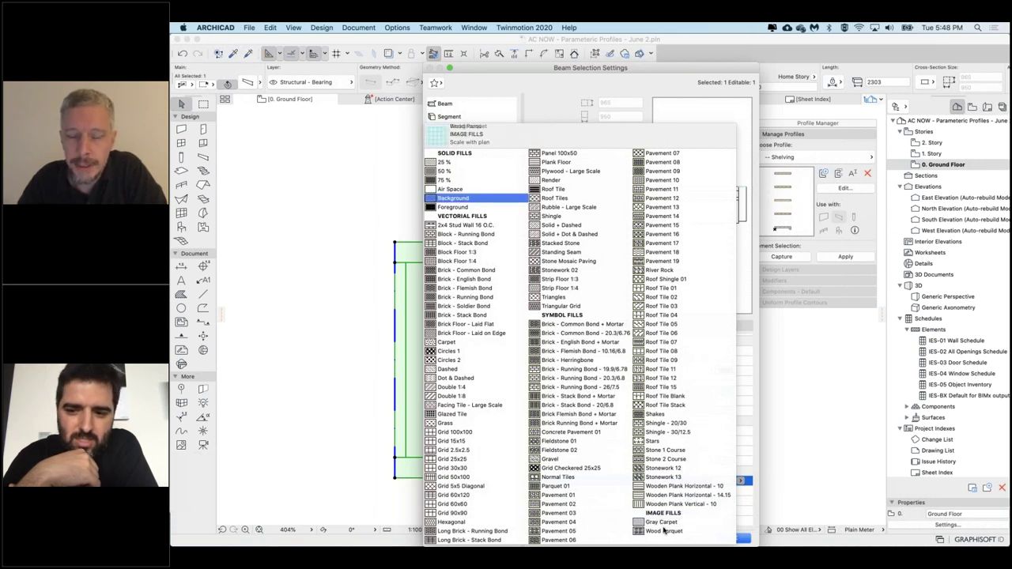
{"action": "left_click", "coordinate": [661, 522]}
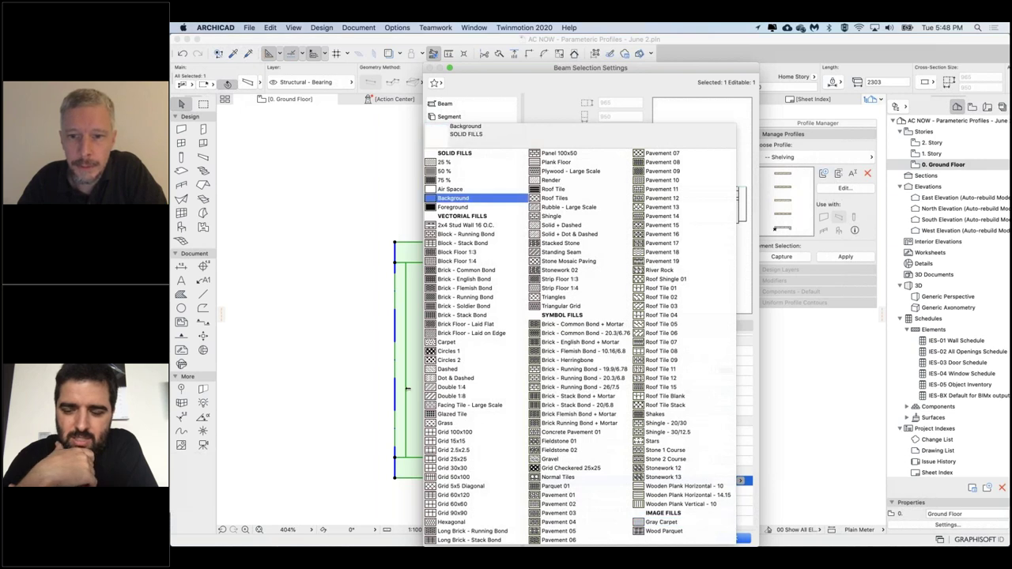
{"action": "key", "text": "Escape"}
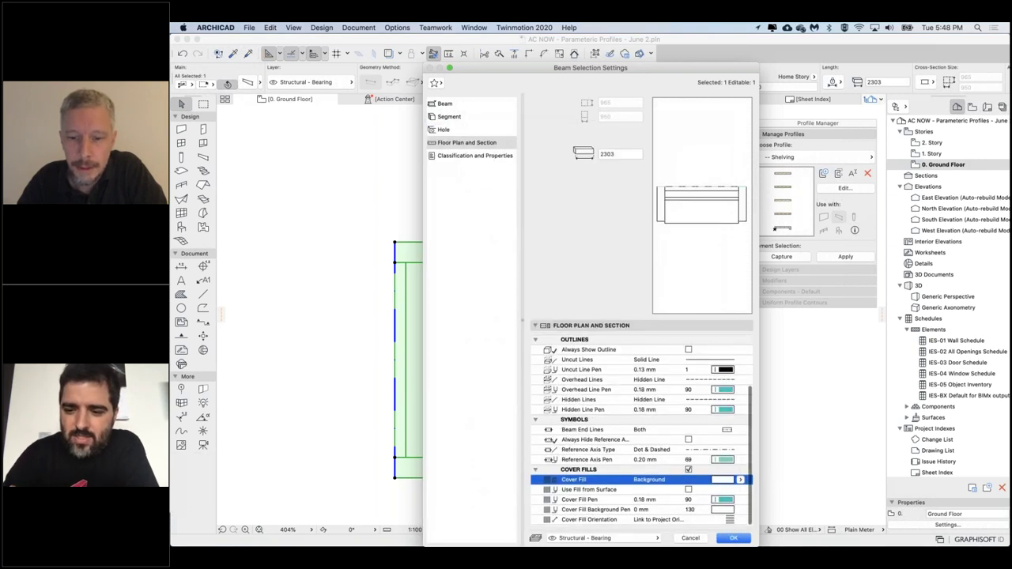
{"action": "left_click", "coordinate": [734, 537]}
{"action": "left_click", "coordinate": [610, 324]}
- Set the floor plan display of the kitchen counter wall below the window to Projected with Overhead and apply it
{"action": "scroll", "coordinate": [615, 320], "scroll_direction": "down", "scroll_amount": 5}
{"action": "scroll", "coordinate": [616, 320], "scroll_direction": "up", "scroll_amount": 1}
{"action": "scroll", "coordinate": [616, 320], "scroll_direction": "up", "scroll_amount": 2}
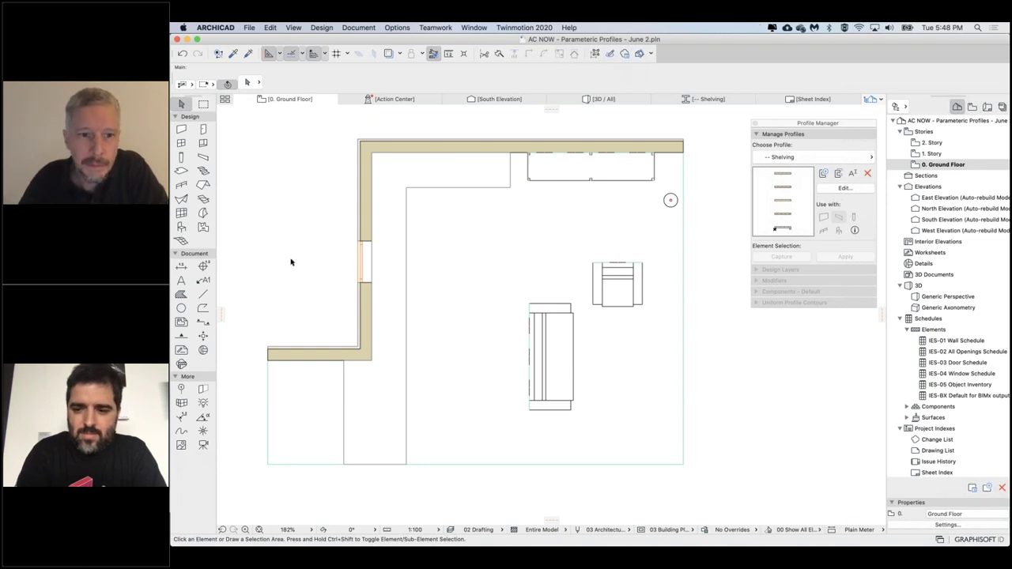
{"action": "left_click", "coordinate": [392, 323]}
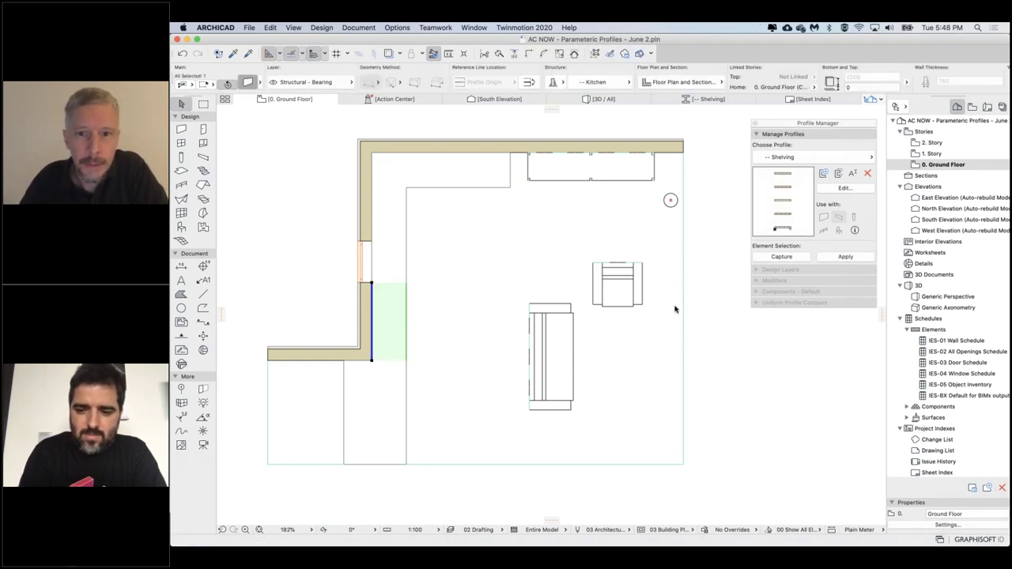
{"action": "key", "text": "super+t"}
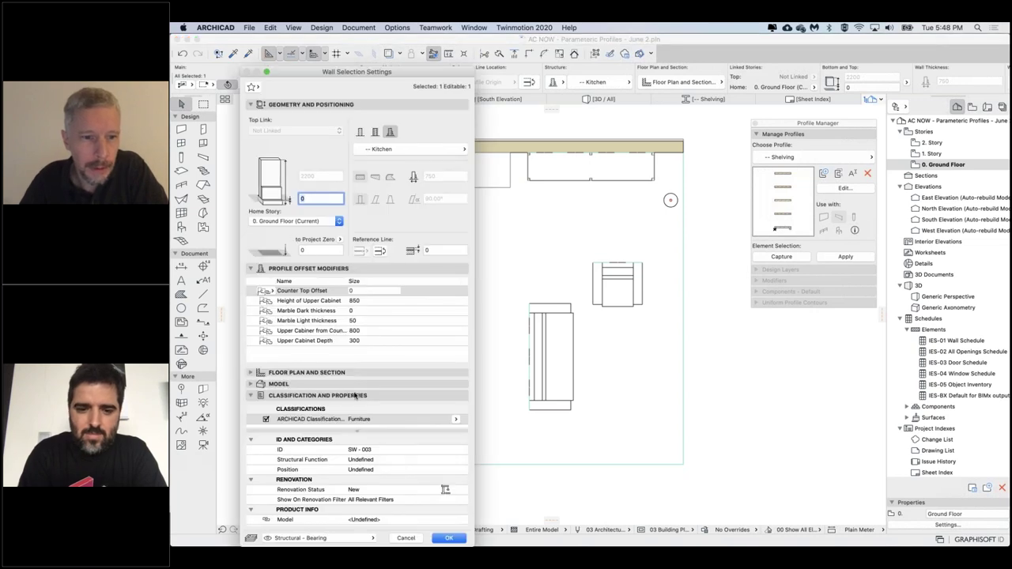
{"action": "left_click", "coordinate": [348, 373]}
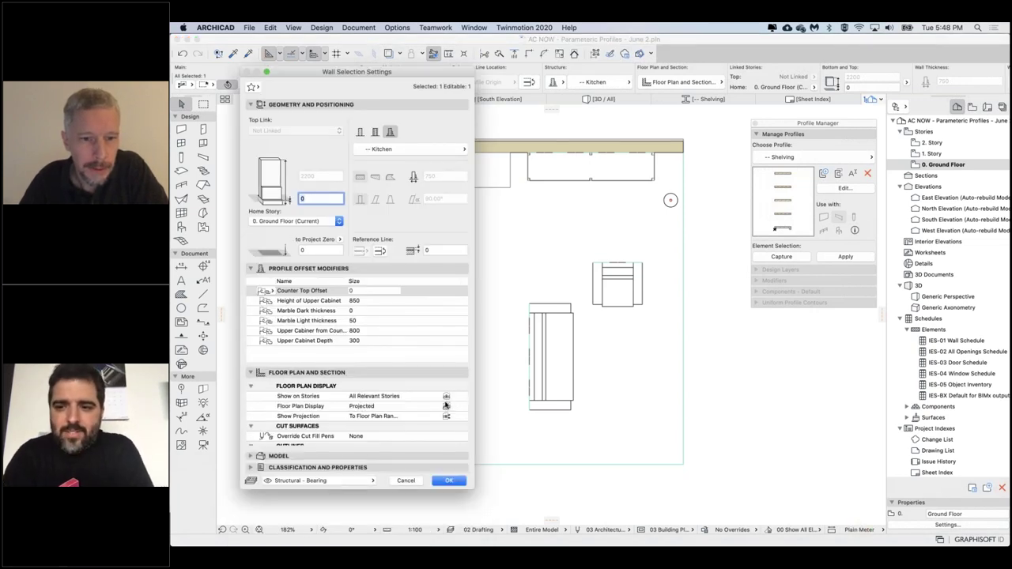
{"action": "left_click", "coordinate": [445, 405]}
{"action": "left_click", "coordinate": [496, 417]}
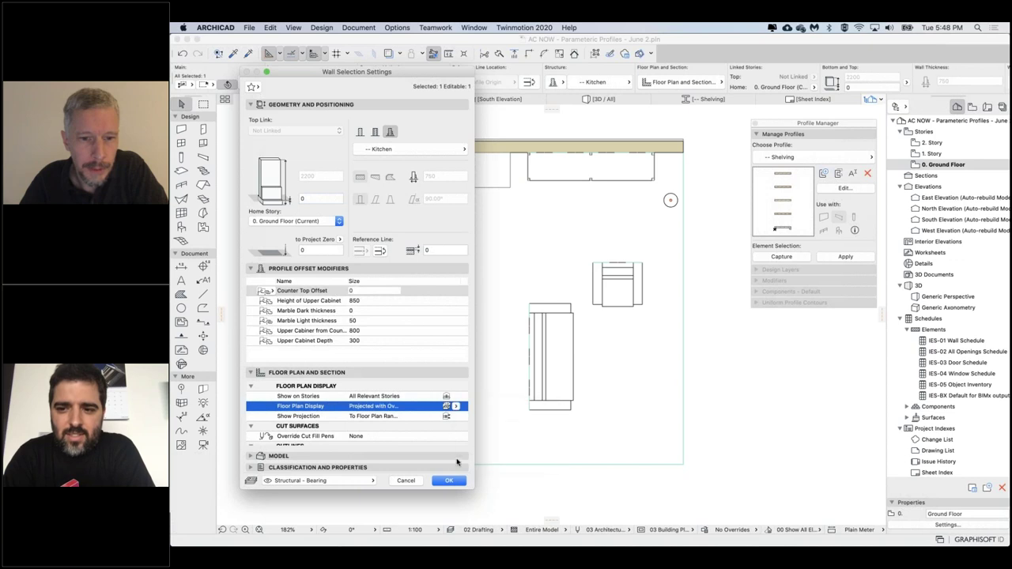
{"action": "key", "text": "Return"}
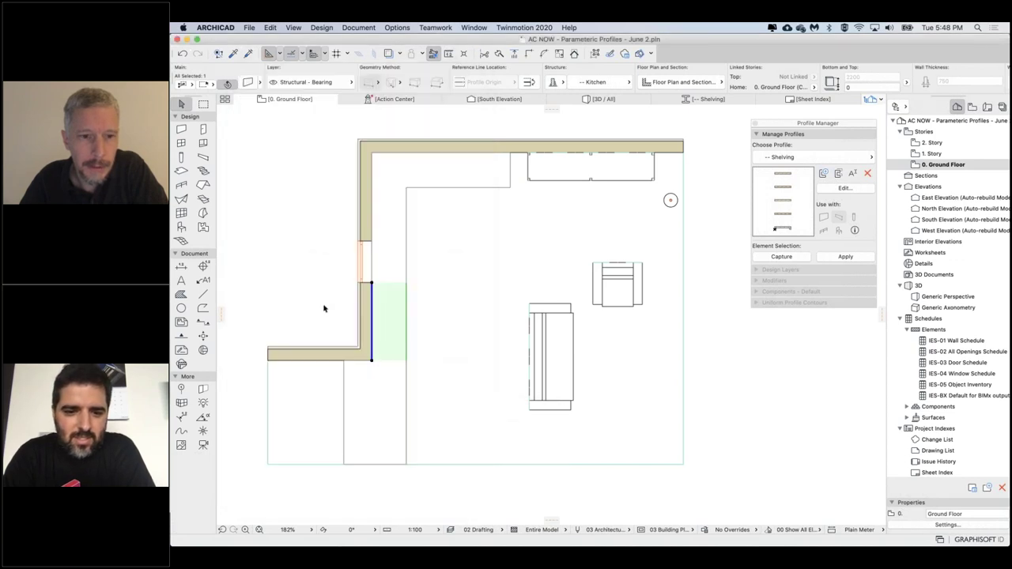
{"action": "left_click", "coordinate": [325, 309]}
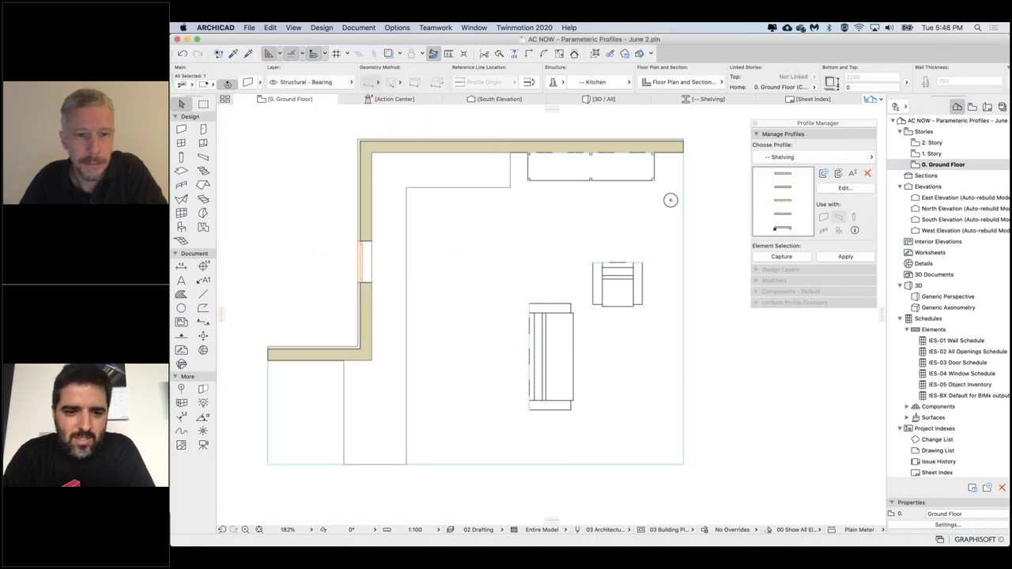
- Examine the kitchen counter wall's Show Projection and Show on Stories options in its floor plan settings, keeping the current choices
{"action": "left_click", "coordinate": [380, 316]}
{"action": "key", "text": "super+t"}
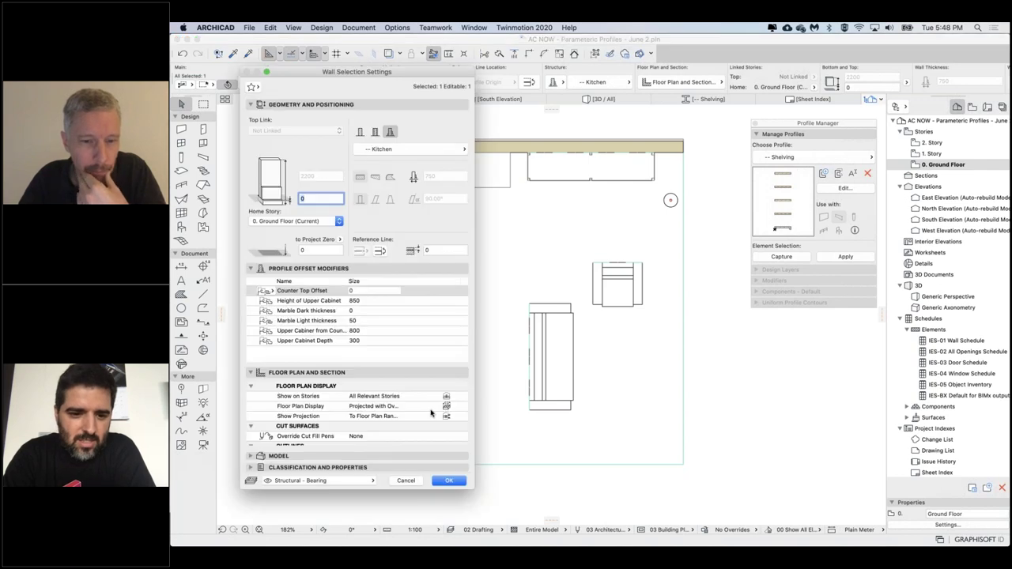
{"action": "scroll", "coordinate": [431, 412], "scroll_direction": "down", "scroll_amount": 1}
{"action": "left_click", "coordinate": [427, 411]}
{"action": "left_click", "coordinate": [428, 392]}
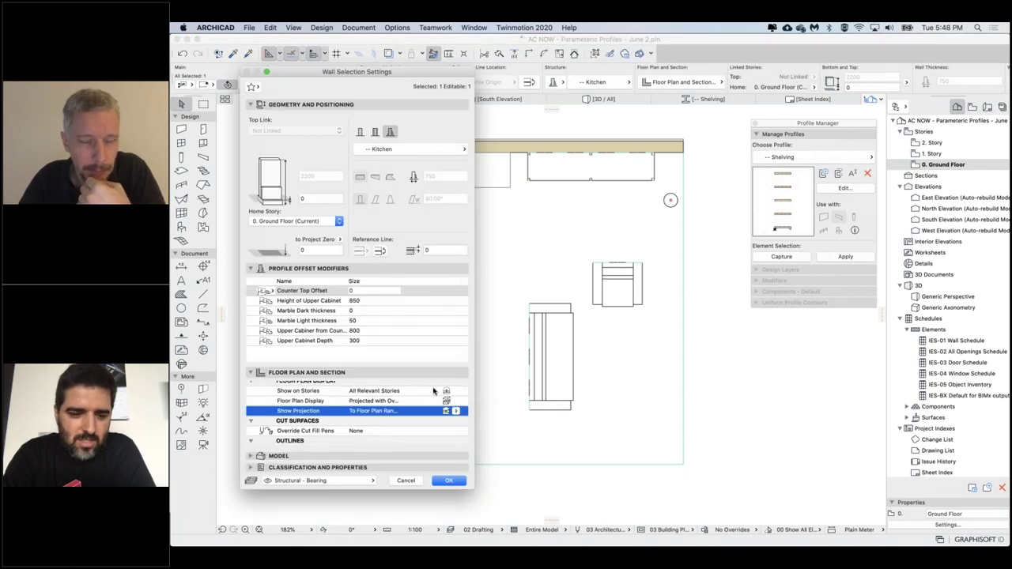
{"action": "left_click", "coordinate": [433, 392]}
{"action": "left_click", "coordinate": [412, 404]}
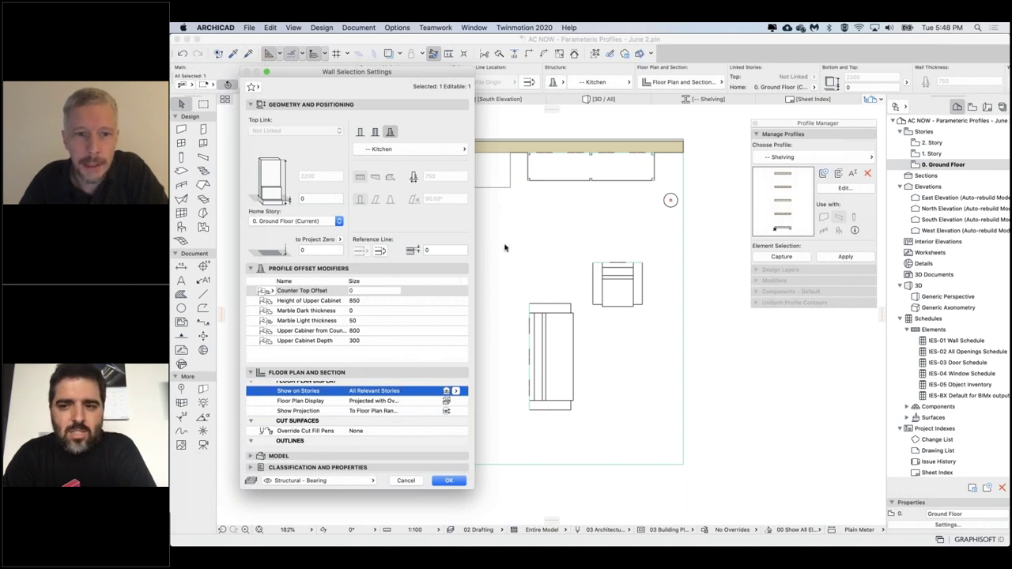
{"action": "scroll", "coordinate": [419, 405], "scroll_direction": "down", "scroll_amount": 5}
{"action": "scroll", "coordinate": [419, 404], "scroll_direction": "up", "scroll_amount": 6}
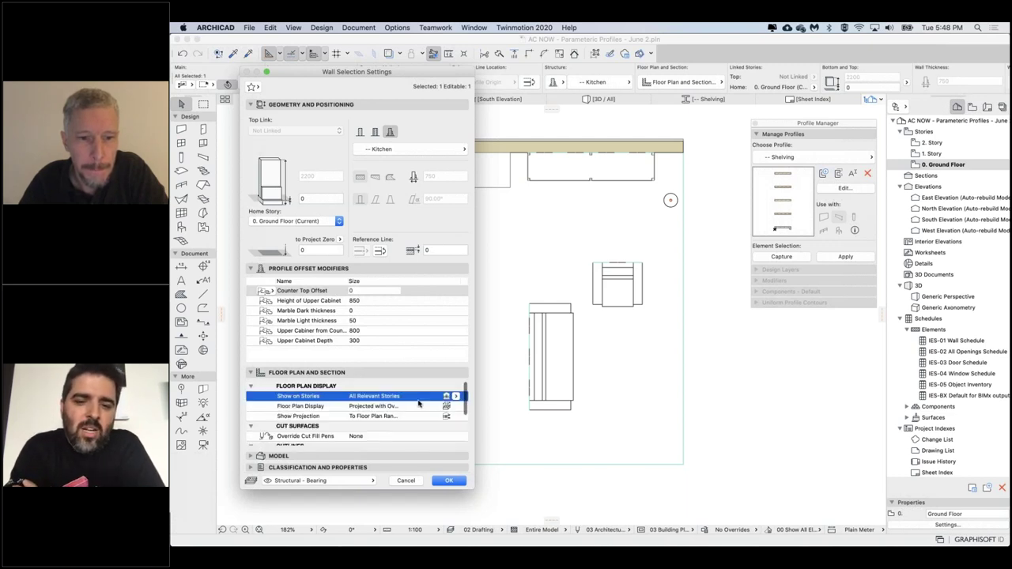
{"action": "left_click", "coordinate": [448, 481]}
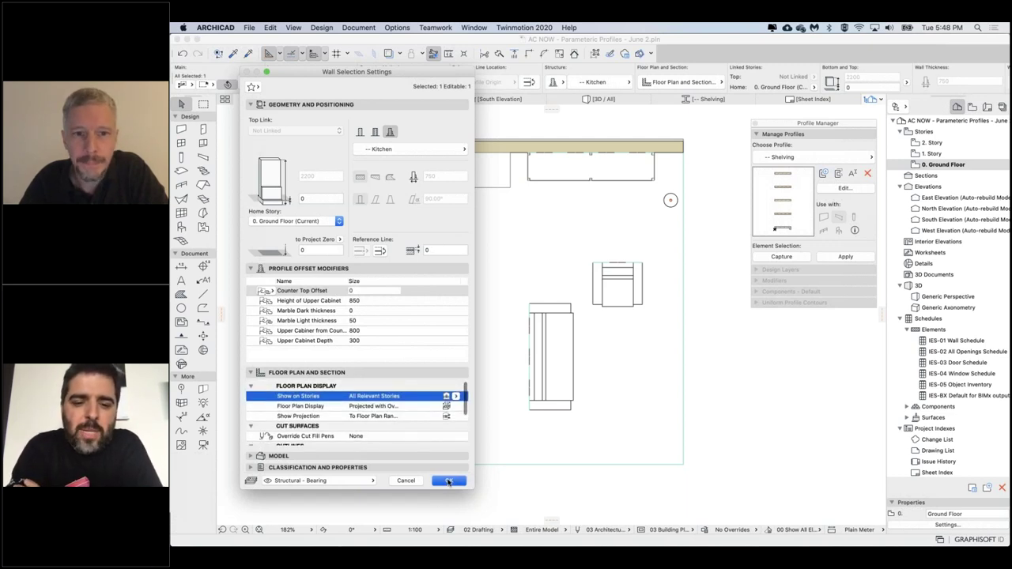
{"action": "left_click", "coordinate": [719, 346]}
{"action": "middle_click_drag", "start_coordinate": [727, 344], "coordinate": [719, 346]}
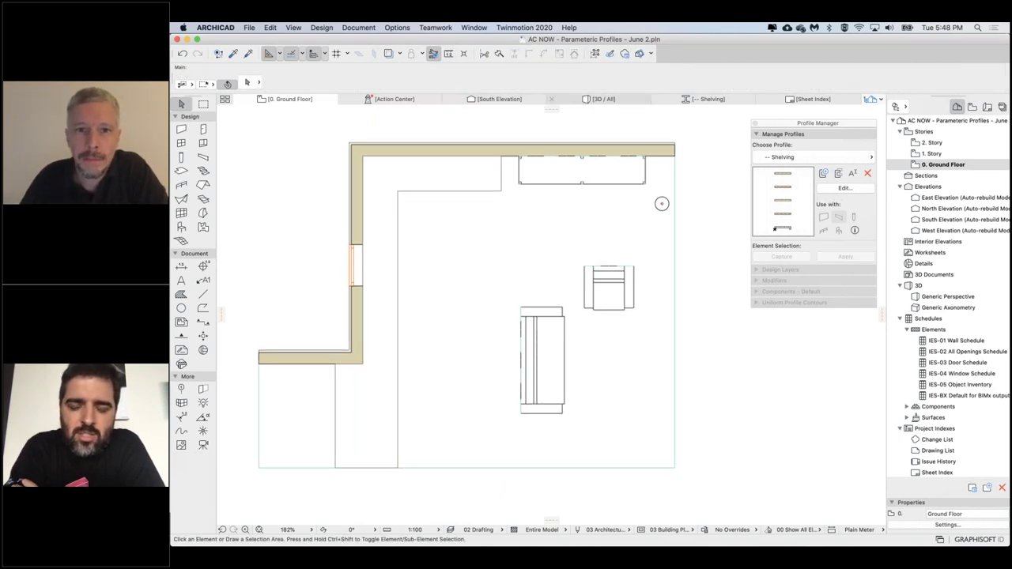
- Switch to the 3D view of the furnished room and shift the Profile Manager palette slightly
{"action": "left_click", "coordinate": [604, 99]}
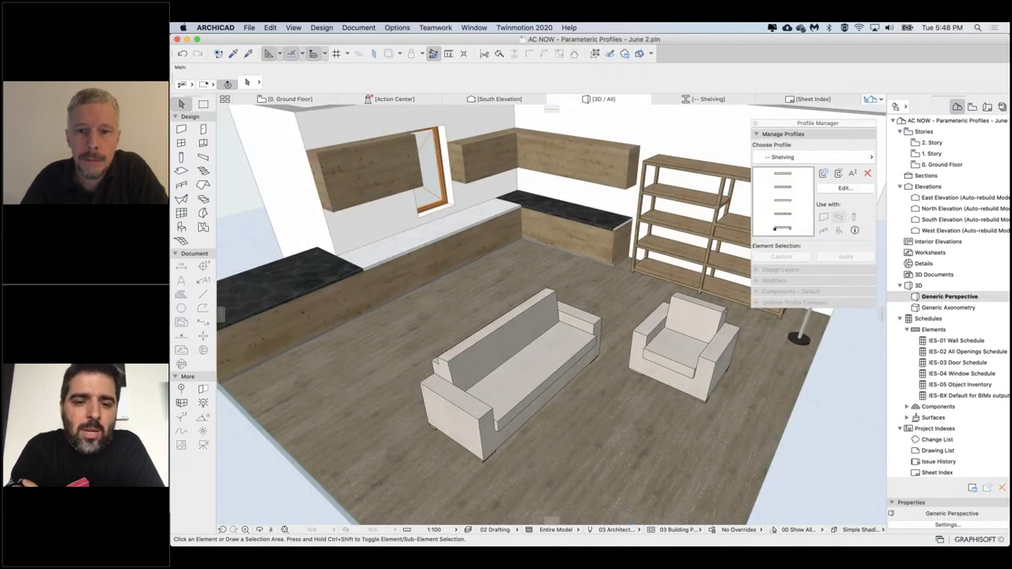
{"action": "middle_click_drag", "start_coordinate": [506, 340], "coordinate": [552, 347]}
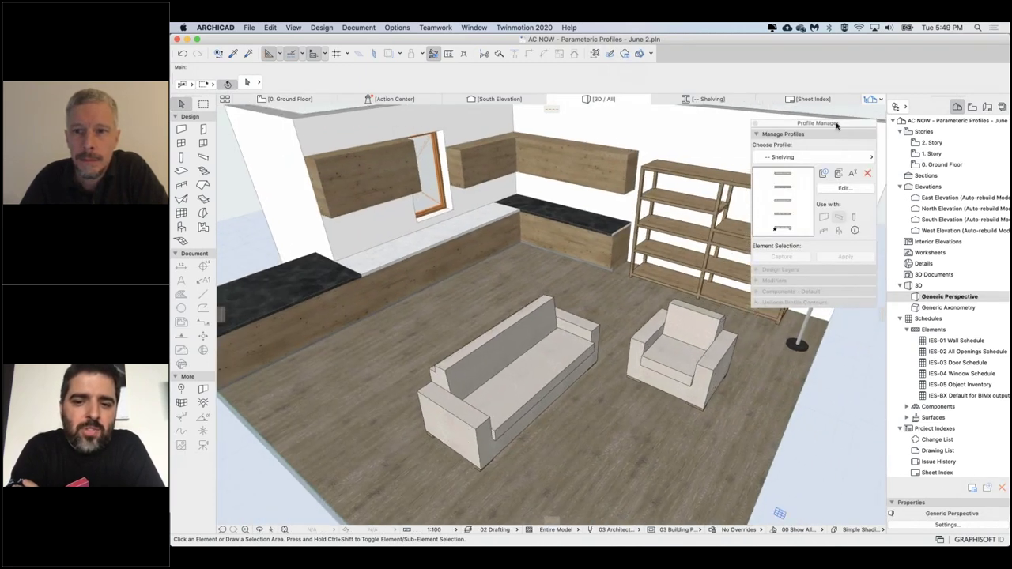
{"action": "left_click_drag", "start_coordinate": [837, 125], "coordinate": [840, 117]}
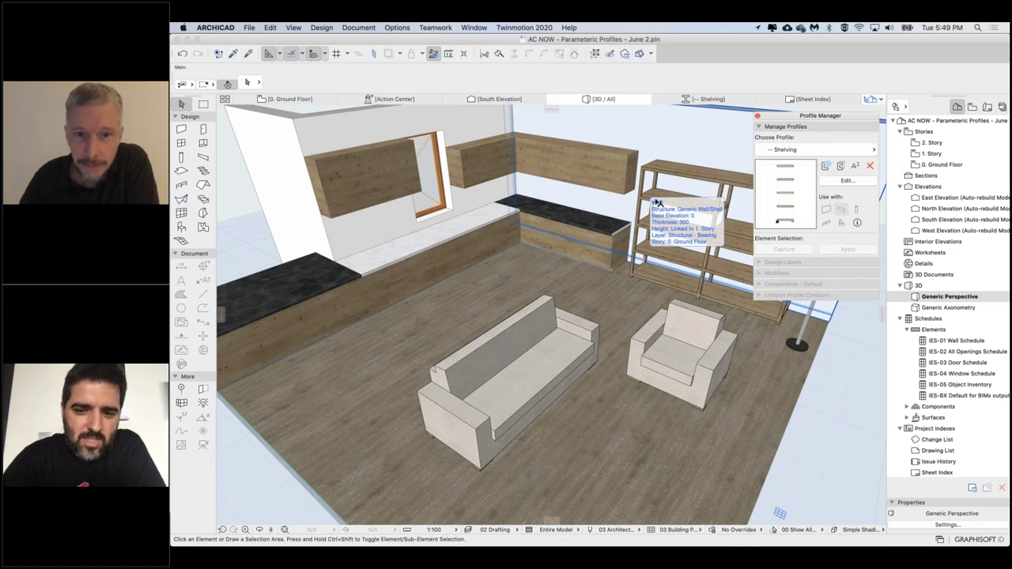
- Try curving the long sofa beam into an arc bulging toward its backrest, and undo the change
{"action": "left_click", "coordinate": [530, 372]}
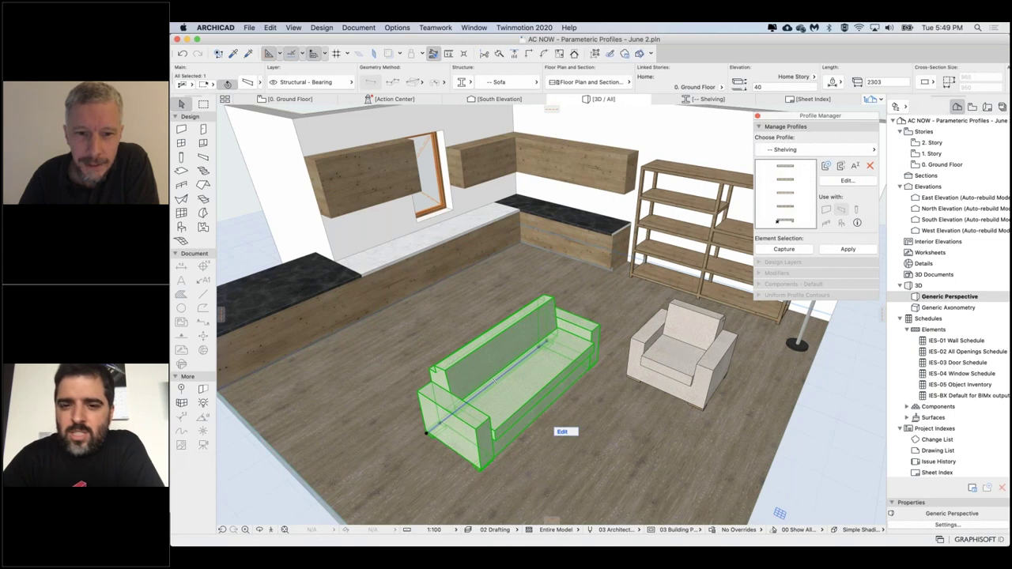
{"action": "left_click", "coordinate": [503, 376]}
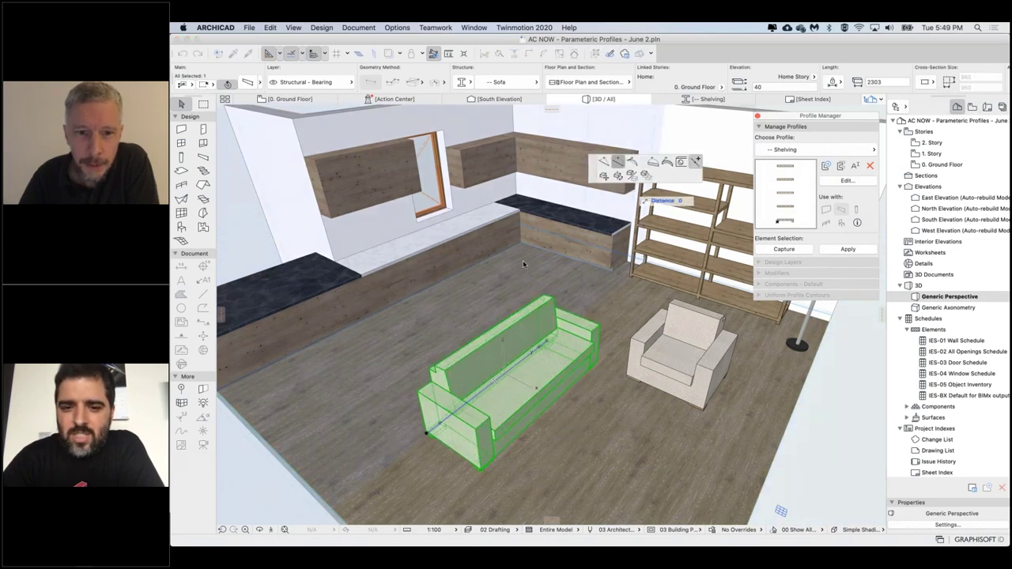
{"action": "left_click", "coordinate": [632, 161]}
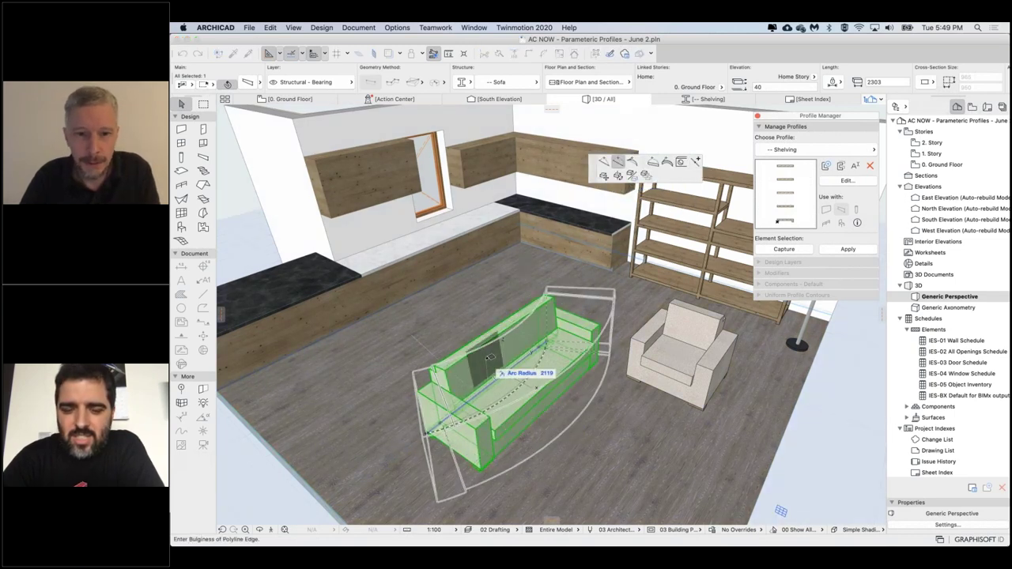
{"action": "middle_click_drag", "start_coordinate": [475, 373], "coordinate": [544, 437], "text": "shift"}
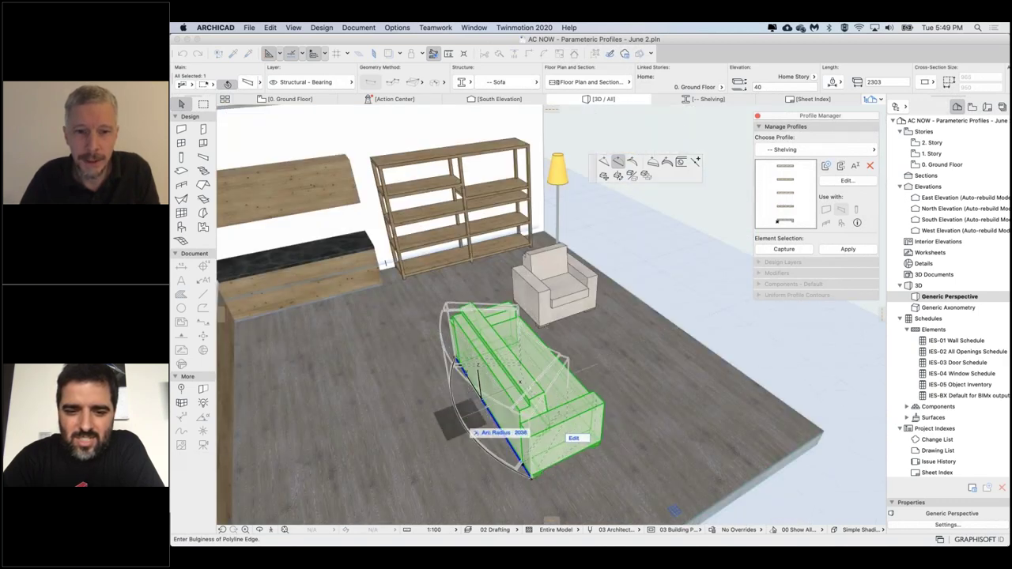
{"action": "left_click", "coordinate": [473, 433]}
{"action": "middle_click_drag", "start_coordinate": [534, 438], "coordinate": [536, 397], "text": "shift"}
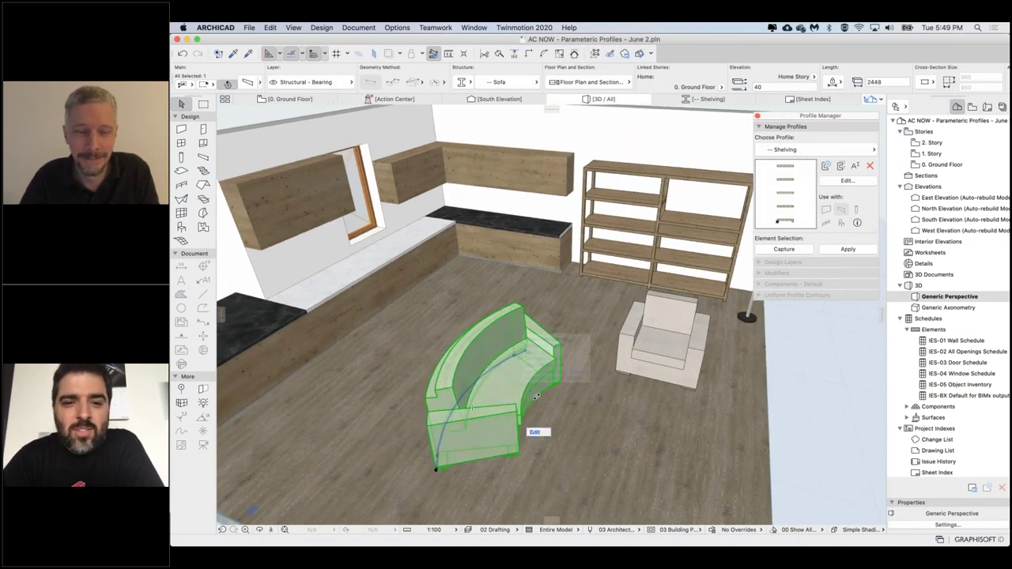
{"action": "scroll", "coordinate": [536, 397], "scroll_direction": "up", "scroll_amount": 5}
{"action": "scroll", "coordinate": [537, 397], "scroll_direction": "down", "scroll_amount": 3}
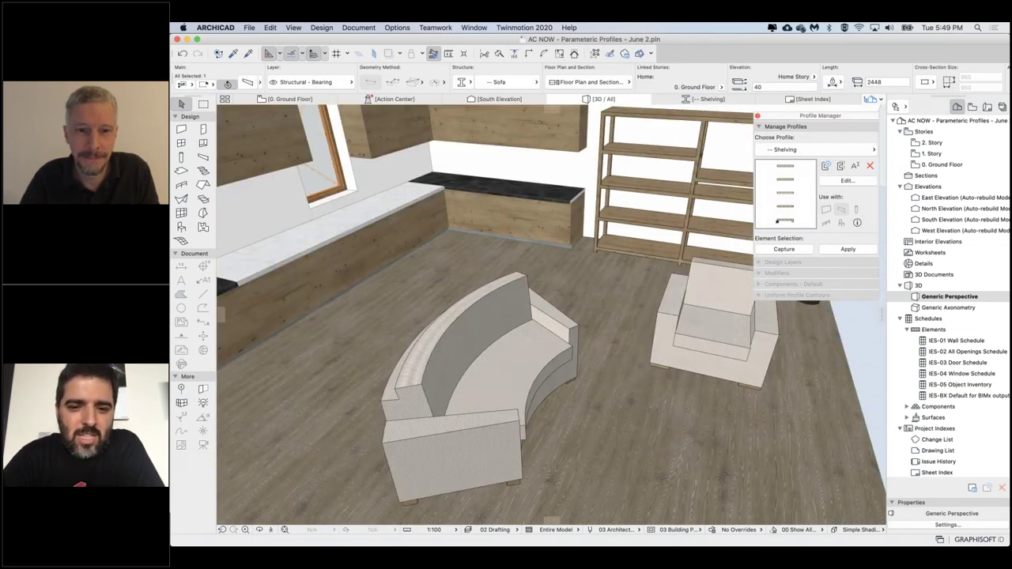
{"action": "key", "text": "super+z"}
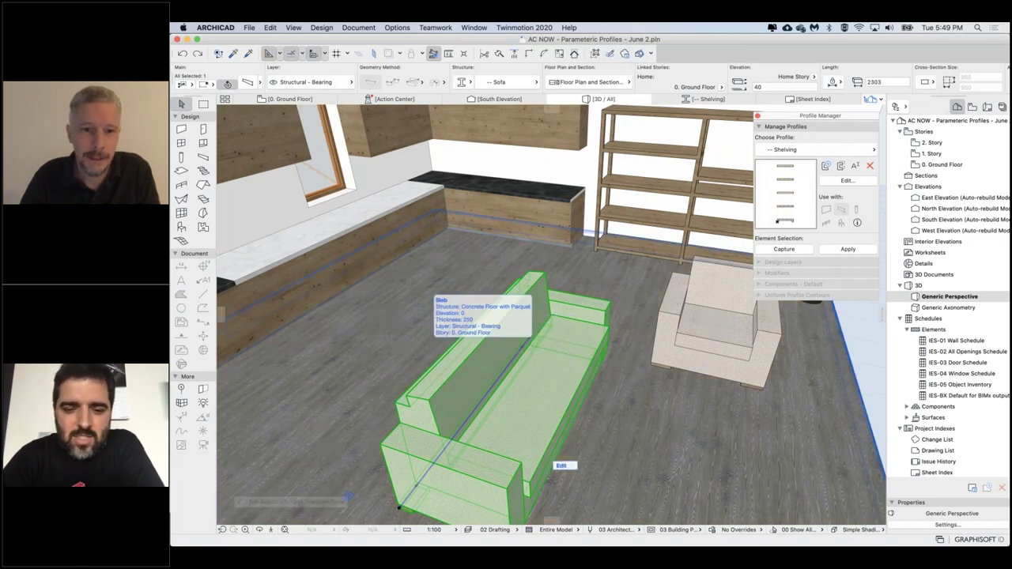
- Try curving the dark-topped kitchen counter at the open end into an arc bulging toward the room, and undo it
{"action": "scroll", "coordinate": [427, 288], "scroll_direction": "down", "scroll_amount": 5}
{"action": "middle_click_drag", "start_coordinate": [386, 348], "coordinate": [513, 404]}
{"action": "left_click", "coordinate": [484, 370]}
{"action": "key", "text": "super+z"}
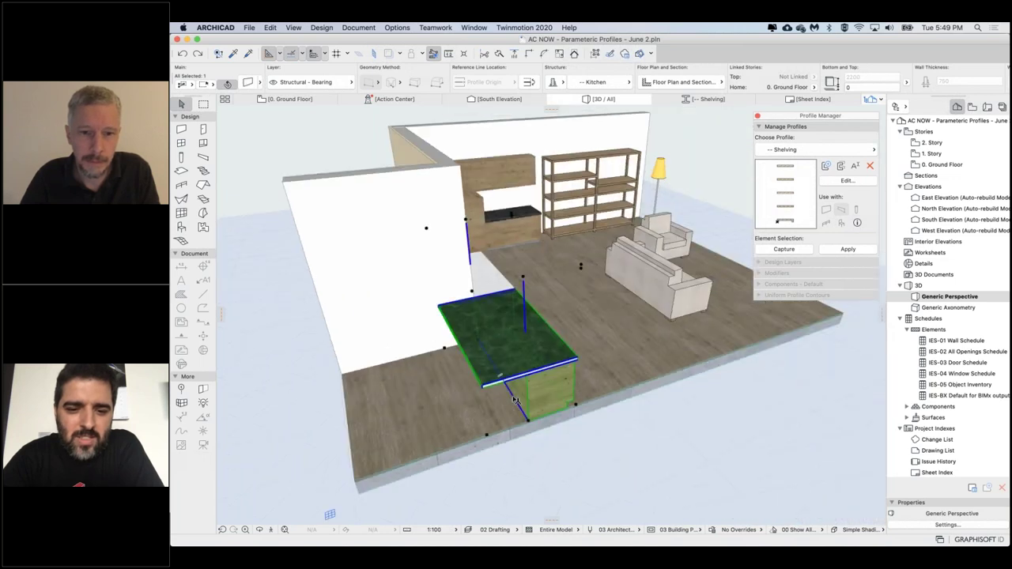
{"action": "left_click", "coordinate": [511, 393]}
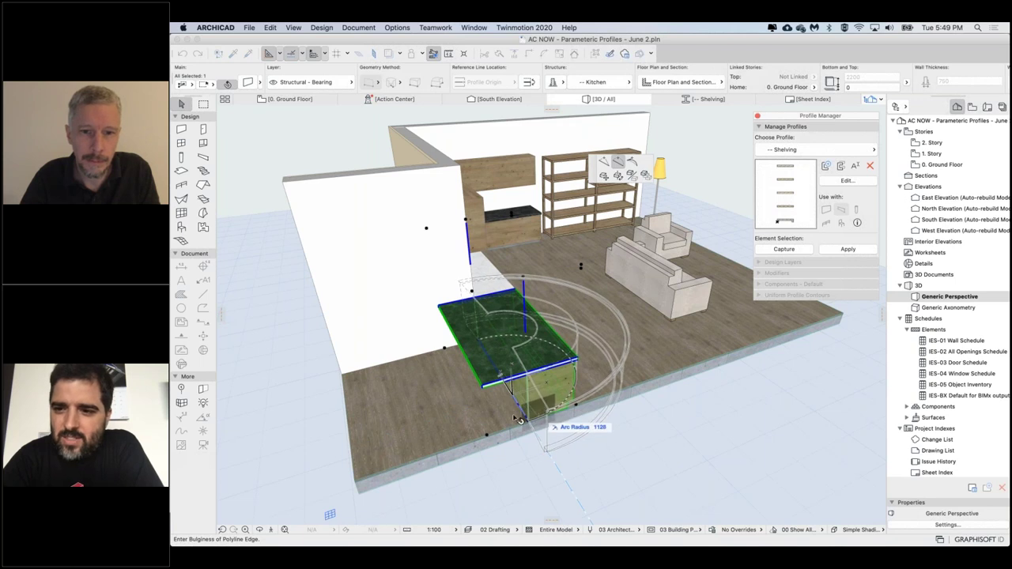
{"action": "key", "text": "Escape"}
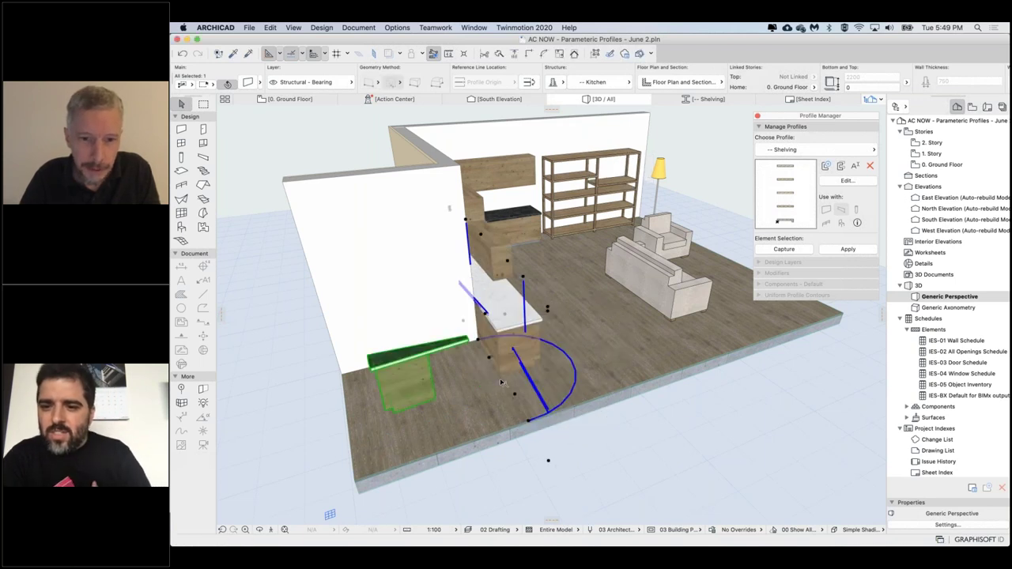
{"action": "key", "text": "super+z"}
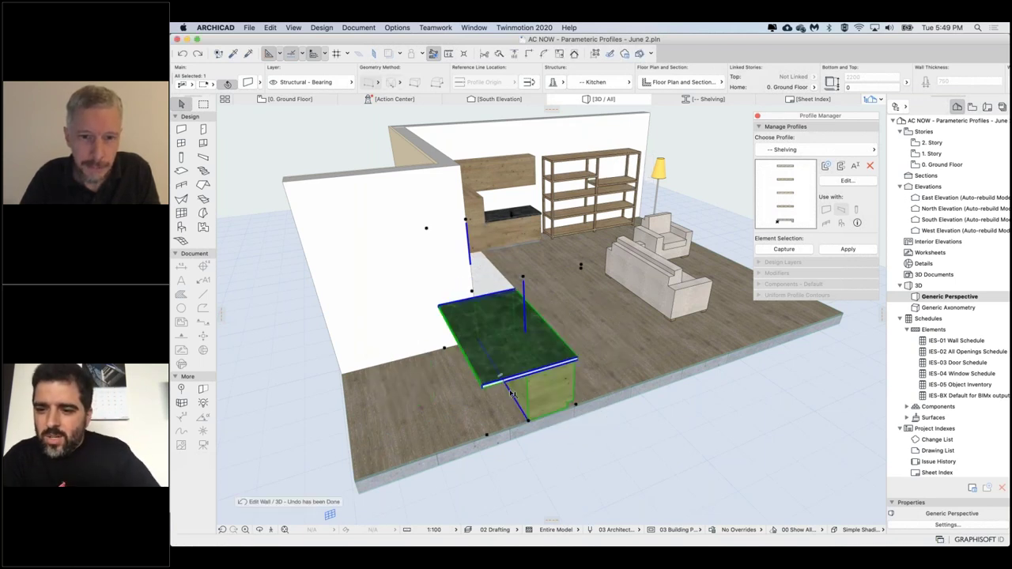
- Try curving the same kitchen counter into an arc bulging away from the room, undo it and clear the selection
{"action": "left_click", "coordinate": [499, 388]}
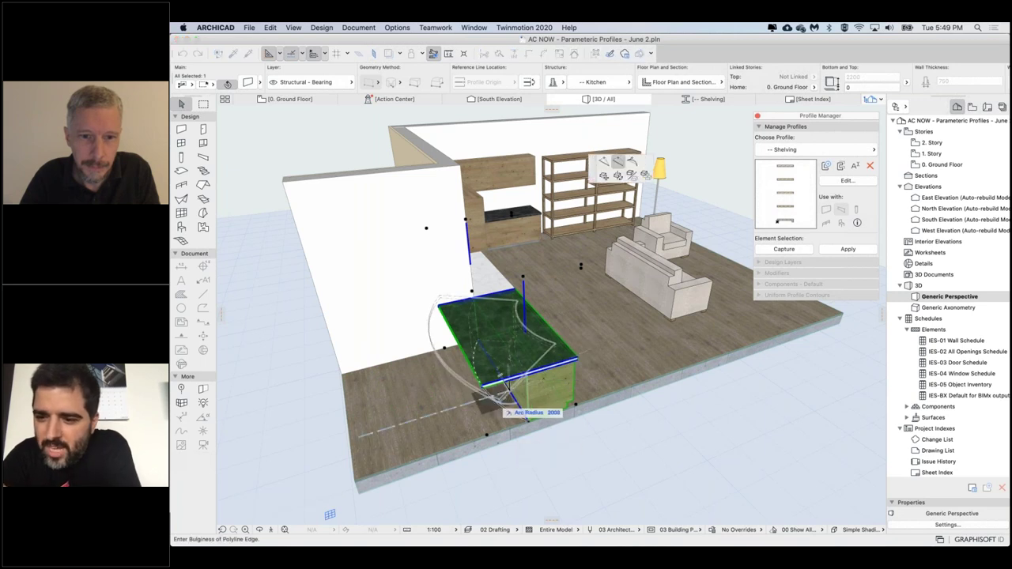
{"action": "left_click", "coordinate": [497, 403]}
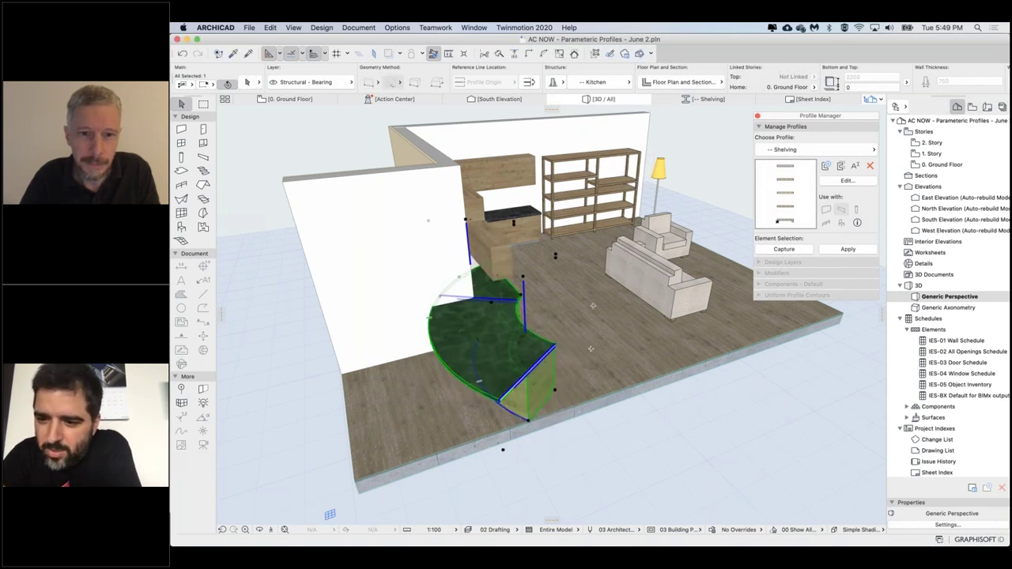
{"action": "middle_click_drag", "start_coordinate": [506, 396], "coordinate": [395, 395], "text": "shift"}
{"action": "key", "text": "super+z"}
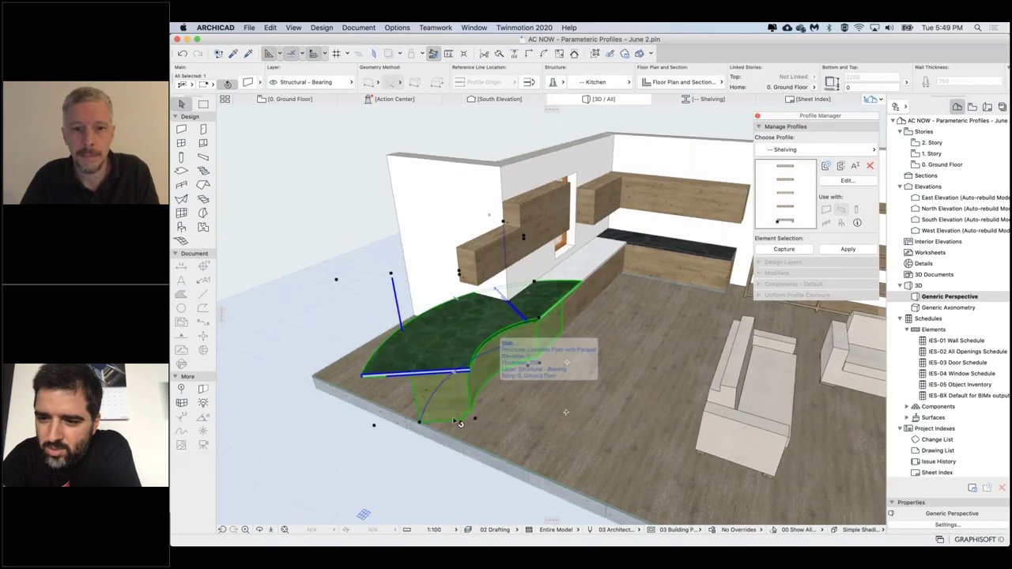
{"action": "key", "text": "Escape"}
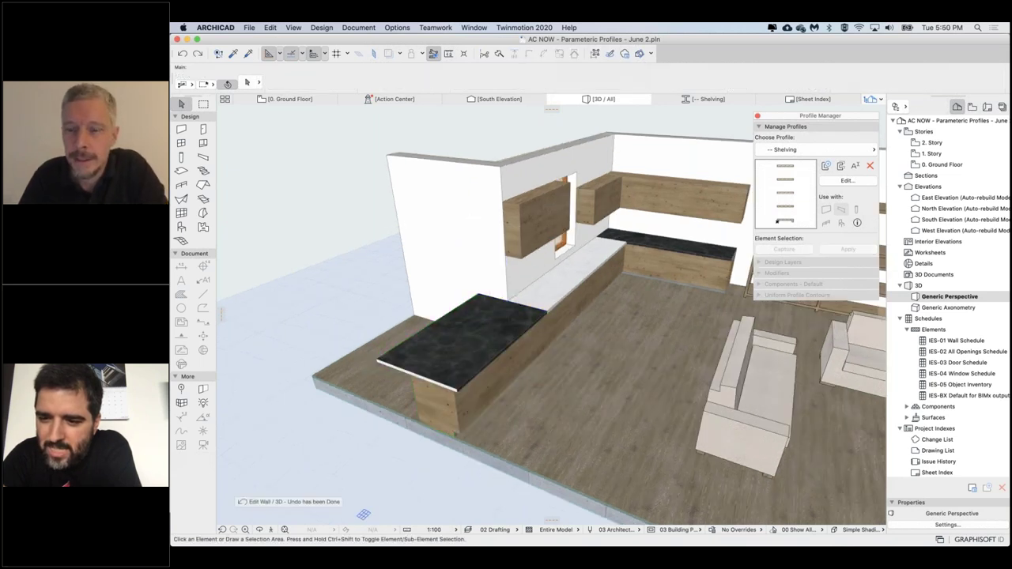
- Return to the Ground Floor plan and draw a rectangular slab outside the room, beyond its open side near the sofa
{"action": "middle_click_drag", "start_coordinate": [675, 259], "coordinate": [566, 264]}
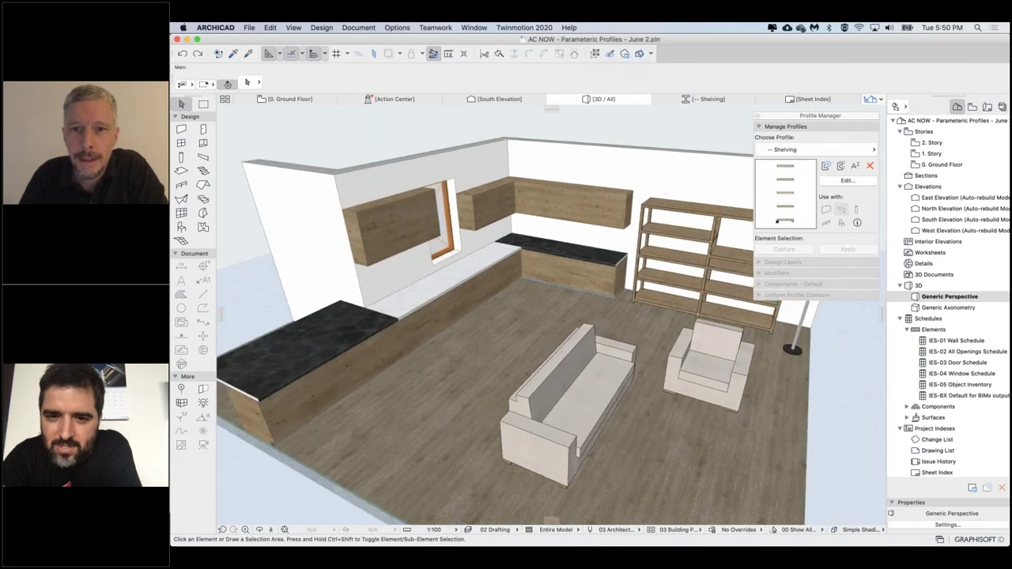
{"action": "left_click", "coordinate": [300, 100]}
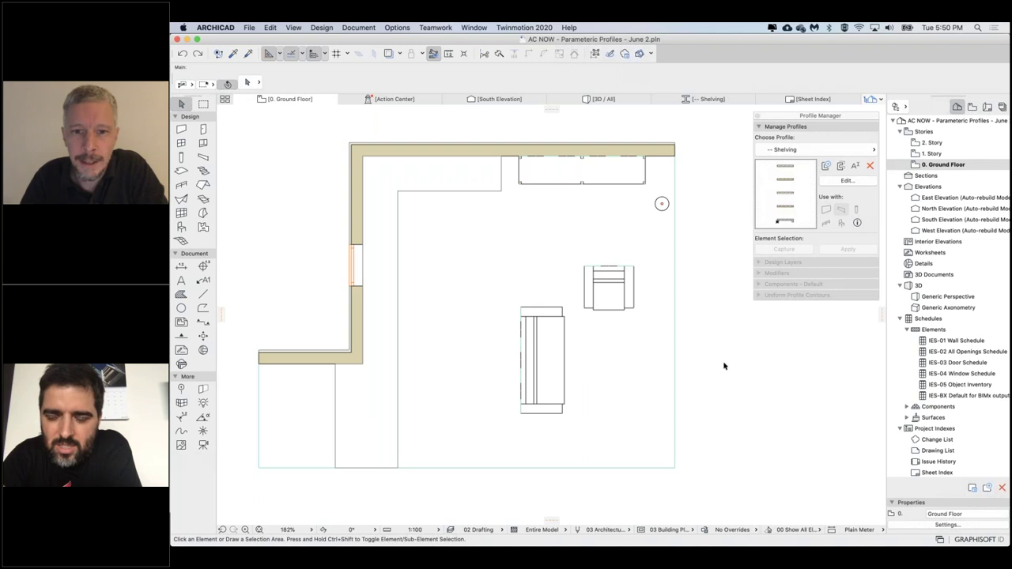
{"action": "scroll", "coordinate": [723, 366], "scroll_direction": "right", "scroll_amount": 5}
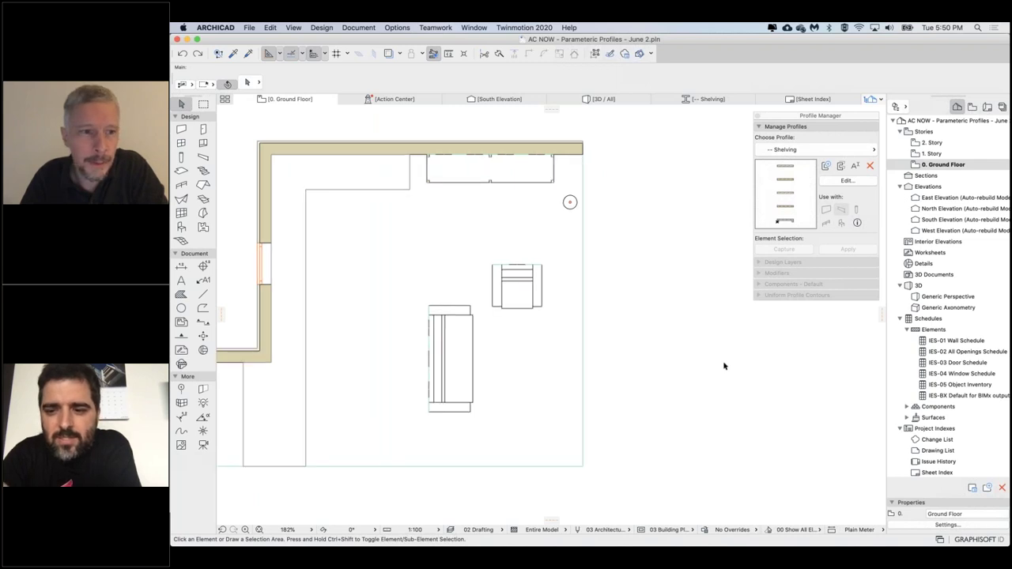
{"action": "left_click", "coordinate": [181, 170]}
{"action": "left_click", "coordinate": [645, 360]}
{"action": "left_click", "coordinate": [716, 424]}
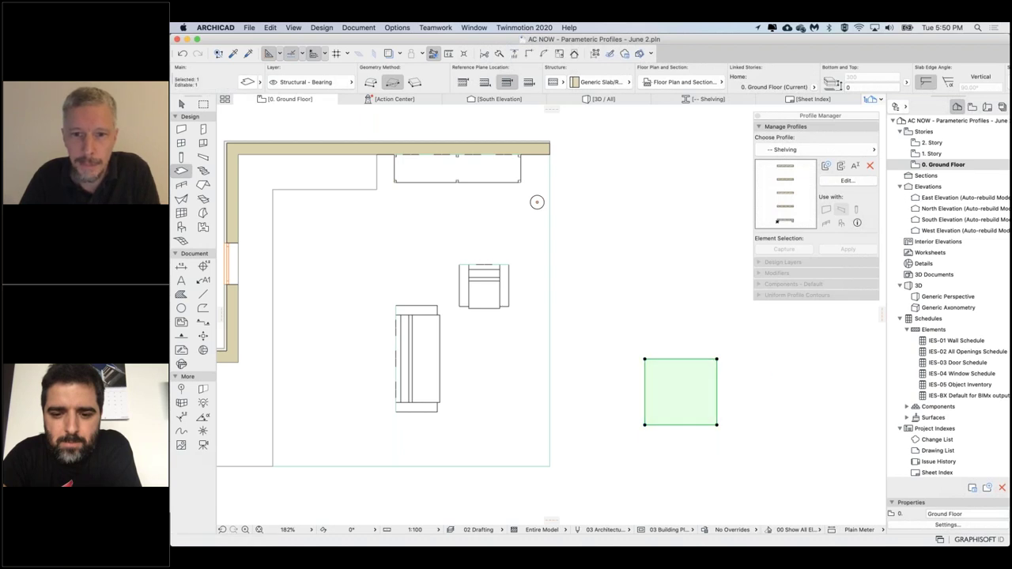
- Fillet the slab's upper corner farthest from the room with a 500 radius
{"action": "left_click", "coordinate": [716, 360]}
{"action": "left_click", "coordinate": [616, 164]}
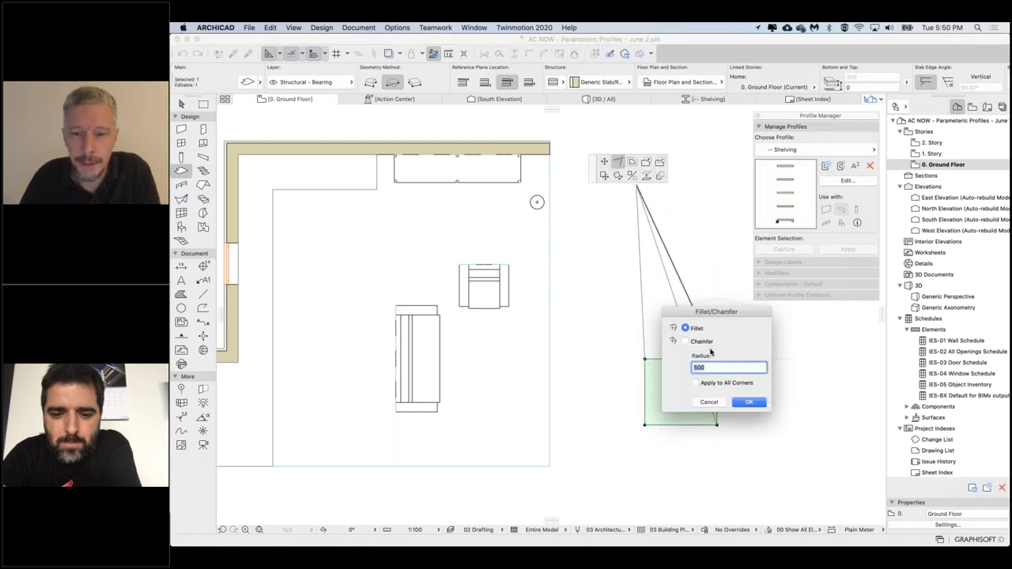
{"action": "left_click", "coordinate": [747, 402]}
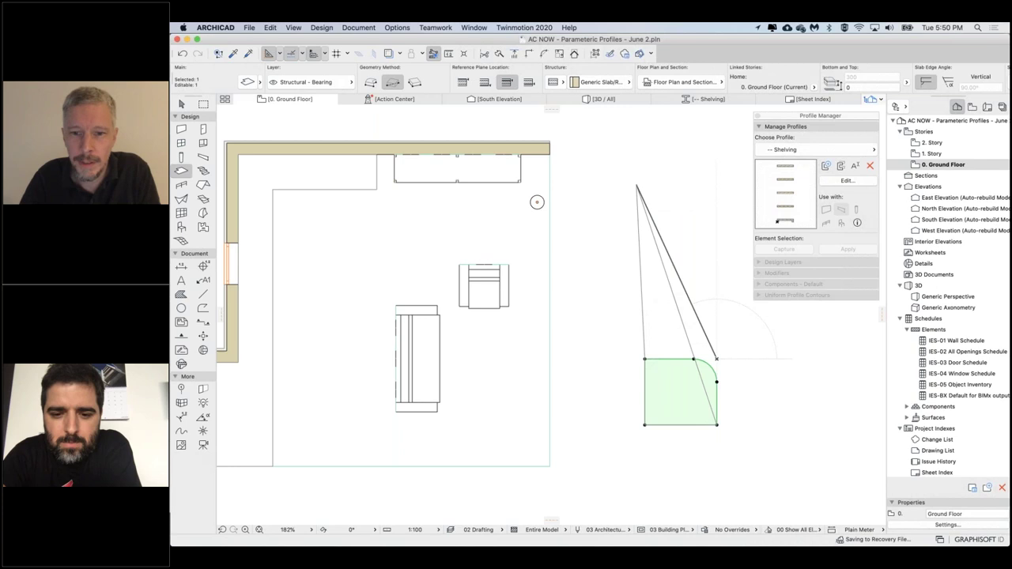
- Try offsetting the slab's upper straight edge outward by about 487 and back inward by about 240
{"action": "scroll", "coordinate": [709, 365], "scroll_direction": "up", "scroll_amount": 5}
{"action": "left_click", "coordinate": [656, 354]}
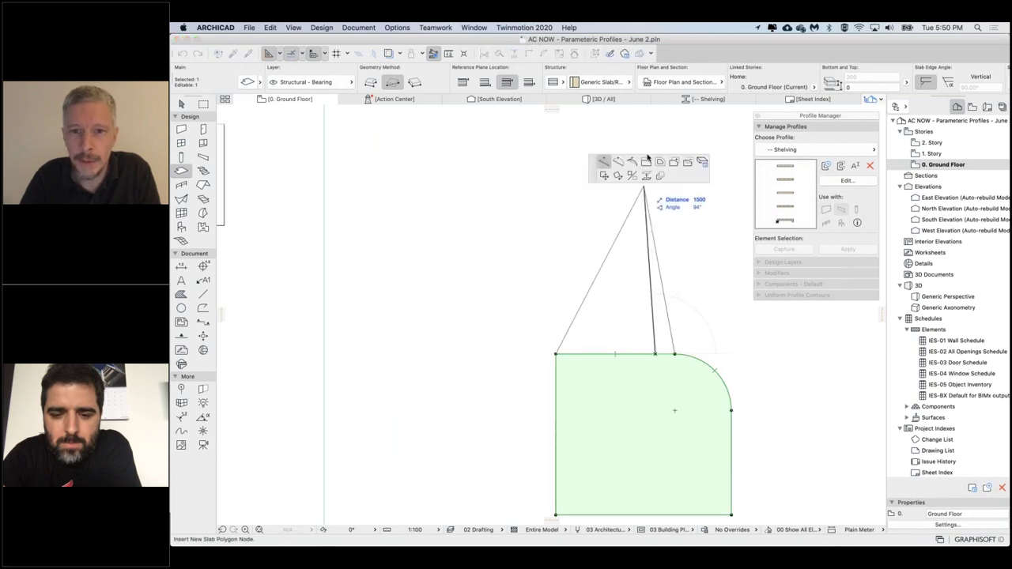
{"action": "left_click", "coordinate": [646, 162]}
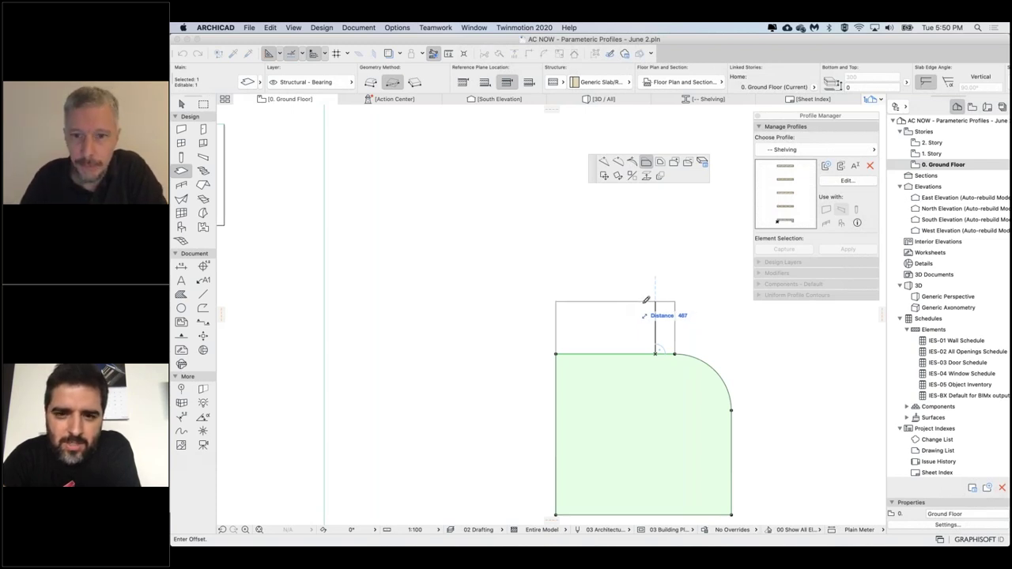
{"action": "left_click", "coordinate": [647, 301]}
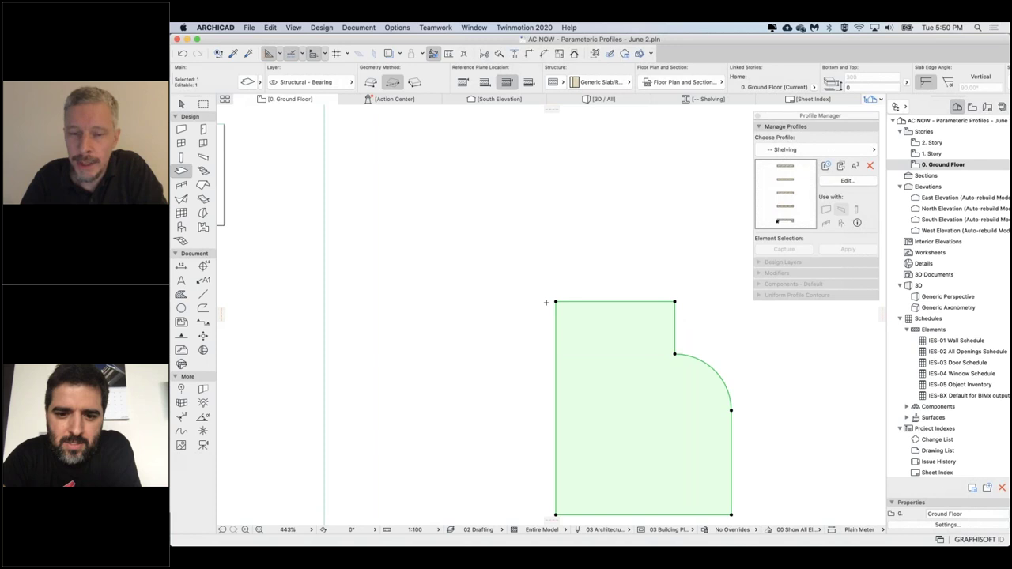
{"action": "left_click", "coordinate": [588, 301]}
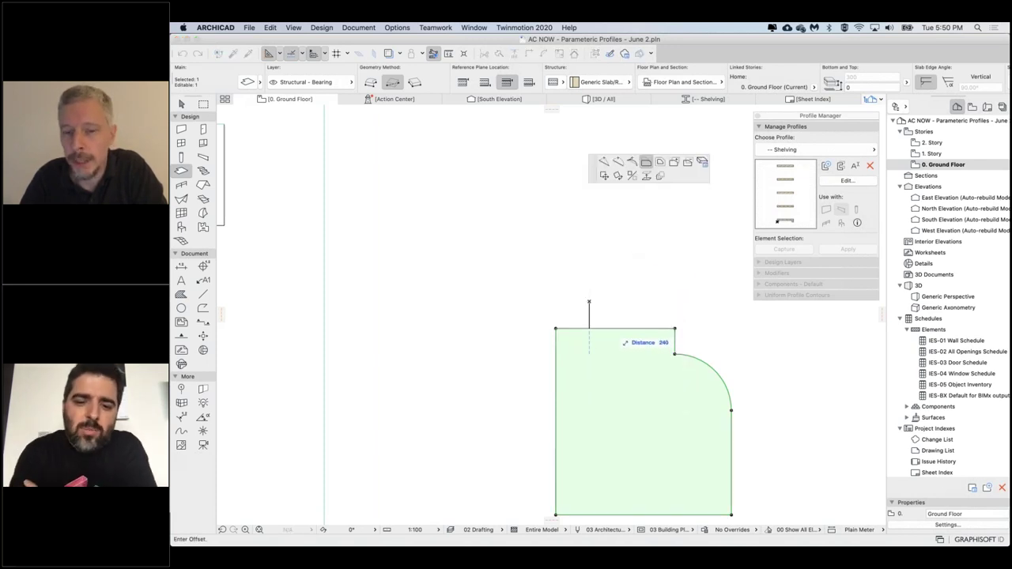
{"action": "left_click", "coordinate": [684, 333]}
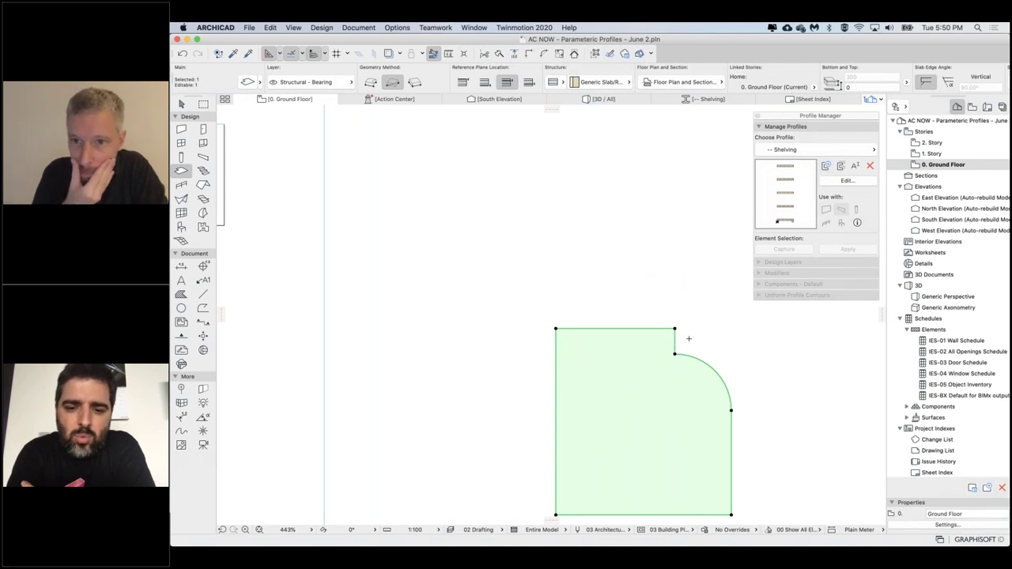
- Offset the slab's upper edge back flush with the start of the rounded corner and clear the selection
{"action": "middle_click_drag", "start_coordinate": [689, 340], "coordinate": [658, 329]}
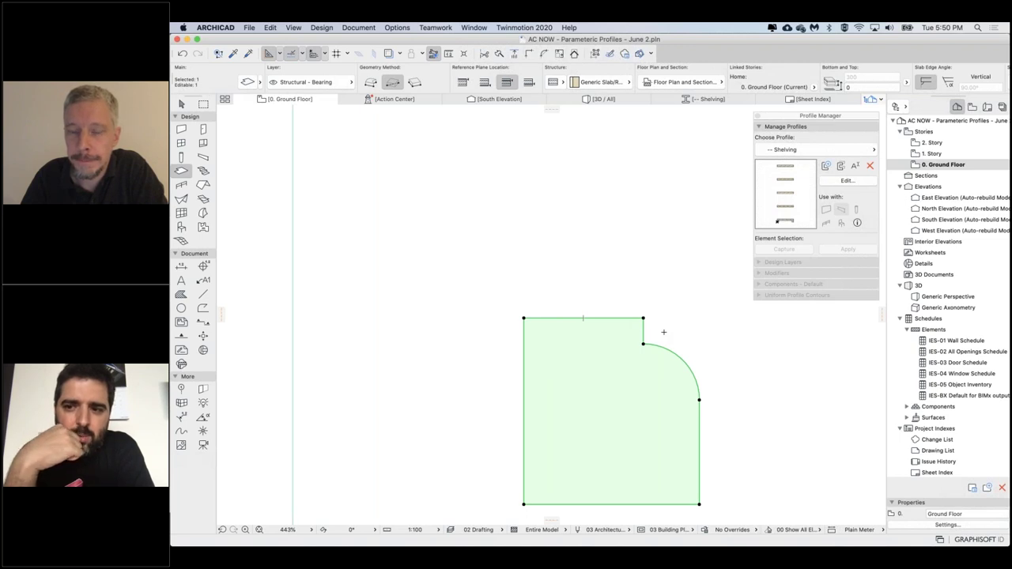
{"action": "scroll", "coordinate": [663, 332], "scroll_direction": "down", "scroll_amount": 1}
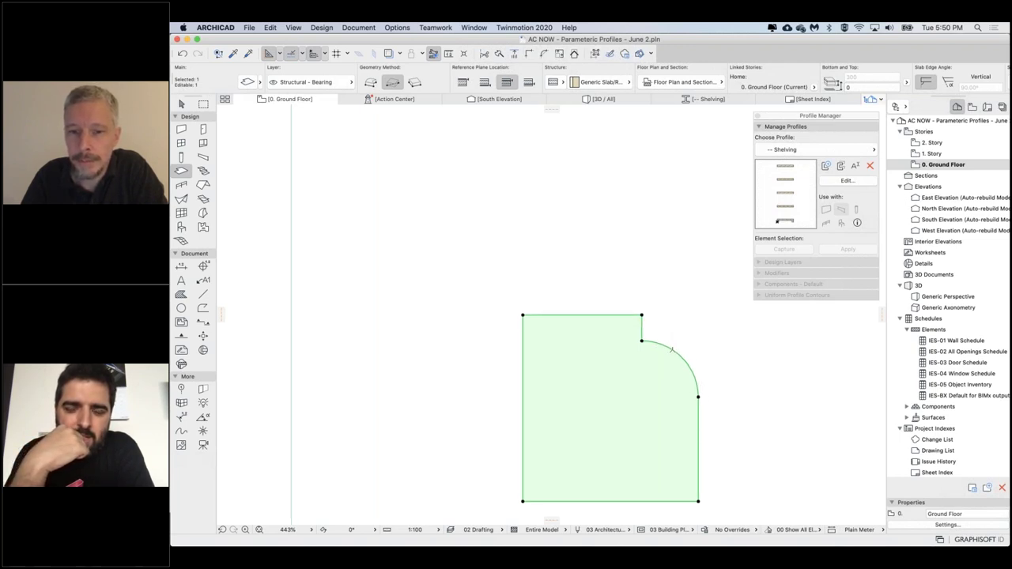
{"action": "scroll", "coordinate": [673, 313], "scroll_direction": "down", "scroll_amount": 1}
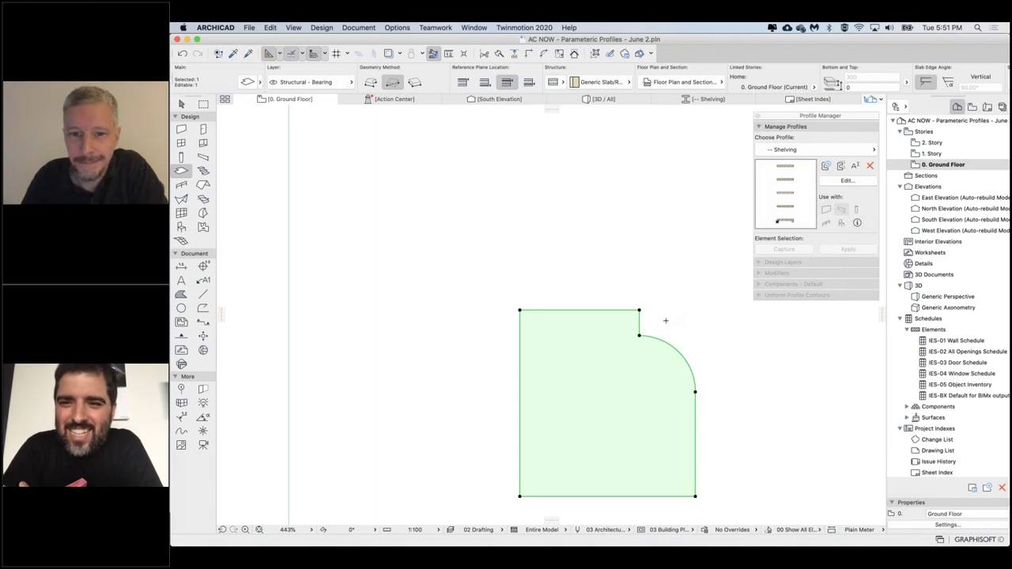
{"action": "left_click", "coordinate": [580, 310]}
{"action": "left_click", "coordinate": [639, 336]}
{"action": "key", "text": "Escape"}
{"action": "scroll", "coordinate": [630, 295], "scroll_direction": "down", "scroll_amount": 1}
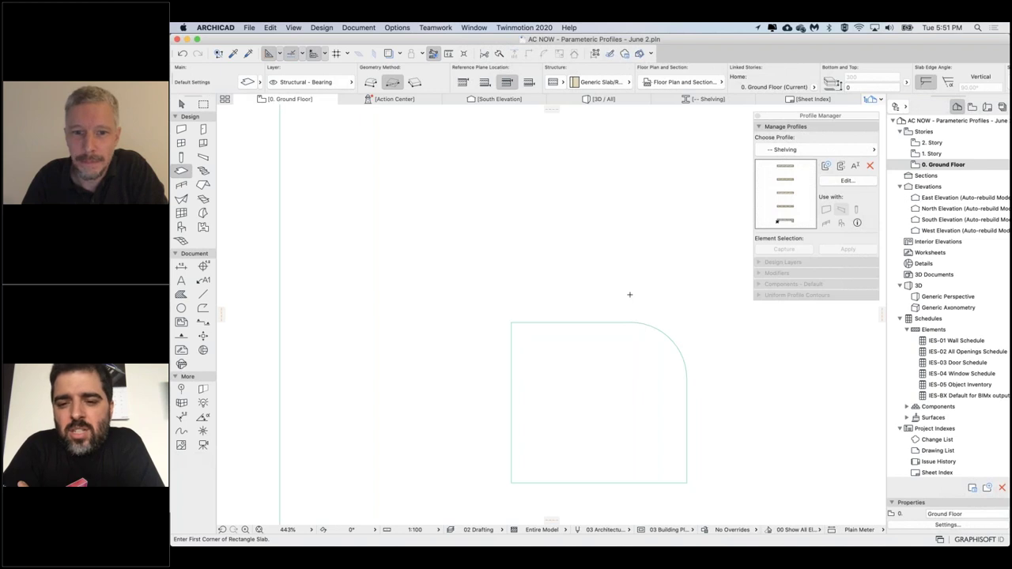
- Switch to the 3D perspective view of the furnished room
{"action": "scroll", "coordinate": [630, 294], "scroll_direction": "down", "scroll_amount": 5}
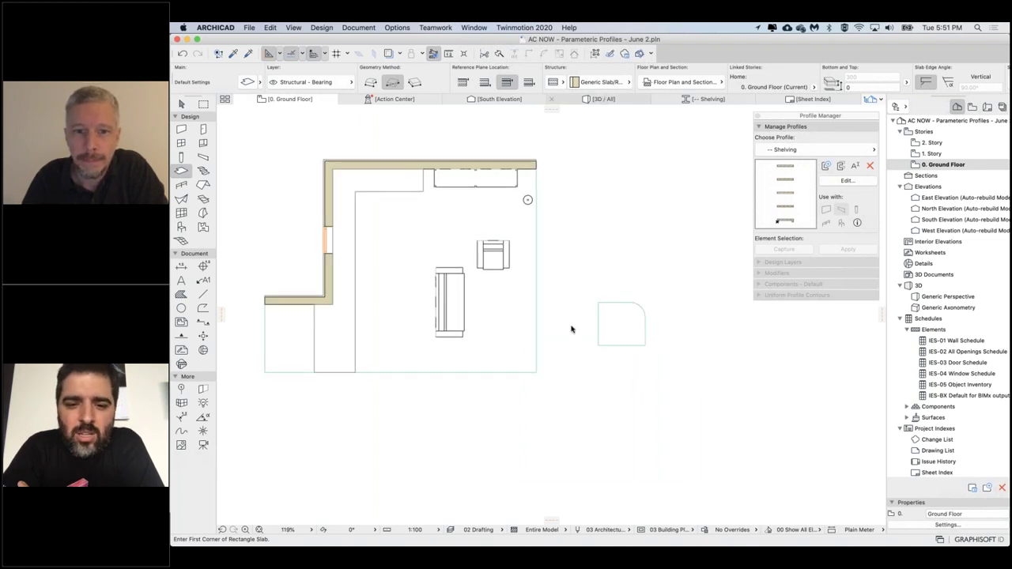
{"action": "key", "text": "F3"}
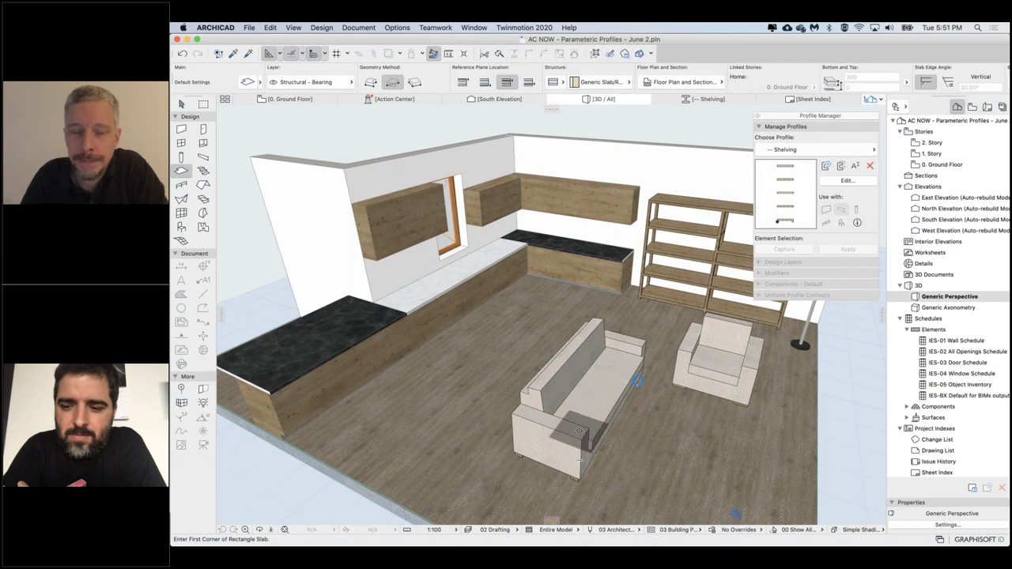
{"action": "middle_click_drag", "start_coordinate": [580, 431], "coordinate": [568, 428], "text": "shift"}
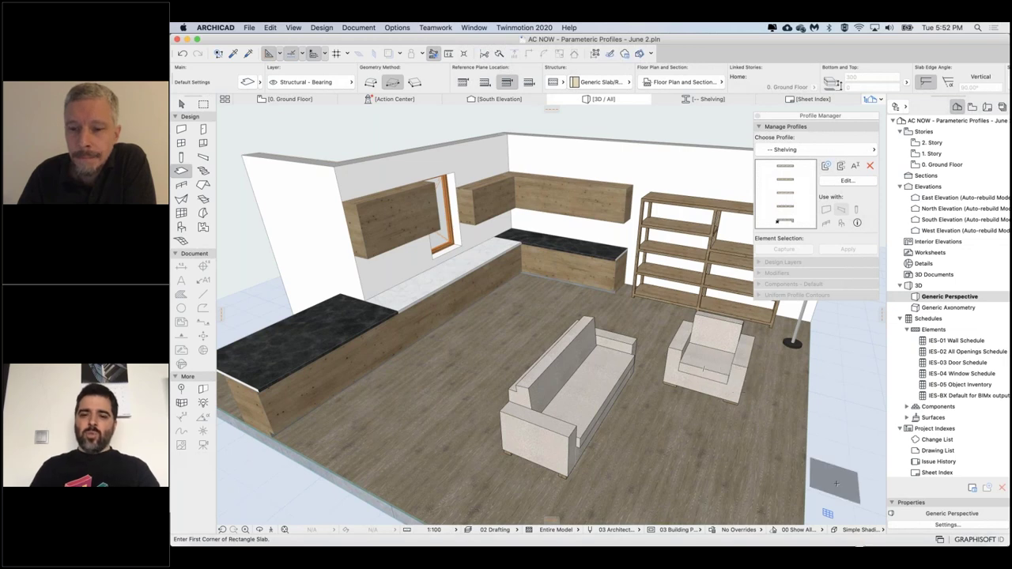
{"action": "mouse_move", "coordinate": [859, 547]}
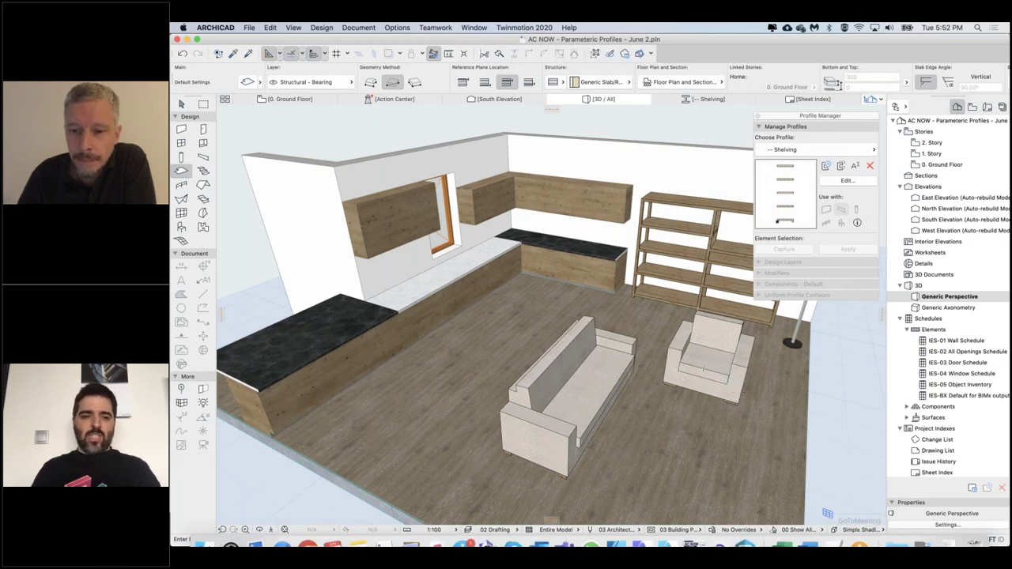
{"action": "left_click", "coordinate": [860, 532]}
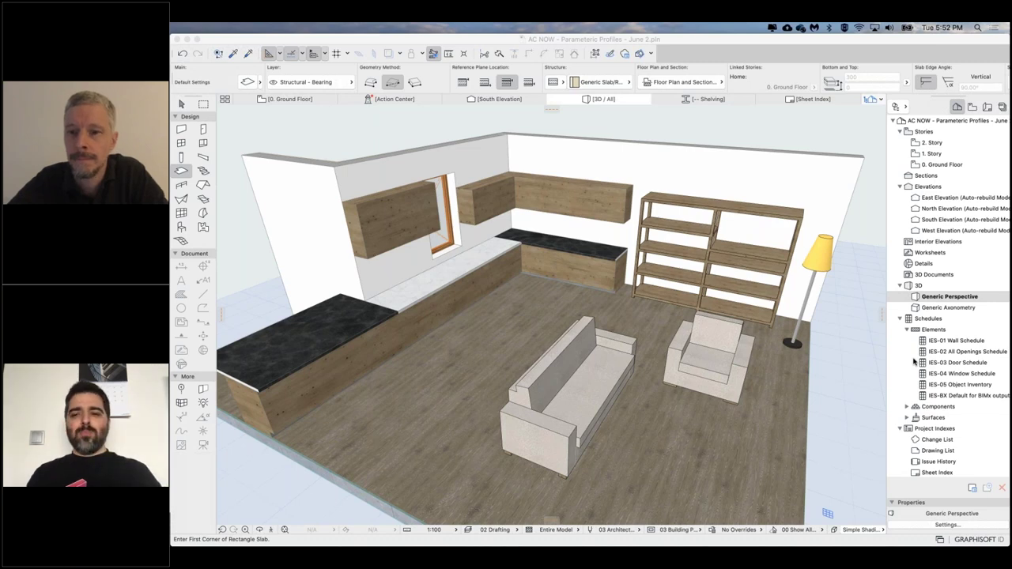
{"action": "left_click", "coordinate": [821, 403]}
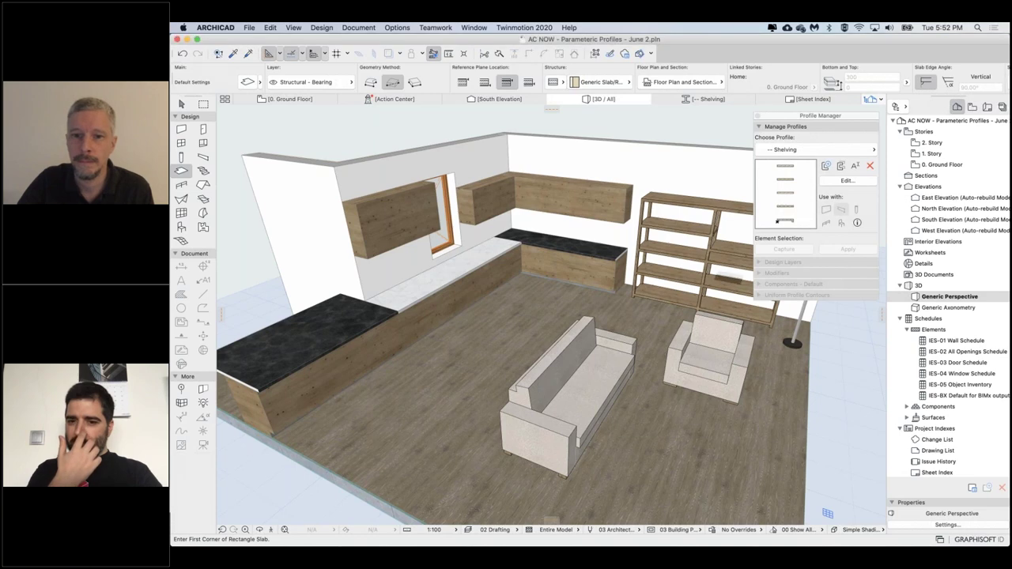
- Examine the wooden shelving unit up close in 3D, selecting it as a single element and clearing the selection
{"action": "middle_click_drag", "start_coordinate": [740, 278], "coordinate": [689, 322]}
{"action": "scroll", "coordinate": [690, 322], "scroll_direction": "up", "scroll_amount": 5}
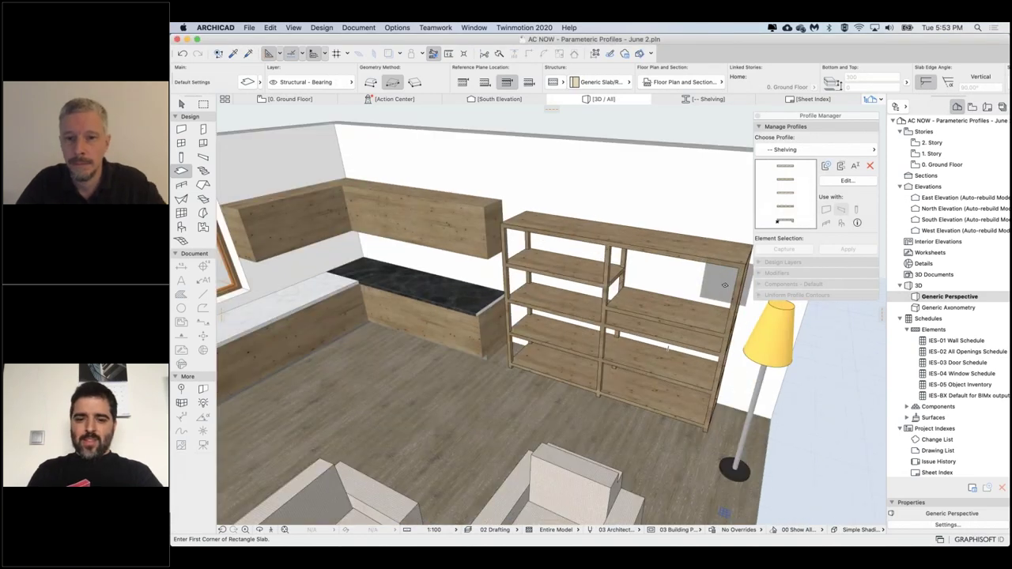
{"action": "scroll", "coordinate": [609, 316], "scroll_direction": "up", "scroll_amount": 3}
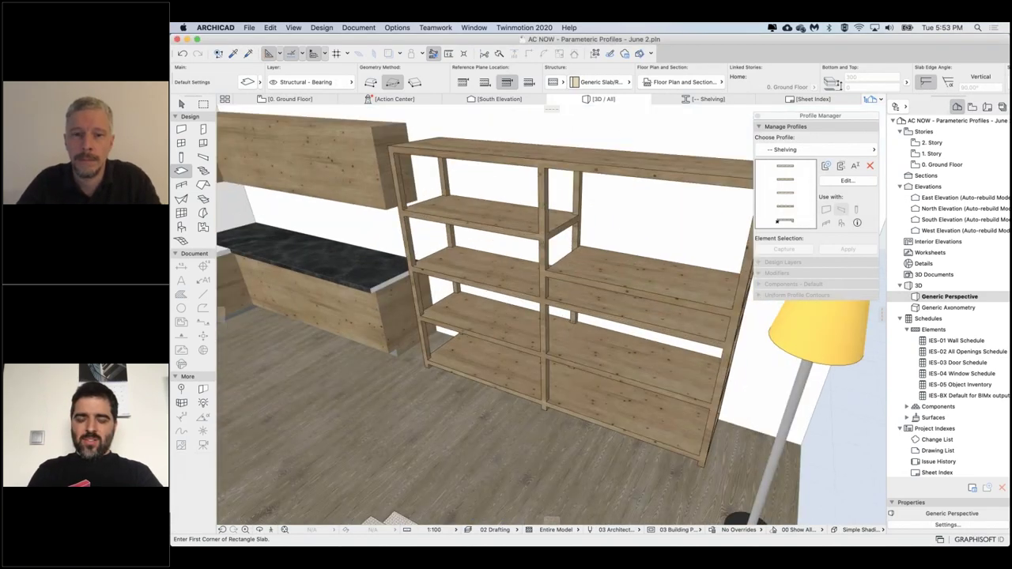
{"action": "middle_click_drag", "start_coordinate": [609, 316], "coordinate": [687, 313], "text": "shift"}
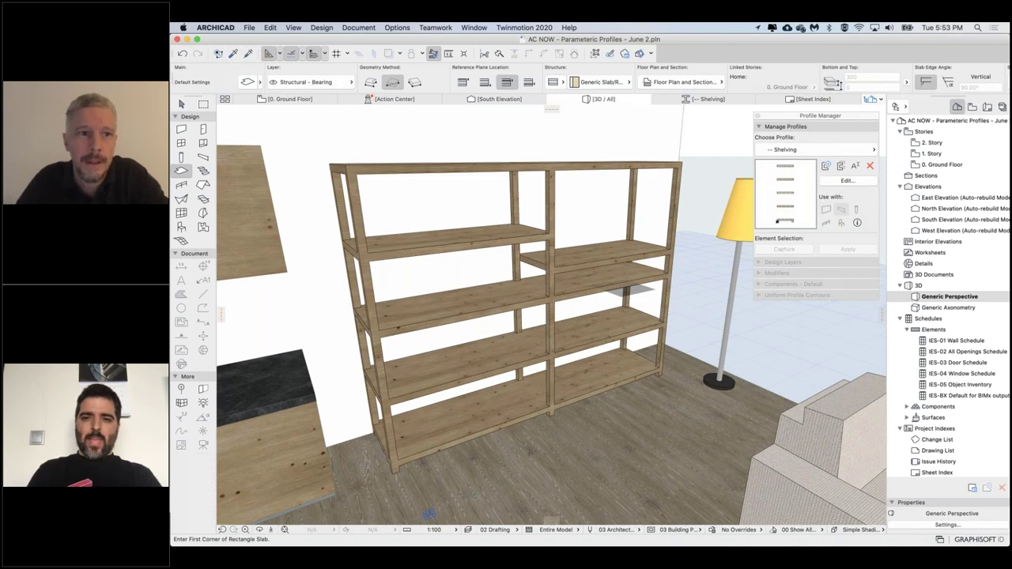
{"action": "left_click", "coordinate": [182, 104]}
{"action": "left_click", "coordinate": [589, 277]}
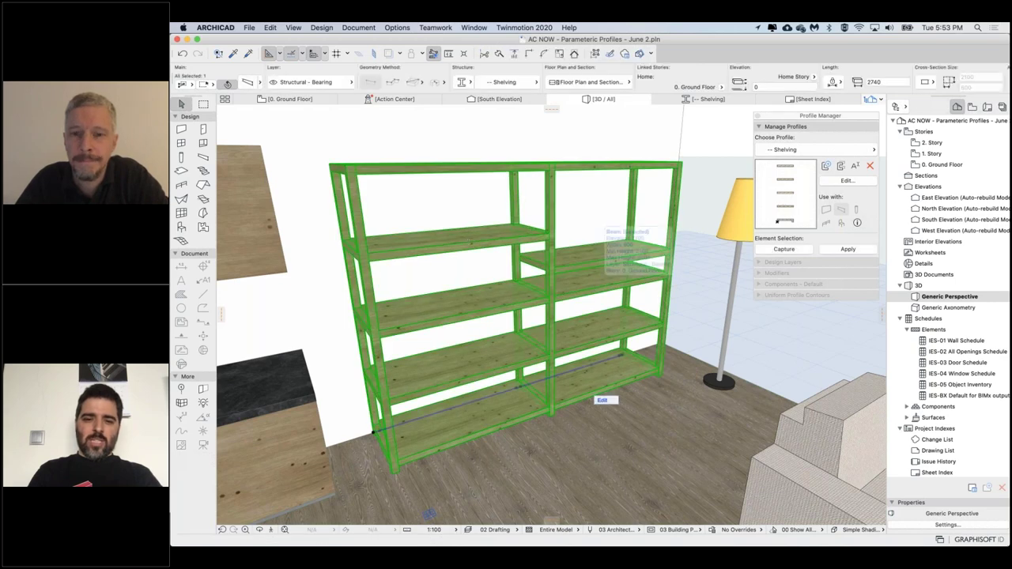
{"action": "middle_click_drag", "start_coordinate": [589, 277], "coordinate": [595, 277]}
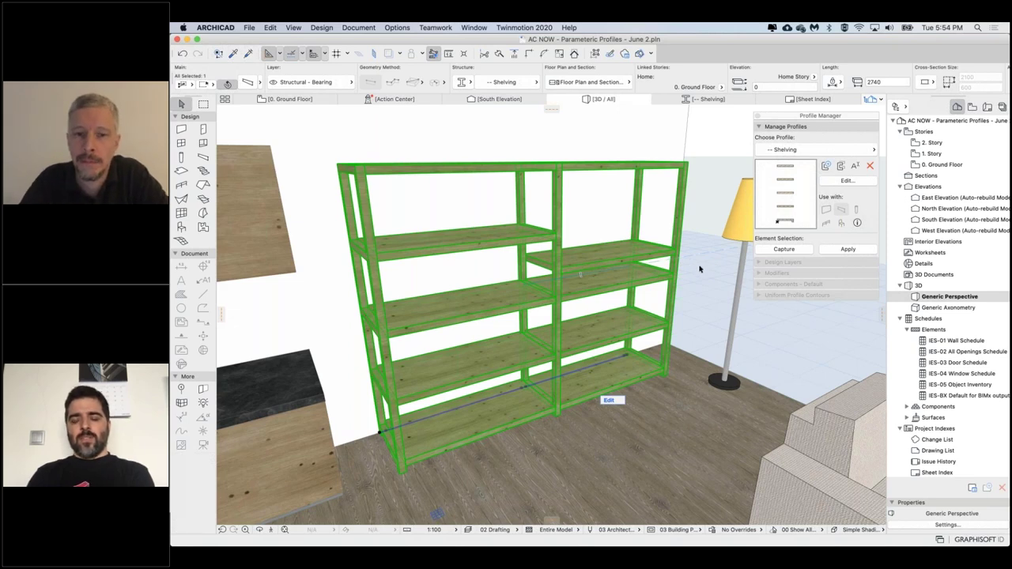
{"action": "left_click", "coordinate": [699, 270]}
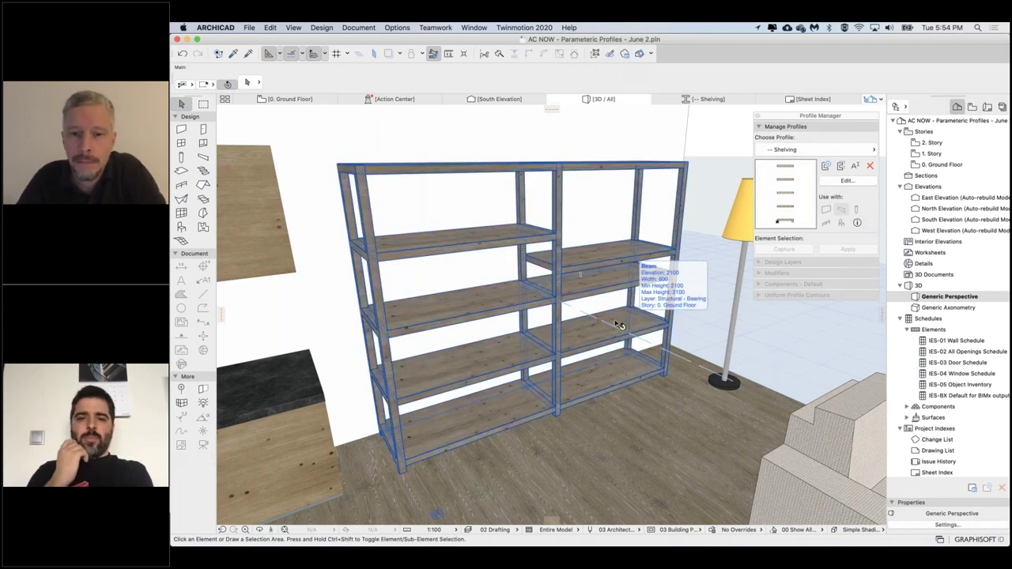
- Select the shelving beam and open its selection settings at the classification and properties
{"action": "left_click", "coordinate": [633, 323]}
{"action": "left_click", "coordinate": [580, 275]}
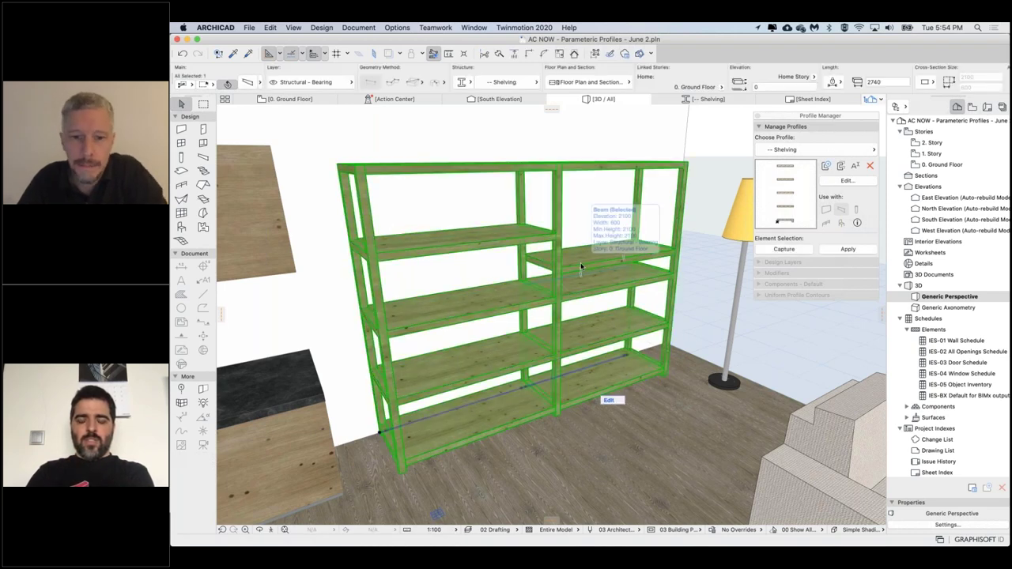
{"action": "double_click", "coordinate": [581, 266]}
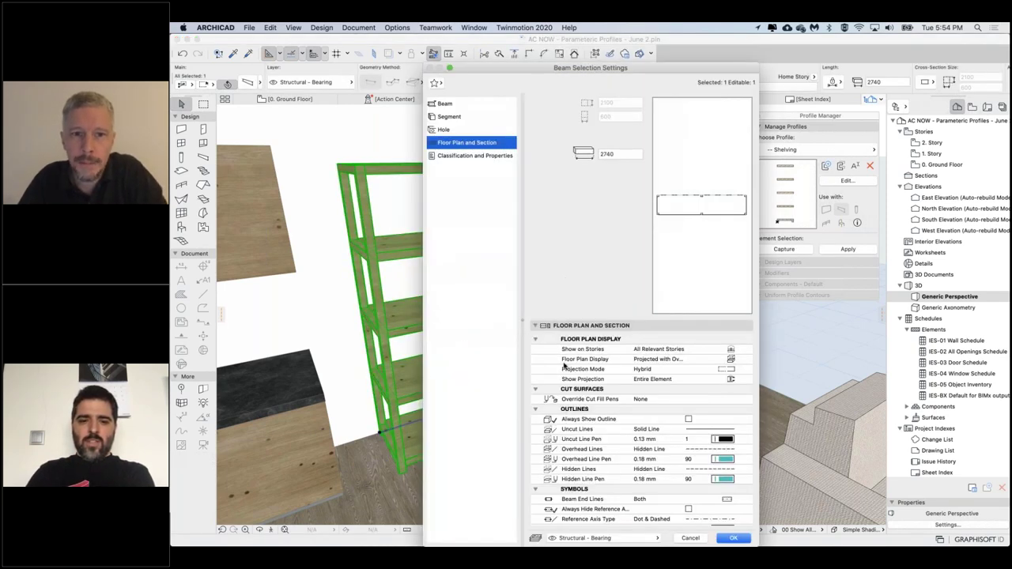
{"action": "left_click", "coordinate": [474, 156]}
{"action": "scroll", "coordinate": [663, 449], "scroll_direction": "down", "scroll_amount": 3}
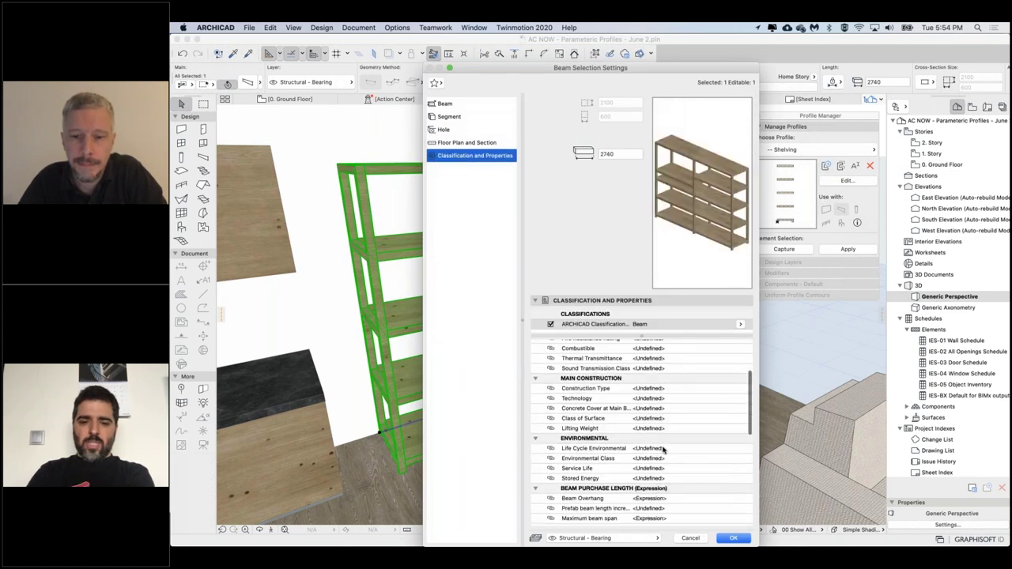
{"action": "scroll", "coordinate": [663, 450], "scroll_direction": "up", "scroll_amount": 3}
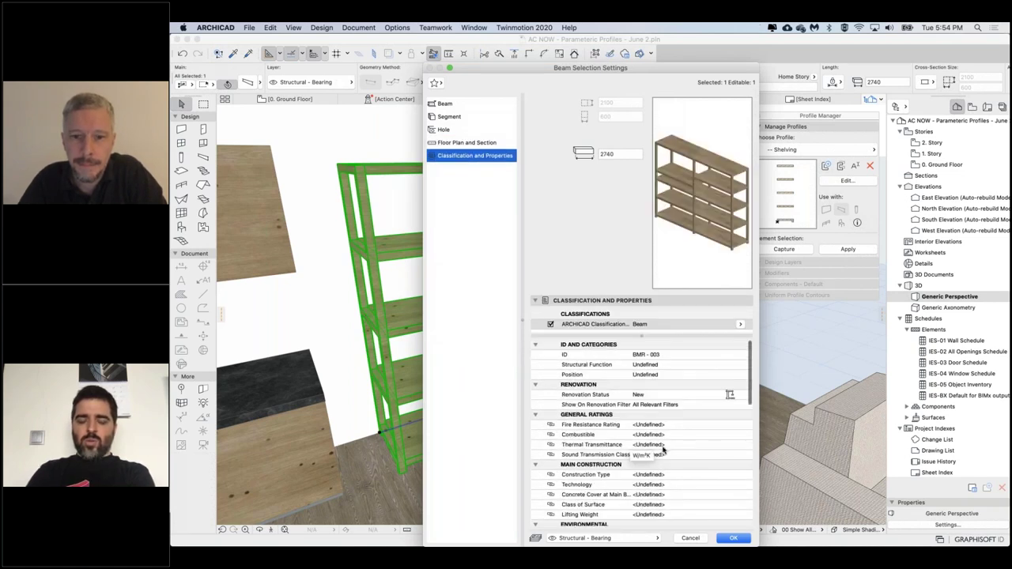
- Search the classifications for "furnit" and set the shelving's ARCHICAD classification to Furniture
{"action": "left_click", "coordinate": [740, 325]}
{"action": "type", "text": "h"}
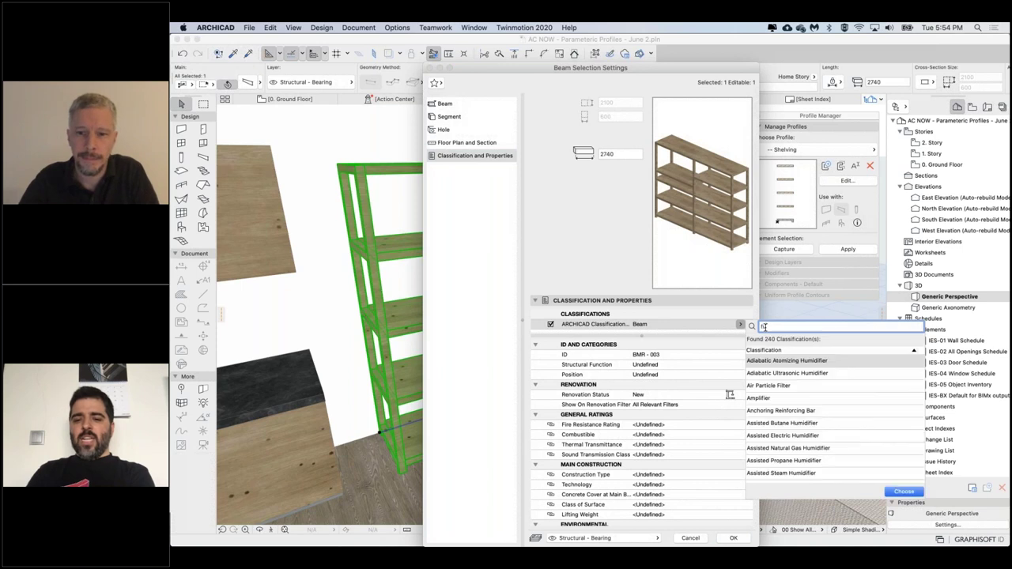
{"action": "type", "text": "urnit"}
{"action": "left_click", "coordinate": [767, 362]}
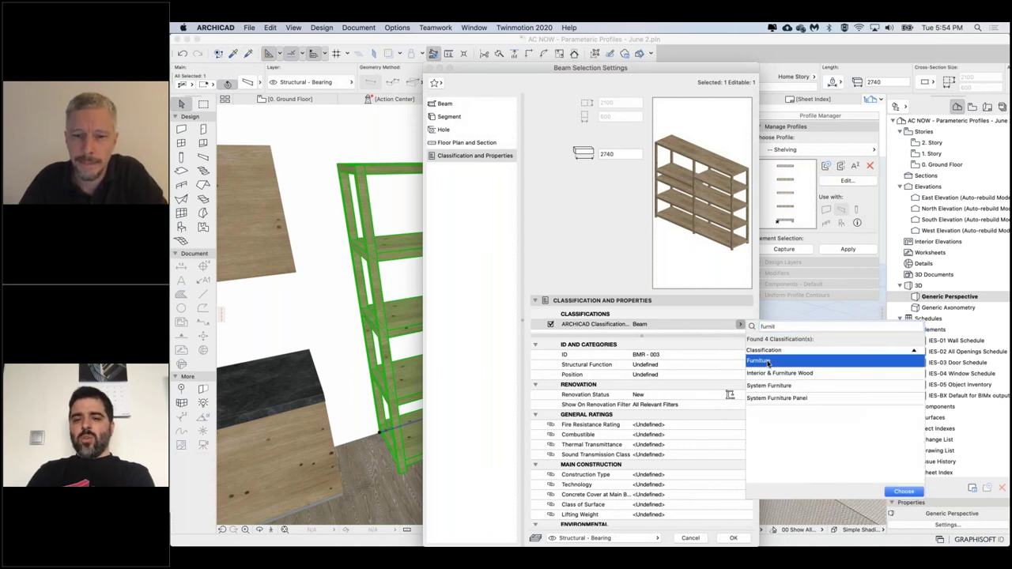
{"action": "double_click", "coordinate": [767, 361]}
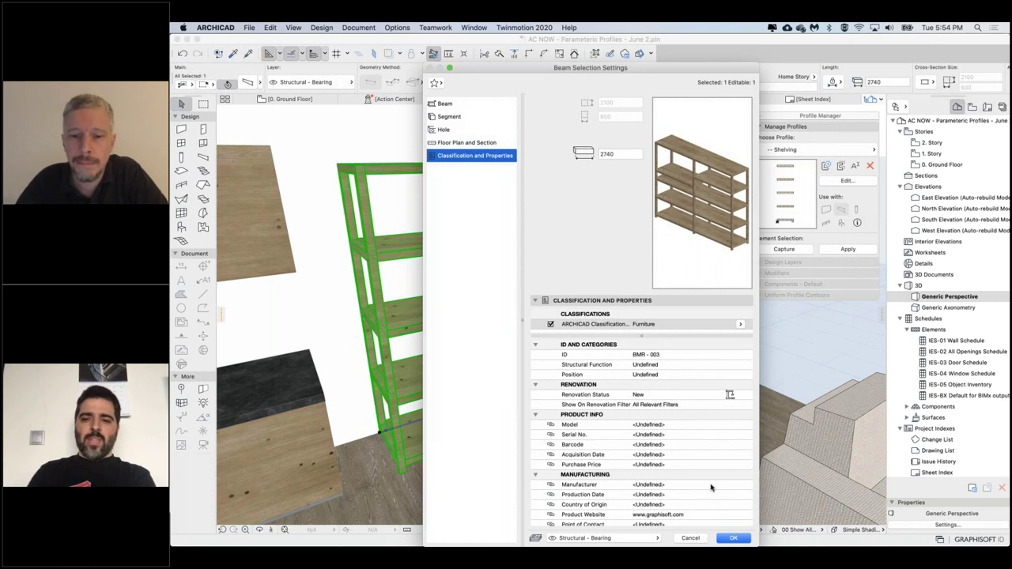
{"action": "left_click", "coordinate": [732, 538]}
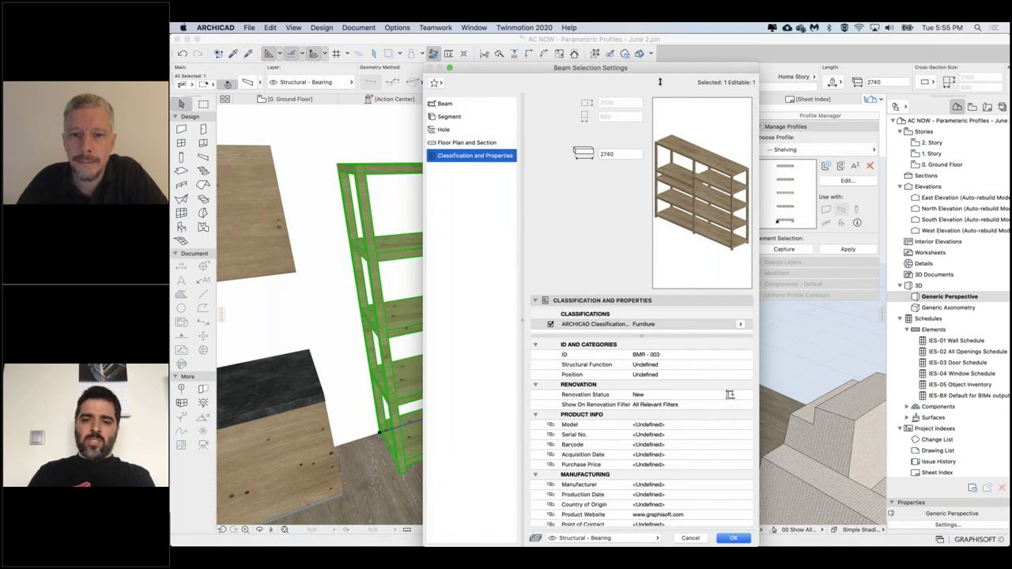
- Reposition the Beam Selection Settings dialog beside the shelving and apply the new classification
{"action": "left_click_drag", "start_coordinate": [661, 63], "coordinate": [681, 259]}
{"action": "left_click_drag", "start_coordinate": [720, 316], "coordinate": [767, 404]}
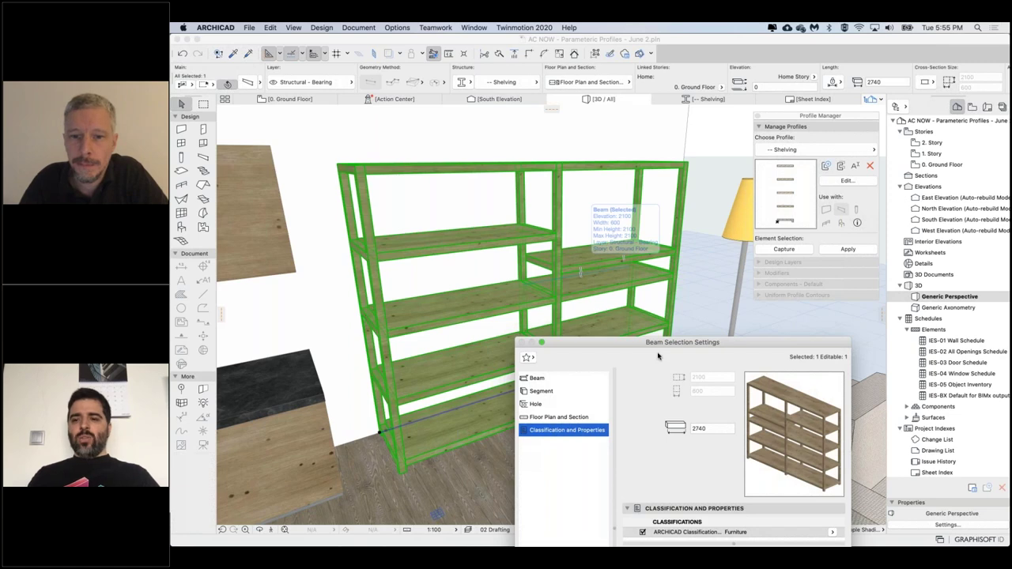
{"action": "left_click_drag", "start_coordinate": [614, 342], "coordinate": [318, 123]}
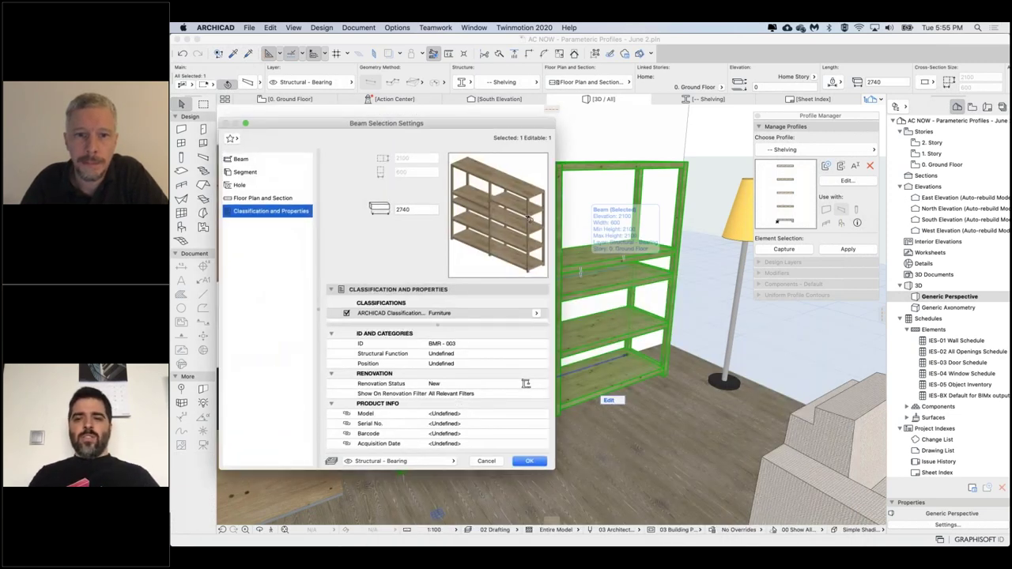
{"action": "left_click", "coordinate": [529, 219]}
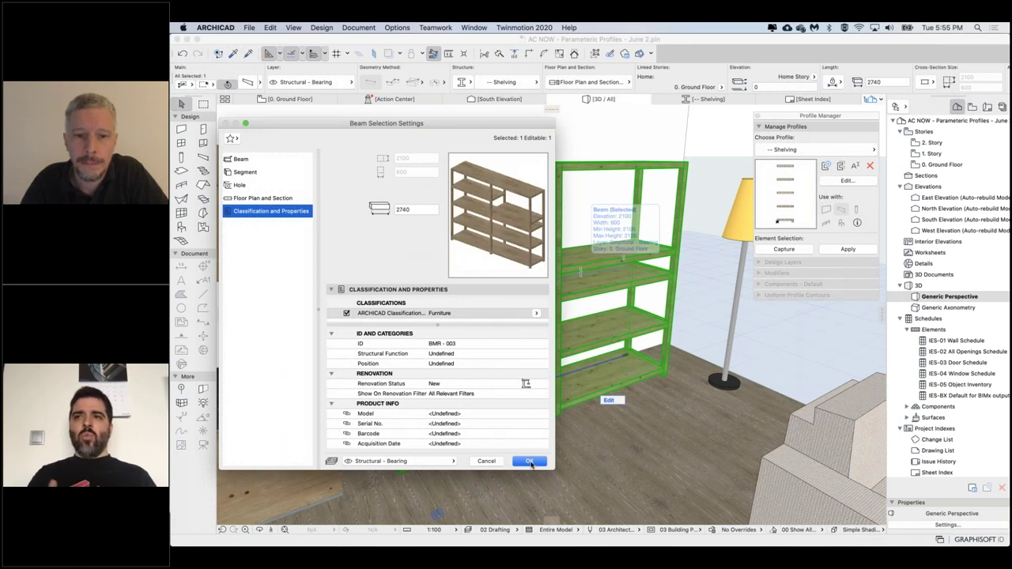
{"action": "left_click", "coordinate": [530, 462]}
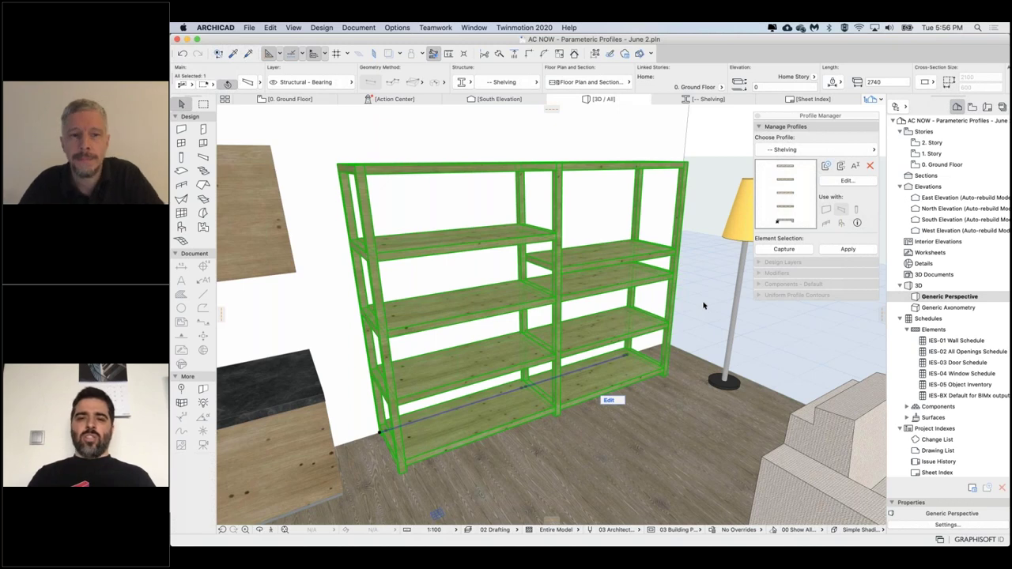
- Slant the shelving beam by about 12.28° by raising its reference line endpoint near the floor lamp
{"action": "middle_click_drag", "start_coordinate": [570, 283], "coordinate": [443, 285], "text": "shift"}
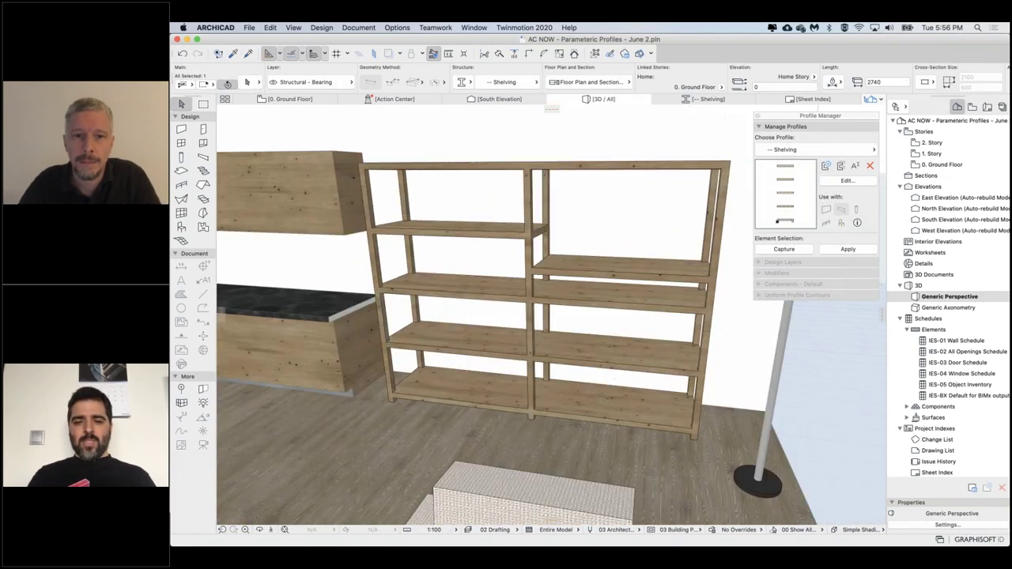
{"action": "middle_click_drag", "start_coordinate": [649, 365], "coordinate": [627, 294], "text": "shift"}
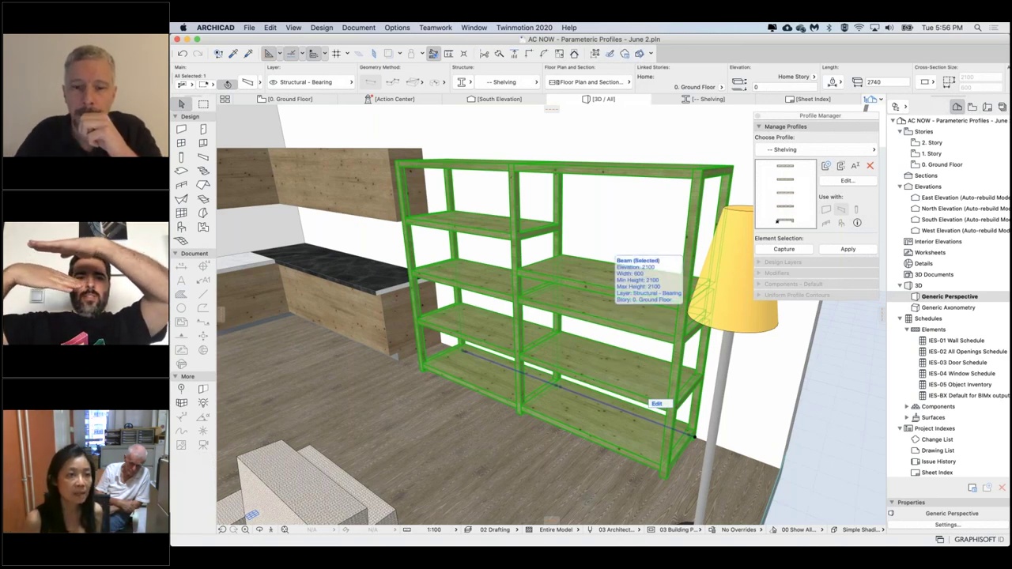
{"action": "middle_click_drag", "start_coordinate": [611, 263], "coordinate": [606, 267]}
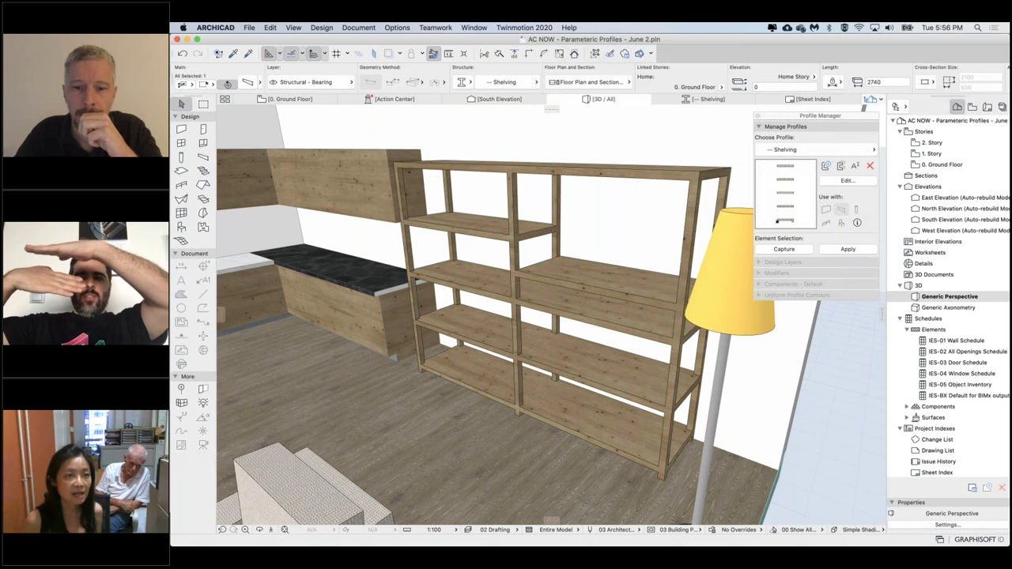
{"action": "left_click", "coordinate": [694, 441]}
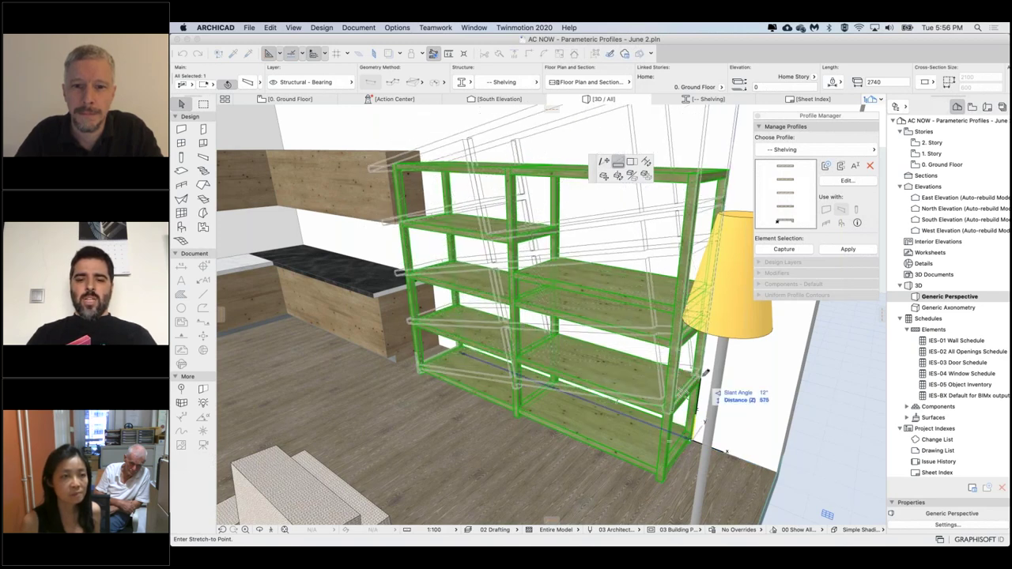
{"action": "left_click", "coordinate": [575, 338]}
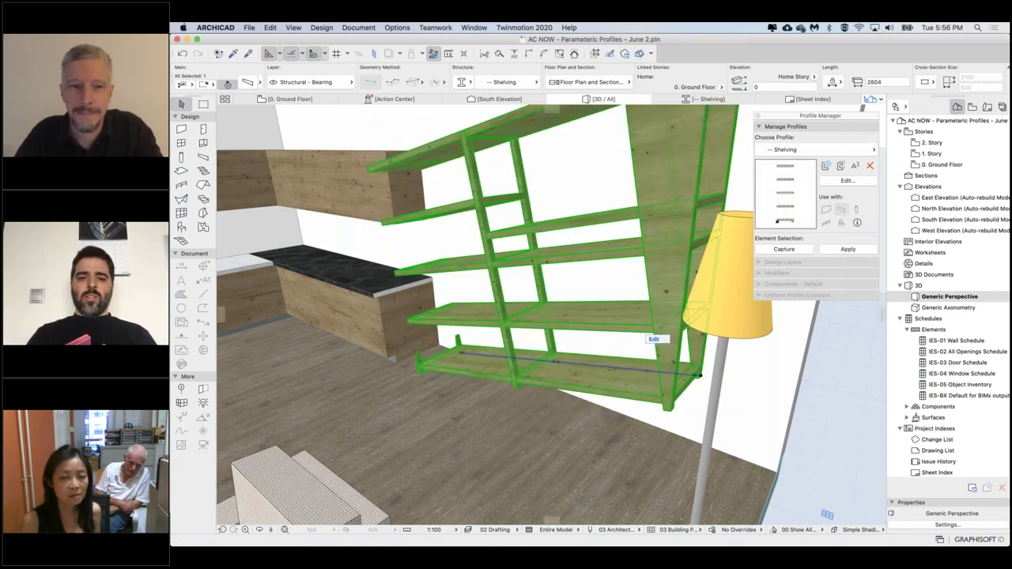
- Set the shelving beam's segment joins to a custom join angle of 90° in its segment settings
{"action": "scroll", "coordinate": [581, 309], "scroll_direction": "up", "scroll_amount": 3}
{"action": "key", "text": "super+t"}
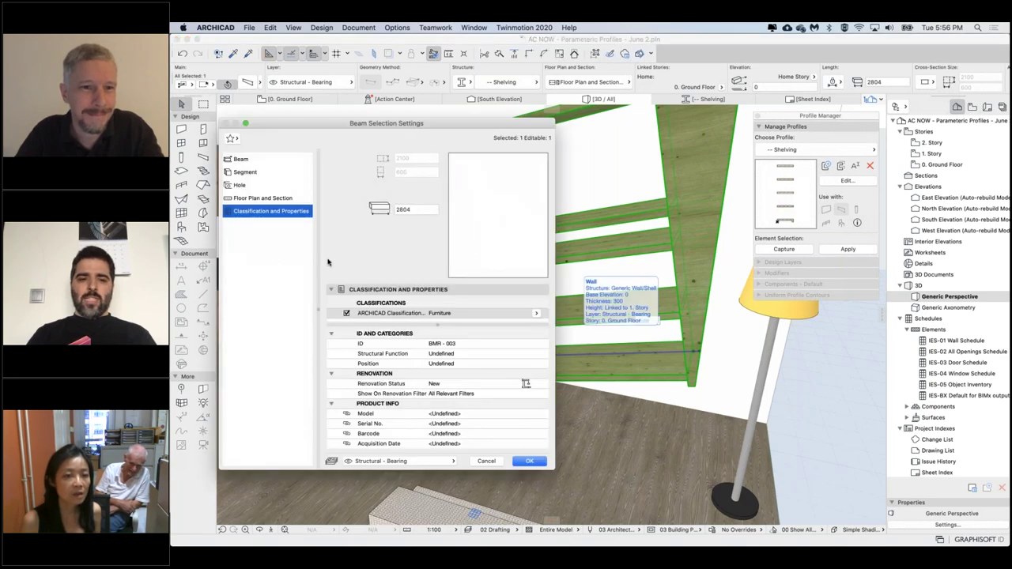
{"action": "left_click", "coordinate": [349, 152]}
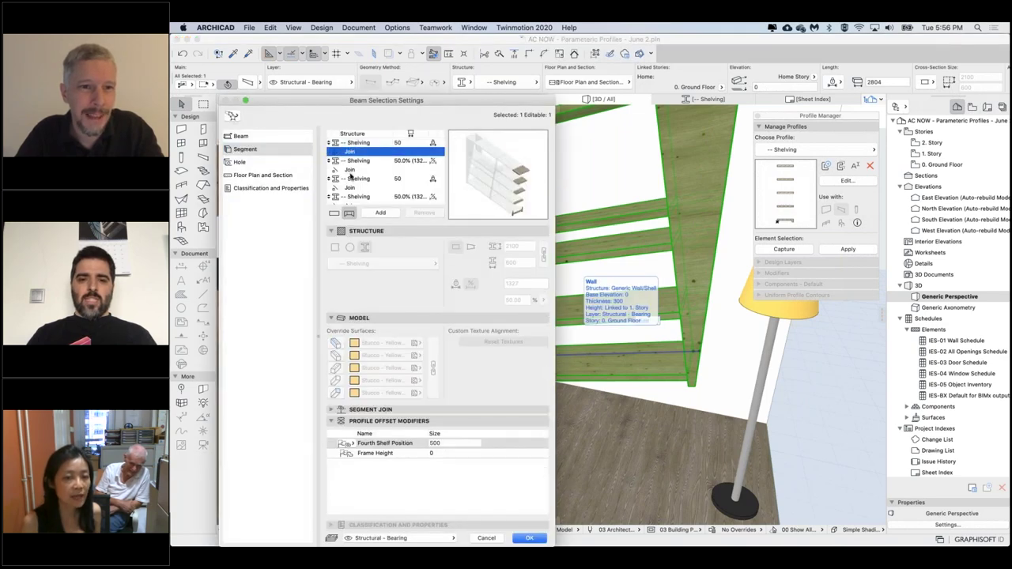
{"action": "left_click", "coordinate": [349, 170], "text": "super"}
{"action": "left_click", "coordinate": [348, 187], "text": "super"}
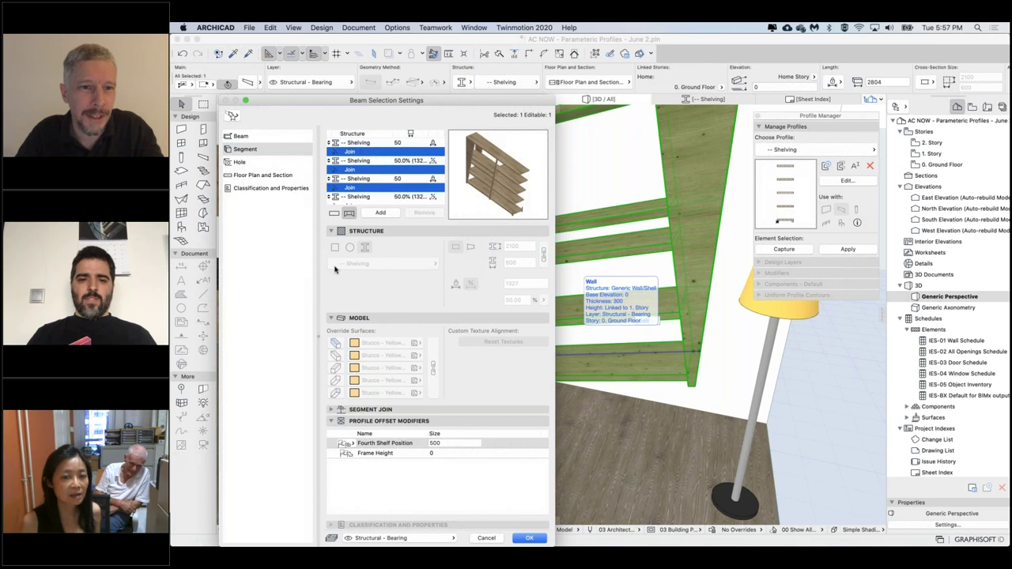
{"action": "left_click", "coordinate": [346, 410]}
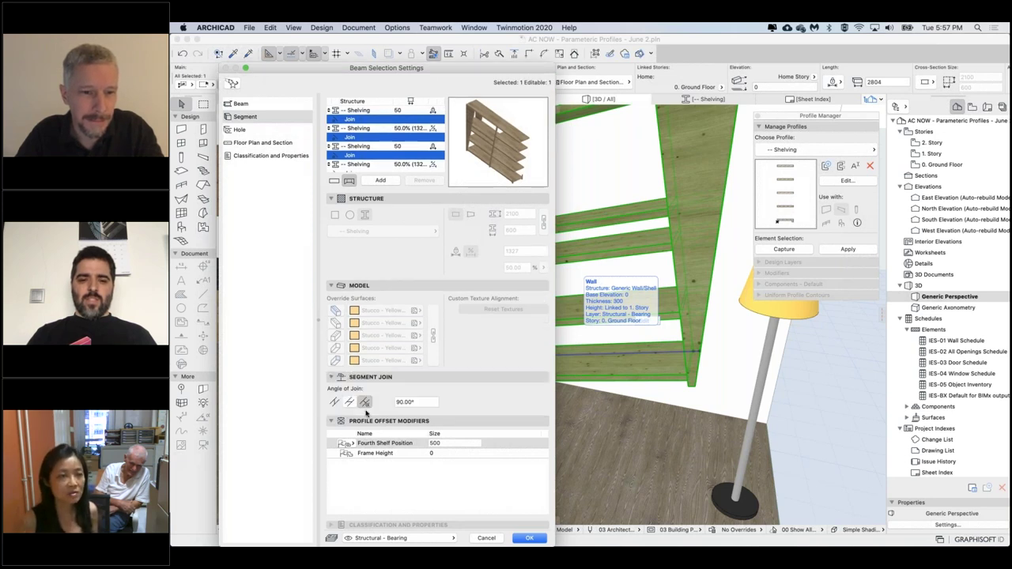
{"action": "left_click", "coordinate": [349, 403]}
{"action": "left_click", "coordinate": [364, 403]}
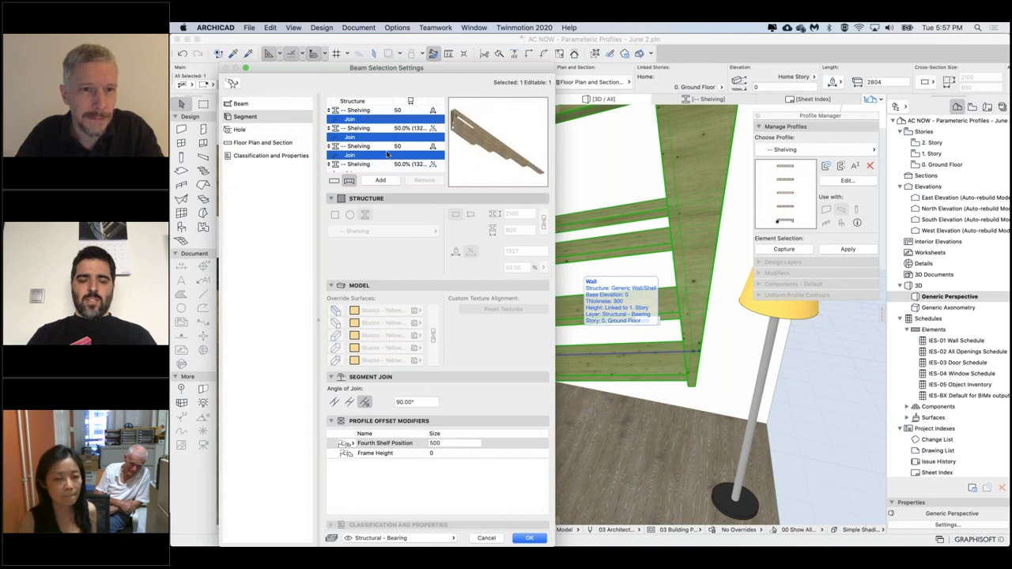
{"action": "scroll", "coordinate": [380, 157], "scroll_direction": "down", "scroll_amount": 2}
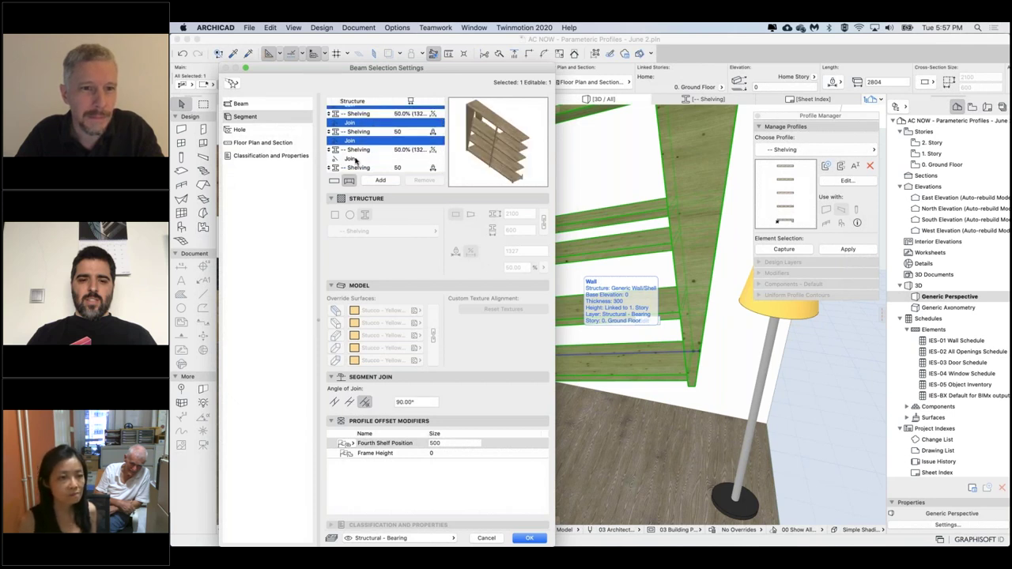
{"action": "left_click", "coordinate": [354, 159]}
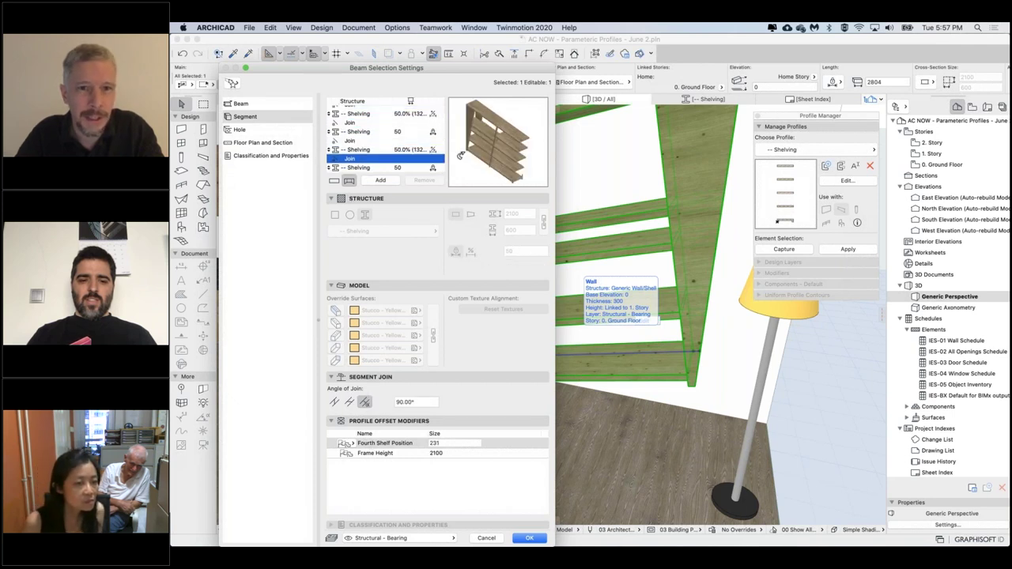
- Set the shelving beam's start and end cuts to a custom angle of 90° and apply the settings
{"action": "left_click", "coordinate": [237, 104]}
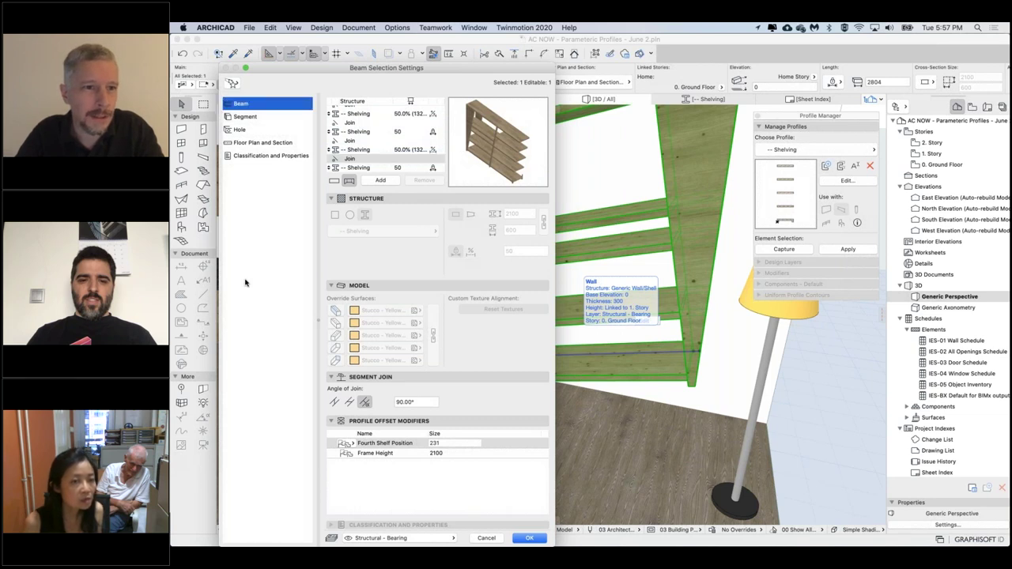
{"action": "left_click", "coordinate": [365, 467]}
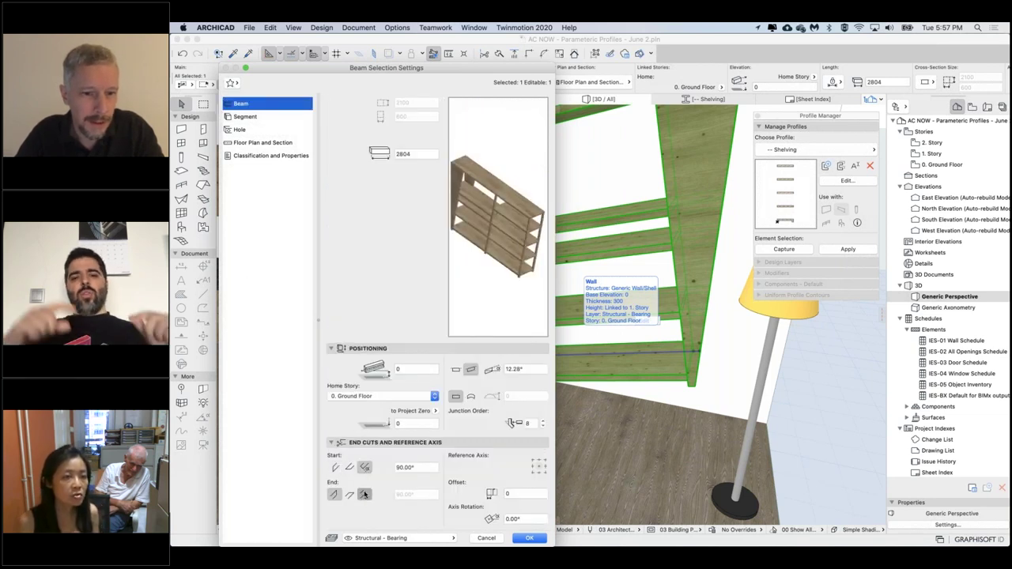
{"action": "left_click", "coordinate": [365, 495]}
{"action": "left_click", "coordinate": [531, 539]}
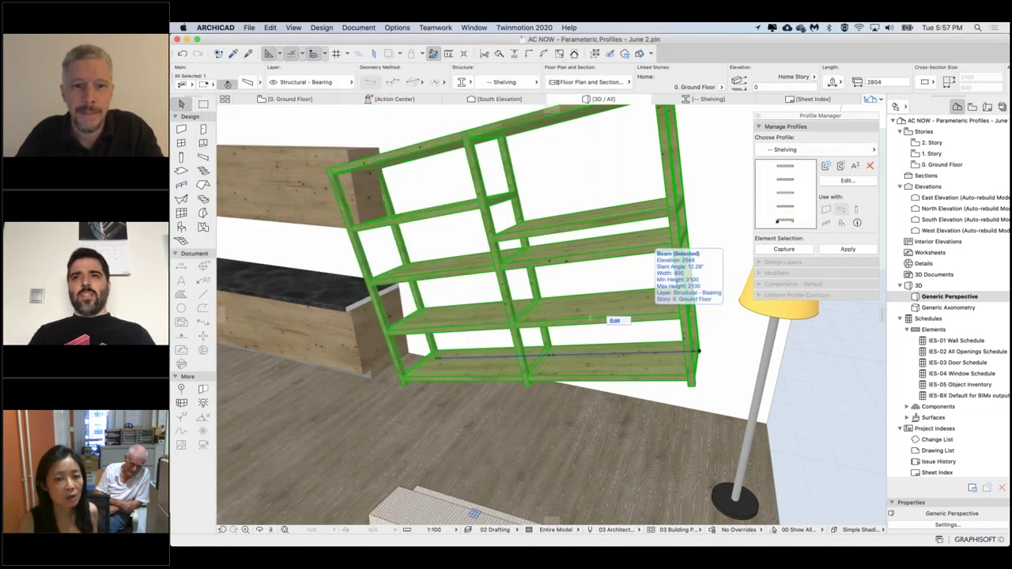
- Change the slanted shelving beam back to horizontal in its positioning settings and apply the change
{"action": "middle_click_drag", "start_coordinate": [646, 318], "coordinate": [646, 361]}
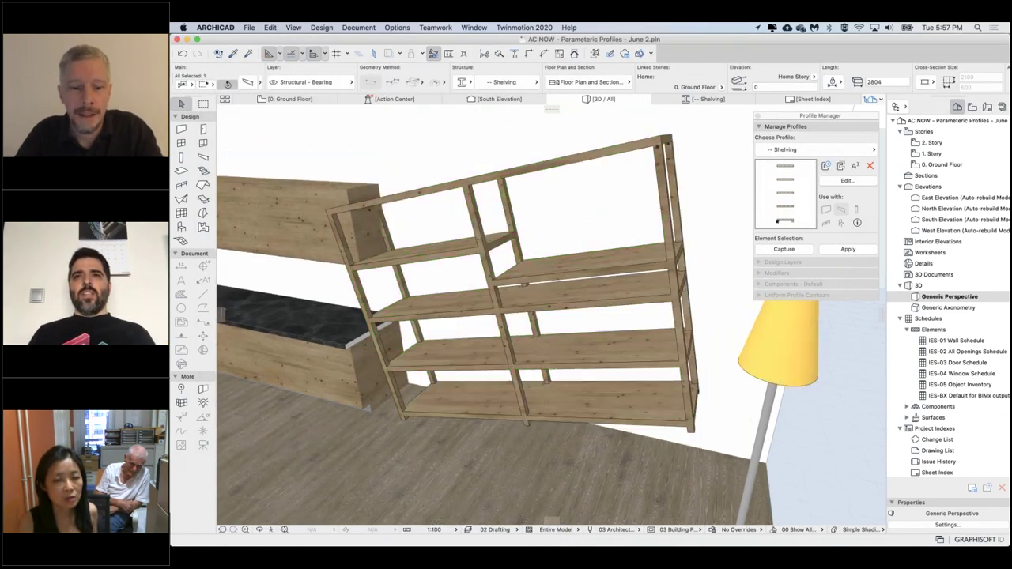
{"action": "left_click", "coordinate": [464, 201]}
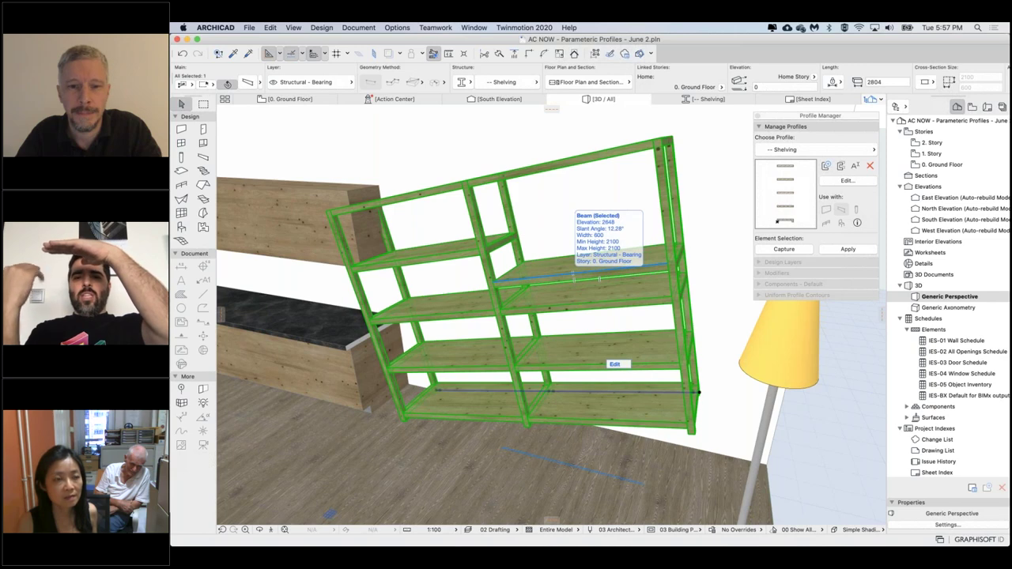
{"action": "double_click", "coordinate": [564, 278]}
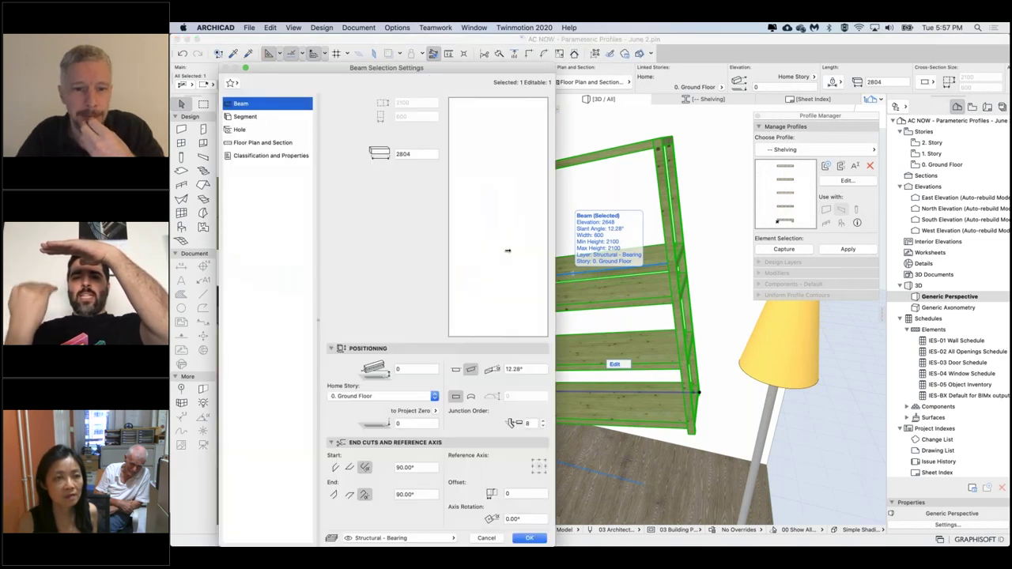
{"action": "left_click", "coordinate": [456, 369]}
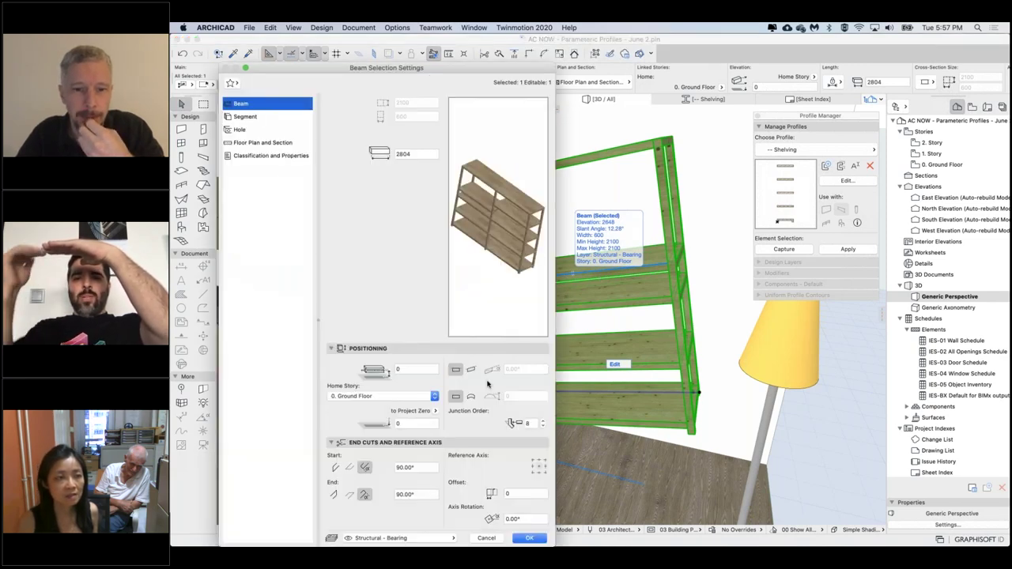
{"action": "left_click", "coordinate": [530, 539]}
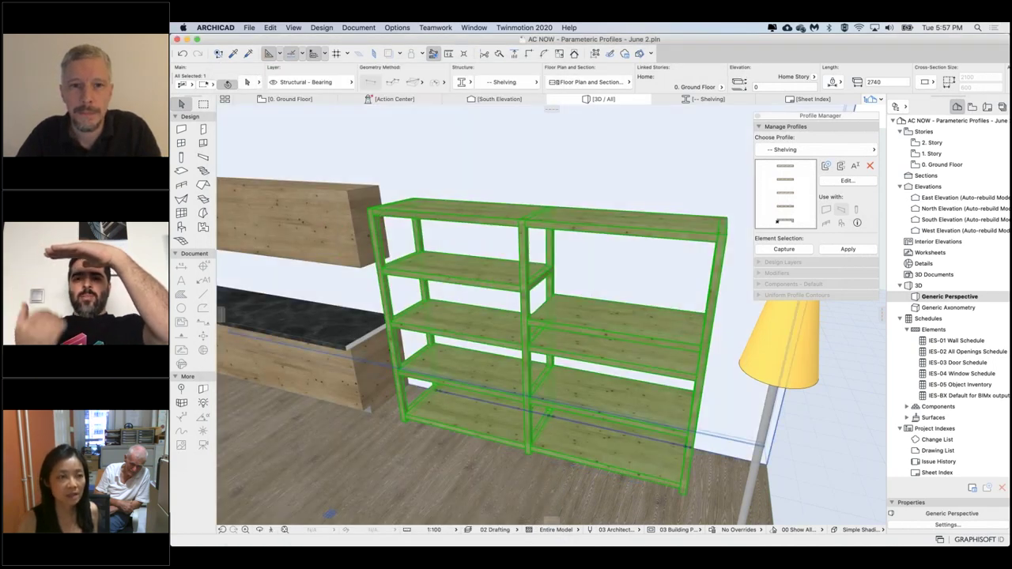
- Review the segment structure, lengths and profile offset modifiers in the shelving beam's settings without changing anything
{"action": "middle_click_drag", "start_coordinate": [506, 277], "coordinate": [601, 231], "text": "shift"}
{"action": "scroll", "coordinate": [597, 283], "scroll_direction": "down", "scroll_amount": 3}
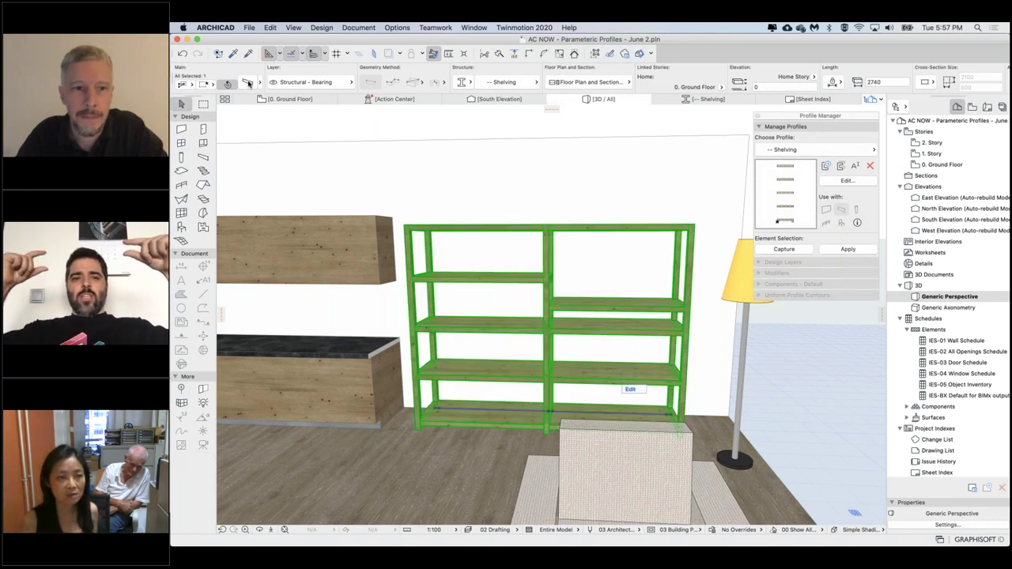
{"action": "left_click", "coordinate": [248, 83]}
{"action": "left_click", "coordinate": [252, 116]}
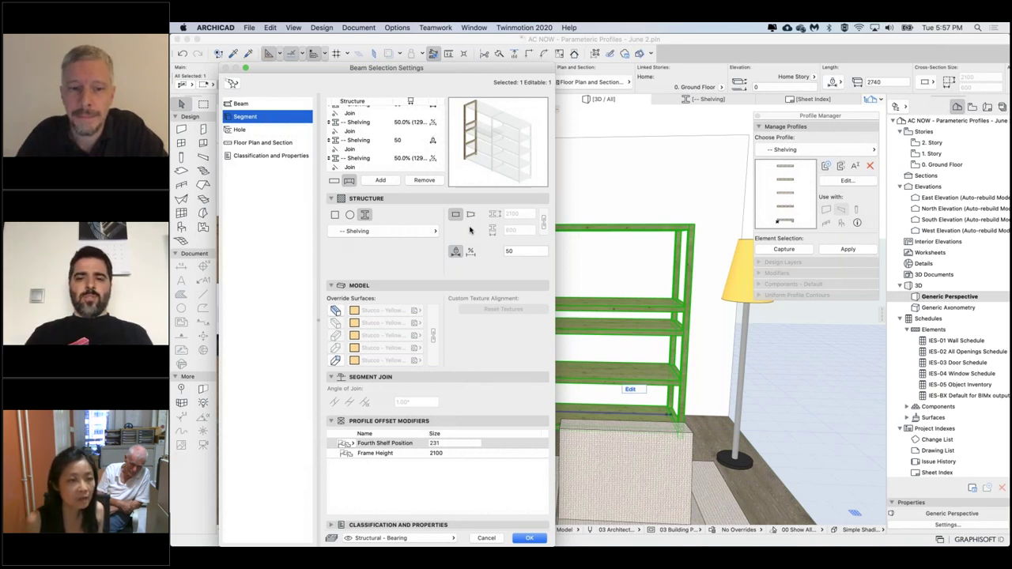
{"action": "left_click", "coordinate": [487, 537]}
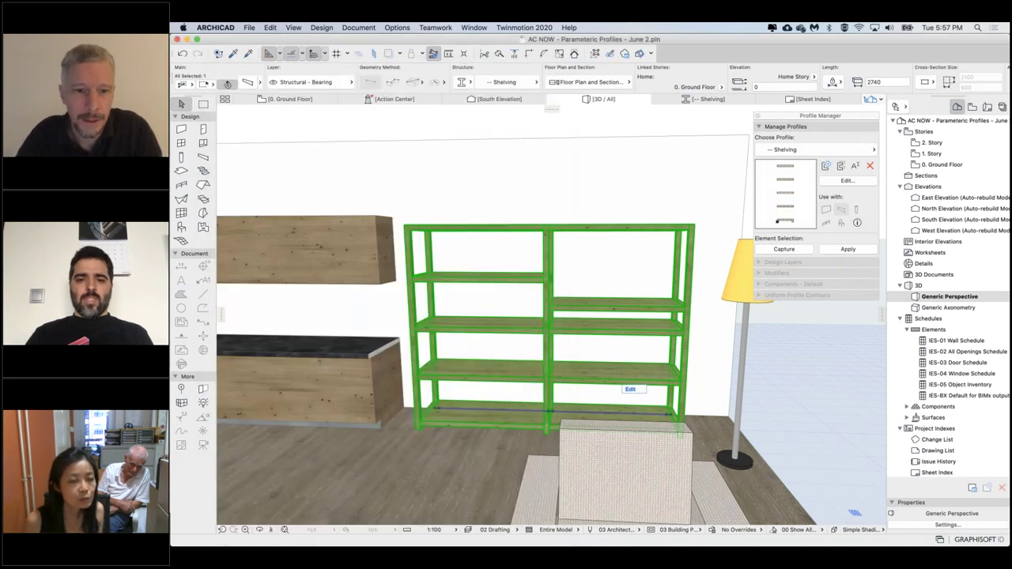
- Draw a rectangular generic structural beam, 2200 high, 750 wide and about 2248 long, on the floor near the kitchen counter
{"action": "scroll", "coordinate": [459, 305], "scroll_direction": "down", "scroll_amount": 2}
{"action": "scroll", "coordinate": [459, 305], "scroll_direction": "down", "scroll_amount": 3}
{"action": "middle_click_drag", "start_coordinate": [459, 305], "coordinate": [471, 298], "text": "shift"}
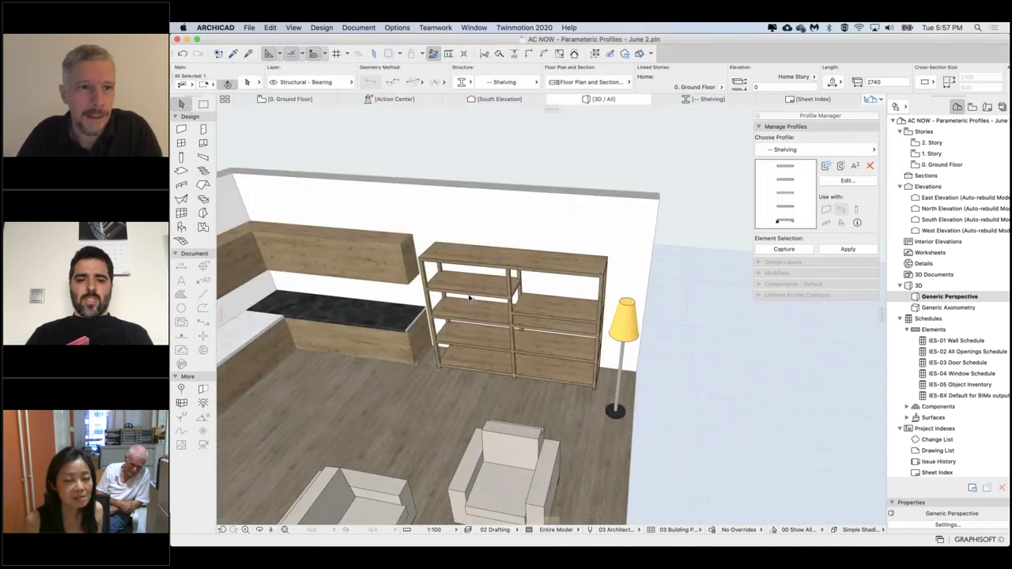
{"action": "key", "text": "Escape"}
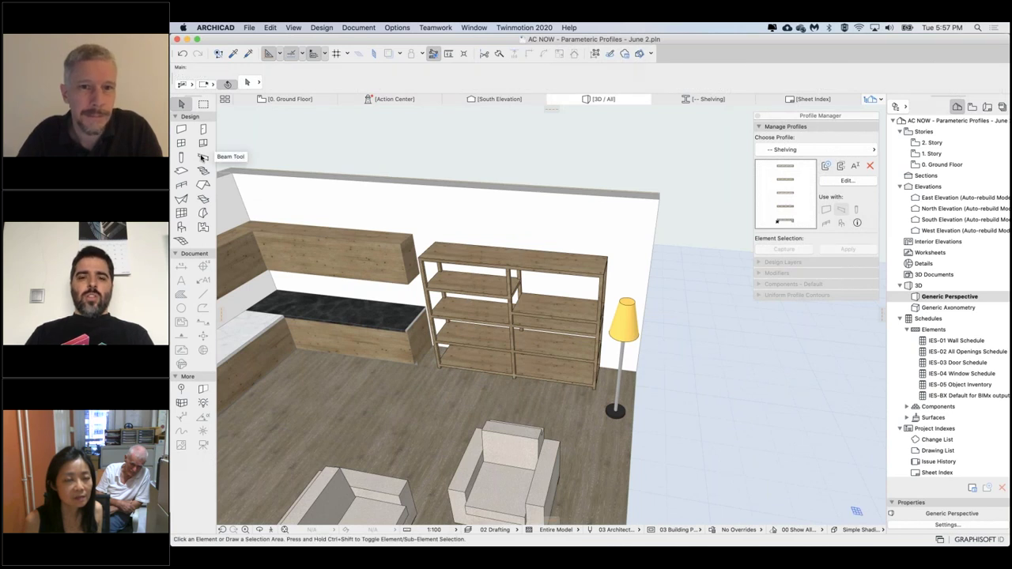
{"action": "left_click", "coordinate": [203, 157]}
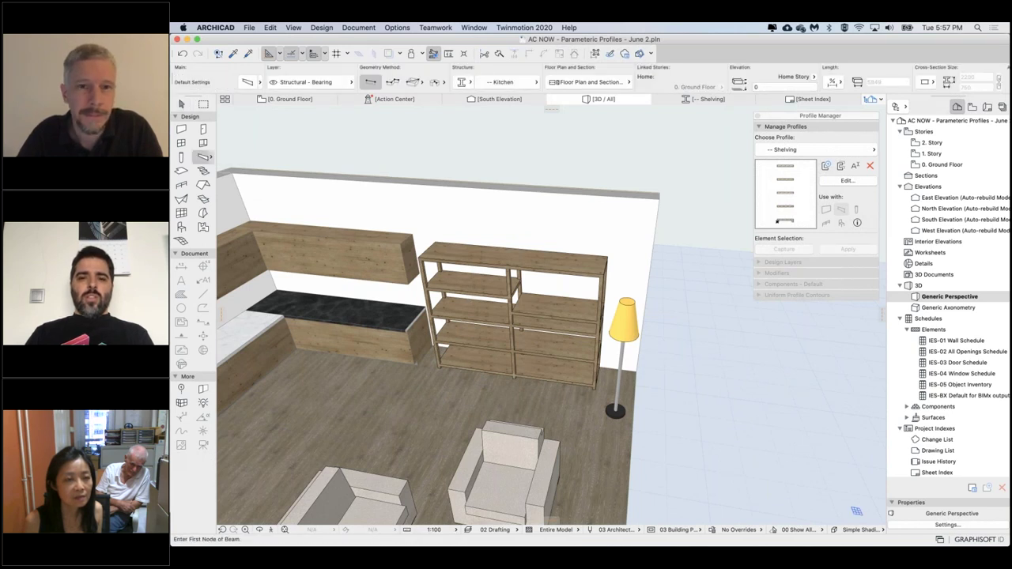
{"action": "left_click", "coordinate": [462, 83]}
{"action": "left_click", "coordinate": [464, 96]}
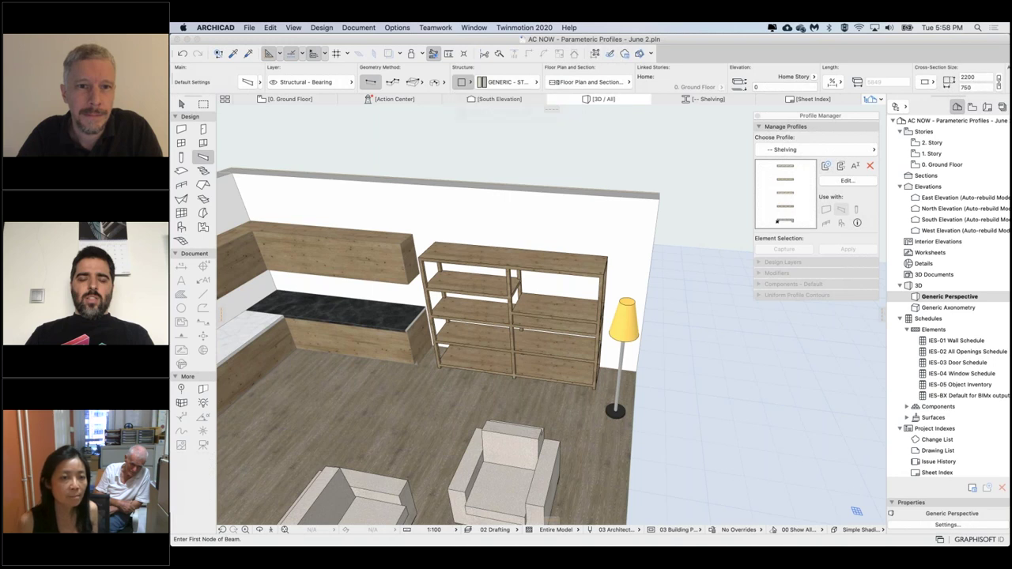
{"action": "left_click", "coordinate": [339, 377]}
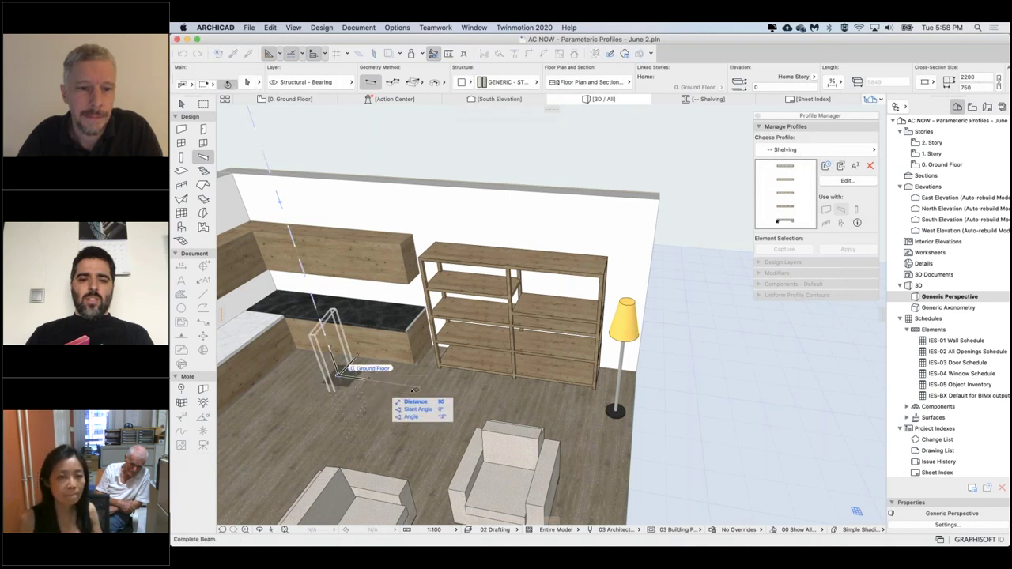
{"action": "left_click", "coordinate": [467, 394]}
- Set the new beam's reference axis to its lower-left corner and its segment profile to Steel Universal Section, applying both
{"action": "middle_click_drag", "start_coordinate": [336, 356], "coordinate": [400, 374], "text": "shift"}
{"action": "key", "text": "super+t"}
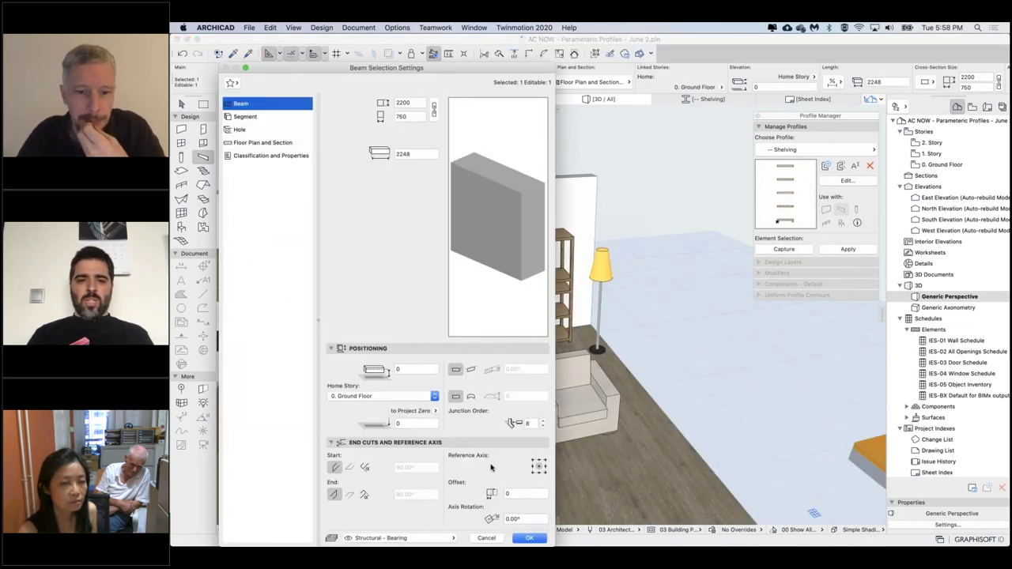
{"action": "left_click", "coordinate": [532, 473]}
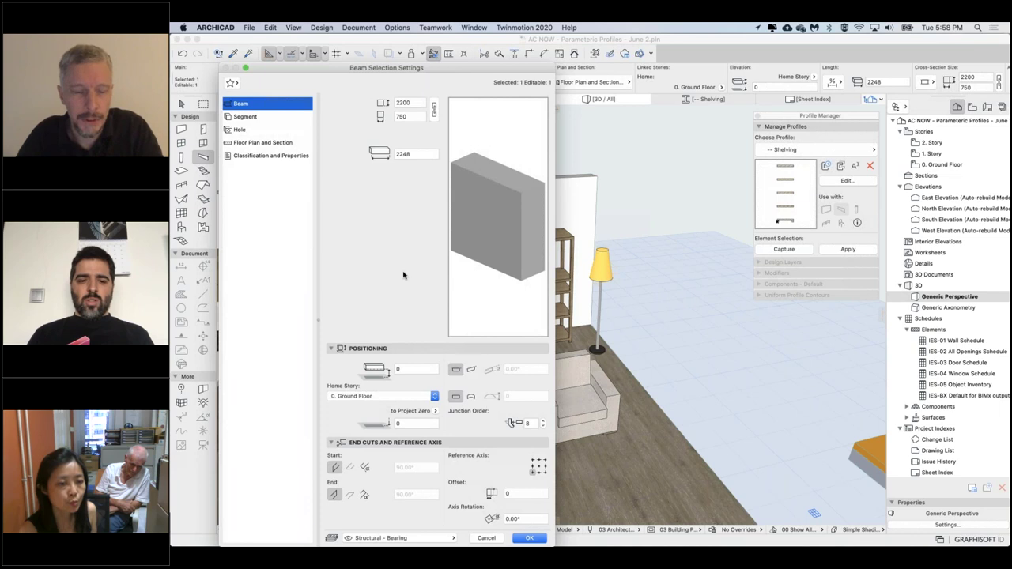
{"action": "left_click", "coordinate": [245, 116]}
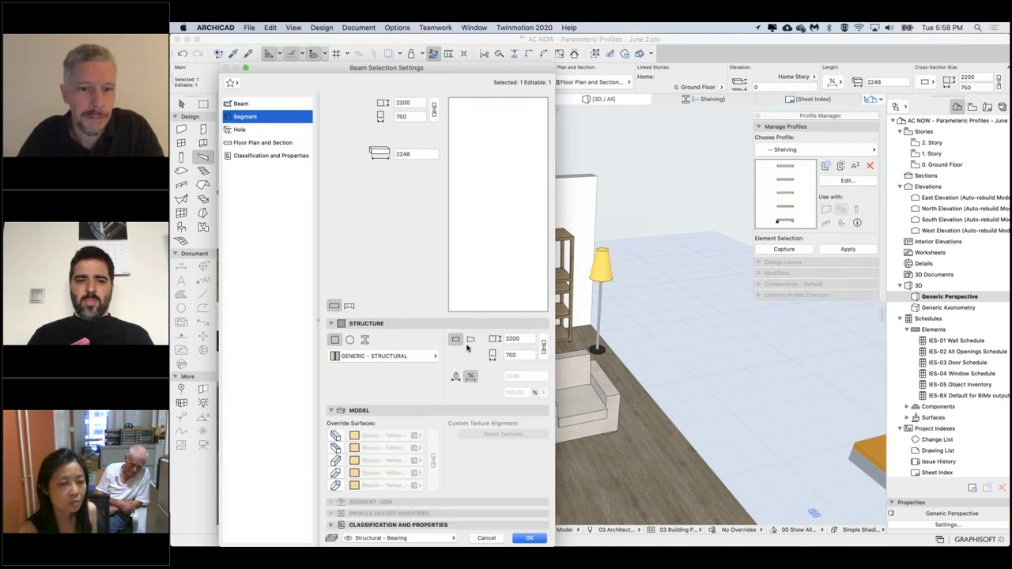
{"action": "left_click", "coordinate": [362, 355]}
{"action": "left_click", "coordinate": [365, 340]}
{"action": "left_click", "coordinate": [380, 356]}
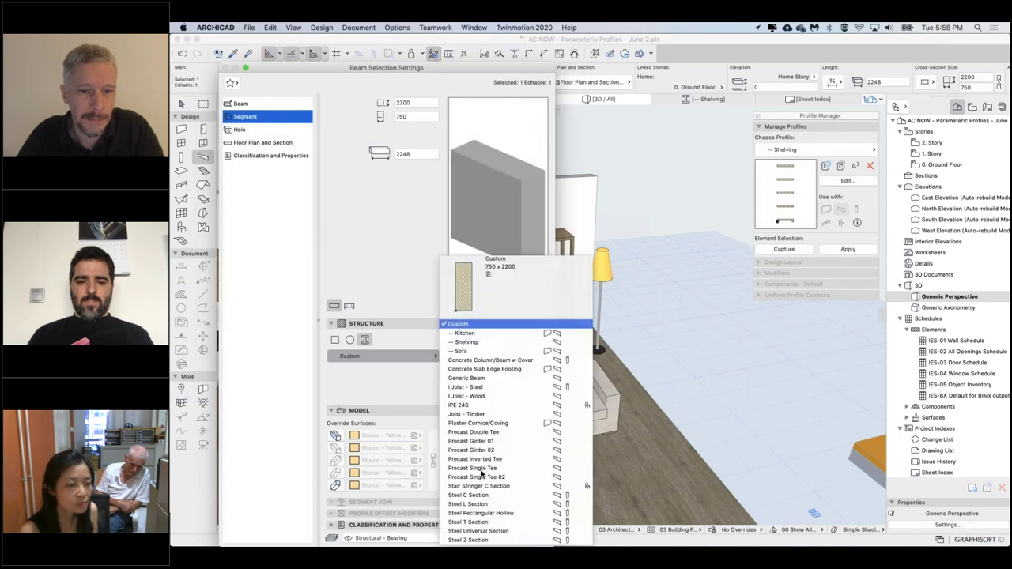
{"action": "left_click", "coordinate": [500, 531]}
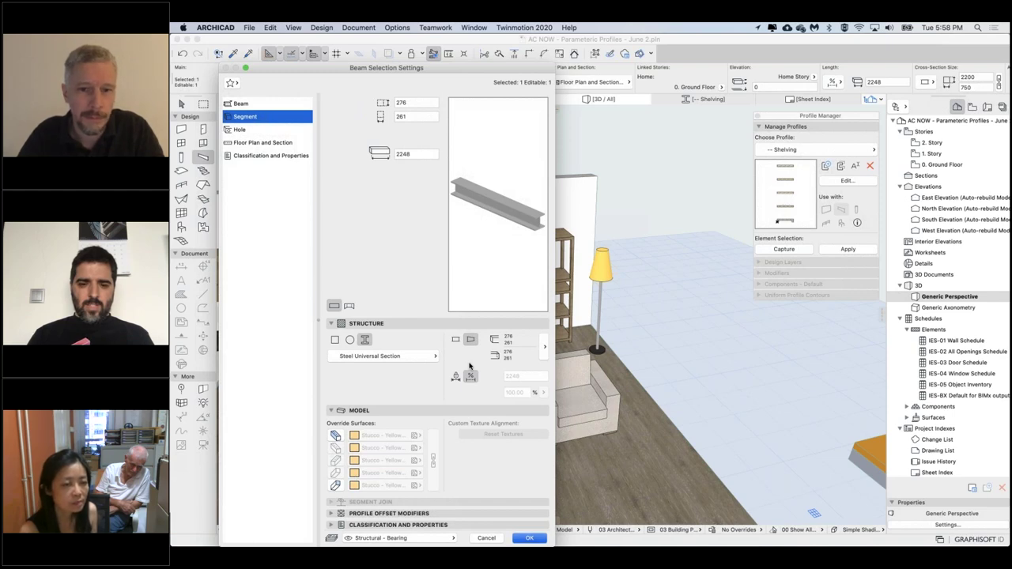
{"action": "left_click", "coordinate": [530, 538]}
- Raise the steel beam vertically off the floor to an elevation of 293
{"action": "scroll", "coordinate": [344, 405], "scroll_direction": "up", "scroll_amount": 5}
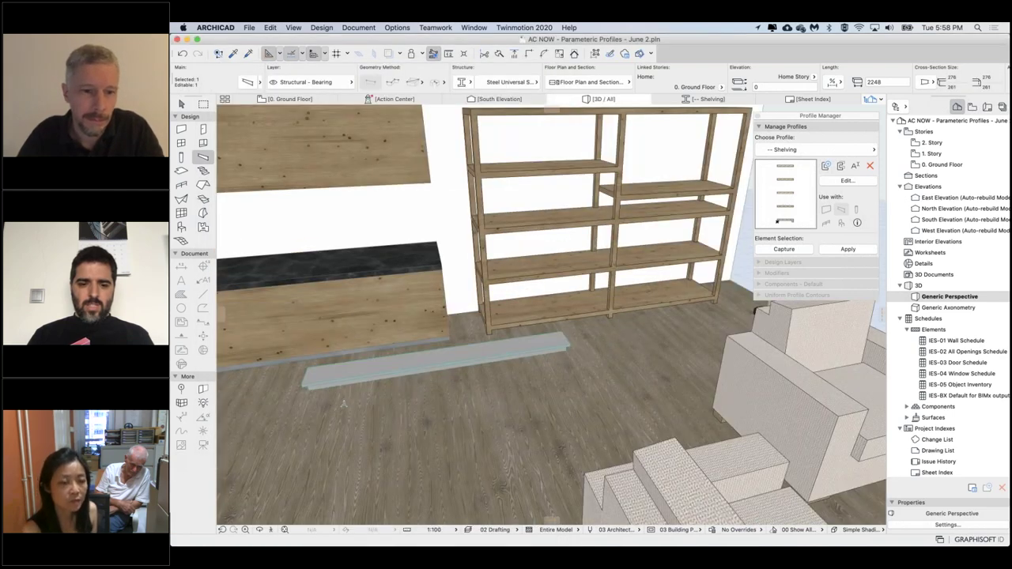
{"action": "middle_click_drag", "start_coordinate": [343, 404], "coordinate": [301, 427], "text": "shift"}
{"action": "key", "text": "super+d"}
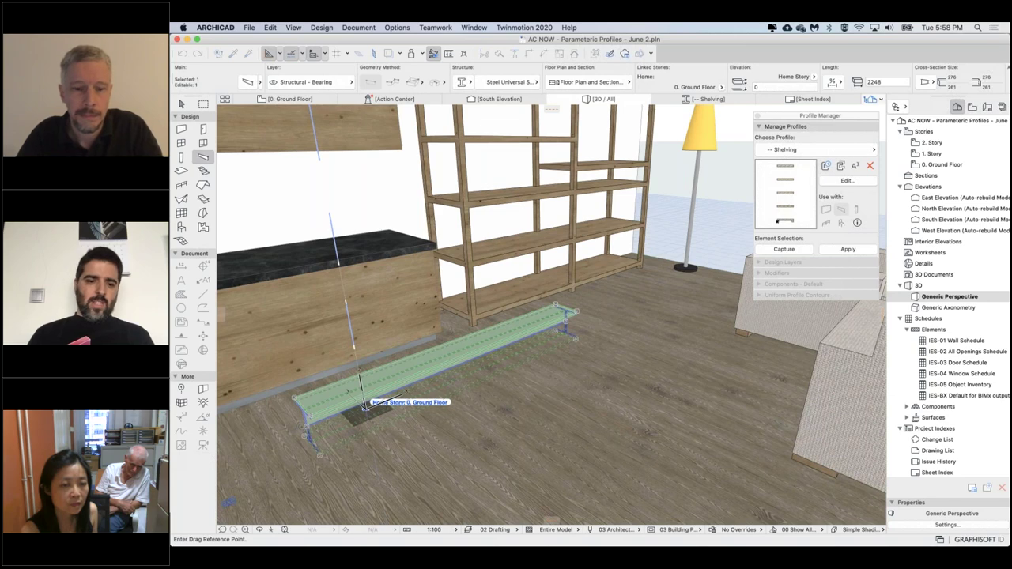
{"action": "left_click", "coordinate": [365, 407]}
{"action": "left_click", "coordinate": [358, 365]}
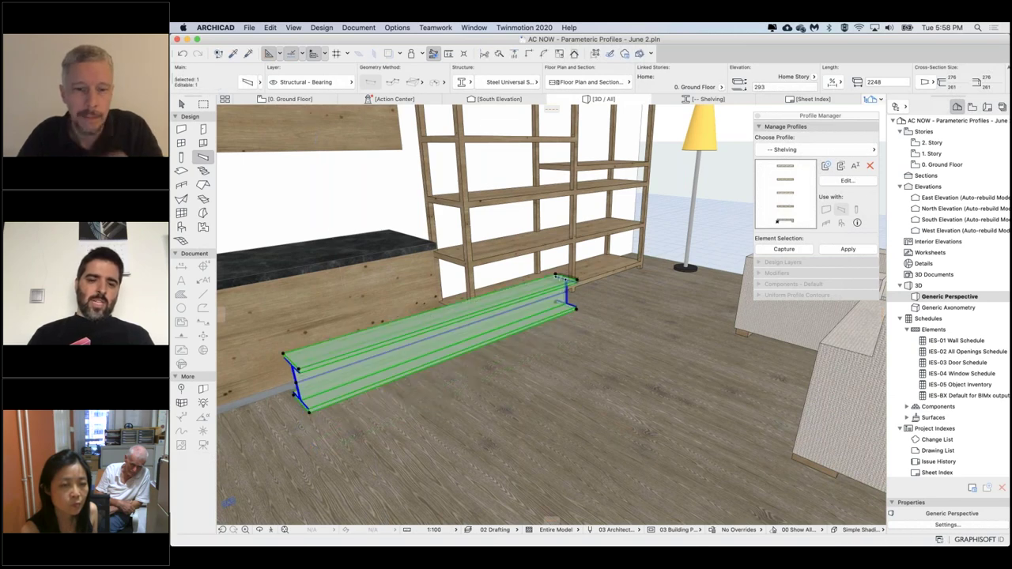
{"action": "double_click", "coordinate": [463, 336]}
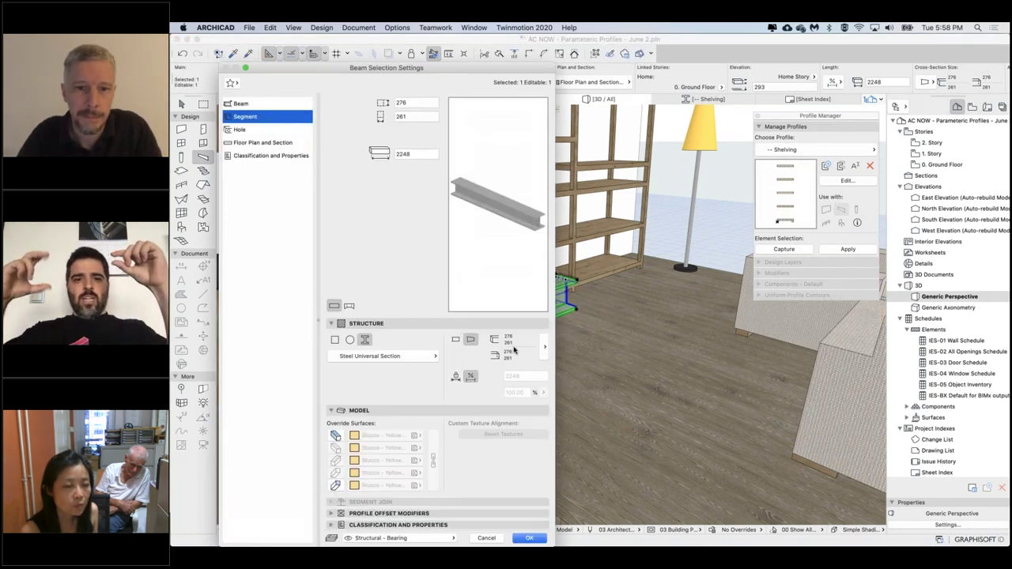
{"action": "key", "text": "Escape"}
- Taper the steel beam by stretching the nominal height of its end near the shelving to about 723
{"action": "scroll", "coordinate": [552, 278], "scroll_direction": "up", "scroll_amount": 5}
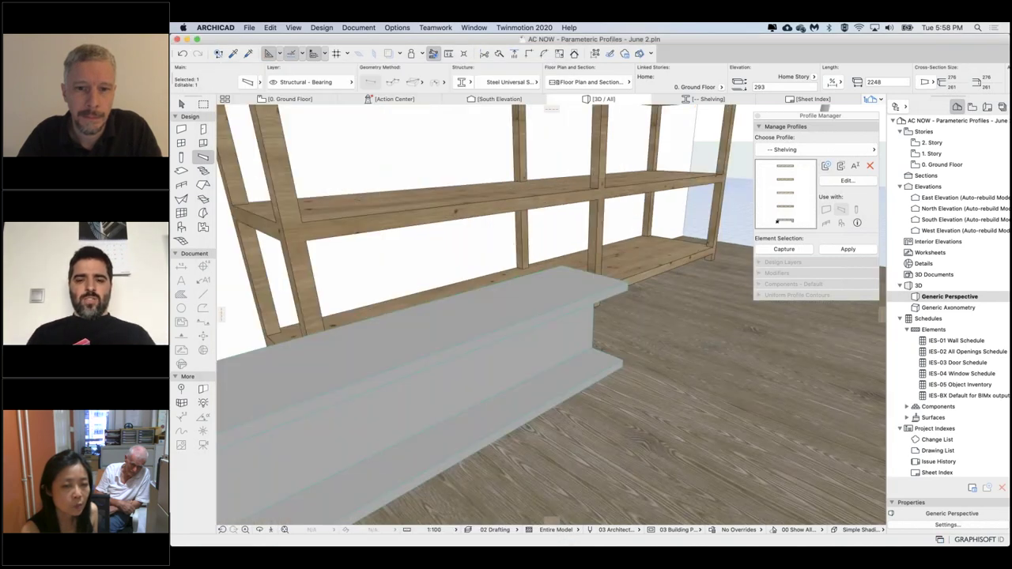
{"action": "left_click", "coordinate": [610, 281]}
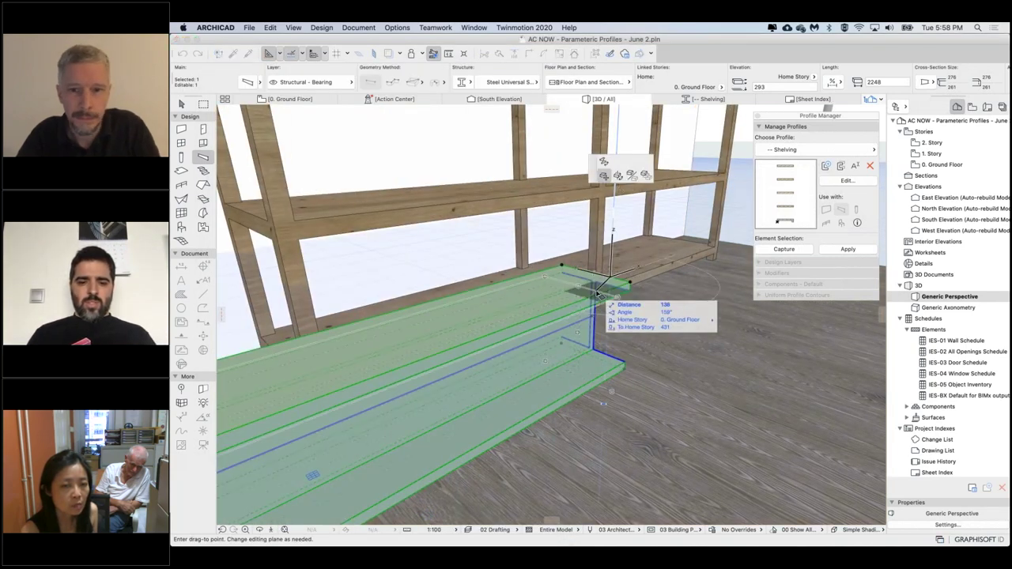
{"action": "left_click", "coordinate": [613, 282]}
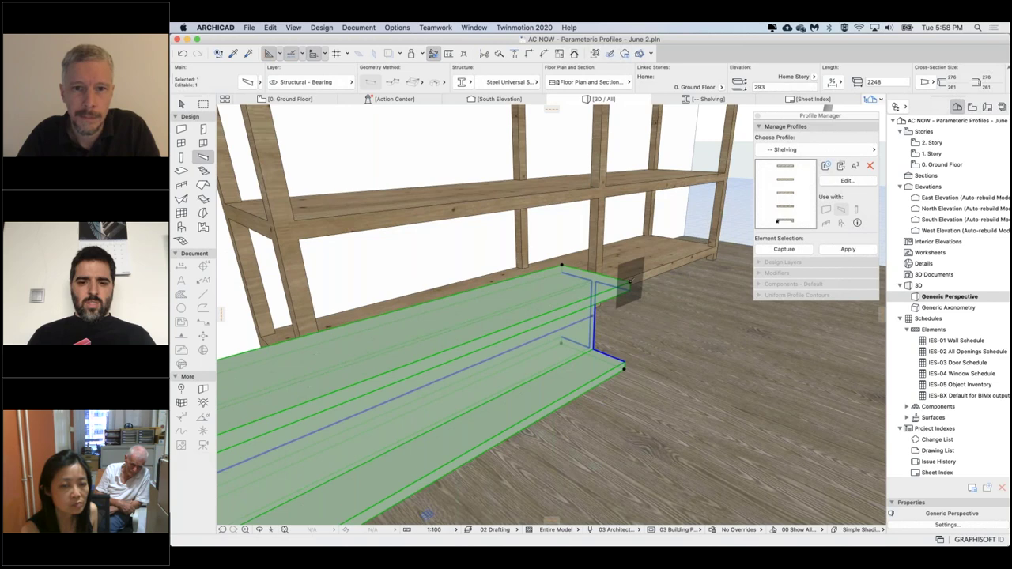
{"action": "left_click", "coordinate": [625, 283]}
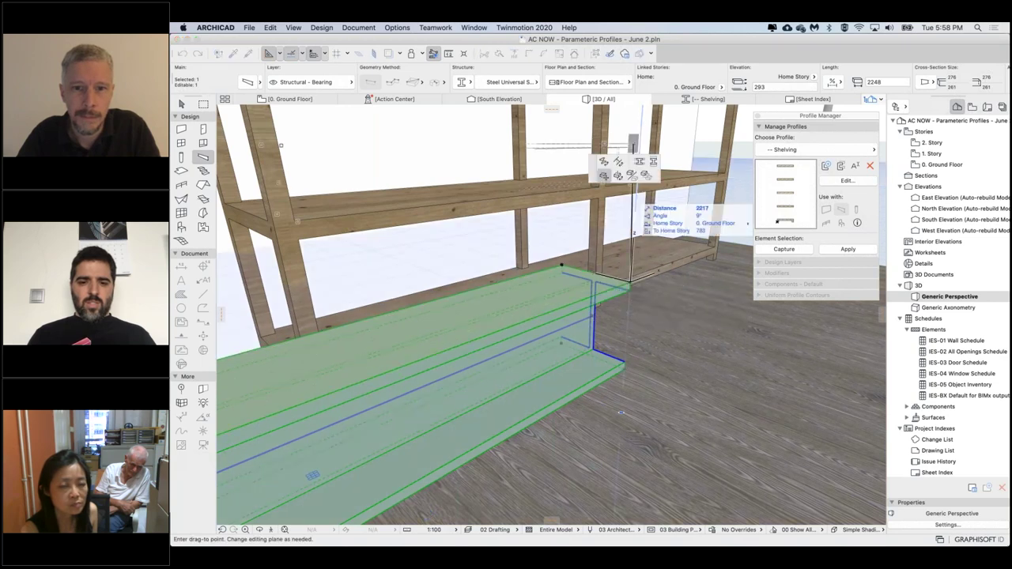
{"action": "left_click", "coordinate": [608, 248]}
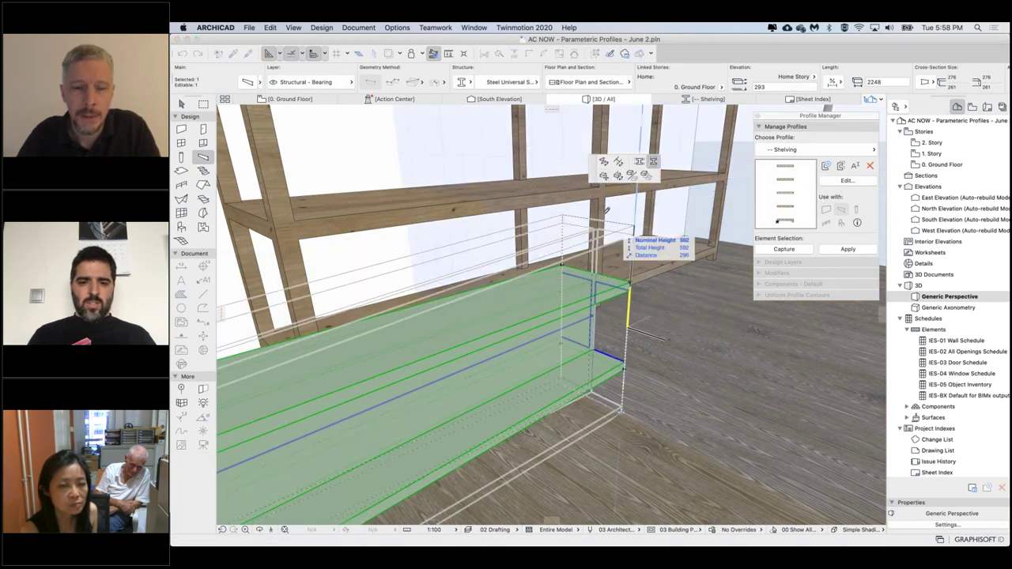
{"action": "left_click", "coordinate": [599, 204]}
{"action": "scroll", "coordinate": [599, 204], "scroll_direction": "down", "scroll_amount": 5}
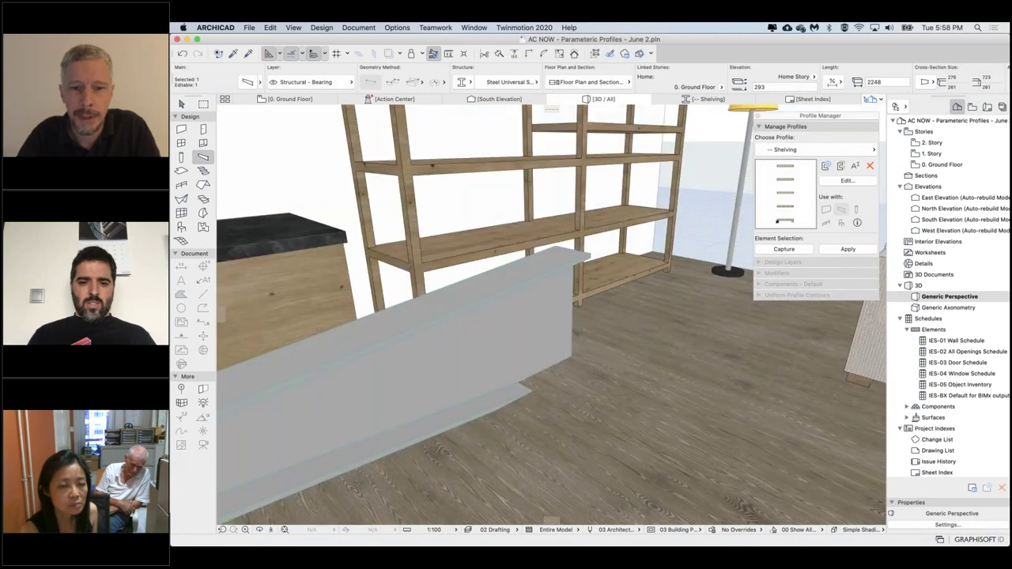
{"action": "middle_click_drag", "start_coordinate": [455, 333], "coordinate": [554, 307]}
{"action": "scroll", "coordinate": [554, 305], "scroll_direction": "down", "scroll_amount": 5}
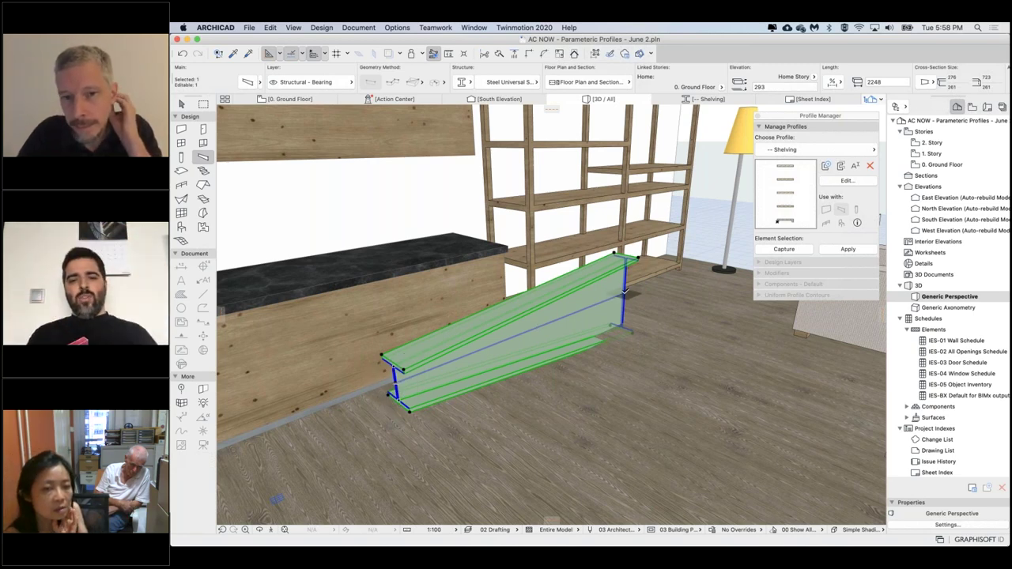
- Move the tapered beam straight up by about 153, to elevation 446
{"action": "key", "text": "super+d"}
{"action": "left_click", "coordinate": [586, 316]}
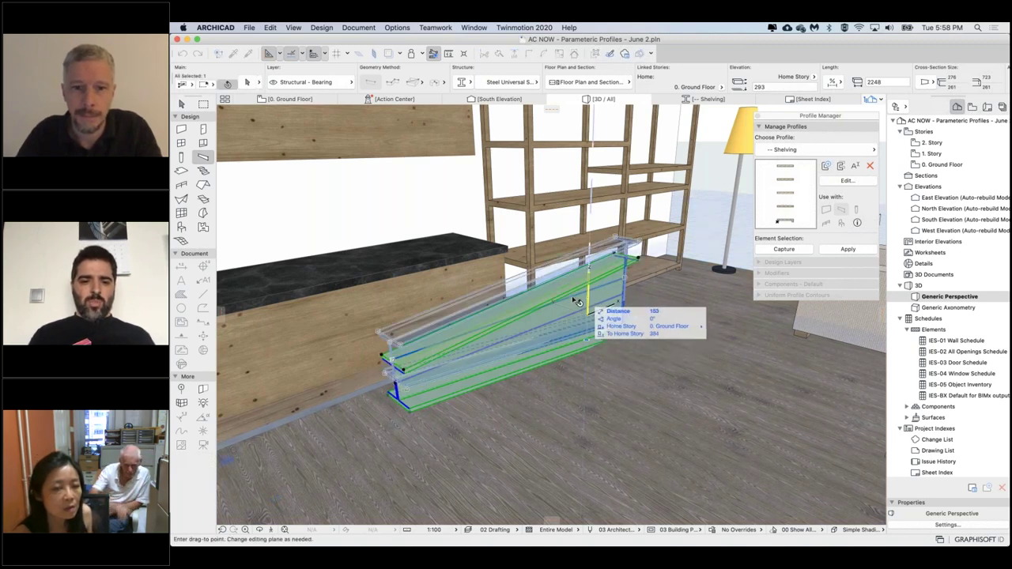
{"action": "left_click", "coordinate": [578, 302]}
- Edit the beam's Steel Universal Section profile and move the I-section up 138 so its bottom edge sits on the origin
{"action": "right_click", "coordinate": [578, 302]}
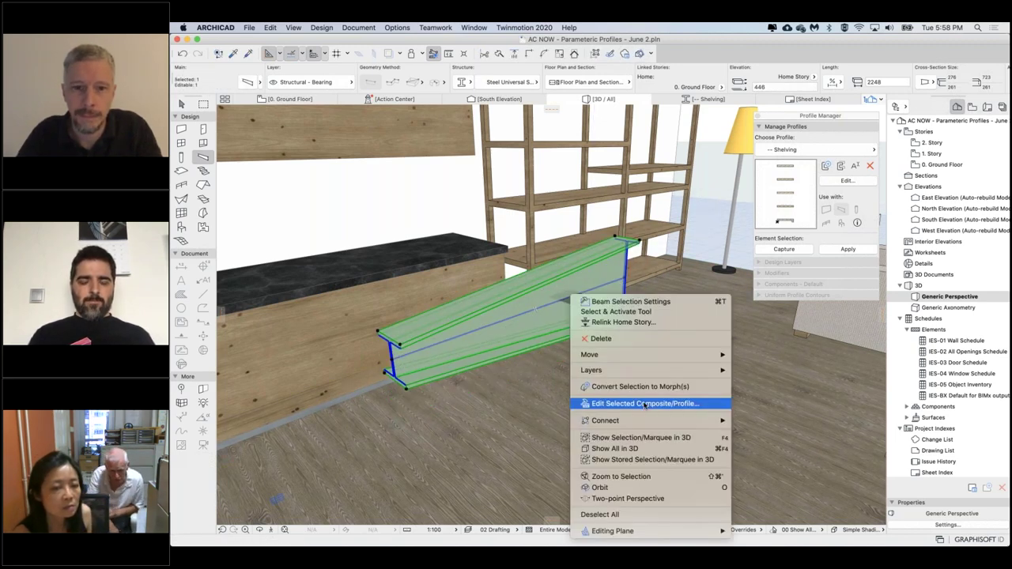
{"action": "left_click", "coordinate": [645, 405]}
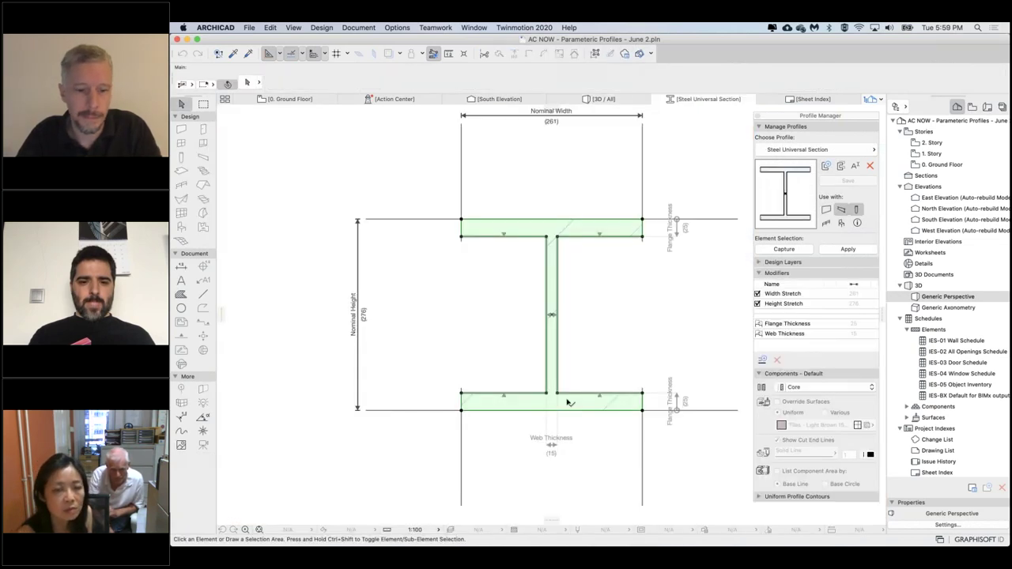
{"action": "left_click", "coordinate": [569, 402]}
{"action": "key", "text": "super+d"}
{"action": "left_click", "coordinate": [563, 412]}
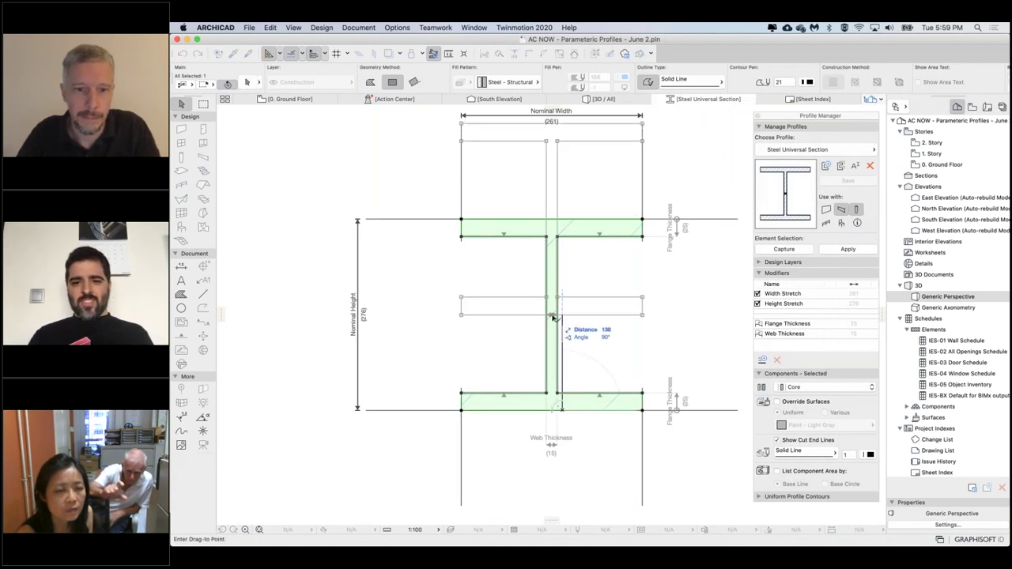
{"action": "left_click_drag", "start_coordinate": [553, 318], "coordinate": [553, 318]}
{"action": "left_click", "coordinate": [603, 264]}
{"action": "scroll", "coordinate": [603, 265], "scroll_direction": "up", "scroll_amount": 3}
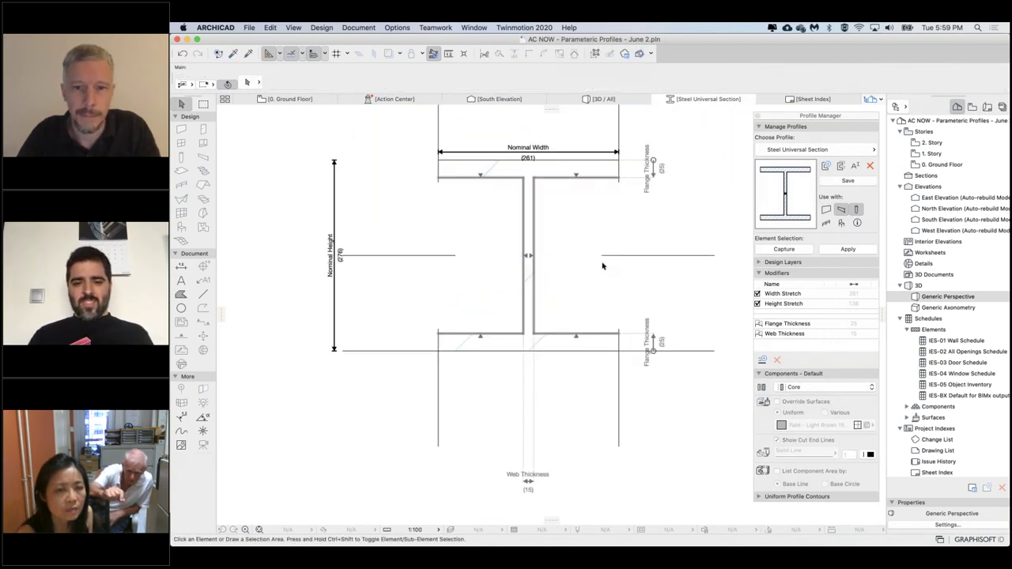
- Move the profile's vertical stretch zone line up 138 to align with the section's top edge
{"action": "left_click", "coordinate": [608, 279]}
{"action": "key", "text": "super+d"}
{"action": "left_click", "coordinate": [630, 280]}
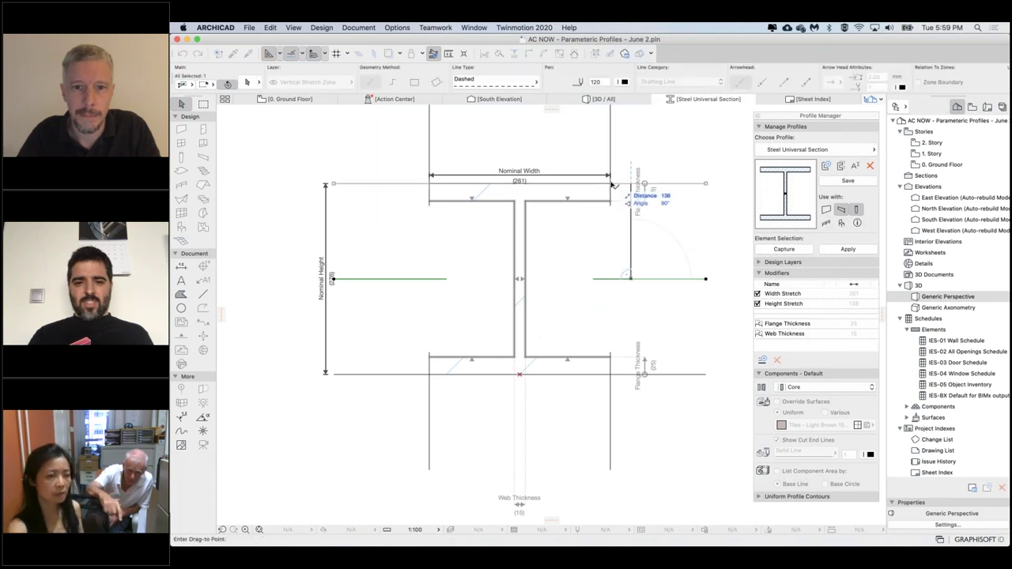
{"action": "left_click", "coordinate": [629, 185]}
{"action": "key", "text": "Escape"}
{"action": "scroll", "coordinate": [736, 126], "scroll_direction": "up", "scroll_amount": 3}
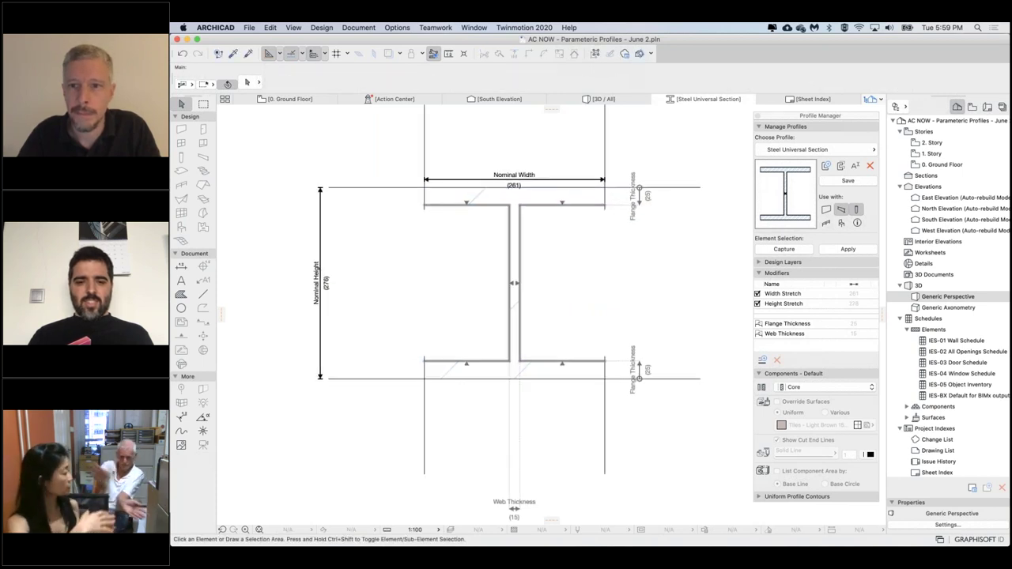
- Save the edited Steel Universal Section profile and view the updated tapered beam in 3D
{"action": "left_click_drag", "start_coordinate": [791, 115], "coordinate": [720, 124]}
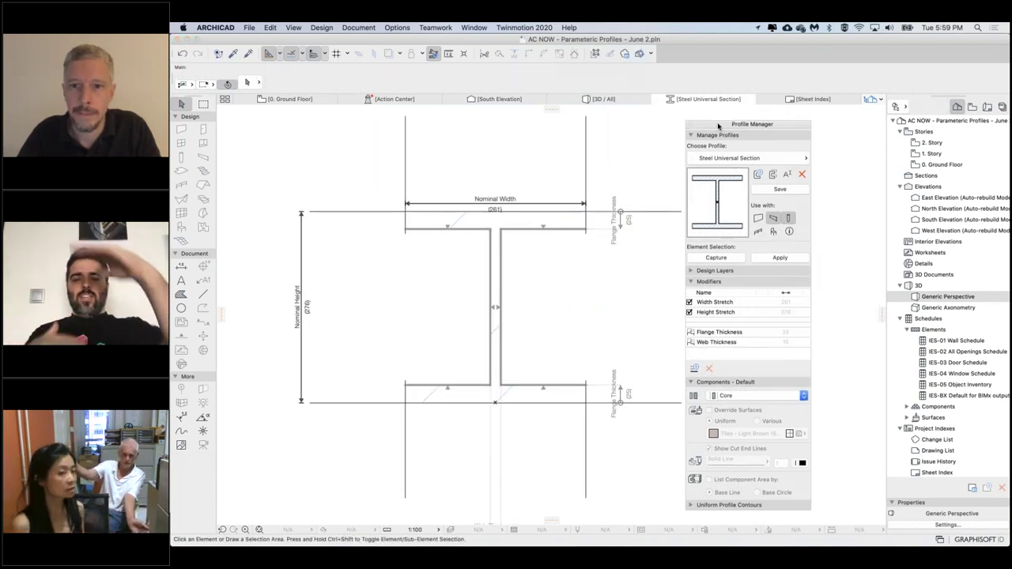
{"action": "left_click", "coordinate": [778, 190]}
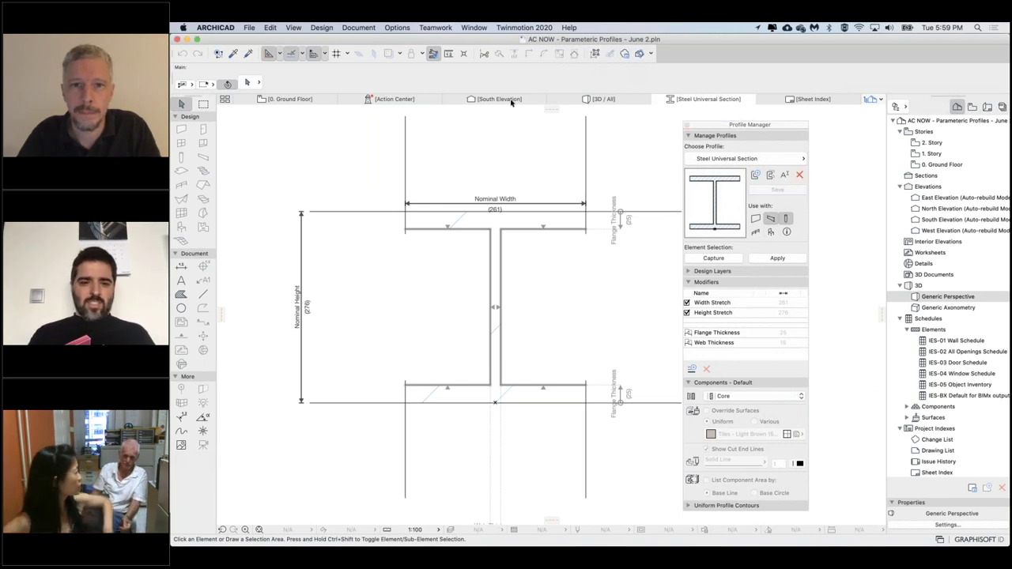
{"action": "left_click", "coordinate": [582, 101]}
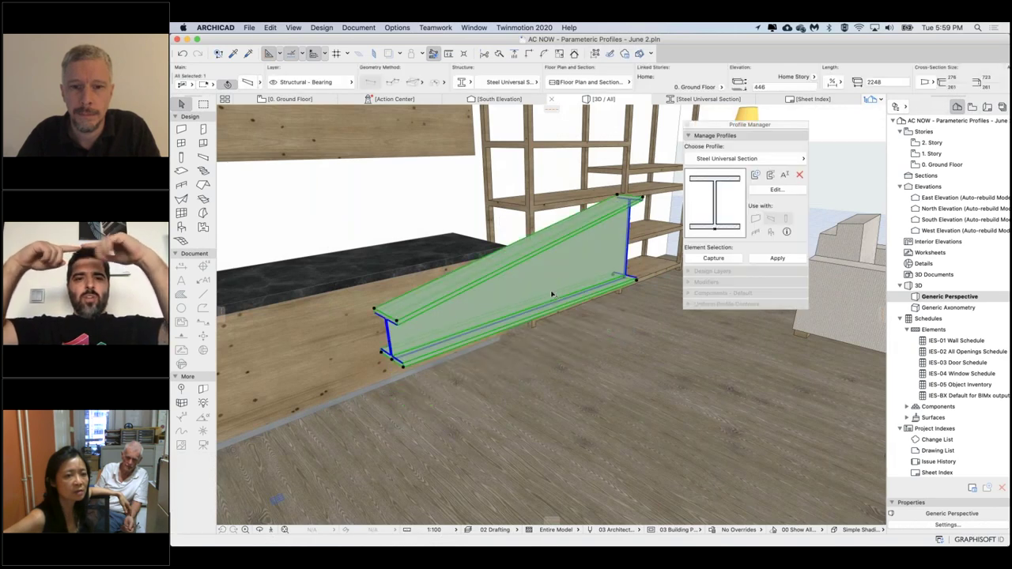
{"action": "middle_click_drag", "start_coordinate": [552, 294], "coordinate": [575, 298], "text": "shift"}
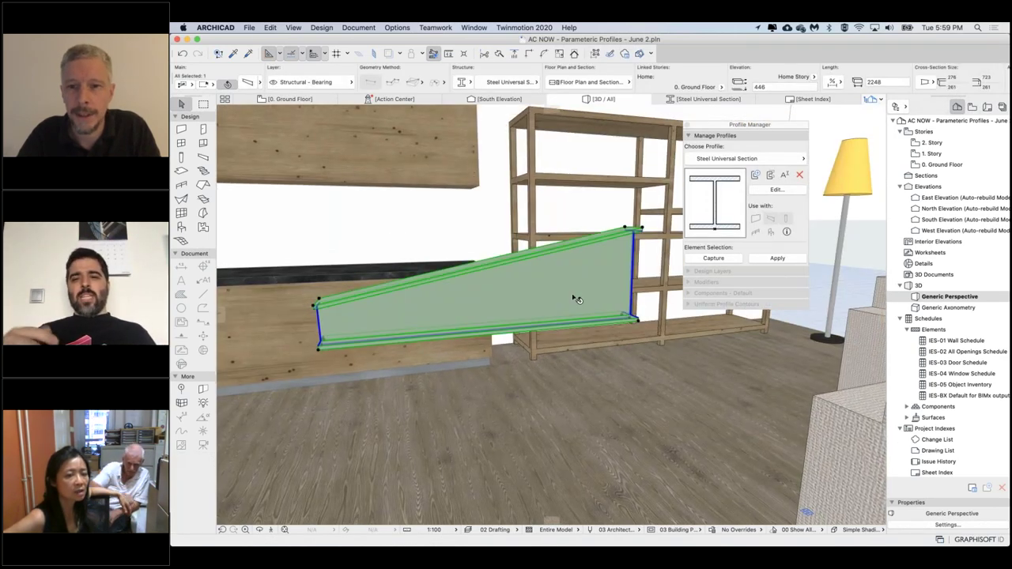
- Reopen the Steel Universal Section profile for editing and move the I-section down 276 so its top edge sits on the origin
{"action": "left_click", "coordinate": [779, 189]}
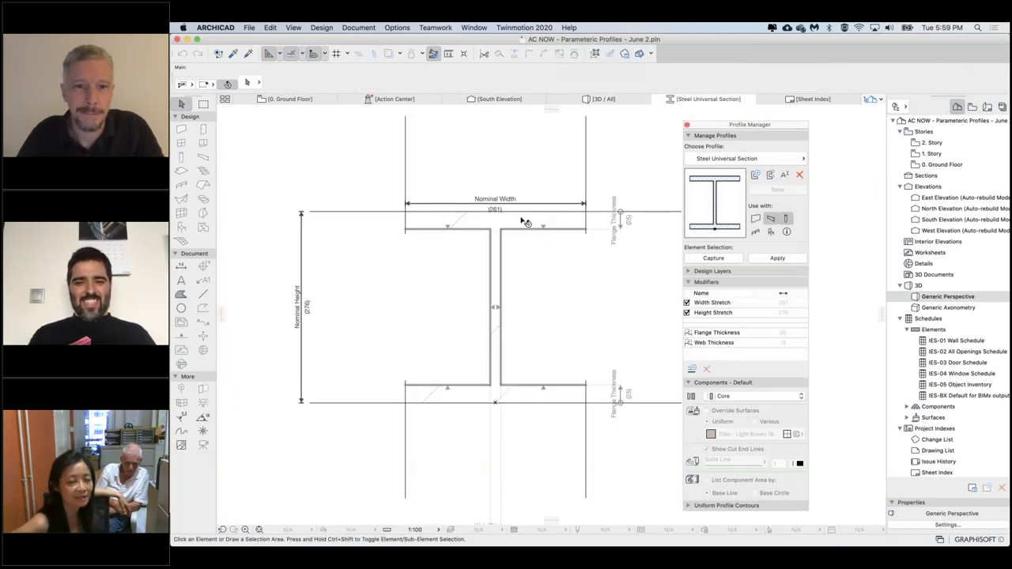
{"action": "left_click", "coordinate": [524, 222]}
{"action": "key", "text": "super+d"}
{"action": "left_click", "coordinate": [558, 212]}
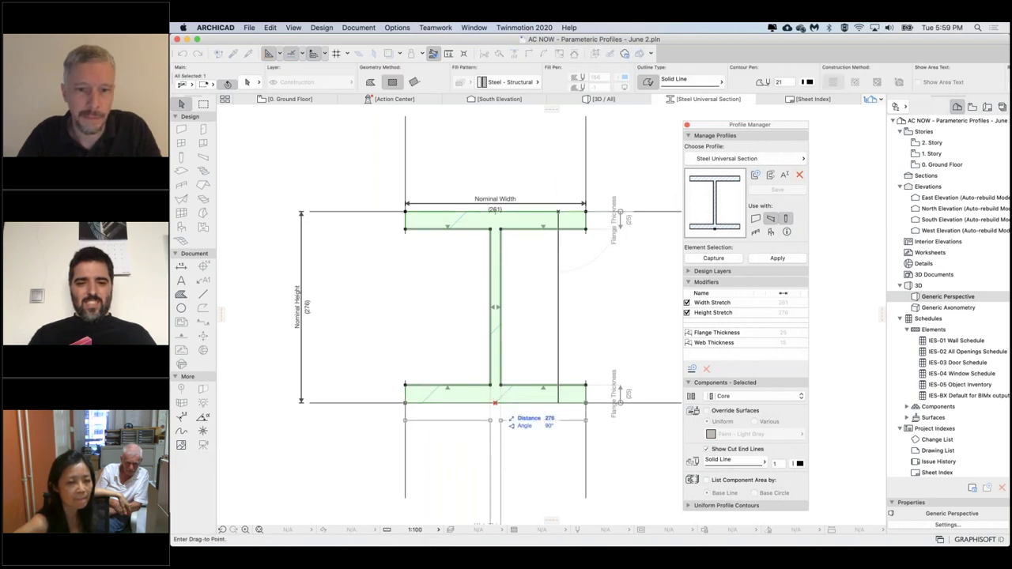
{"action": "left_click", "coordinate": [496, 402]}
{"action": "scroll", "coordinate": [566, 315], "scroll_direction": "down", "scroll_amount": 8}
{"action": "scroll", "coordinate": [601, 312], "scroll_direction": "down", "scroll_amount": 1}
{"action": "scroll", "coordinate": [601, 312], "scroll_direction": "up", "scroll_amount": 5}
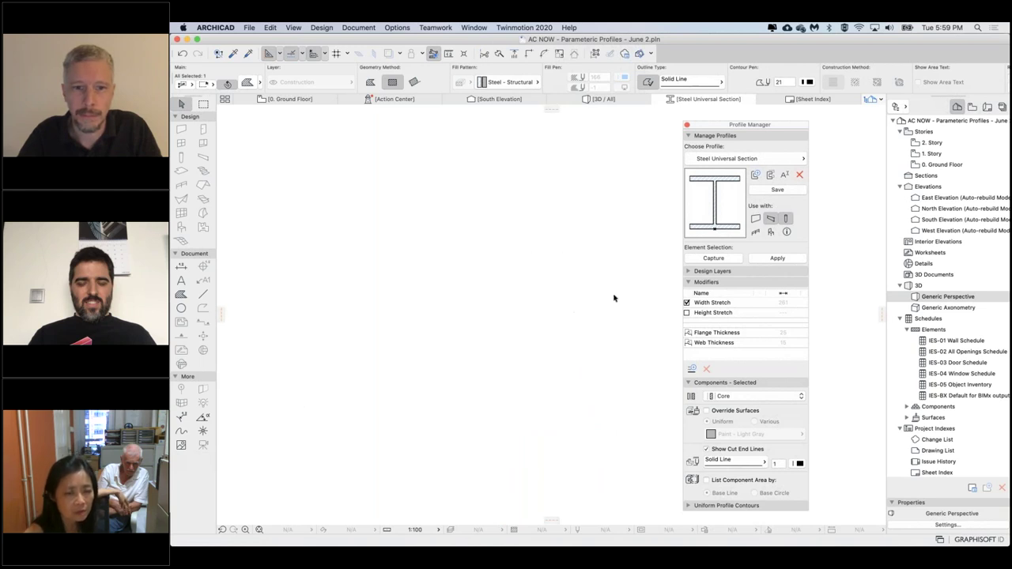
- Re-enable the profile's Height Stretch modifier and return to the 3D view, saving the profile changes
{"action": "left_click", "coordinate": [687, 314]}
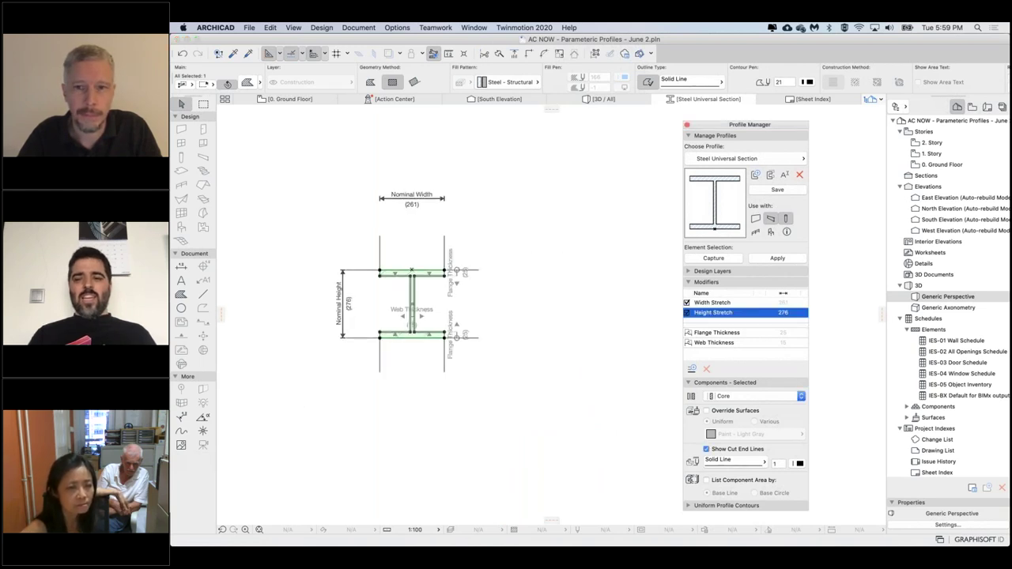
{"action": "scroll", "coordinate": [633, 206], "scroll_direction": "left", "scroll_amount": 3}
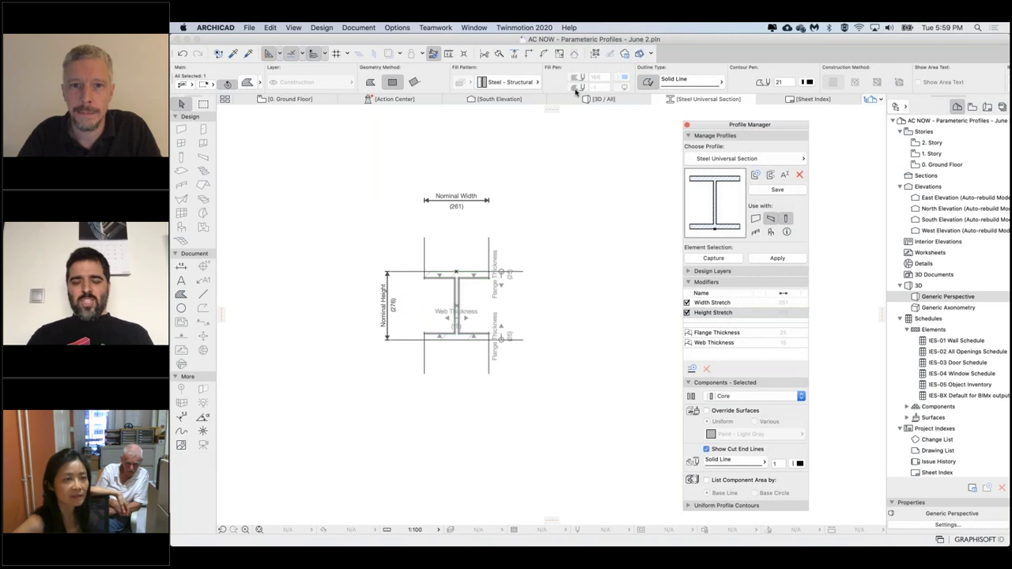
{"action": "left_click", "coordinate": [598, 99]}
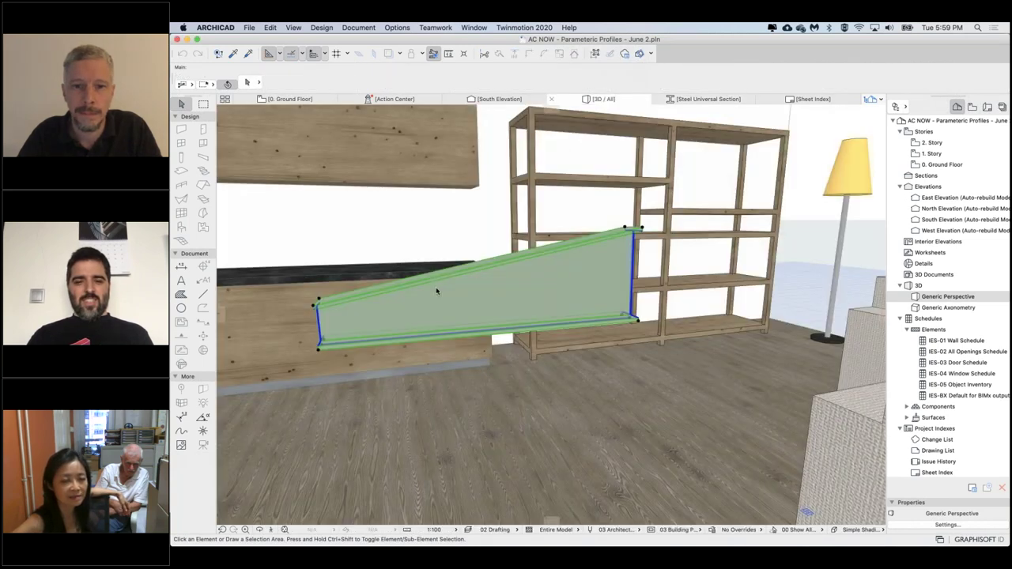
{"action": "left_click", "coordinate": [547, 358]}
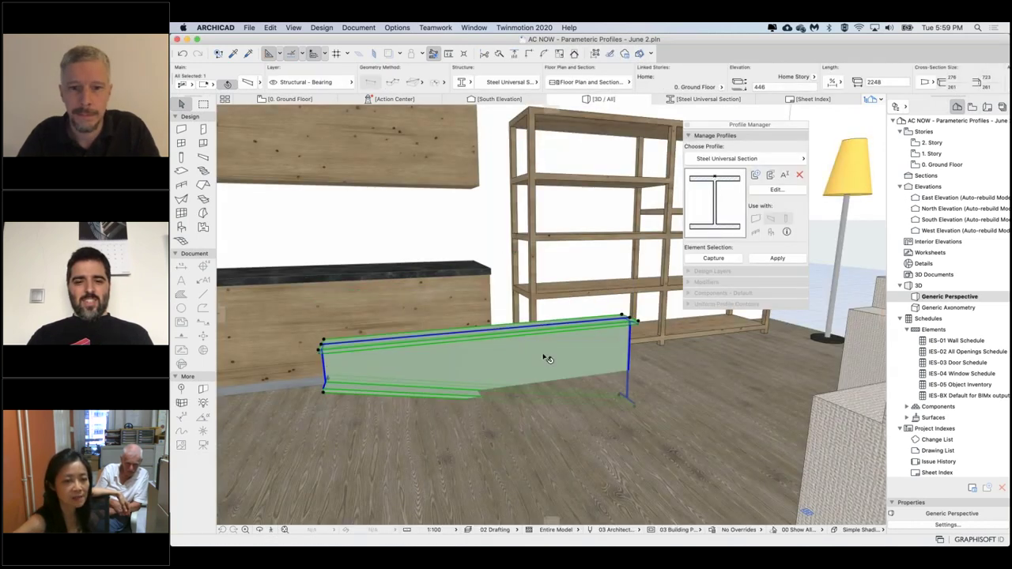
- Raise the updated tapered beam vertically by about 610, to elevation 1056
{"action": "key", "text": "super+d"}
{"action": "left_click", "coordinate": [543, 325]}
{"action": "left_click", "coordinate": [543, 253]}
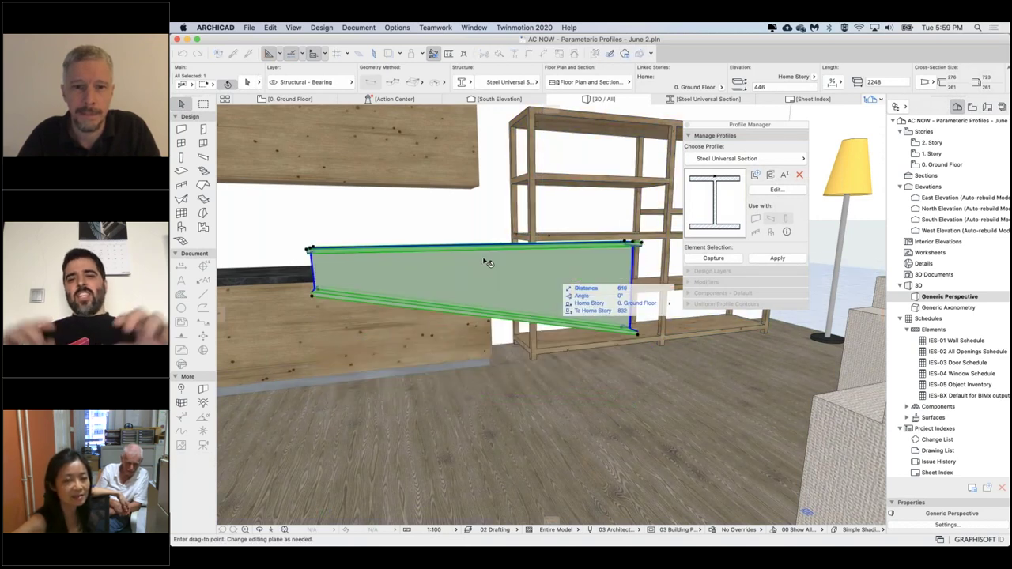
{"action": "left_click_drag", "start_coordinate": [488, 263], "coordinate": [488, 263]}
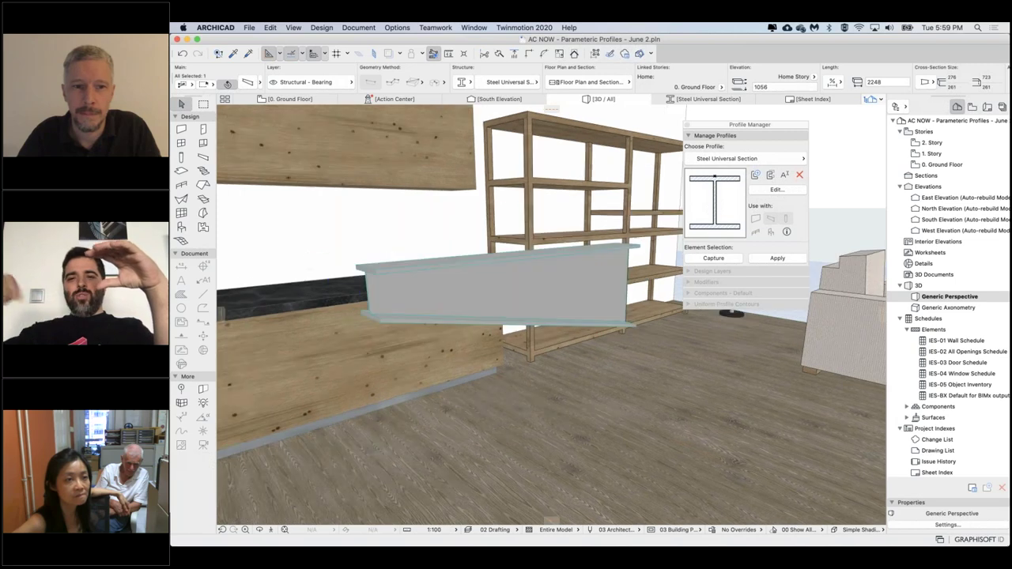
{"action": "scroll", "coordinate": [480, 287], "scroll_direction": "up", "scroll_amount": 2}
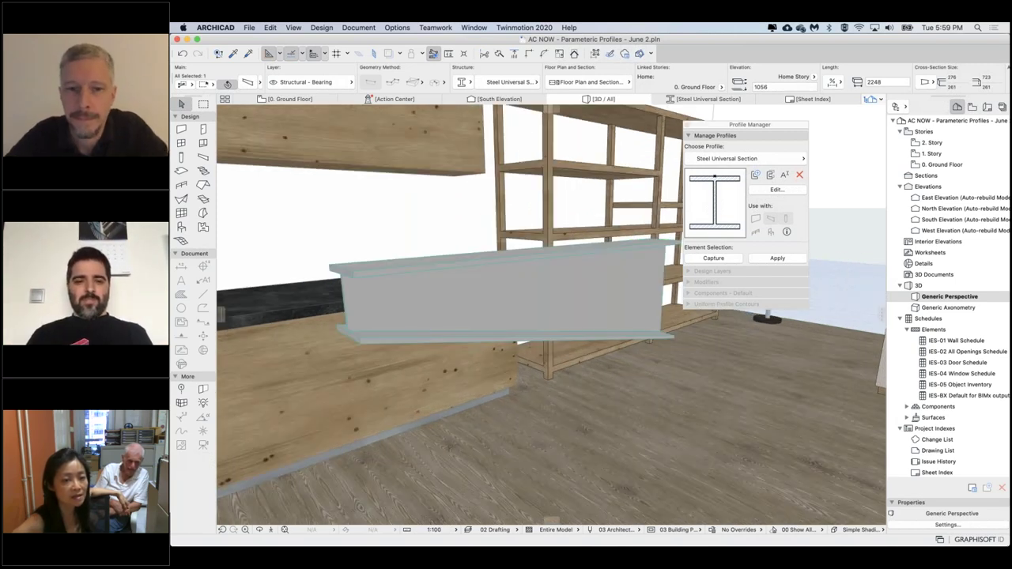
{"action": "mouse_move", "coordinate": [479, 286]}
{"action": "middle_mouse_down", "text": "shift"}
{"action": "mouse_move", "coordinate": [541, 286]}
{"action": "mouse_move", "coordinate": [479, 286]}
{"action": "middle_mouse_up", "text": "shift"}
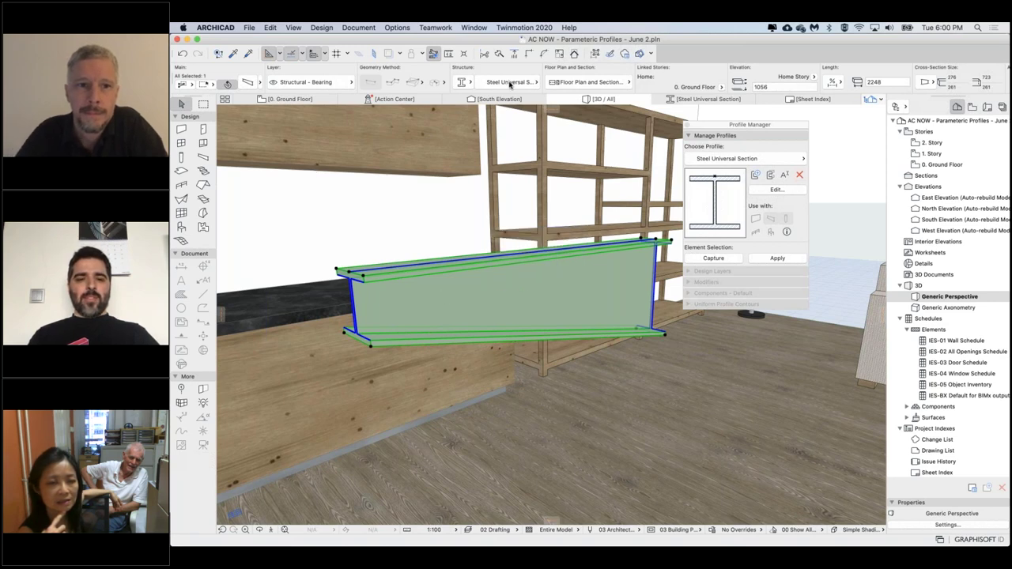
- Inspect the start and end cross-section heights in the tapered beam's segment settings, closing them without changes
{"action": "double_click", "coordinate": [475, 298]}
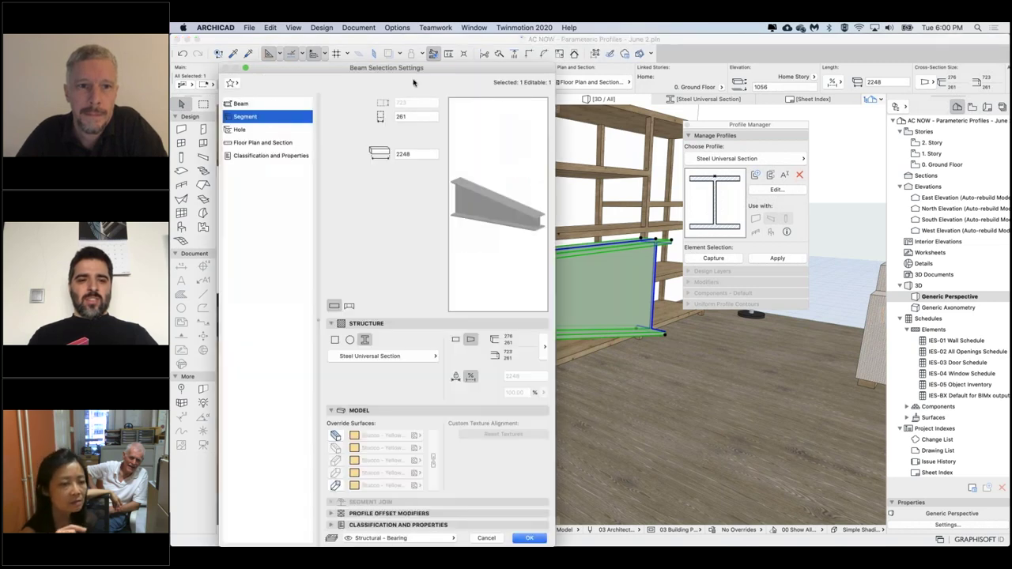
{"action": "left_click_drag", "start_coordinate": [402, 213], "coordinate": [431, 199]}
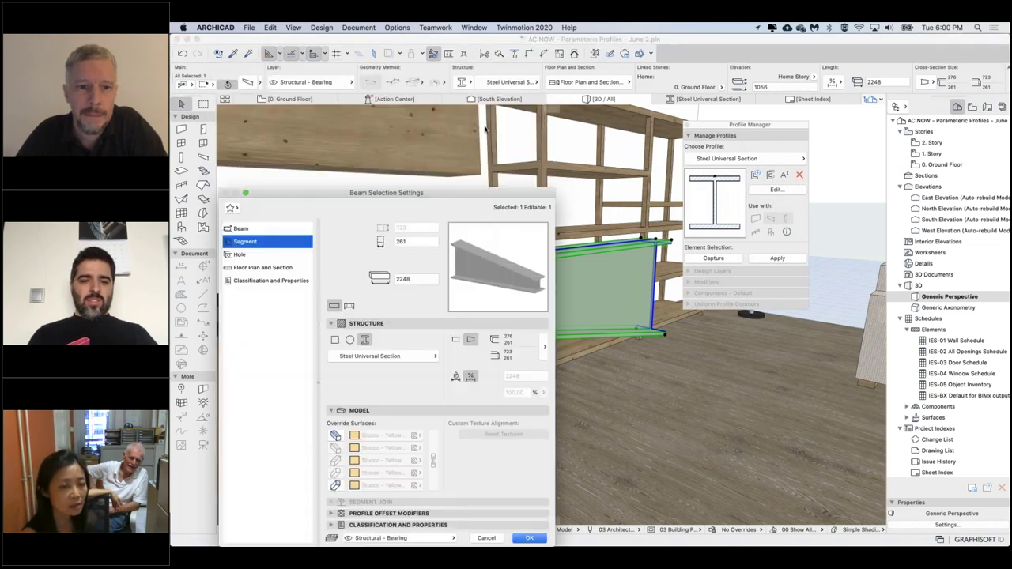
{"action": "left_click_drag", "start_coordinate": [485, 129], "coordinate": [484, 115]}
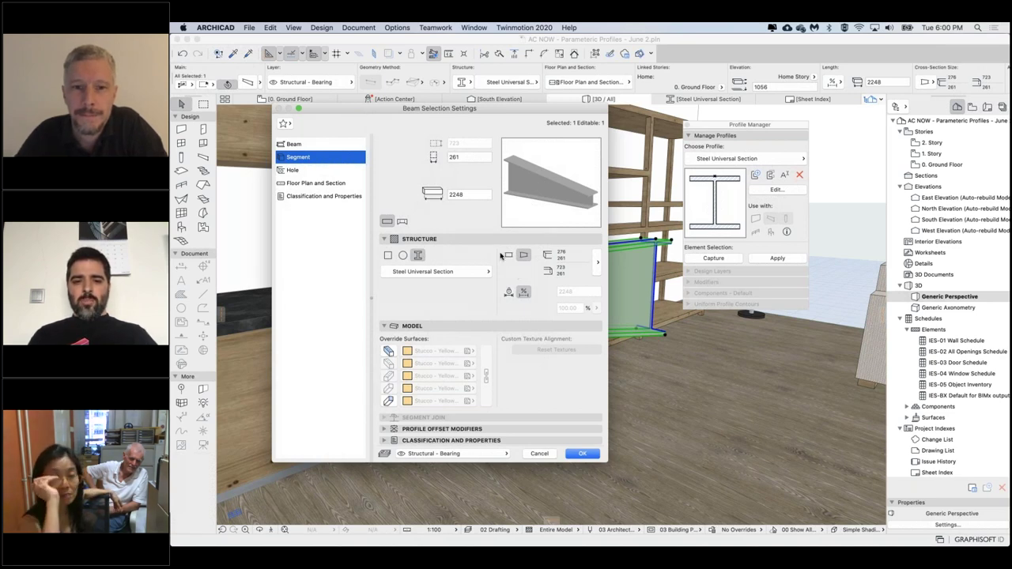
{"action": "left_click", "coordinate": [598, 261]}
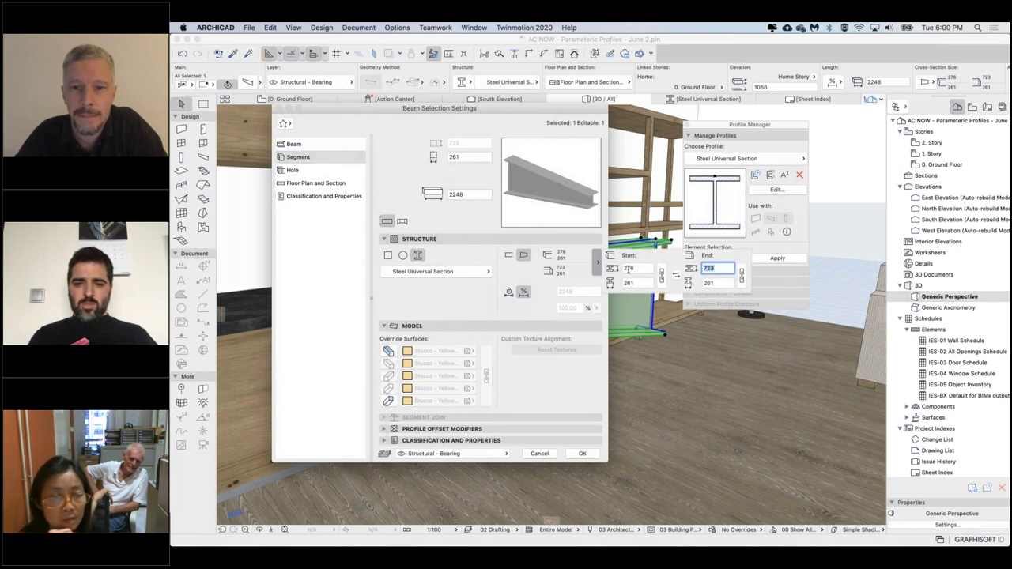
{"action": "left_click", "coordinate": [720, 268]}
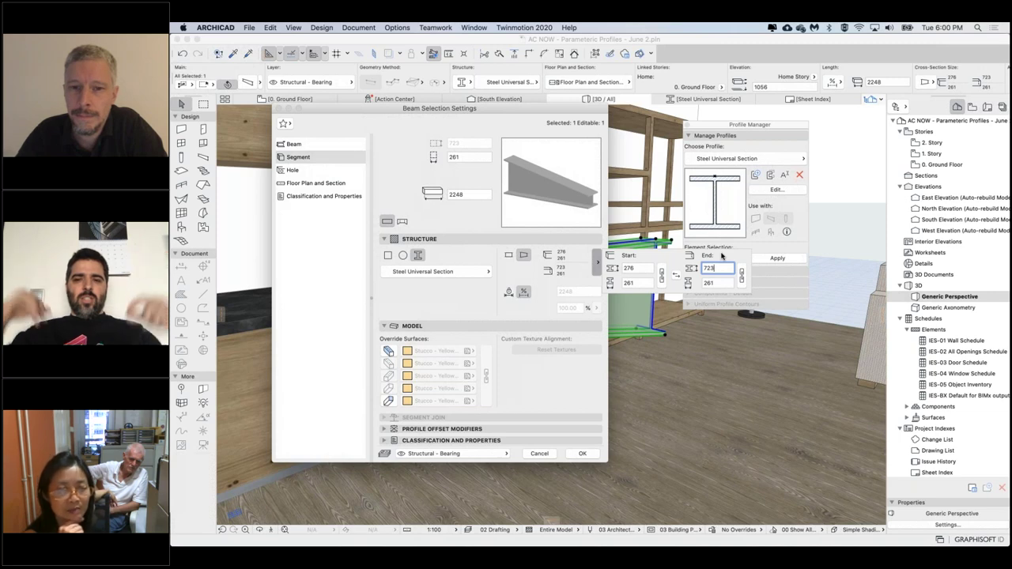
{"action": "left_click", "coordinate": [524, 271]}
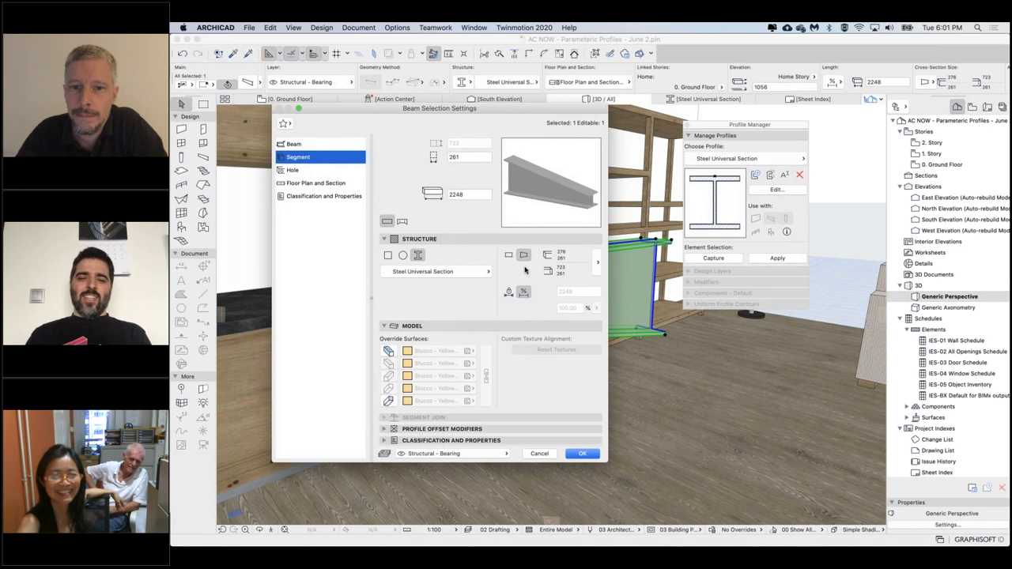
{"action": "left_click", "coordinate": [583, 457]}
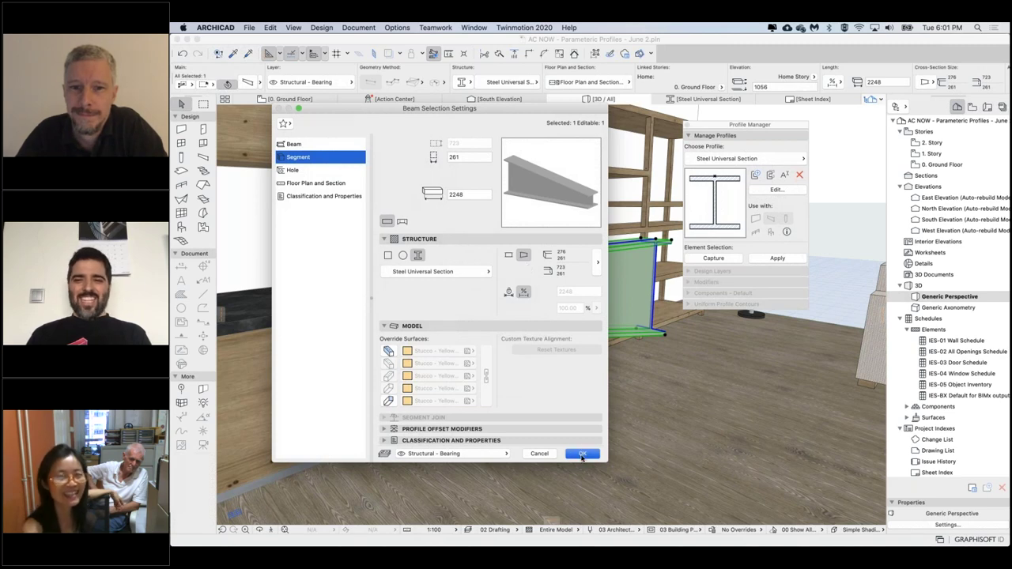
{"action": "middle_click_drag", "start_coordinate": [555, 301], "coordinate": [554, 291], "text": "shift"}
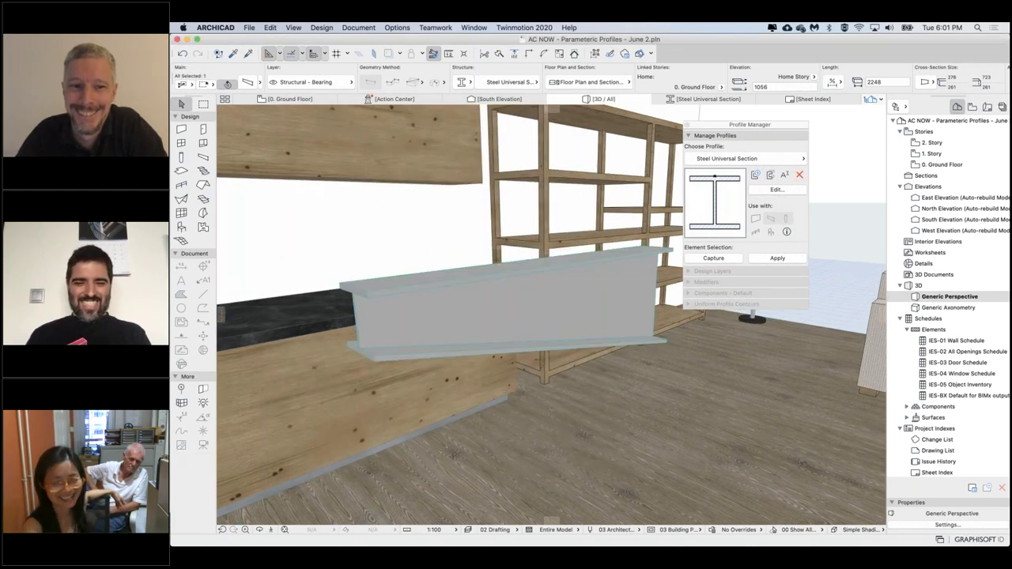
- Slant the shallow end of the tapered beam by setting its end cut angle to about 121°
{"action": "left_click", "coordinate": [542, 273]}
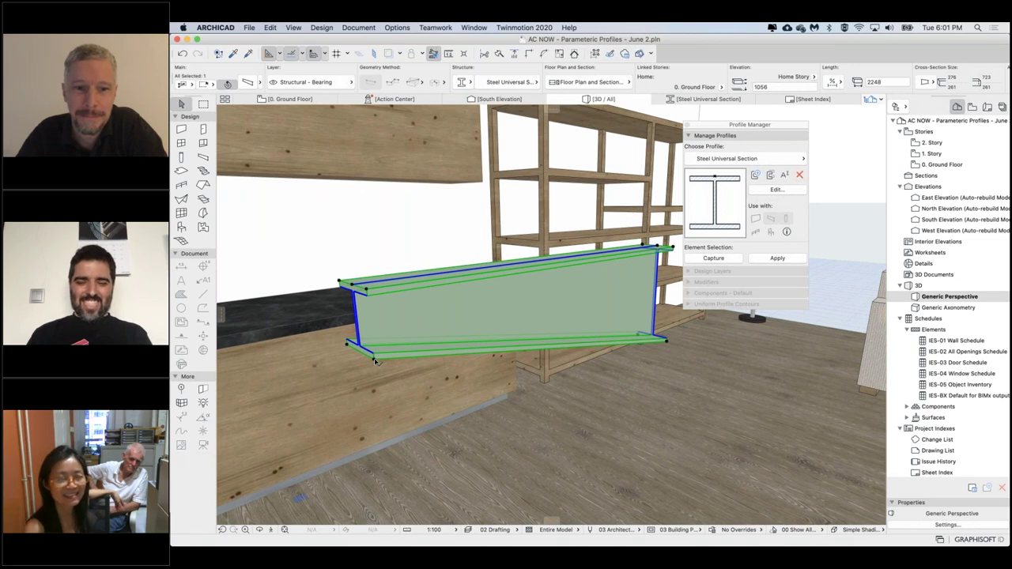
{"action": "left_click", "coordinate": [366, 290]}
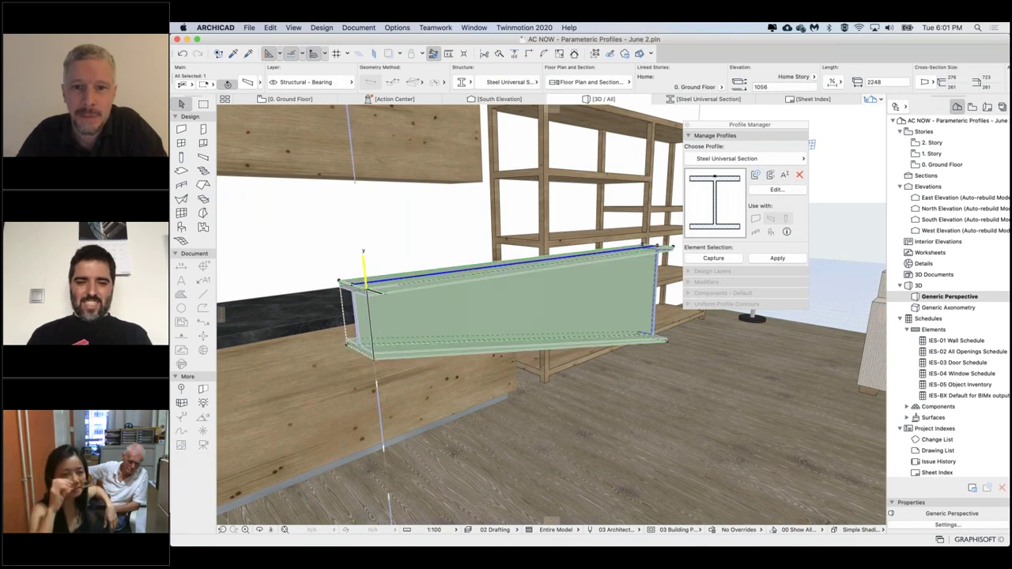
{"action": "left_click", "coordinate": [618, 162]}
{"action": "left_click", "coordinate": [469, 274]}
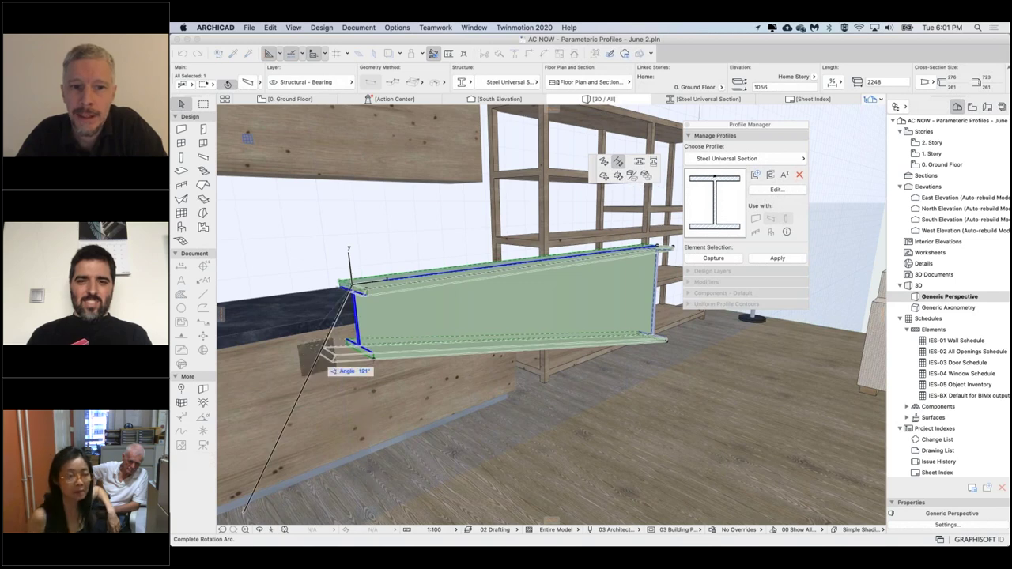
{"action": "left_click", "coordinate": [352, 348]}
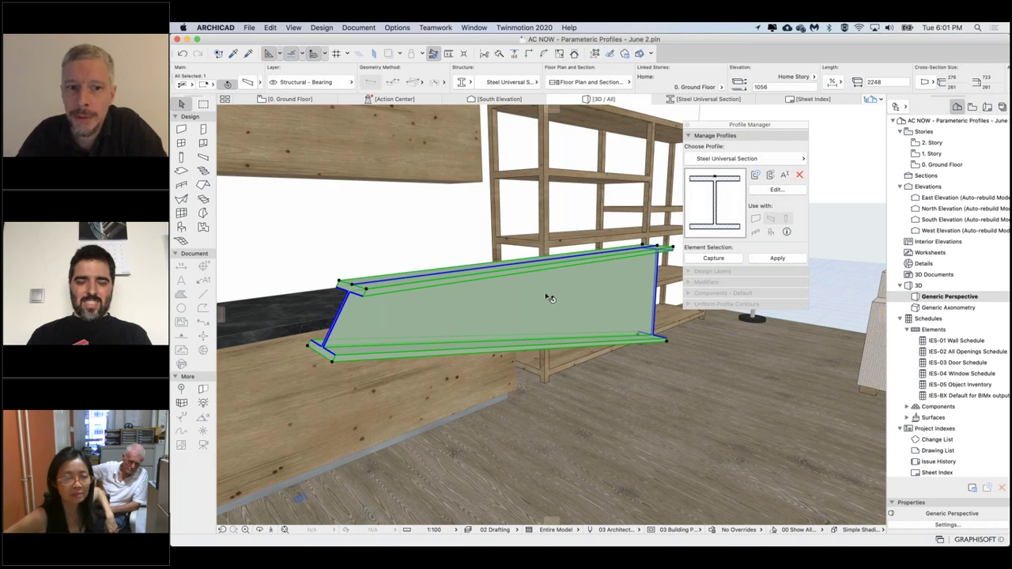
- Set the slanted beam end's cut angle to 90°
{"action": "middle_click_drag", "start_coordinate": [546, 295], "coordinate": [551, 303]}
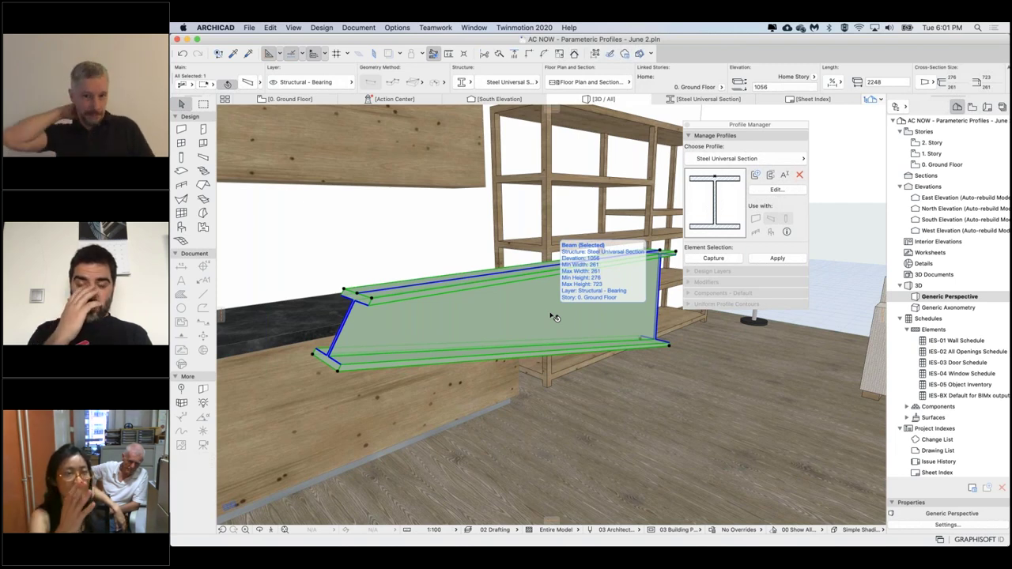
{"action": "left_click", "coordinate": [338, 373]}
{"action": "left_click", "coordinate": [368, 382]}
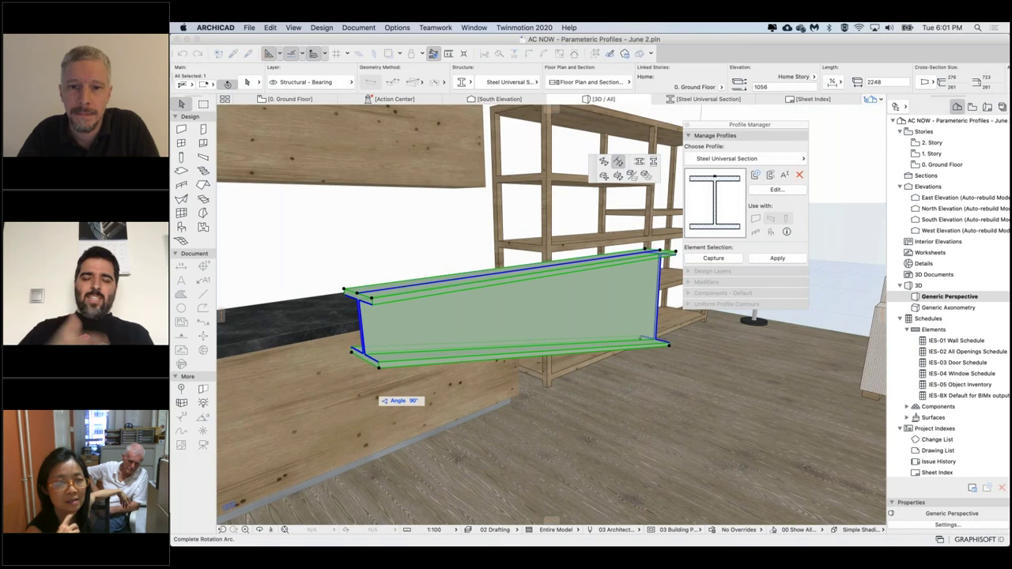
{"action": "key", "text": "Return"}
- Move the tapered beam about 1003 away from the kitchen counter and place a copy about 691 back towards the counter
{"action": "middle_click_drag", "start_coordinate": [522, 332], "coordinate": [482, 304], "text": "shift"}
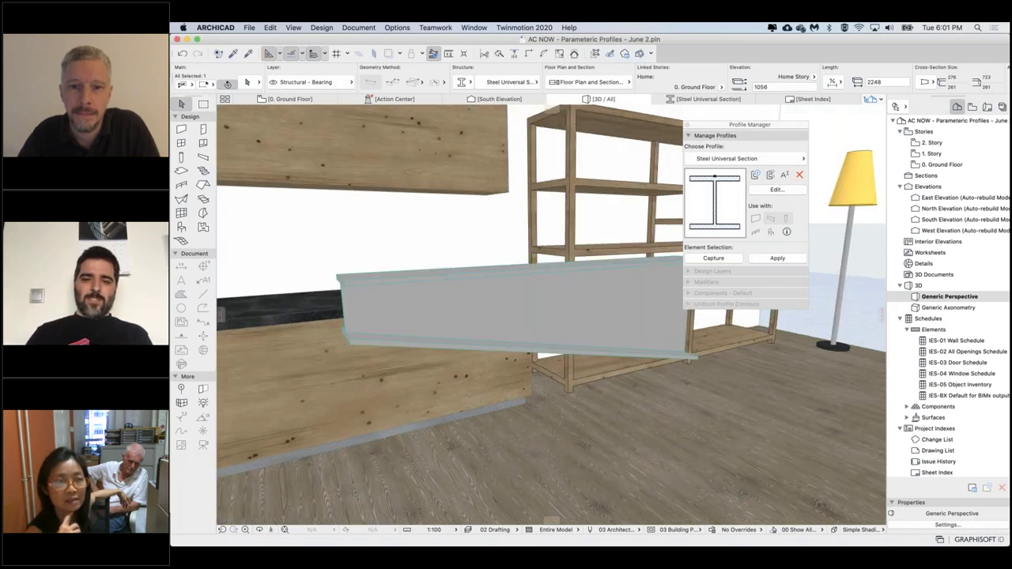
{"action": "middle_click_drag", "start_coordinate": [532, 363], "coordinate": [497, 387]}
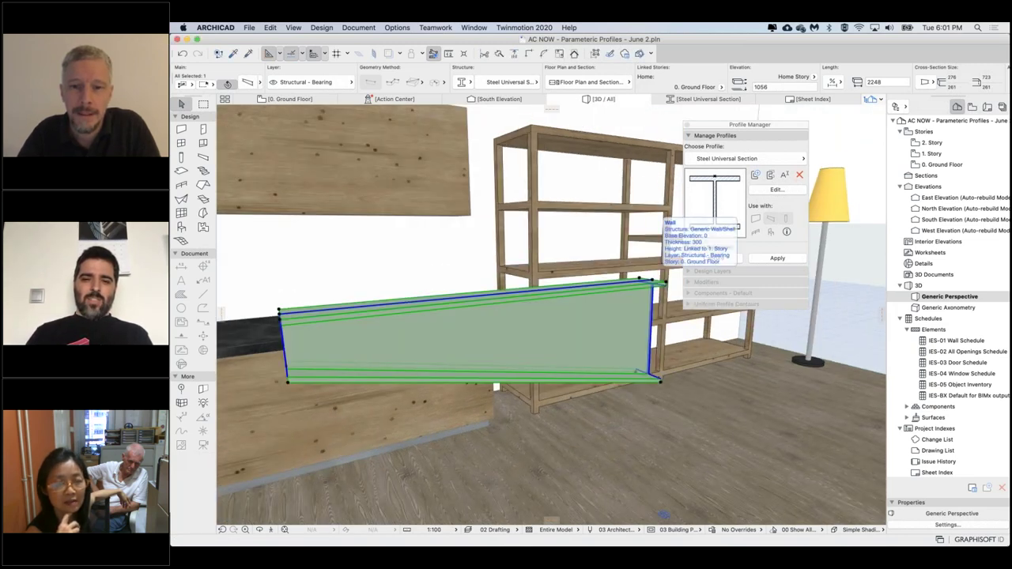
{"action": "left_click", "coordinate": [656, 218]}
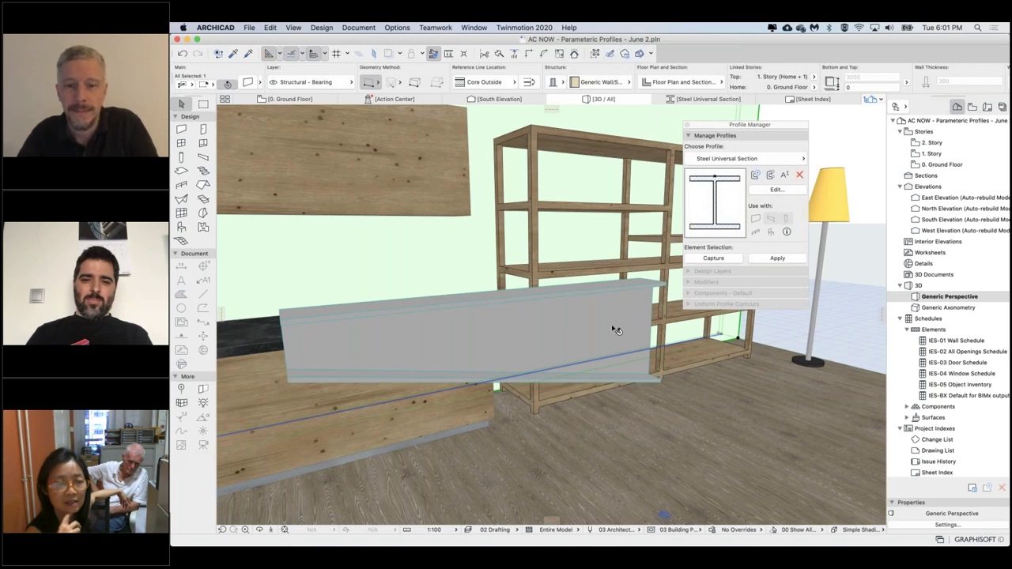
{"action": "key", "text": "Escape"}
{"action": "left_click", "coordinate": [544, 325]}
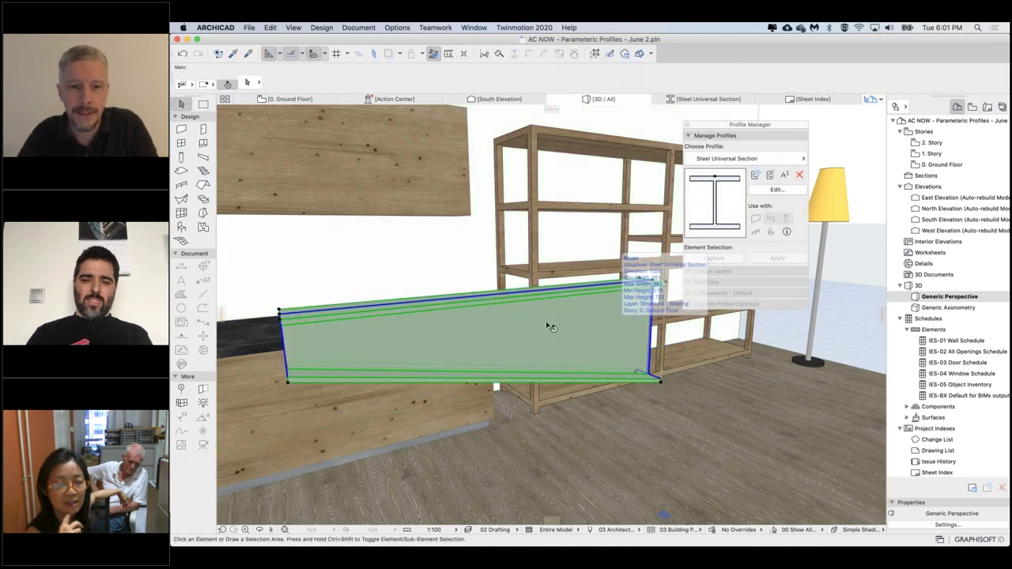
{"action": "left_click", "coordinate": [551, 328]}
{"action": "scroll", "coordinate": [554, 340], "scroll_direction": "down", "scroll_amount": 3}
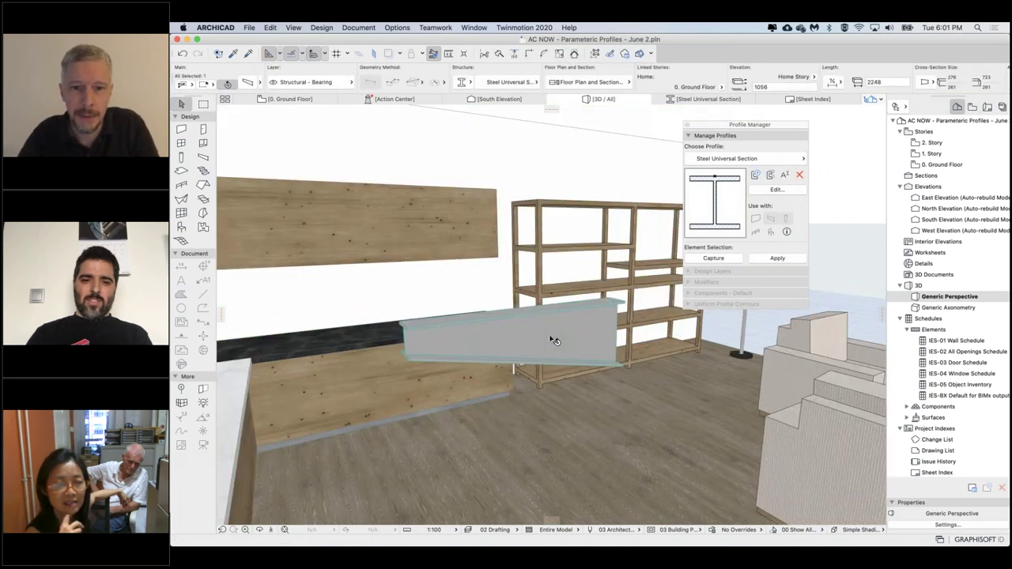
{"action": "middle_click_drag", "start_coordinate": [552, 340], "coordinate": [607, 386], "text": "shift"}
{"action": "key", "text": "super+d"}
{"action": "left_click", "coordinate": [560, 340]}
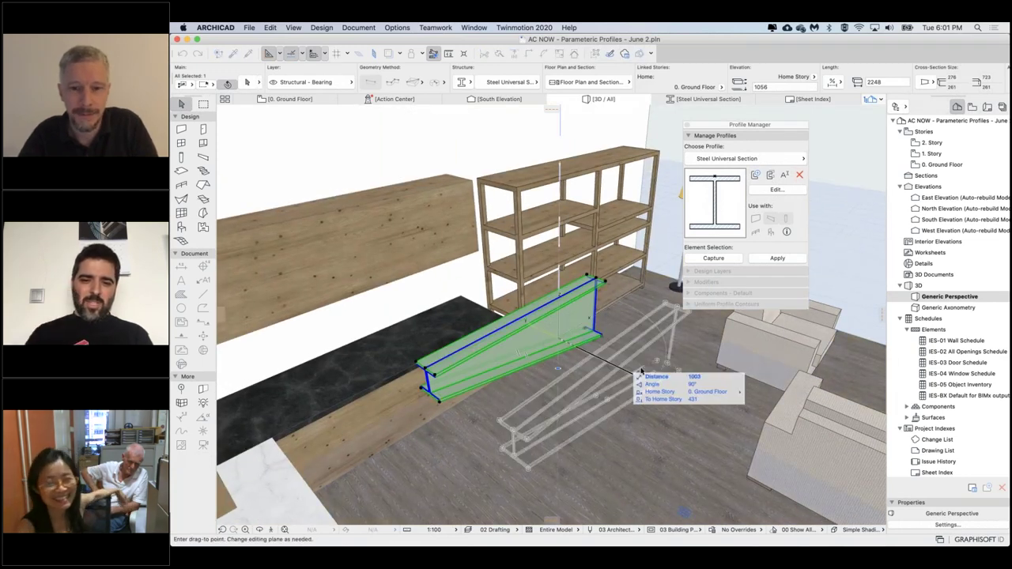
{"action": "left_click", "coordinate": [641, 370]}
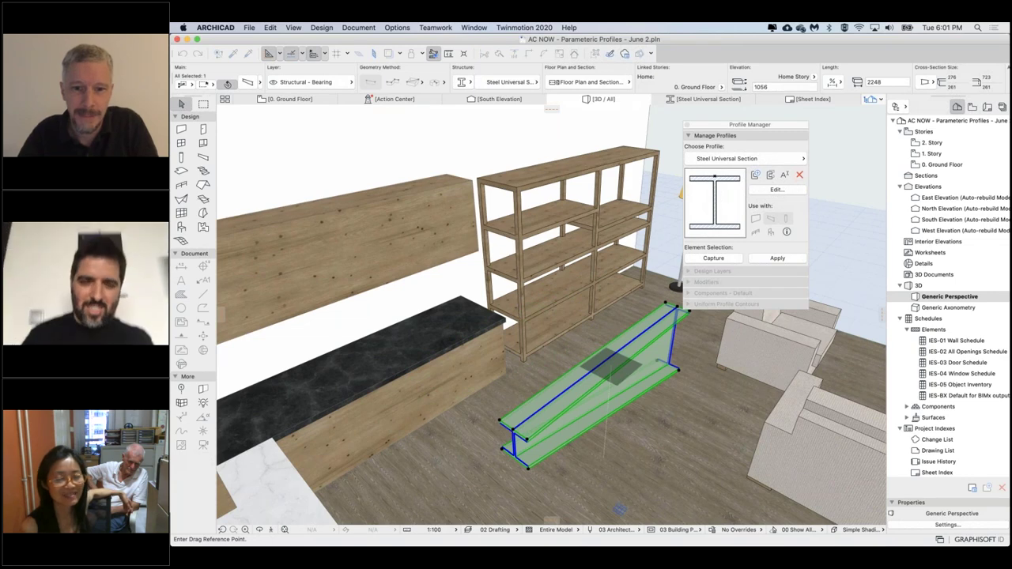
{"action": "left_click", "coordinate": [617, 370]}
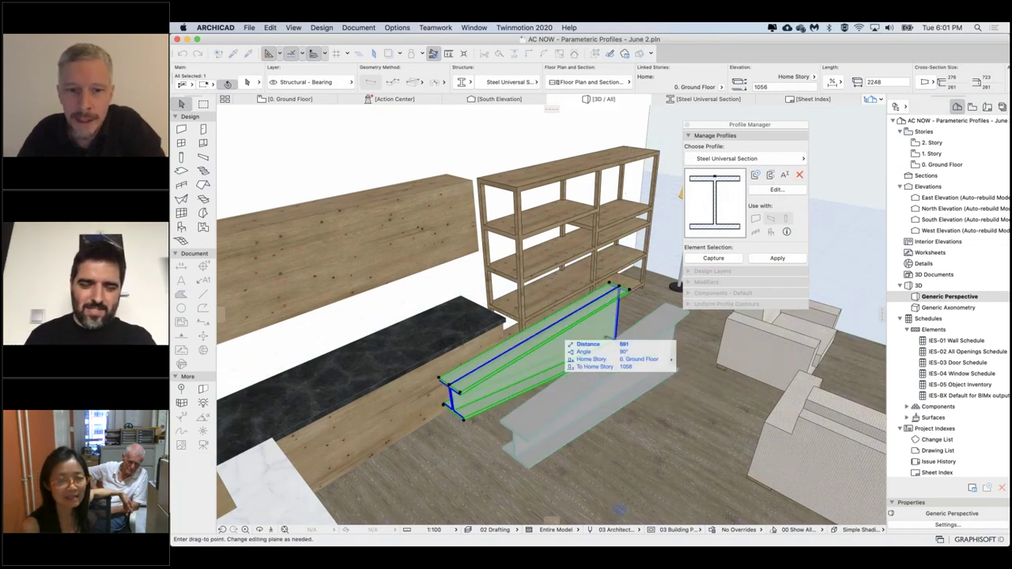
{"action": "left_click", "coordinate": [616, 342]}
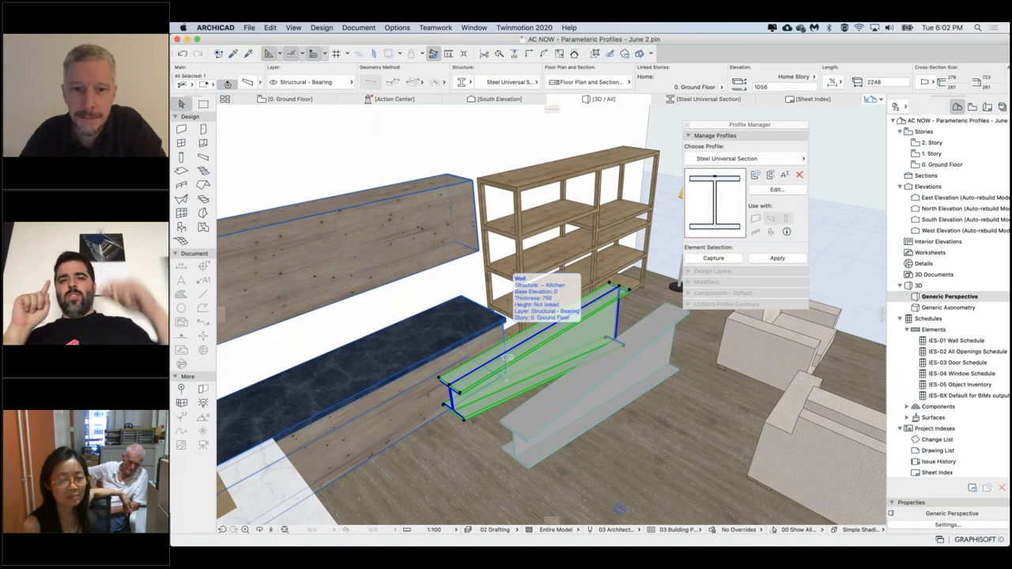
- Switch the copied beam to a uniform cross-section and curve it horizontally towards the counter to a length of about 2674
{"action": "left_click", "coordinate": [247, 83]}
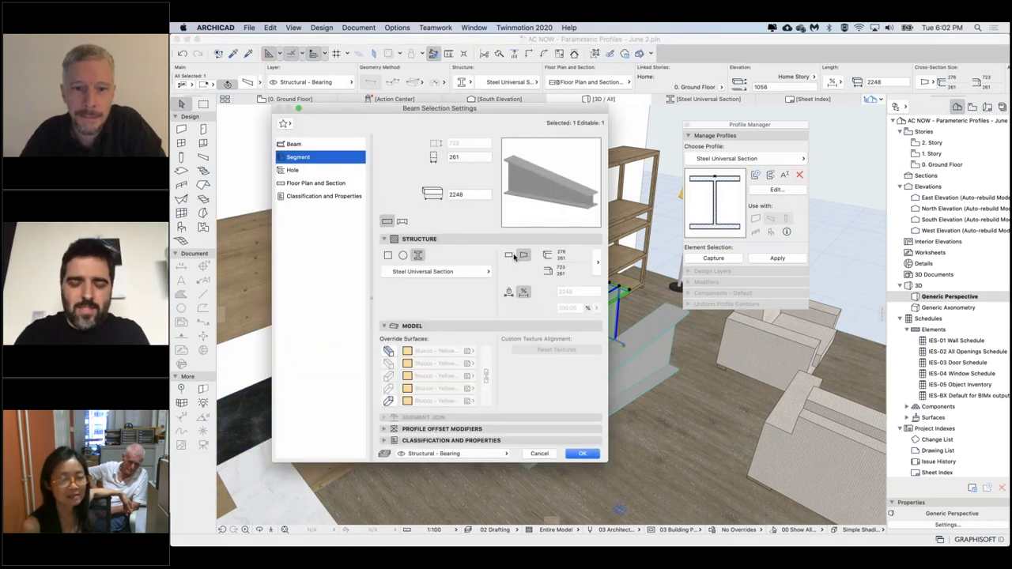
{"action": "left_click", "coordinate": [509, 254]}
{"action": "left_click", "coordinate": [583, 454]}
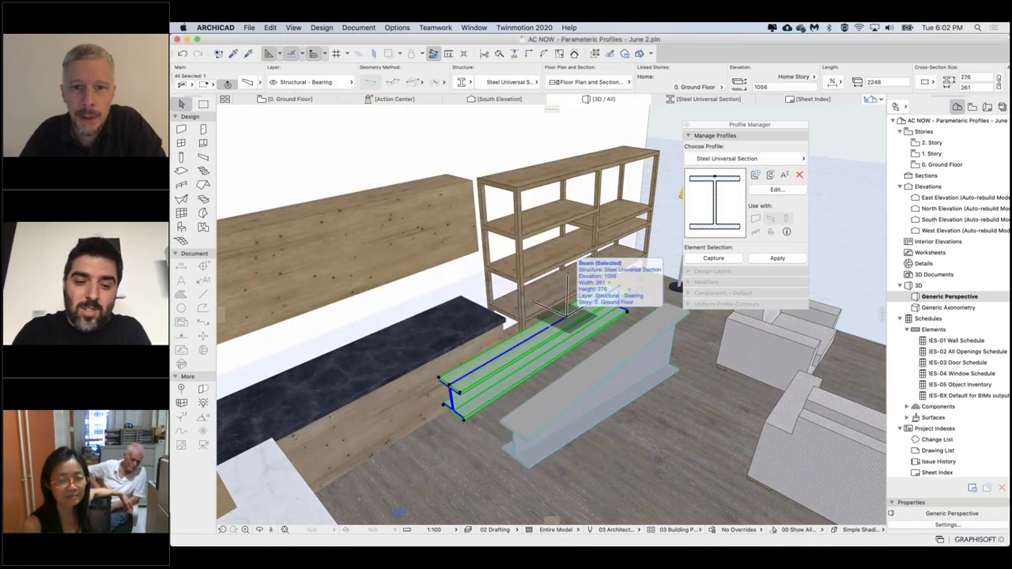
{"action": "left_click", "coordinate": [567, 317]}
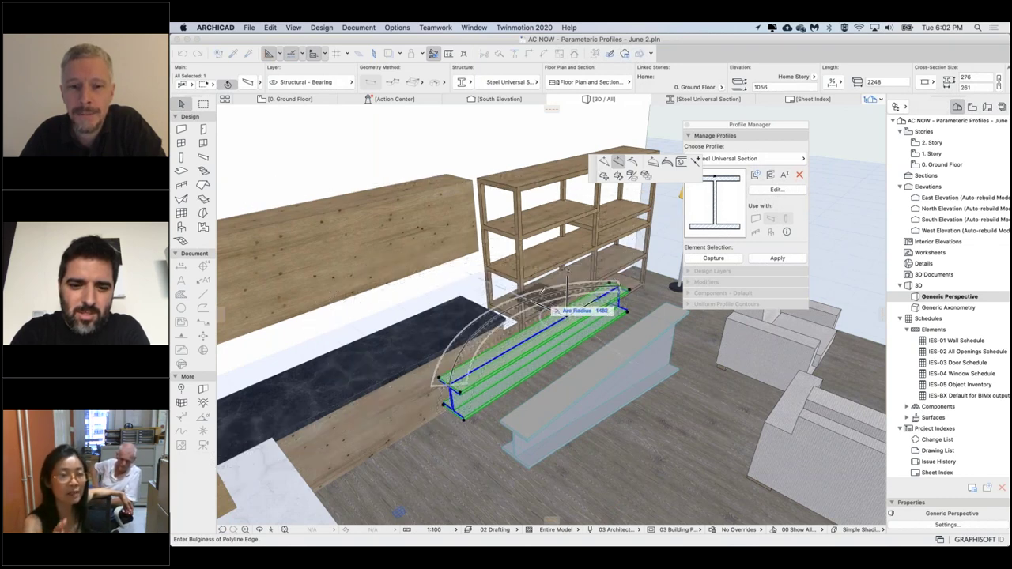
{"action": "left_click", "coordinate": [567, 309]}
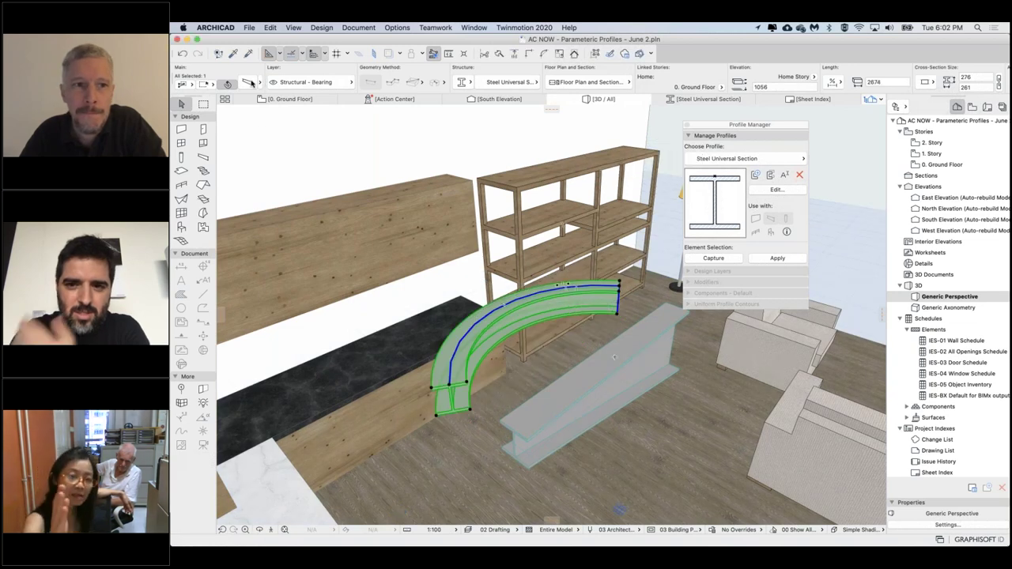
- Try to switch the curved beam's segment to a tapered cross-section
{"action": "double_click", "coordinate": [509, 302]}
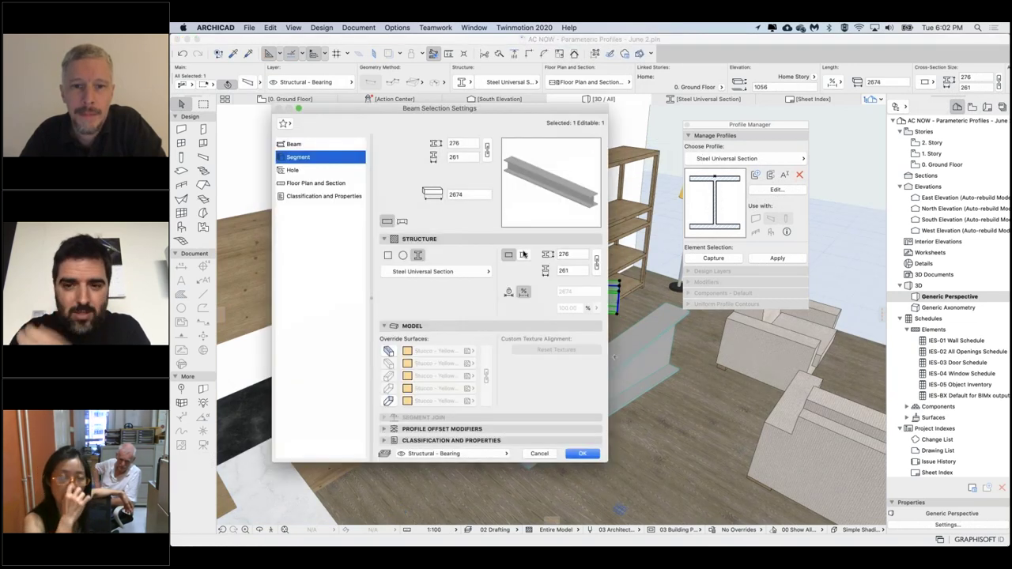
{"action": "left_click", "coordinate": [523, 255]}
{"action": "left_click", "coordinate": [584, 454]}
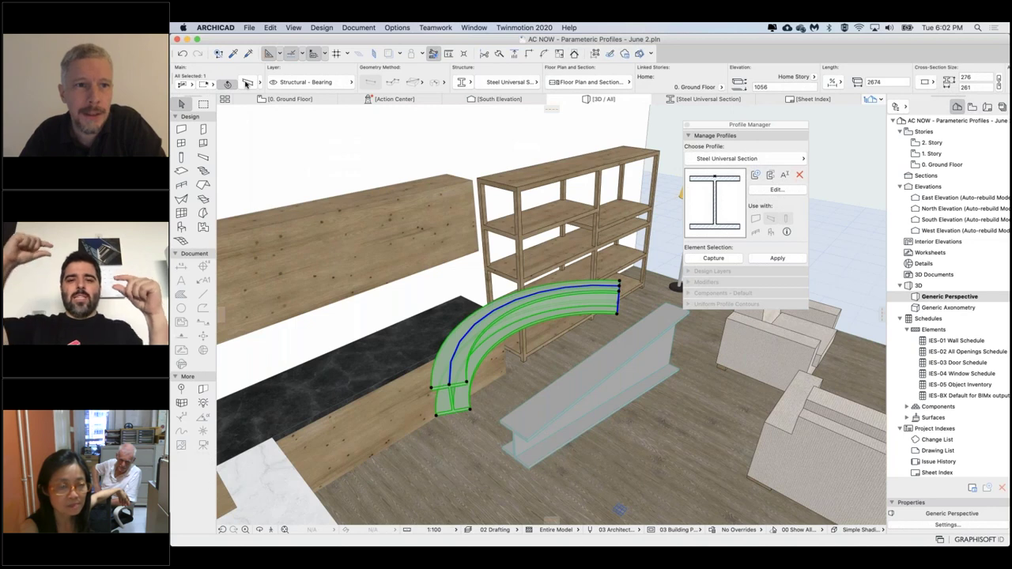
- Try to taper the curved beam with a start height of 276 and an end height of 500
{"action": "double_click", "coordinate": [567, 303]}
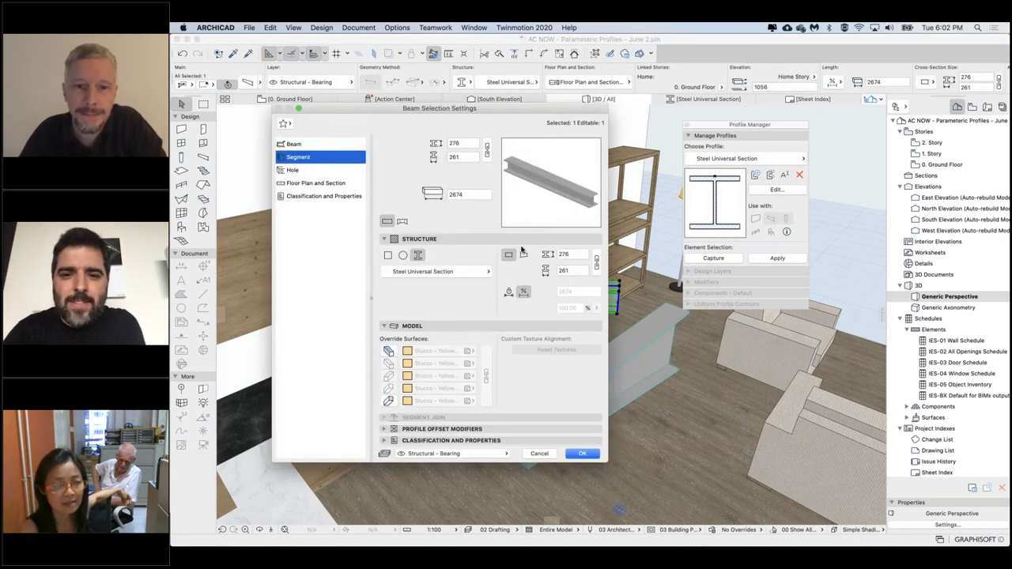
{"action": "left_click", "coordinate": [524, 254]}
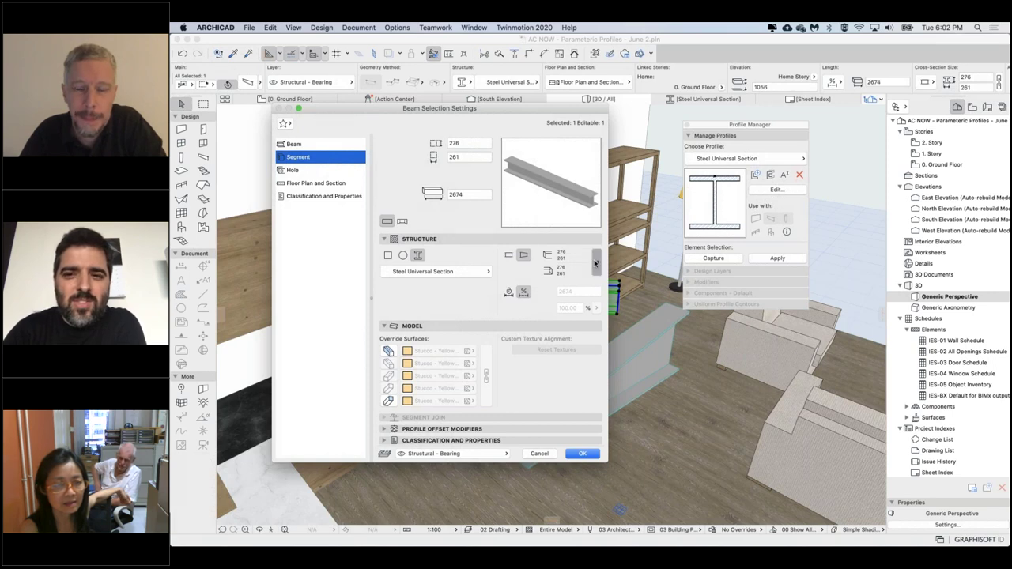
{"action": "left_click", "coordinate": [597, 263]}
{"action": "type", "text": "5"}
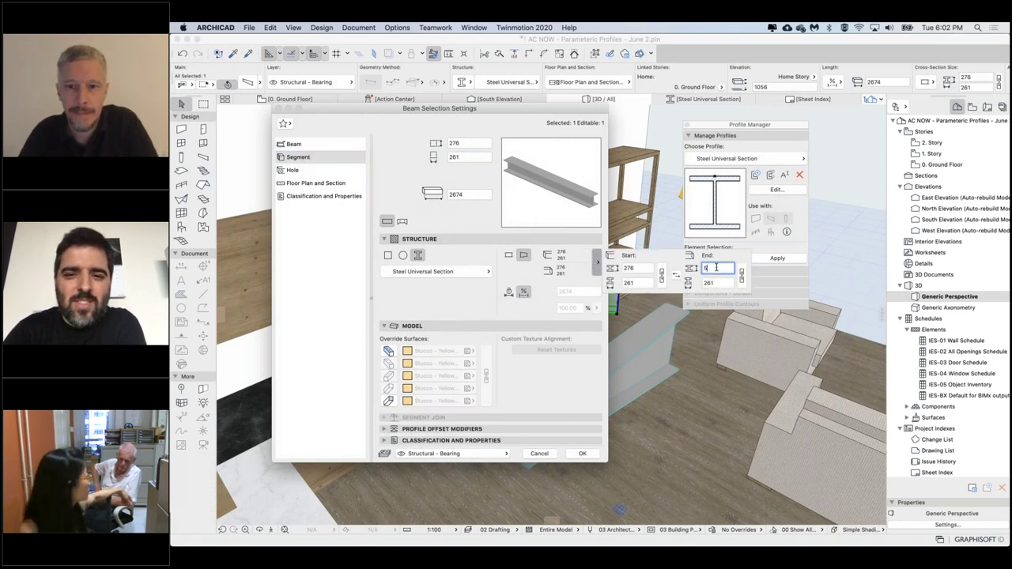
{"action": "type", "text": "00"}
{"action": "key", "text": "Tab"}
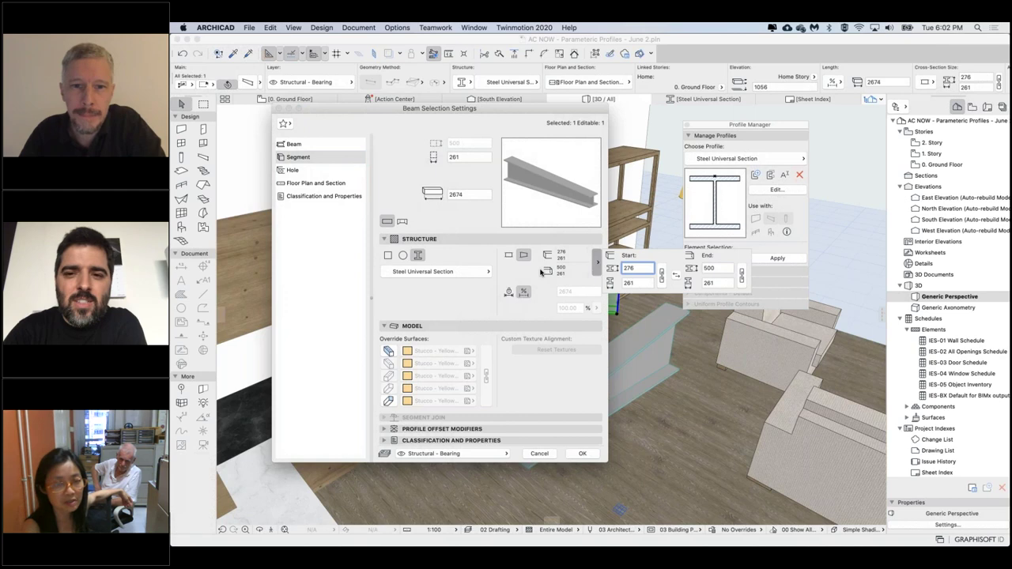
{"action": "key", "text": "Return"}
{"action": "left_click", "coordinate": [583, 454]}
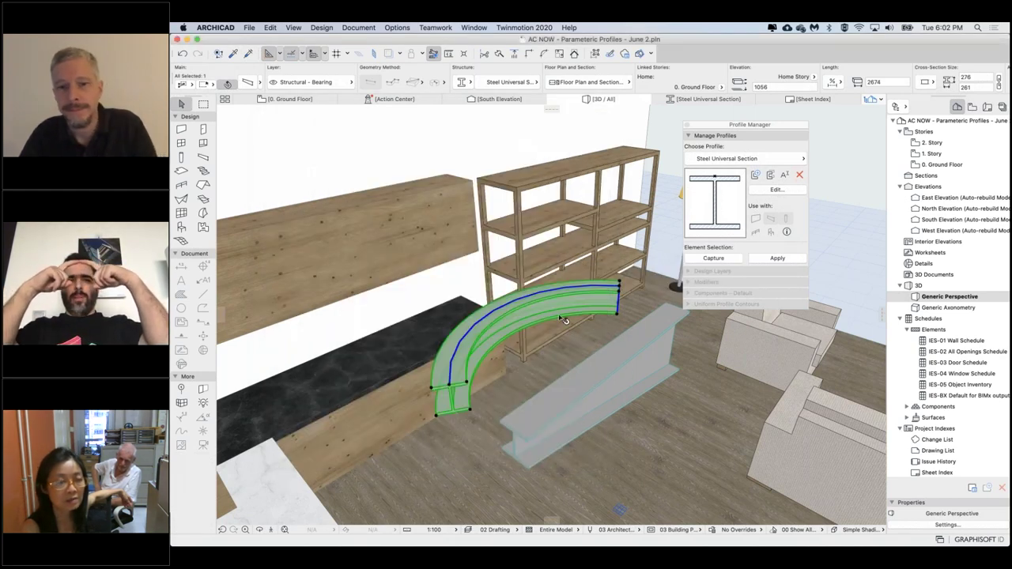
{"action": "middle_click_drag", "start_coordinate": [562, 319], "coordinate": [526, 307], "text": "shift"}
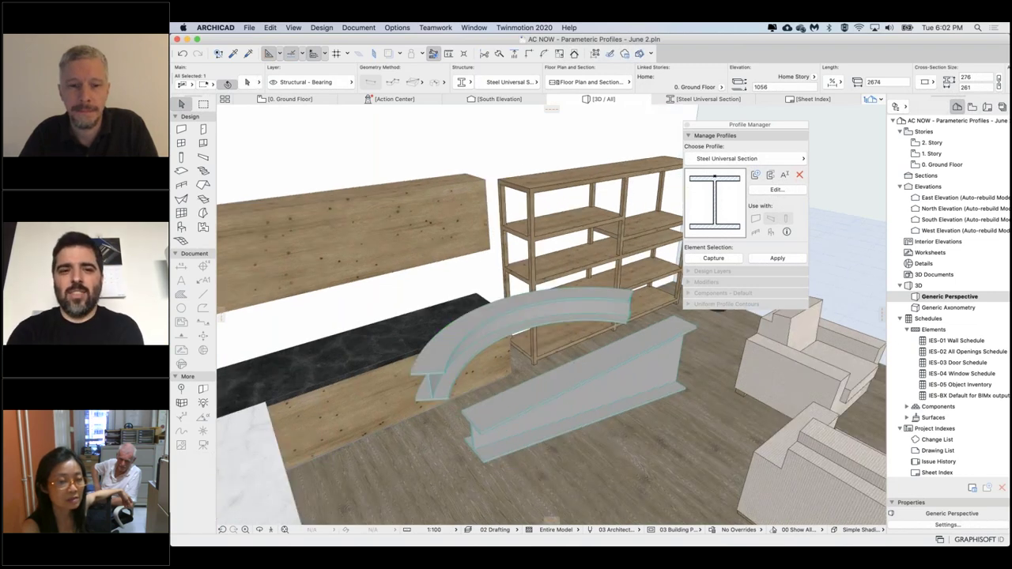
- Set the axis rotation of the curved steel beam near the kitchen counter to 45°
{"action": "scroll", "coordinate": [514, 313], "scroll_direction": "up", "scroll_amount": 5}
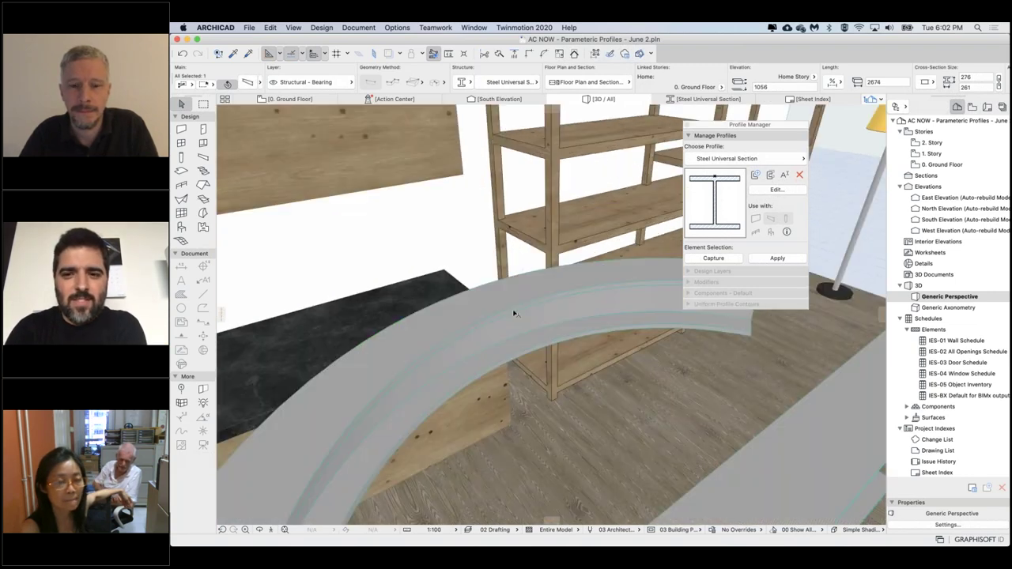
{"action": "scroll", "coordinate": [514, 313], "scroll_direction": "down", "scroll_amount": 2}
{"action": "scroll", "coordinate": [514, 314], "scroll_direction": "down", "scroll_amount": 2}
{"action": "left_click", "coordinate": [515, 314]}
{"action": "middle_click_drag", "start_coordinate": [515, 310], "coordinate": [497, 290]}
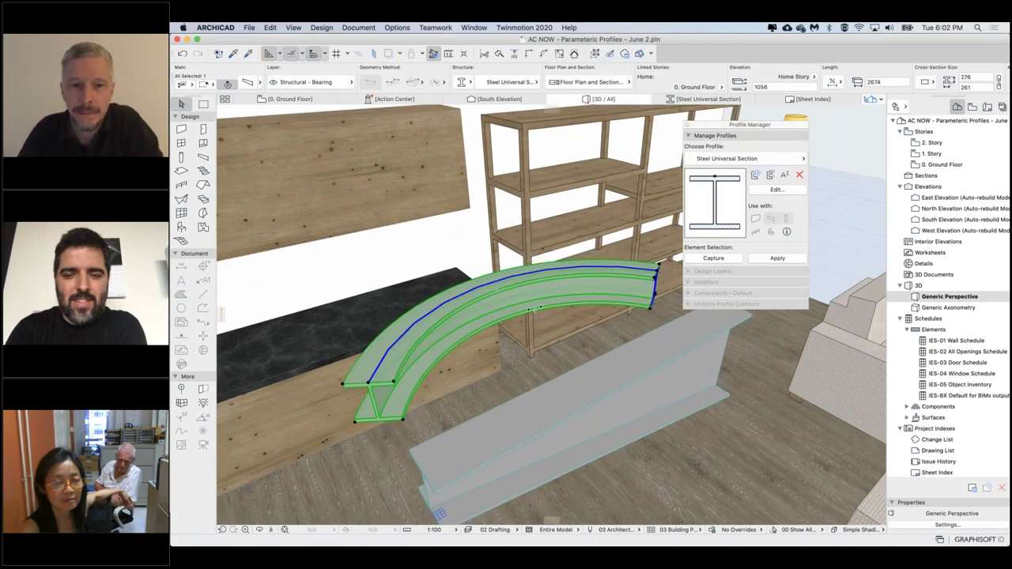
{"action": "double_click", "coordinate": [531, 308]}
{"action": "left_click", "coordinate": [317, 144]}
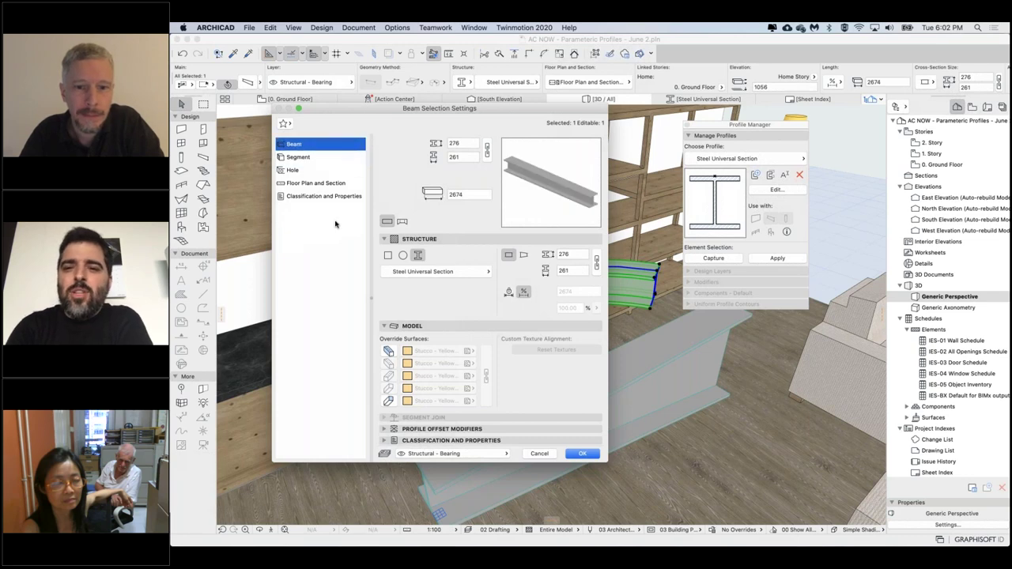
{"action": "left_click", "coordinate": [579, 435]}
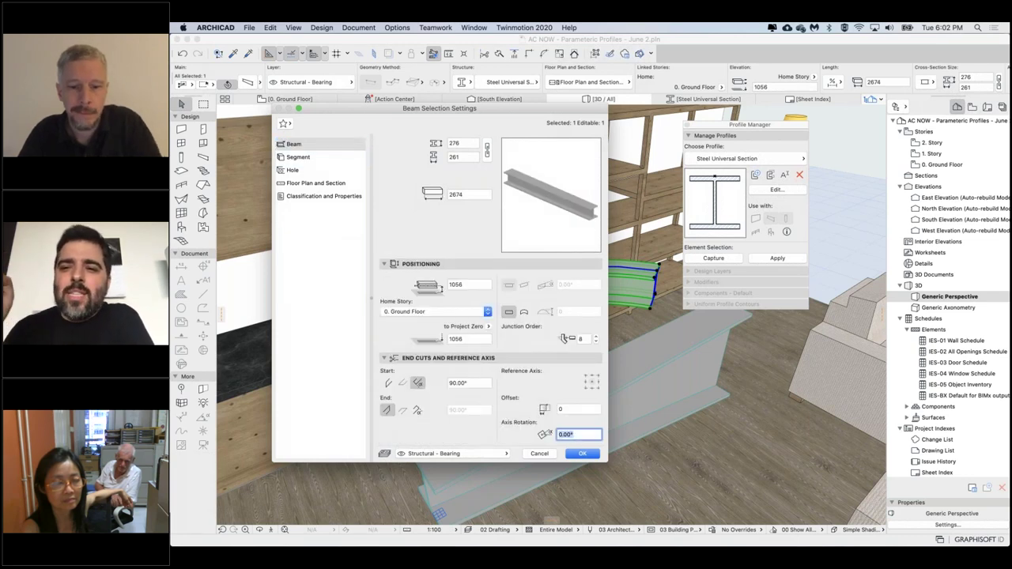
{"action": "type", "text": "45"}
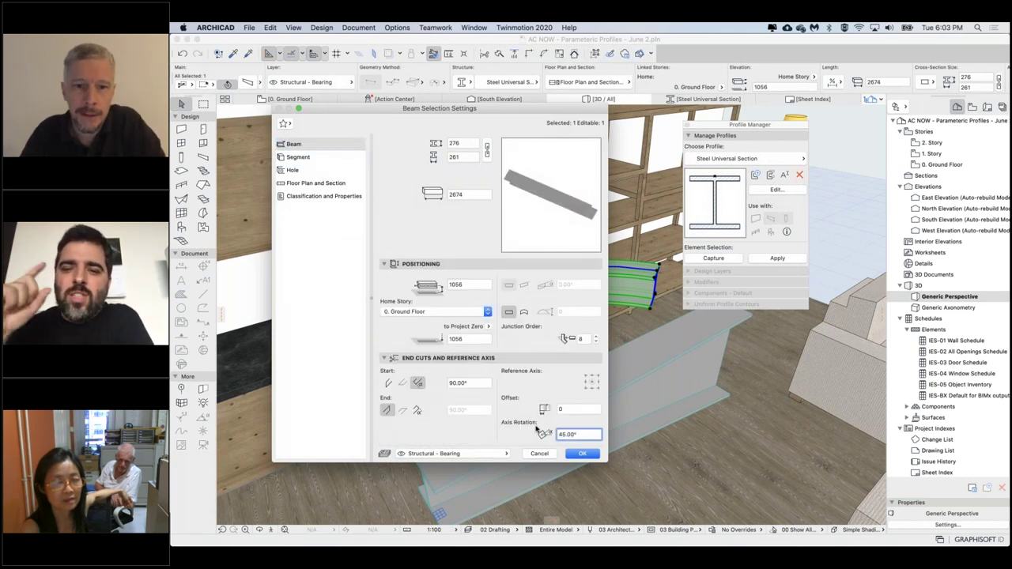
{"action": "key", "text": "Return"}
{"action": "key", "text": "Return"}
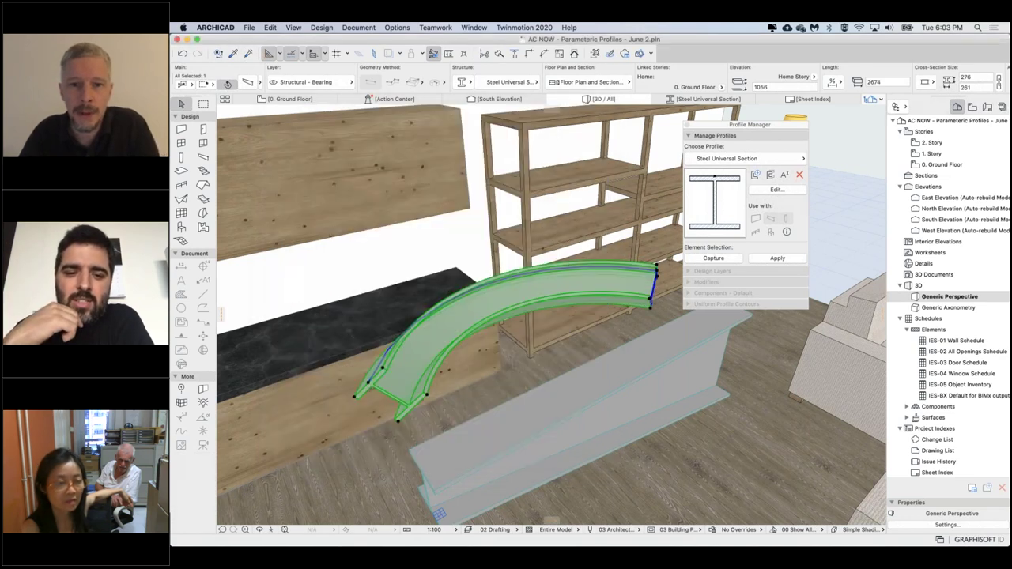
- Set the curved steel beam's axis rotation back to 0° and deselect the beam
{"action": "middle_click_drag", "start_coordinate": [348, 423], "coordinate": [456, 452], "text": "shift"}
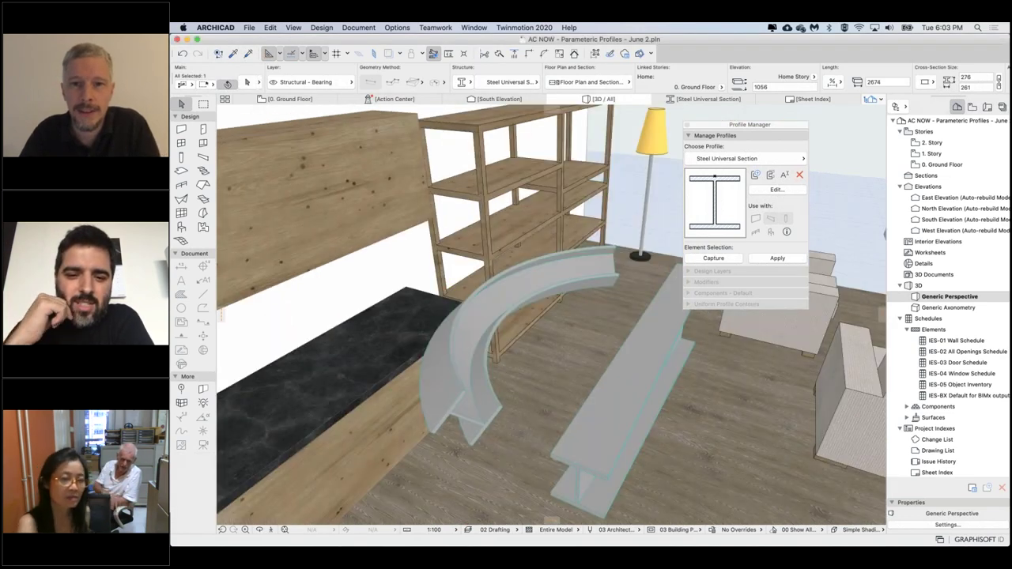
{"action": "middle_click_drag", "start_coordinate": [473, 431], "coordinate": [483, 395], "text": "shift"}
{"action": "scroll", "coordinate": [480, 319], "scroll_direction": "up", "scroll_amount": 3}
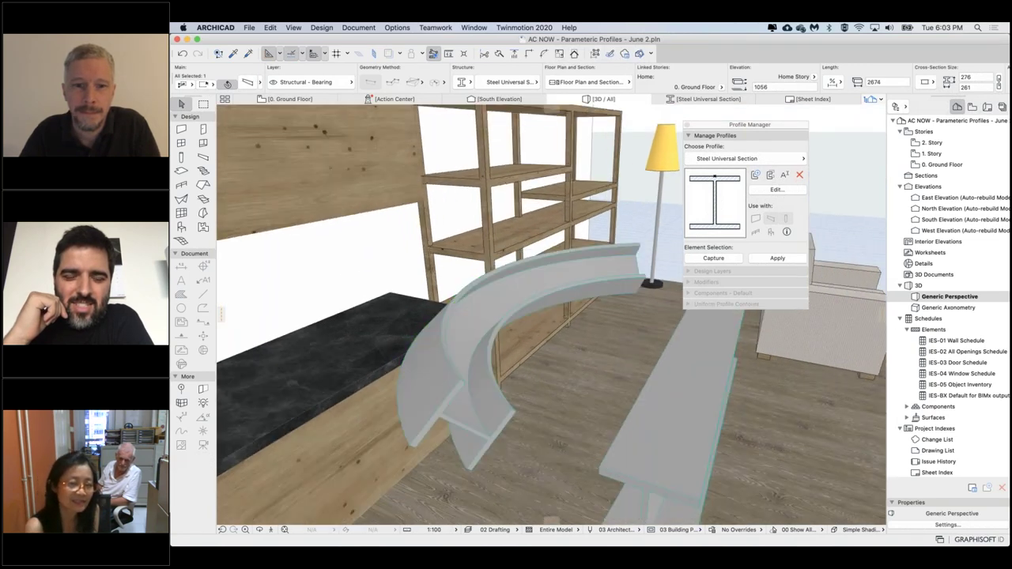
{"action": "middle_click_drag", "start_coordinate": [479, 321], "coordinate": [467, 348], "text": "shift"}
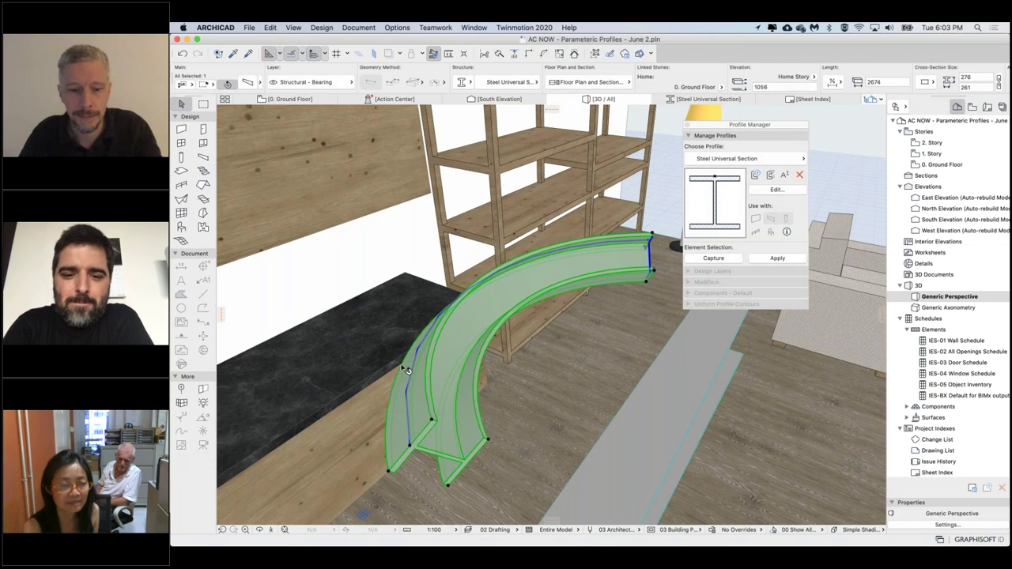
{"action": "double_click", "coordinate": [462, 327]}
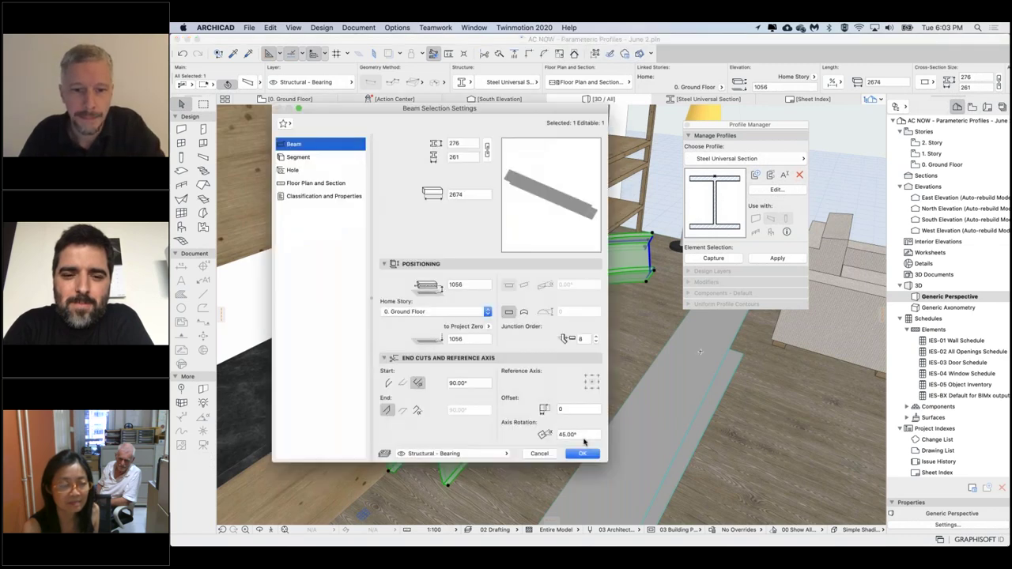
{"action": "left_click", "coordinate": [570, 435]}
{"action": "type", "text": "0"}
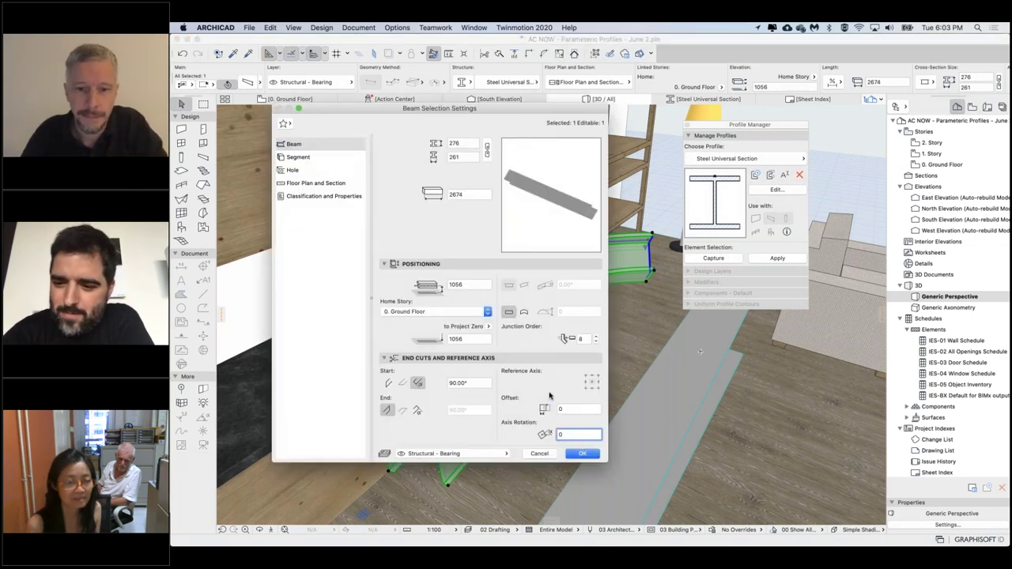
{"action": "key", "text": "Tab"}
{"action": "left_click", "coordinate": [592, 454]}
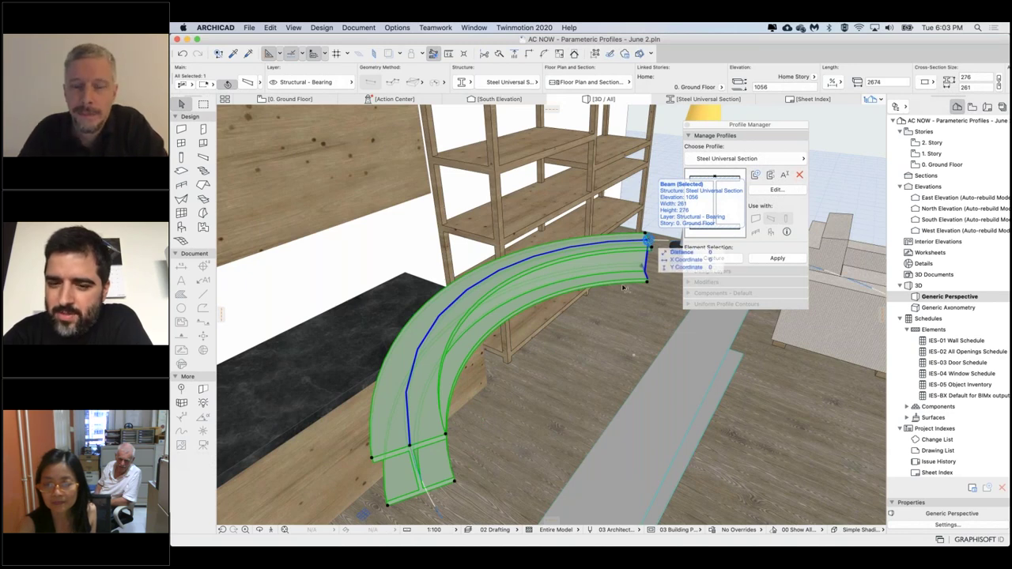
{"action": "left_click", "coordinate": [669, 203]}
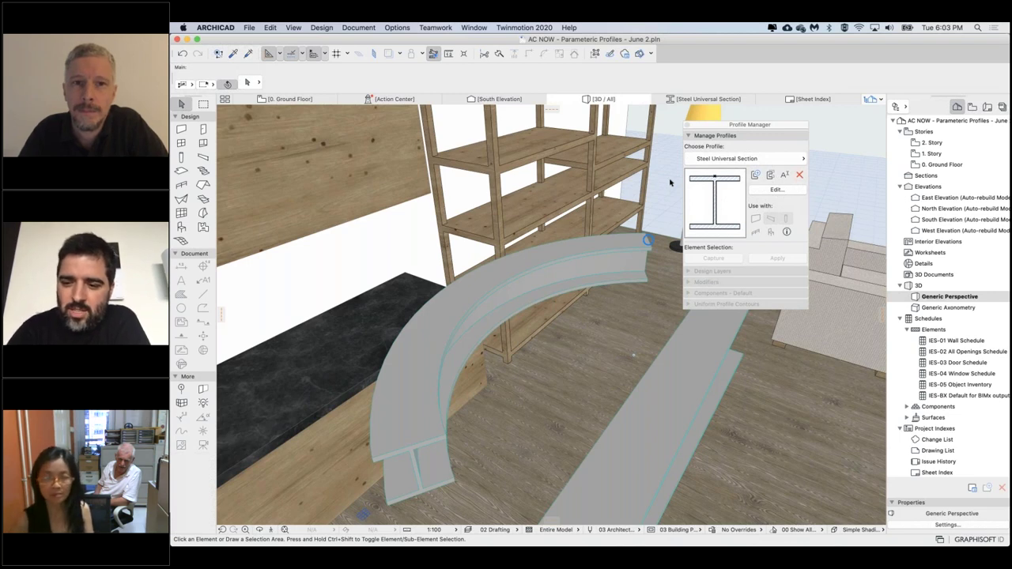
- Examine the classification and property settings of the Fabric Beige building material without changing anything
{"action": "left_click", "coordinate": [397, 26]}
{"action": "mouse_move", "coordinate": [413, 66]}
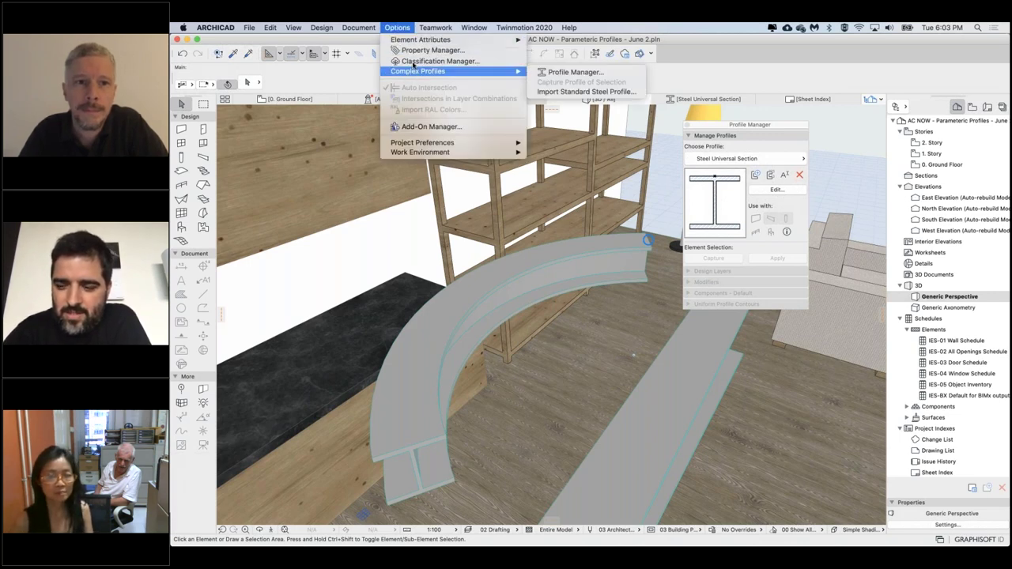
{"action": "mouse_move", "coordinate": [427, 40]}
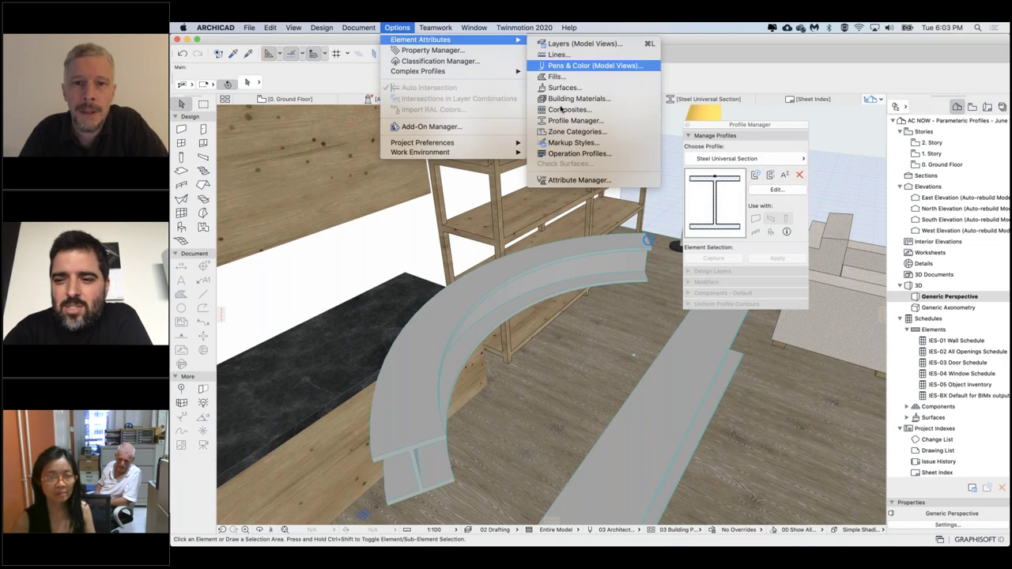
{"action": "left_click", "coordinate": [467, 366]}
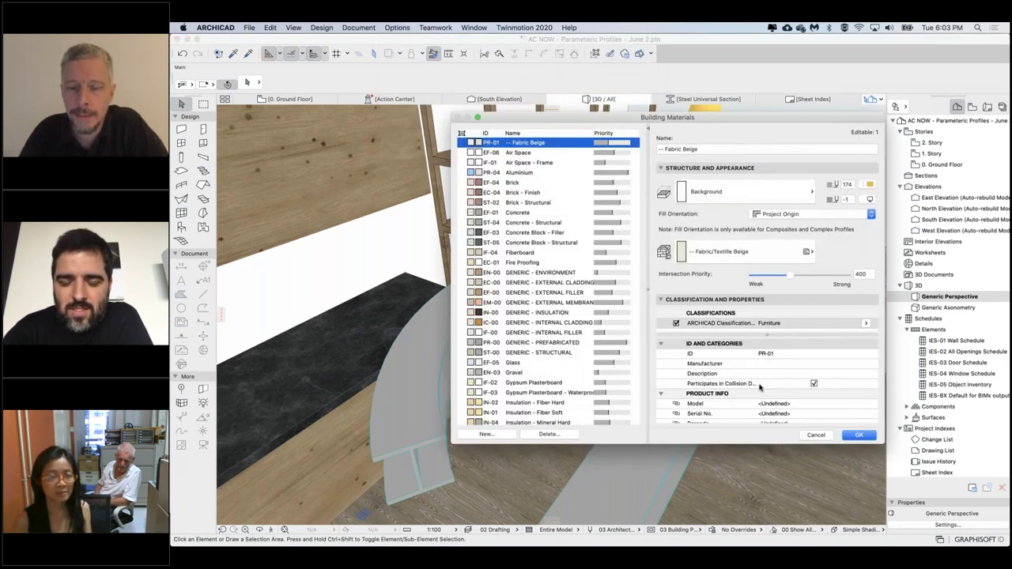
{"action": "scroll", "coordinate": [759, 386], "scroll_direction": "down", "scroll_amount": 5}
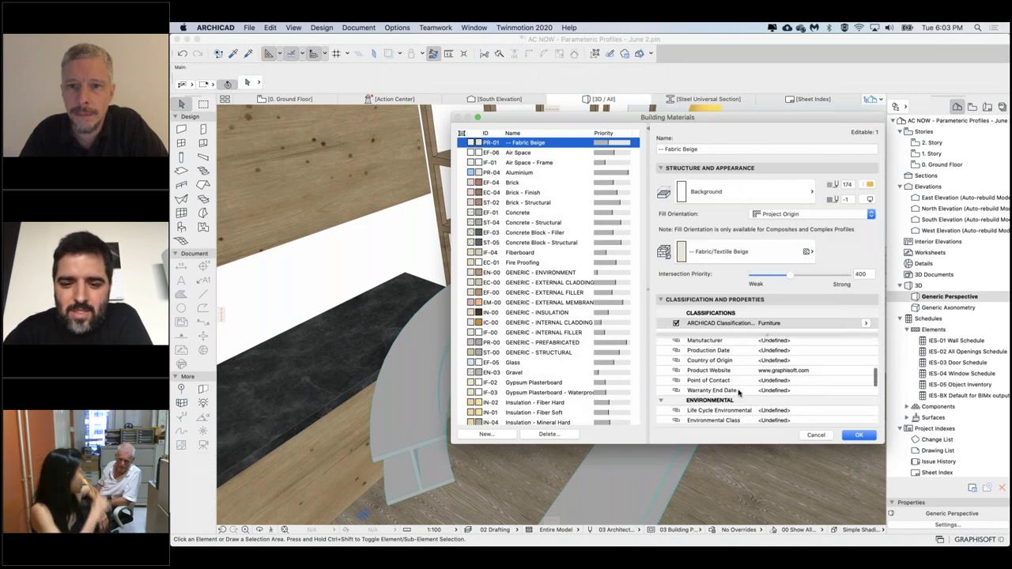
{"action": "left_click_drag", "start_coordinate": [653, 129], "coordinate": [427, 130]}
{"action": "left_click", "coordinate": [581, 437]}
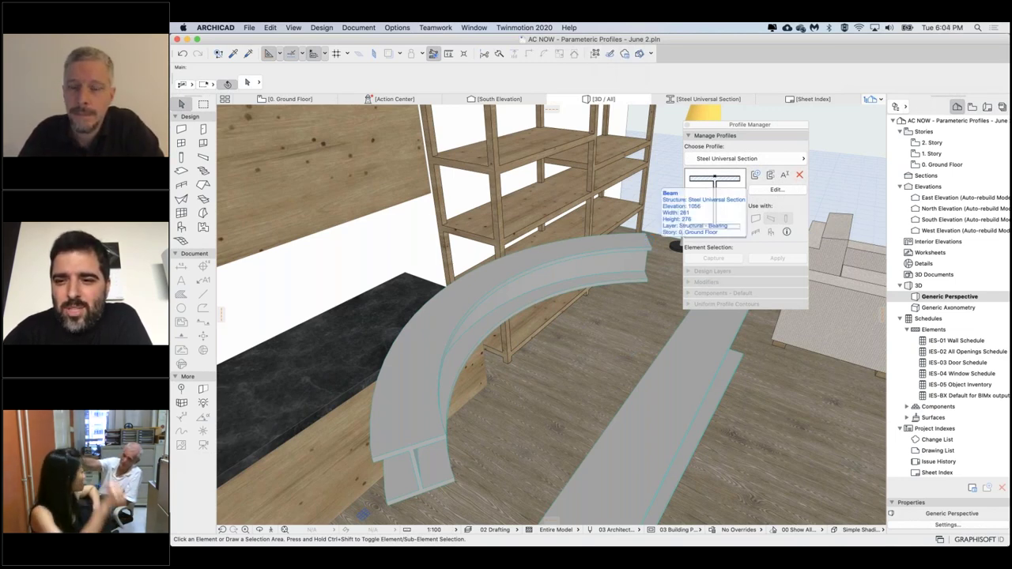
{"action": "left_click", "coordinate": [650, 246]}
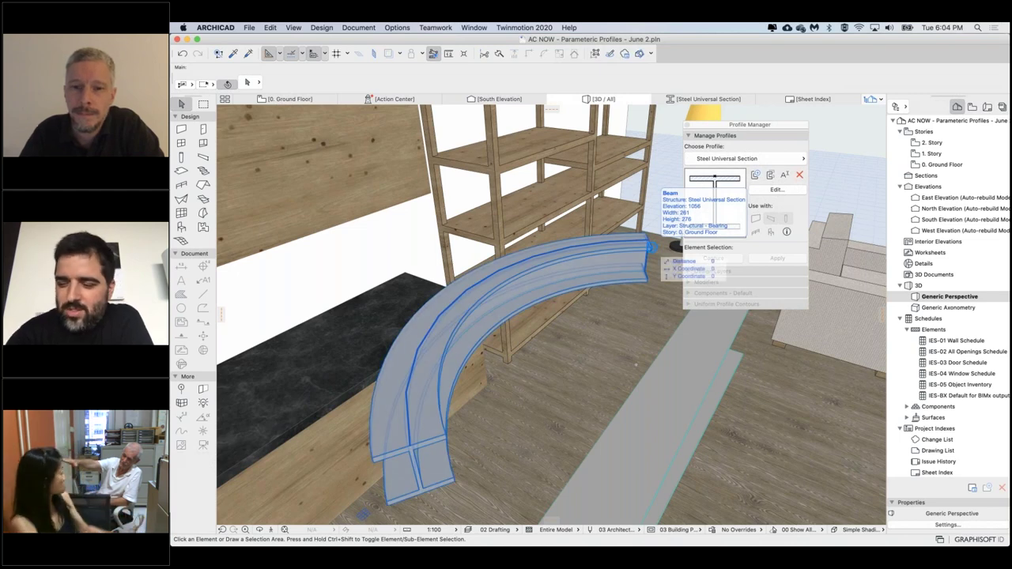
{"action": "left_click", "coordinate": [633, 356]}
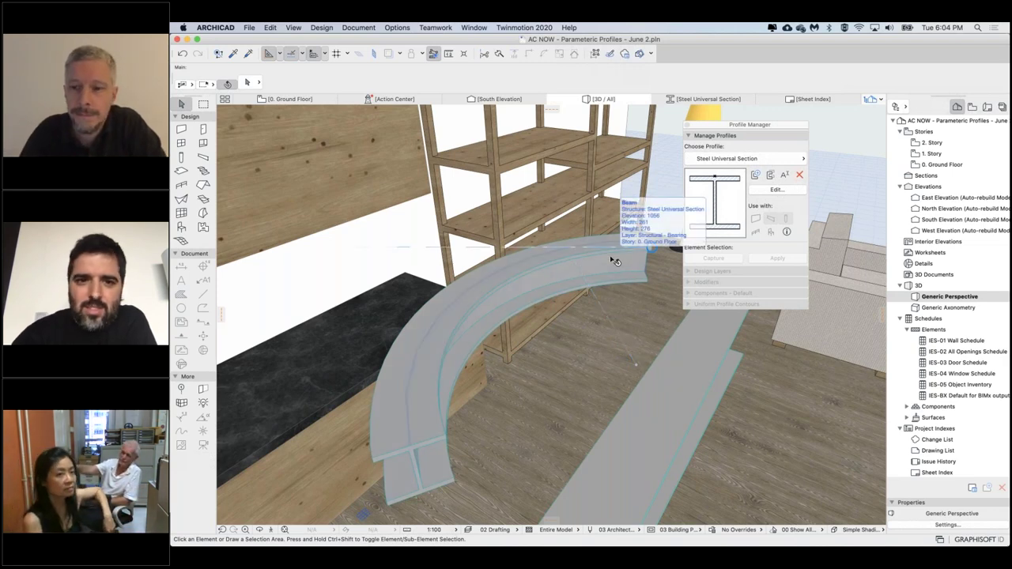
{"action": "left_click", "coordinate": [616, 261]}
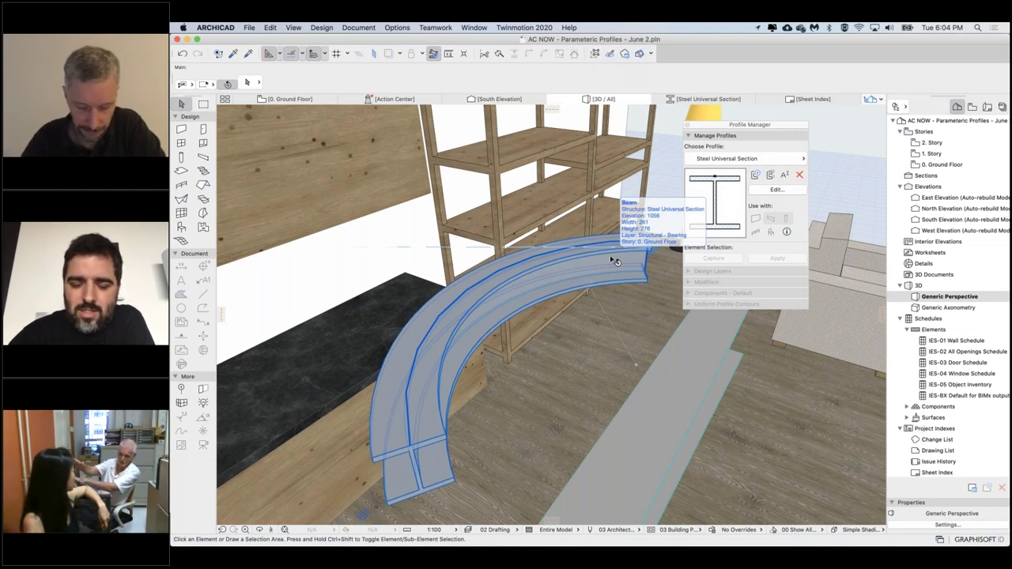
{"action": "left_click", "coordinate": [673, 182]}
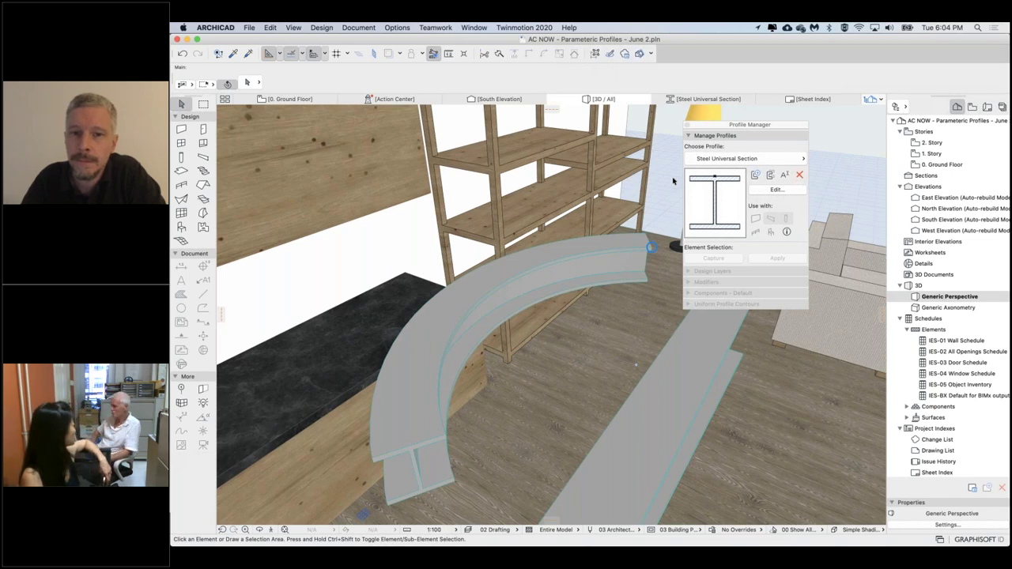
{"action": "middle_click_drag", "start_coordinate": [652, 247], "coordinate": [554, 362]}
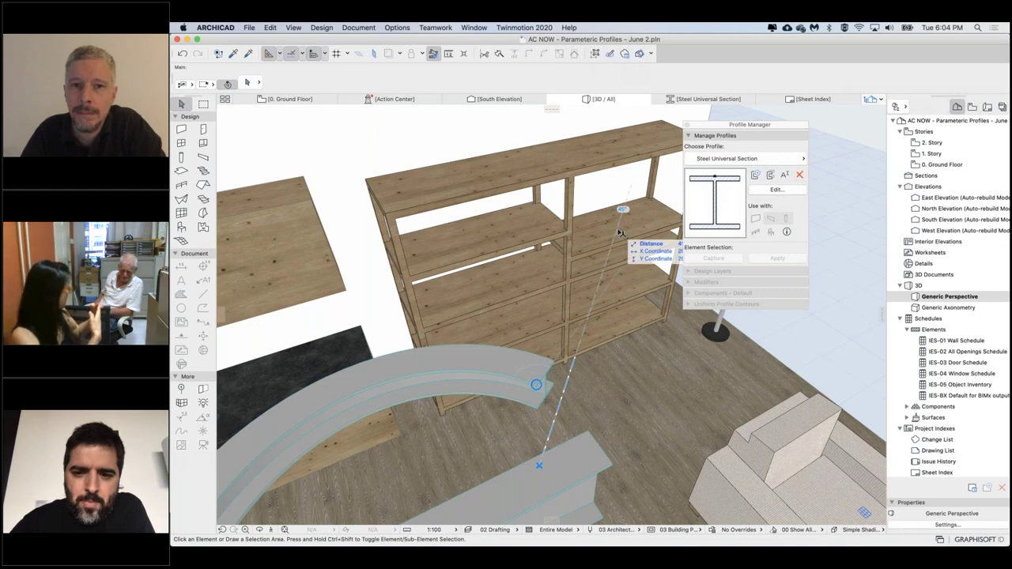
{"action": "left_click", "coordinate": [322, 28]}
{"action": "mouse_move", "coordinate": [358, 28]}
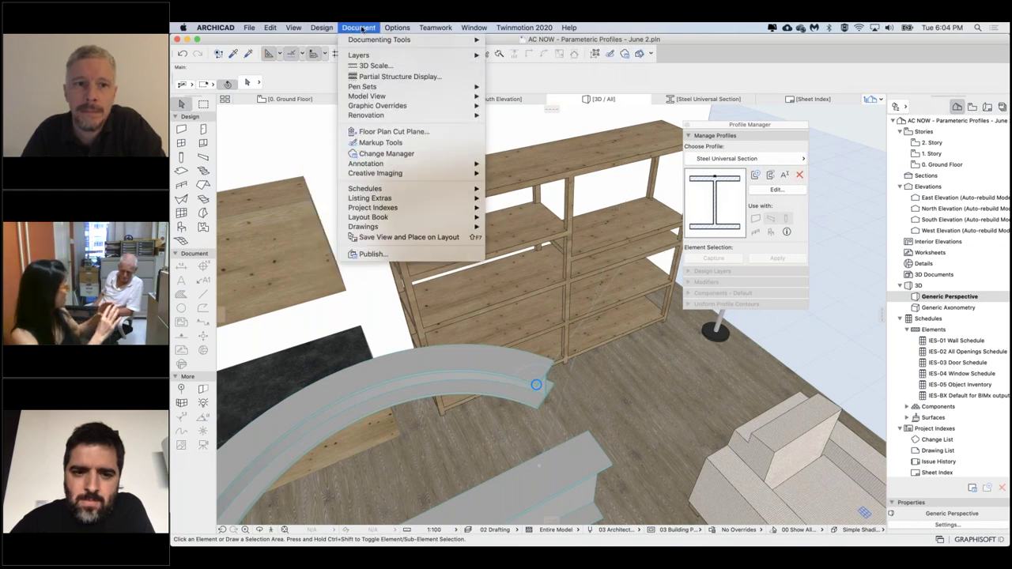
{"action": "mouse_move", "coordinate": [397, 173]}
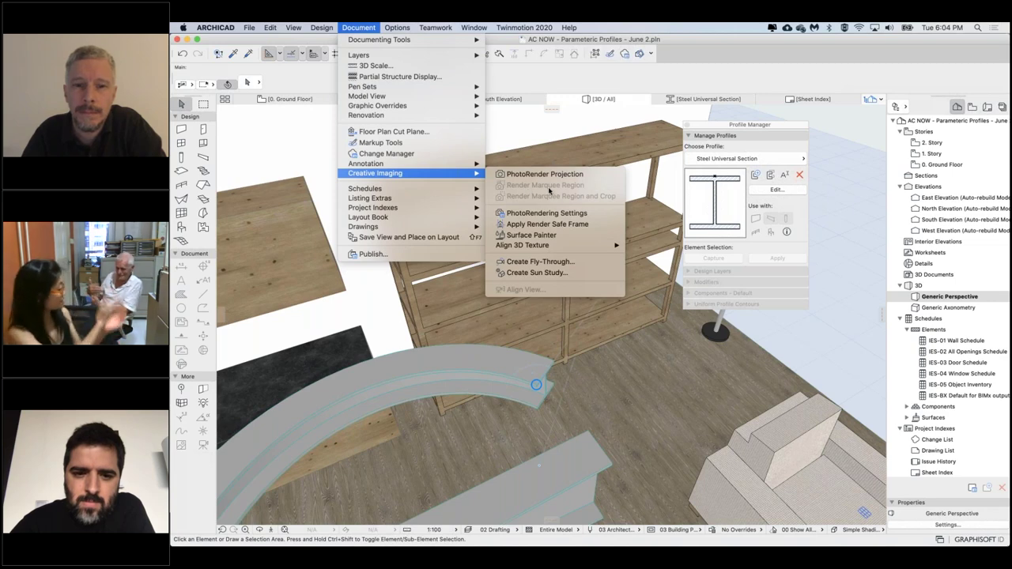
{"action": "mouse_move", "coordinate": [535, 243]}
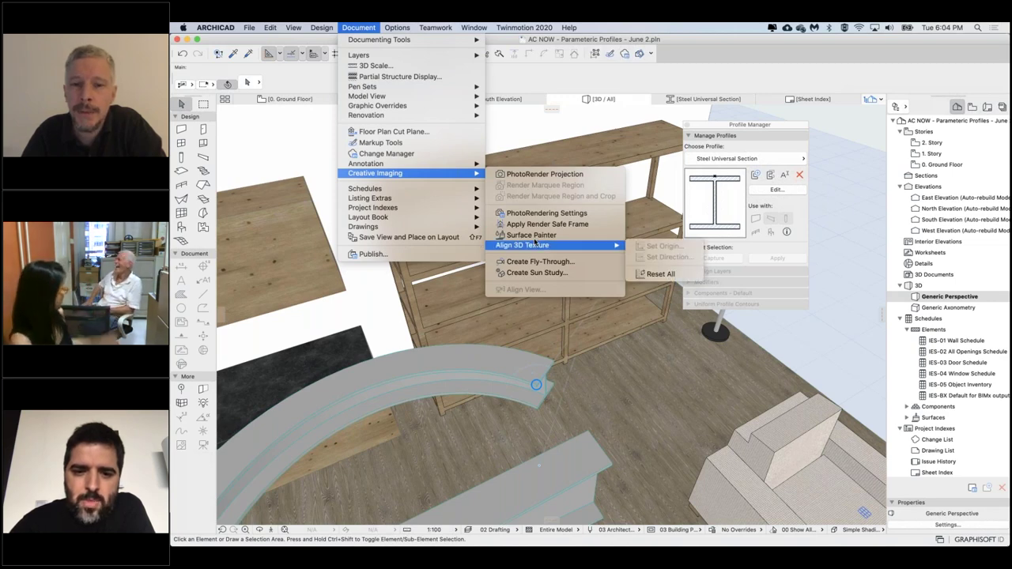
{"action": "left_click", "coordinate": [575, 235]}
- Examine the segment structure and surface override settings of the shelving beam without applying changes
{"action": "left_click", "coordinate": [605, 162]}
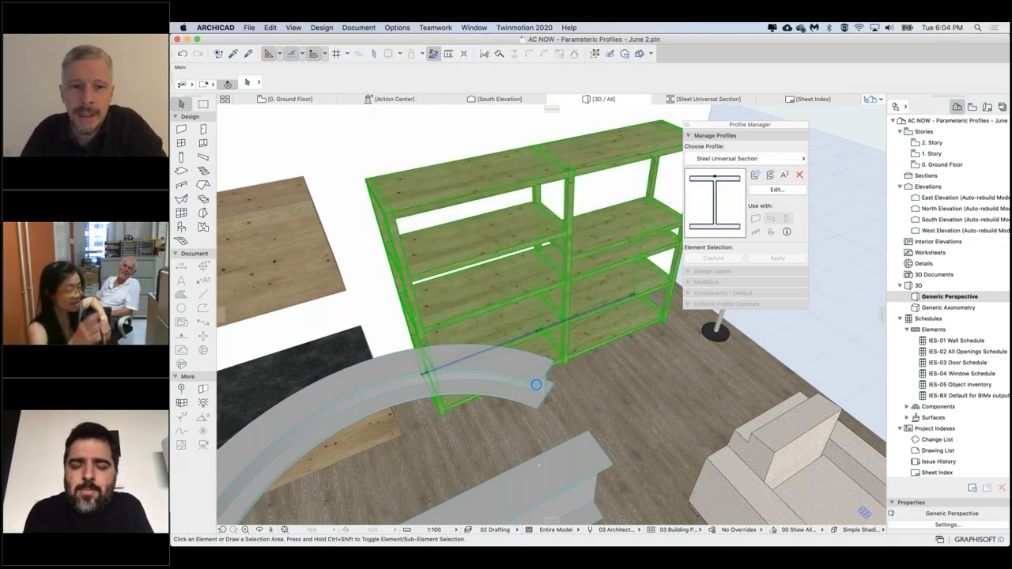
{"action": "key", "text": "super+t"}
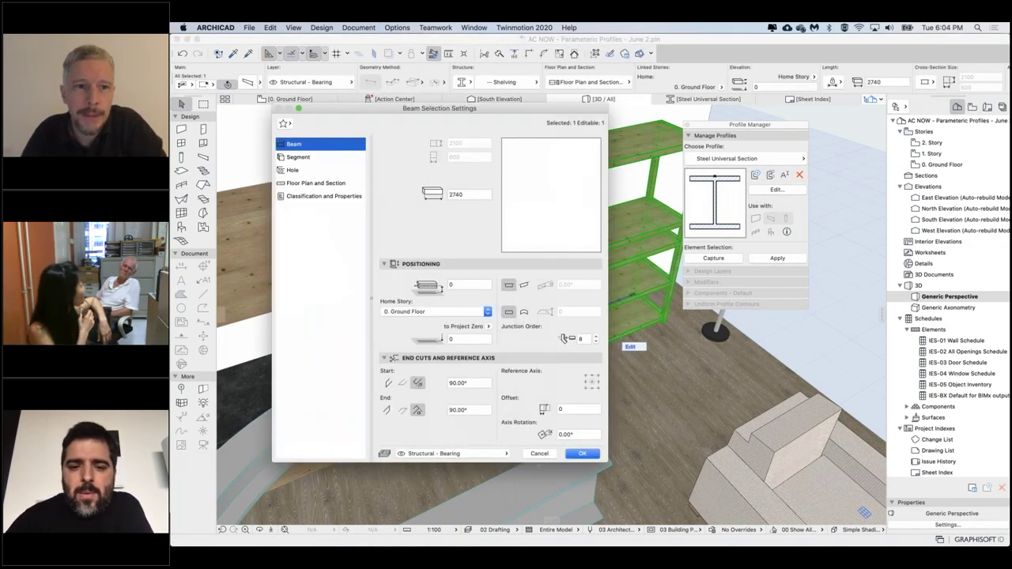
{"action": "left_click", "coordinate": [298, 156]}
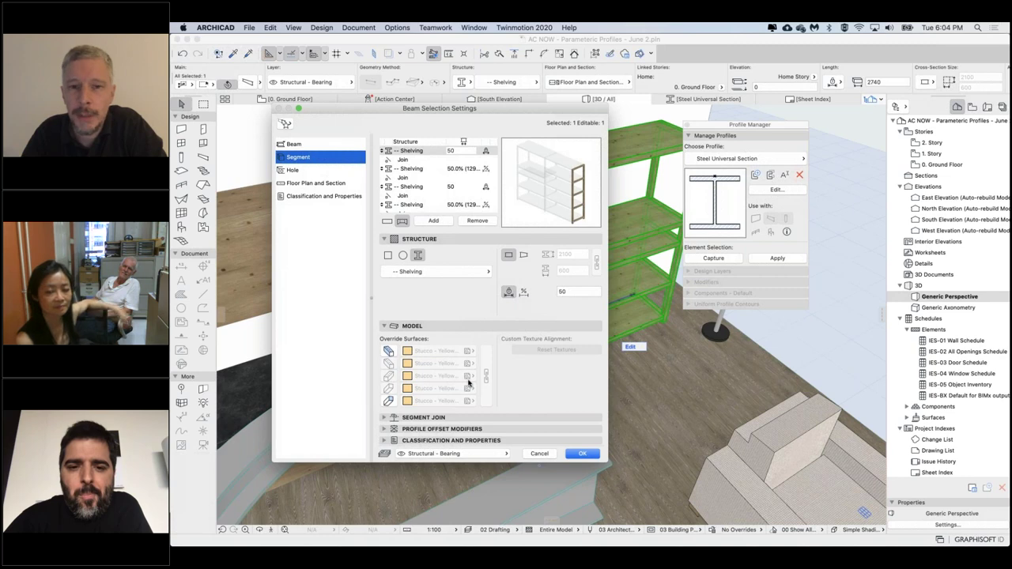
{"action": "left_click", "coordinate": [545, 455]}
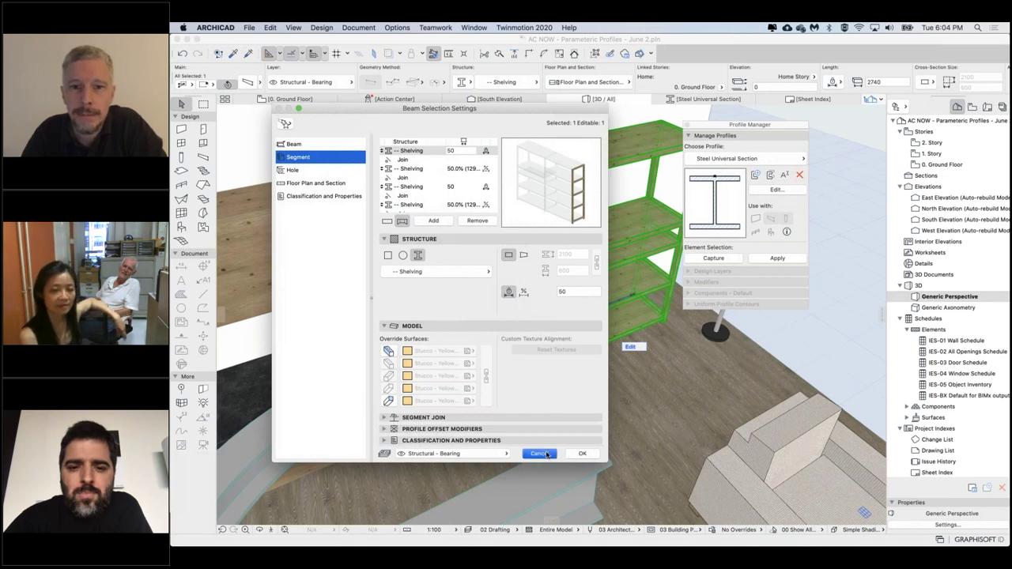
- Open the Surface Painter with the shelving beam selected and browse the project's surfaces
{"action": "left_click", "coordinate": [321, 26]}
{"action": "left_click", "coordinate": [320, 26]}
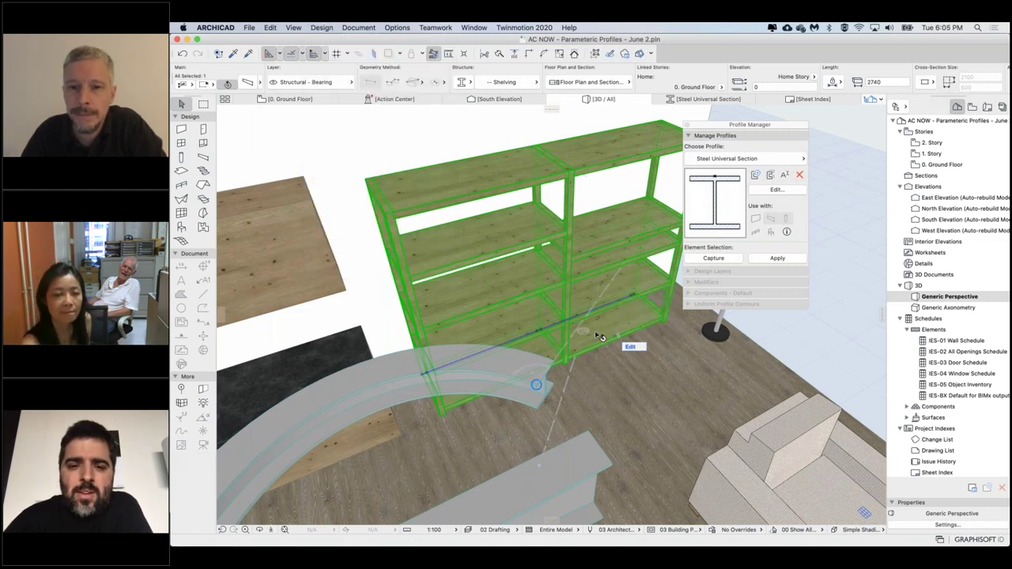
{"action": "key", "text": "Escape"}
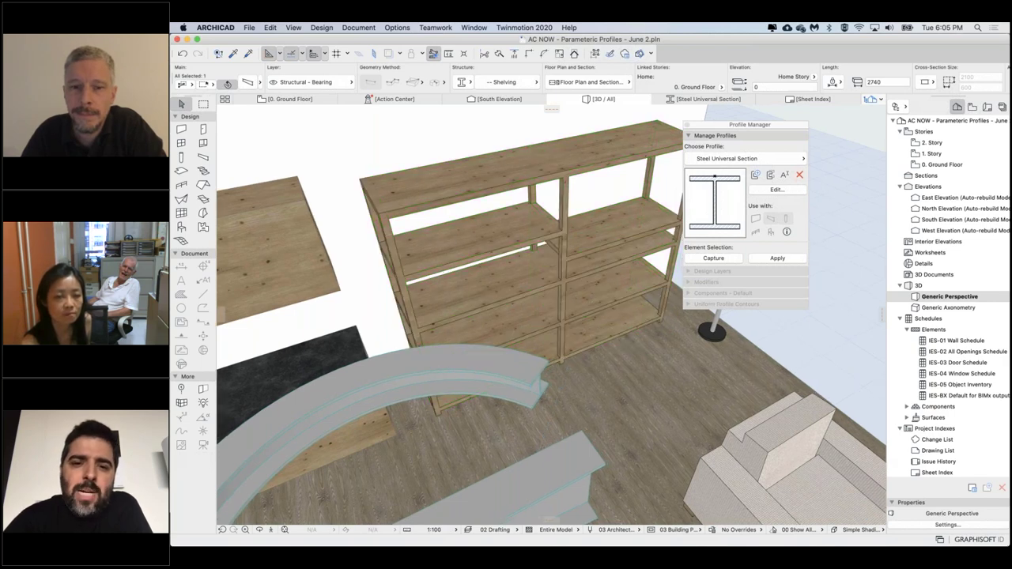
{"action": "middle_click_drag", "start_coordinate": [663, 291], "coordinate": [614, 314]}
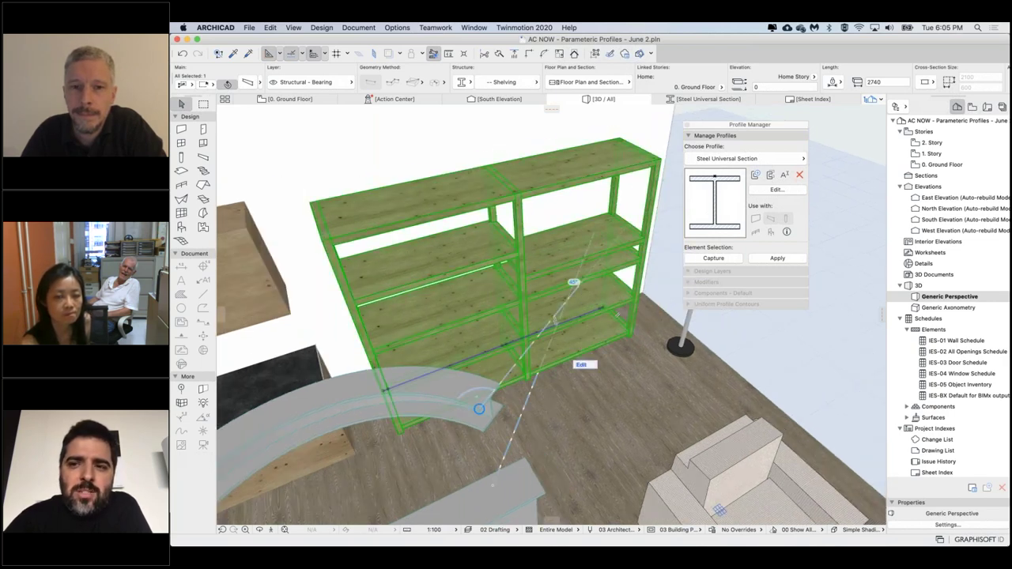
{"action": "left_click", "coordinate": [359, 27]}
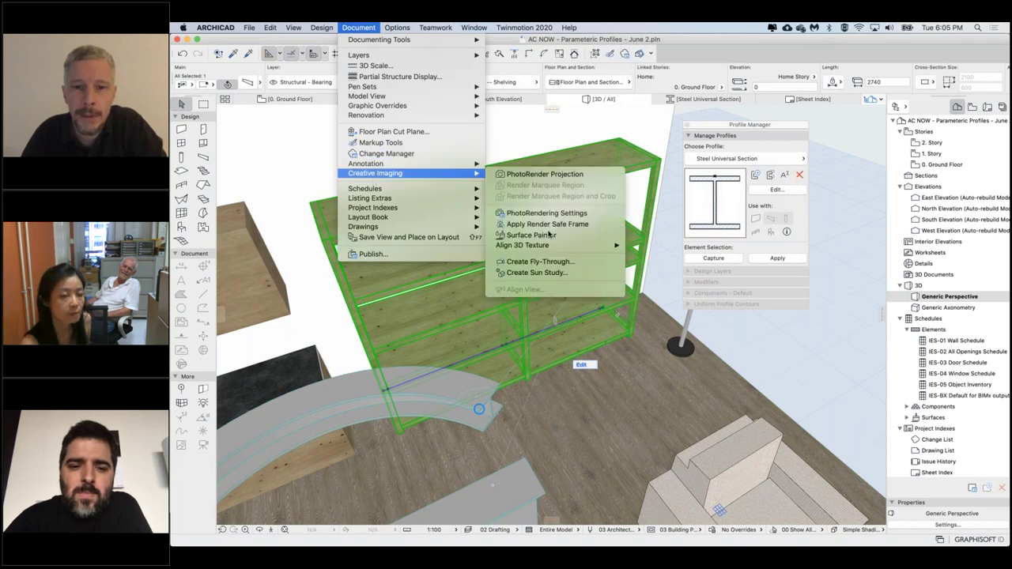
{"action": "left_click", "coordinate": [550, 235]}
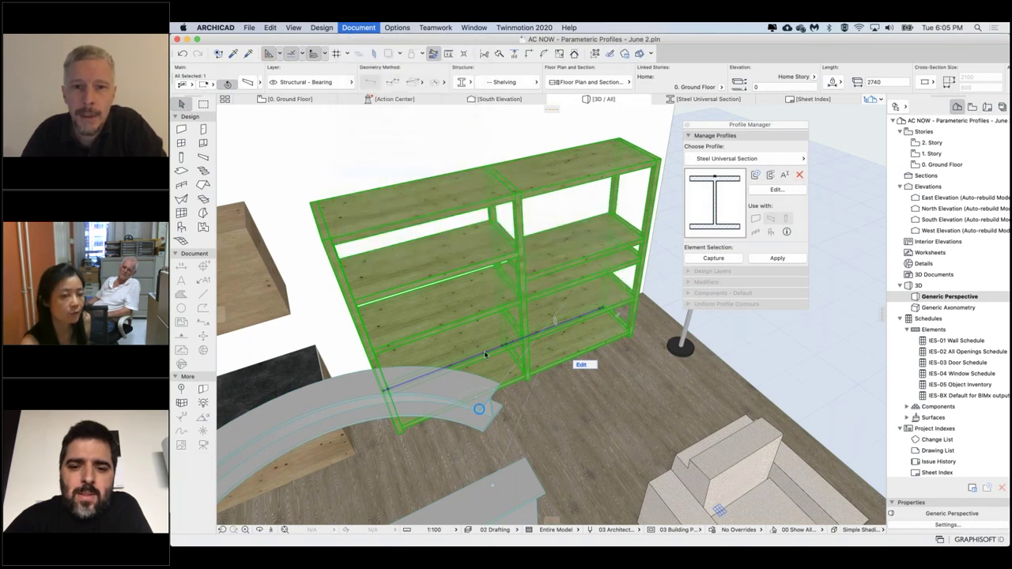
{"action": "scroll", "coordinate": [657, 255], "scroll_direction": "down", "scroll_amount": 3}
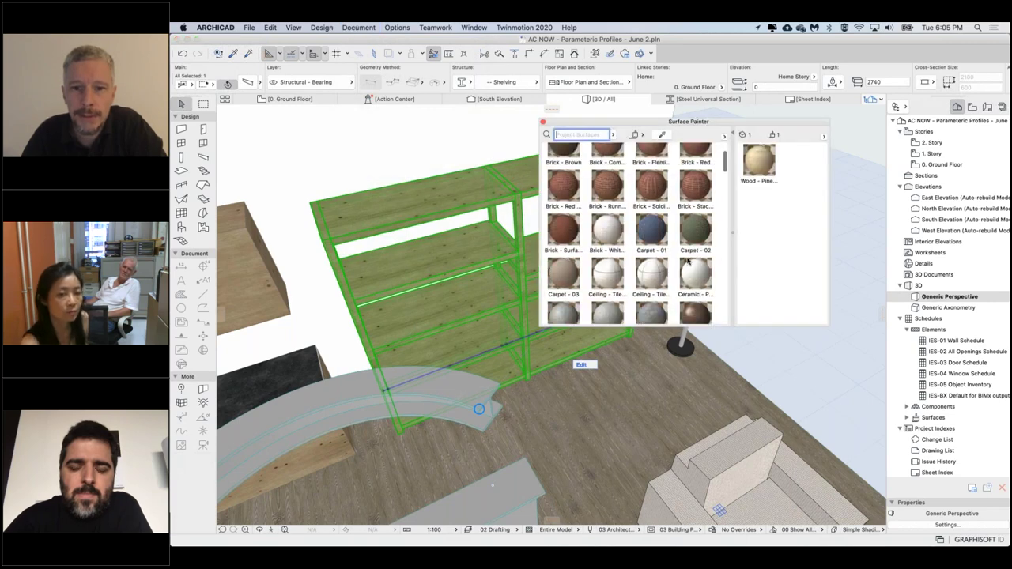
{"action": "scroll", "coordinate": [692, 263], "scroll_direction": "down", "scroll_amount": 2}
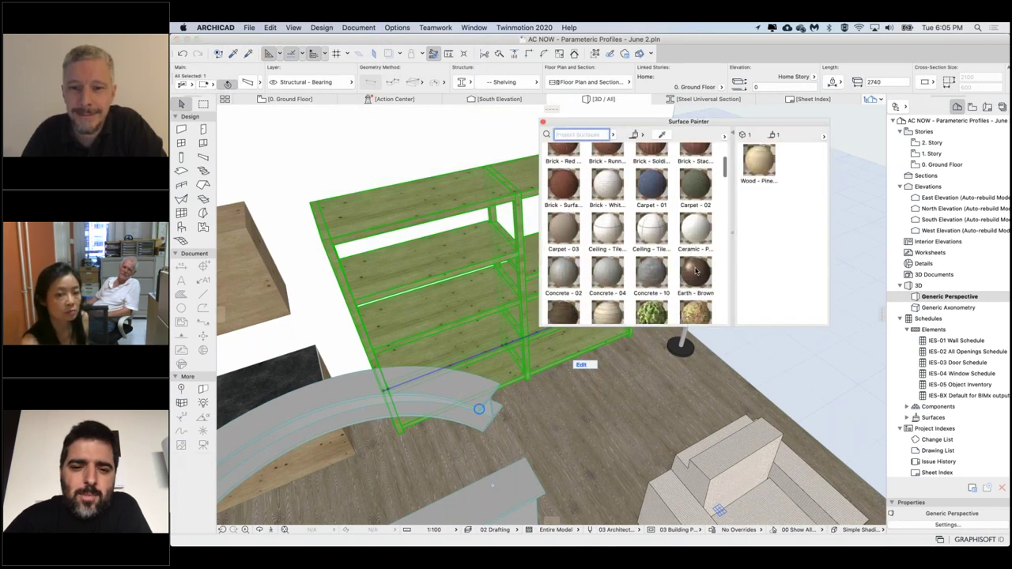
- Try to paint the shelving beam's top shelf with a brick surface, and close the Surface Painter
{"action": "left_click", "coordinate": [696, 272]}
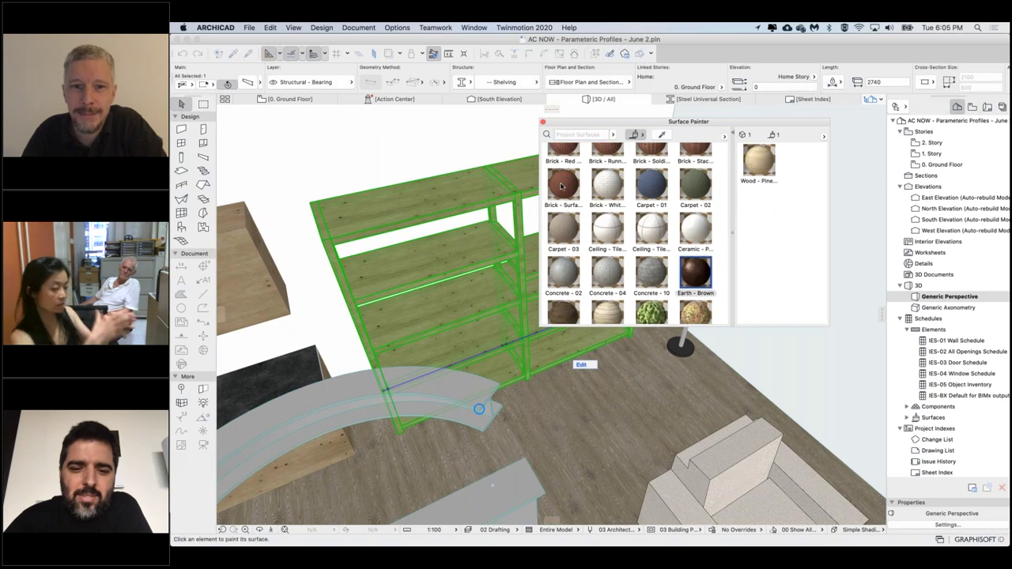
{"action": "left_click", "coordinate": [562, 186]}
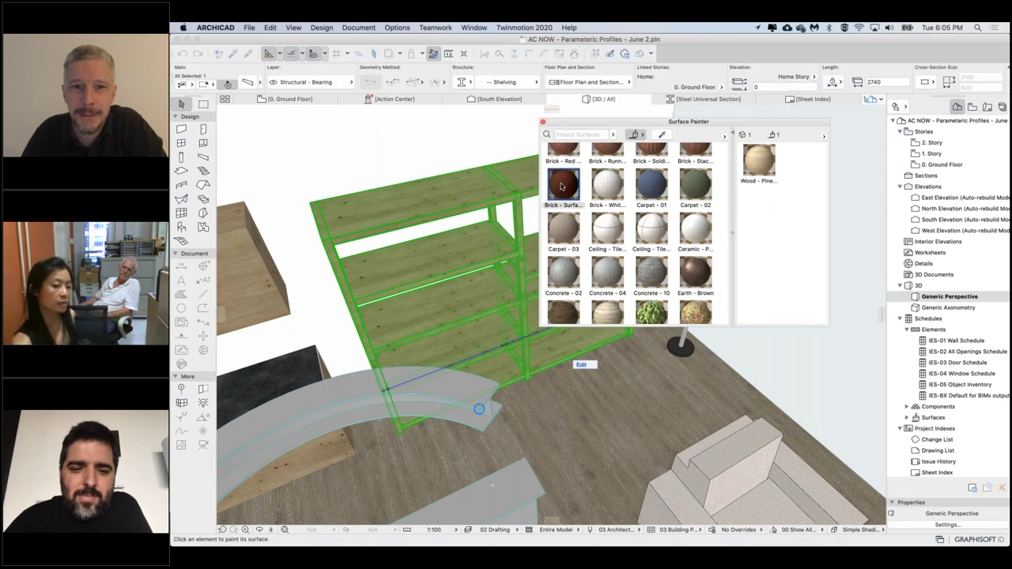
{"action": "left_click", "coordinate": [449, 194]}
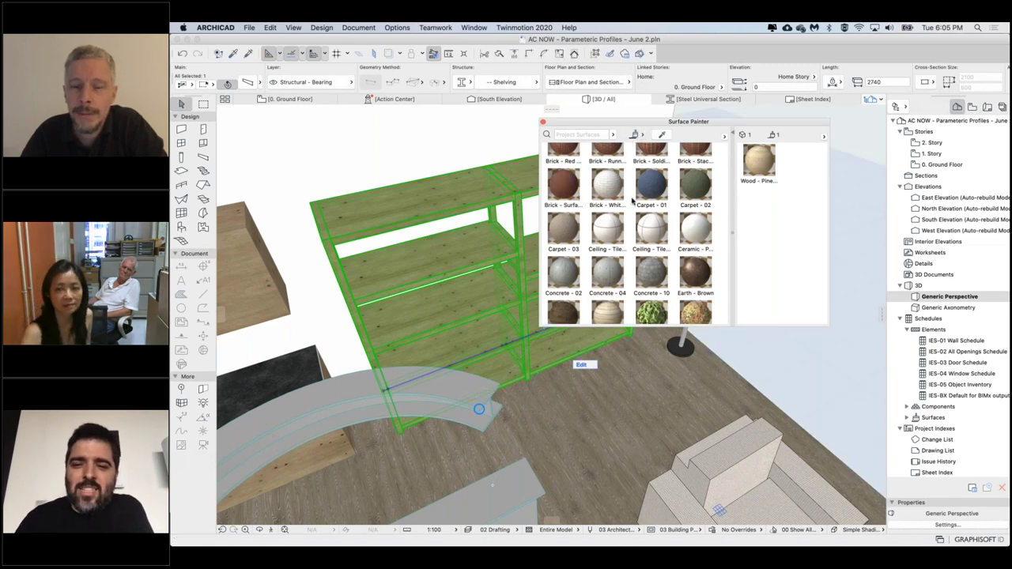
{"action": "scroll", "coordinate": [631, 206], "scroll_direction": "up", "scroll_amount": 2}
{"action": "scroll", "coordinate": [631, 206], "scroll_direction": "up", "scroll_amount": 1}
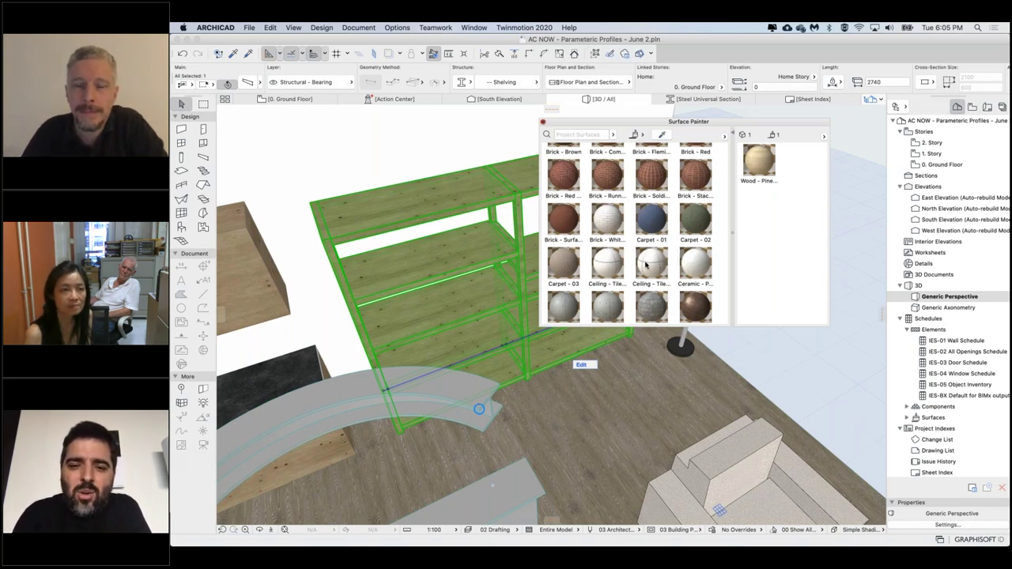
{"action": "left_click", "coordinate": [544, 122]}
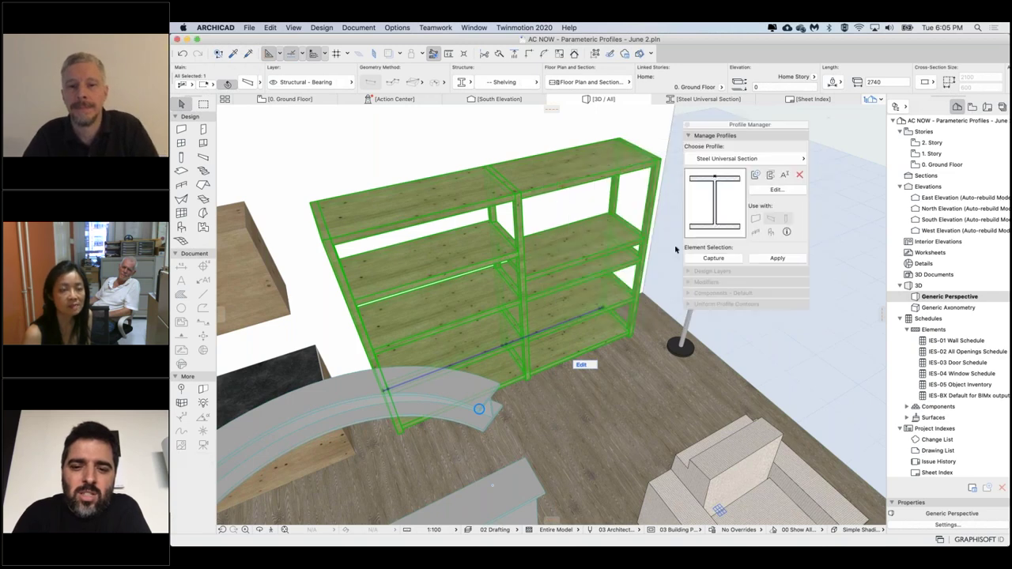
- Deselect the shelving beam in the 3D model
{"action": "left_click", "coordinate": [677, 250]}
{"action": "middle_click_drag", "start_coordinate": [677, 250], "coordinate": [503, 242], "text": "shift"}
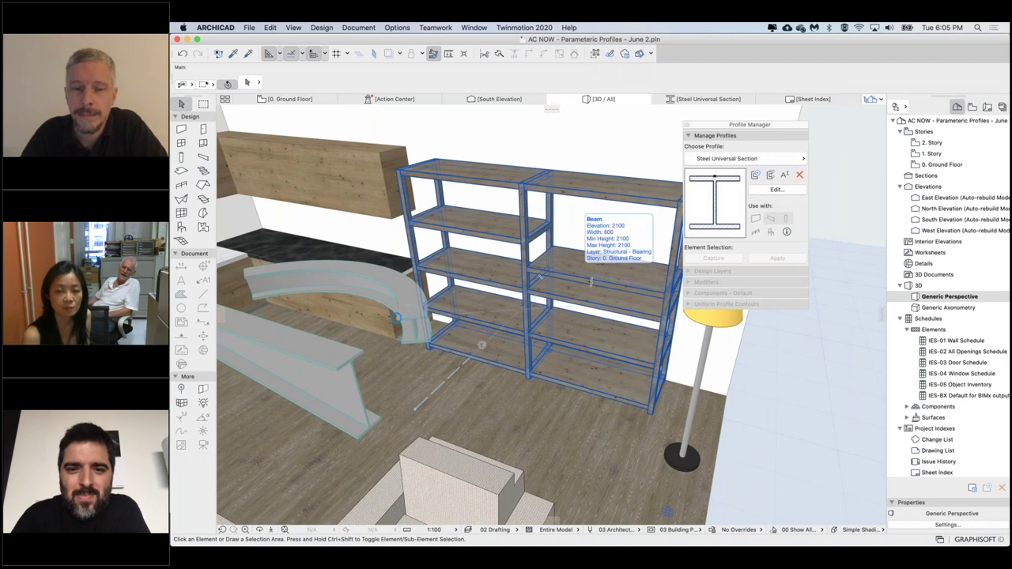
{"action": "left_click", "coordinate": [591, 281]}
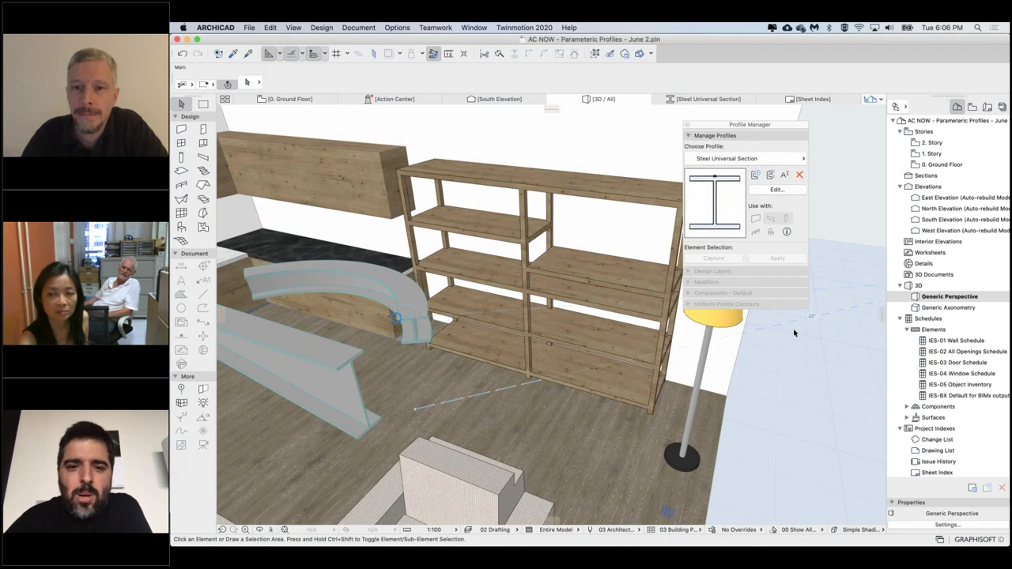
{"action": "middle_click_drag", "start_coordinate": [432, 320], "coordinate": [490, 311]}
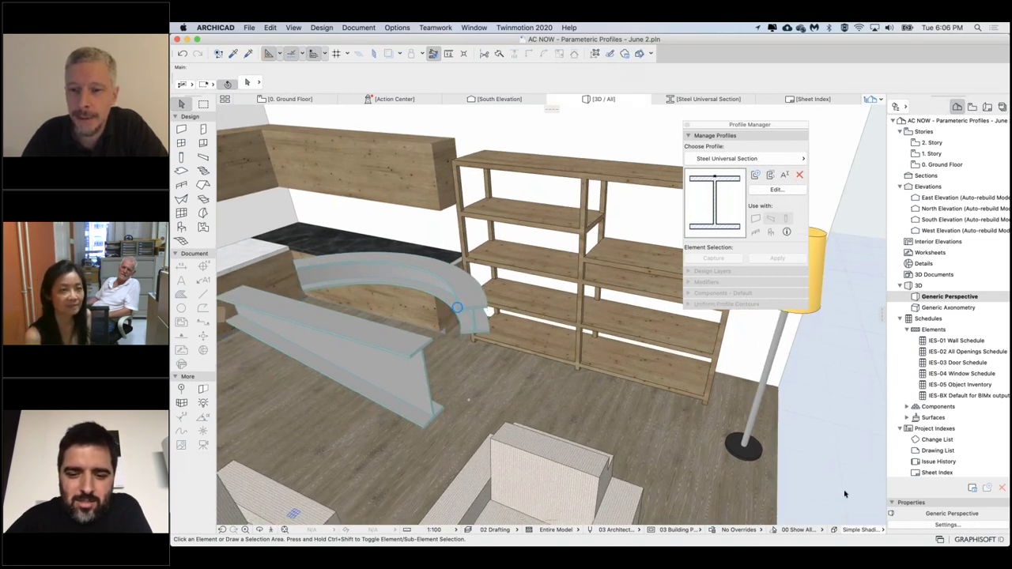
- Switch to GoToMeeting
{"action": "mouse_move", "coordinate": [850, 530]}
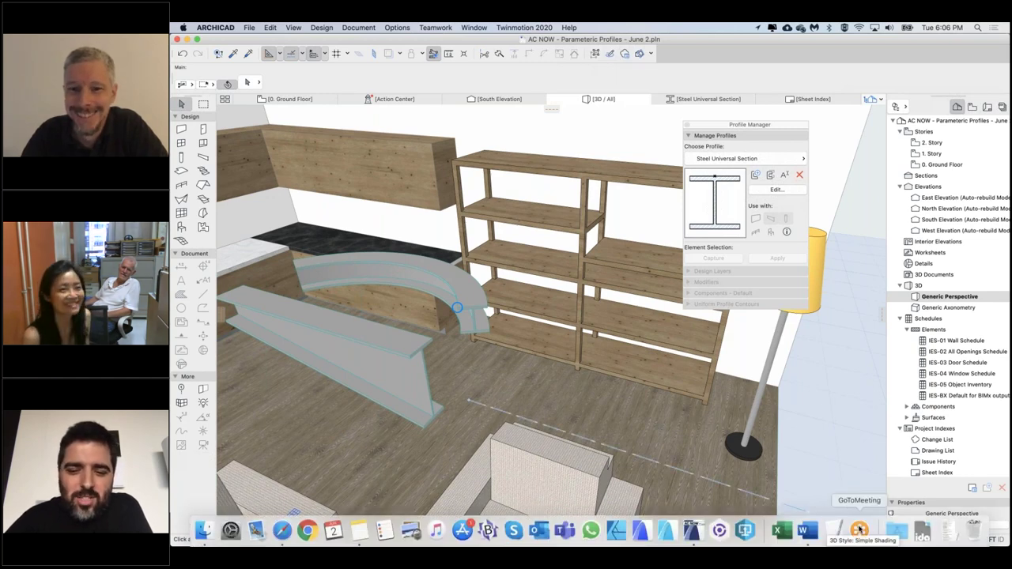
{"action": "left_click", "coordinate": [860, 530]}
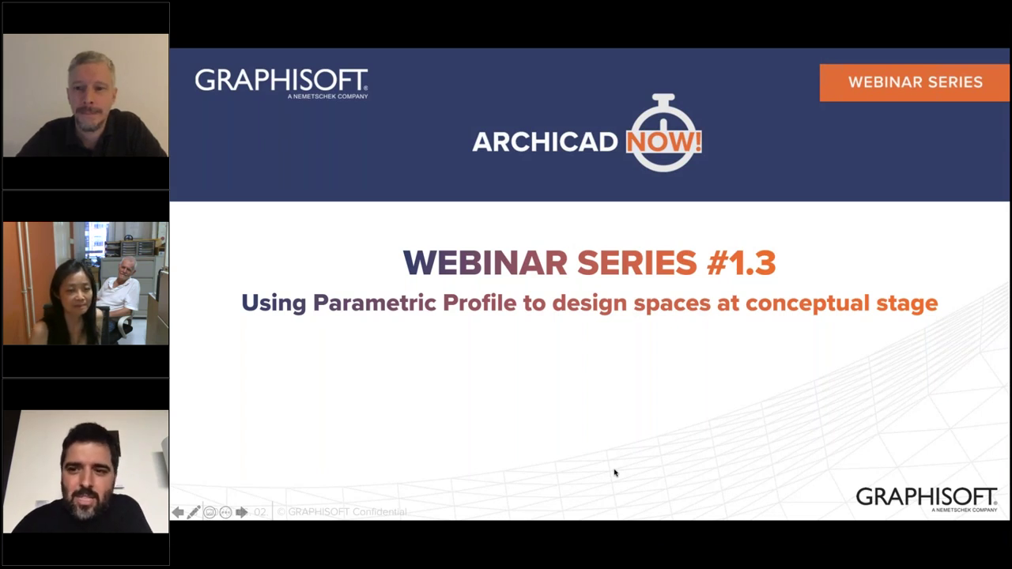
{"action": "left_click", "coordinate": [754, 488]}
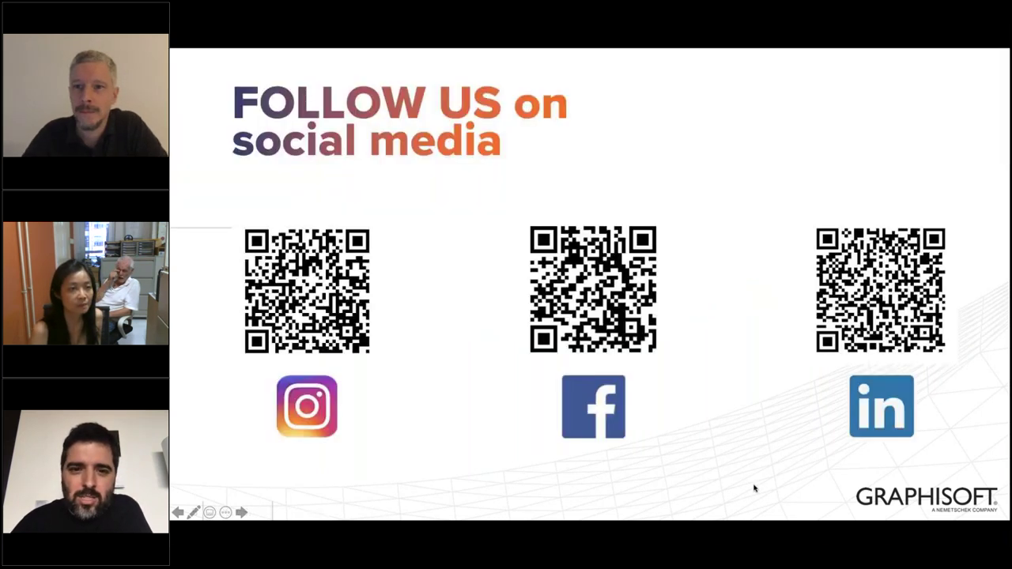